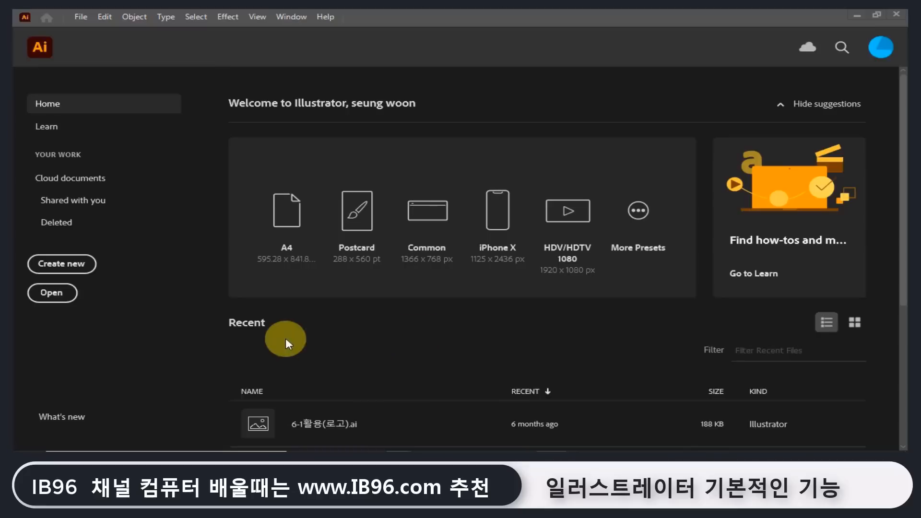
Start a new document and browse the Web and Print presets, settling on the Mobile presets.
{"action": "left_click", "coordinate": [77, 268]}
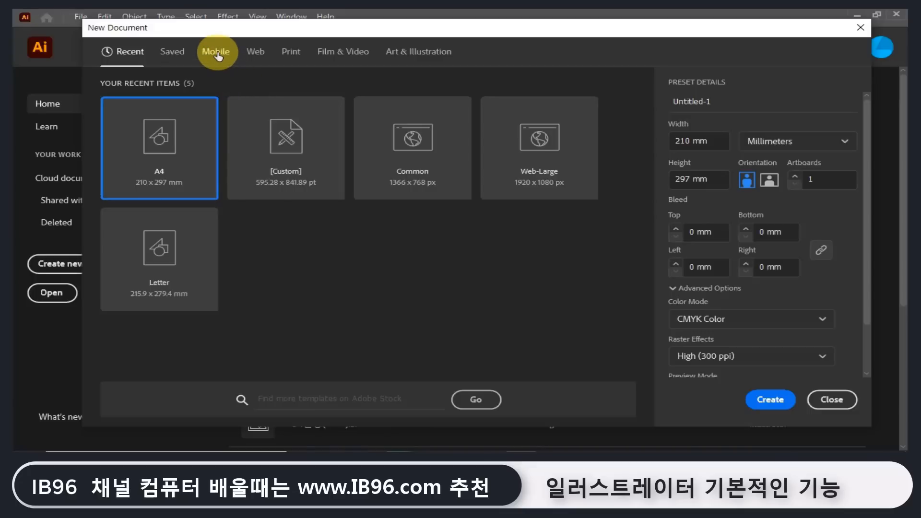
{"action": "left_click", "coordinate": [216, 53]}
{"action": "left_click", "coordinate": [253, 52]}
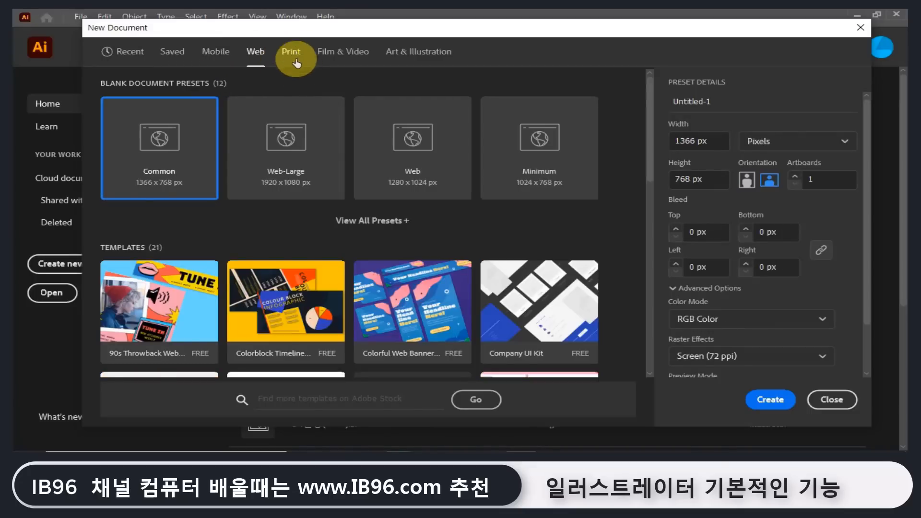
{"action": "left_click", "coordinate": [294, 54]}
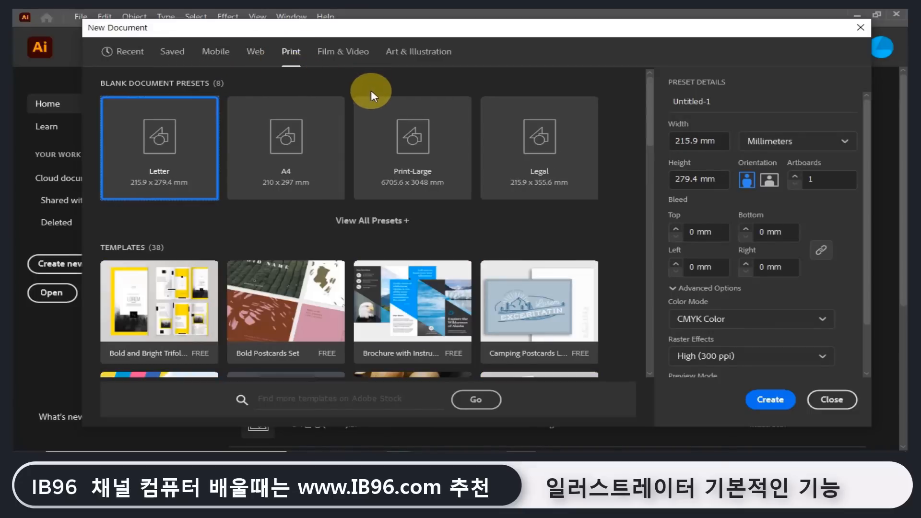
{"action": "left_click", "coordinate": [224, 56]}
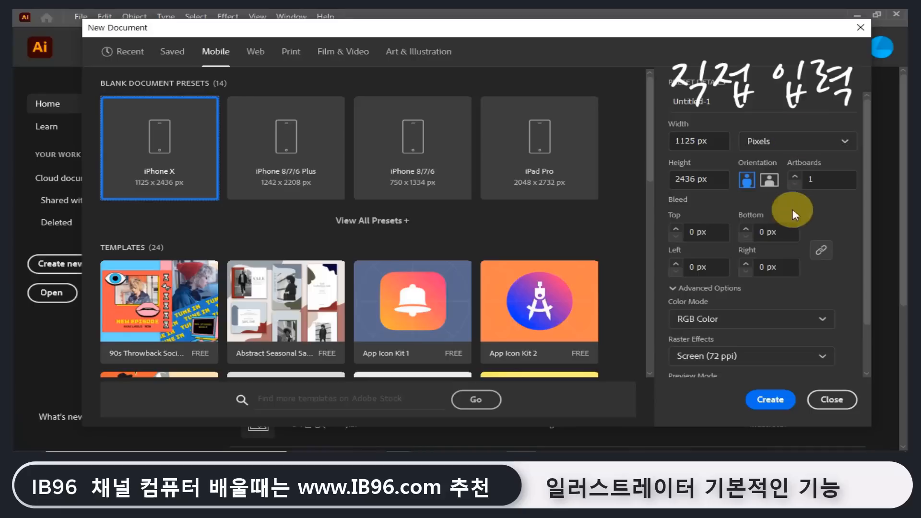
Examine the measurement units offered for the new document's size, keeping Pixels.
{"action": "left_click", "coordinate": [709, 139]}
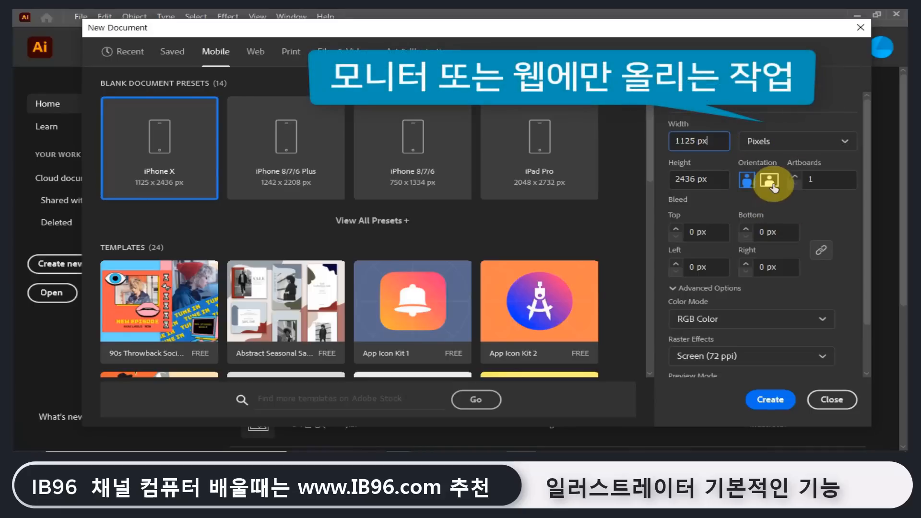
{"action": "left_click", "coordinate": [825, 141]}
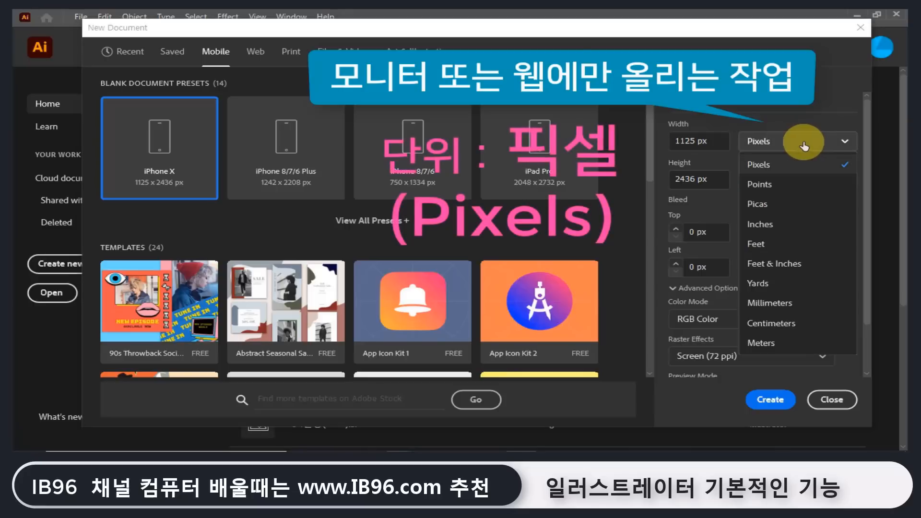
{"action": "left_click", "coordinate": [780, 166]}
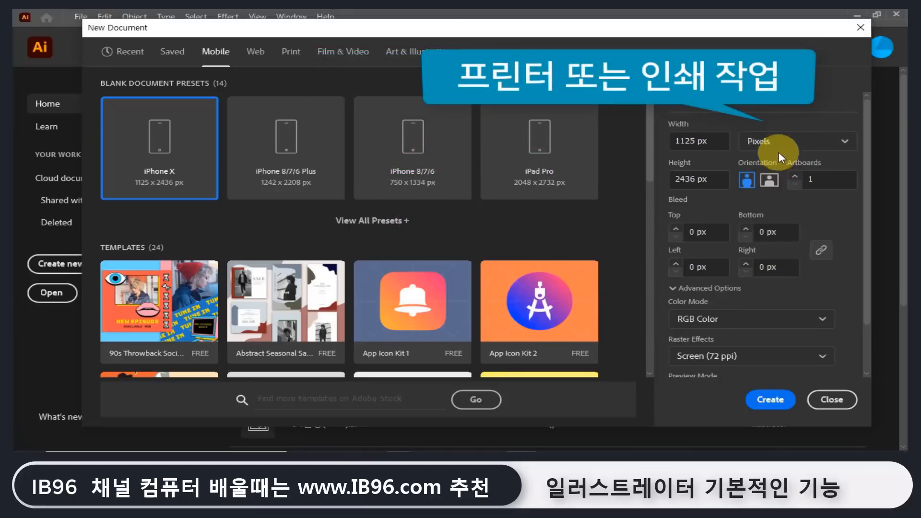
{"action": "left_click", "coordinate": [781, 141]}
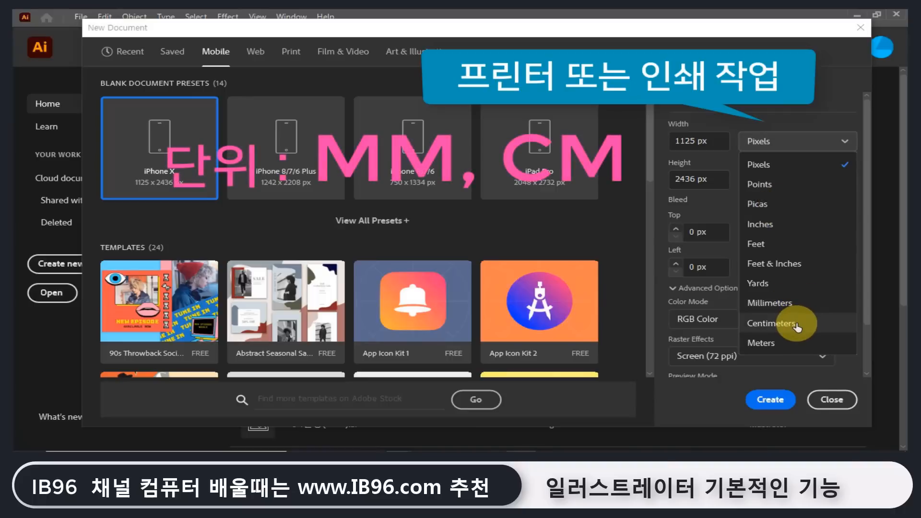
{"action": "left_click", "coordinate": [810, 169]}
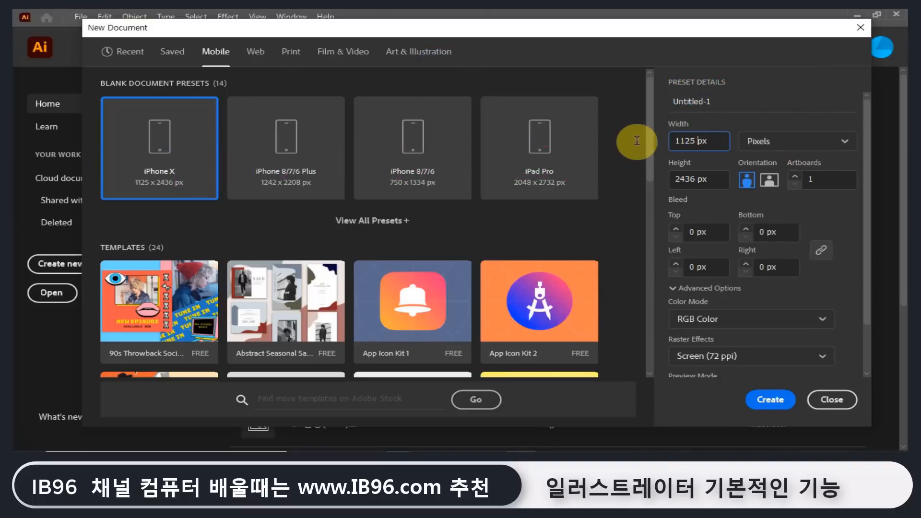
Set the document size to 1280 × 720 px and create it in landscape orientation.
{"action": "left_click", "coordinate": [694, 141]}
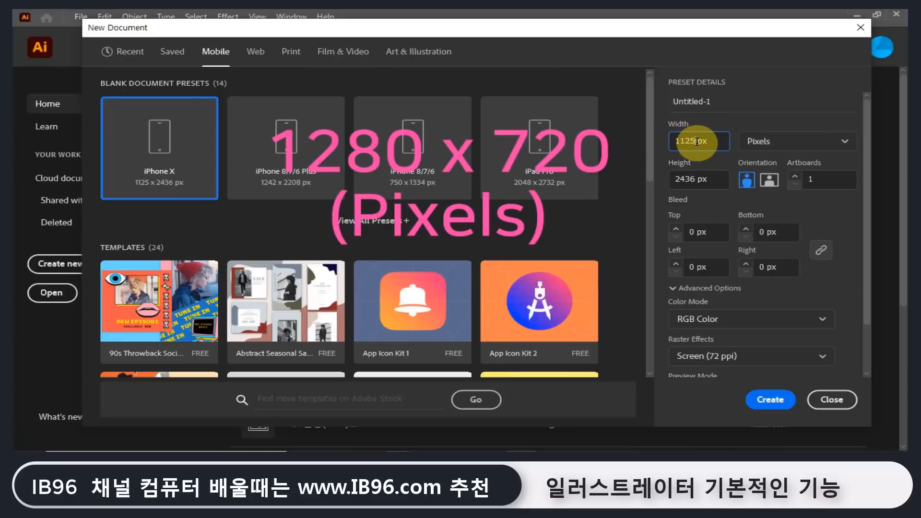
{"action": "type", "text": "7"}
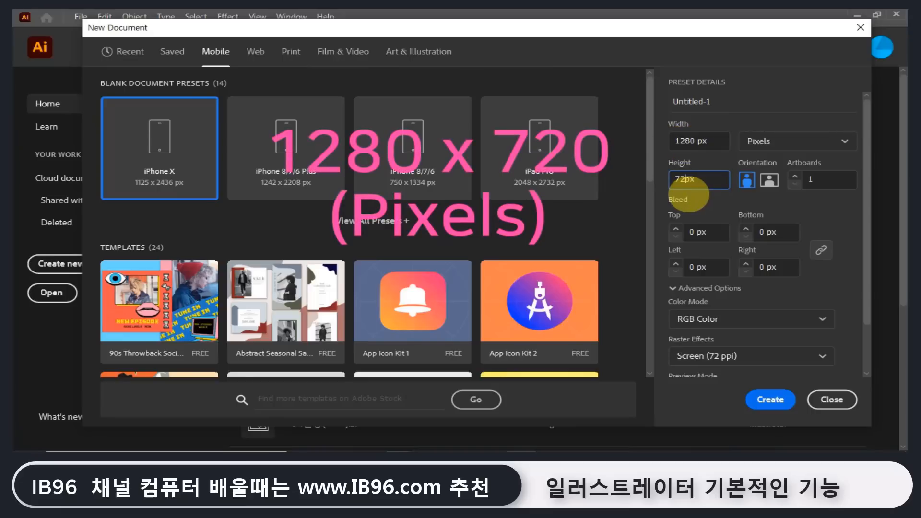
{"action": "type", "text": "20"}
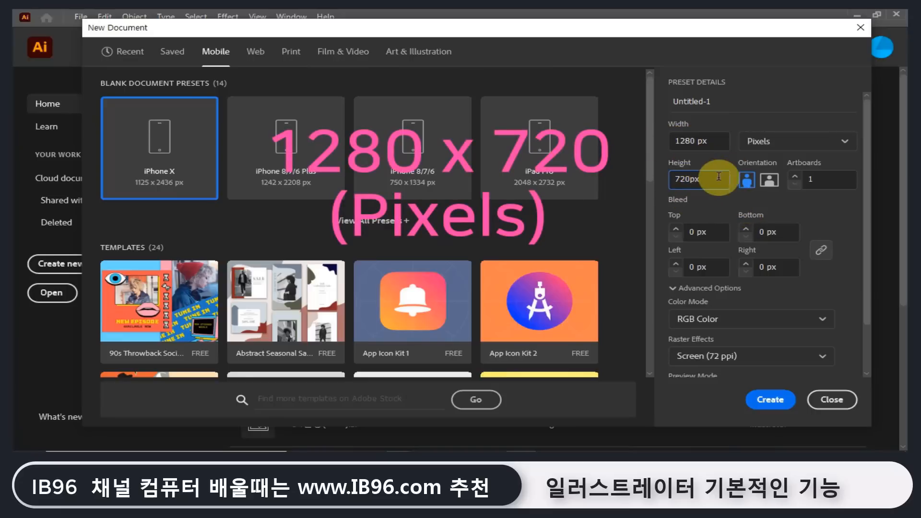
{"action": "left_click", "coordinate": [768, 185]}
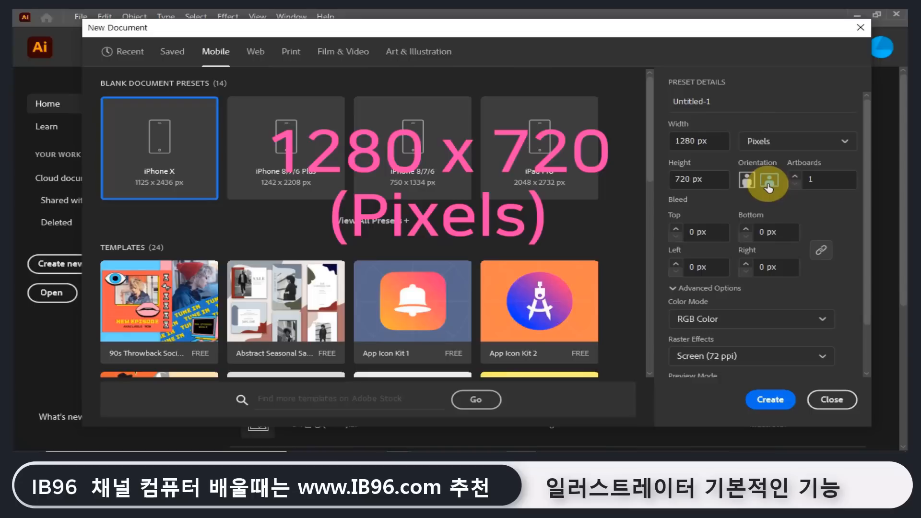
{"action": "left_click", "coordinate": [779, 402]}
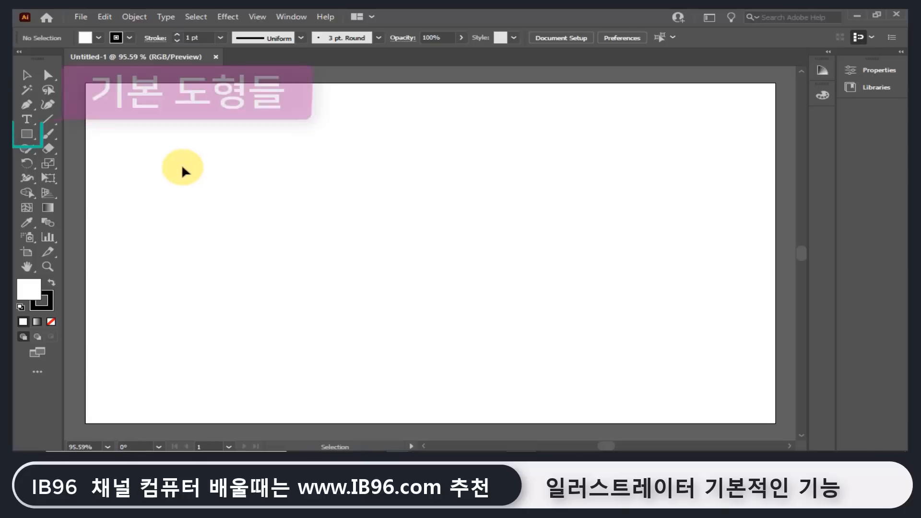
Detach the shape tools group as a floating palette and place it over the artboard's upper-left corner.
{"action": "left_click", "coordinate": [28, 137]}
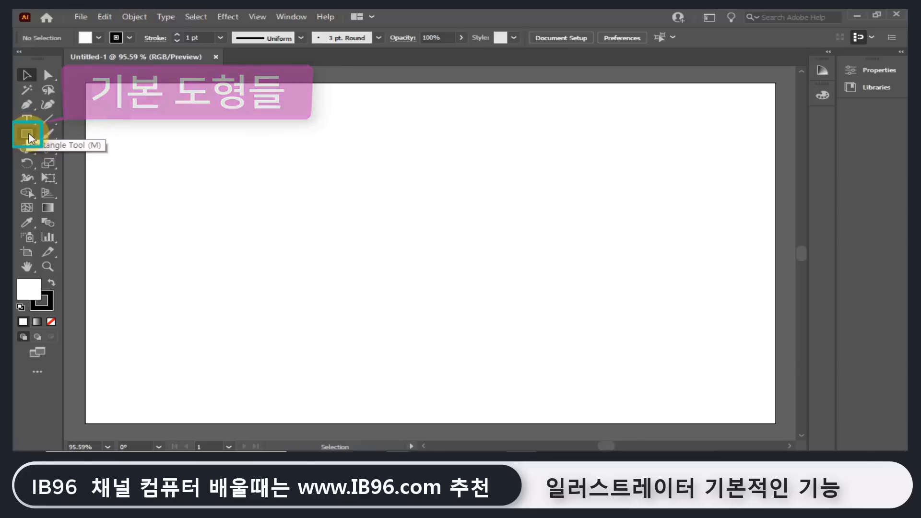
{"action": "left_click", "coordinate": [29, 138]}
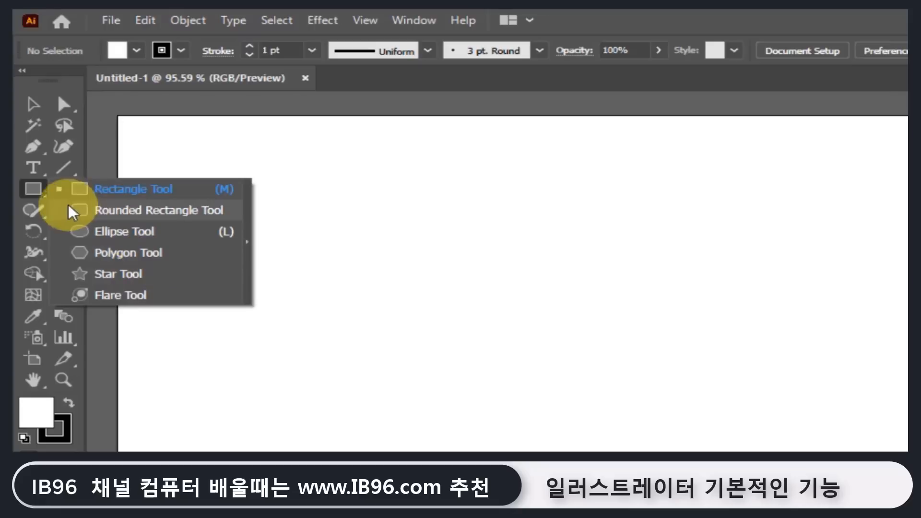
{"action": "left_click", "coordinate": [34, 193]}
{"action": "left_click", "coordinate": [35, 194]}
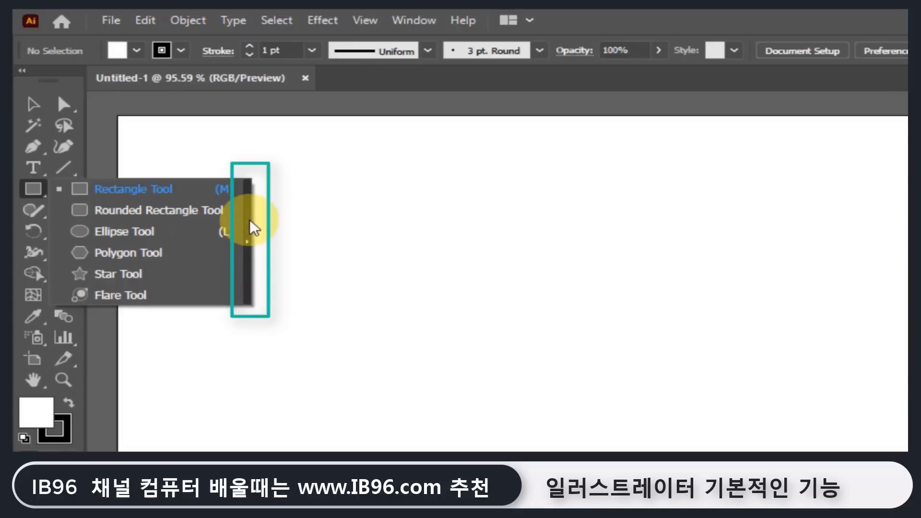
{"action": "left_click", "coordinate": [247, 246]}
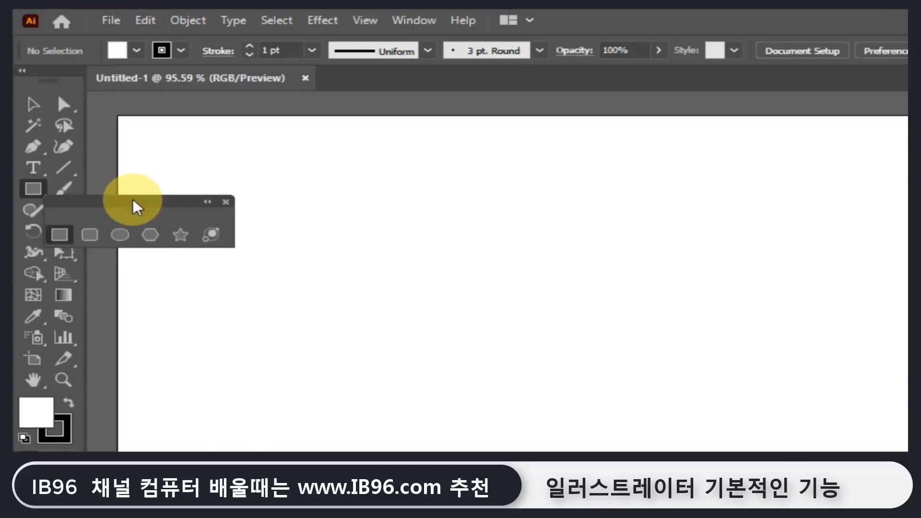
{"action": "left_click_drag", "start_coordinate": [134, 206], "coordinate": [160, 103]}
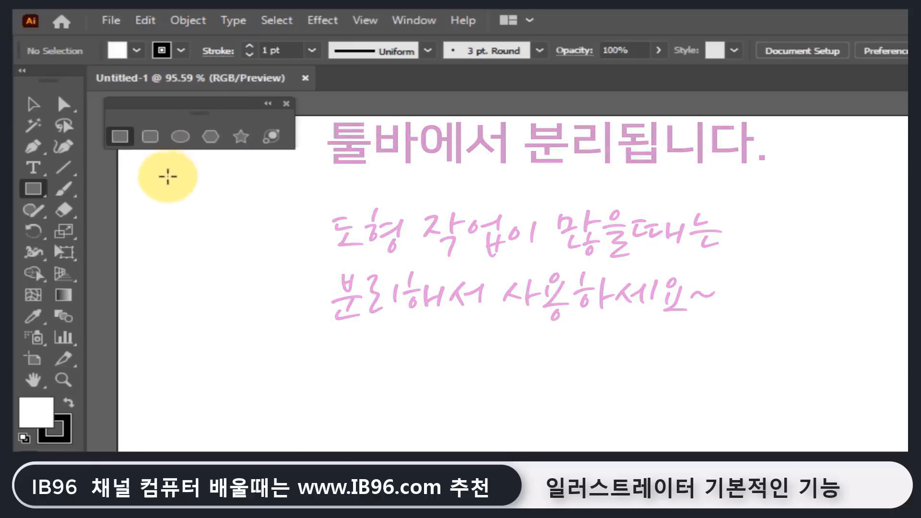
Draw a row of basic shapes: a rectangle about 184 × 149 px, a rounded rectangle and an ellipse.
{"action": "left_click_drag", "start_coordinate": [255, 185], "coordinate": [366, 269]}
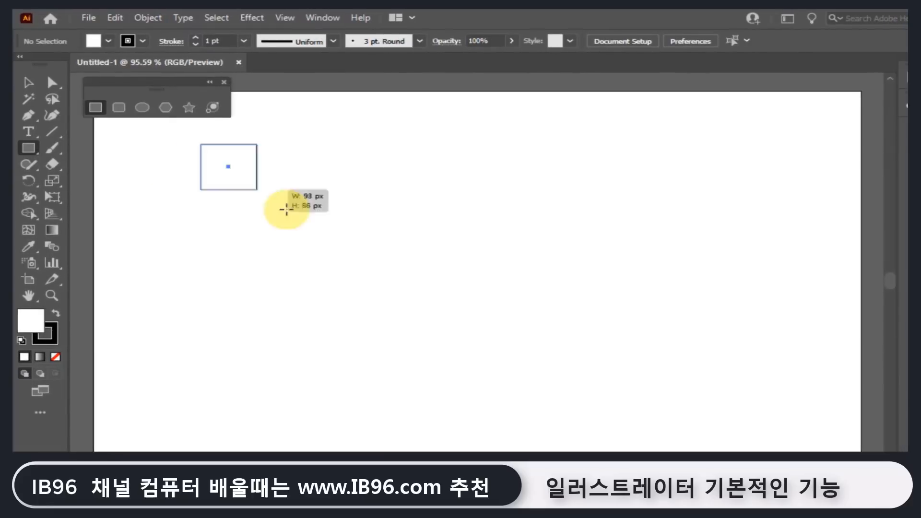
{"action": "left_click_drag", "start_coordinate": [287, 210], "coordinate": [312, 223]}
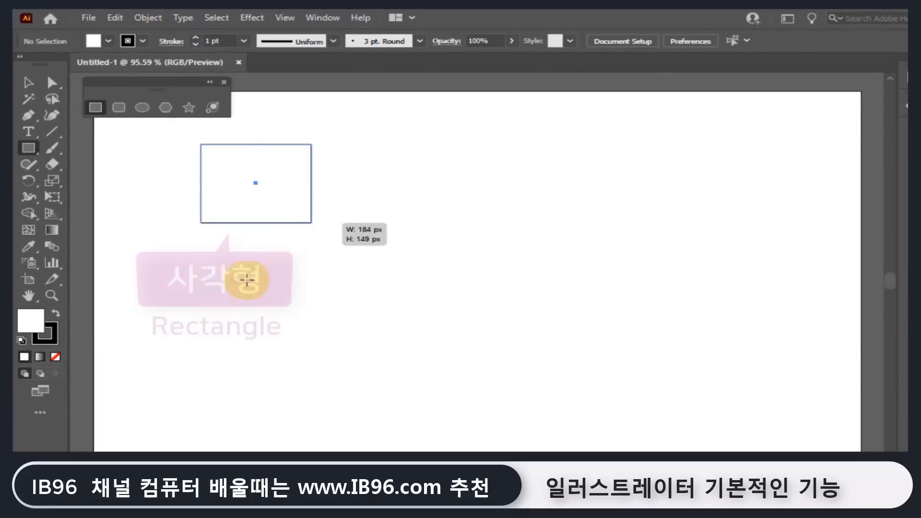
{"action": "left_click", "coordinate": [118, 107]}
{"action": "left_click_drag", "start_coordinate": [371, 144], "coordinate": [492, 219]}
{"action": "left_click", "coordinate": [143, 111]}
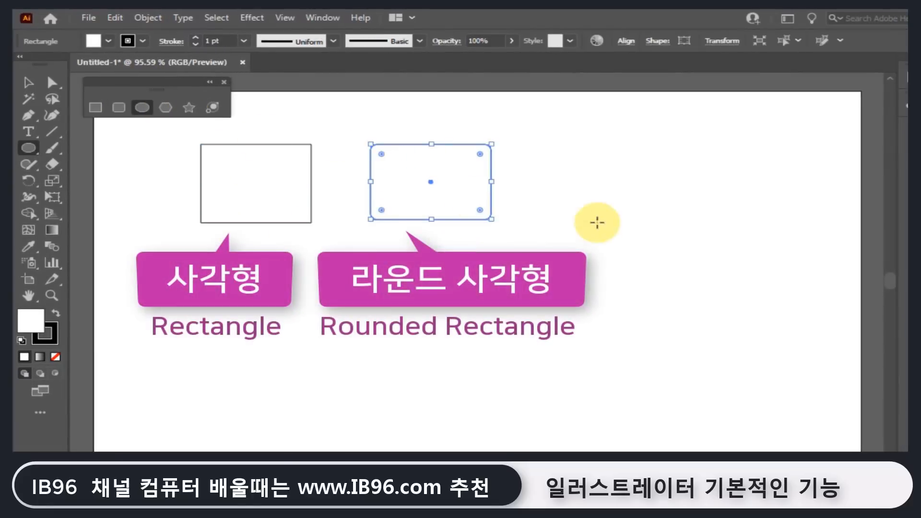
{"action": "left_click_drag", "start_coordinate": [564, 150], "coordinate": [648, 225]}
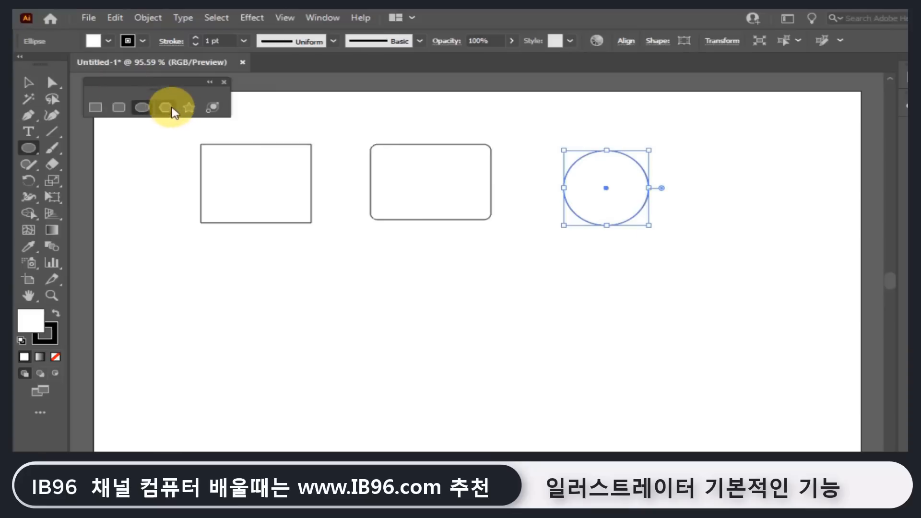
Draw a tilted hexagon and a five-pointed star below the row of shapes.
{"action": "left_click", "coordinate": [165, 107]}
{"action": "left_click_drag", "start_coordinate": [210, 278], "coordinate": [235, 249]}
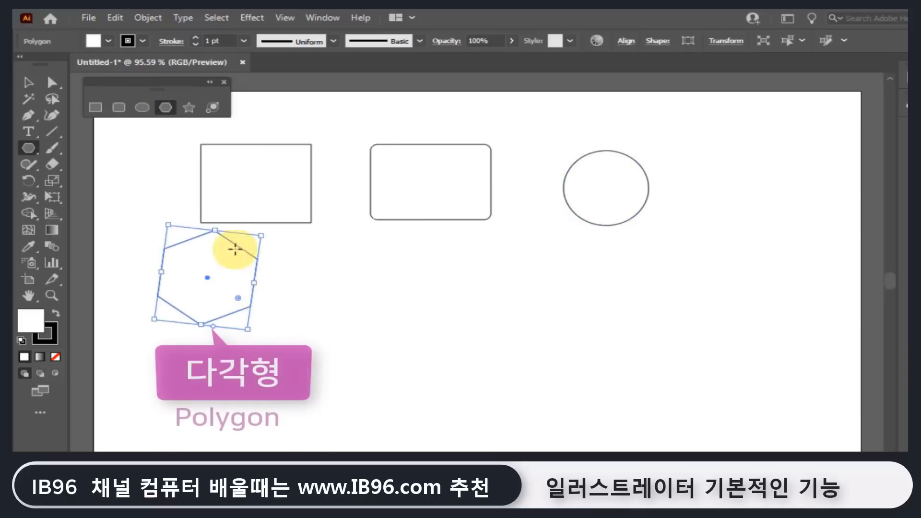
{"action": "left_click", "coordinate": [189, 107]}
{"action": "left_click_drag", "start_coordinate": [338, 267], "coordinate": [373, 297]}
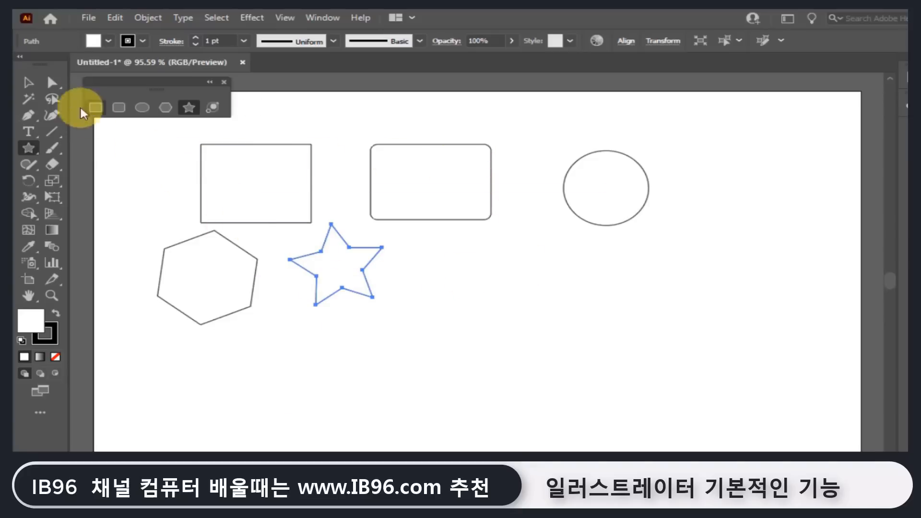
Select all five practice shapes on the artboard and delete them.
{"action": "left_click", "coordinate": [28, 82]}
{"action": "left_click_drag", "start_coordinate": [124, 159], "coordinate": [626, 290]}
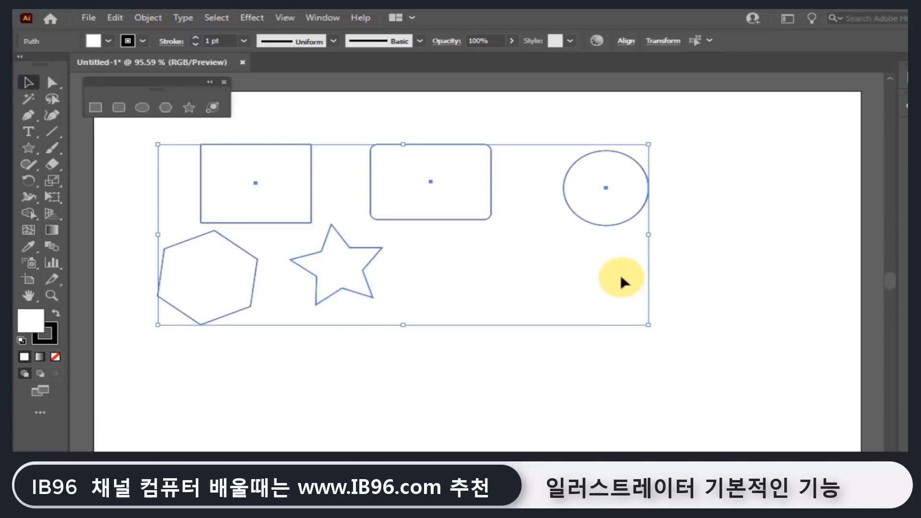
{"action": "key", "text": "Delete"}
Draw a freehand rectangle about 227 × 168 px near the artboard's top and delete it.
{"action": "key", "text": "m"}
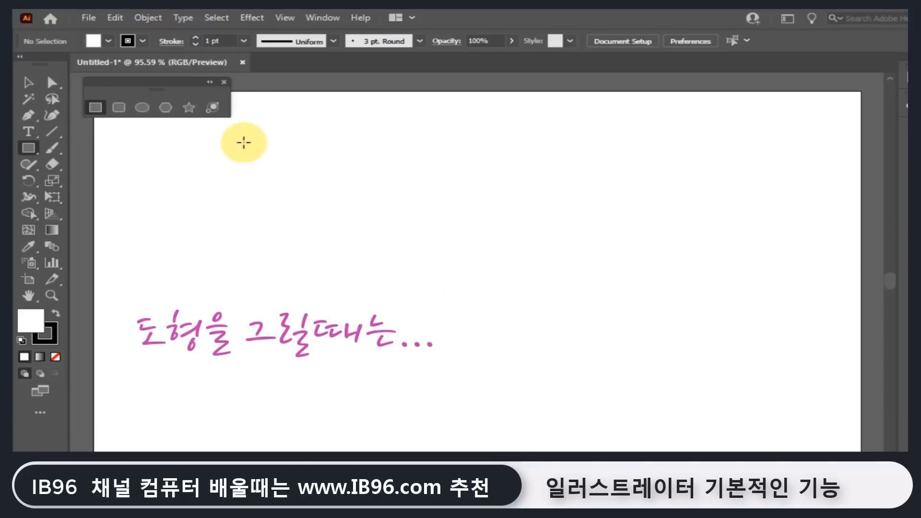
{"action": "left_click_drag", "start_coordinate": [242, 140], "coordinate": [379, 227]}
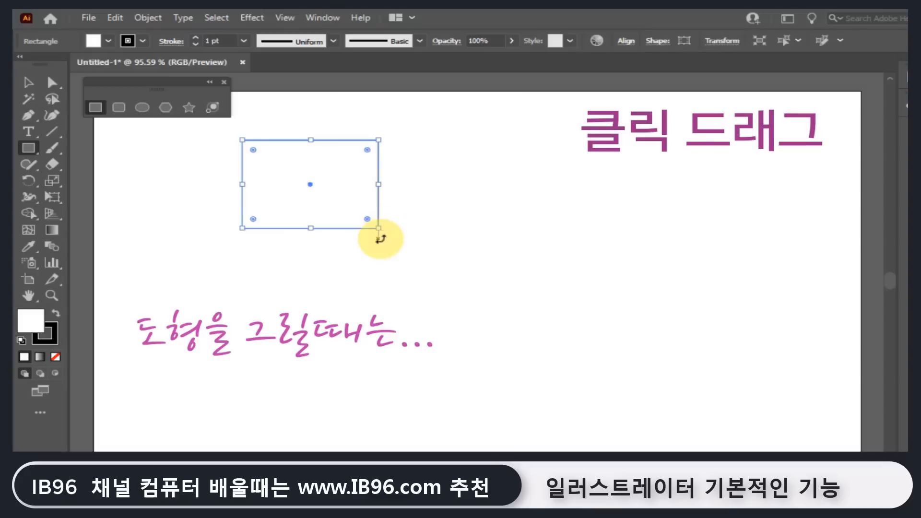
{"action": "key", "text": "Delete"}
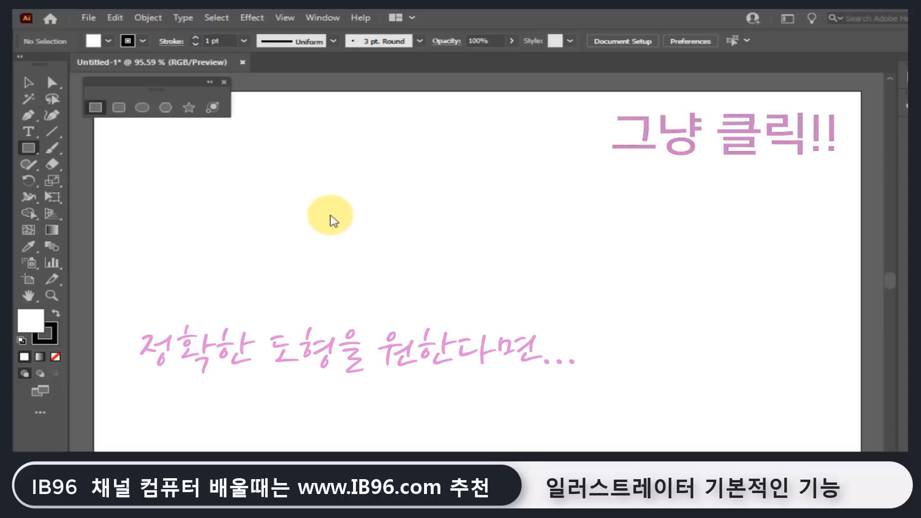
Create a rectangle with an exact size of 500 × 400 px on the artboard.
{"action": "left_click", "coordinate": [330, 215]}
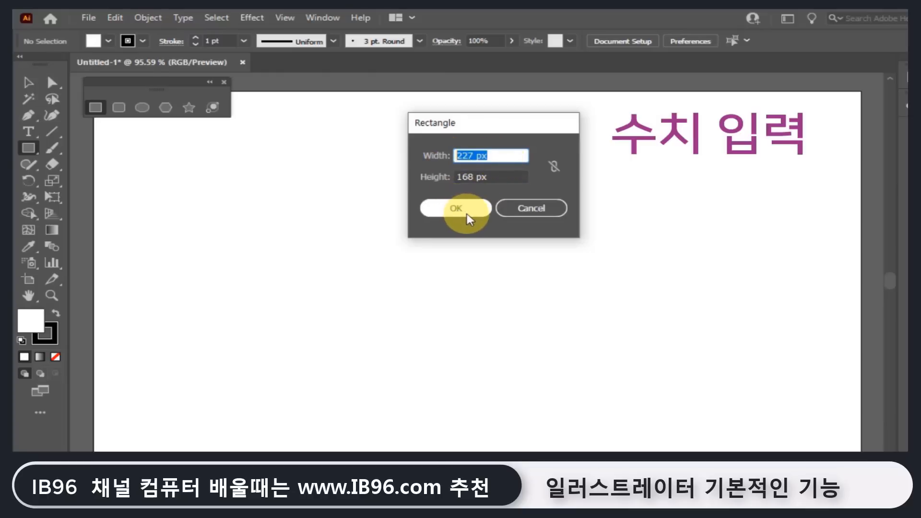
{"action": "type", "text": "5"}
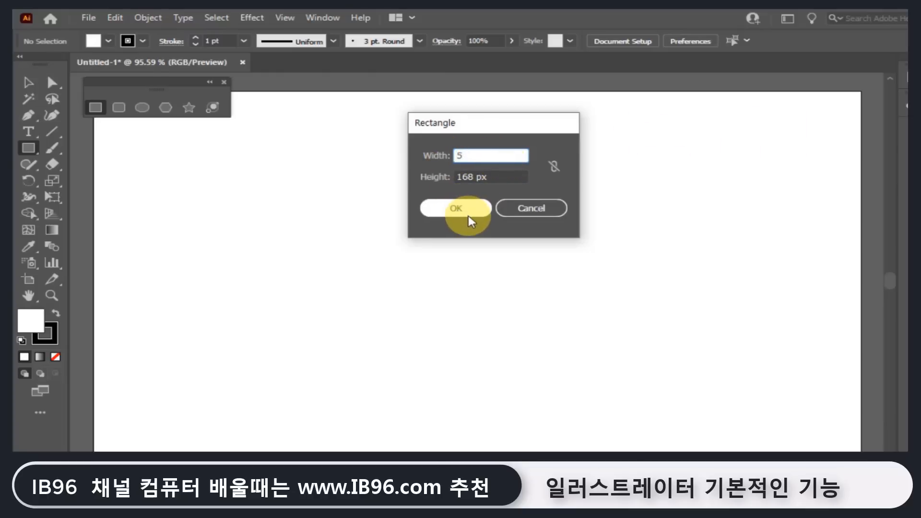
{"action": "type", "text": "00"}
{"action": "key", "text": "Tab"}
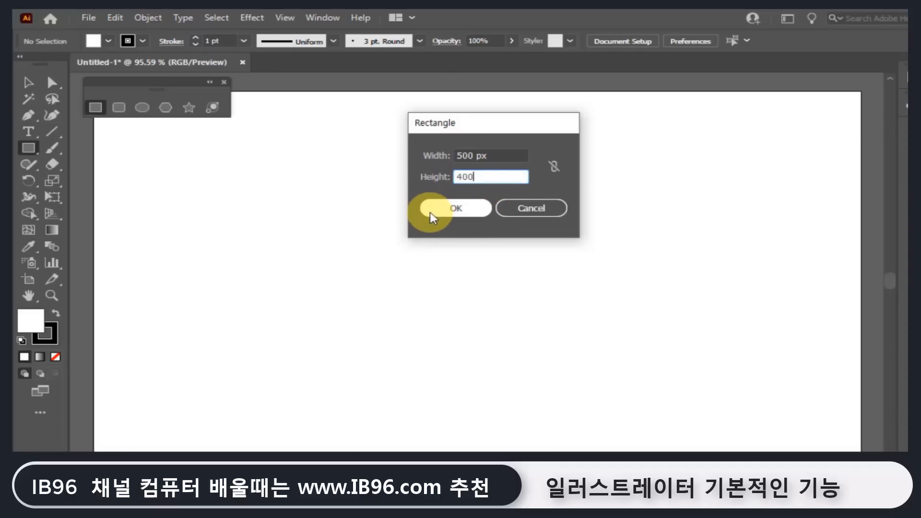
{"action": "left_click", "coordinate": [461, 210]}
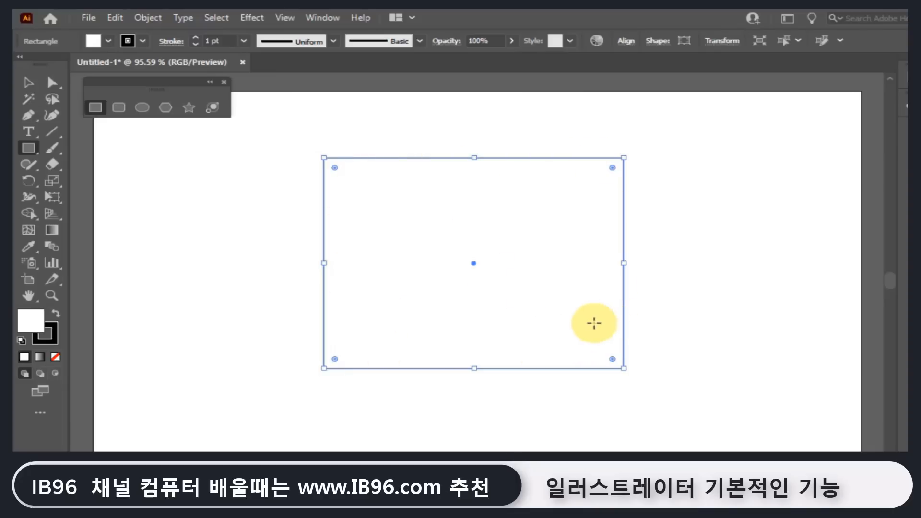
Draw a freehand rounded rectangle overlapping the existing 500 × 400 px rectangle and delete it.
{"action": "left_click", "coordinate": [118, 110]}
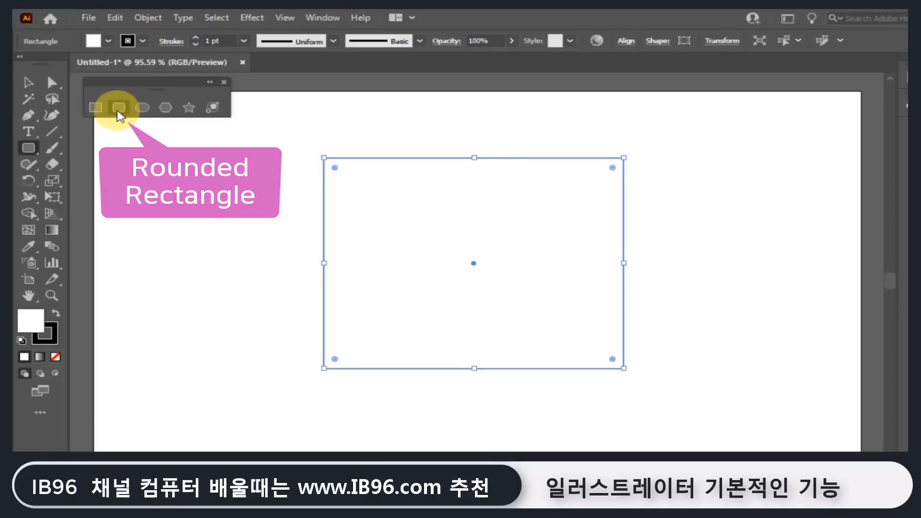
{"action": "left_click_drag", "start_coordinate": [210, 176], "coordinate": [433, 303]}
{"action": "key", "text": "Delete"}
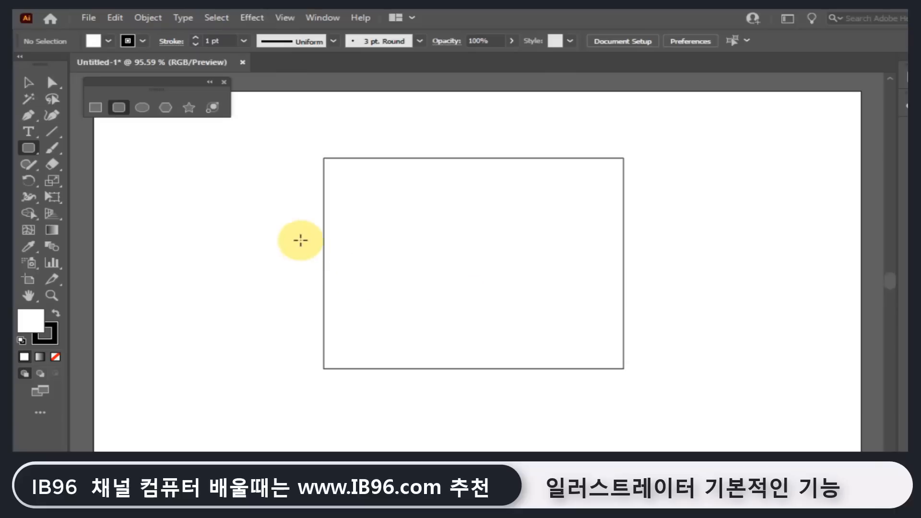
Create a rounded rectangle of 374 × 241 px with a 12 px corner radius, overlapping the existing rectangle.
{"action": "left_click", "coordinate": [287, 227]}
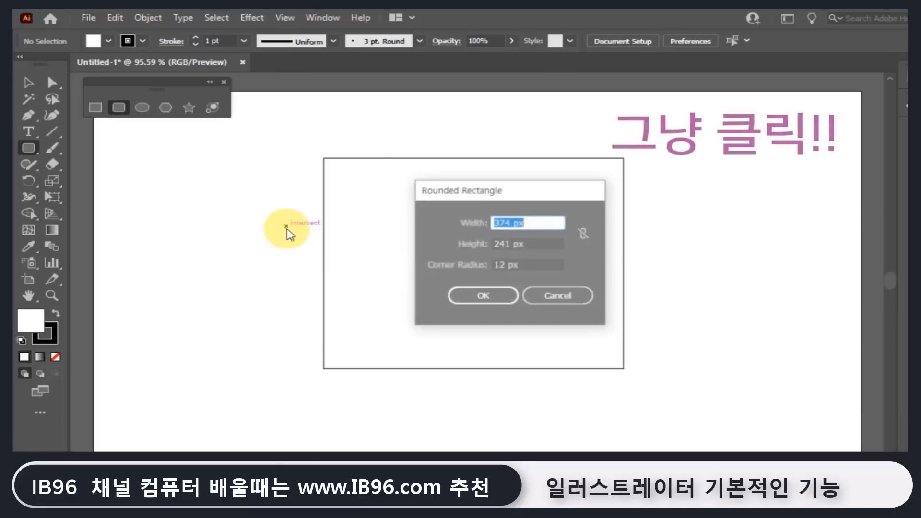
{"action": "left_click_drag", "start_coordinate": [518, 197], "coordinate": [499, 181]}
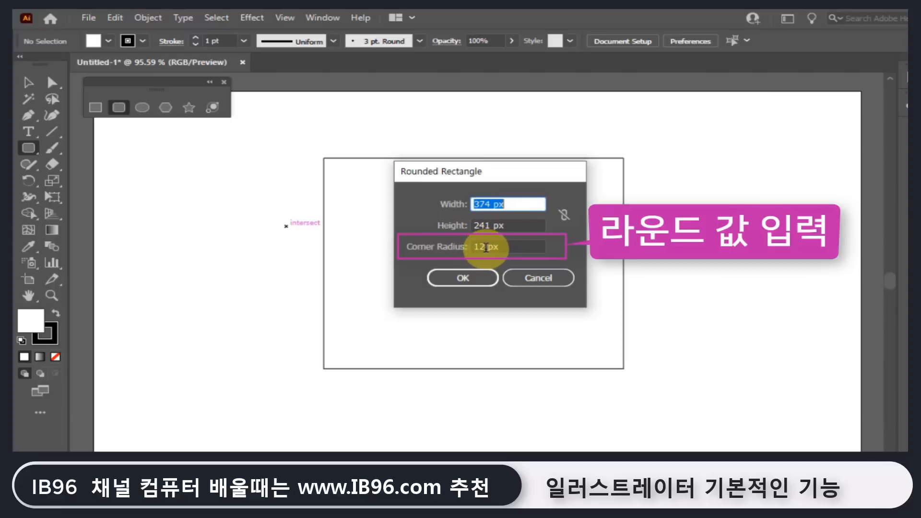
{"action": "left_click", "coordinate": [479, 247]}
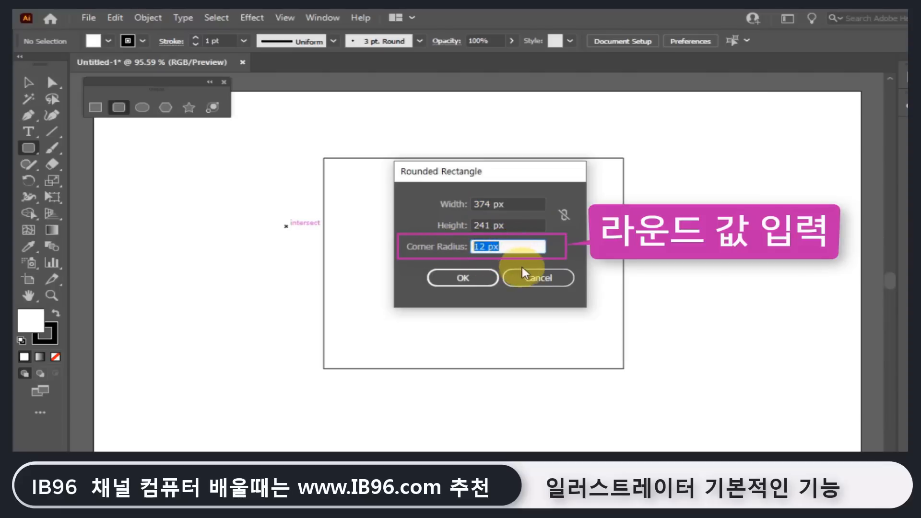
{"action": "left_click", "coordinate": [469, 281]}
{"action": "left_click", "coordinate": [472, 278]}
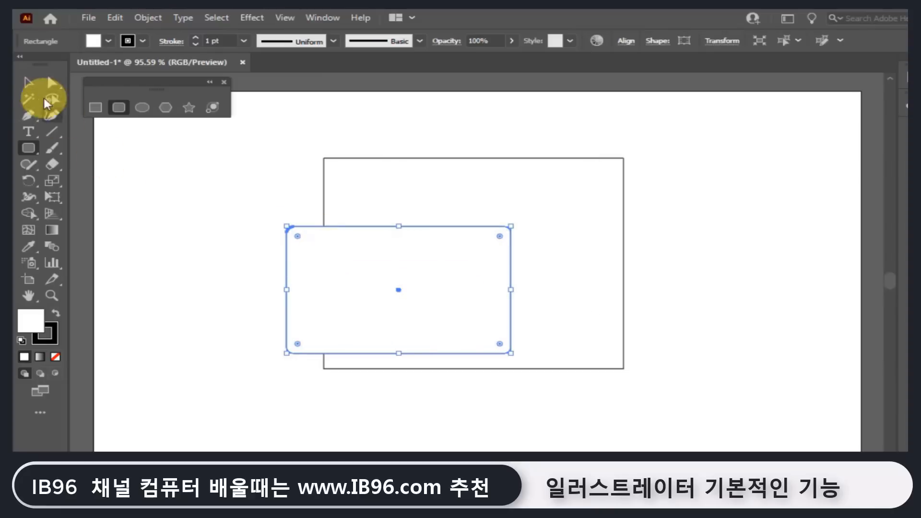
Move the rounded rectangle and the 500 × 400 px rectangle apart, side by side, and round all corners of the larger one freehand.
{"action": "left_click", "coordinate": [28, 82]}
{"action": "left_click_drag", "start_coordinate": [376, 251], "coordinate": [256, 220]}
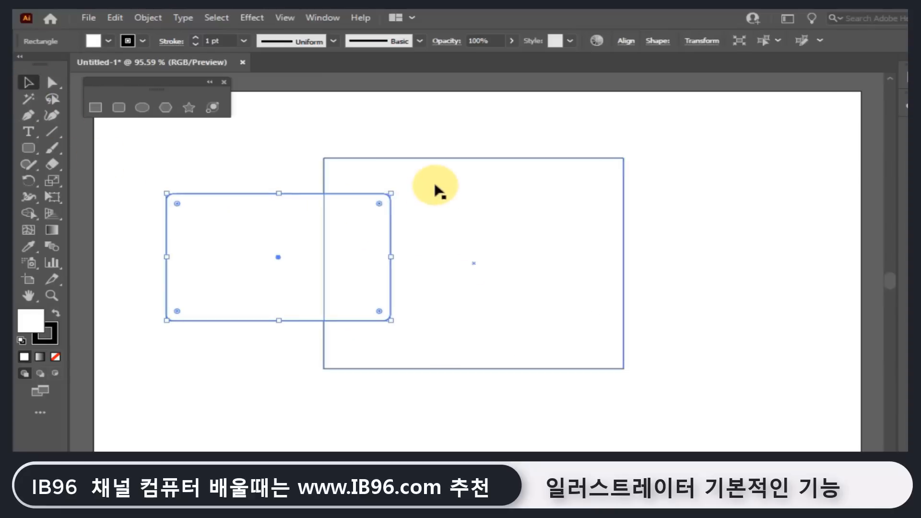
{"action": "left_click_drag", "start_coordinate": [431, 189], "coordinate": [527, 186]}
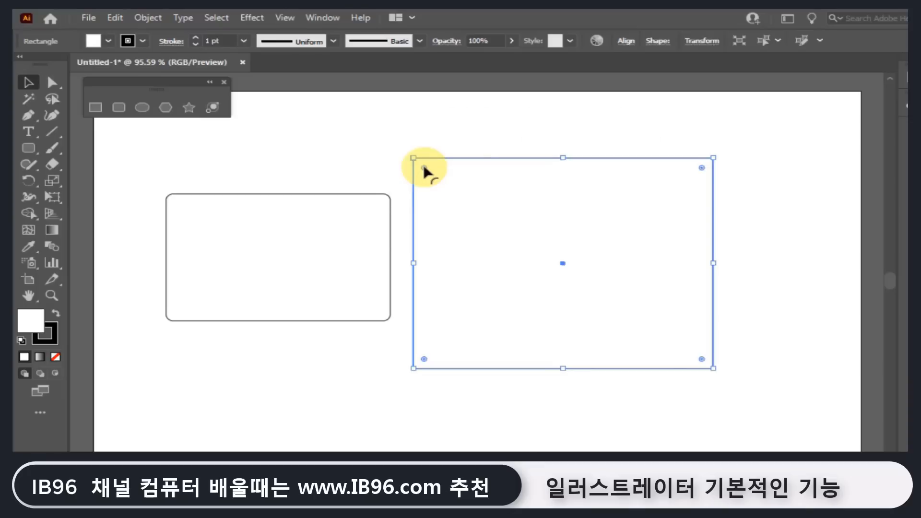
{"action": "left_click_drag", "start_coordinate": [424, 168], "coordinate": [447, 176]}
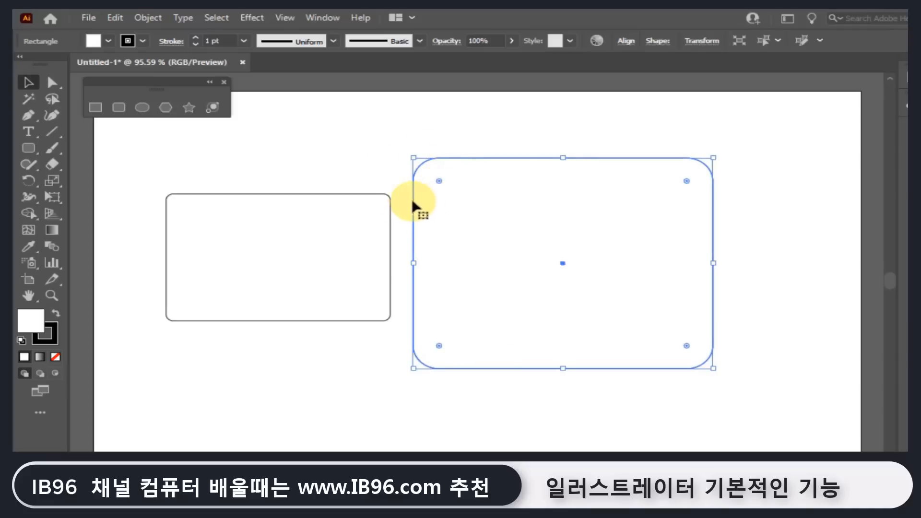
Create a rounded rectangle of 400 × 300 px with a 30 px corner radius between the two existing shapes.
{"action": "left_click", "coordinate": [117, 109]}
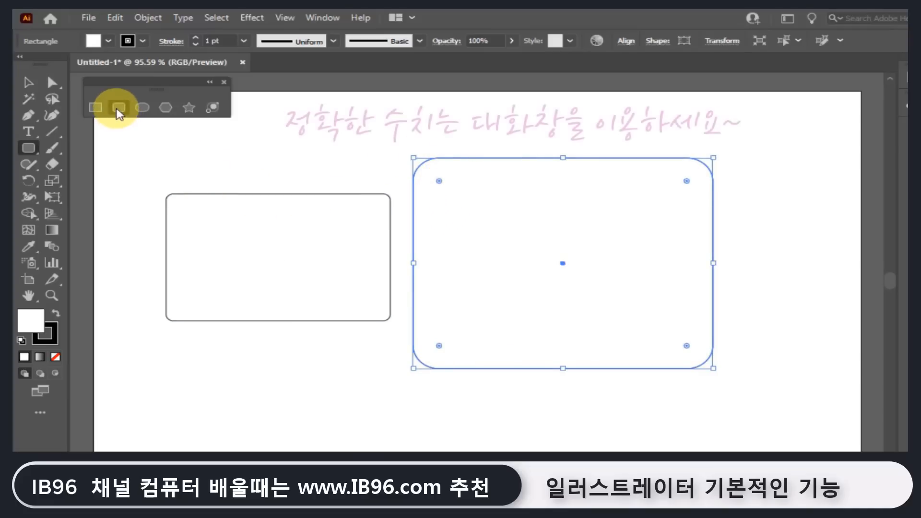
{"action": "left_click", "coordinate": [350, 150]}
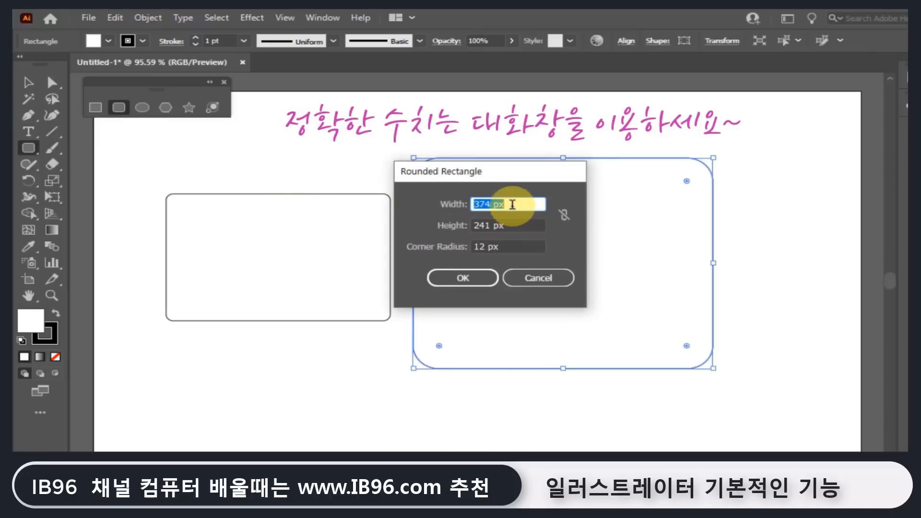
{"action": "type", "text": "40"}
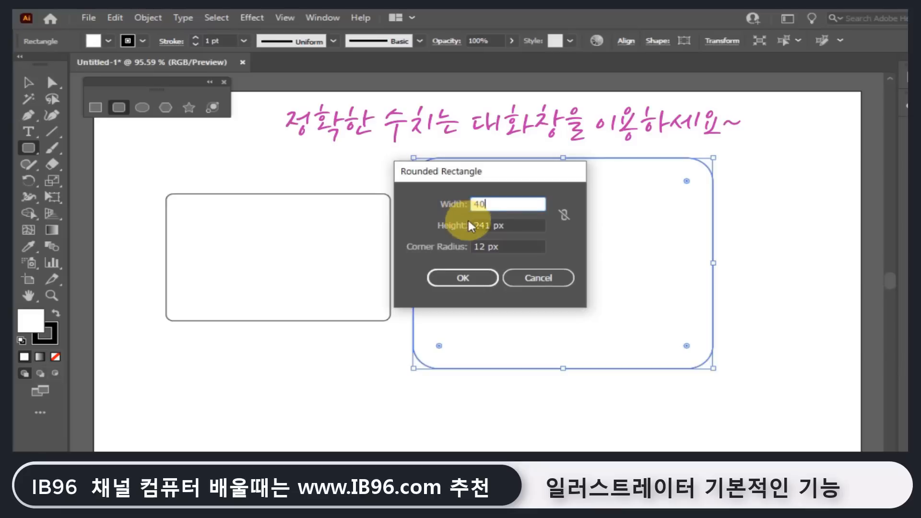
{"action": "type", "text": "0"}
{"action": "key", "text": "Tab"}
{"action": "type", "text": "300"}
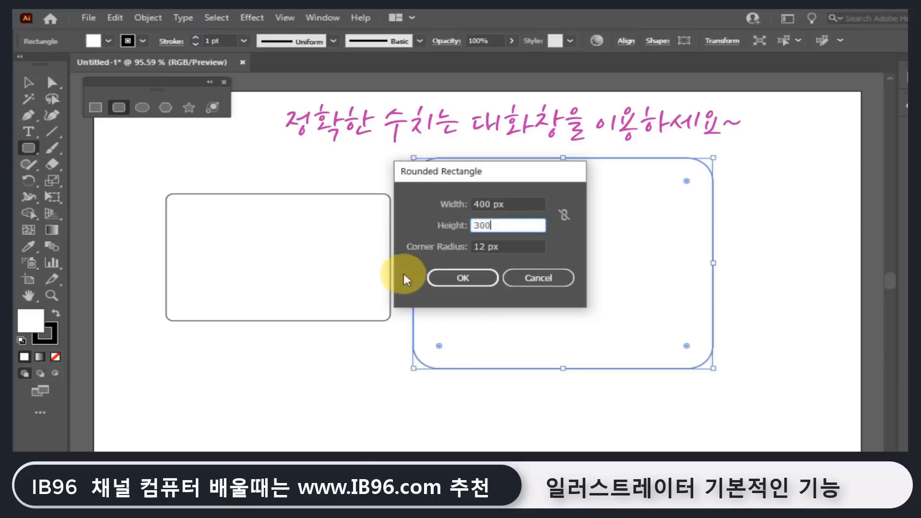
{"action": "key", "text": "Tab"}
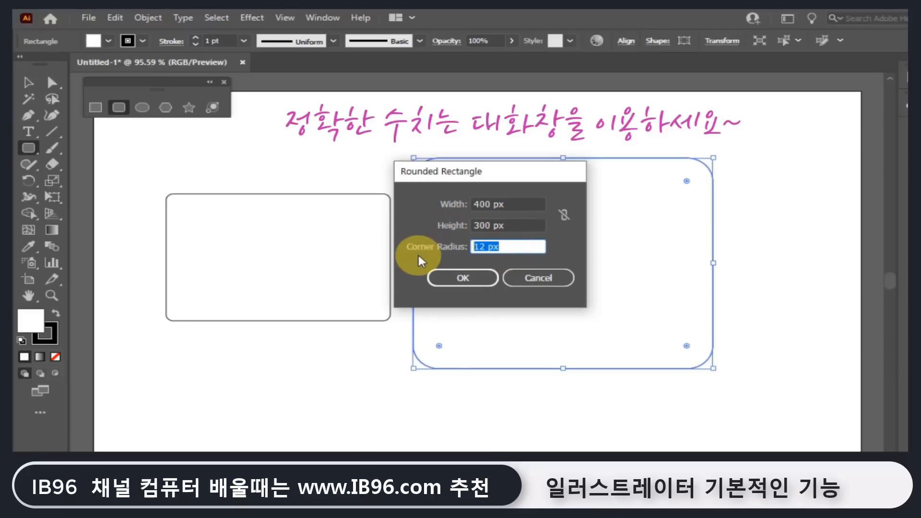
{"action": "type", "text": "30"}
{"action": "left_click", "coordinate": [472, 286]}
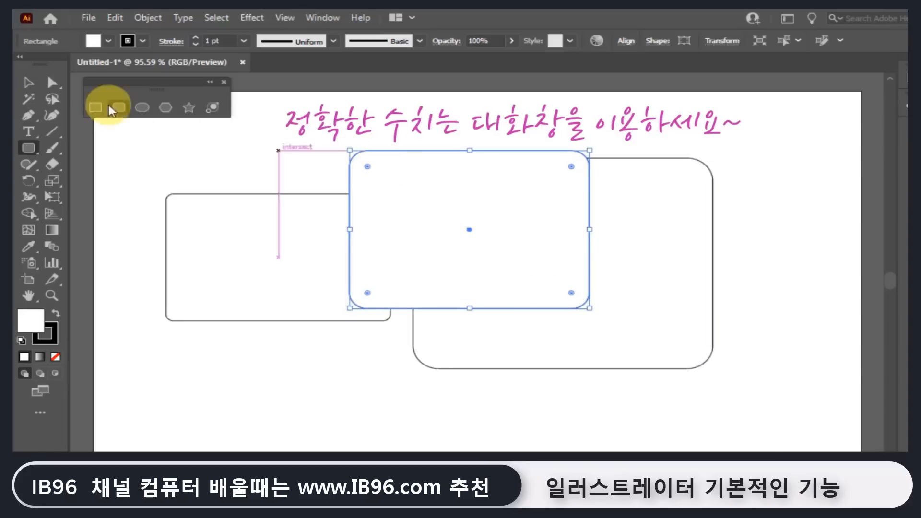
Move the 400 × 300 px rounded rectangle up so it overlaps both other shapes, then try rounding its corners further and undo that rounding.
{"action": "left_click", "coordinate": [28, 82]}
{"action": "left_click_drag", "start_coordinate": [376, 190], "coordinate": [219, 206]}
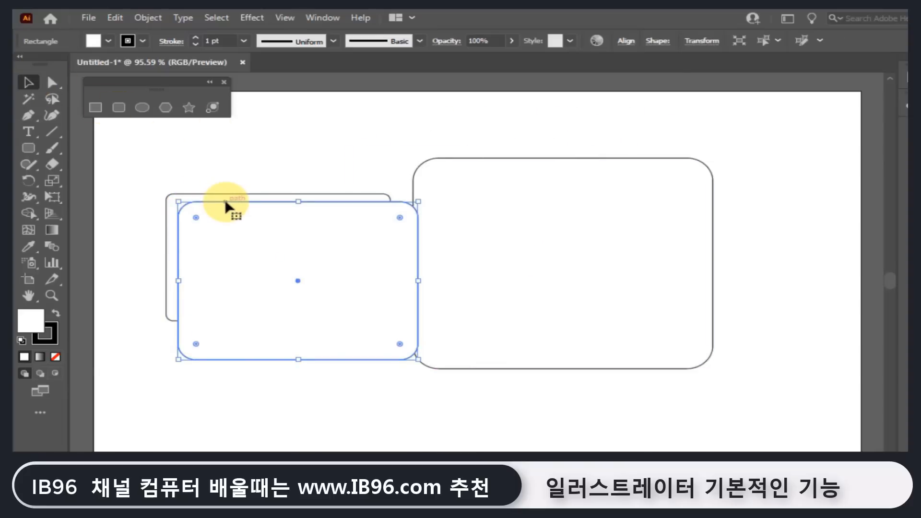
{"action": "left_click_drag", "start_coordinate": [259, 232], "coordinate": [359, 166]}
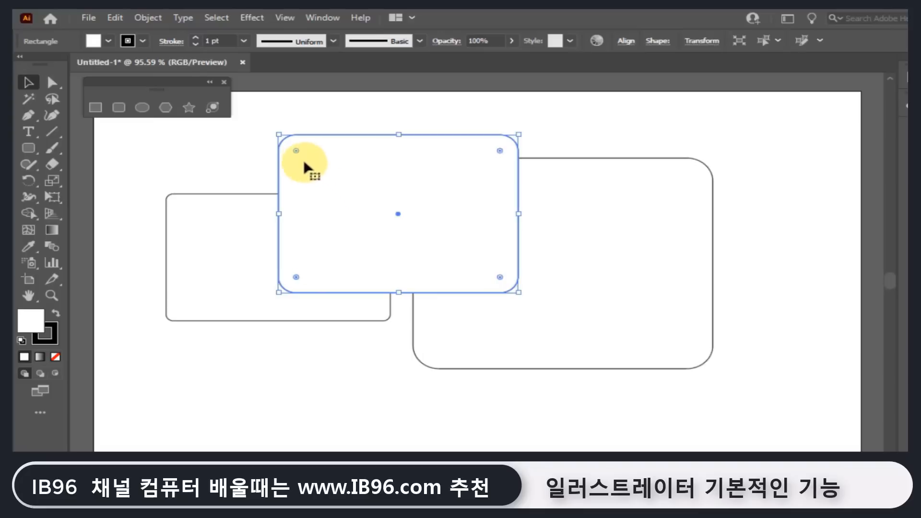
{"action": "left_click_drag", "start_coordinate": [295, 147], "coordinate": [362, 191]}
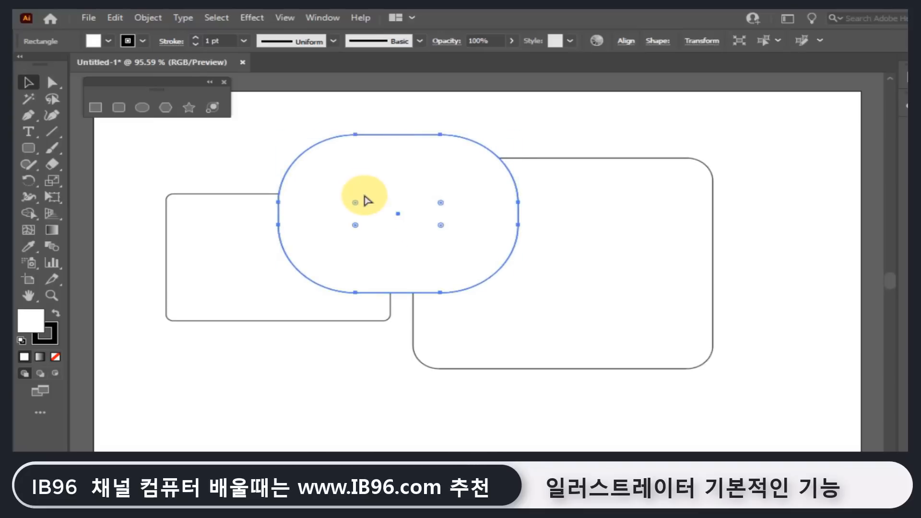
{"action": "key", "text": "ctrl+z"}
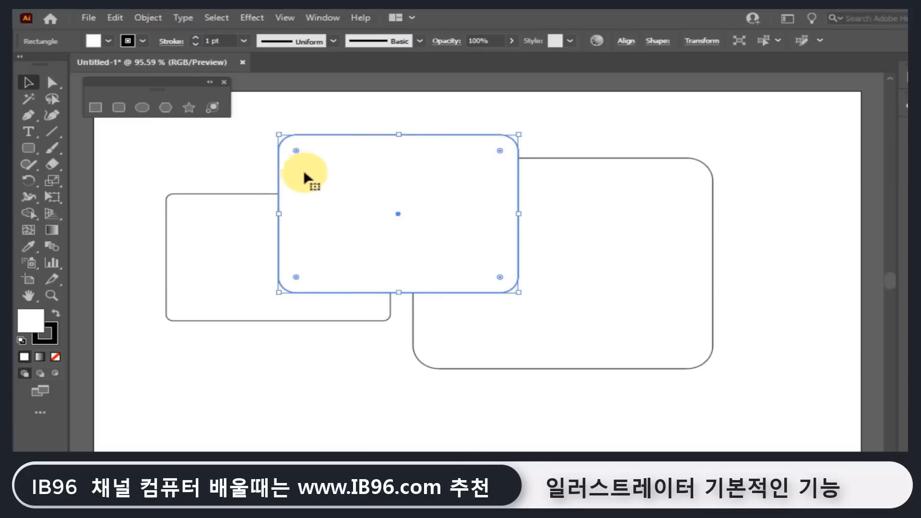
Select all three rounded rectangles on the artboard and delete them.
{"action": "left_click", "coordinate": [217, 151]}
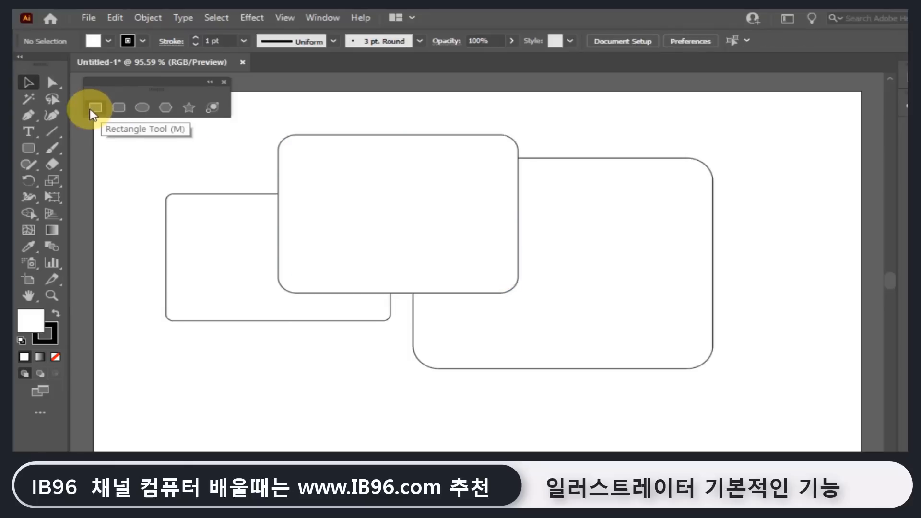
{"action": "left_click_drag", "start_coordinate": [199, 143], "coordinate": [488, 294]}
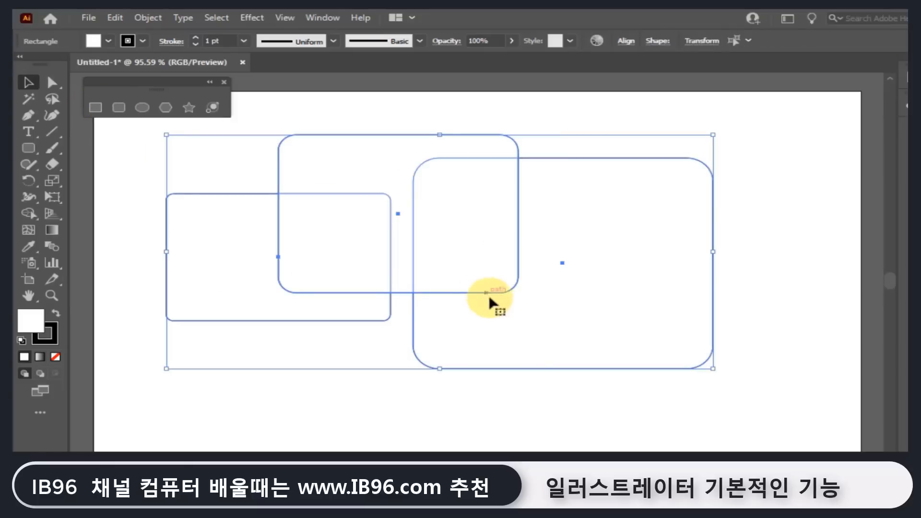
{"action": "key", "text": "Delete"}
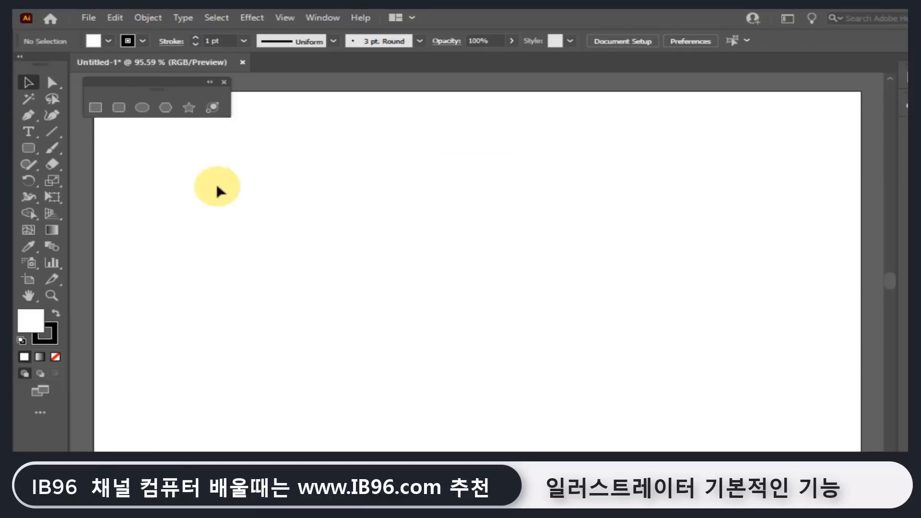
Draw a freehand perfect circle about 204 px in diameter in the upper part of the artboard.
{"action": "left_click", "coordinate": [143, 109]}
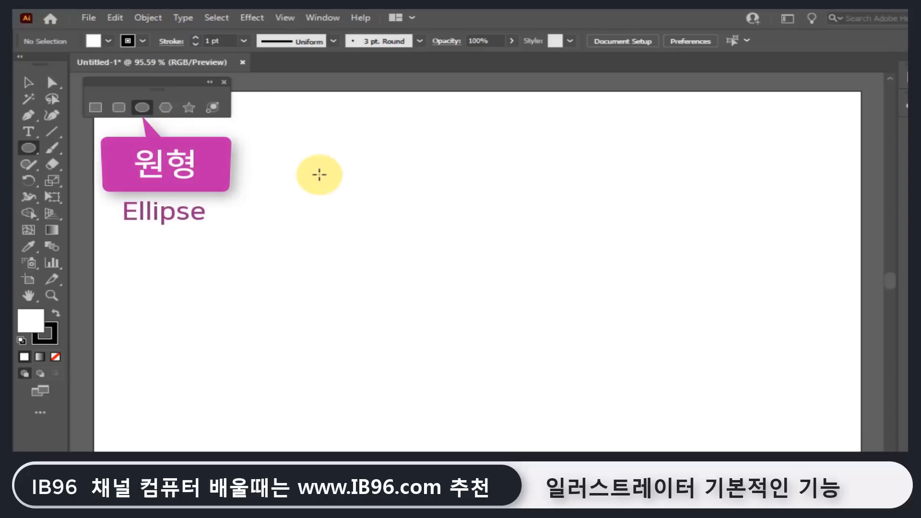
{"action": "left_click_drag", "start_coordinate": [319, 173], "coordinate": [442, 280]}
{"action": "key", "text": "shift"}
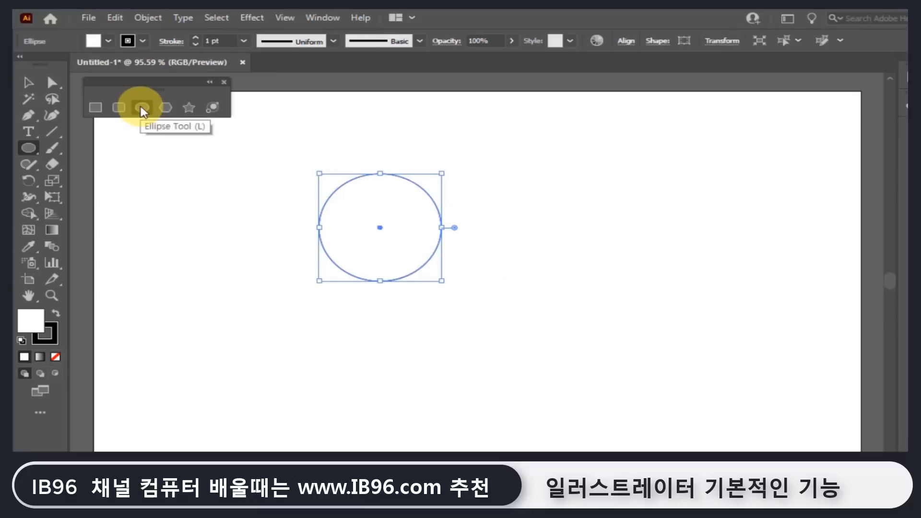
Create an ellipse with an exact size of 200 × 100 px beside the circle.
{"action": "left_click", "coordinate": [549, 211]}
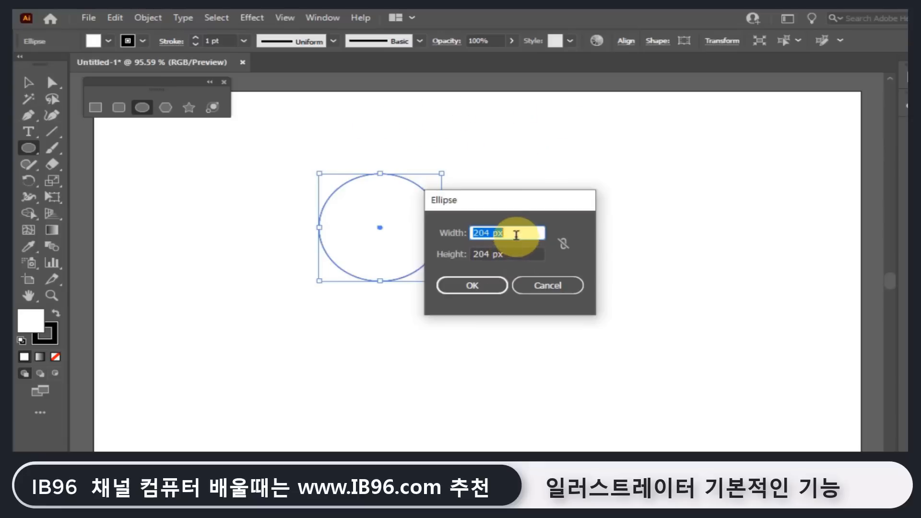
{"action": "type", "text": "200"}
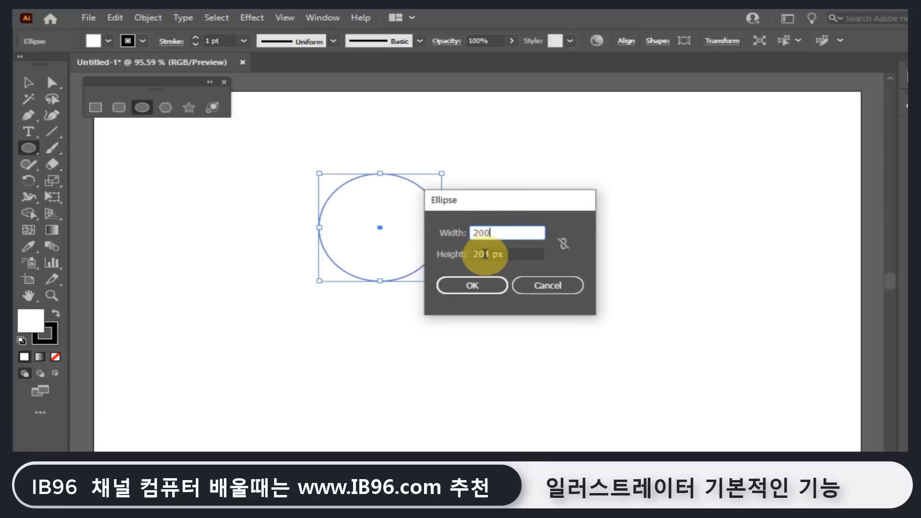
{"action": "key", "text": "Tab"}
{"action": "type", "text": "10"}
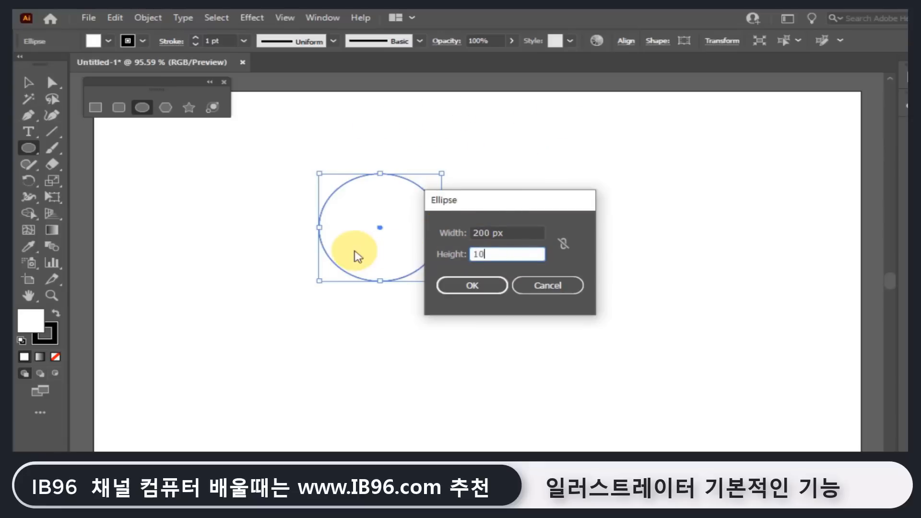
{"action": "type", "text": "0"}
{"action": "left_click", "coordinate": [480, 286]}
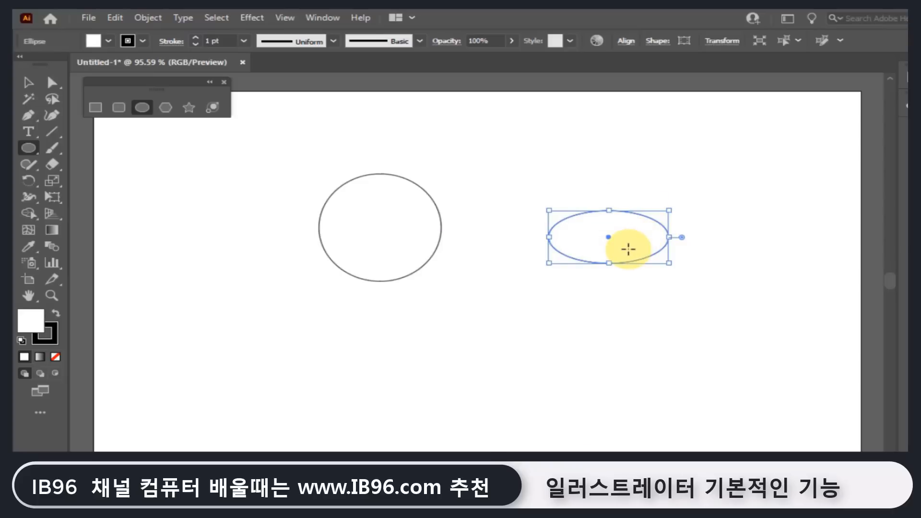
Select both the circle and the ellipse and delete them.
{"action": "key", "text": "v"}
{"action": "left_click_drag", "start_coordinate": [318, 159], "coordinate": [670, 321]}
{"action": "key", "text": "Delete"}
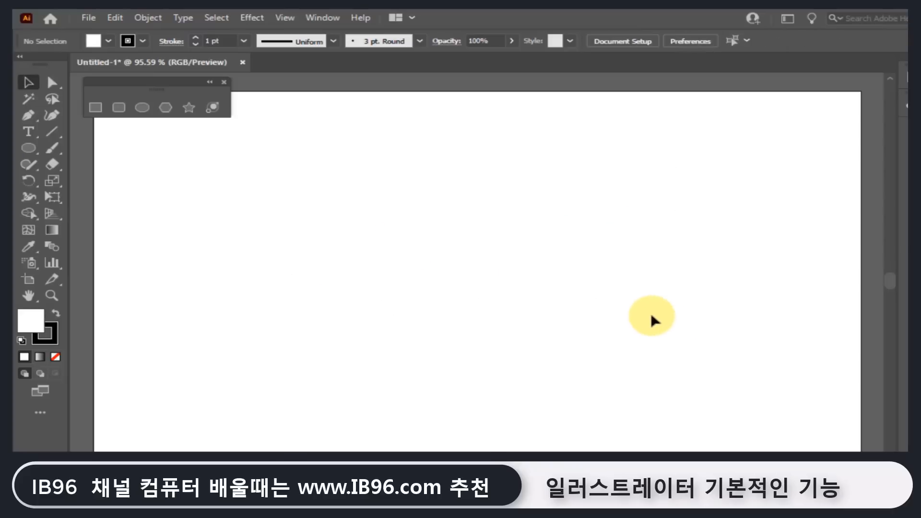
Draw a freehand tilted hexagon with a radius of about 84 px near the artboard's upper edge and delete it.
{"action": "left_click", "coordinate": [167, 109]}
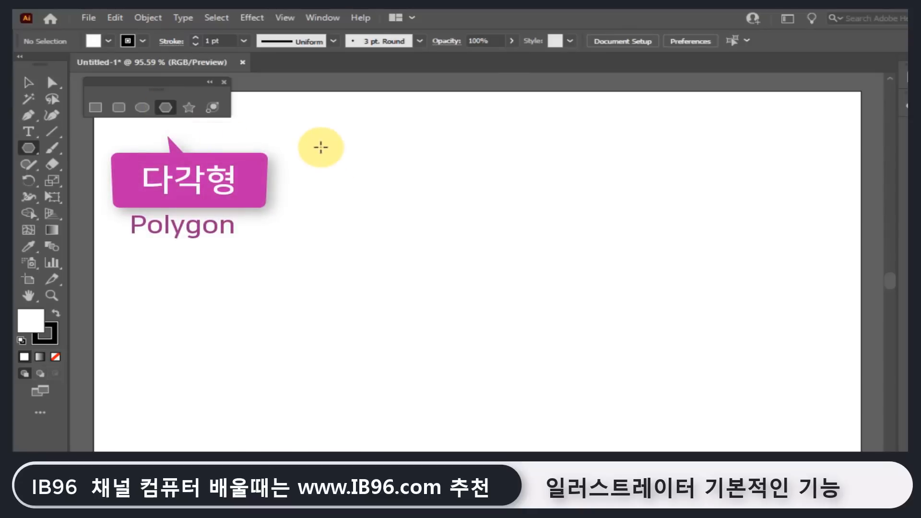
{"action": "mouse_move", "coordinate": [320, 148]}
{"action": "left_mouse_down"}
{"action": "mouse_move", "coordinate": [364, 185]}
{"action": "mouse_move", "coordinate": [343, 186]}
{"action": "left_mouse_up"}
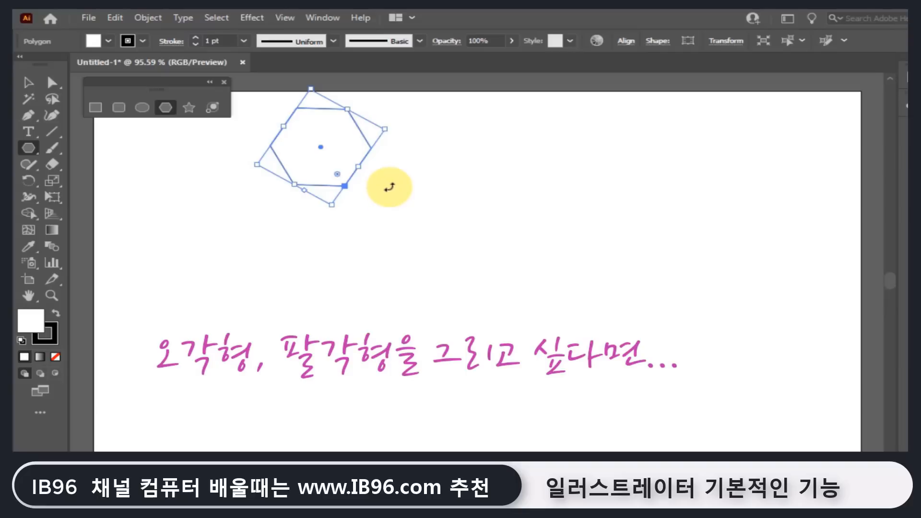
{"action": "key", "text": "Delete"}
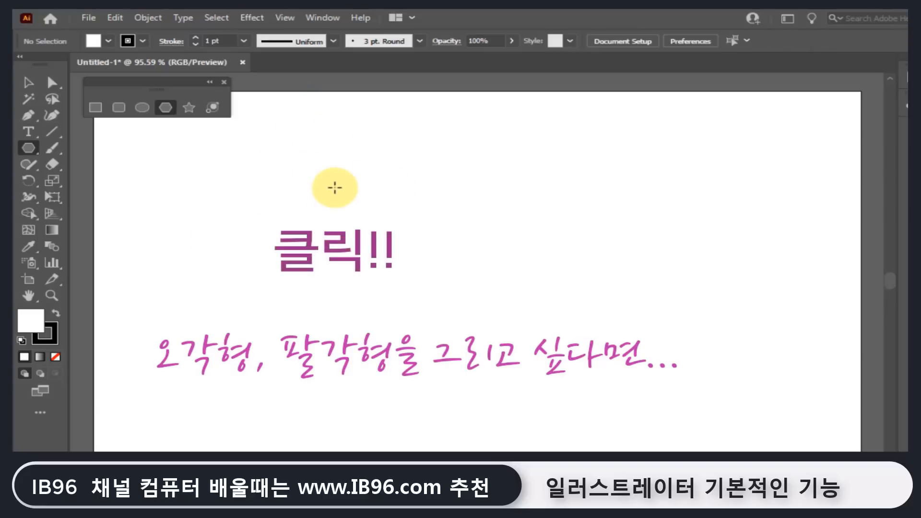
Create a 12-sided polygon with a radius of 84.1655 px in the upper part of the artboard.
{"action": "left_click", "coordinate": [335, 188]}
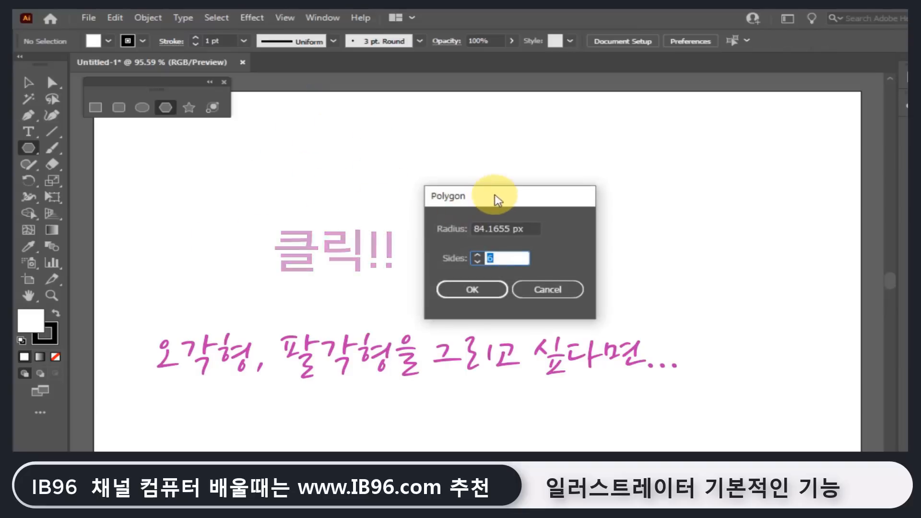
{"action": "left_click_drag", "start_coordinate": [442, 199], "coordinate": [437, 127]}
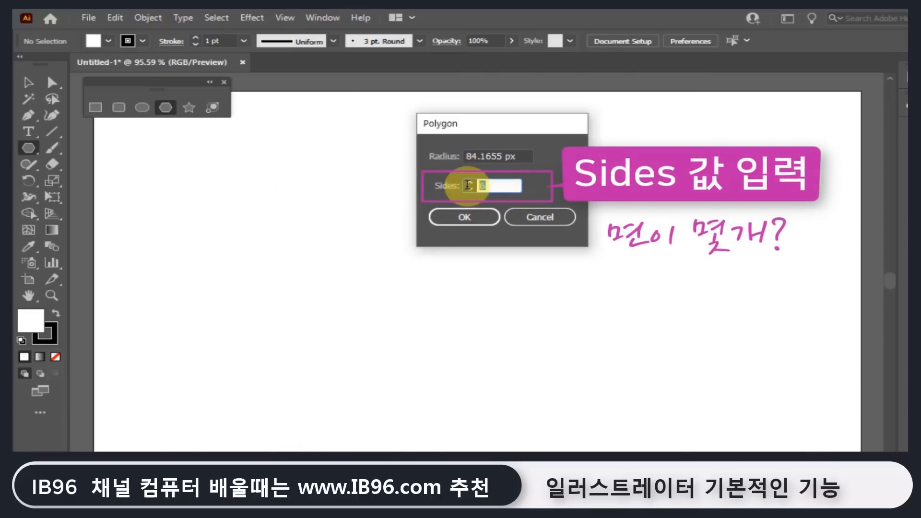
{"action": "type", "text": "10"}
{"action": "left_click", "coordinate": [478, 219]}
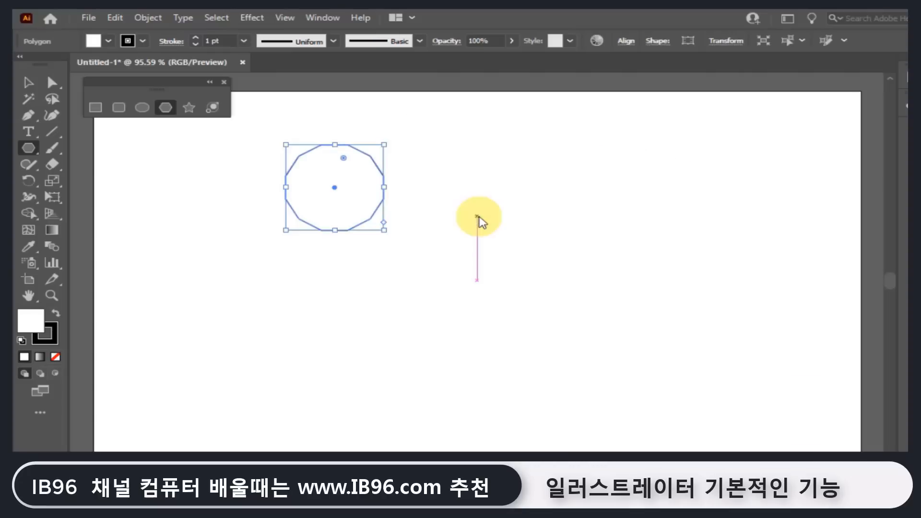
Create a triangle beside the 12-sided polygon using a 3-sided polygon with a radius of 84.1655 px.
{"action": "left_click", "coordinate": [451, 167]}
{"action": "key", "text": "Up"}
{"action": "key", "text": "Up"}
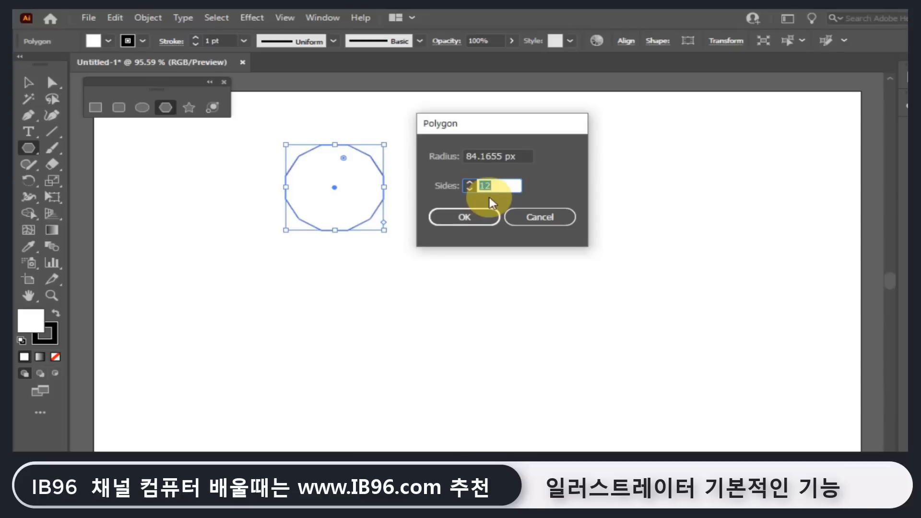
{"action": "type", "text": "3"}
{"action": "left_click", "coordinate": [480, 220]}
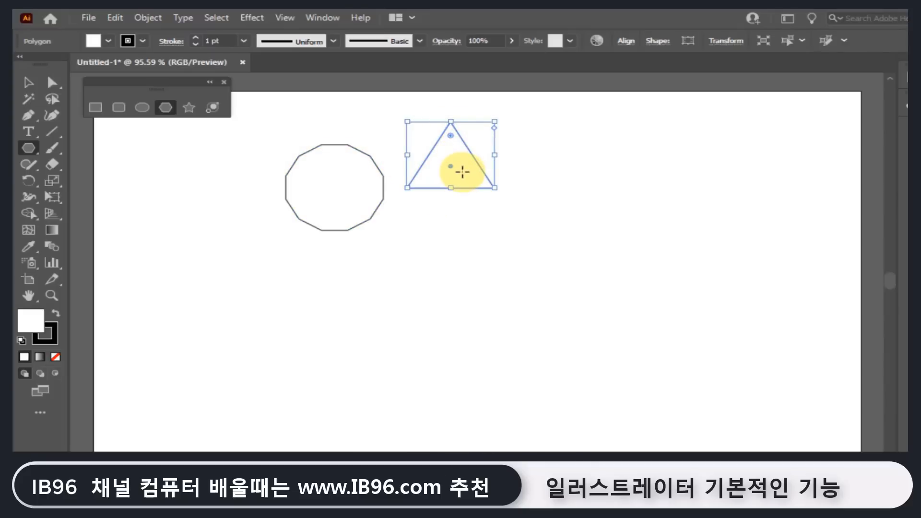
Create a smaller triangle below the large one as a 3-sided polygon with a radius of 50 px.
{"action": "left_click", "coordinate": [440, 238]}
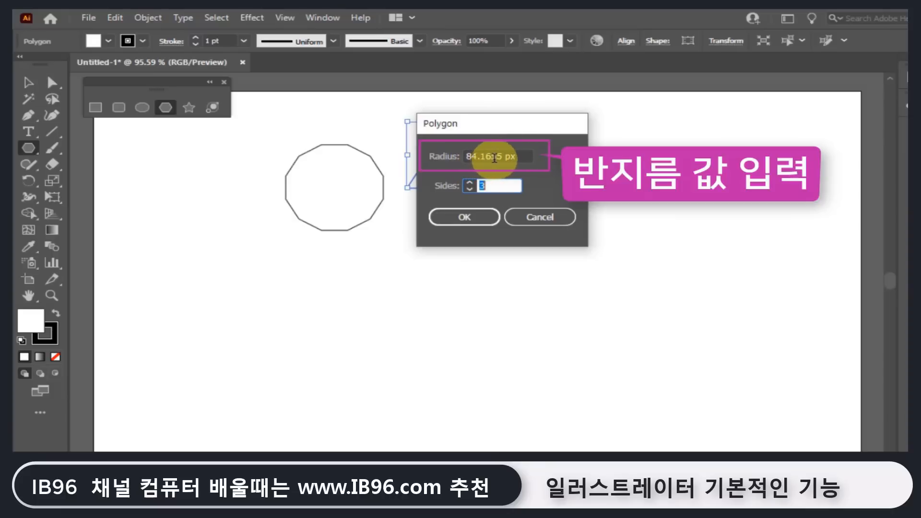
{"action": "left_click_drag", "start_coordinate": [498, 153], "coordinate": [437, 160]}
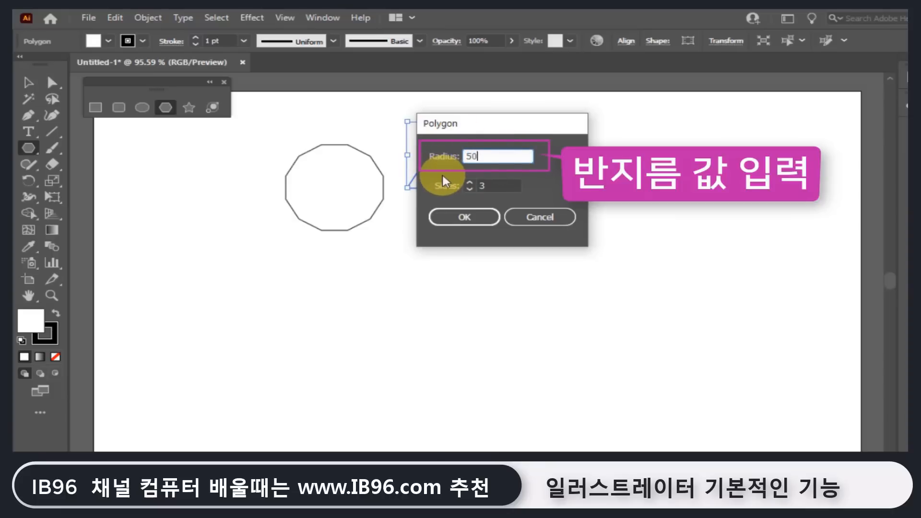
{"action": "left_click", "coordinate": [476, 220]}
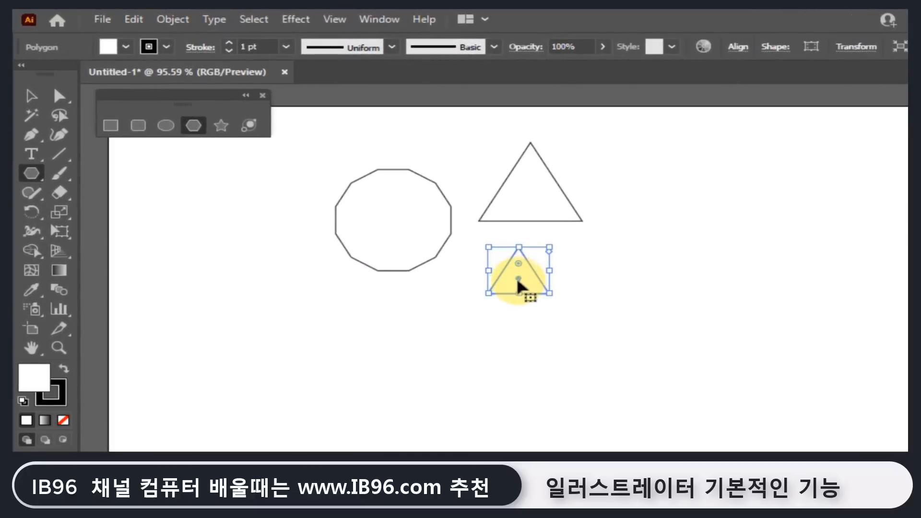
{"action": "mouse_move", "coordinate": [516, 275]}
{"action": "left_mouse_down"}
{"action": "mouse_move", "coordinate": [477, 294]}
{"action": "mouse_move", "coordinate": [517, 276]}
{"action": "left_mouse_up"}
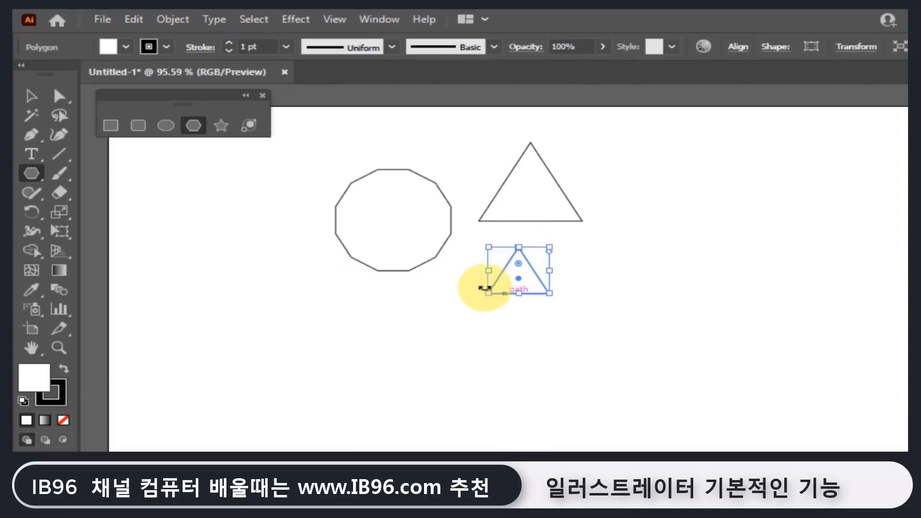
Select the 12-sided polygon and test rounding its corners, returning them to sharp.
{"action": "left_click", "coordinate": [28, 96]}
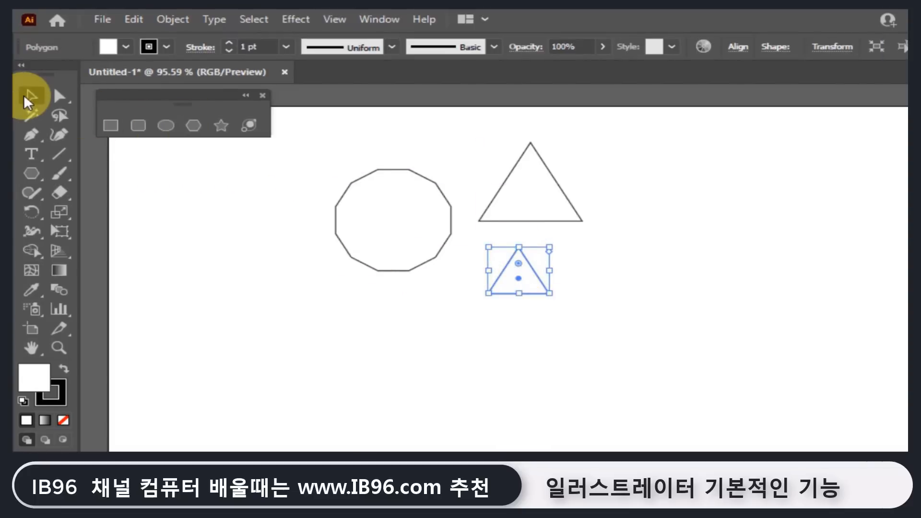
{"action": "left_click", "coordinate": [618, 167]}
{"action": "left_click", "coordinate": [429, 237]}
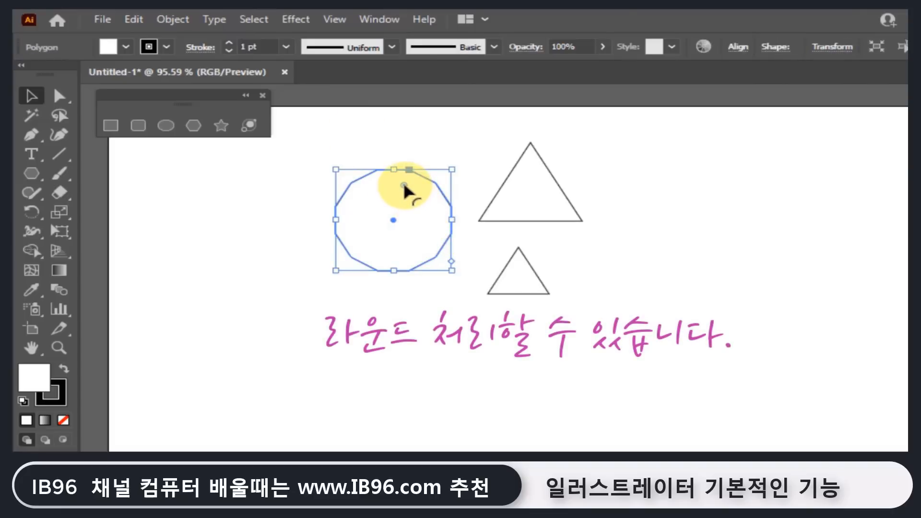
{"action": "mouse_move", "coordinate": [404, 187]}
{"action": "left_mouse_down"}
{"action": "mouse_move", "coordinate": [403, 205]}
{"action": "mouse_move", "coordinate": [410, 172]}
{"action": "left_mouse_up"}
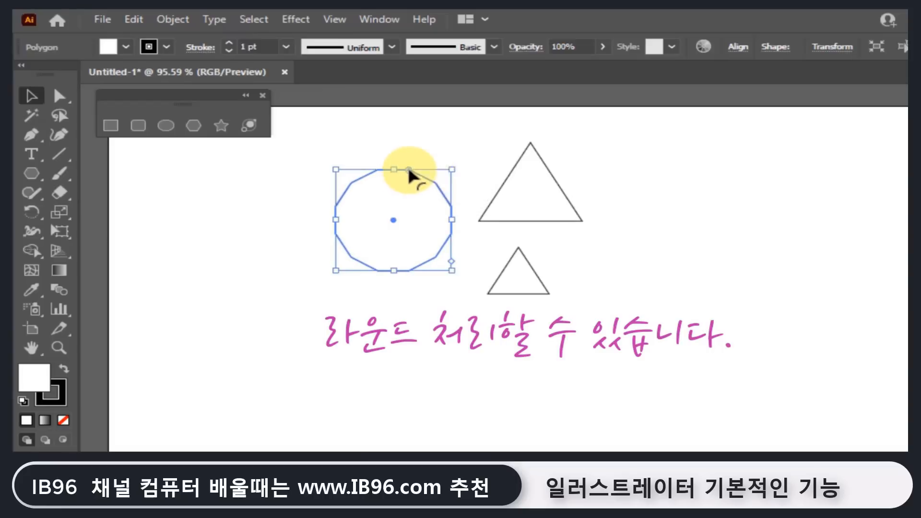
Round the large triangle's corners with its corner widget, then restore them to sharp points.
{"action": "left_click", "coordinate": [536, 184]}
{"action": "left_click_drag", "start_coordinate": [528, 164], "coordinate": [533, 206]}
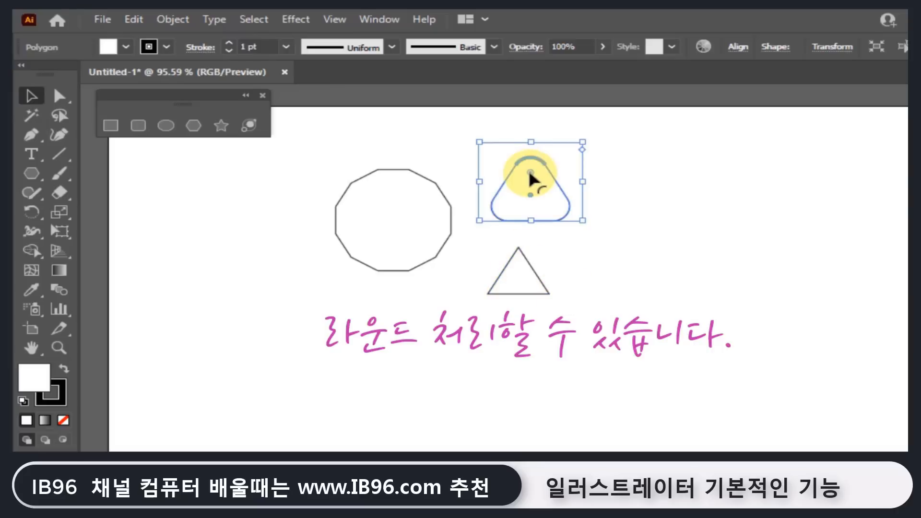
{"action": "left_click_drag", "start_coordinate": [530, 178], "coordinate": [531, 140]}
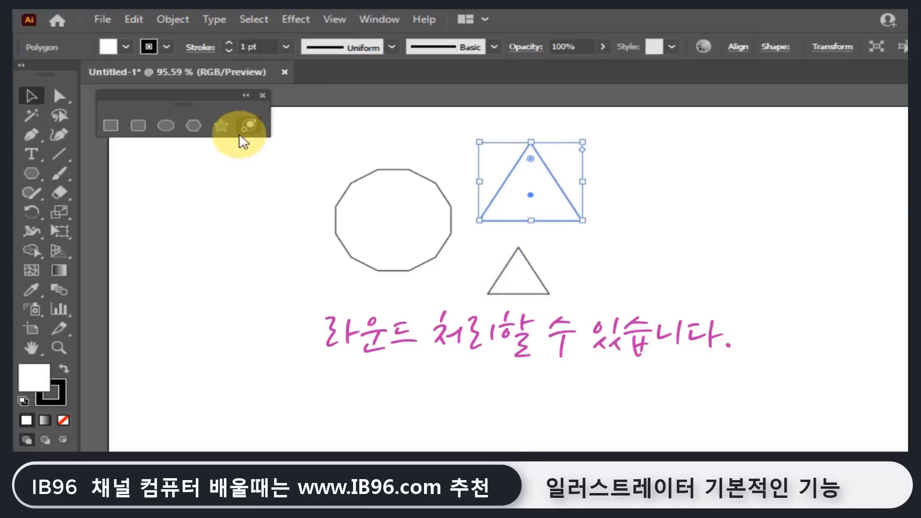
{"action": "left_click", "coordinate": [193, 126]}
{"action": "left_click", "coordinate": [274, 242]}
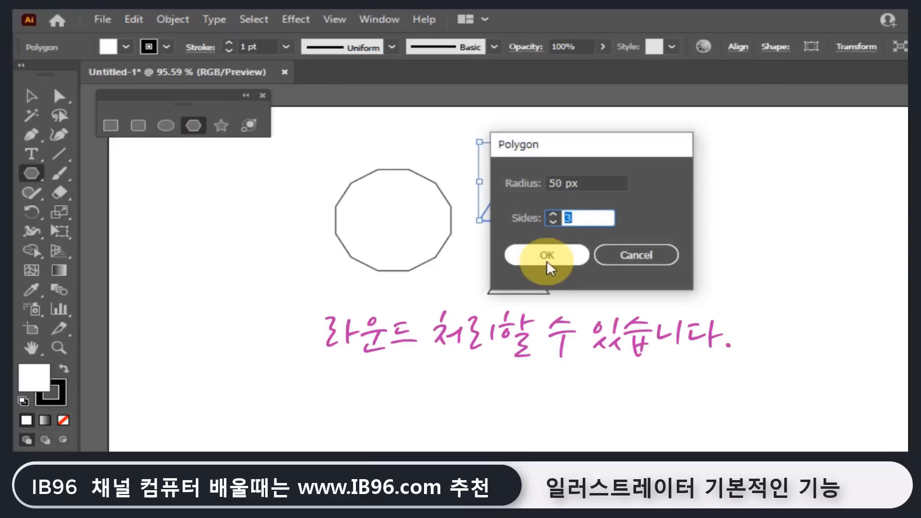
{"action": "left_click", "coordinate": [635, 255]}
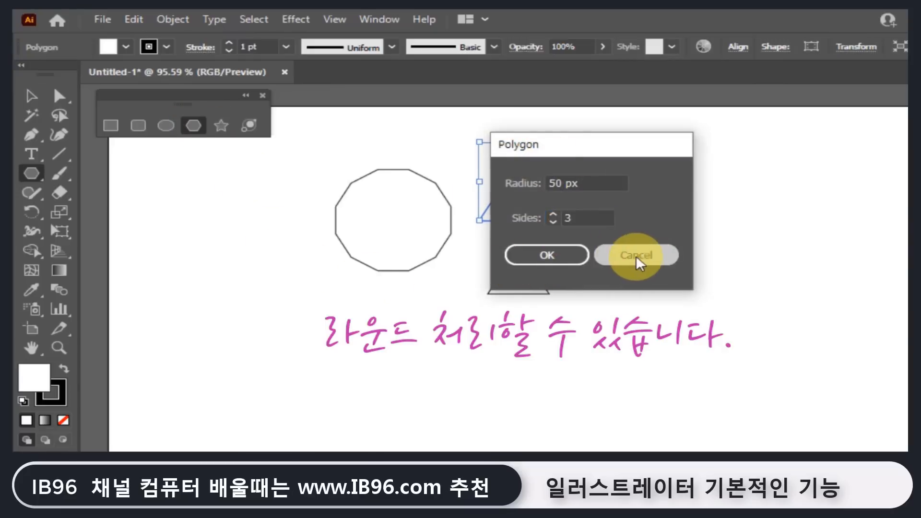
{"action": "left_click_drag", "start_coordinate": [533, 162], "coordinate": [532, 168]}
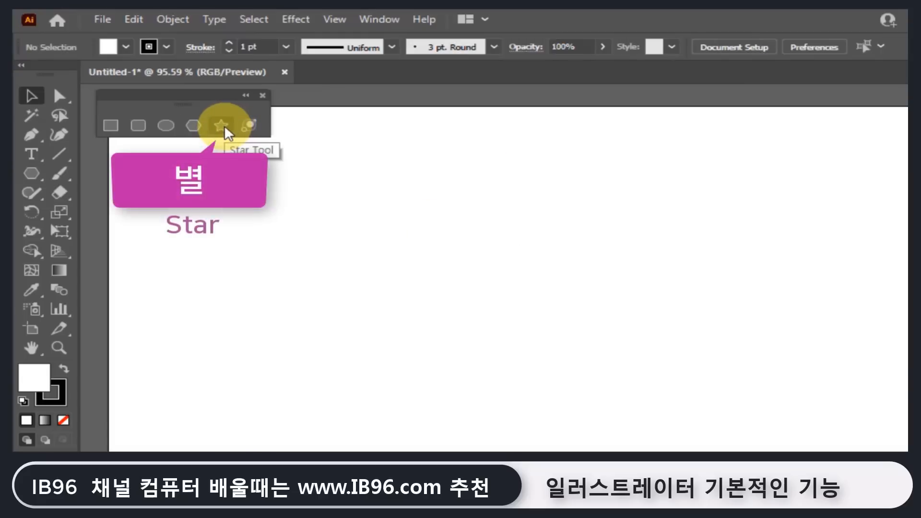
Draw a freehand upright five-pointed star with radii of about 124 px and 62 px in the artboard's upper part.
{"action": "left_click", "coordinate": [222, 126]}
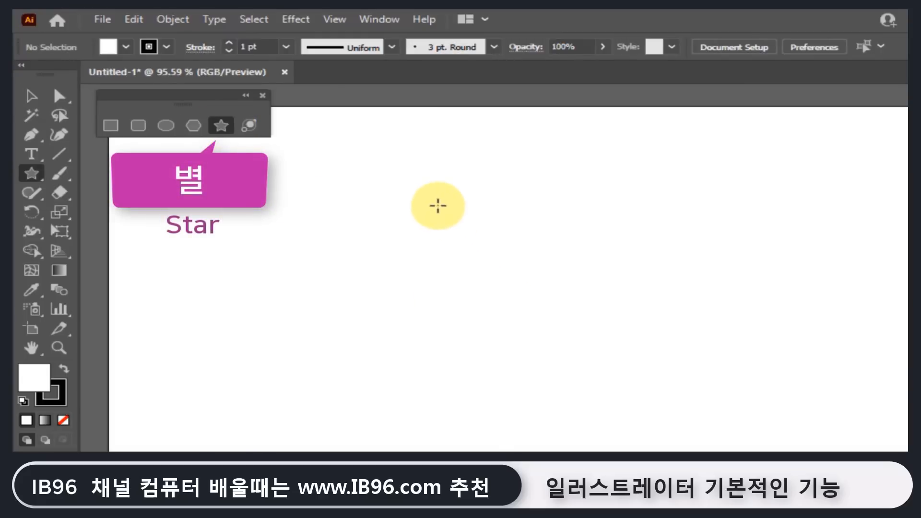
{"action": "left_click_drag", "start_coordinate": [437, 205], "coordinate": [490, 267]}
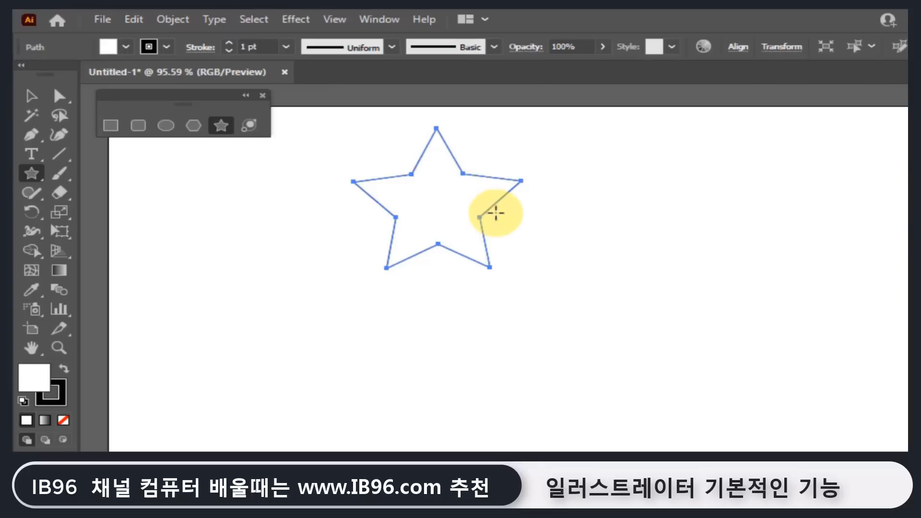
Create a 10-pointed star with radii of 124.1996 px and 62.0998 px beside the five-pointed star.
{"action": "left_click", "coordinate": [634, 213]}
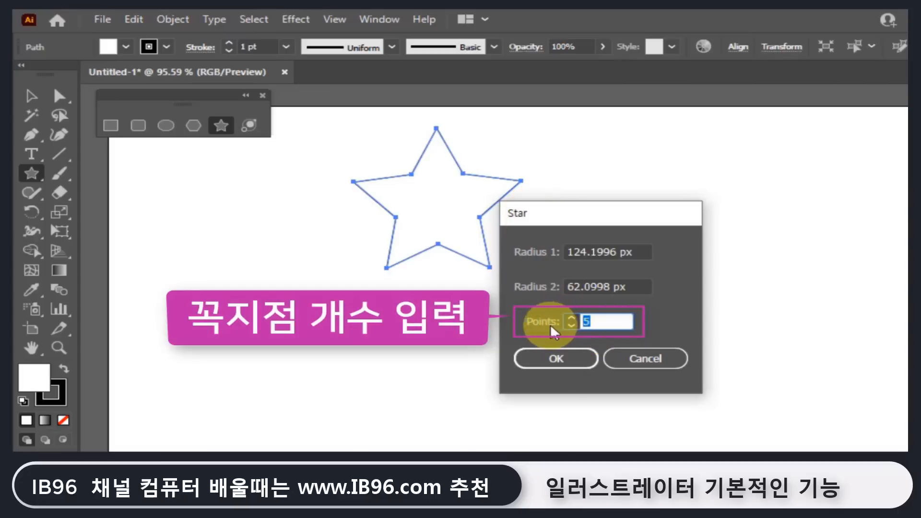
{"action": "type", "text": "10"}
{"action": "left_click", "coordinate": [563, 363]}
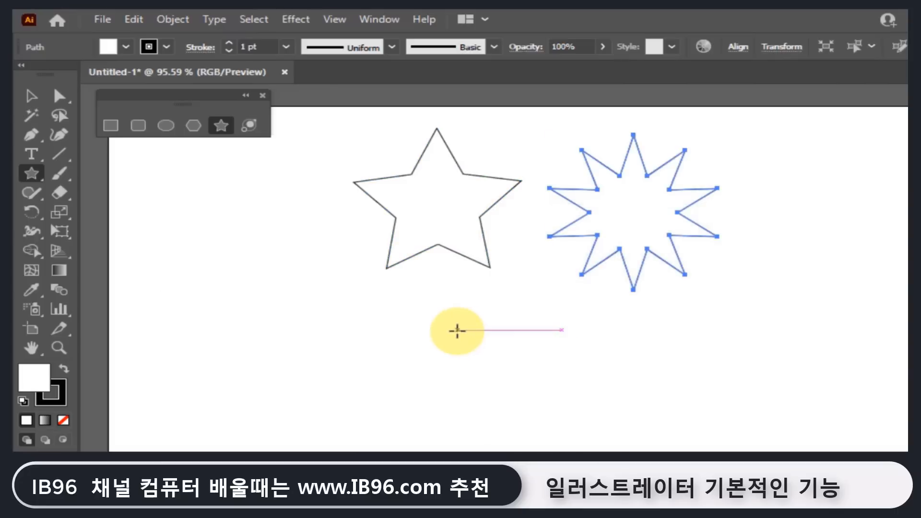
Create a 10-pointed star with radii of 124.1996 px and 30 px below the five-pointed star.
{"action": "left_click", "coordinate": [457, 330]}
{"action": "left_click_drag", "start_coordinate": [642, 285], "coordinate": [545, 287]}
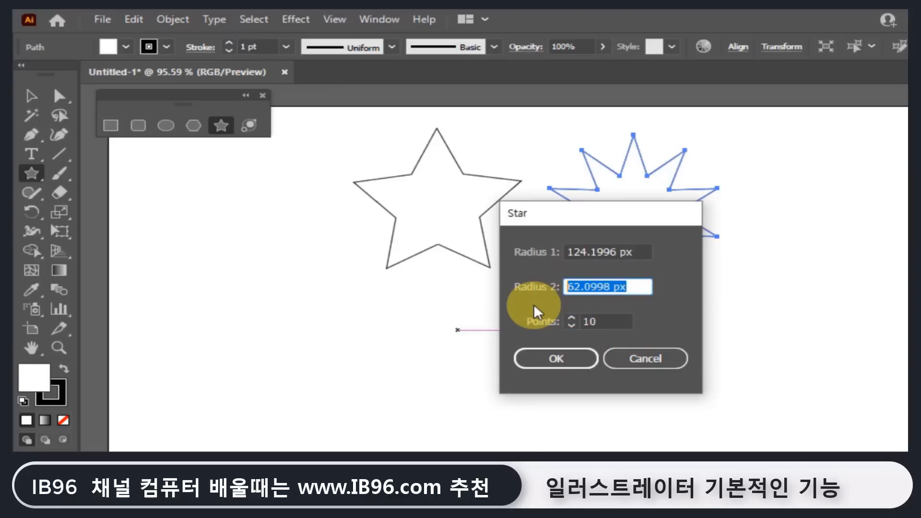
{"action": "type", "text": "30"}
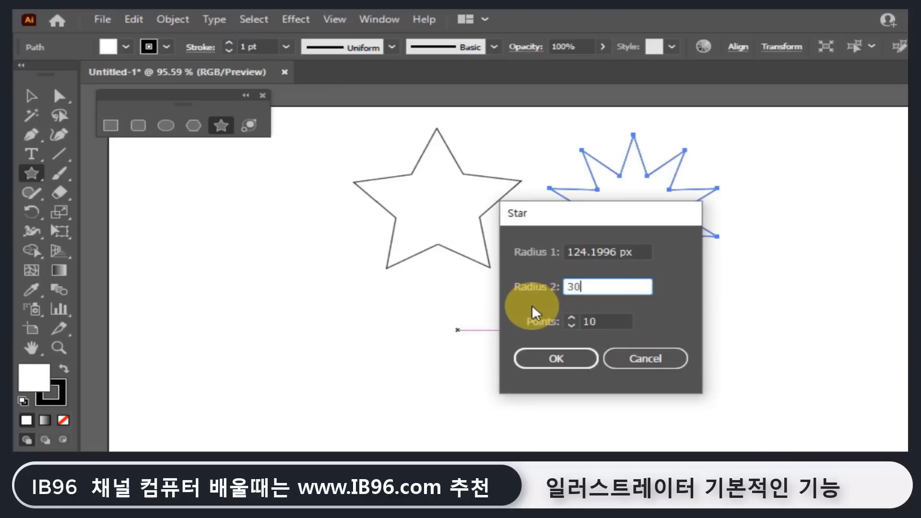
{"action": "left_click", "coordinate": [575, 365]}
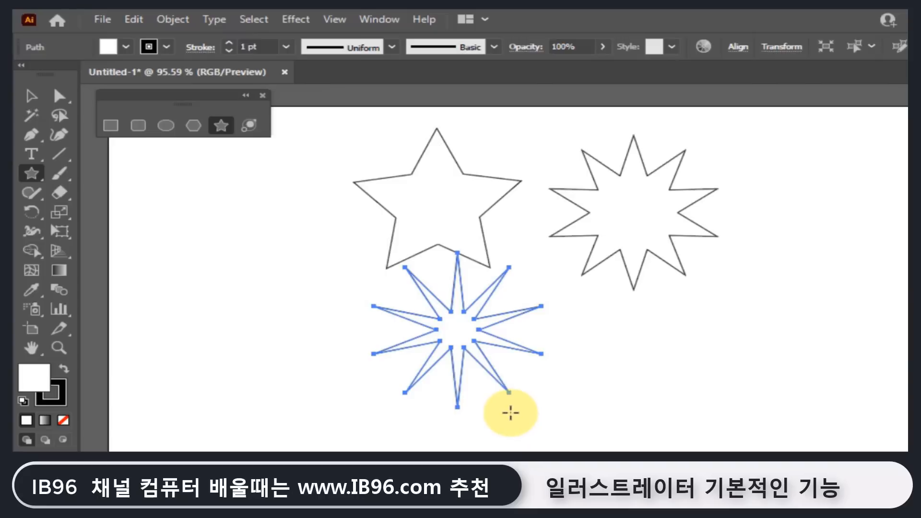
Select the wider 10-pointed star, then the five-pointed star, to check whether they offer corner-rounding widgets.
{"action": "left_click", "coordinate": [32, 97]}
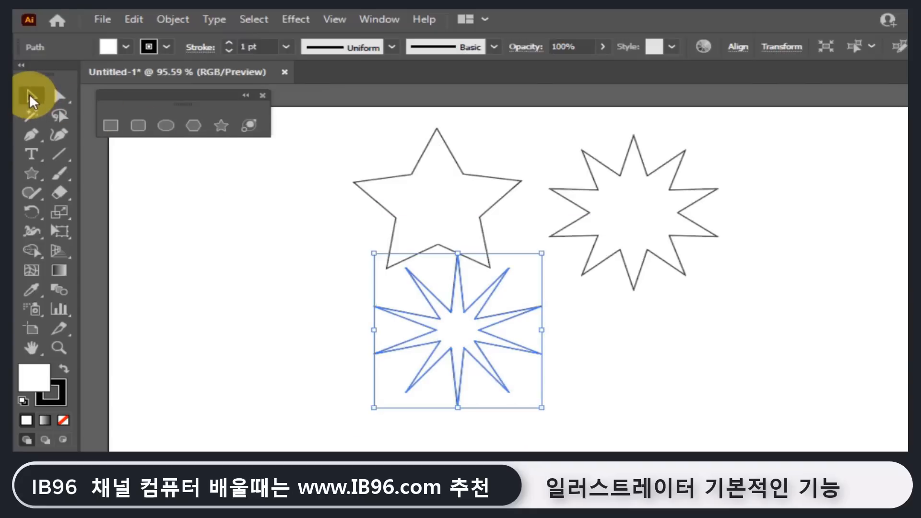
{"action": "left_click", "coordinate": [640, 180]}
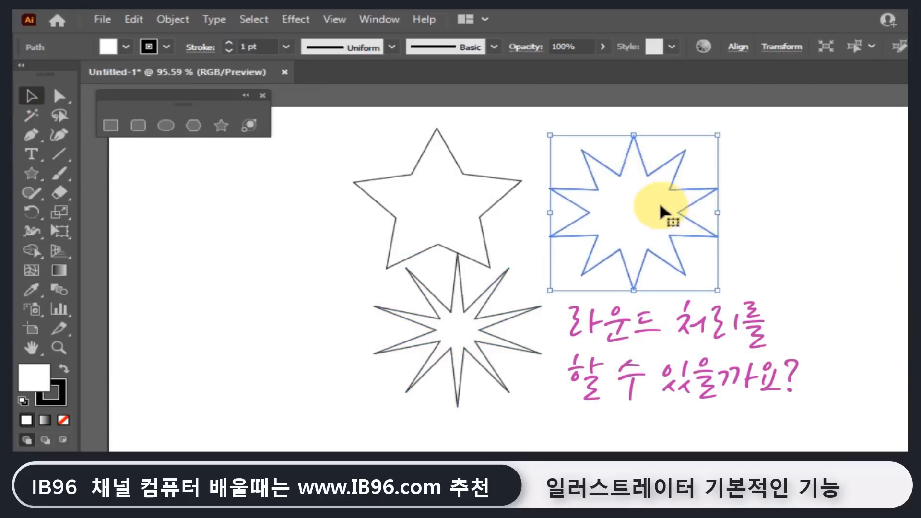
{"action": "left_click", "coordinate": [479, 213]}
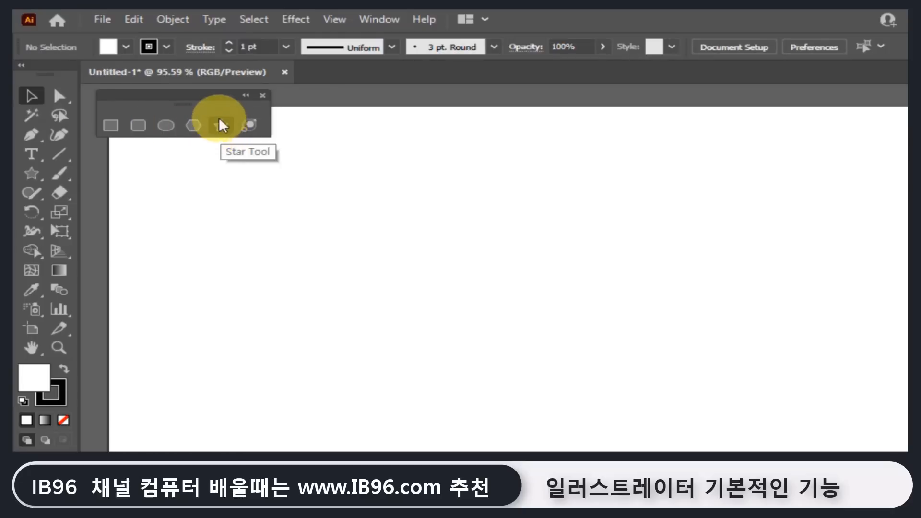
Draw a flare centred near the artboard's upper right with its rings extending to the lower left, deselect it, then select and delete it.
{"action": "left_click", "coordinate": [247, 124]}
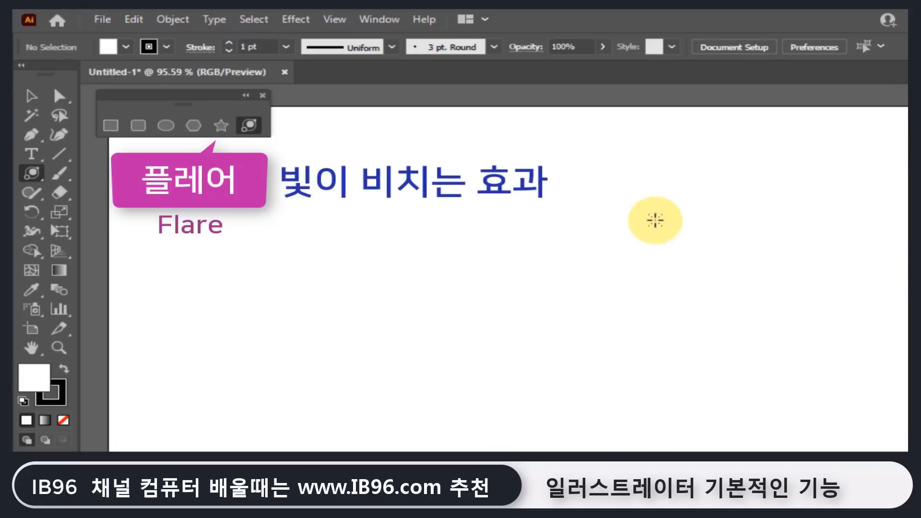
{"action": "left_click_drag", "start_coordinate": [678, 191], "coordinate": [673, 215]}
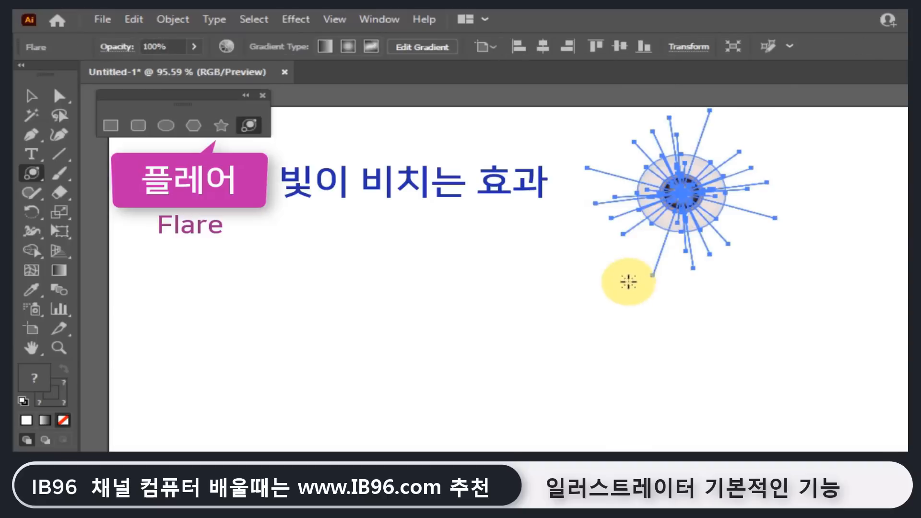
{"action": "left_click", "coordinate": [363, 360]}
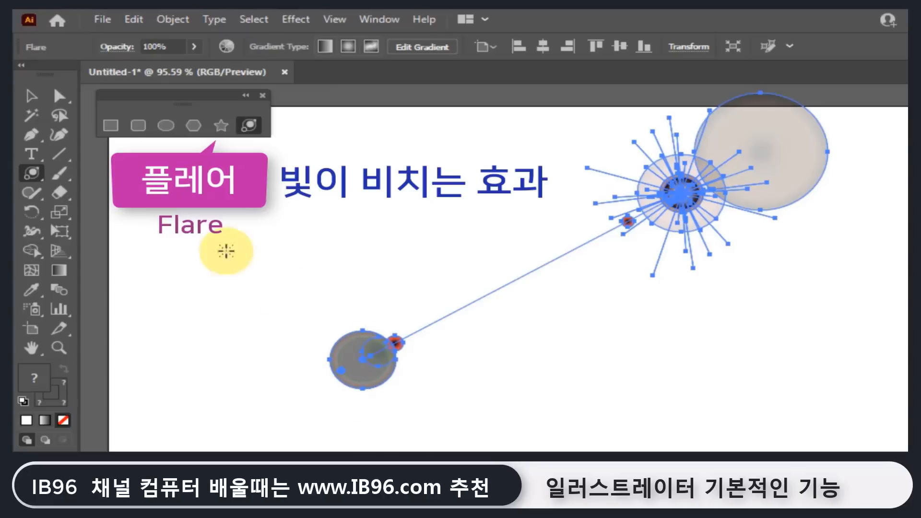
{"action": "left_click", "coordinate": [31, 96]}
{"action": "left_click", "coordinate": [453, 343]}
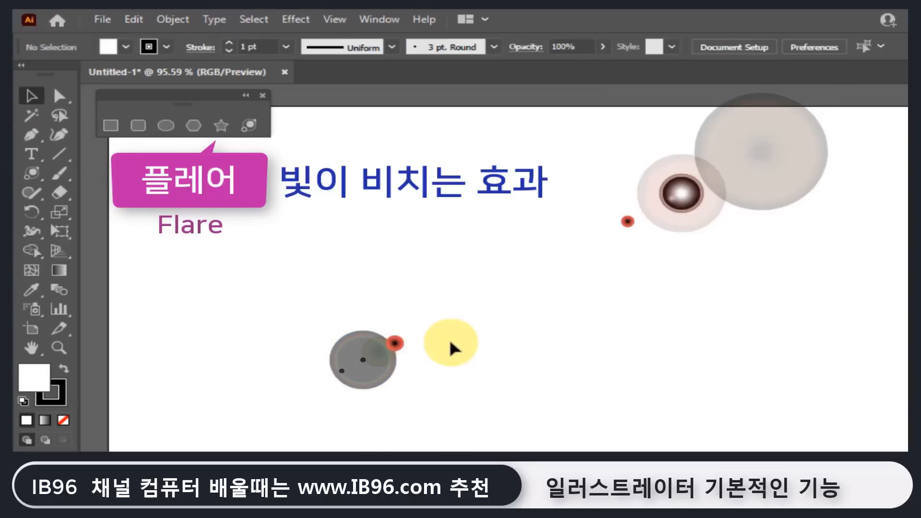
{"action": "left_click_drag", "start_coordinate": [264, 285], "coordinate": [494, 410]}
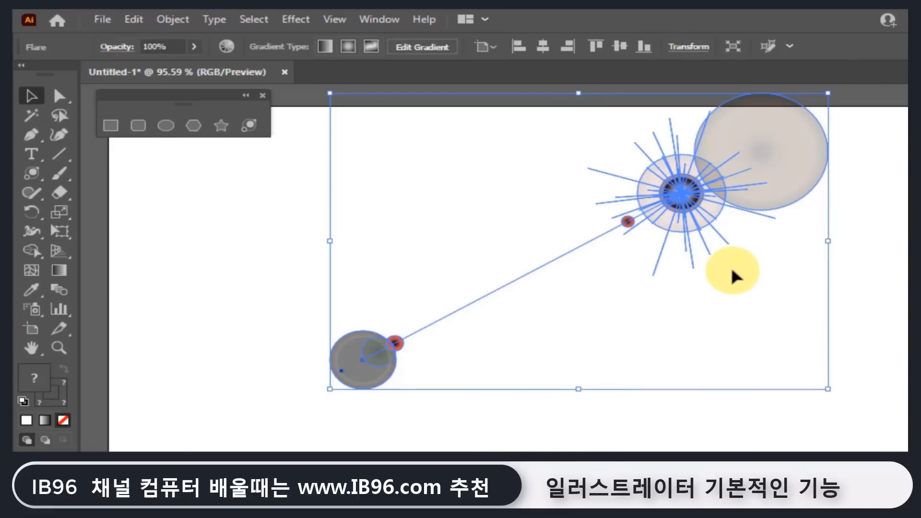
{"action": "key", "text": "Delete"}
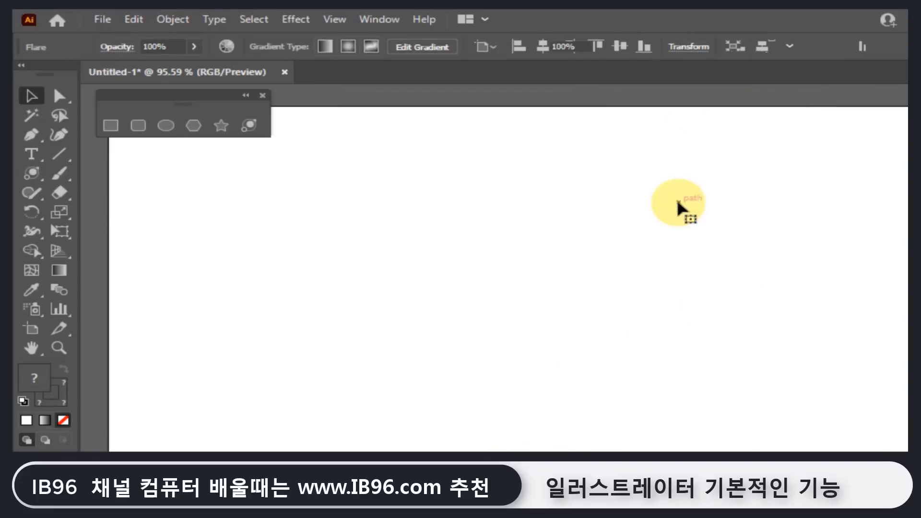
Draw a freehand rectangle in the upper-left part of the artboard and return to the Selection tool.
{"action": "key", "text": "m"}
{"action": "left_click_drag", "start_coordinate": [314, 193], "coordinate": [495, 312]}
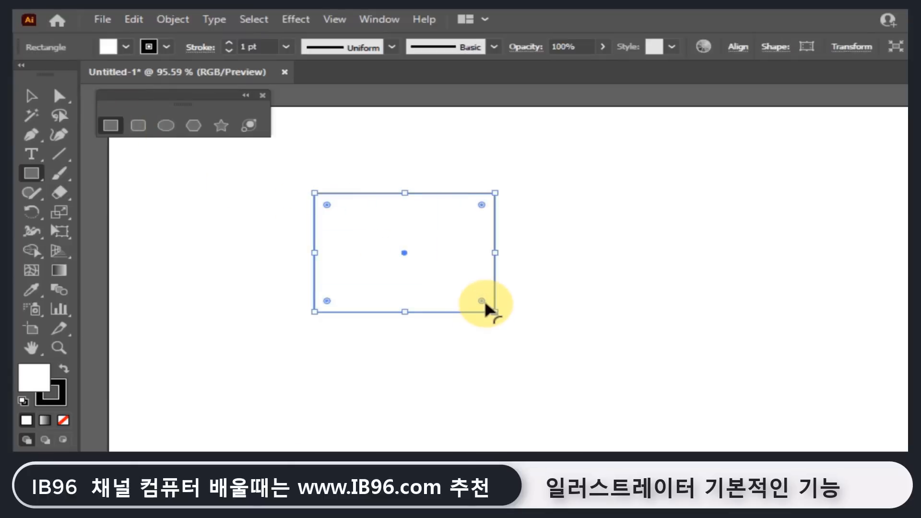
{"action": "key", "text": "v"}
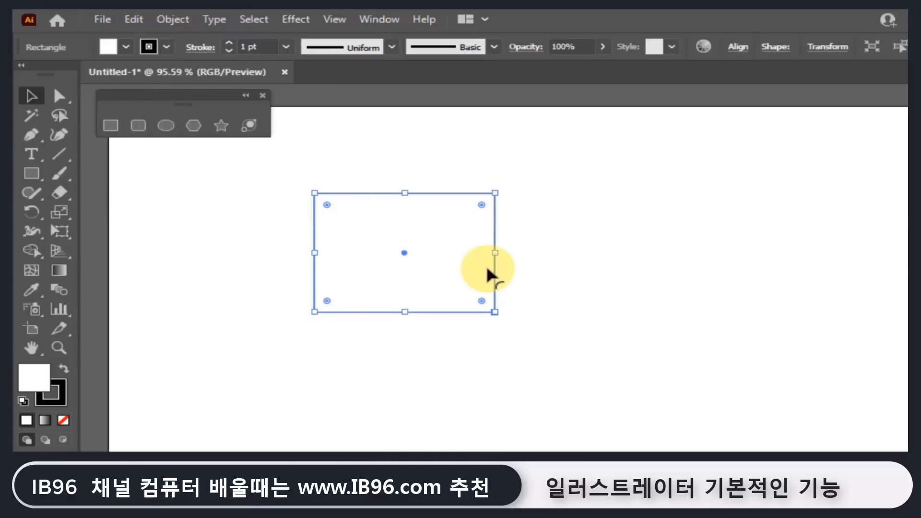
With Direct Selection, move the rectangle right and slightly up, and pull its upper-right anchor point down and inward.
{"action": "left_click", "coordinate": [61, 98]}
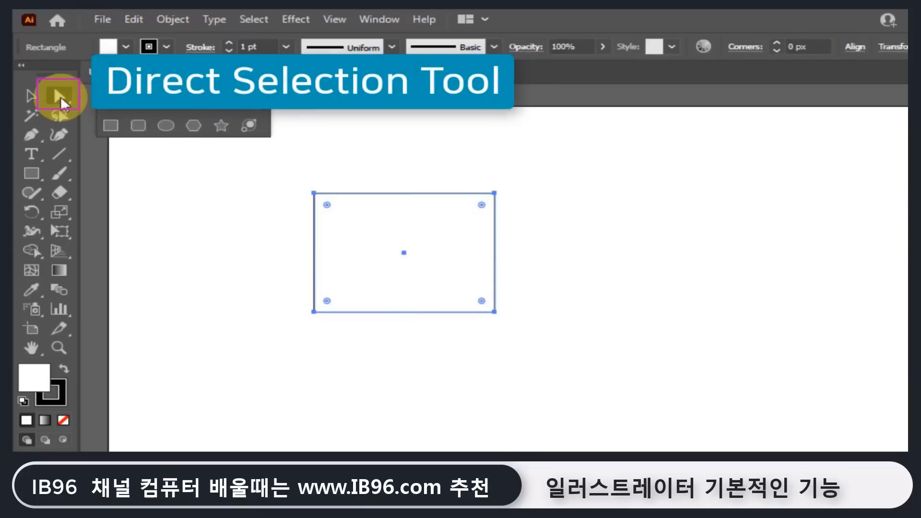
{"action": "left_click_drag", "start_coordinate": [446, 235], "coordinate": [565, 210]}
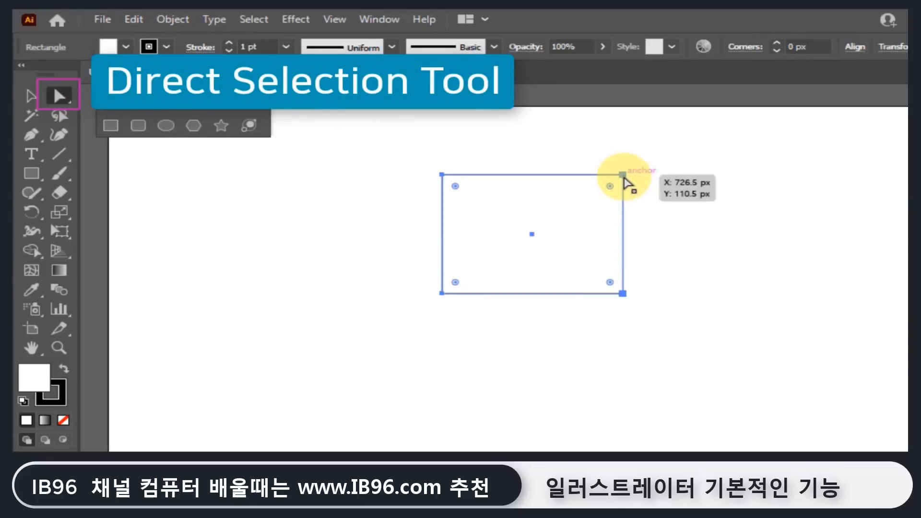
{"action": "left_click_drag", "start_coordinate": [600, 144], "coordinate": [589, 203]}
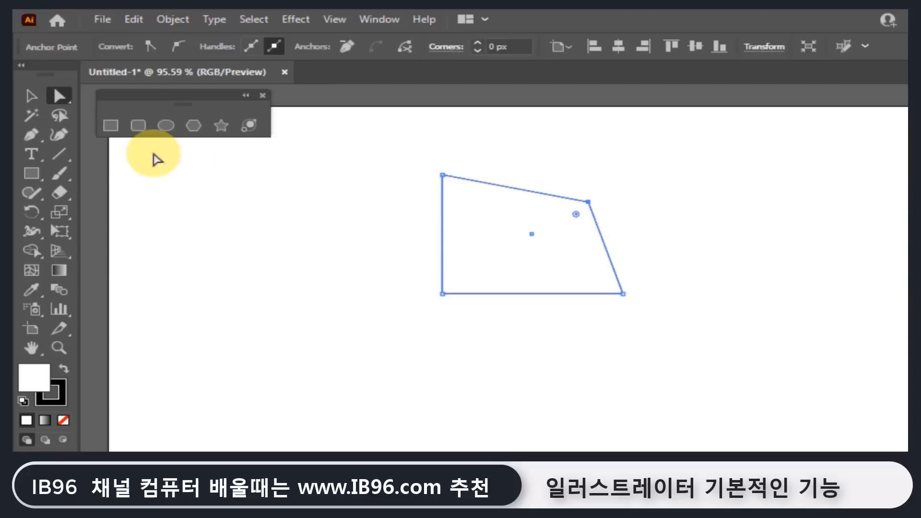
Remove the displaced upper-right anchor point with the Pen tool so the shape becomes a triangle.
{"action": "left_click", "coordinate": [33, 135]}
{"action": "mouse_move", "coordinate": [32, 134]}
{"action": "left_mouse_down"}
{"action": "mouse_move", "coordinate": [105, 137]}
{"action": "mouse_move", "coordinate": [99, 175]}
{"action": "mouse_move", "coordinate": [30, 142]}
{"action": "mouse_move", "coordinate": [30, 131]}
{"action": "left_mouse_up"}
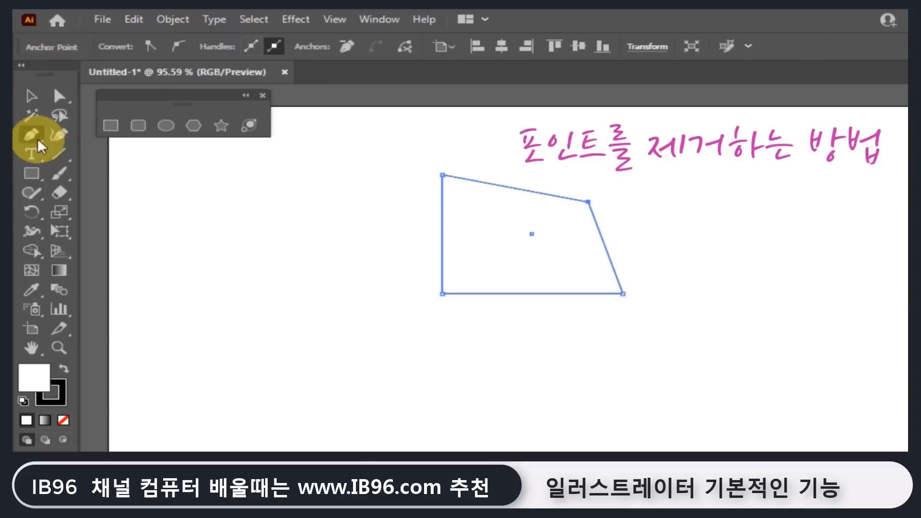
{"action": "left_click", "coordinate": [588, 202]}
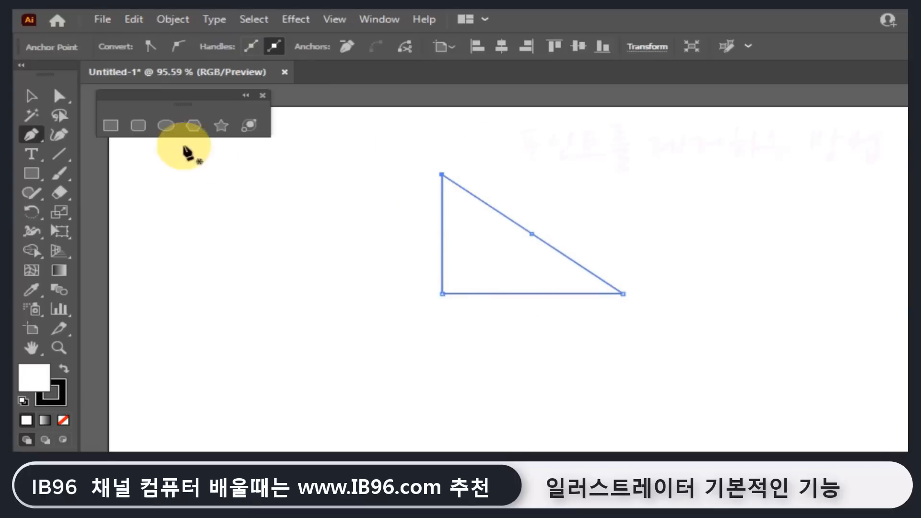
Draw a freehand ellipse, slightly wider than tall, beside the left edge of the triangle.
{"action": "left_click", "coordinate": [166, 129]}
{"action": "left_click_drag", "start_coordinate": [240, 216], "coordinate": [433, 380]}
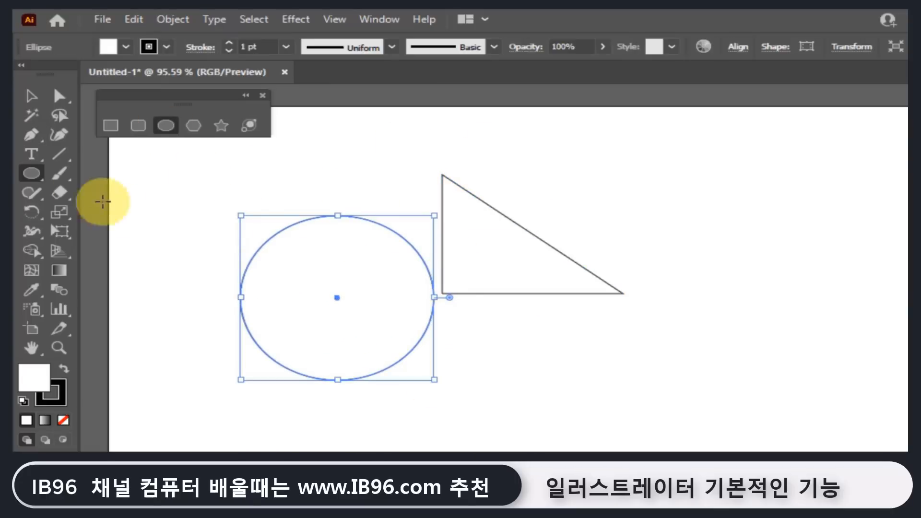
With the Anchor Point tool, pull curve handles from the triangle's top anchor, bend them, and convert the anchor back to a corner.
{"action": "left_click", "coordinate": [32, 136]}
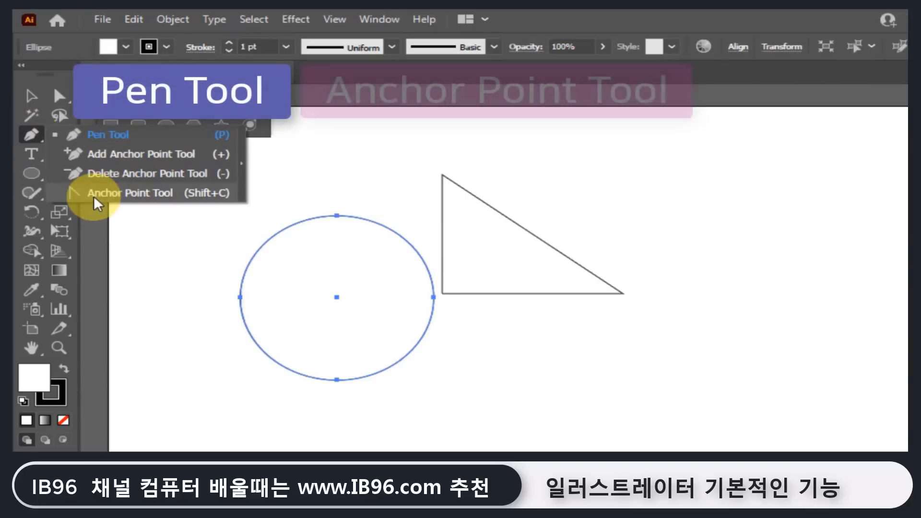
{"action": "left_click", "coordinate": [169, 194]}
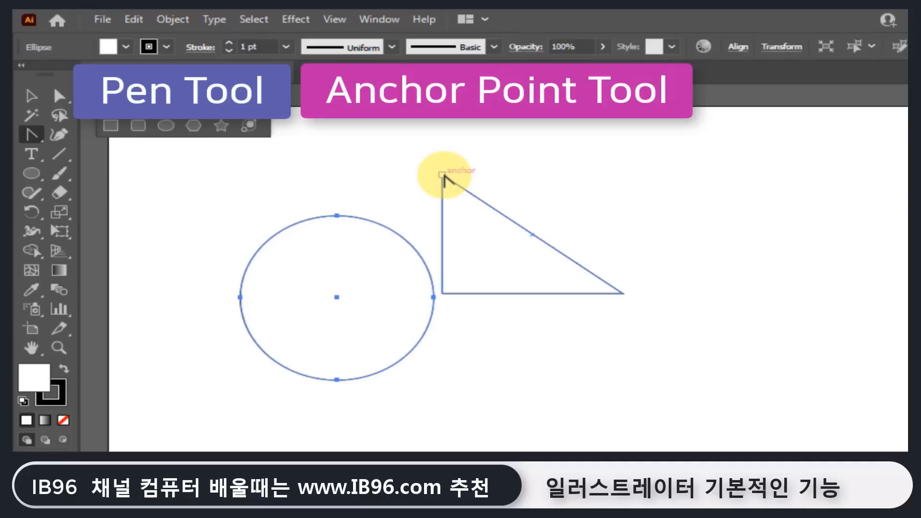
{"action": "left_click_drag", "start_coordinate": [443, 176], "coordinate": [491, 175]}
{"action": "left_click_drag", "start_coordinate": [392, 175], "coordinate": [494, 218]}
{"action": "left_click", "coordinate": [444, 176]}
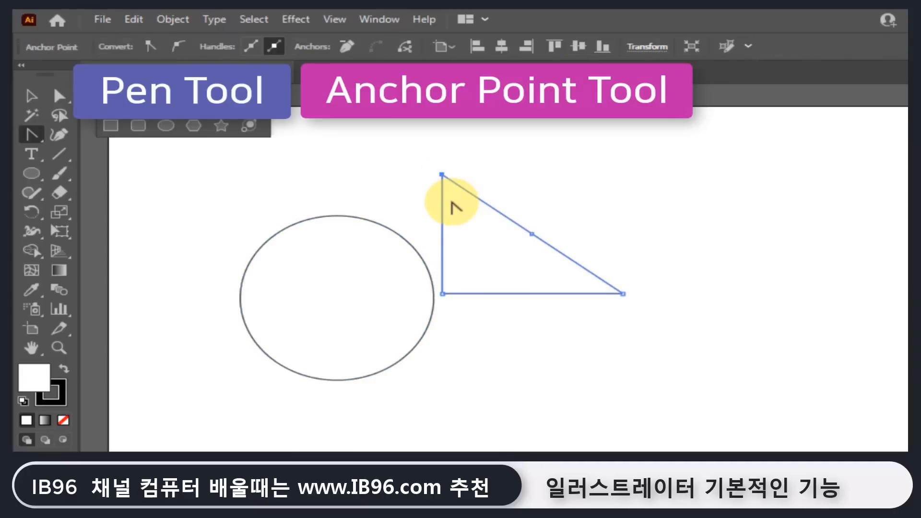
Convert the ellipse's top and bottom anchor points to corners, and switch back to the Pen tool.
{"action": "left_click", "coordinate": [338, 216]}
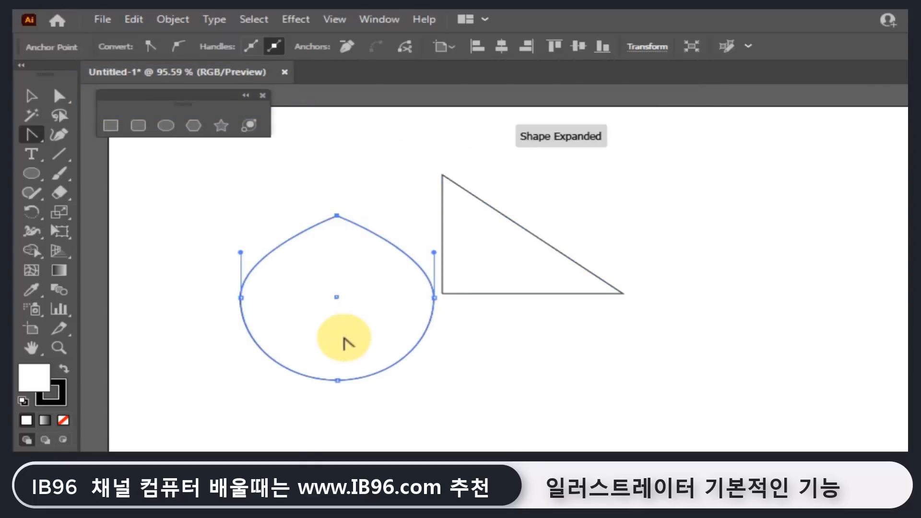
{"action": "left_click", "coordinate": [338, 379]}
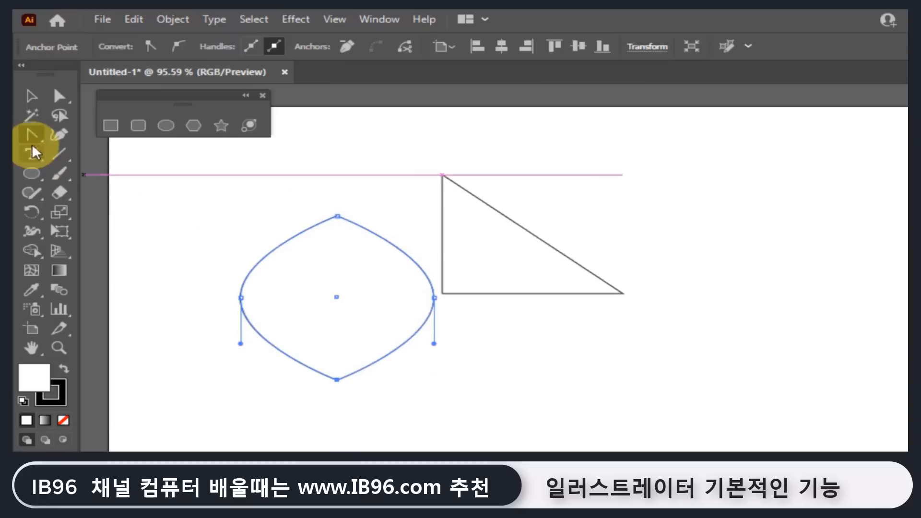
{"action": "left_click_drag", "start_coordinate": [32, 135], "coordinate": [75, 137]}
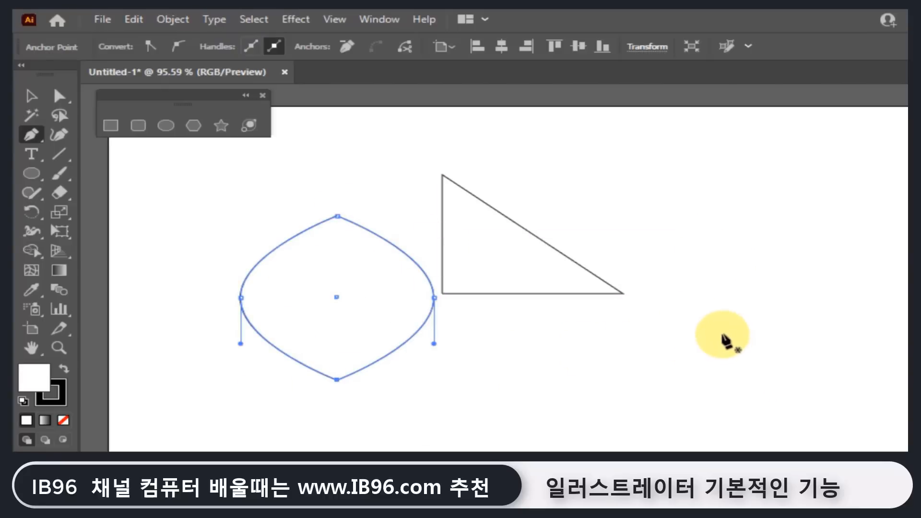
{"action": "left_click", "coordinate": [34, 136]}
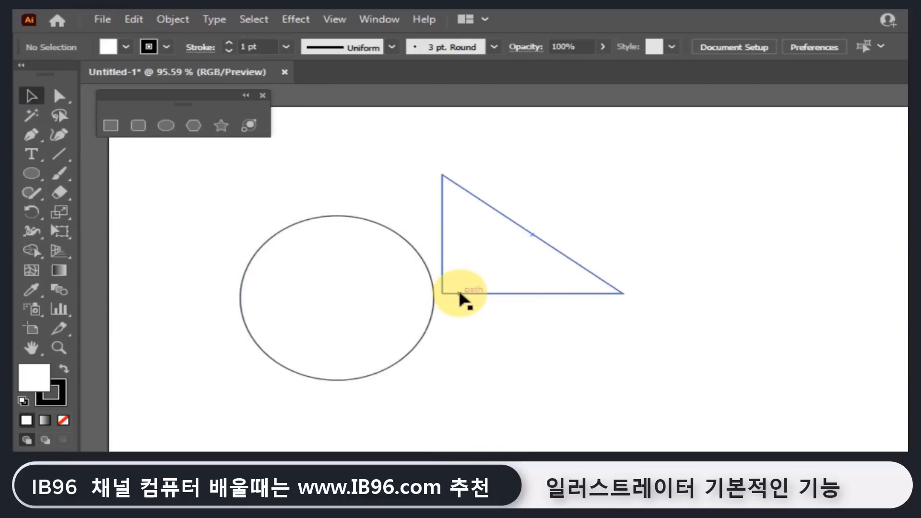
Move the triangle farther right of the ellipse, and convert the ellipse's top anchor to a corner with the Anchor Point tool.
{"action": "left_click_drag", "start_coordinate": [463, 300], "coordinate": [678, 308]}
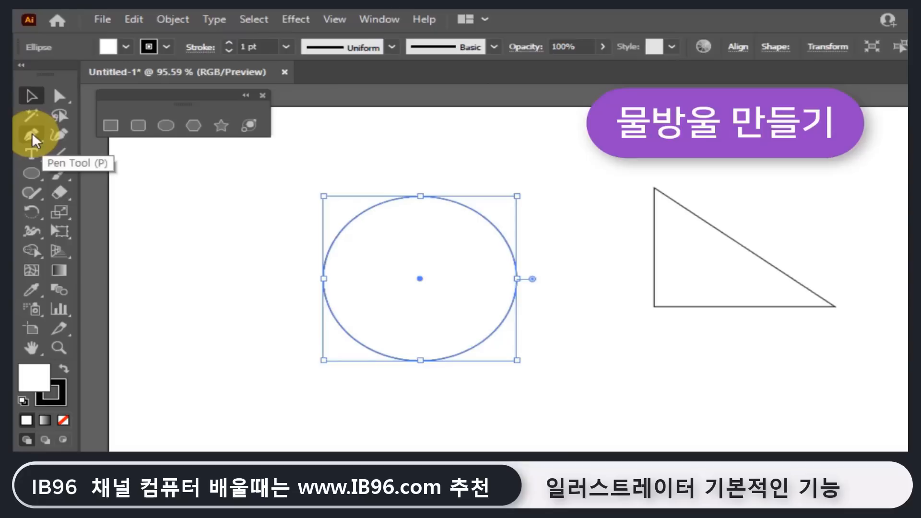
{"action": "left_click_drag", "start_coordinate": [32, 133], "coordinate": [127, 194]}
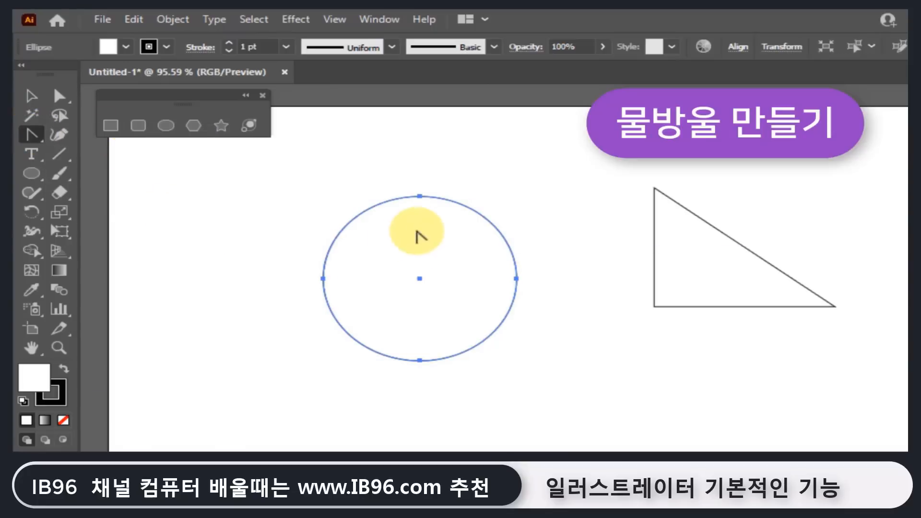
{"action": "left_click", "coordinate": [420, 196]}
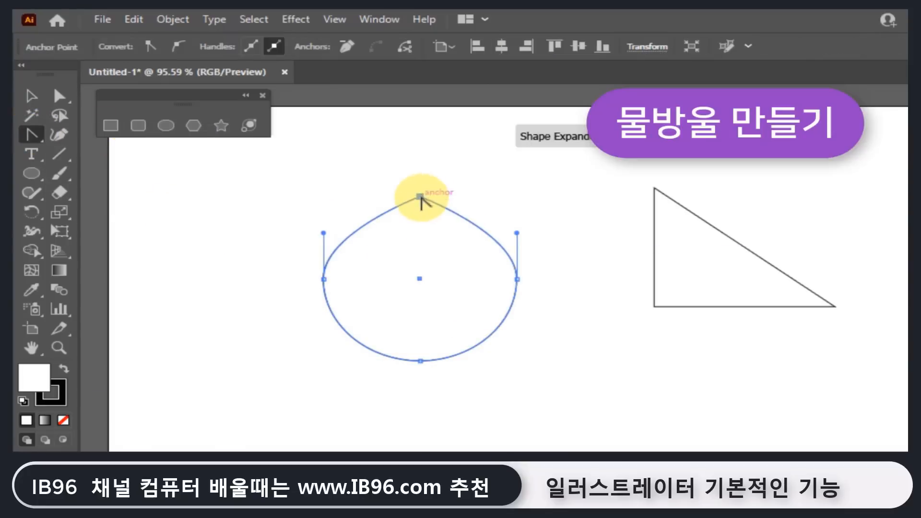
Squeeze the pointed ellipse horizontally to about half its width by moving its bounding box's right side inward.
{"action": "left_click", "coordinate": [54, 99]}
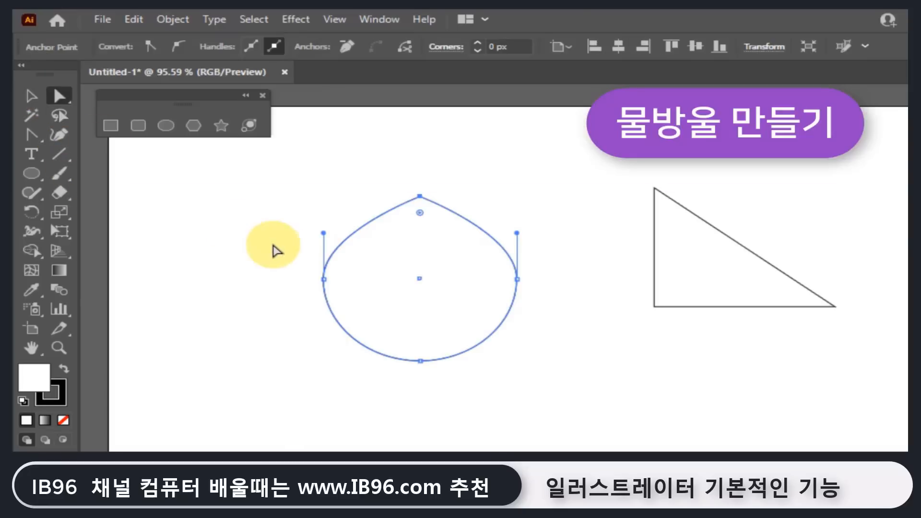
{"action": "left_click_drag", "start_coordinate": [282, 257], "coordinate": [552, 319]}
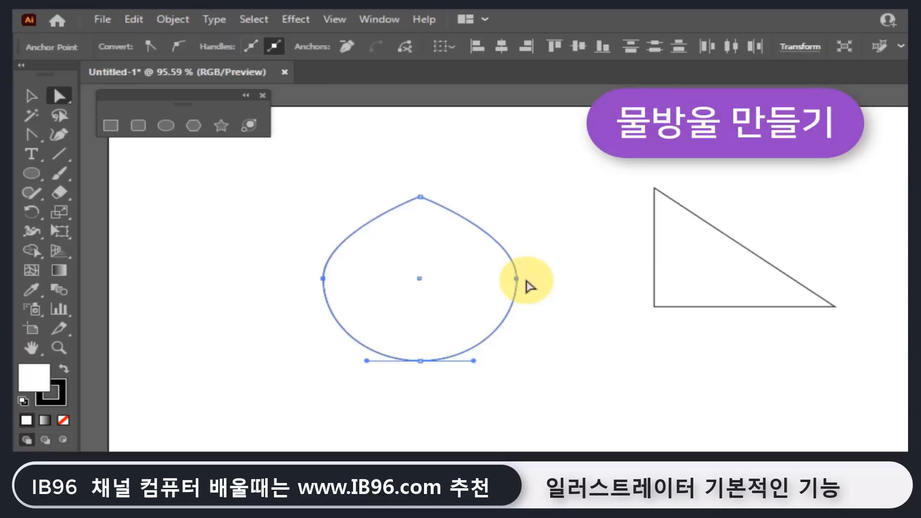
{"action": "left_click", "coordinate": [31, 95]}
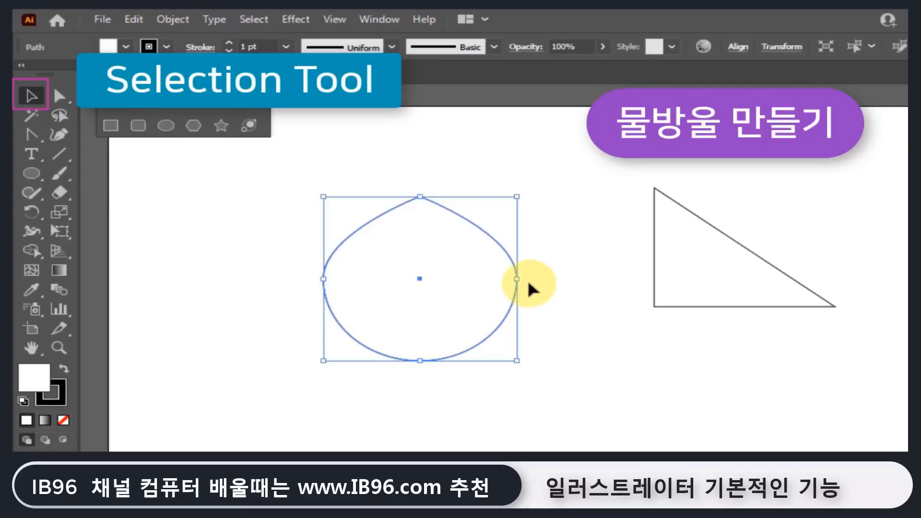
{"action": "left_click_drag", "start_coordinate": [518, 278], "coordinate": [421, 285]}
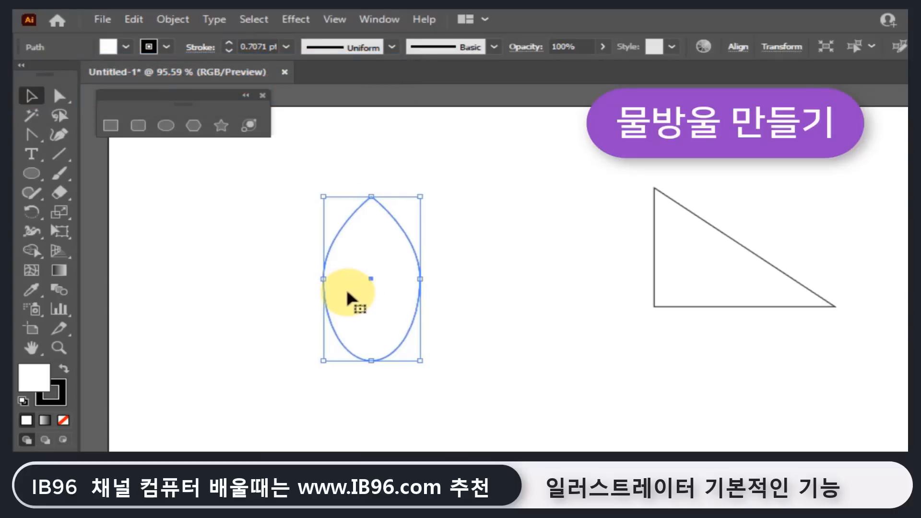
Resize the triangle by its bounding box: extend it leftward, narrow it from the right, and scale it proportionally from the upper-right corner.
{"action": "left_click_drag", "start_coordinate": [616, 173], "coordinate": [810, 326]}
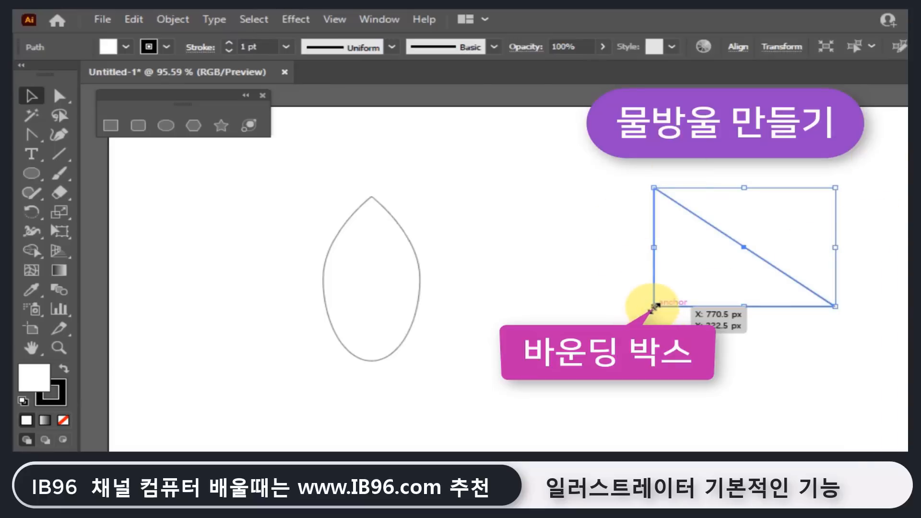
{"action": "mouse_move", "coordinate": [653, 307]}
{"action": "left_mouse_down"}
{"action": "mouse_move", "coordinate": [586, 344]}
{"action": "mouse_move", "coordinate": [514, 409]}
{"action": "mouse_move", "coordinate": [743, 230]}
{"action": "mouse_move", "coordinate": [544, 374]}
{"action": "mouse_move", "coordinate": [617, 307]}
{"action": "left_mouse_up"}
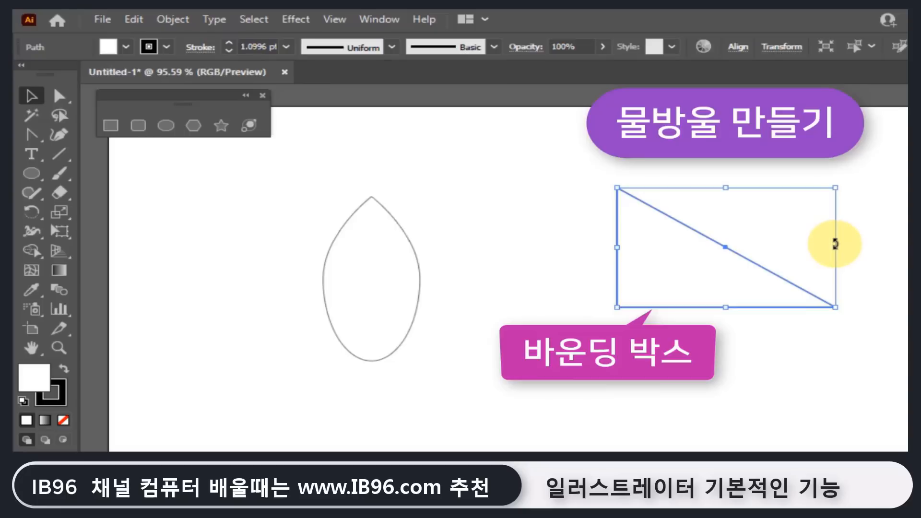
{"action": "mouse_move", "coordinate": [835, 247]}
{"action": "left_mouse_down"}
{"action": "mouse_move", "coordinate": [654, 249]}
{"action": "mouse_move", "coordinate": [811, 244]}
{"action": "mouse_move", "coordinate": [659, 253]}
{"action": "mouse_move", "coordinate": [756, 254]}
{"action": "mouse_move", "coordinate": [759, 247]}
{"action": "left_mouse_up"}
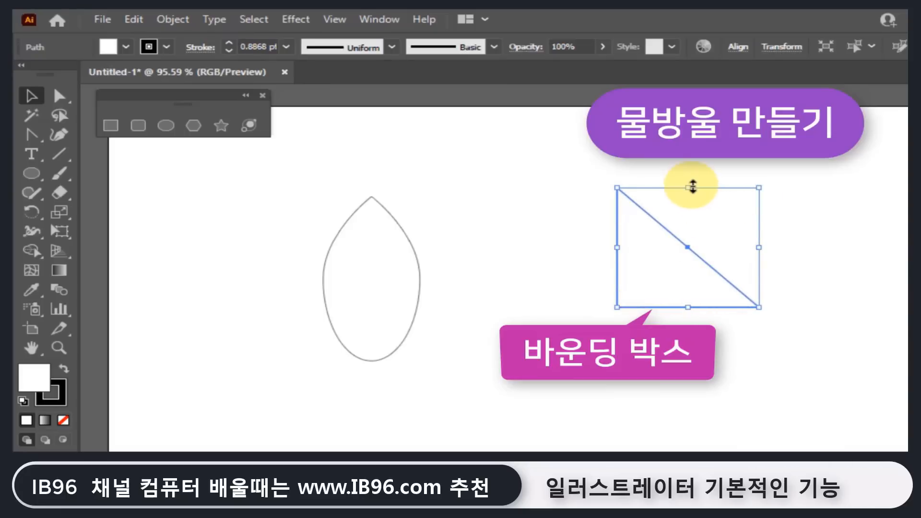
{"action": "mouse_move", "coordinate": [692, 186]}
{"action": "left_mouse_down"}
{"action": "mouse_move", "coordinate": [701, 253]}
{"action": "mouse_move", "coordinate": [688, 188]}
{"action": "left_mouse_up"}
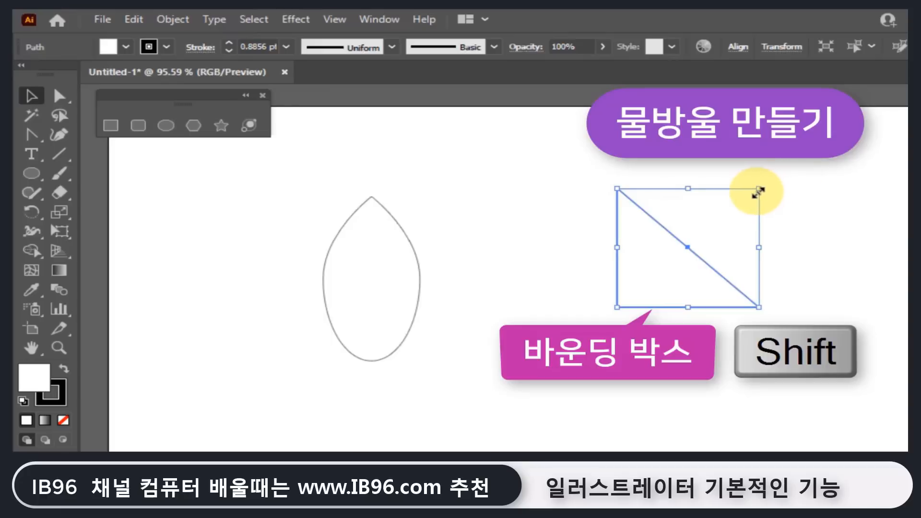
{"action": "left_click_drag", "start_coordinate": [759, 187], "coordinate": [764, 267]}
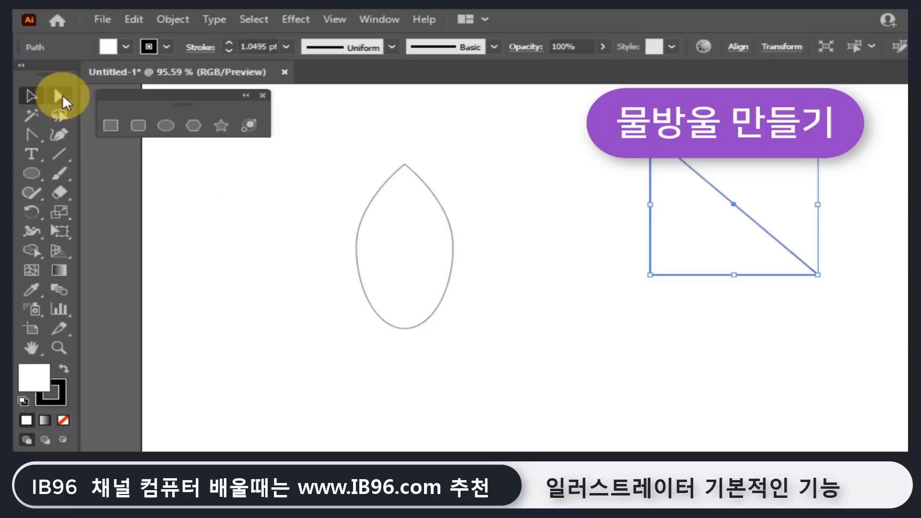
With Direct Selection, select both side anchor points of the pointed ellipse and move them straight down.
{"action": "left_click", "coordinate": [60, 96]}
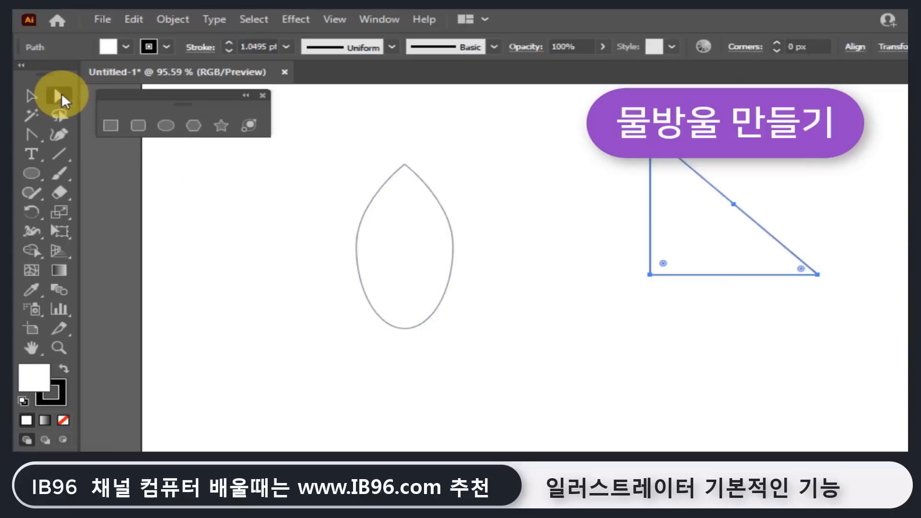
{"action": "left_click", "coordinate": [305, 223]}
{"action": "left_click_drag", "start_coordinate": [277, 210], "coordinate": [496, 302]}
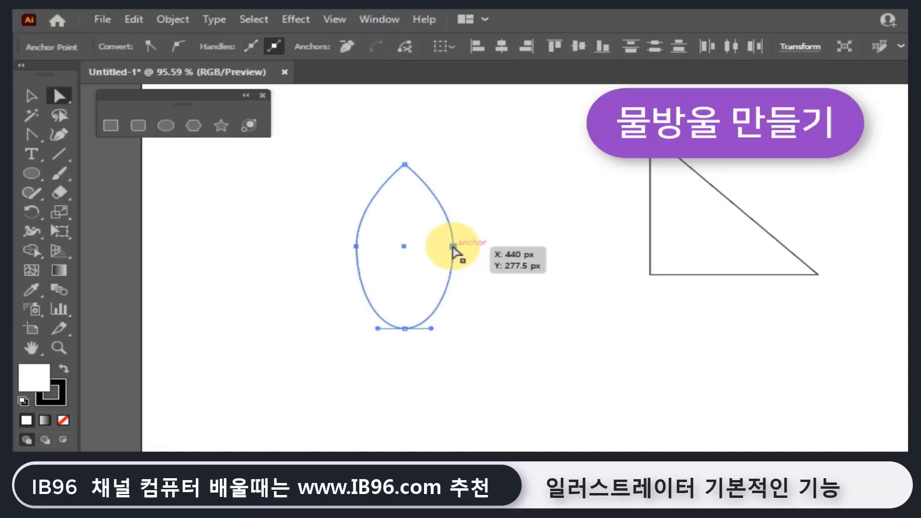
{"action": "mouse_move", "coordinate": [452, 250]}
{"action": "left_mouse_down"}
{"action": "mouse_move", "coordinate": [451, 263]}
{"action": "mouse_move", "coordinate": [462, 232]}
{"action": "mouse_move", "coordinate": [469, 280]}
{"action": "mouse_move", "coordinate": [454, 233]}
{"action": "mouse_move", "coordinate": [416, 286]}
{"action": "mouse_move", "coordinate": [438, 222]}
{"action": "mouse_move", "coordinate": [456, 206]}
{"action": "mouse_move", "coordinate": [450, 272]}
{"action": "mouse_move", "coordinate": [453, 263]}
{"action": "left_mouse_up"}
{"action": "key", "text": "shift"}
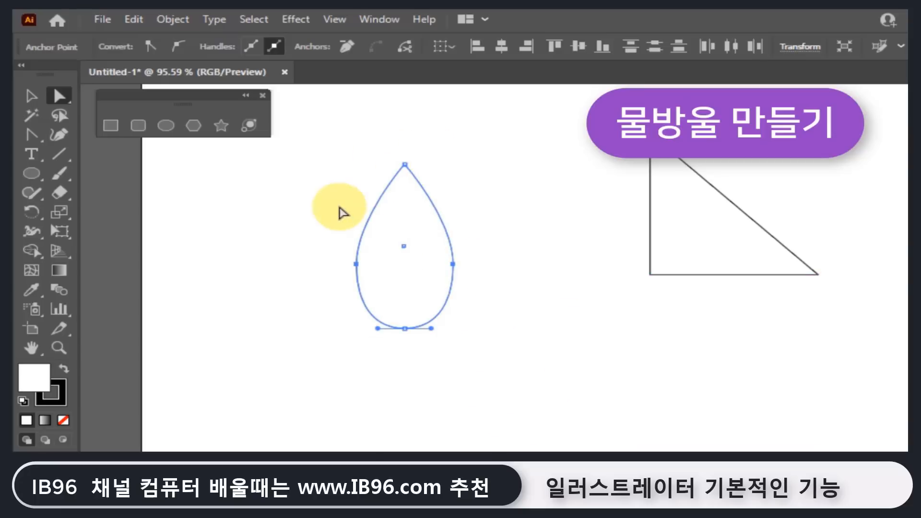
{"action": "key", "text": "ctrl+z"}
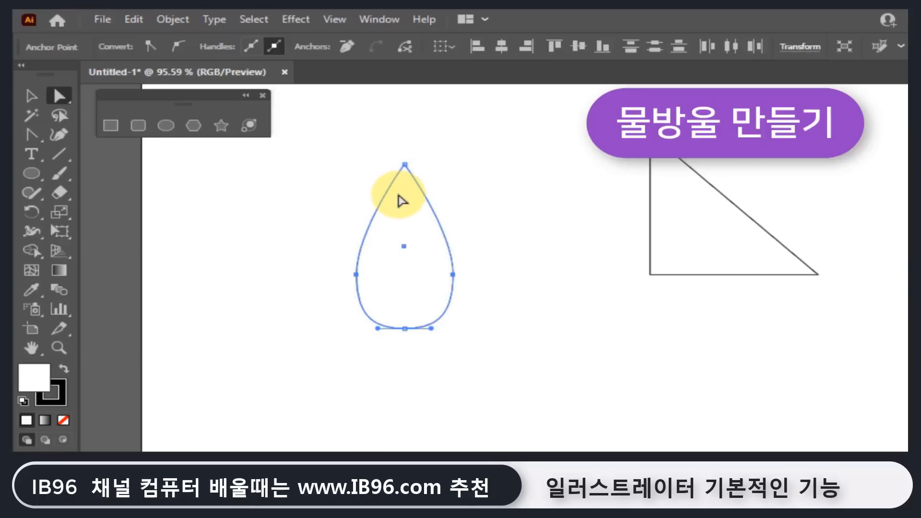
Pull curve handles downward from the shape's top anchor with the Anchor Point tool to form a droplet tip, and deselect it.
{"action": "left_click", "coordinate": [32, 134]}
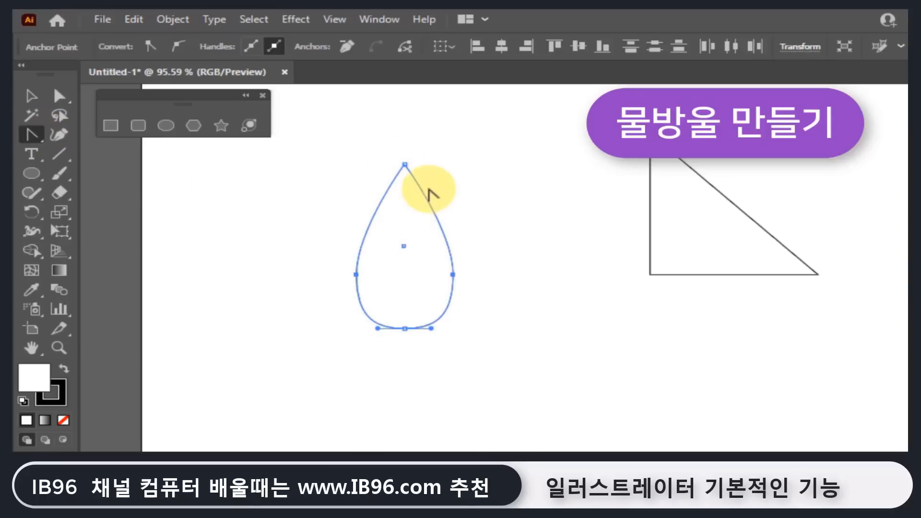
{"action": "left_click_drag", "start_coordinate": [404, 164], "coordinate": [413, 219]}
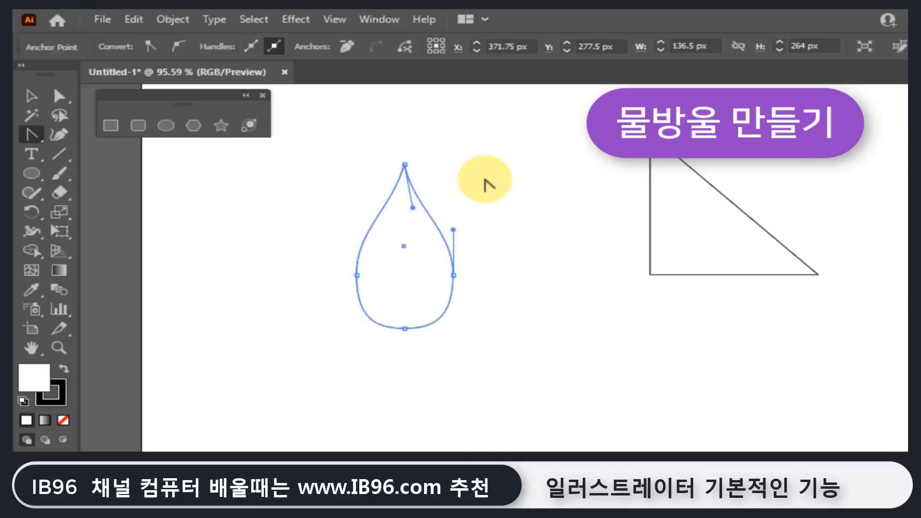
{"action": "left_click", "coordinate": [59, 96]}
{"action": "left_click", "coordinate": [193, 211]}
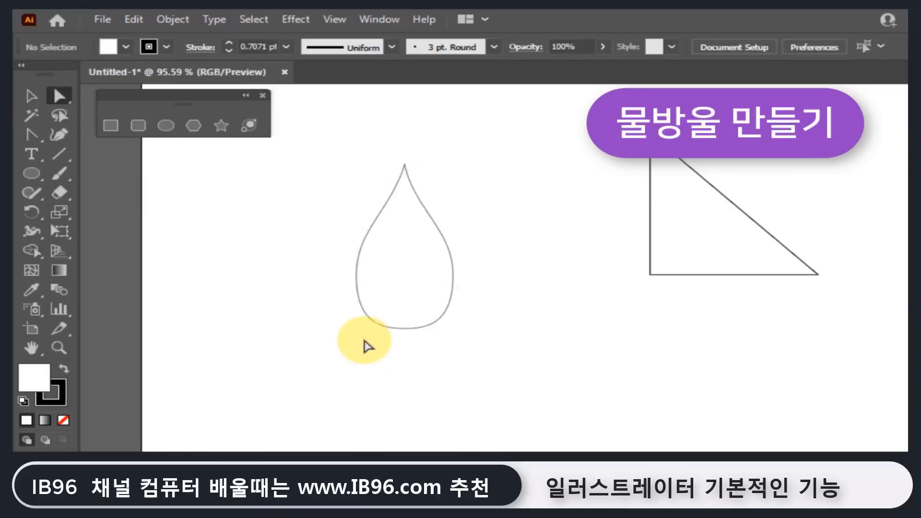
Shorten the lower direction handles of the droplet's left and right anchor points to round its base.
{"action": "mouse_move", "coordinate": [309, 258]}
{"action": "left_mouse_down"}
{"action": "mouse_move", "coordinate": [498, 304]}
{"action": "mouse_move", "coordinate": [293, 257]}
{"action": "left_mouse_up"}
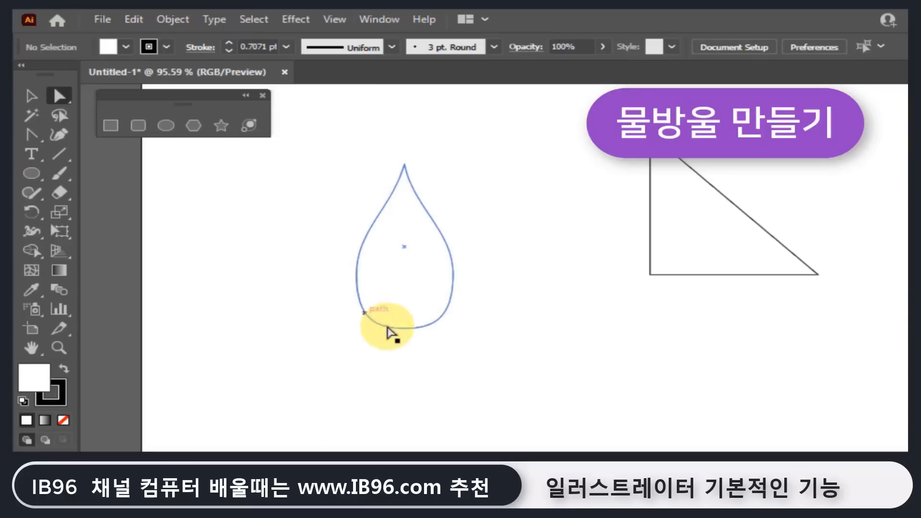
{"action": "left_click_drag", "start_coordinate": [505, 243], "coordinate": [321, 294]}
{"action": "left_click_drag", "start_coordinate": [305, 249], "coordinate": [377, 290]}
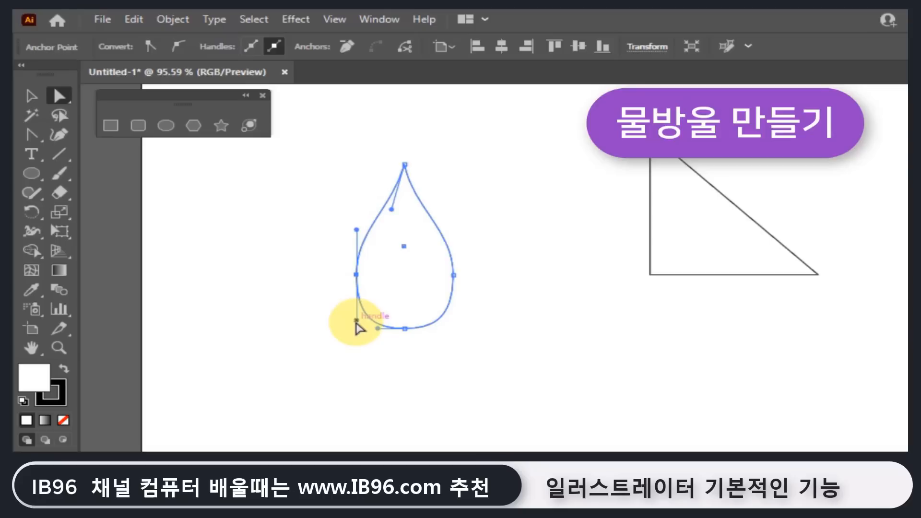
{"action": "left_click_drag", "start_coordinate": [356, 319], "coordinate": [356, 298]}
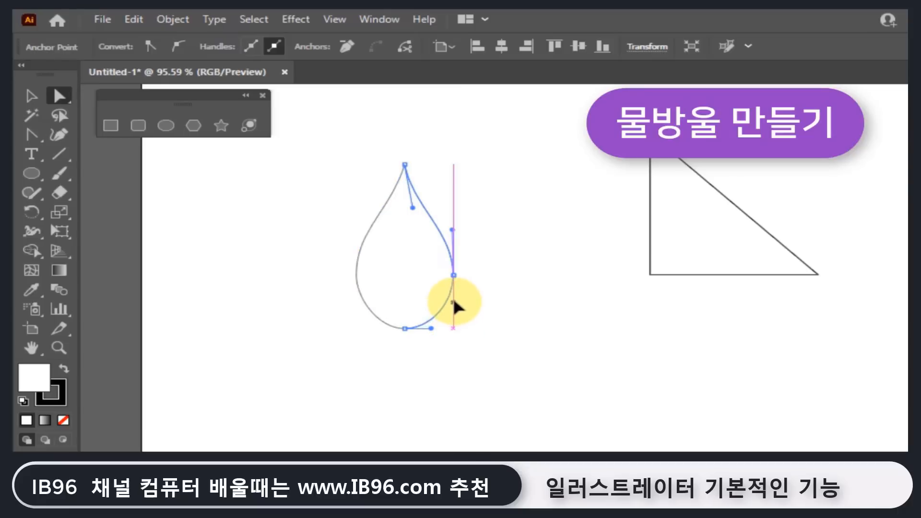
{"action": "left_click_drag", "start_coordinate": [454, 297], "coordinate": [453, 297]}
Select both side anchor points of the droplet, move them slightly farther down, and deselect the shape.
{"action": "left_click_drag", "start_coordinate": [481, 255], "coordinate": [313, 280]}
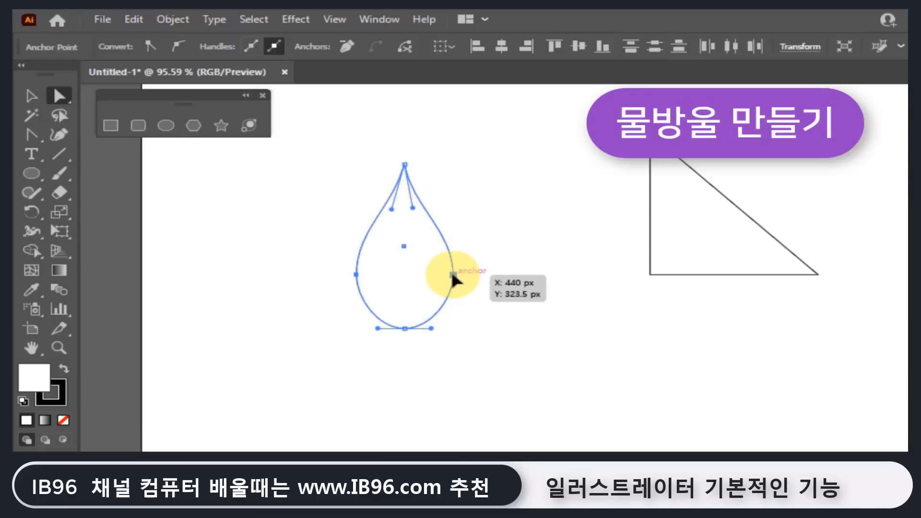
{"action": "left_click_drag", "start_coordinate": [451, 275], "coordinate": [451, 283]}
{"action": "left_click", "coordinate": [542, 268]}
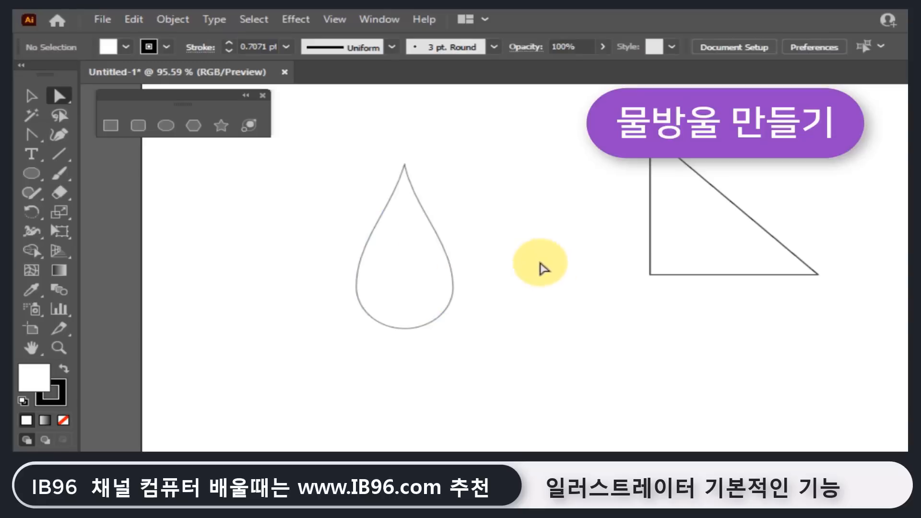
Adjust both direction handles of the droplet's top anchor downward to sharpen the tip, and deselect the shape.
{"action": "left_click_drag", "start_coordinate": [380, 144], "coordinate": [435, 168]}
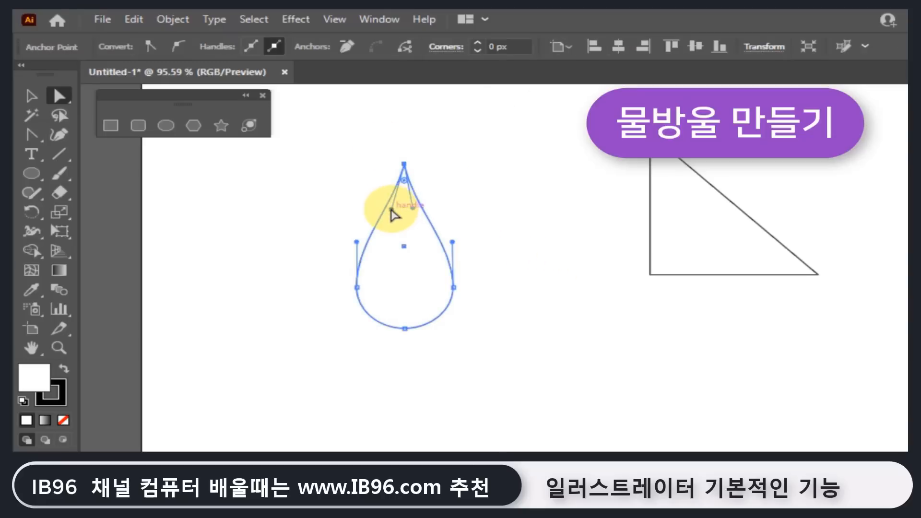
{"action": "left_click_drag", "start_coordinate": [391, 209], "coordinate": [412, 221]}
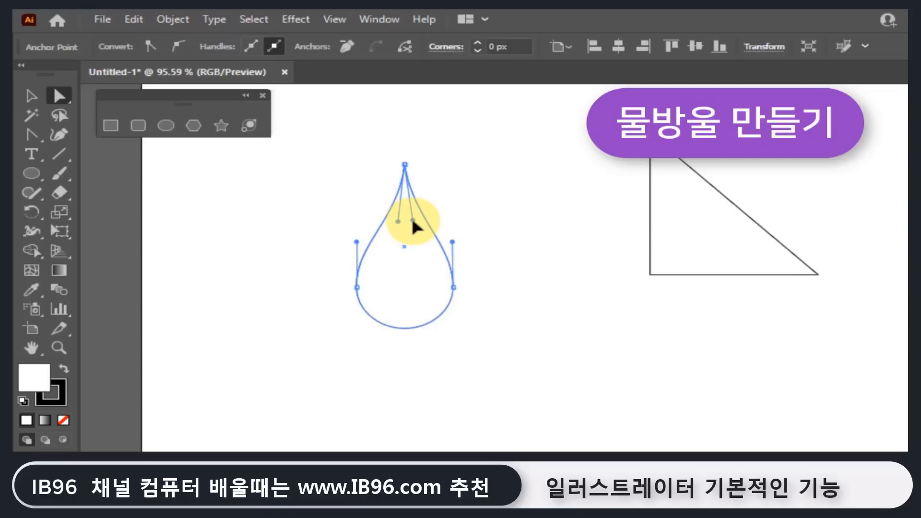
{"action": "left_click", "coordinate": [530, 221]}
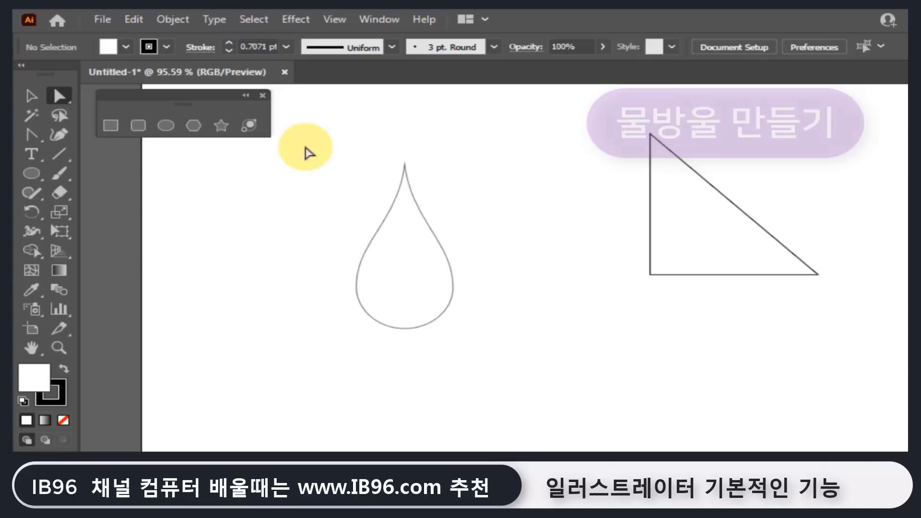
Delete the droplet and draw an ellipse about 276 px wide in its place.
{"action": "left_click_drag", "start_coordinate": [304, 148], "coordinate": [554, 379]}
{"action": "key", "text": "Delete"}
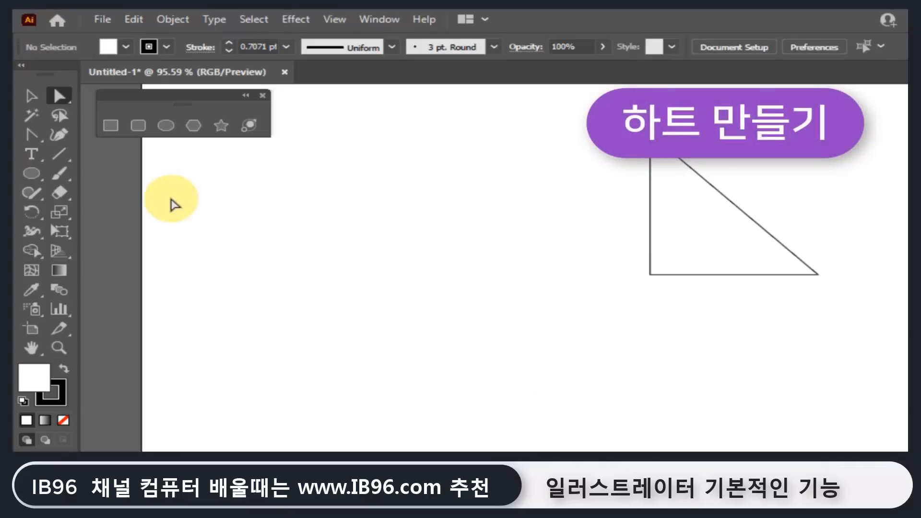
{"action": "left_click", "coordinate": [166, 125]}
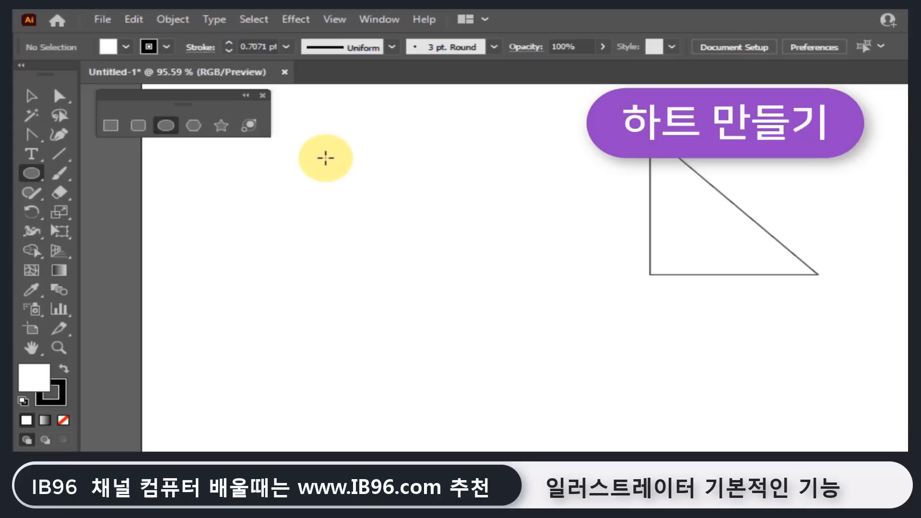
{"action": "left_click_drag", "start_coordinate": [328, 149], "coordinate": [522, 322]}
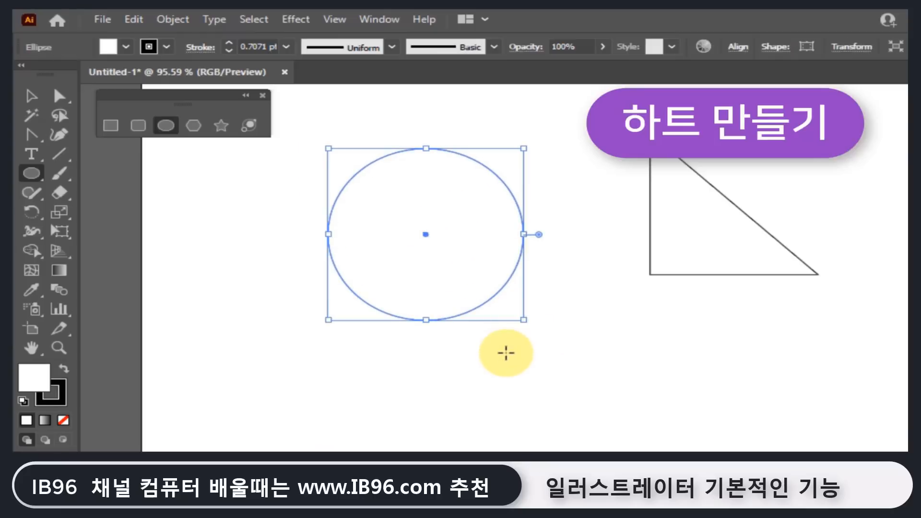
Lower the ellipse's top anchor point and tilt its left direction handle upward to shape the heart's left lobe.
{"action": "left_click", "coordinate": [60, 96]}
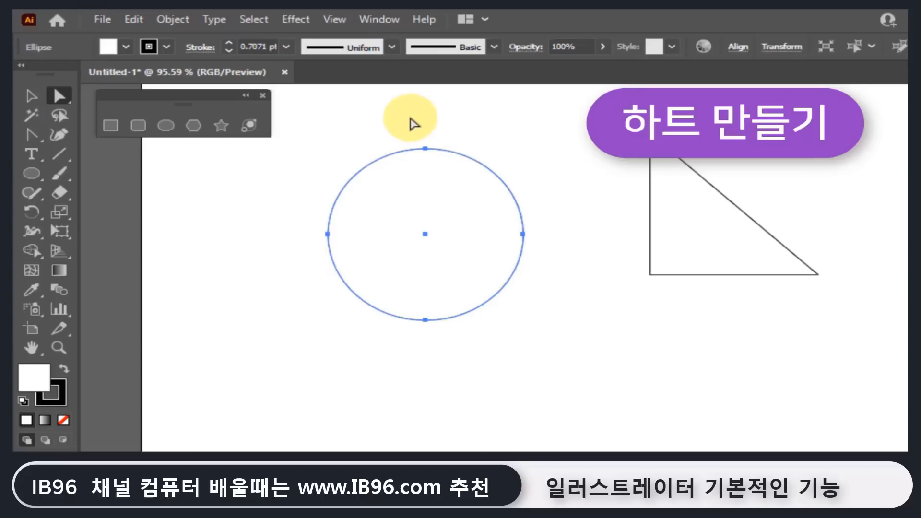
{"action": "left_click", "coordinate": [425, 149]}
{"action": "left_click_drag", "start_coordinate": [426, 150], "coordinate": [399, 160]}
{"action": "left_click", "coordinate": [425, 260]}
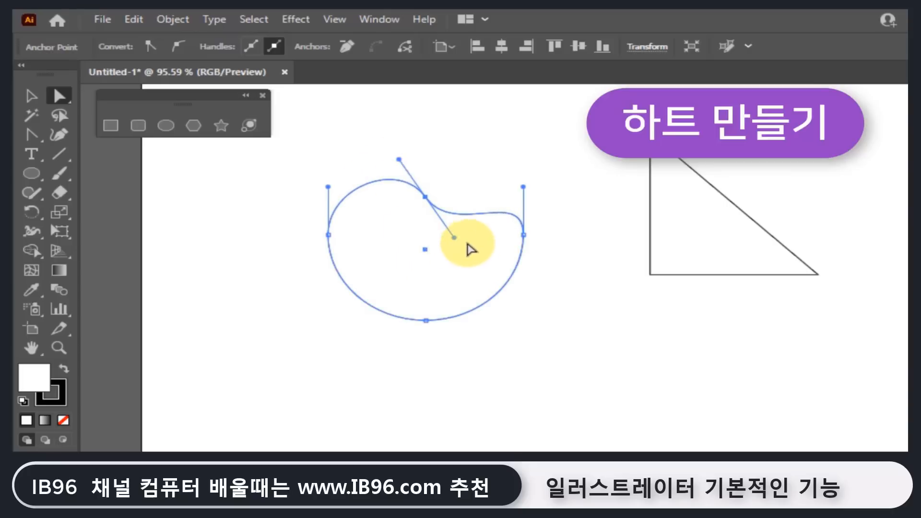
Swing only the top anchor's right direction handle upward with the Anchor Point tool to form the heart's right lobe.
{"action": "left_click_drag", "start_coordinate": [454, 238], "coordinate": [458, 185]}
{"action": "key", "text": "ctrl+z"}
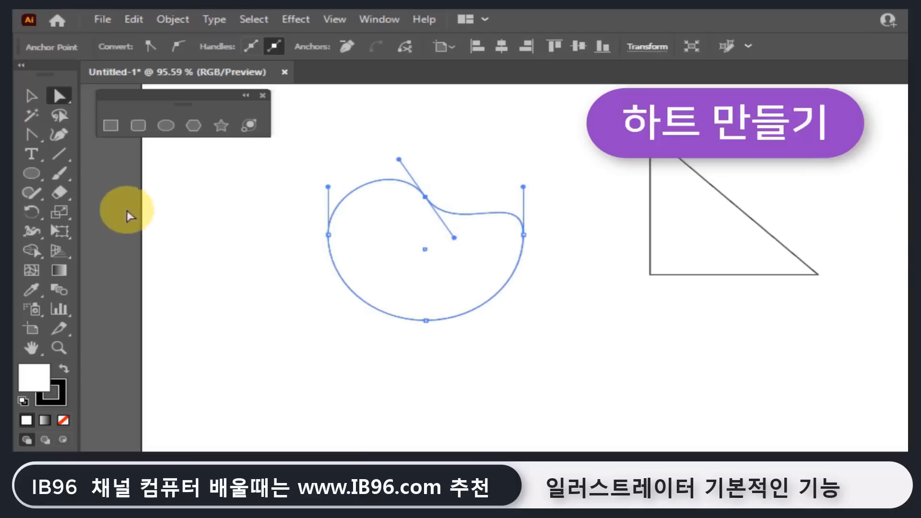
{"action": "left_click", "coordinate": [34, 134]}
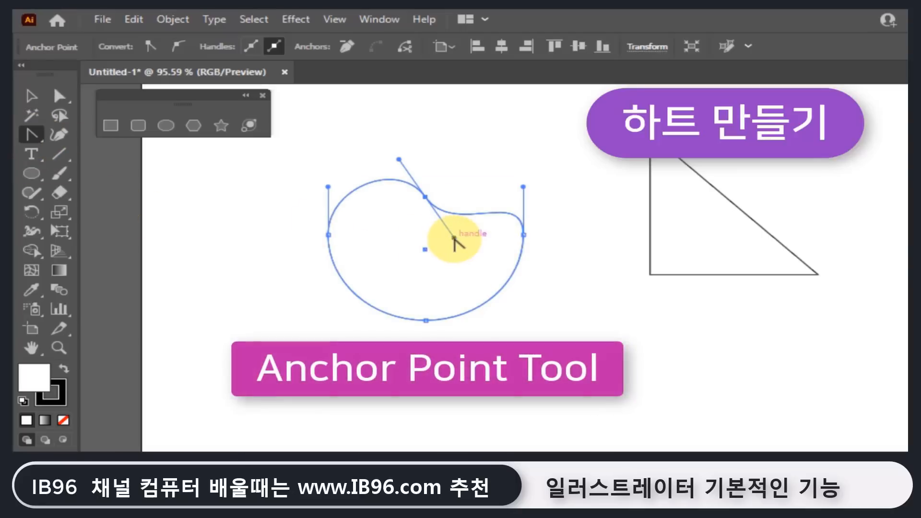
{"action": "left_click_drag", "start_coordinate": [454, 237], "coordinate": [456, 157]}
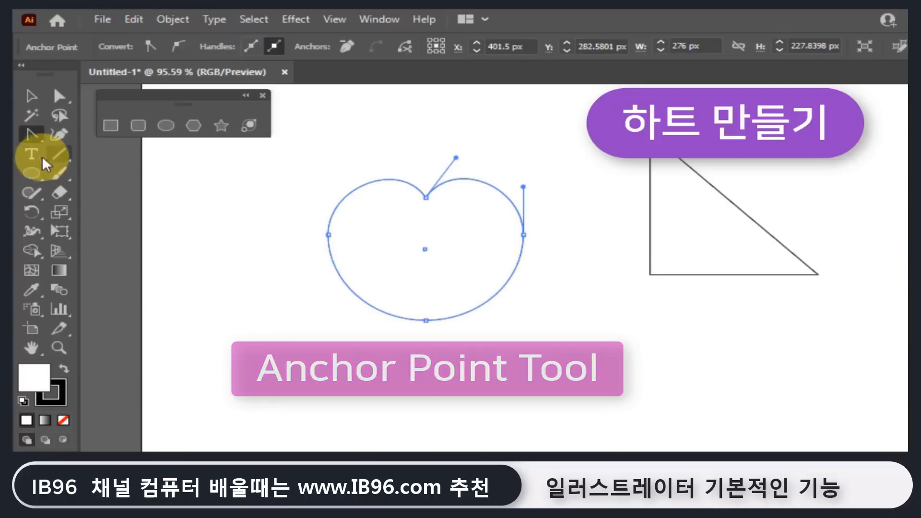
Convert the heart's bottom anchor from a smooth point to a corner point with the Anchor Point tool.
{"action": "left_click", "coordinate": [61, 97]}
{"action": "left_click", "coordinate": [425, 320]}
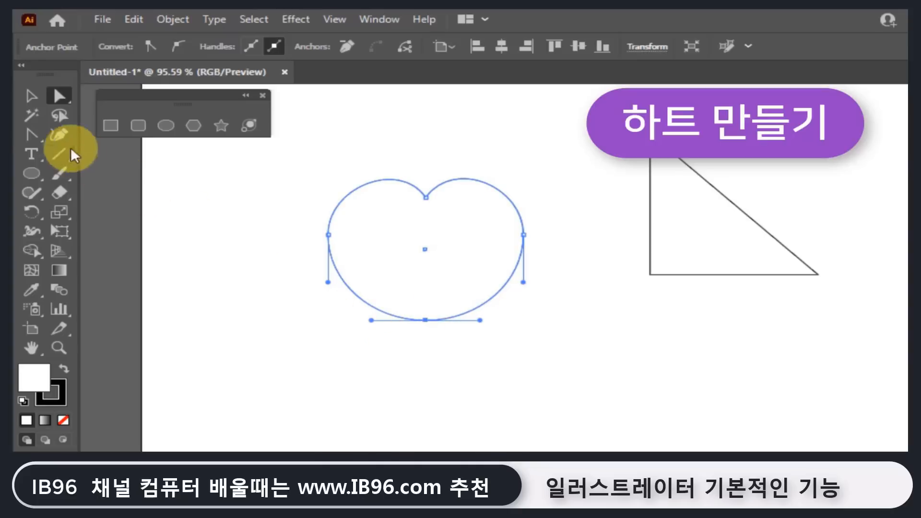
{"action": "left_click", "coordinate": [34, 135]}
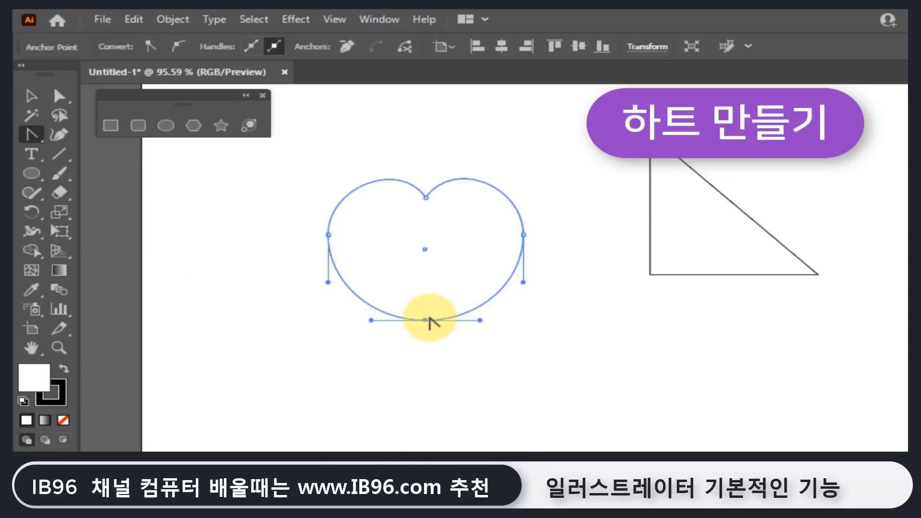
{"action": "left_click", "coordinate": [426, 320]}
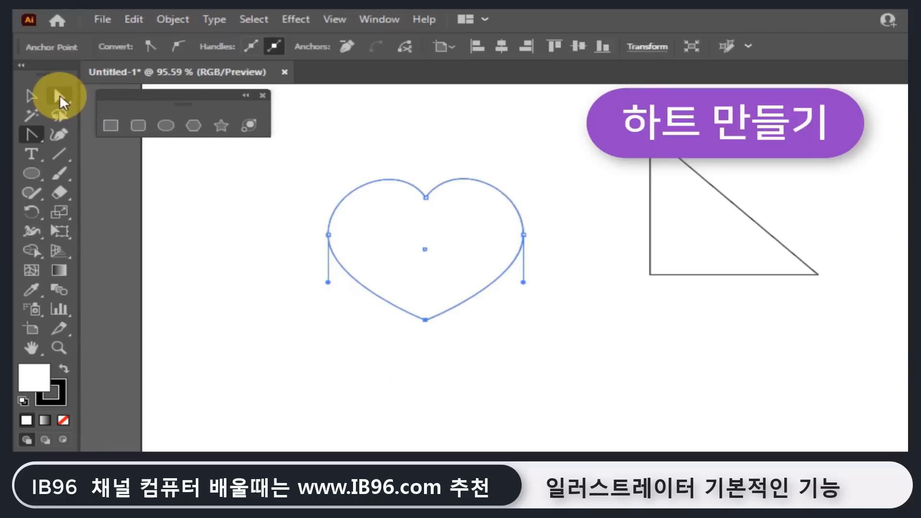
Move the heart's notch anchor and bottom tip anchor farther down, and deselect the shape.
{"action": "left_click", "coordinate": [58, 95]}
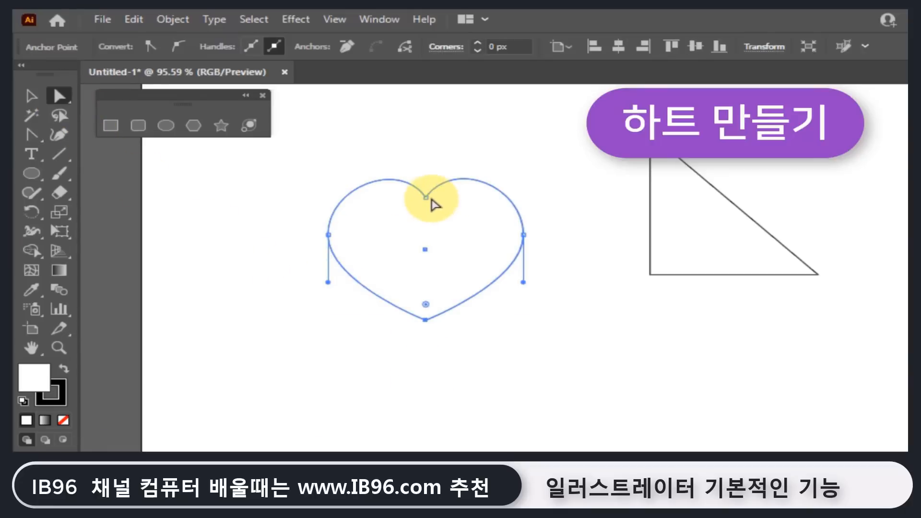
{"action": "left_click_drag", "start_coordinate": [425, 199], "coordinate": [425, 220]}
{"action": "left_click_drag", "start_coordinate": [460, 350], "coordinate": [425, 341]}
{"action": "left_click", "coordinate": [583, 372]}
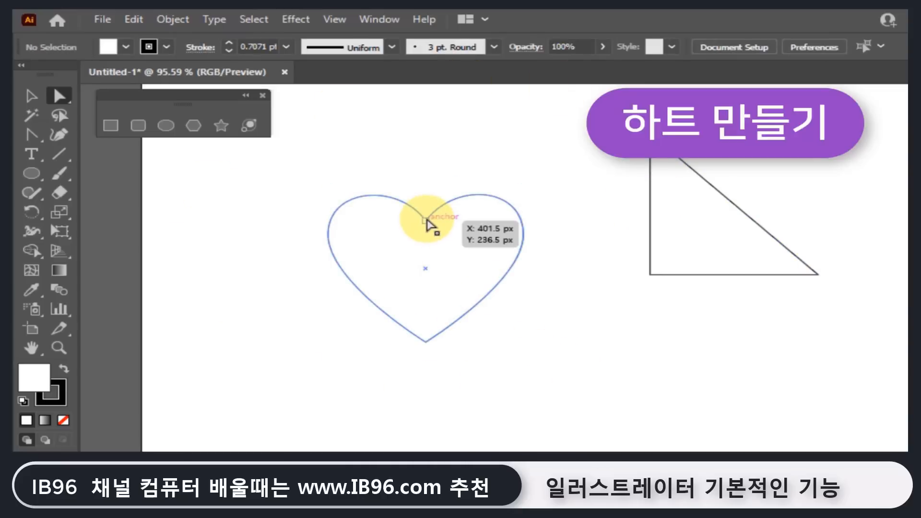
Bring the notch anchor's two handles together almost vertically, lower the anchor slightly, and deselect the heart.
{"action": "left_click", "coordinate": [426, 221]}
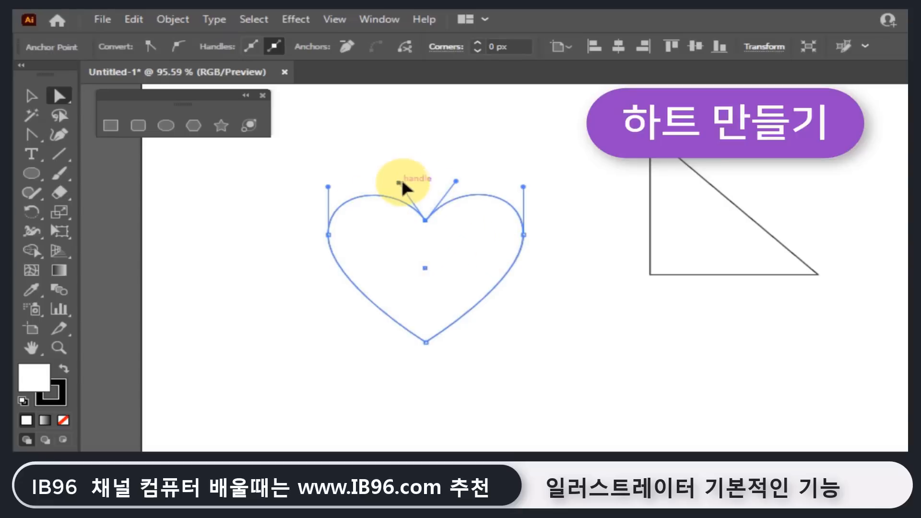
{"action": "left_click_drag", "start_coordinate": [399, 183], "coordinate": [449, 182]}
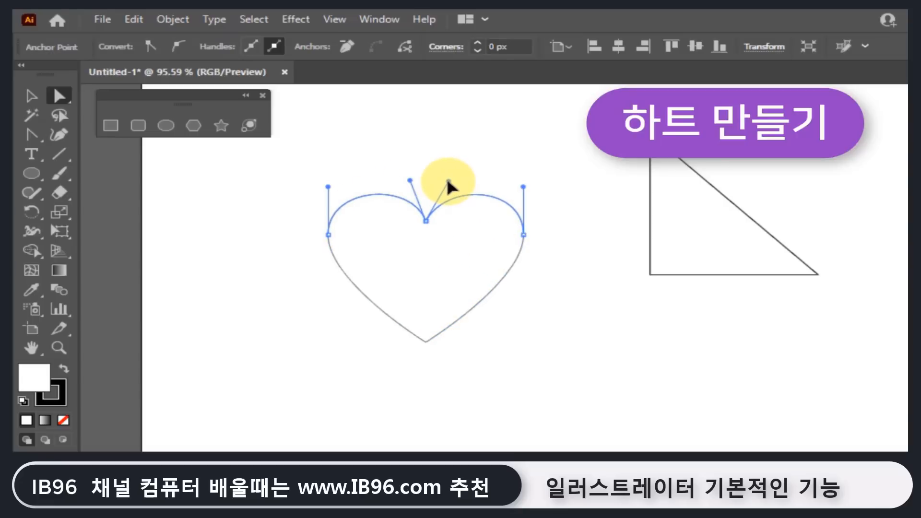
{"action": "left_click_drag", "start_coordinate": [425, 222], "coordinate": [426, 233]}
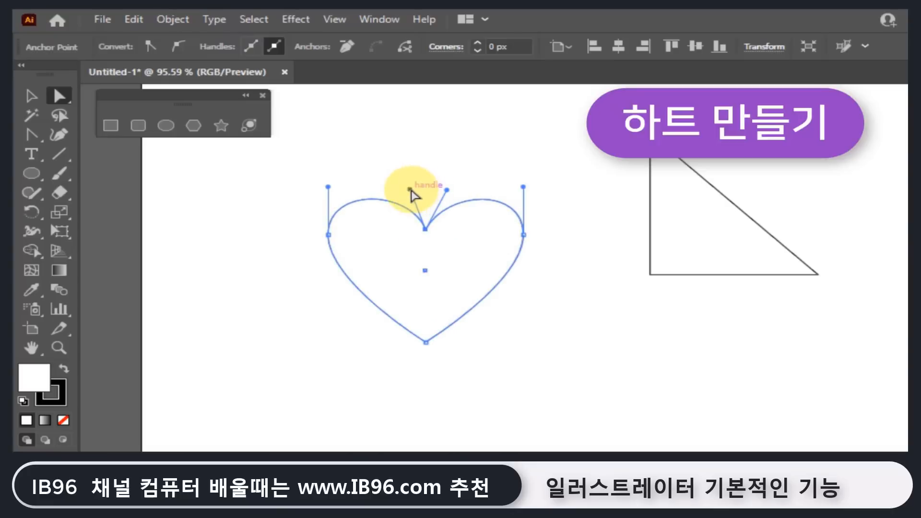
{"action": "left_click_drag", "start_coordinate": [410, 190], "coordinate": [435, 172]}
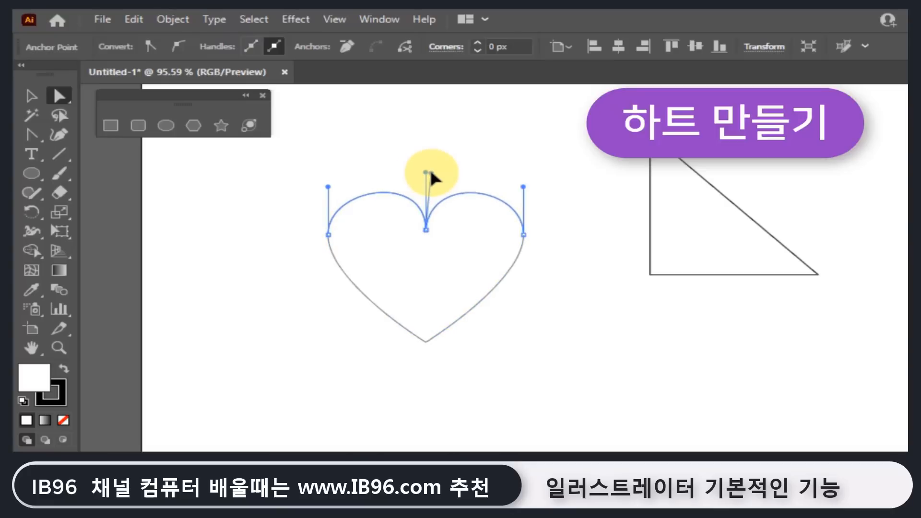
{"action": "left_click", "coordinate": [547, 338]}
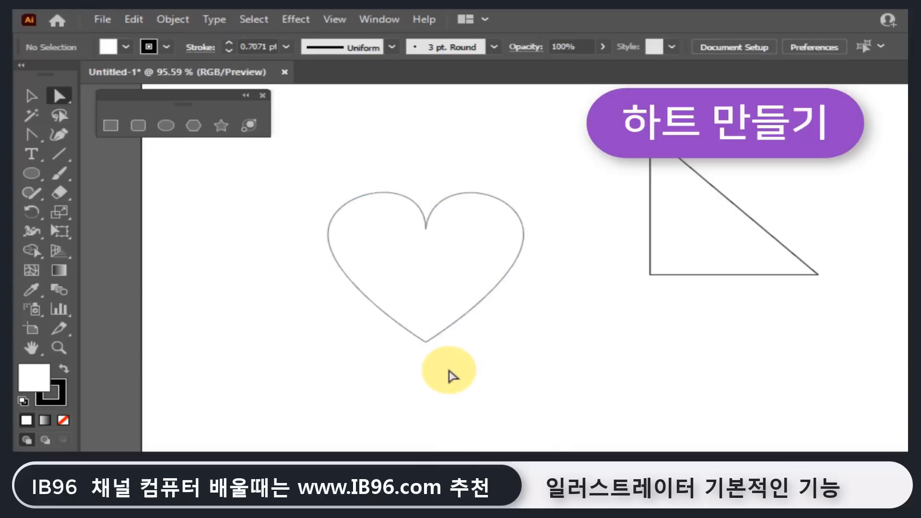
Pull upward handles from the heart's bottom anchor with the Anchor Point tool, move the tip slightly down, and deselect the shape.
{"action": "left_click", "coordinate": [425, 341]}
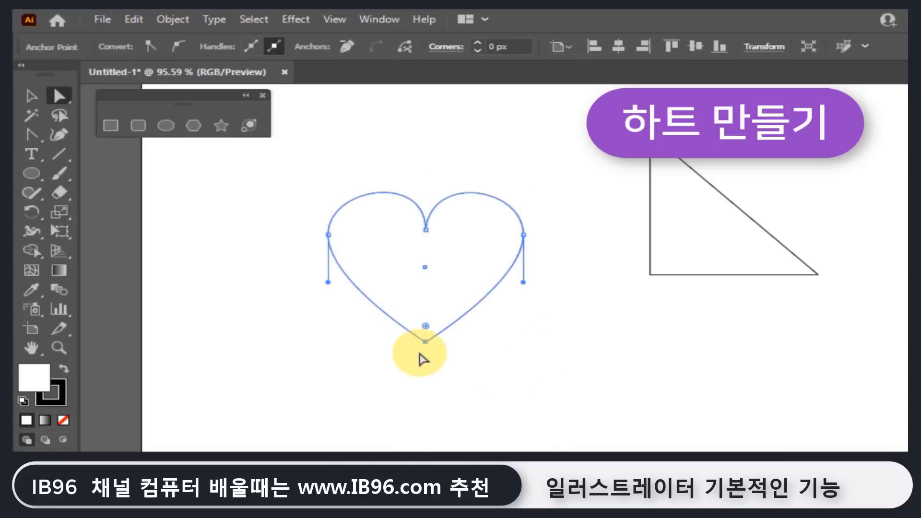
{"action": "left_click", "coordinate": [31, 137]}
{"action": "left_click_drag", "start_coordinate": [425, 342], "coordinate": [424, 295]}
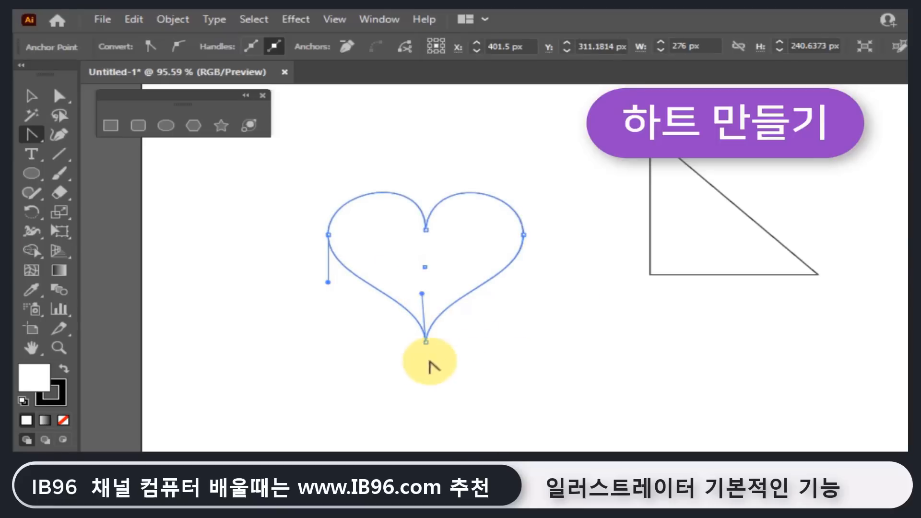
{"action": "left_click", "coordinate": [60, 96]}
{"action": "left_click_drag", "start_coordinate": [521, 386], "coordinate": [445, 367]}
{"action": "left_click", "coordinate": [523, 375]}
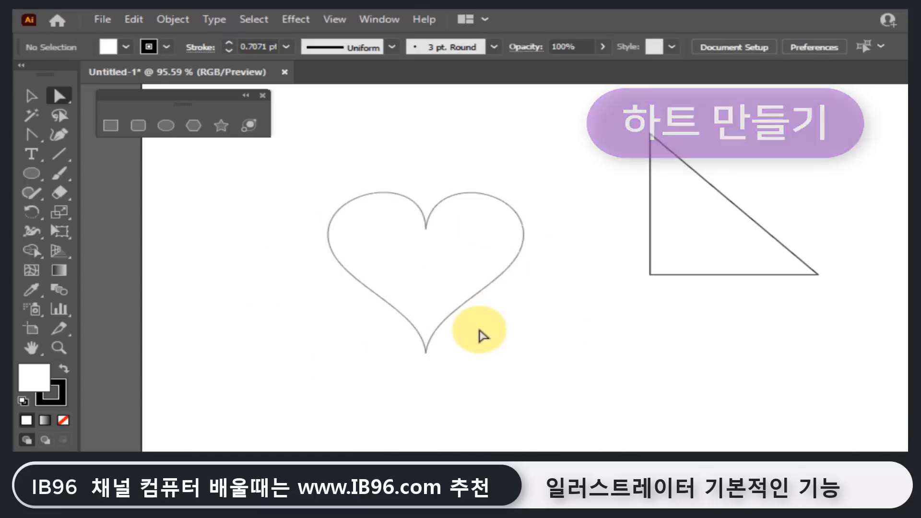
Clear the heart and the triangle from the artboard and draw a ten-pointed star near its middle.
{"action": "left_click_drag", "start_coordinate": [281, 181], "coordinate": [626, 423]}
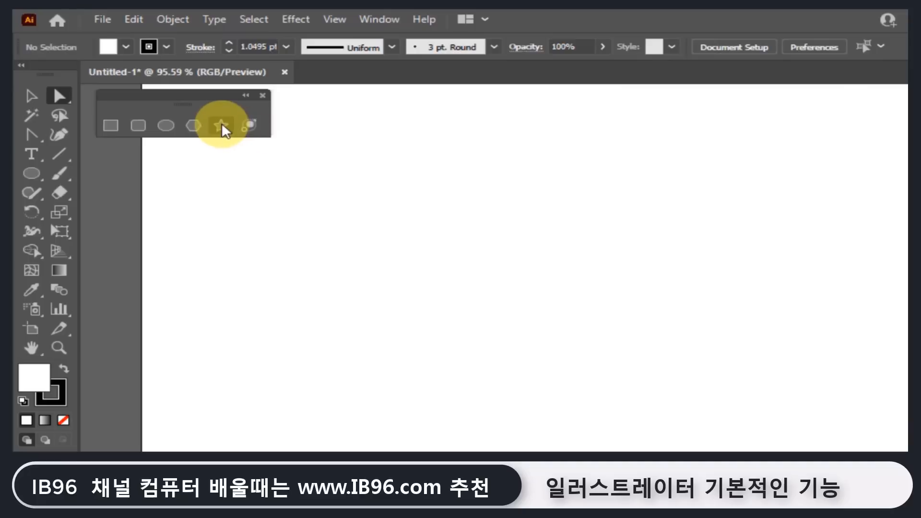
{"action": "left_click", "coordinate": [221, 125]}
{"action": "left_click_drag", "start_coordinate": [459, 271], "coordinate": [546, 371]}
Round all ten outer tips of the star into petals with the Anchor Point tool, and deselect the resulting flower.
{"action": "left_click", "coordinate": [32, 134]}
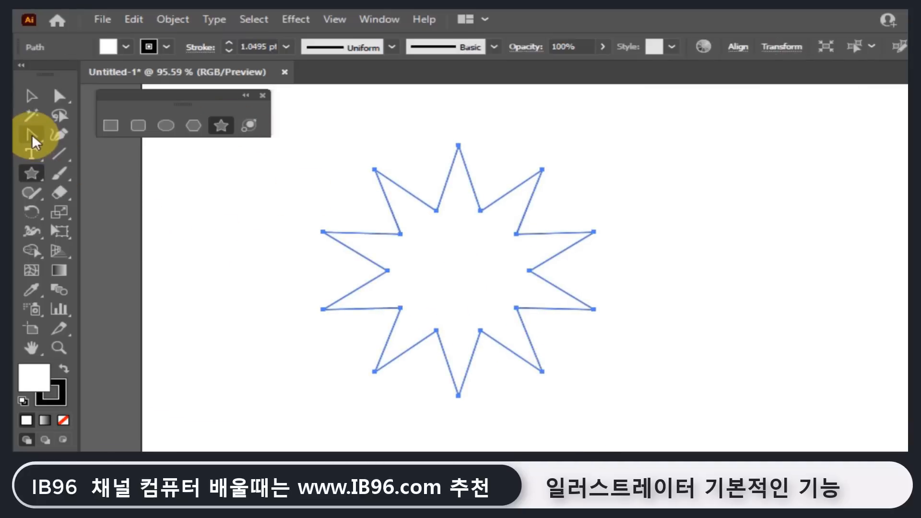
{"action": "left_click_drag", "start_coordinate": [459, 145], "coordinate": [495, 145]}
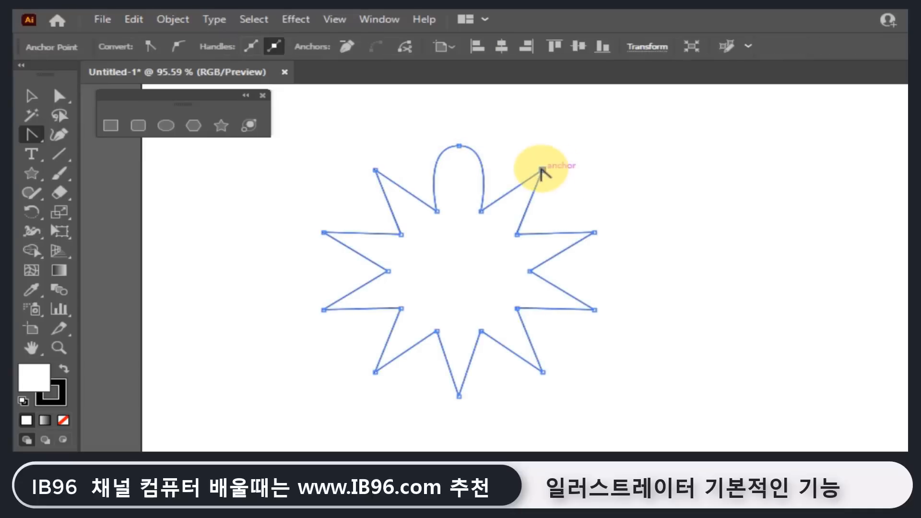
{"action": "left_click_drag", "start_coordinate": [541, 169], "coordinate": [567, 192]}
{"action": "left_click_drag", "start_coordinate": [595, 232], "coordinate": [603, 258]}
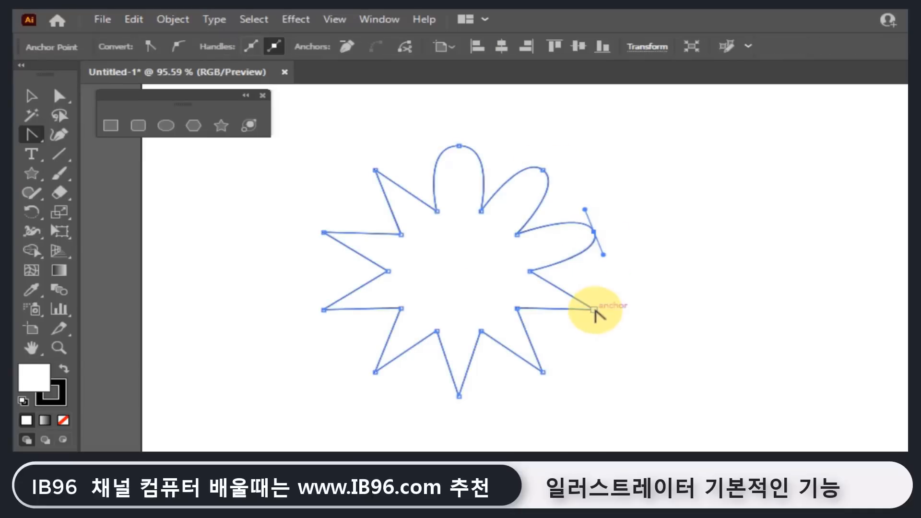
{"action": "left_click_drag", "start_coordinate": [595, 309], "coordinate": [582, 336]}
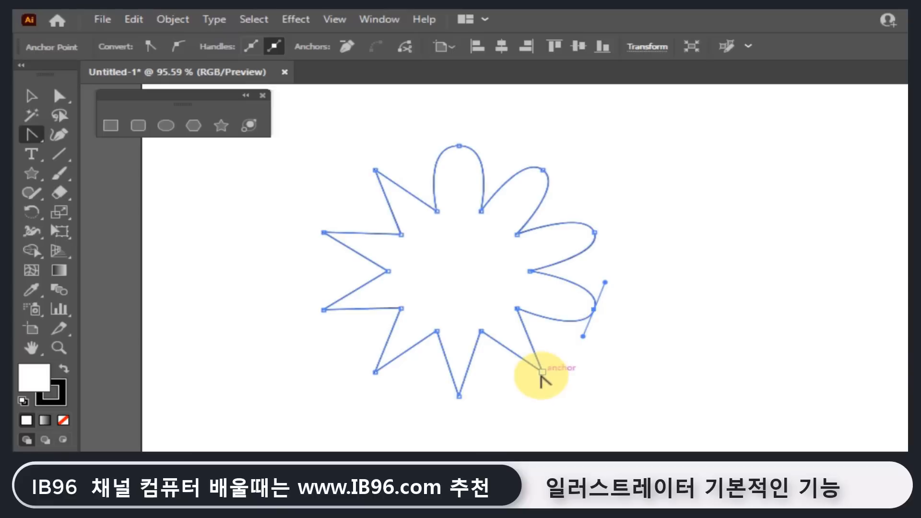
{"action": "left_click_drag", "start_coordinate": [542, 372], "coordinate": [518, 388]}
{"action": "left_click_drag", "start_coordinate": [458, 396], "coordinate": [424, 396]}
{"action": "left_click_drag", "start_coordinate": [375, 371], "coordinate": [342, 366]}
{"action": "left_click_drag", "start_coordinate": [322, 310], "coordinate": [315, 286]}
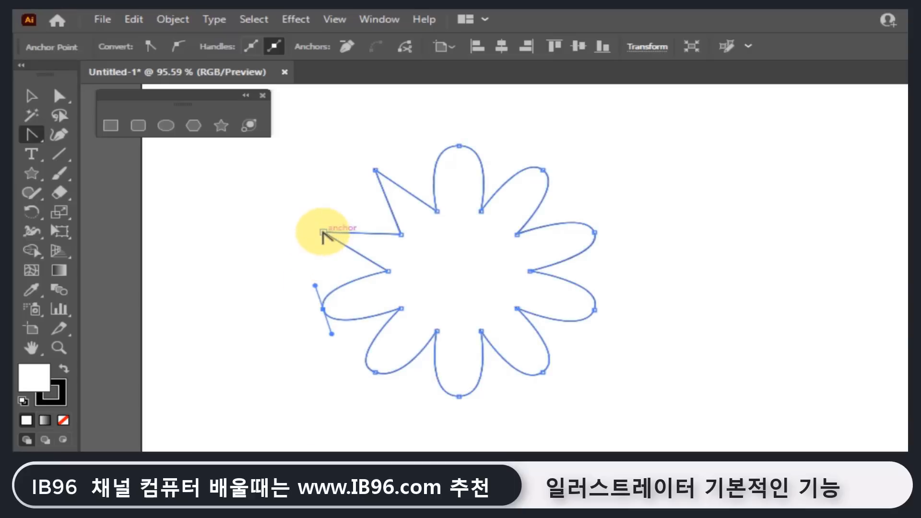
{"action": "left_click_drag", "start_coordinate": [323, 233], "coordinate": [330, 211]}
{"action": "left_click_drag", "start_coordinate": [374, 170], "coordinate": [402, 154]}
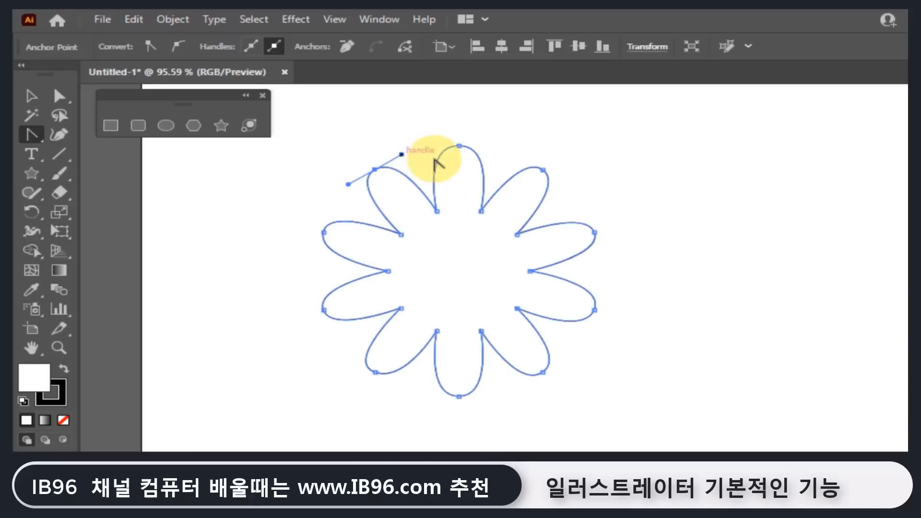
{"action": "left_click", "coordinate": [32, 96]}
{"action": "left_click", "coordinate": [186, 232]}
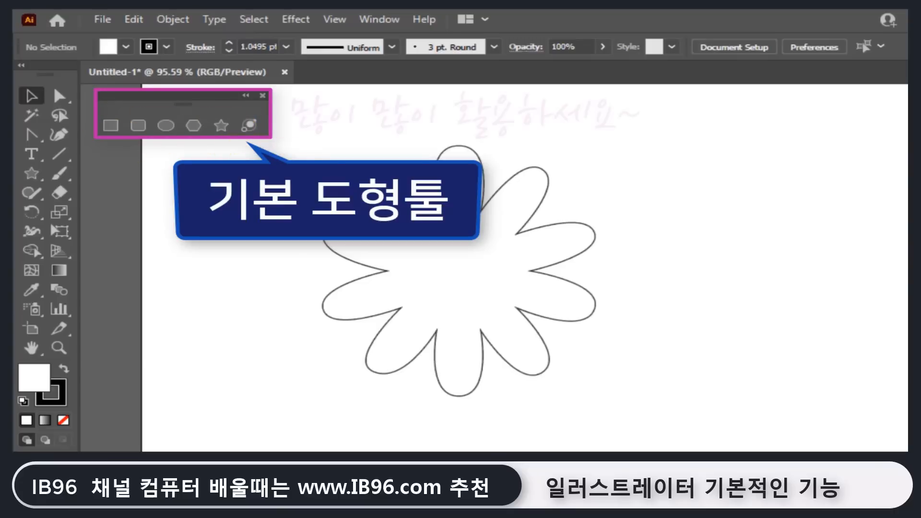
{"action": "left_click", "coordinate": [29, 136]}
{"action": "left_click", "coordinate": [94, 136]}
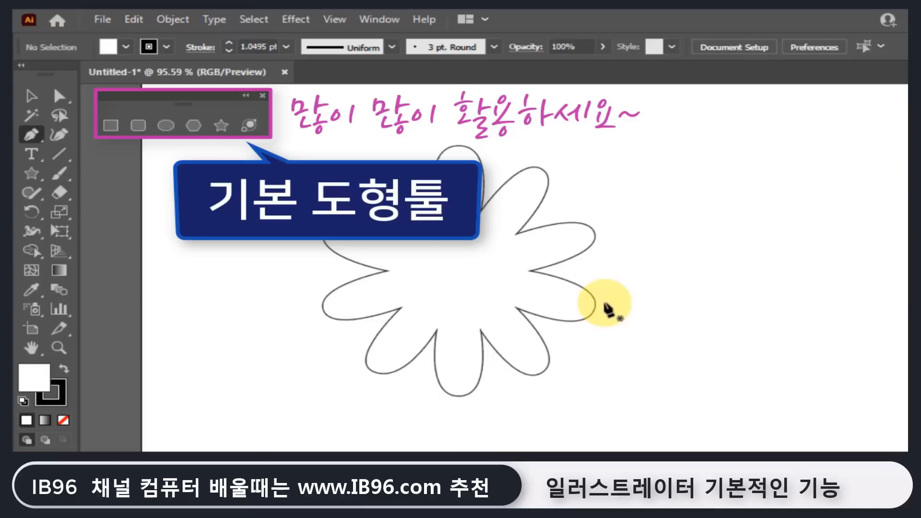
{"action": "key", "text": "v"}
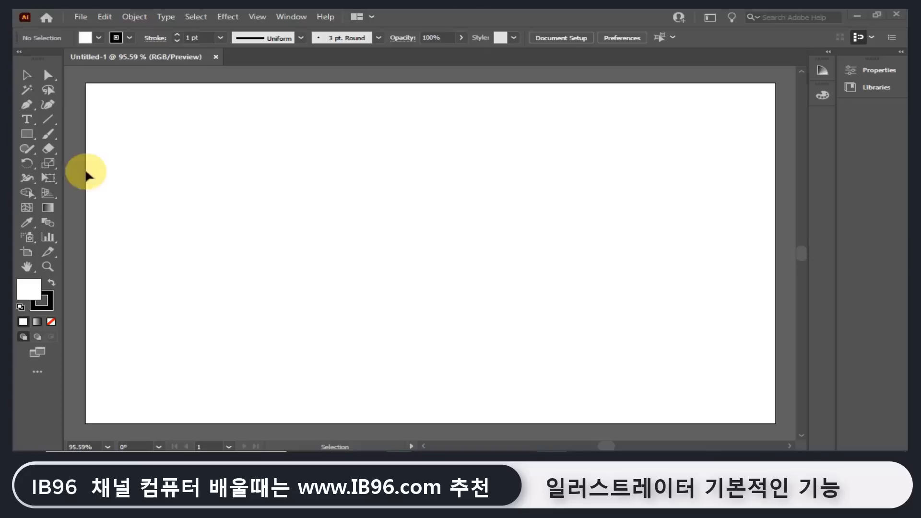
Draw a rectangle in the upper-middle part of the empty artboard with the Rectangle tool, and deselect it.
{"action": "left_click", "coordinate": [28, 135]}
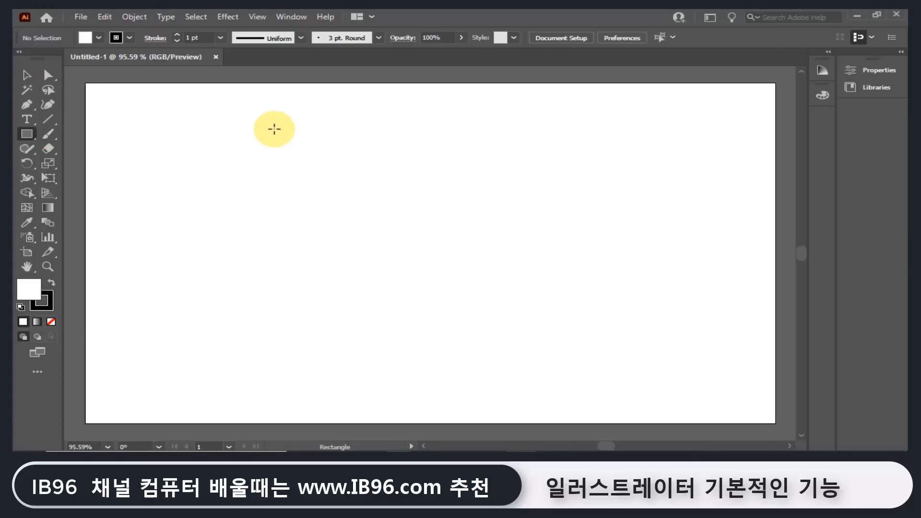
{"action": "left_click_drag", "start_coordinate": [268, 125], "coordinate": [423, 241]}
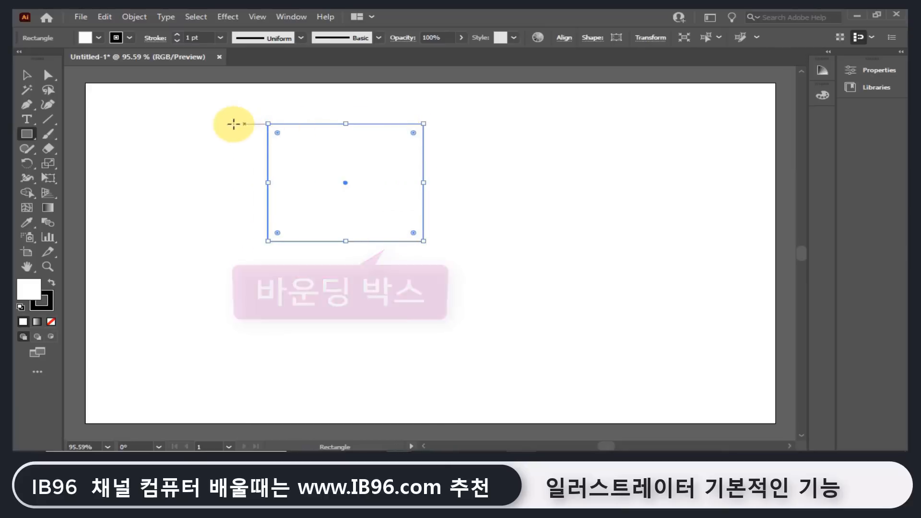
{"action": "left_click", "coordinate": [27, 75]}
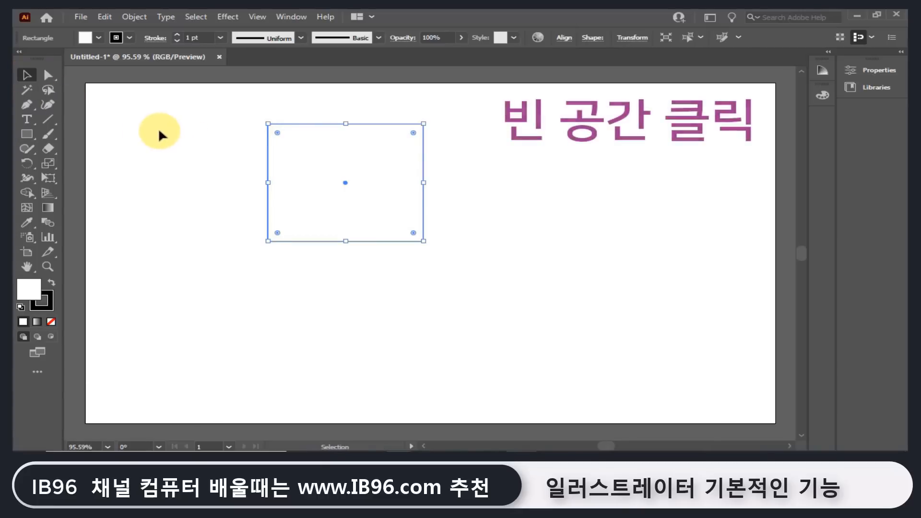
{"action": "left_click", "coordinate": [183, 143]}
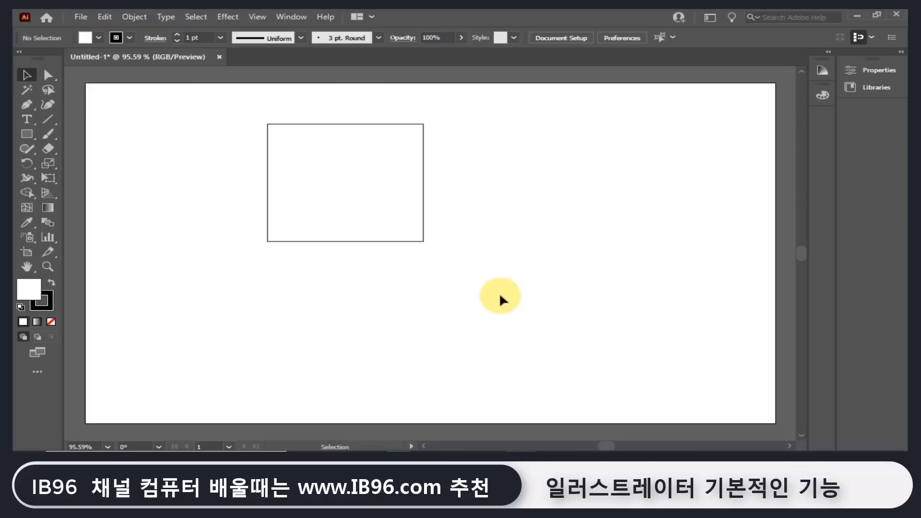
Select the rectangle to examine its fill and stroke colors, and deselect it.
{"action": "left_click", "coordinate": [298, 151]}
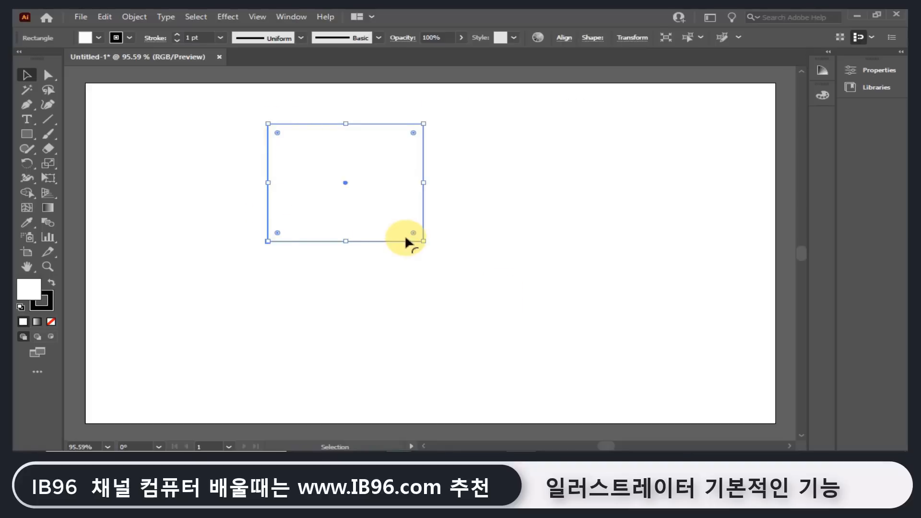
{"action": "left_click", "coordinate": [333, 285]}
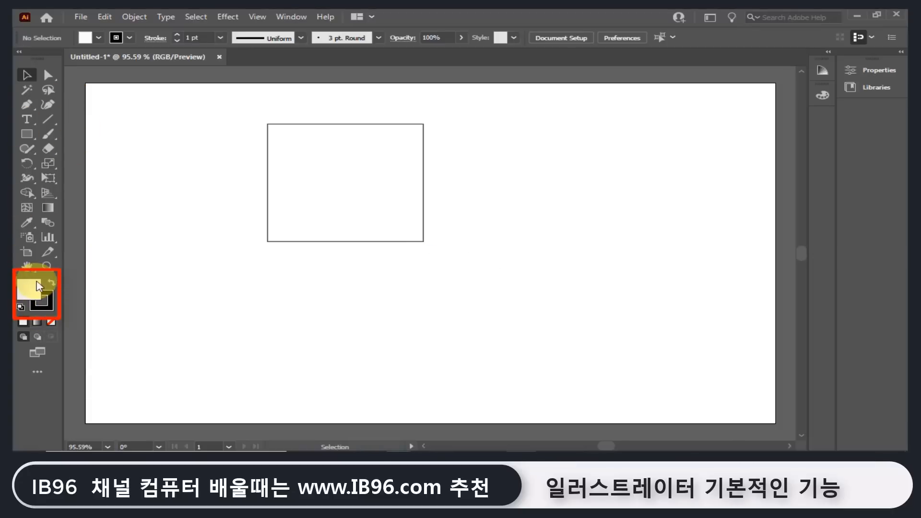
{"action": "left_click", "coordinate": [48, 301]}
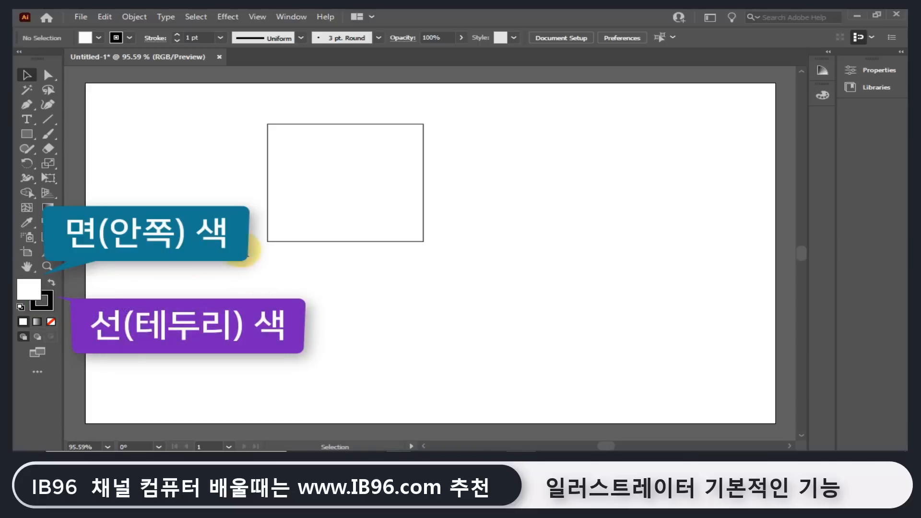
{"action": "left_click_drag", "start_coordinate": [214, 173], "coordinate": [303, 222]}
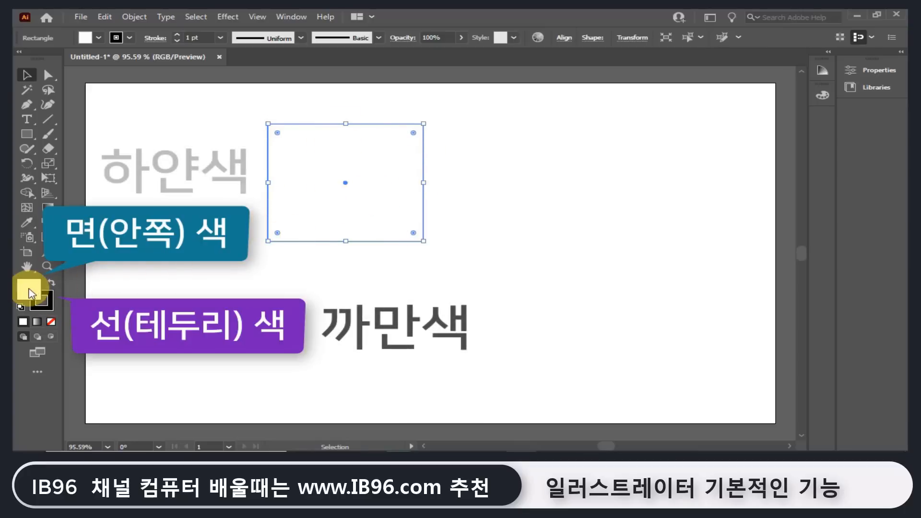
{"action": "left_click", "coordinate": [265, 279]}
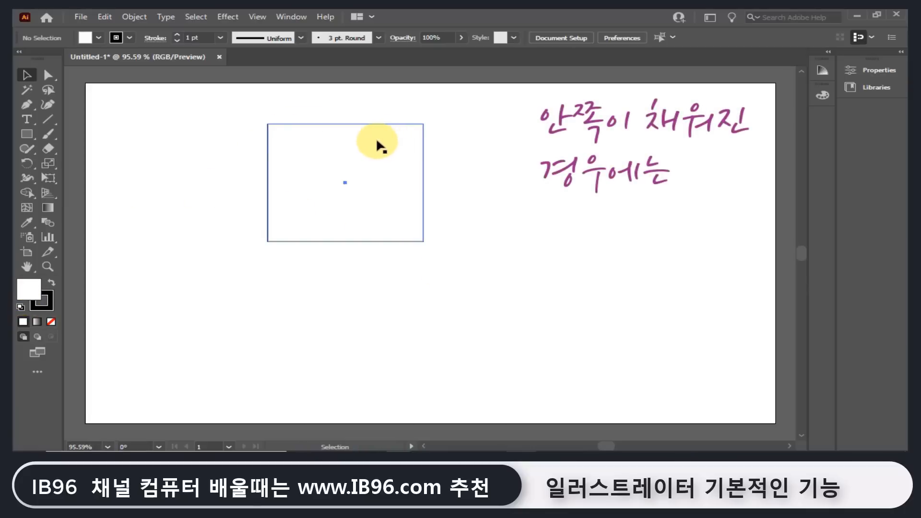
Move the rectangle slightly down and to the left by its interior, set its fill to None, and deselect it.
{"action": "mouse_move", "coordinate": [386, 139]}
{"action": "left_mouse_down"}
{"action": "mouse_move", "coordinate": [625, 183]}
{"action": "mouse_move", "coordinate": [376, 175]}
{"action": "left_mouse_up"}
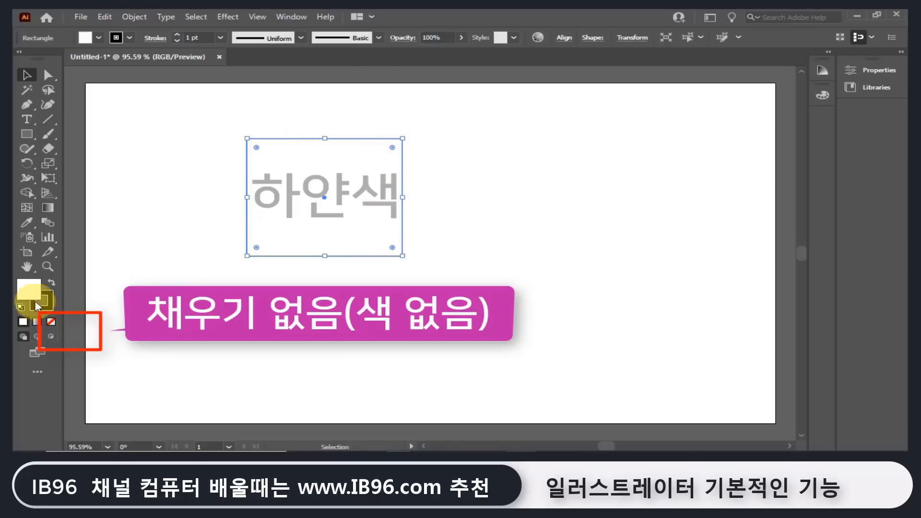
{"action": "left_click", "coordinate": [51, 322]}
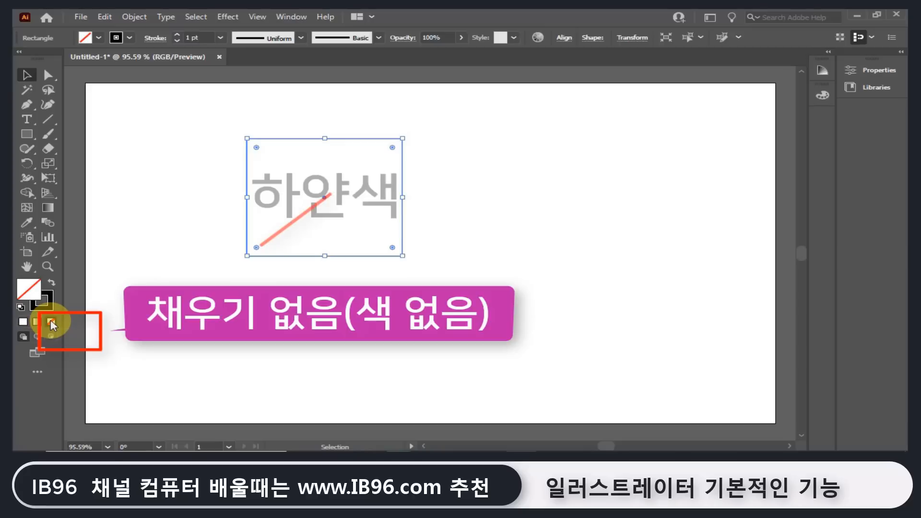
{"action": "left_click", "coordinate": [292, 241]}
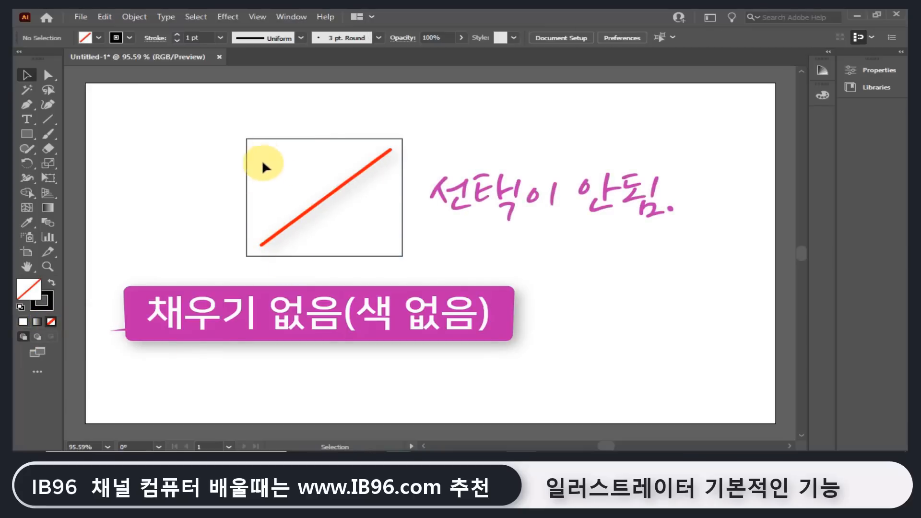
Try selecting the unfilled rectangle from its interior, select it by its outline instead, and deselect it.
{"action": "left_click_drag", "start_coordinate": [264, 159], "coordinate": [272, 242]}
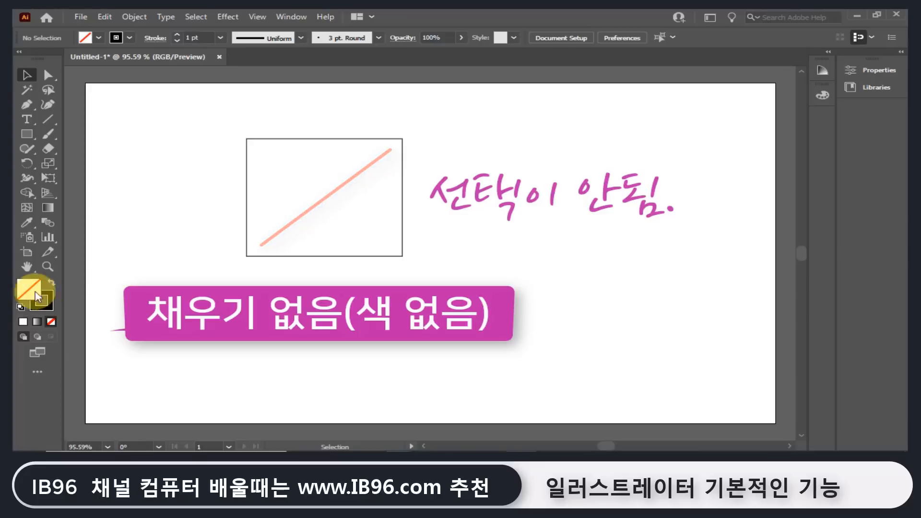
{"action": "left_click", "coordinate": [264, 255]}
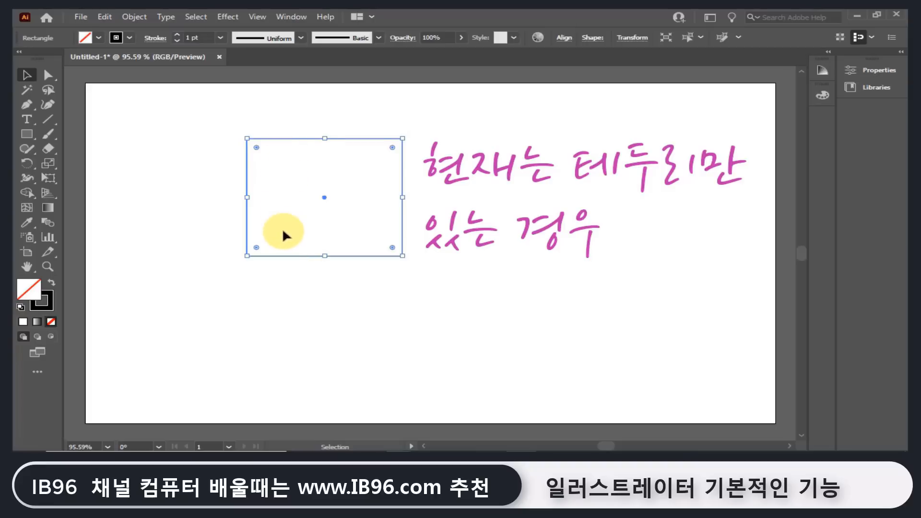
{"action": "left_click", "coordinate": [294, 189]}
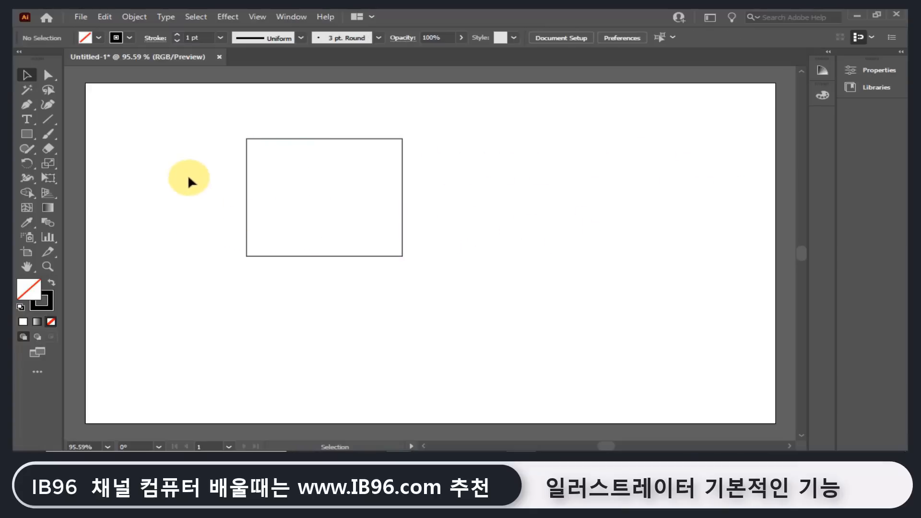
Select the unfilled rectangle with a marquee, give it a solid white fill, and deselect it.
{"action": "left_click_drag", "start_coordinate": [188, 178], "coordinate": [272, 252]}
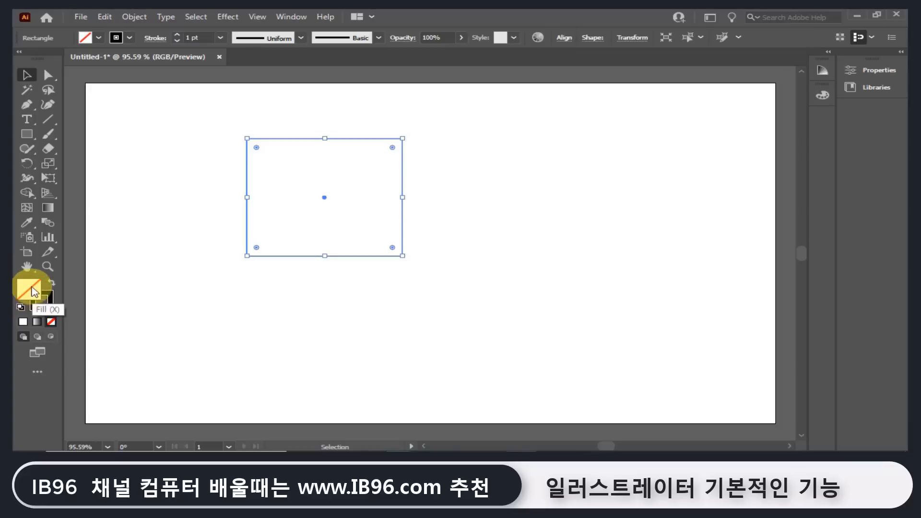
{"action": "left_click", "coordinate": [24, 323]}
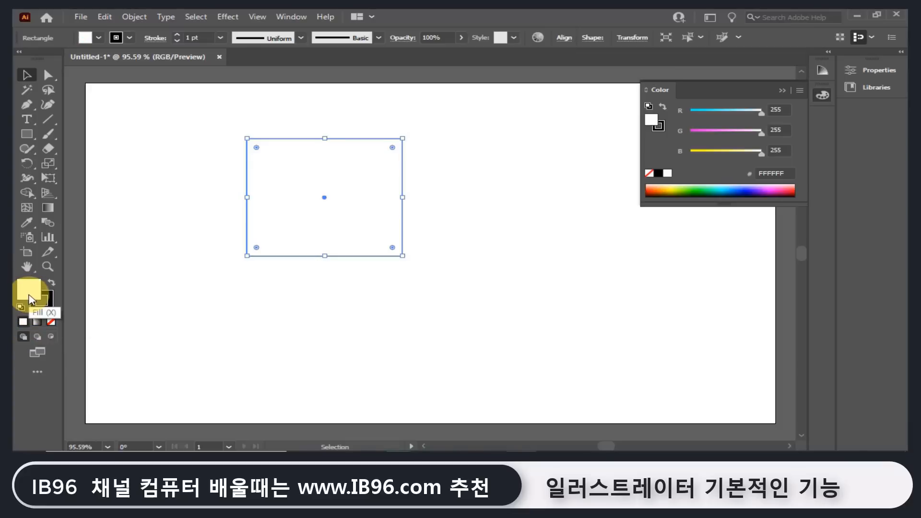
{"action": "key", "text": "ctrl+shift+a"}
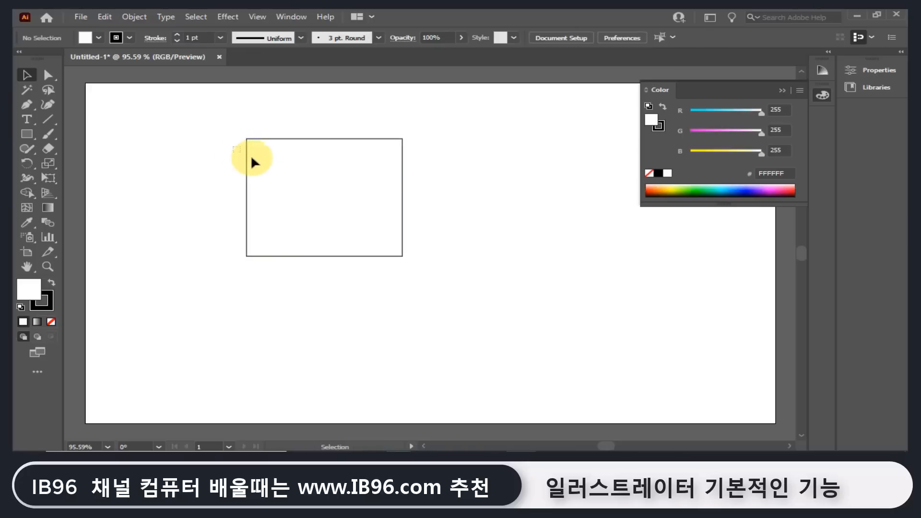
Select the white-filled rectangle by its interior and move it slightly upward in two short moves.
{"action": "left_click", "coordinate": [254, 237]}
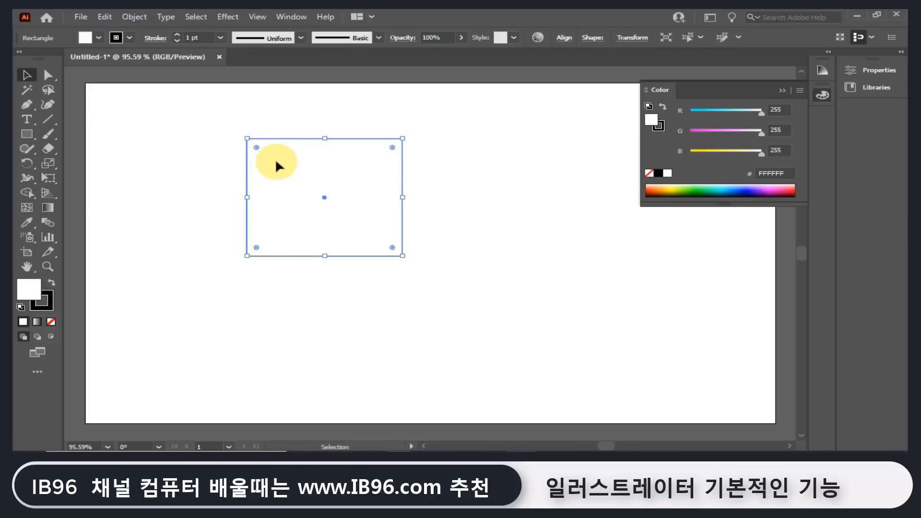
{"action": "mouse_move", "coordinate": [277, 162]}
{"action": "left_mouse_down"}
{"action": "mouse_move", "coordinate": [272, 250]}
{"action": "mouse_move", "coordinate": [276, 145]}
{"action": "left_mouse_up"}
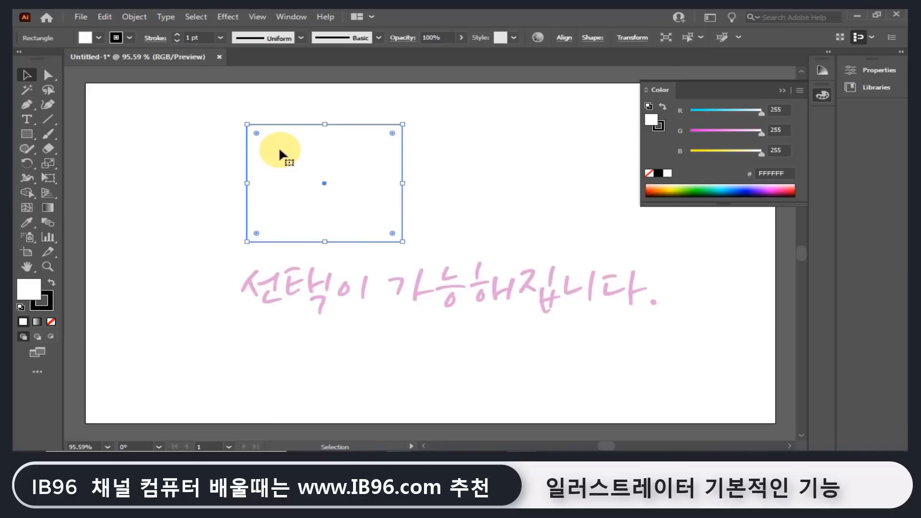
{"action": "mouse_move", "coordinate": [280, 152]}
{"action": "left_mouse_down"}
{"action": "mouse_move", "coordinate": [280, 249]}
{"action": "mouse_move", "coordinate": [280, 137]}
{"action": "left_mouse_up"}
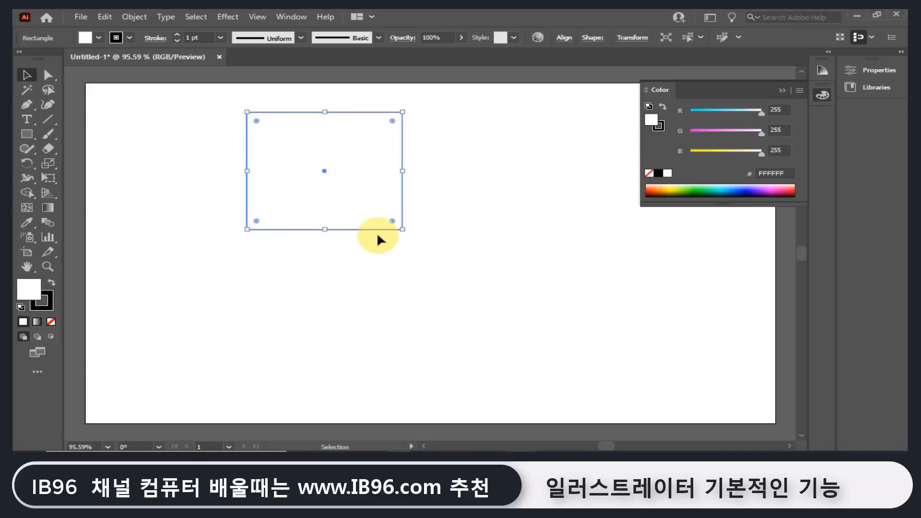
Switch between the rectangle's fill and stroke, set the stroke to None, and deselect the rectangle.
{"action": "left_click", "coordinate": [50, 303]}
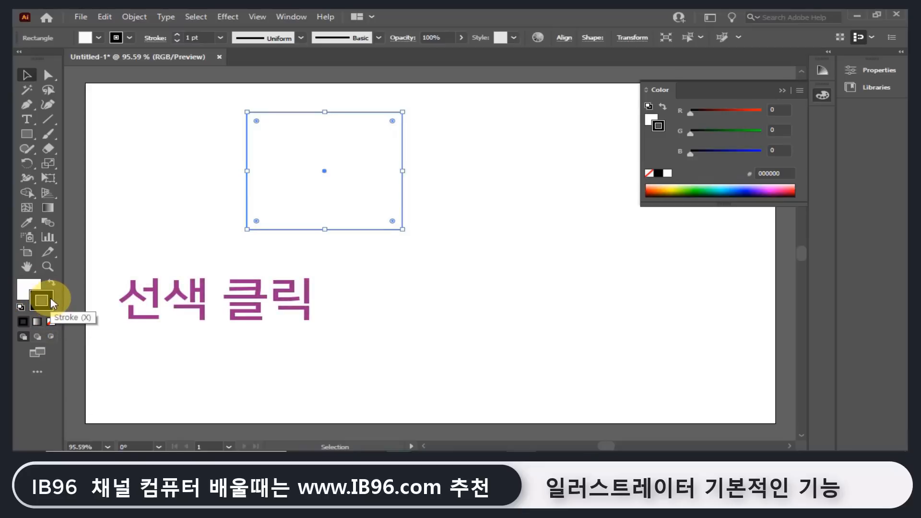
{"action": "left_click", "coordinate": [24, 287]}
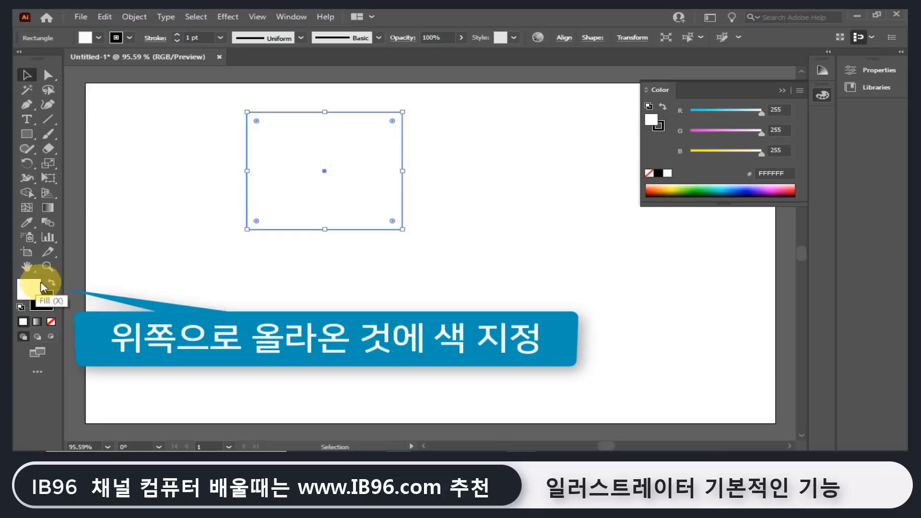
{"action": "left_click", "coordinate": [55, 299]}
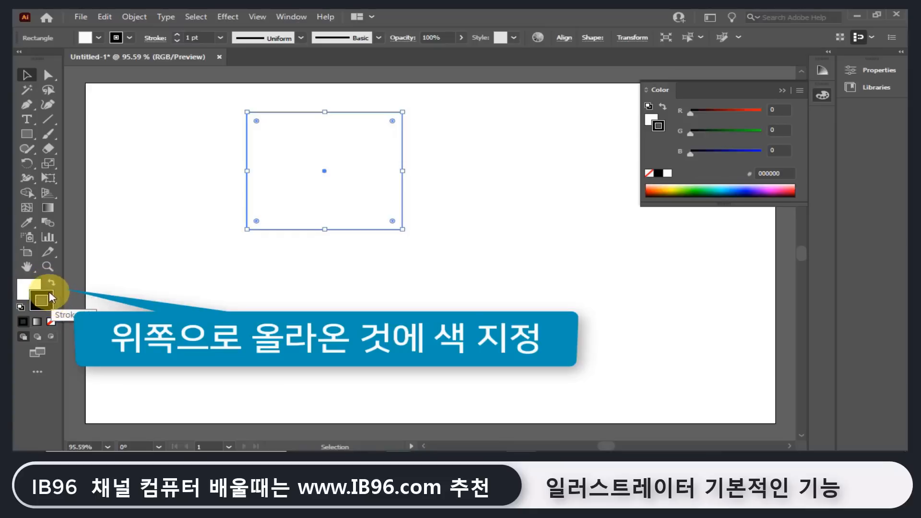
{"action": "left_click", "coordinate": [51, 322]}
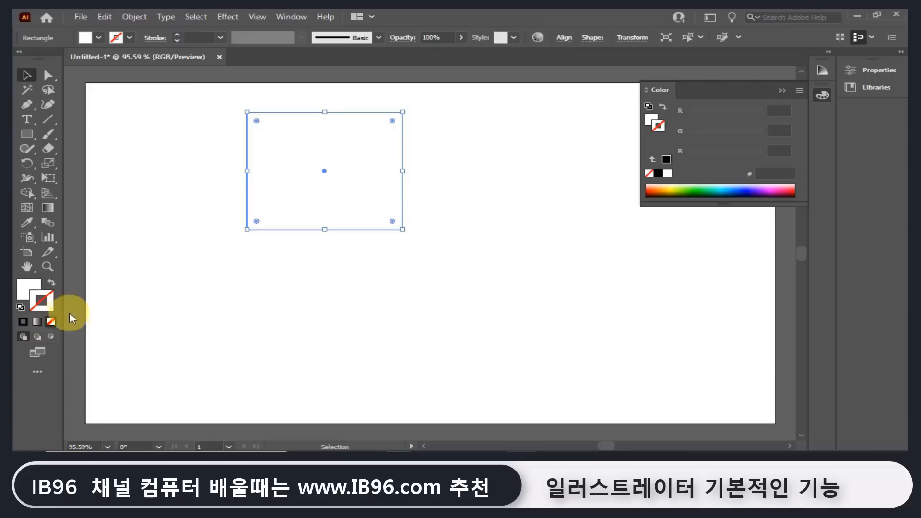
{"action": "left_click", "coordinate": [295, 240]}
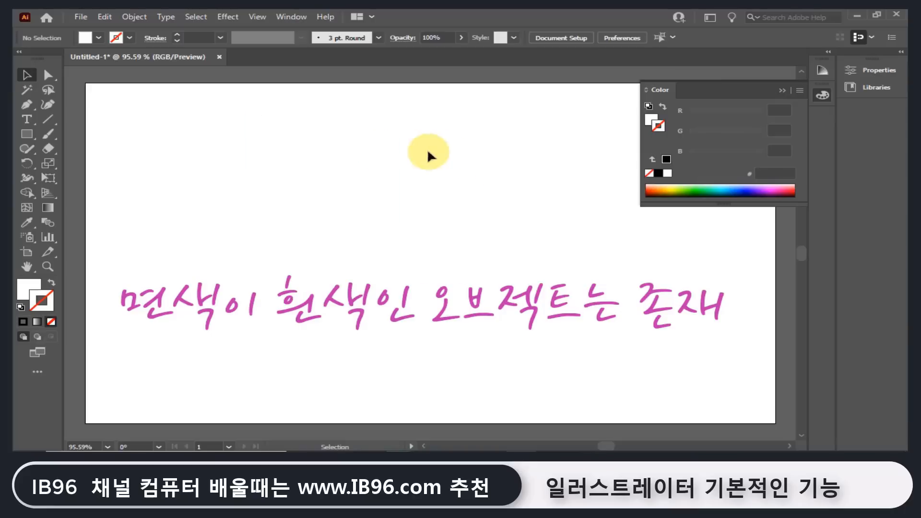
Move the strokeless white rectangle slightly left and down, and alternate the active color between Fill and Stroke.
{"action": "mouse_move", "coordinate": [363, 161]}
{"action": "left_mouse_down"}
{"action": "mouse_move", "coordinate": [358, 189]}
{"action": "mouse_move", "coordinate": [376, 237]}
{"action": "mouse_move", "coordinate": [390, 199]}
{"action": "mouse_move", "coordinate": [342, 151]}
{"action": "left_mouse_up"}
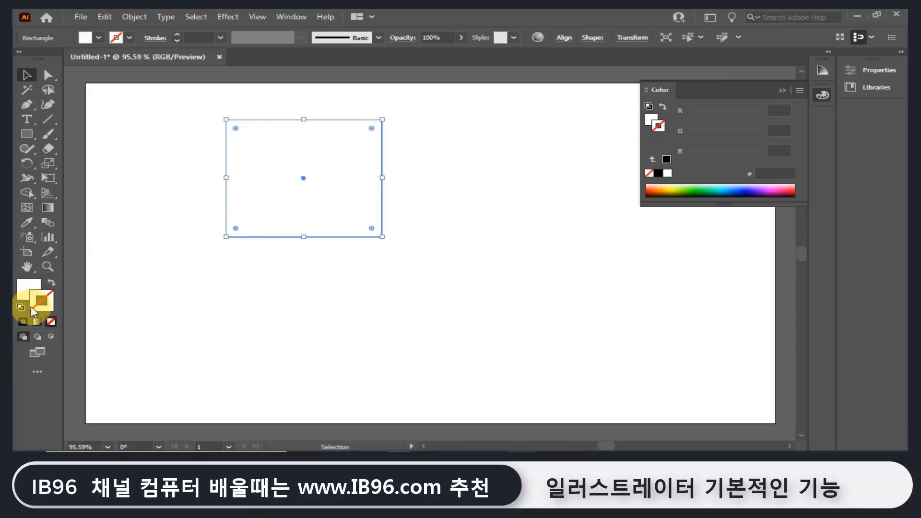
{"action": "left_click", "coordinate": [44, 310]}
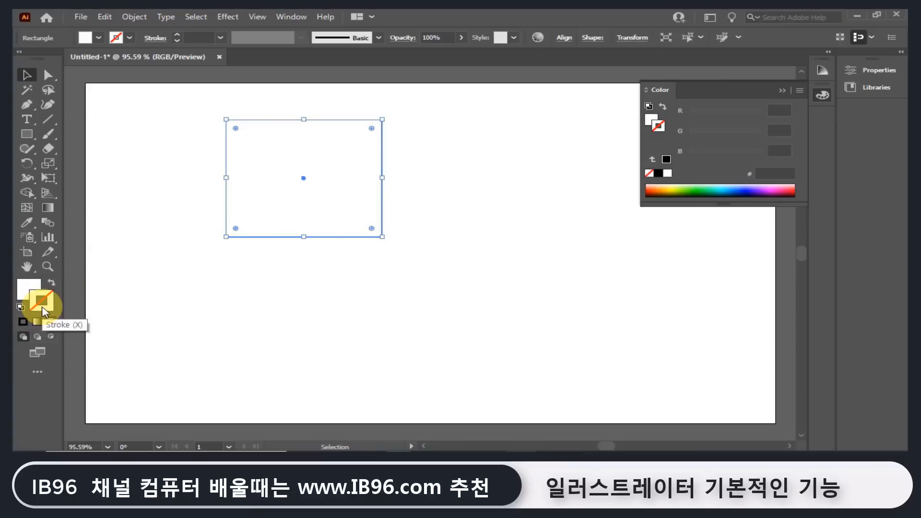
{"action": "left_click", "coordinate": [26, 285]}
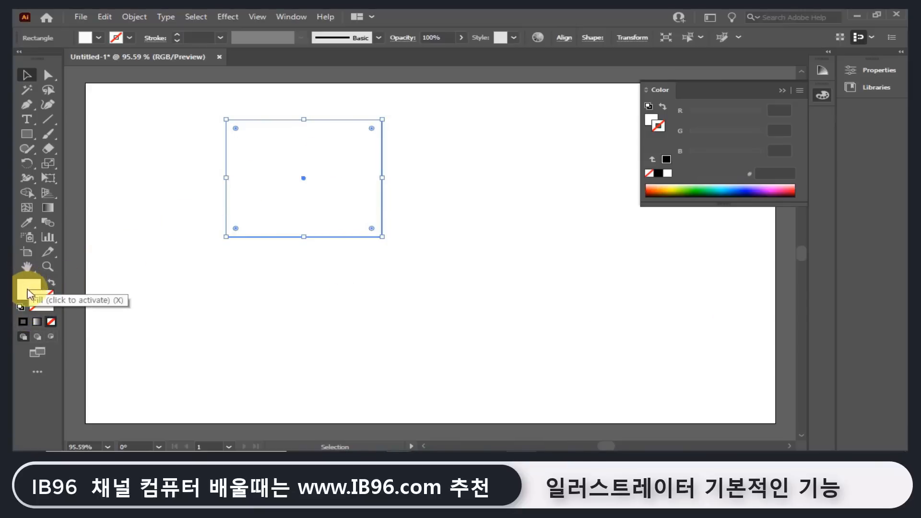
{"action": "left_click", "coordinate": [25, 288]}
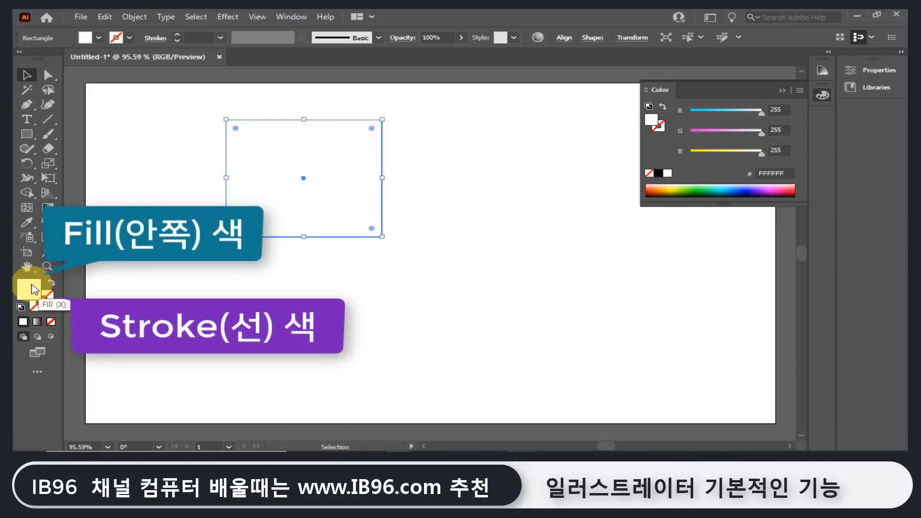
{"action": "left_click", "coordinate": [52, 300]}
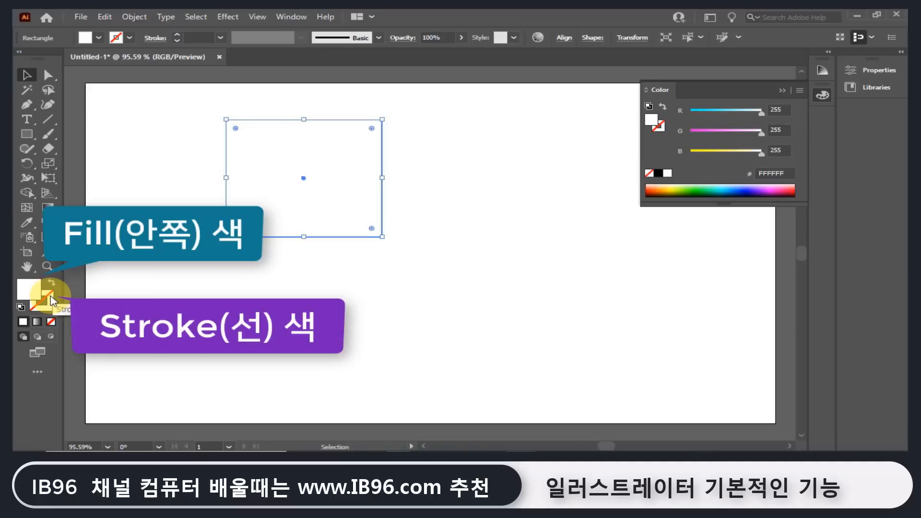
{"action": "left_click", "coordinate": [34, 292]}
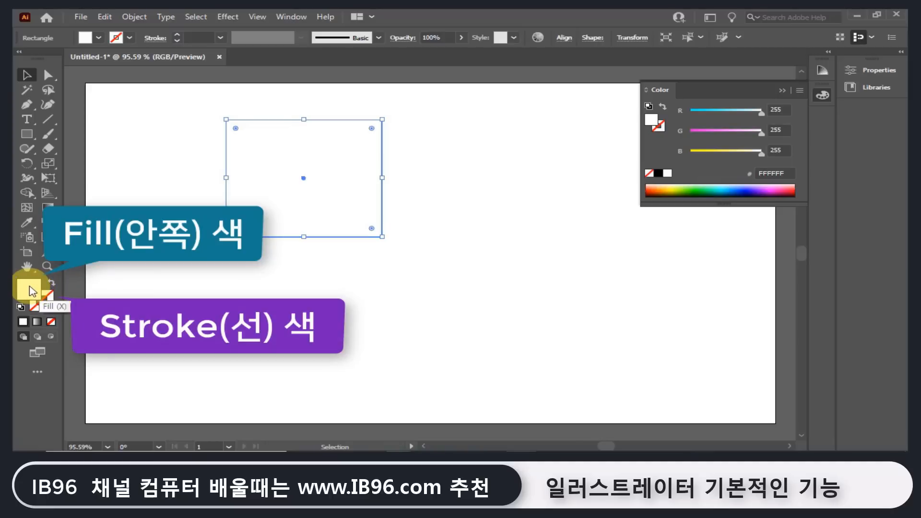
{"action": "left_click", "coordinate": [48, 298]}
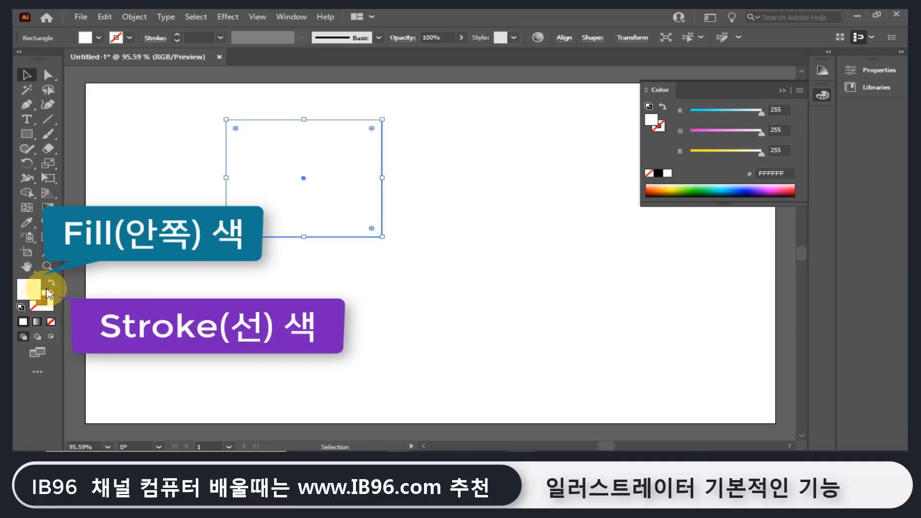
Restore the rectangle's default fill and stroke, deselect it, and collapse the Color panel.
{"action": "left_click", "coordinate": [21, 308]}
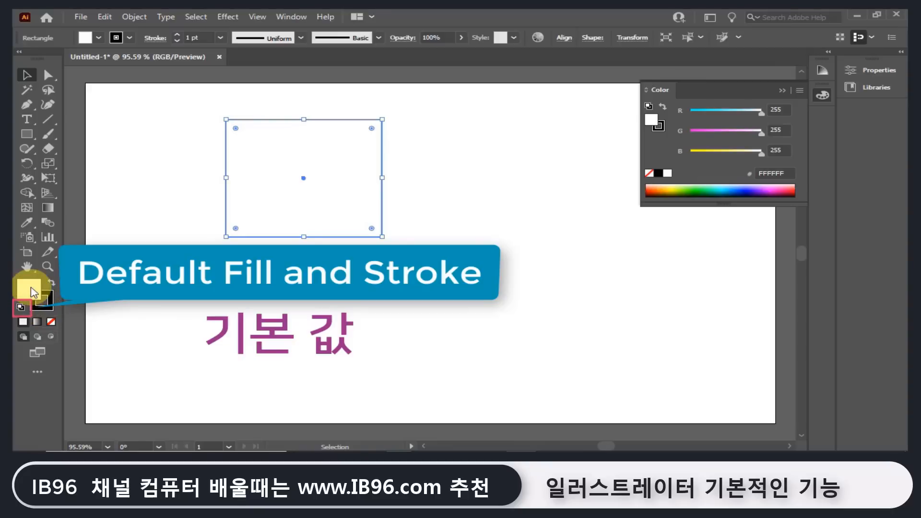
{"action": "left_click", "coordinate": [241, 302]}
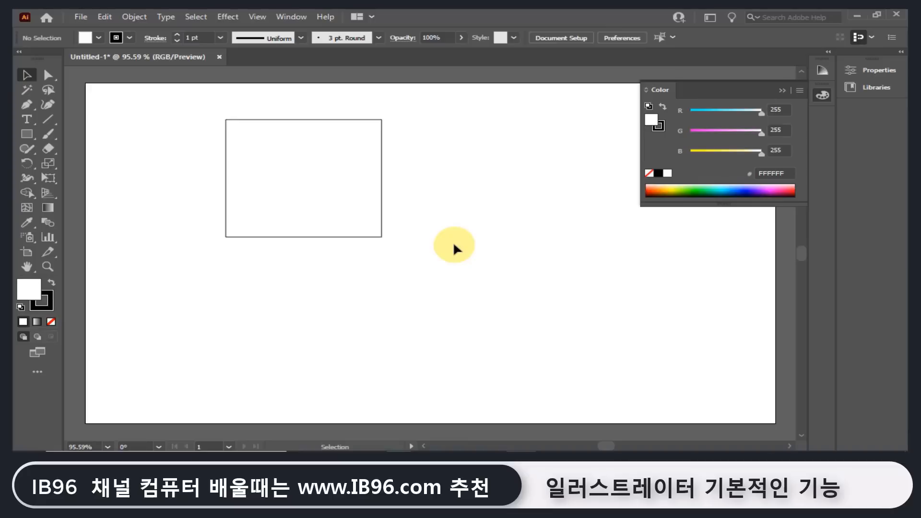
{"action": "left_click", "coordinate": [782, 90]}
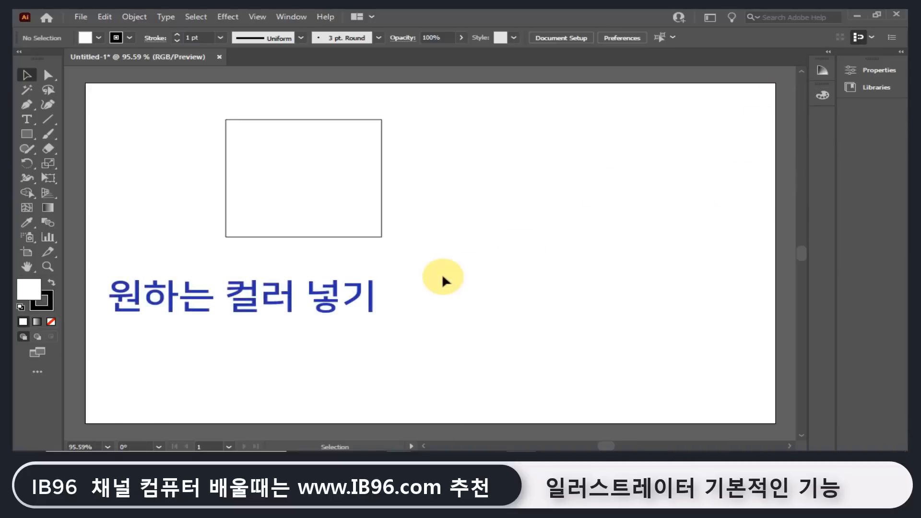
Select the rectangle, open its fill in the Color Picker, and choose the dark blue 2A3791 at hue 234°.
{"action": "left_click_drag", "start_coordinate": [436, 151], "coordinate": [308, 289]}
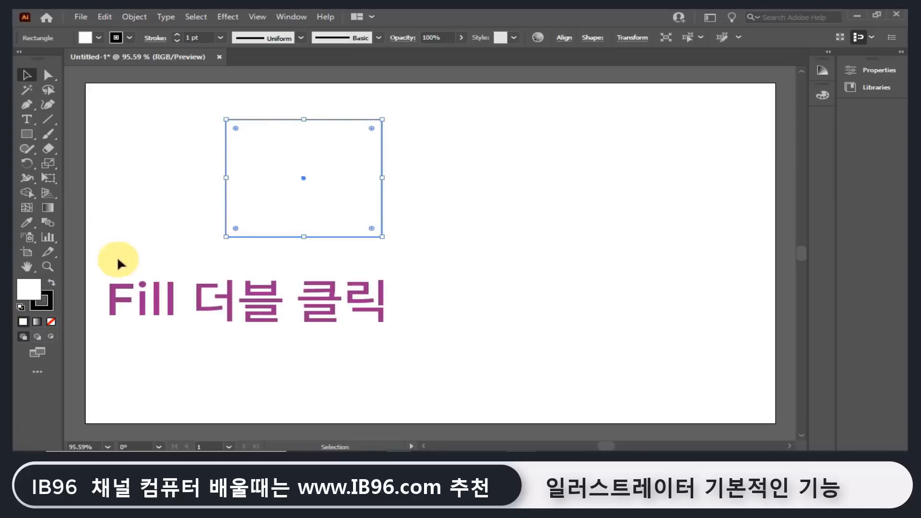
{"action": "double_click", "coordinate": [35, 291]}
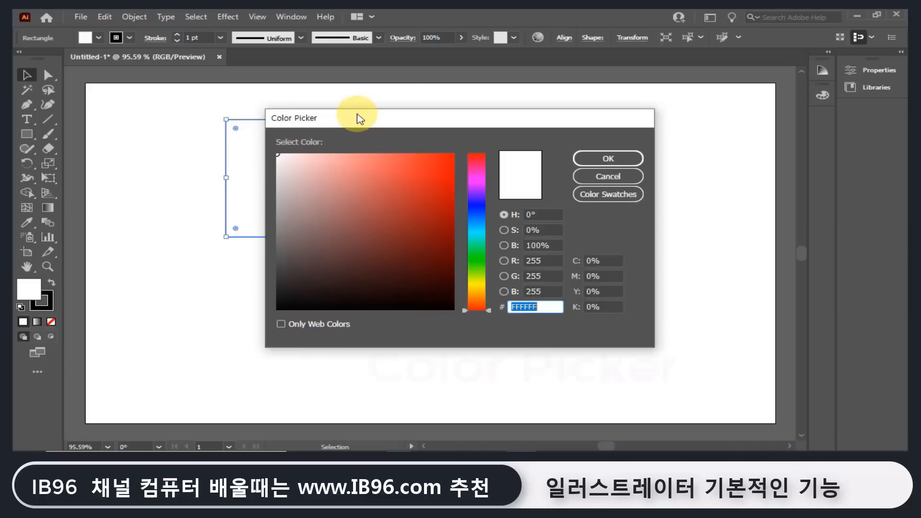
{"action": "left_click_drag", "start_coordinate": [360, 119], "coordinate": [456, 94]}
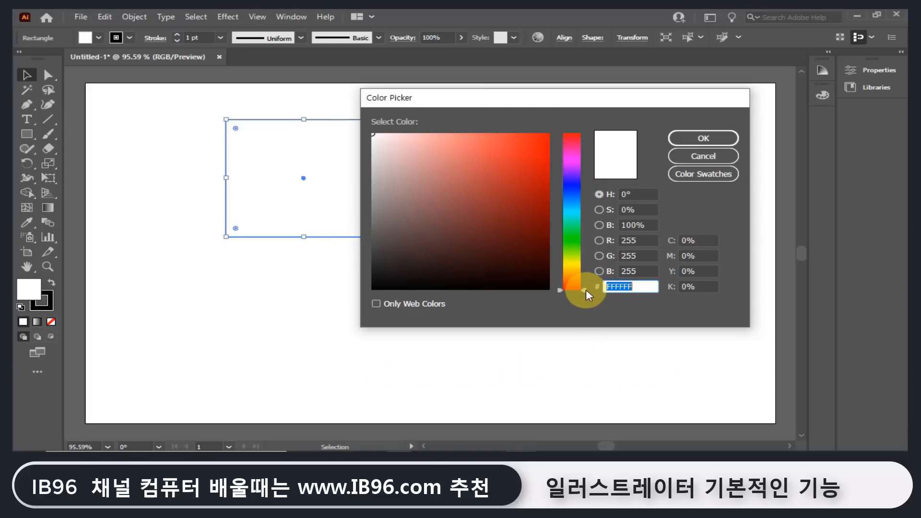
{"action": "mouse_move", "coordinate": [583, 289]}
{"action": "left_mouse_down"}
{"action": "mouse_move", "coordinate": [584, 129]}
{"action": "mouse_move", "coordinate": [581, 278]}
{"action": "mouse_move", "coordinate": [586, 160]}
{"action": "mouse_move", "coordinate": [588, 221]}
{"action": "mouse_move", "coordinate": [588, 193]}
{"action": "left_mouse_up"}
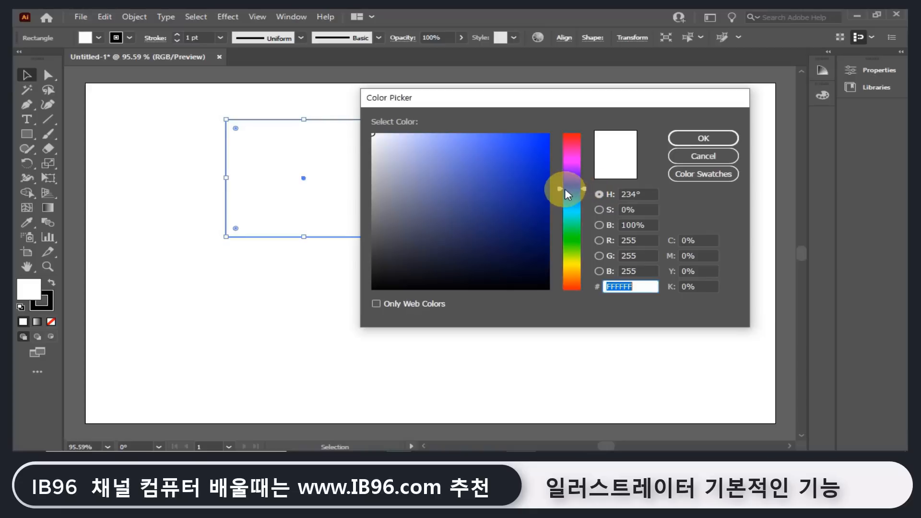
{"action": "mouse_move", "coordinate": [539, 159]}
{"action": "left_mouse_down"}
{"action": "mouse_move", "coordinate": [532, 269]}
{"action": "mouse_move", "coordinate": [522, 147]}
{"action": "mouse_move", "coordinate": [380, 142]}
{"action": "mouse_move", "coordinate": [526, 148]}
{"action": "mouse_move", "coordinate": [412, 234]}
{"action": "mouse_move", "coordinate": [467, 181]}
{"action": "mouse_move", "coordinate": [411, 166]}
{"action": "mouse_move", "coordinate": [499, 199]}
{"action": "left_mouse_up"}
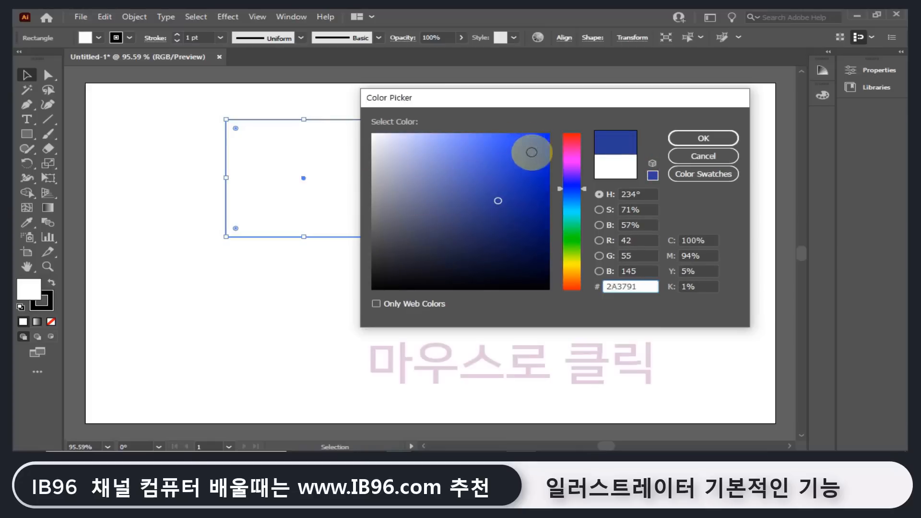
Sample several lighter, darker, and grayer blue shades at hue 234° for the rectangle's fill.
{"action": "left_click", "coordinate": [528, 149]}
{"action": "left_click", "coordinate": [442, 156]}
{"action": "left_click", "coordinate": [397, 203]}
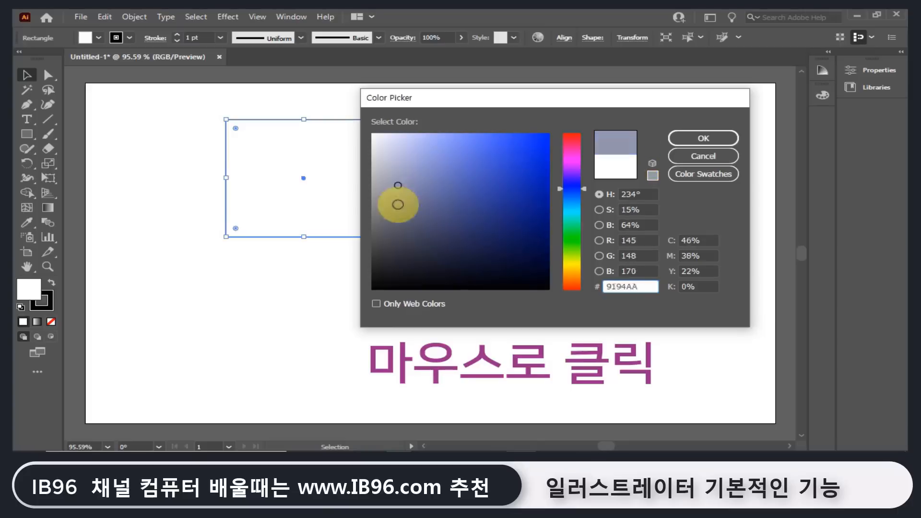
{"action": "left_click", "coordinate": [480, 254]}
{"action": "left_click", "coordinate": [534, 169]}
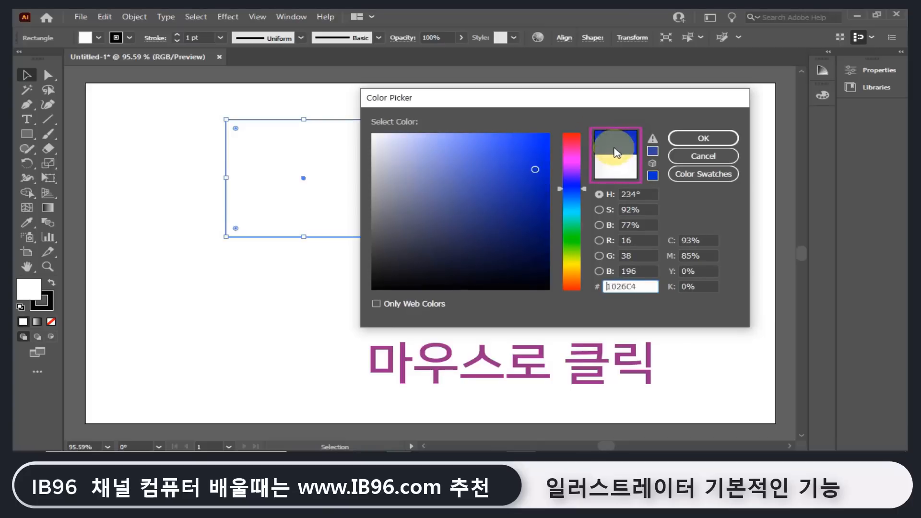
{"action": "mouse_move", "coordinate": [510, 156]}
{"action": "left_mouse_down"}
{"action": "mouse_move", "coordinate": [535, 144]}
{"action": "mouse_move", "coordinate": [415, 154]}
{"action": "mouse_move", "coordinate": [478, 230]}
{"action": "mouse_move", "coordinate": [524, 185]}
{"action": "mouse_move", "coordinate": [504, 188]}
{"action": "left_mouse_up"}
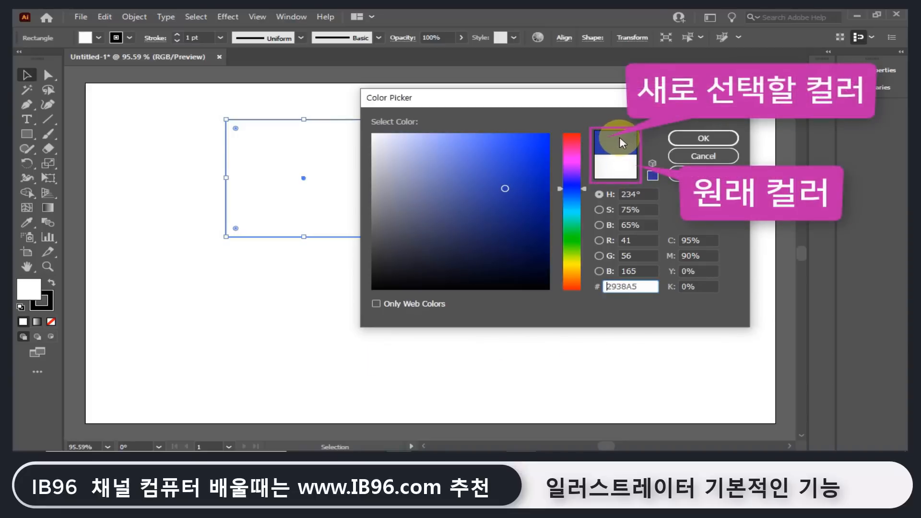
{"action": "left_click_drag", "start_coordinate": [504, 188], "coordinate": [502, 168]}
Shift the fill hue to 204°, apply the bright blue 2290D3 to the rectangle, and deselect it.
{"action": "left_click_drag", "start_coordinate": [584, 188], "coordinate": [588, 200]}
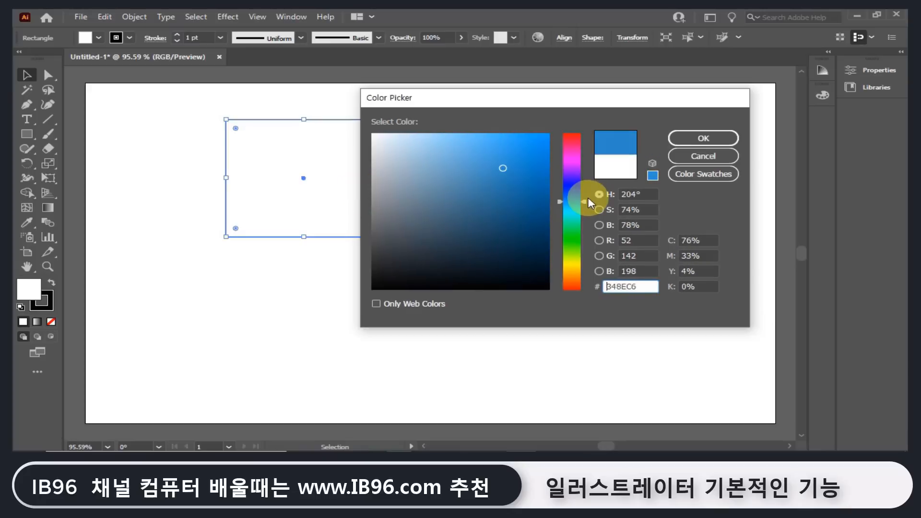
{"action": "left_click_drag", "start_coordinate": [528, 180], "coordinate": [523, 159]}
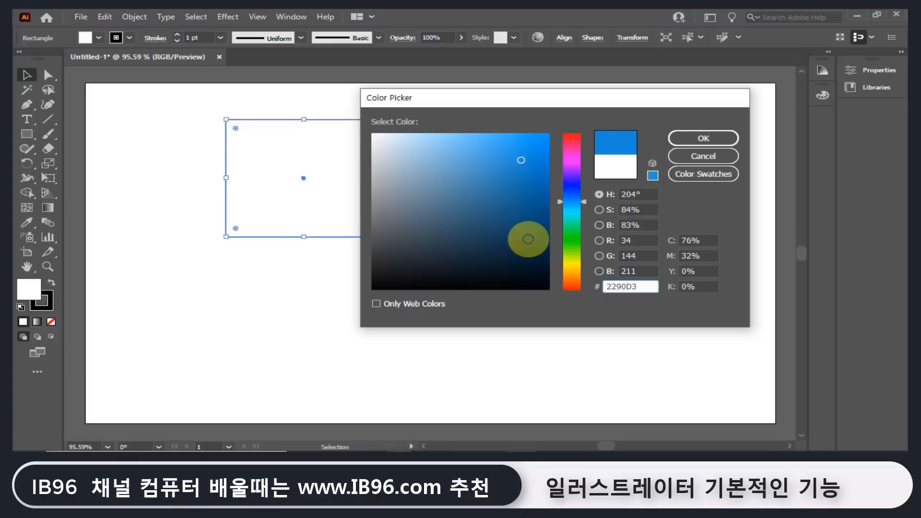
{"action": "left_click", "coordinate": [695, 138]}
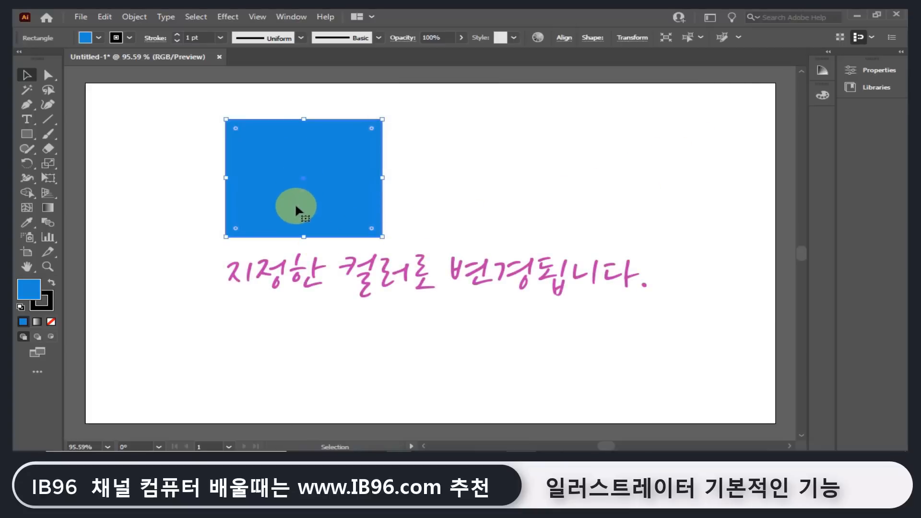
{"action": "left_click", "coordinate": [282, 277]}
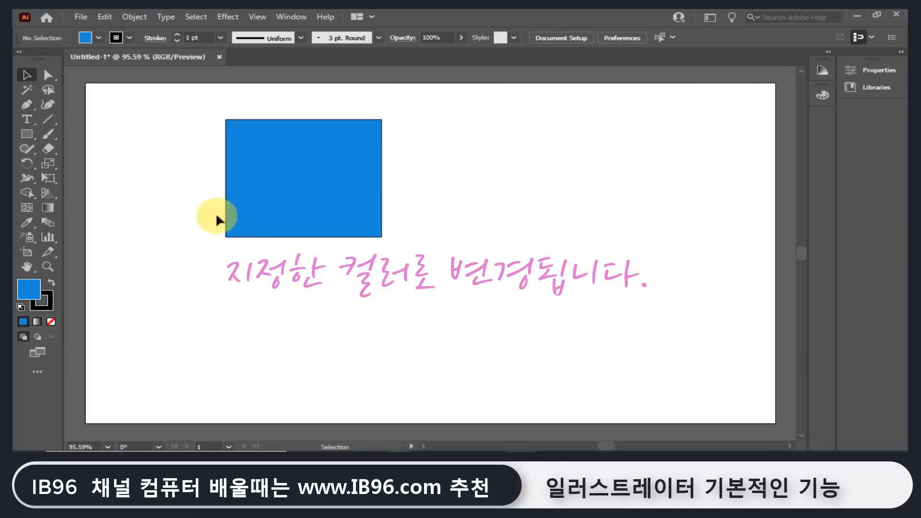
Change the rectangle's fill to the pink D634C7 with the Color Picker and deselect it.
{"action": "left_click", "coordinate": [253, 211]}
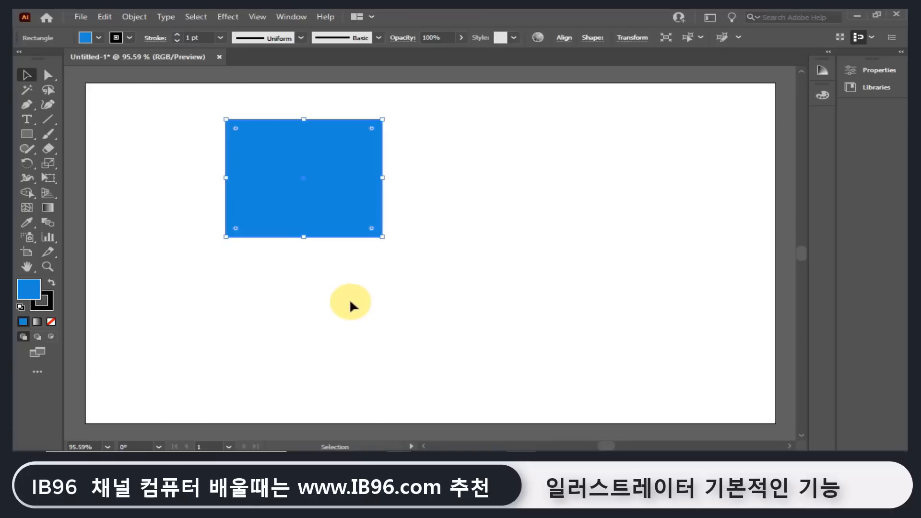
{"action": "double_click", "coordinate": [31, 291]}
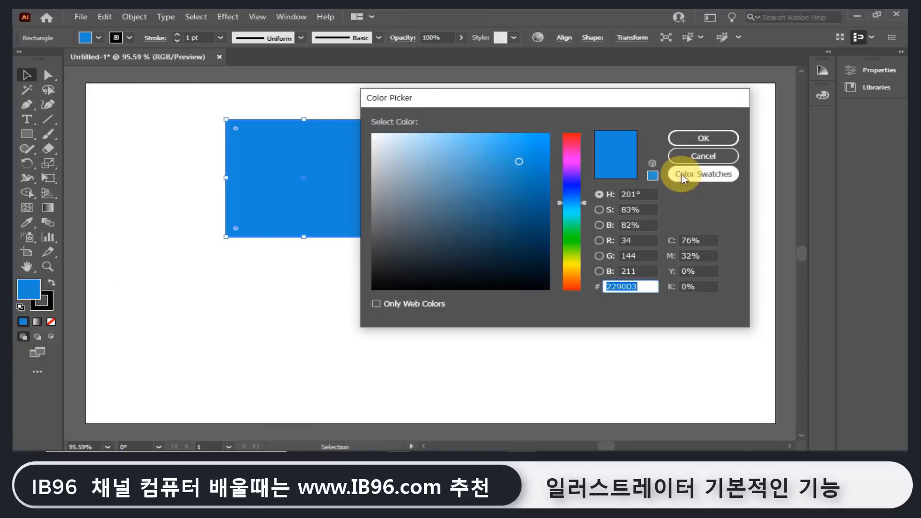
{"action": "left_click_drag", "start_coordinate": [572, 193], "coordinate": [508, 158]}
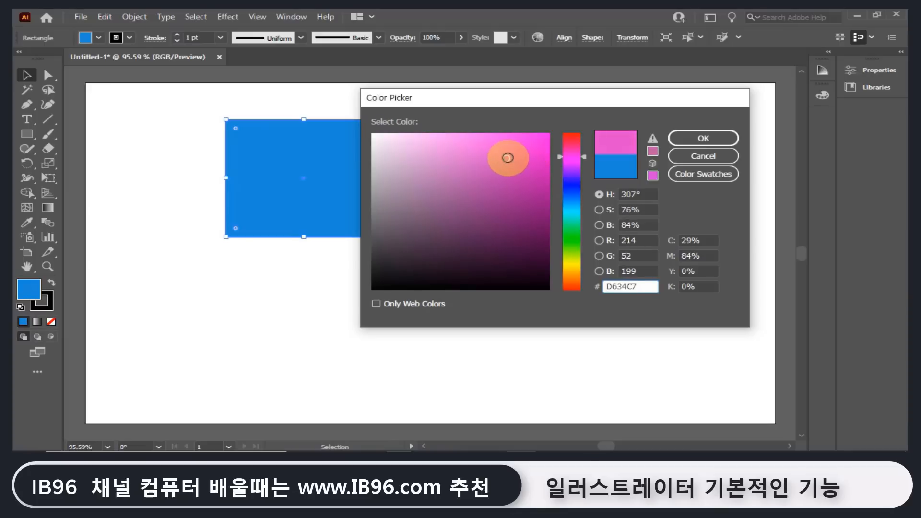
{"action": "left_click", "coordinate": [701, 138]}
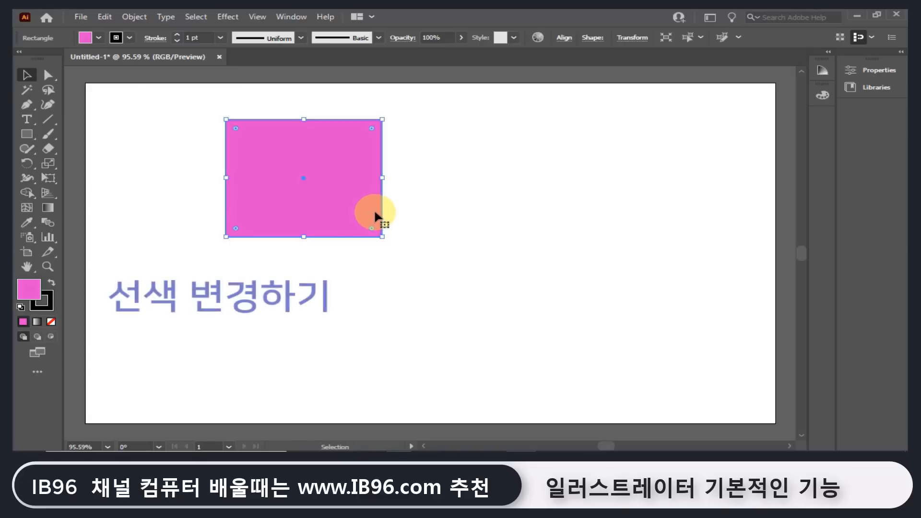
{"action": "left_click", "coordinate": [426, 270]}
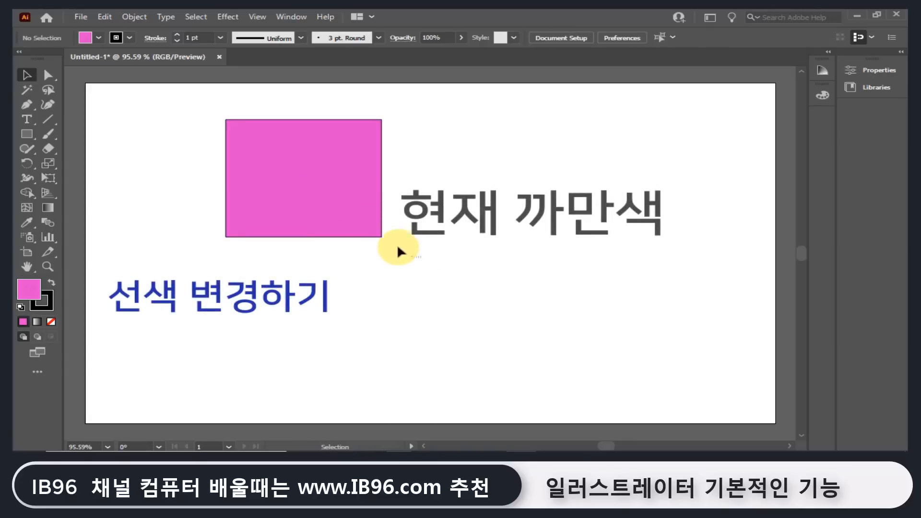
Set the pink rectangle's stroke to the blue 007AFF with the Color Picker and deselect it.
{"action": "left_click", "coordinate": [323, 198]}
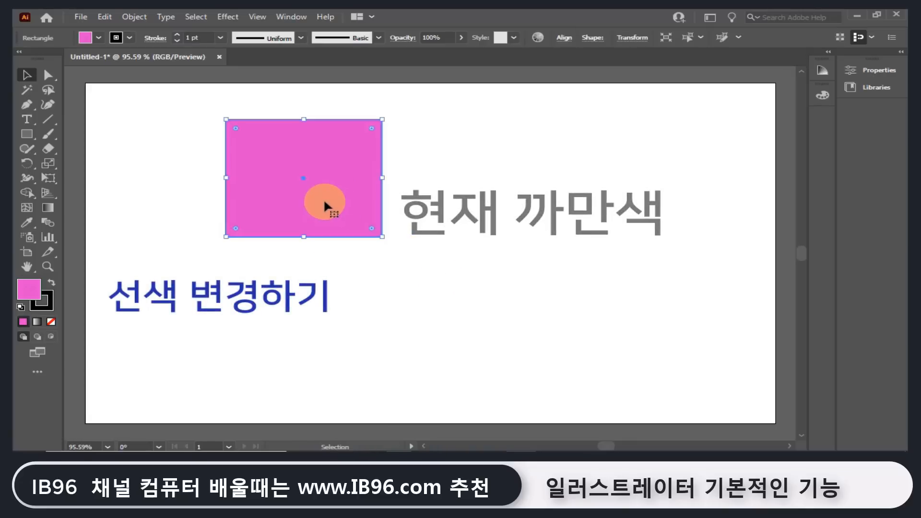
{"action": "double_click", "coordinate": [50, 304]}
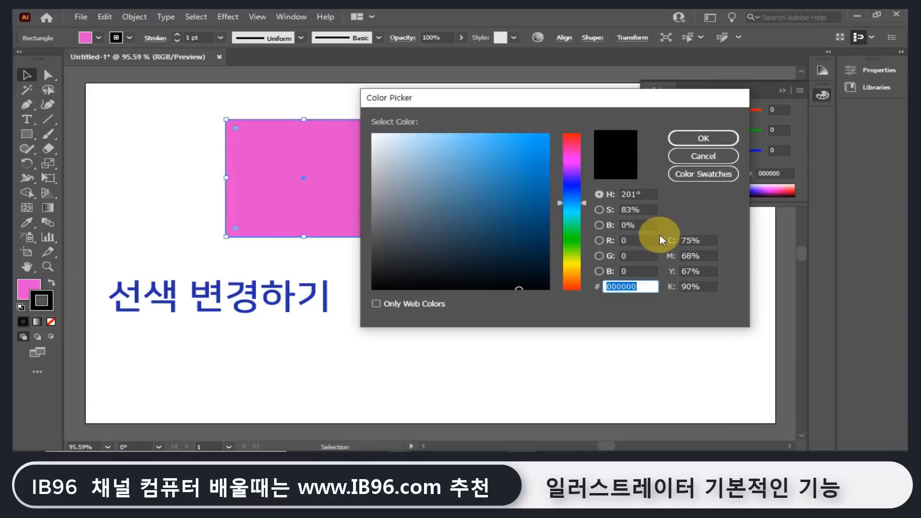
{"action": "left_click_drag", "start_coordinate": [575, 248], "coordinate": [579, 196]}
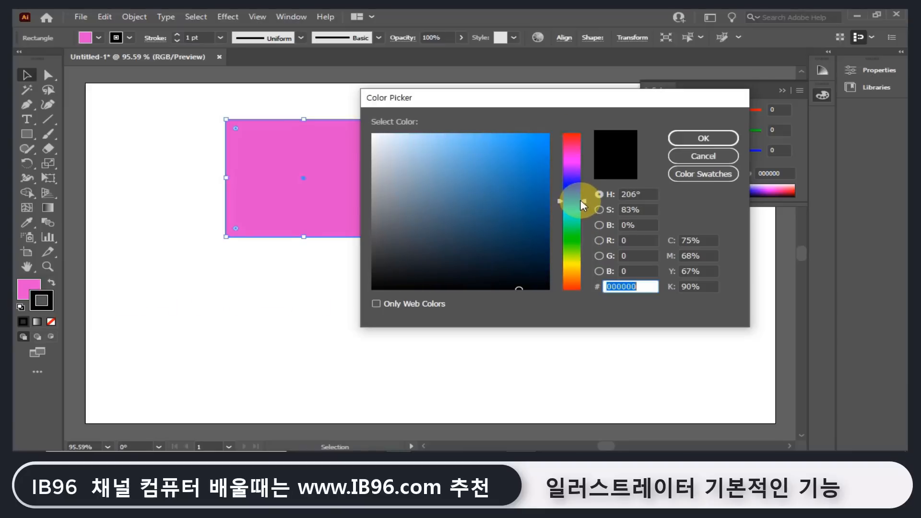
{"action": "left_click_drag", "start_coordinate": [583, 205], "coordinate": [582, 197]}
{"action": "left_click_drag", "start_coordinate": [539, 156], "coordinate": [554, 124]}
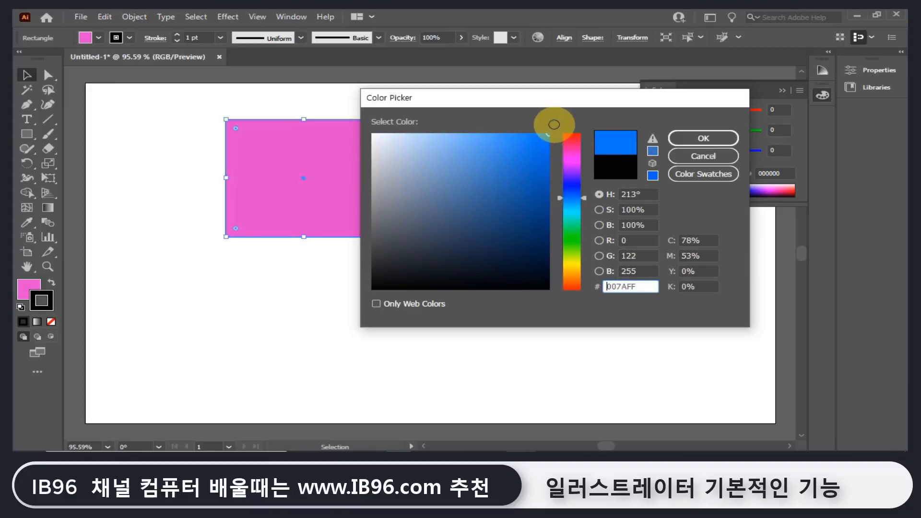
{"action": "left_click", "coordinate": [678, 144]}
{"action": "left_click", "coordinate": [454, 146]}
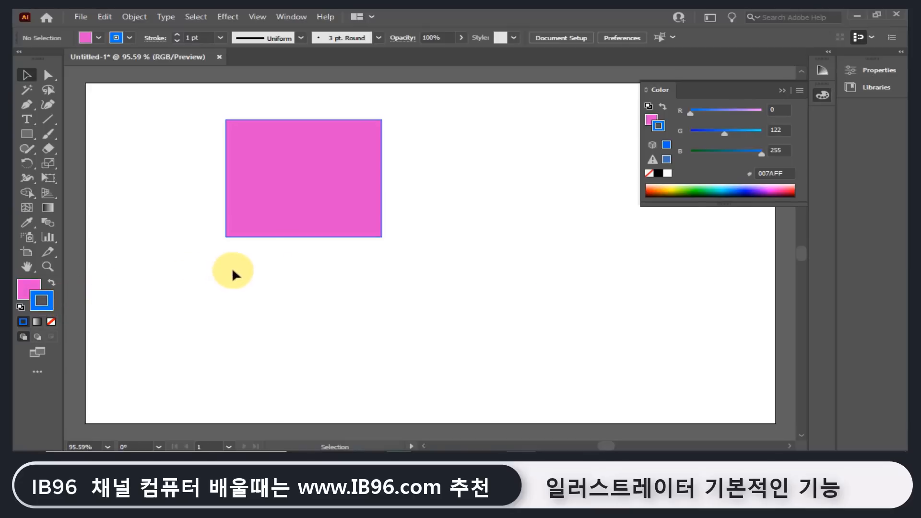
Make the fill the active color, change the rectangle's fill to the green 15E546, and deselect it.
{"action": "key", "text": "x"}
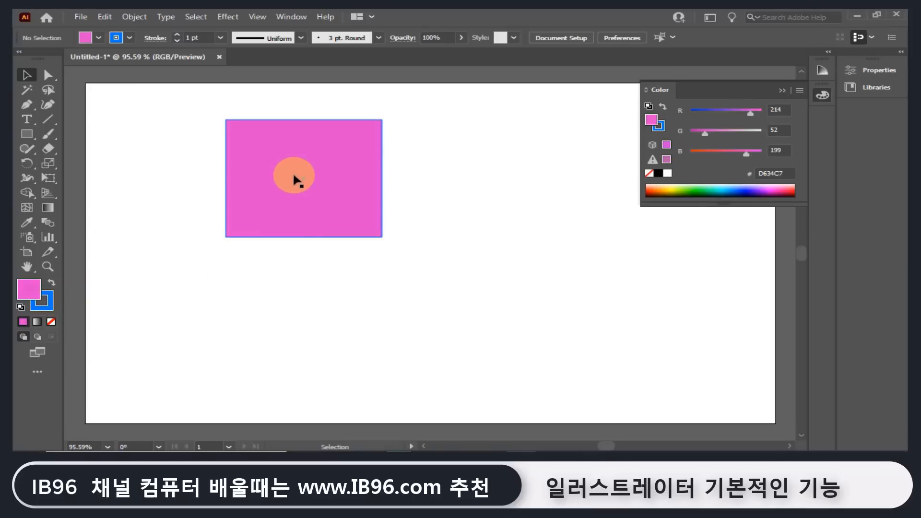
{"action": "left_click_drag", "start_coordinate": [168, 166], "coordinate": [259, 255]}
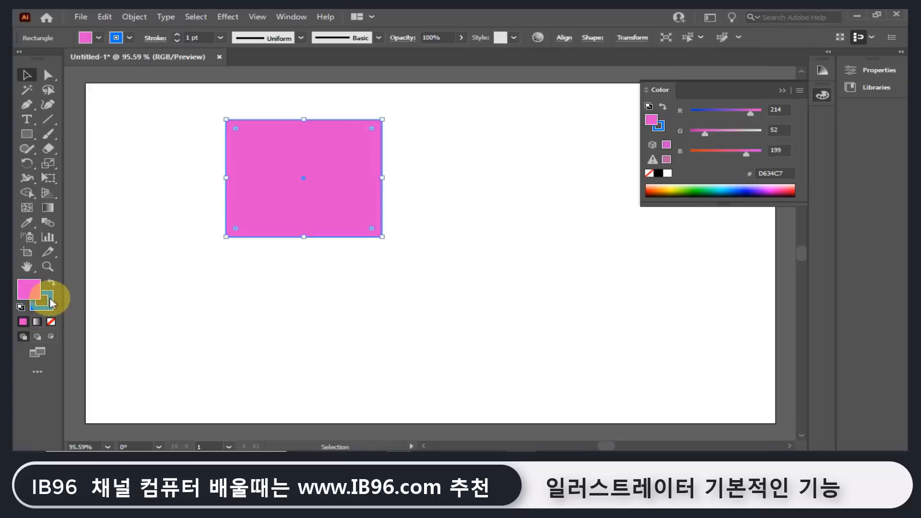
{"action": "double_click", "coordinate": [26, 291]}
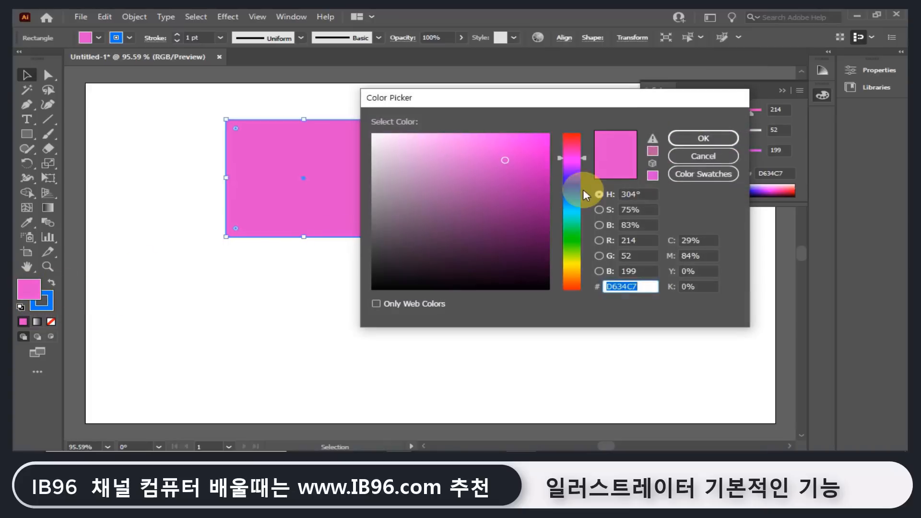
{"action": "mouse_move", "coordinate": [583, 191]}
{"action": "left_mouse_down"}
{"action": "mouse_move", "coordinate": [571, 189]}
{"action": "mouse_move", "coordinate": [577, 231]}
{"action": "left_mouse_up"}
{"action": "left_click_drag", "start_coordinate": [537, 187], "coordinate": [535, 150]}
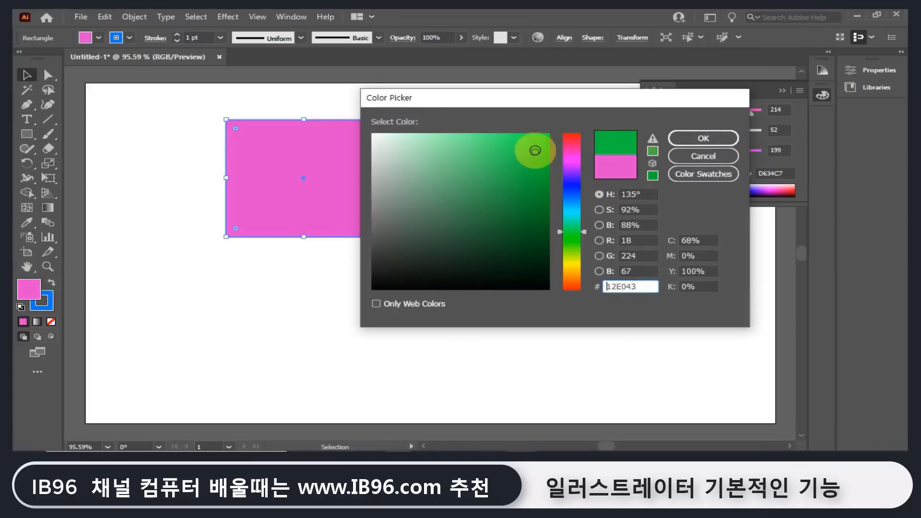
{"action": "left_click", "coordinate": [700, 138]}
{"action": "left_click", "coordinate": [560, 200]}
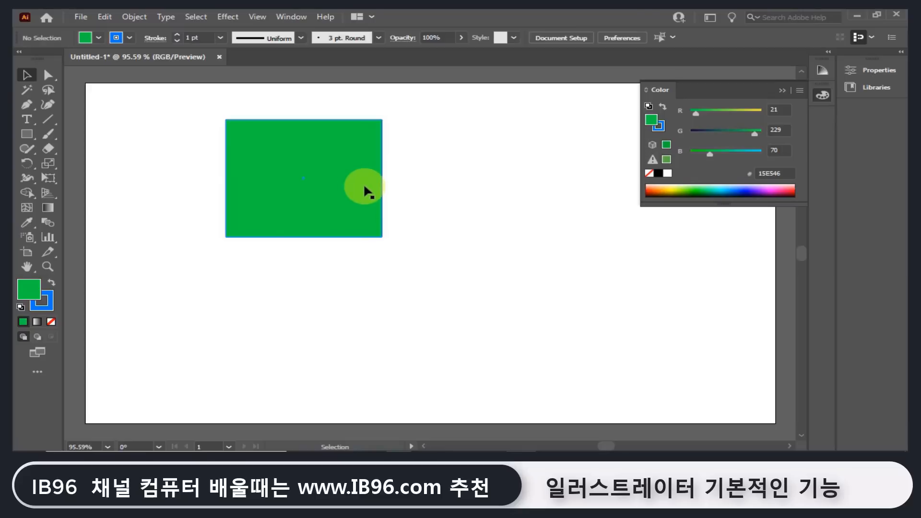
Delete the green rectangle and draw a slightly smaller rectangle in the upper-left area of the artboard.
{"action": "left_click", "coordinate": [364, 186]}
{"action": "key", "text": "Delete"}
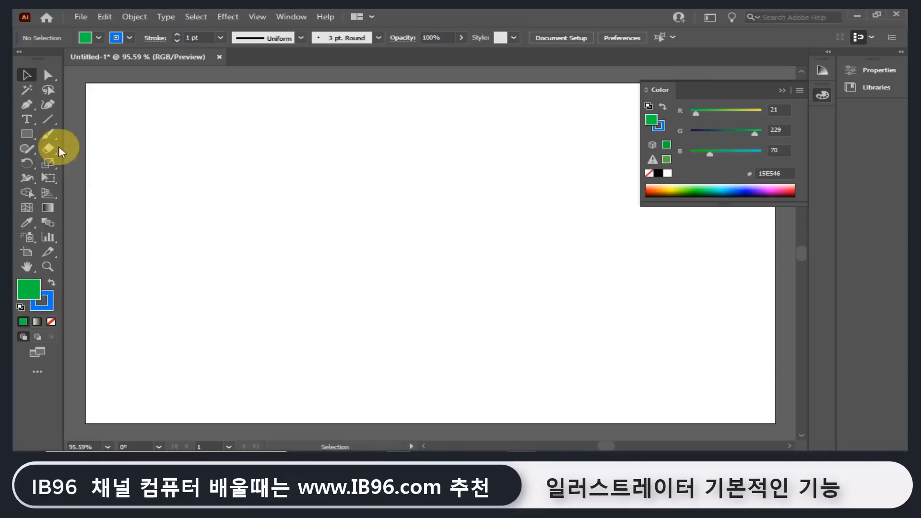
{"action": "left_click", "coordinate": [25, 133]}
{"action": "left_click_drag", "start_coordinate": [214, 155], "coordinate": [355, 252]}
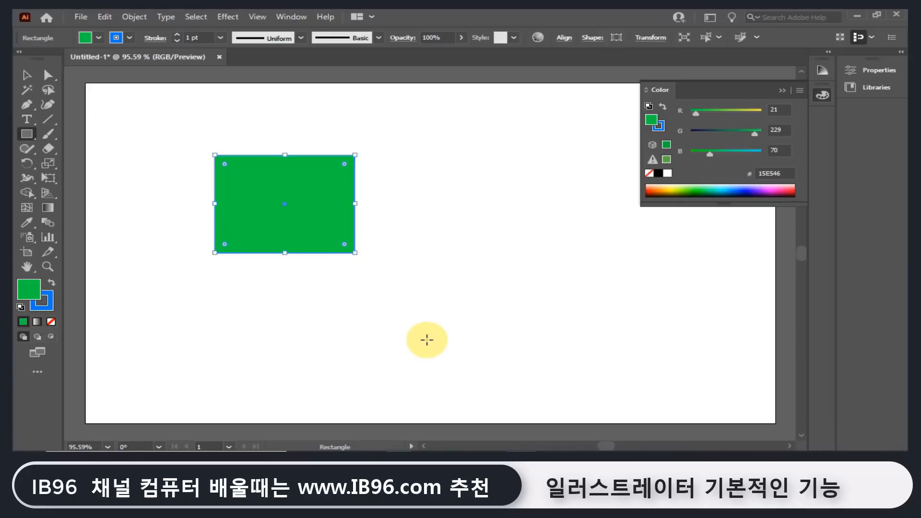
Draw an ellipse with the Ellipse Tool so that it overlaps the lower-right part of the green rectangle.
{"action": "left_click", "coordinate": [27, 133]}
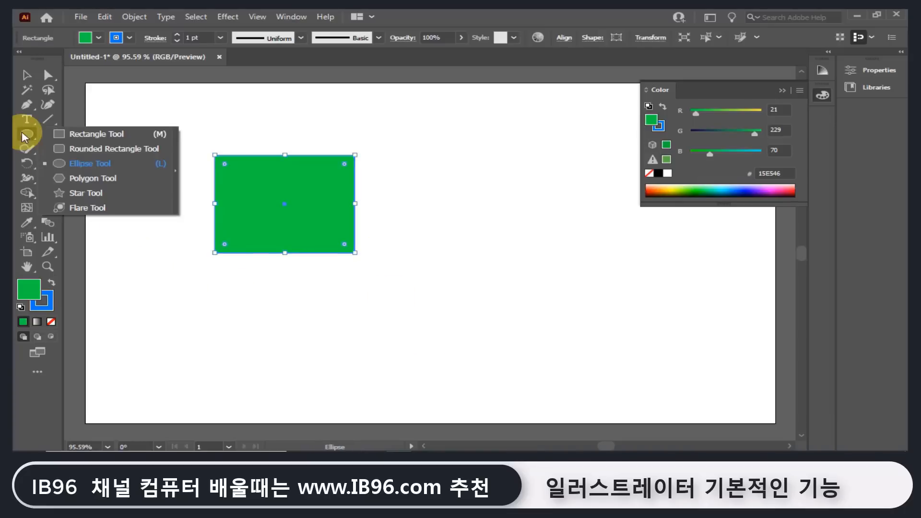
{"action": "left_click", "coordinate": [89, 163]}
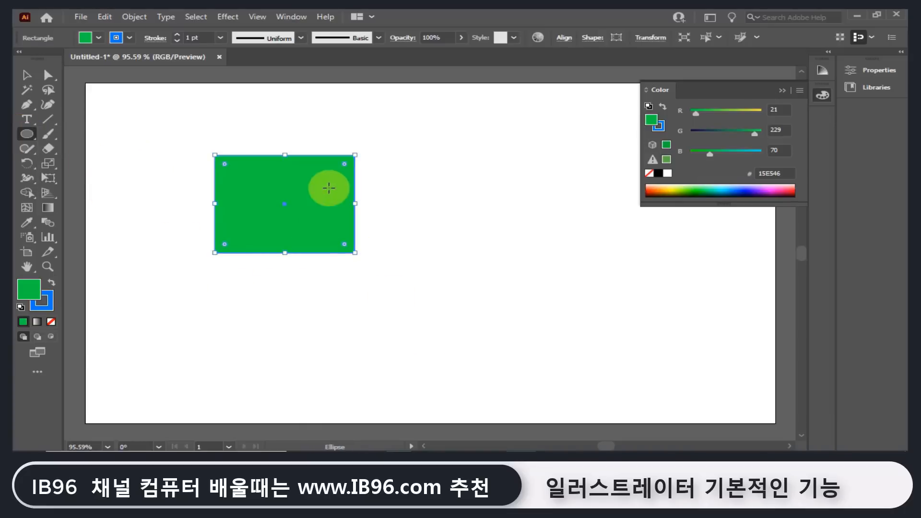
{"action": "left_click_drag", "start_coordinate": [312, 172], "coordinate": [451, 283]}
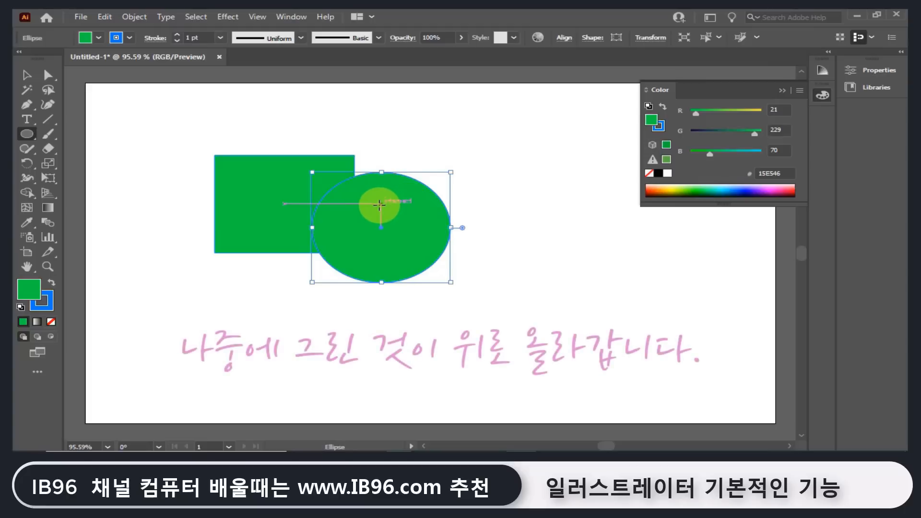
Draw a tilted five-pointed star over the rectangle and ellipse, and move it down and to the right.
{"action": "left_click", "coordinate": [25, 129]}
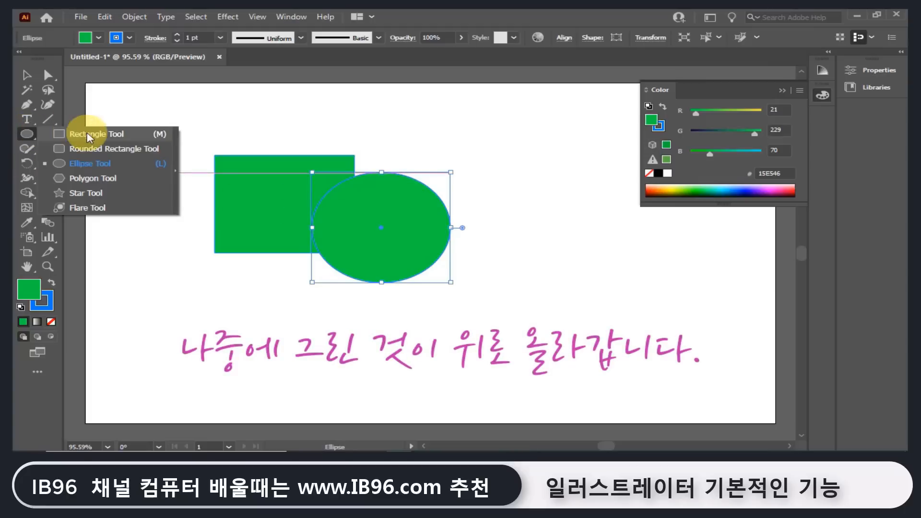
{"action": "left_click", "coordinate": [115, 193]}
{"action": "left_click_drag", "start_coordinate": [240, 226], "coordinate": [349, 253]}
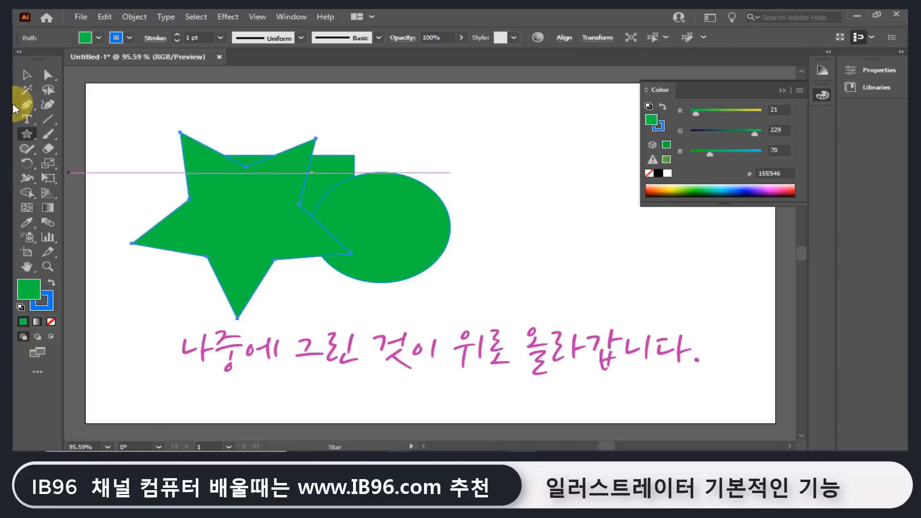
{"action": "left_click", "coordinate": [27, 75]}
{"action": "left_click_drag", "start_coordinate": [229, 208], "coordinate": [278, 267]}
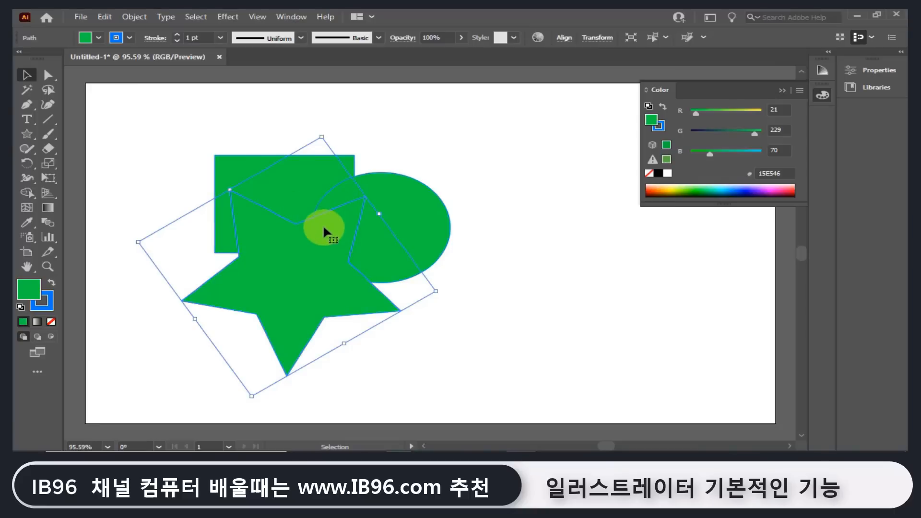
Change the ellipse's fill to the pink E21773.
{"action": "left_click", "coordinate": [414, 203]}
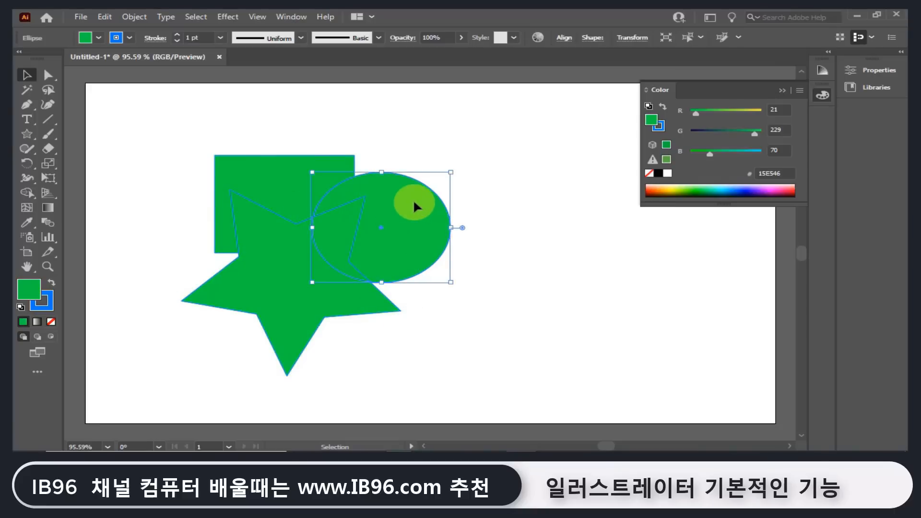
{"action": "double_click", "coordinate": [29, 287]}
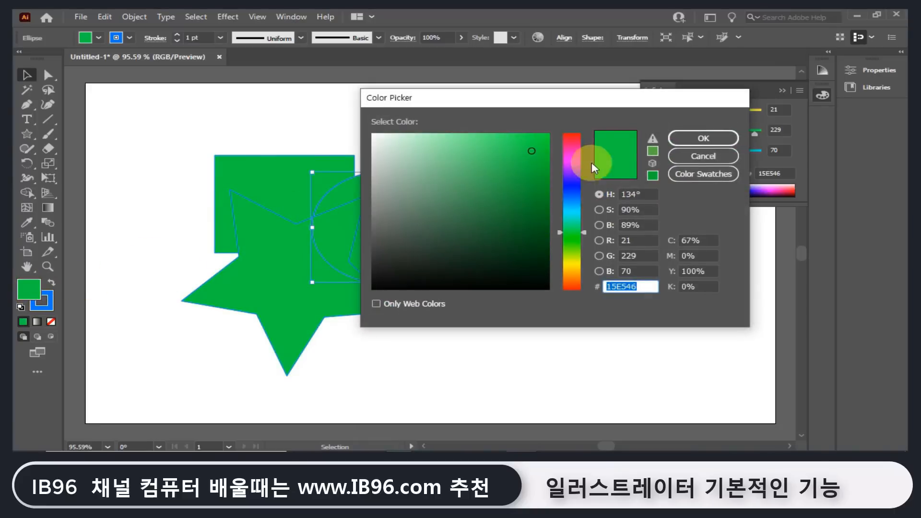
{"action": "left_click", "coordinate": [571, 145]}
{"action": "left_click", "coordinate": [676, 138]}
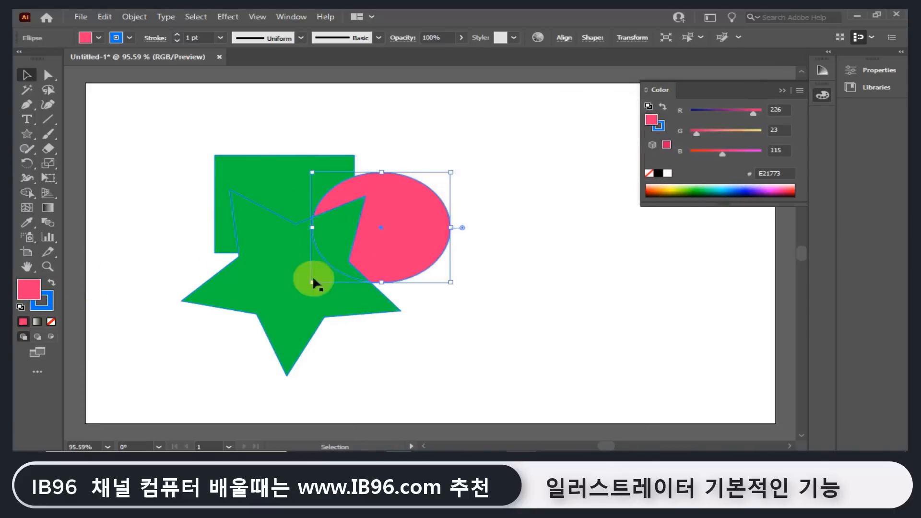
Change the star's fill to the blue 17A4E2 and deselect it.
{"action": "left_click", "coordinate": [263, 288]}
{"action": "double_click", "coordinate": [29, 289]}
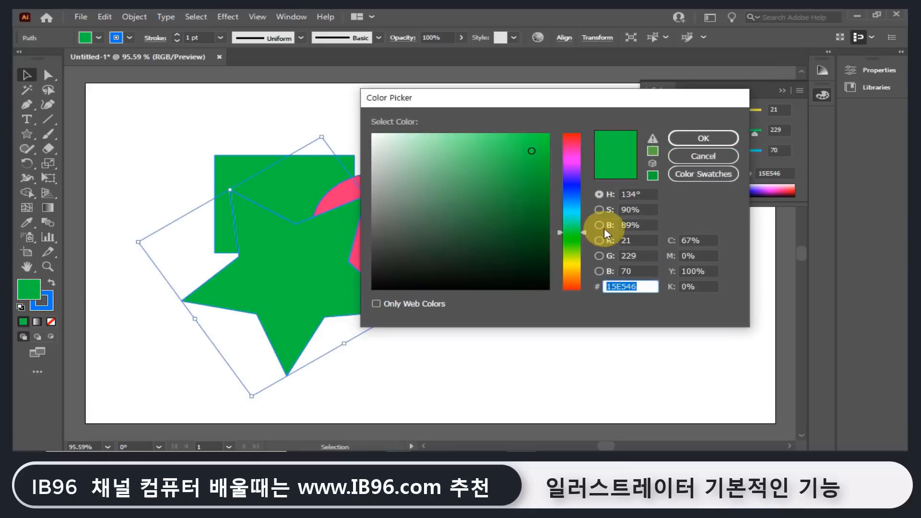
{"action": "left_click", "coordinate": [573, 202]}
{"action": "left_click", "coordinate": [686, 139]}
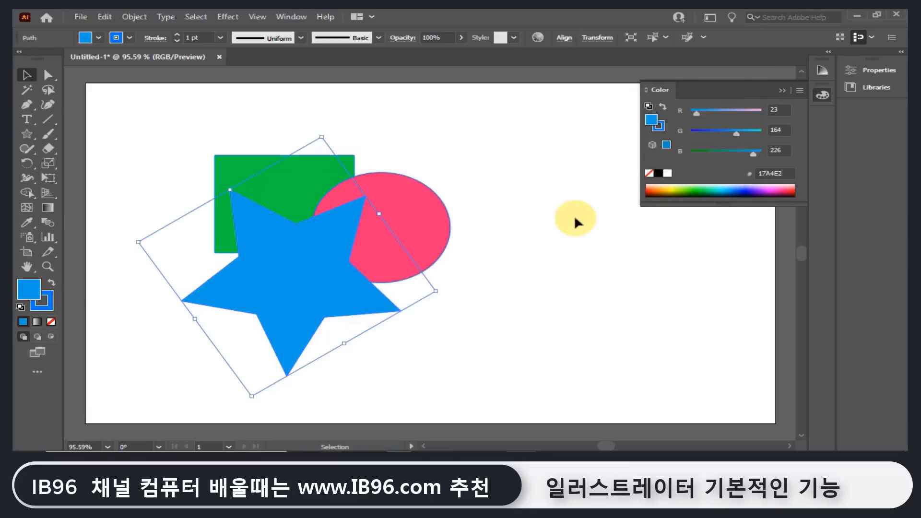
{"action": "left_click", "coordinate": [573, 214]}
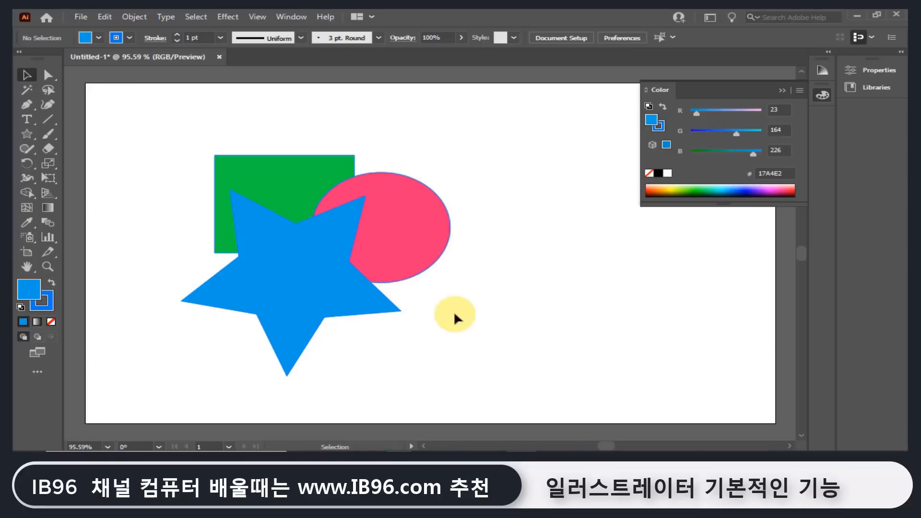
Remove the star's stroke and move the star slightly to the right and down.
{"action": "left_click", "coordinate": [255, 278]}
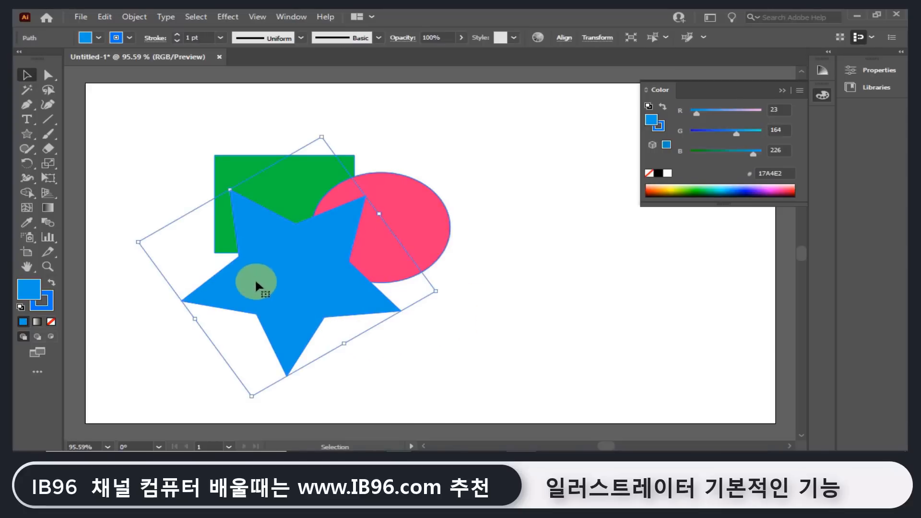
{"action": "left_click", "coordinate": [50, 307]}
{"action": "left_click", "coordinate": [51, 321]}
{"action": "left_click", "coordinate": [245, 321]}
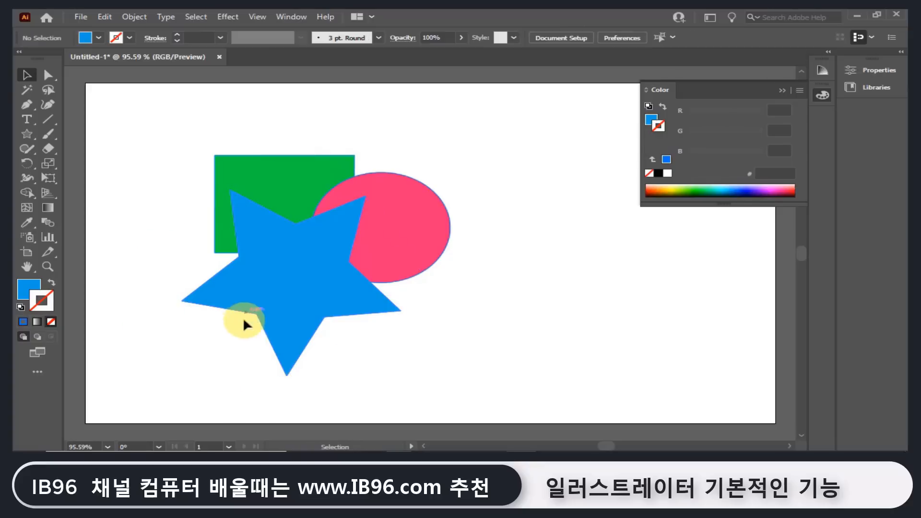
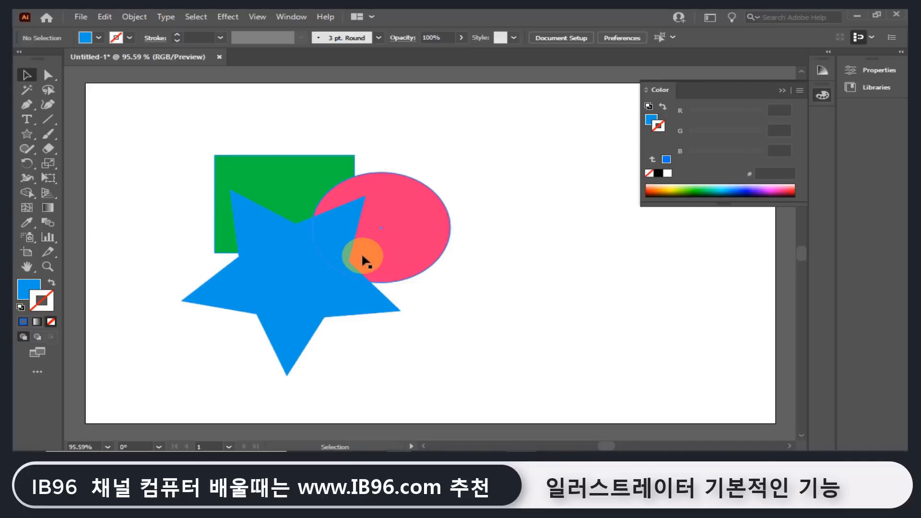
{"action": "left_click_drag", "start_coordinate": [286, 287], "coordinate": [330, 294]}
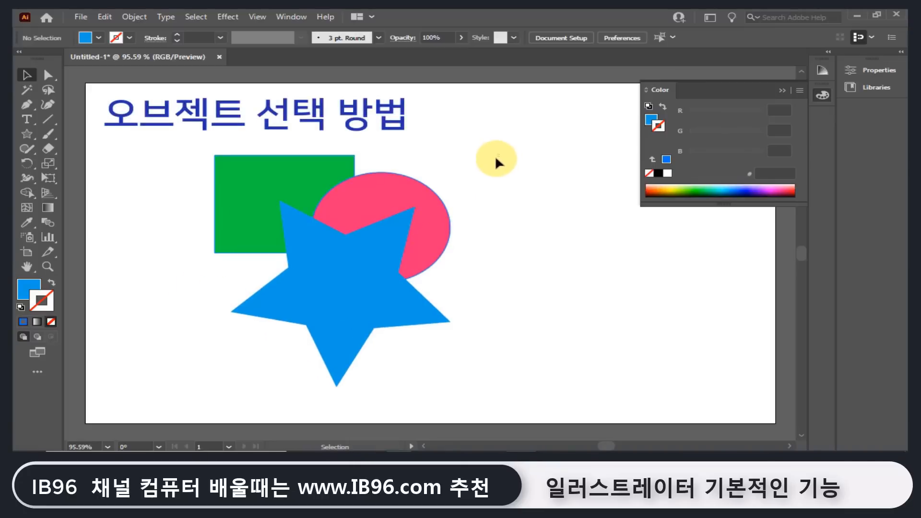
Marquee-select the ellipse alone, clear the selection, and marquee-select the rectangle, ellipse and star together.
{"action": "left_click_drag", "start_coordinate": [499, 154], "coordinate": [432, 219]}
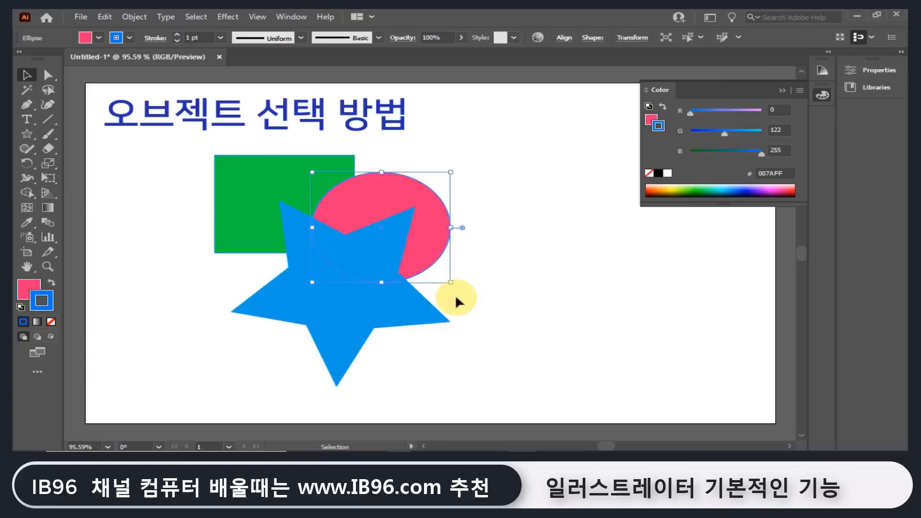
{"action": "left_click", "coordinate": [551, 136]}
{"action": "left_click_drag", "start_coordinate": [551, 139], "coordinate": [316, 254]}
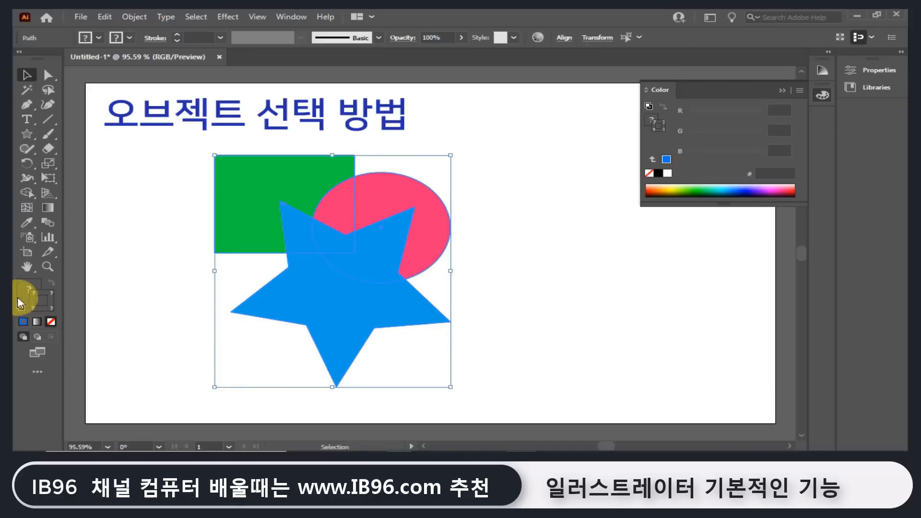
{"action": "left_click", "coordinate": [27, 288]}
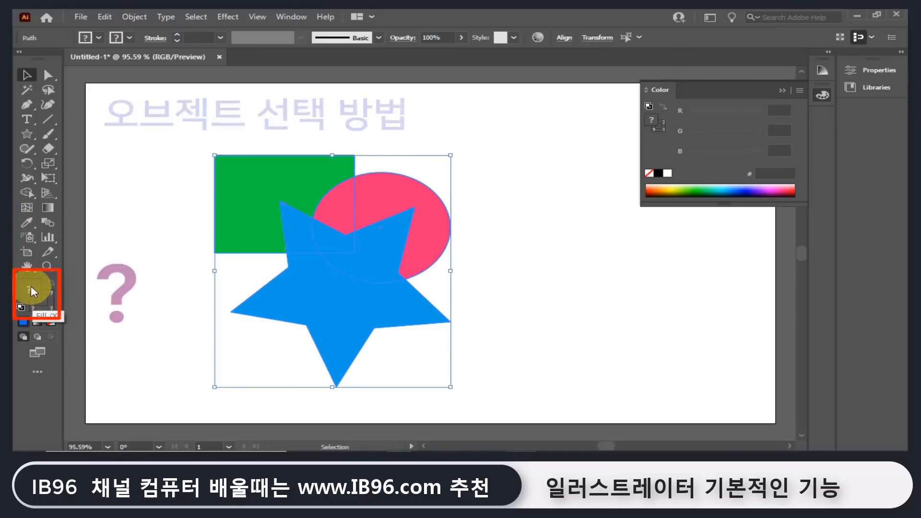
{"action": "left_click", "coordinate": [302, 195]}
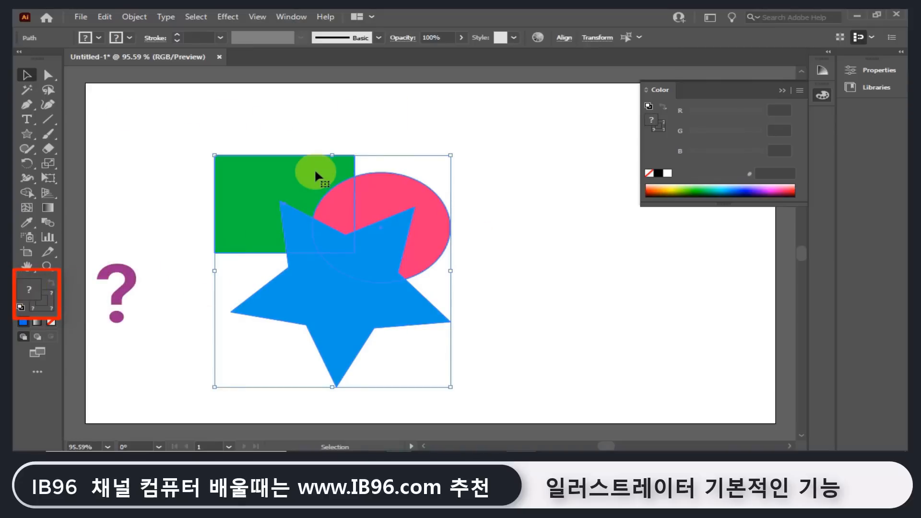
{"action": "left_click_drag", "start_coordinate": [550, 106], "coordinate": [299, 270]}
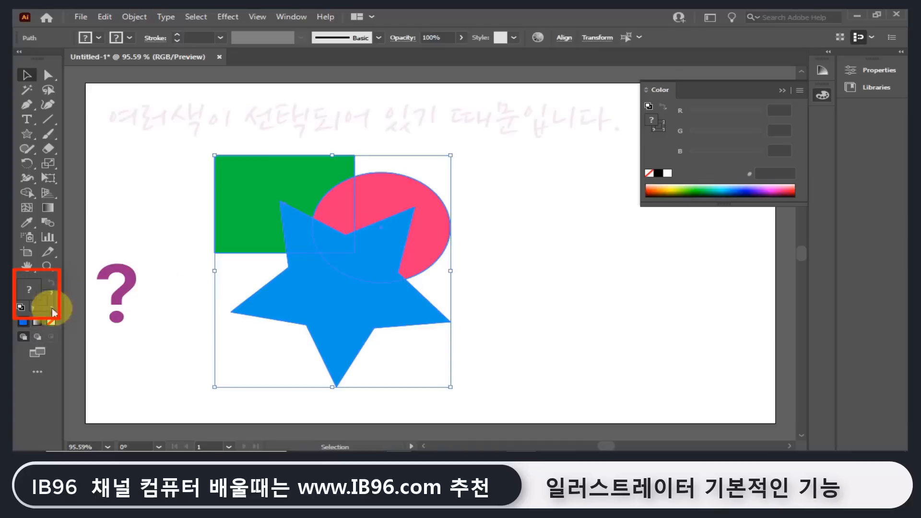
Set the fill of all three selected shapes to the mustard yellow C1B51B, deselect them, and select them all again.
{"action": "double_click", "coordinate": [27, 286]}
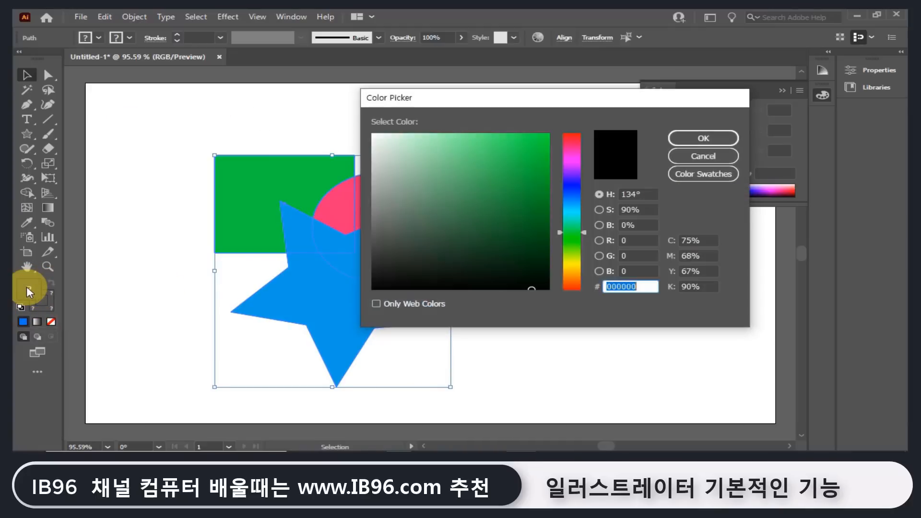
{"action": "left_click", "coordinate": [568, 273]}
{"action": "left_click_drag", "start_coordinate": [570, 278], "coordinate": [571, 267]}
{"action": "left_click_drag", "start_coordinate": [510, 170], "coordinate": [524, 171]}
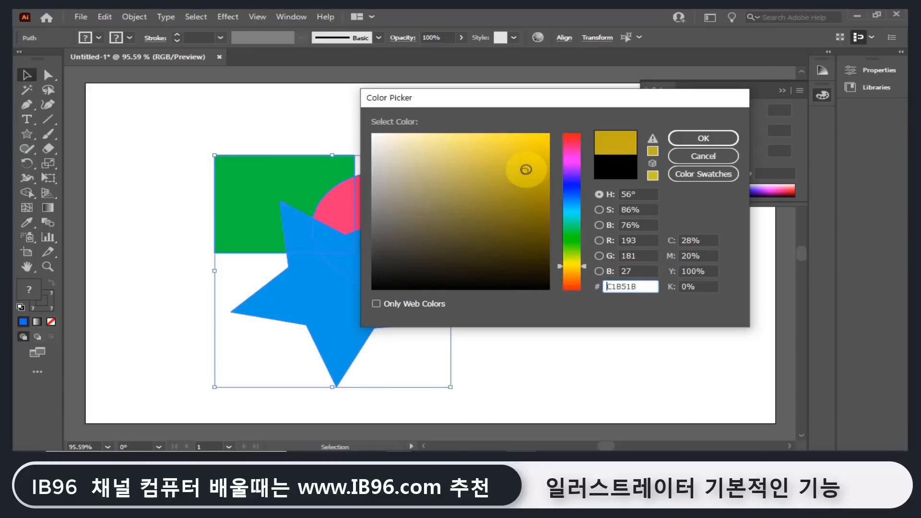
{"action": "left_click", "coordinate": [704, 159]}
{"action": "left_click", "coordinate": [711, 139]}
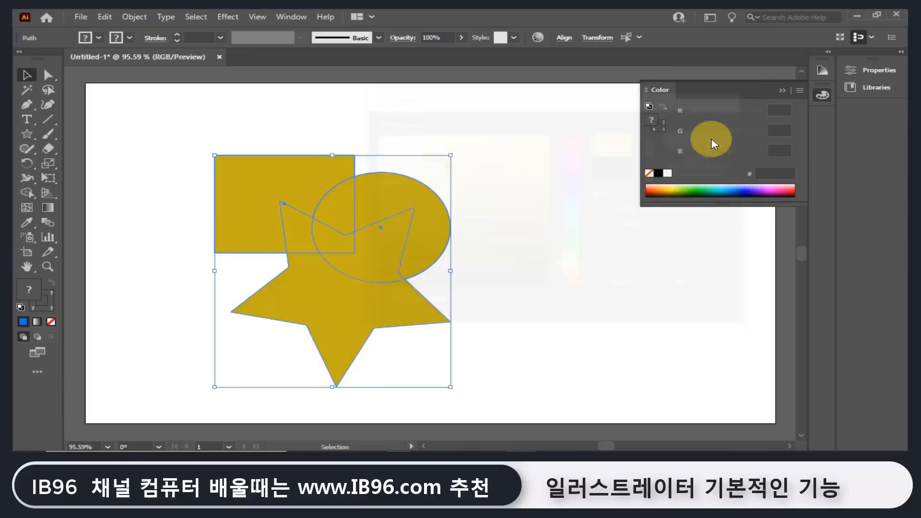
{"action": "left_click", "coordinate": [525, 213]}
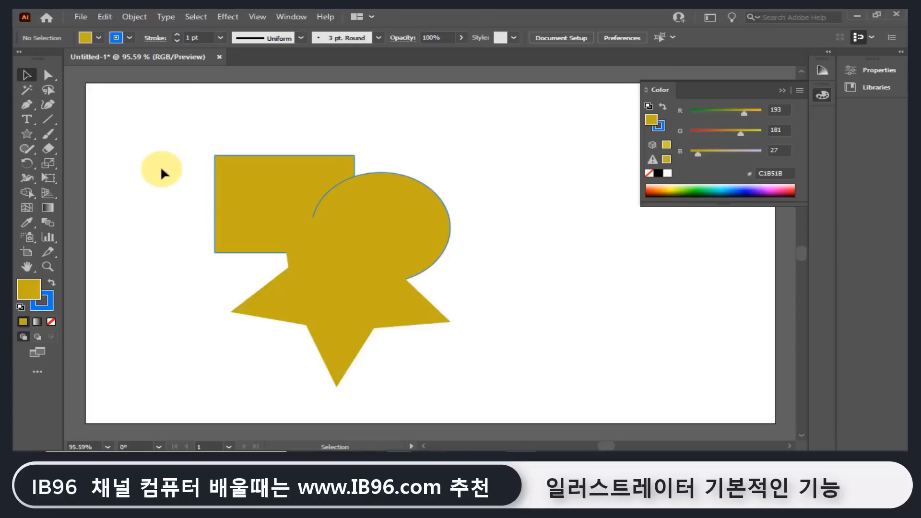
{"action": "left_click", "coordinate": [387, 246]}
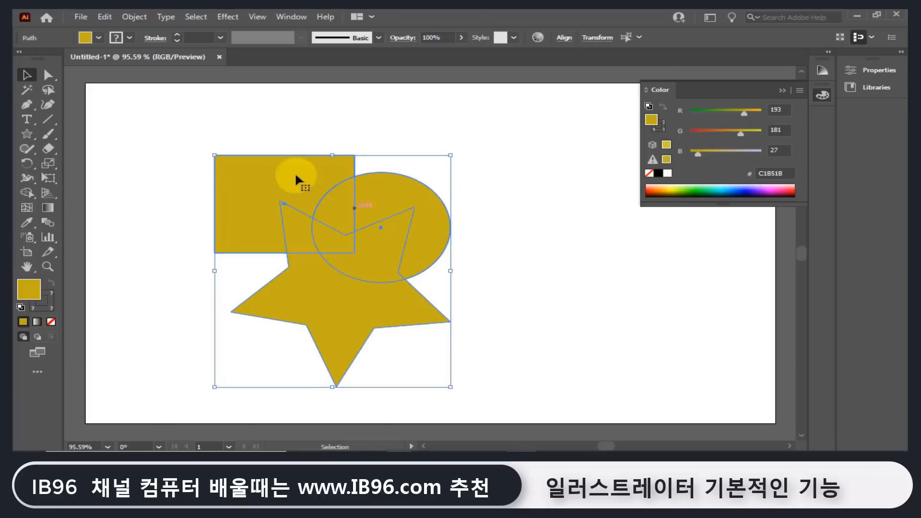
{"action": "left_click_drag", "start_coordinate": [242, 115], "coordinate": [486, 296]}
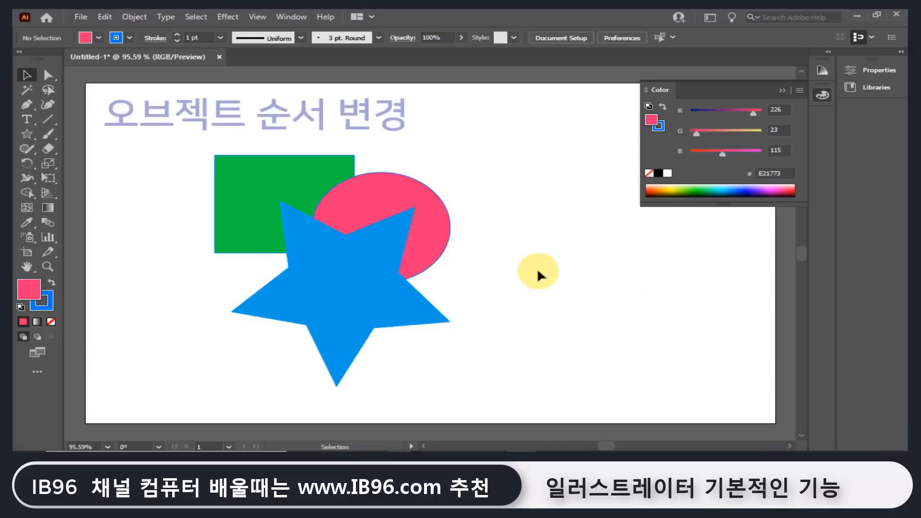
Select the star and the pink ellipse in turn, and move the ellipse slightly up and to the right behind the star.
{"action": "left_click", "coordinate": [377, 190]}
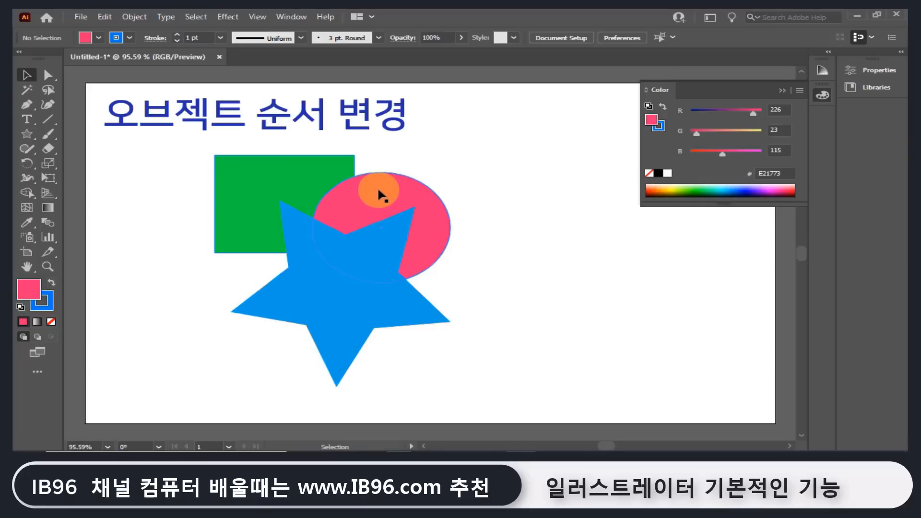
{"action": "left_click", "coordinate": [304, 287]}
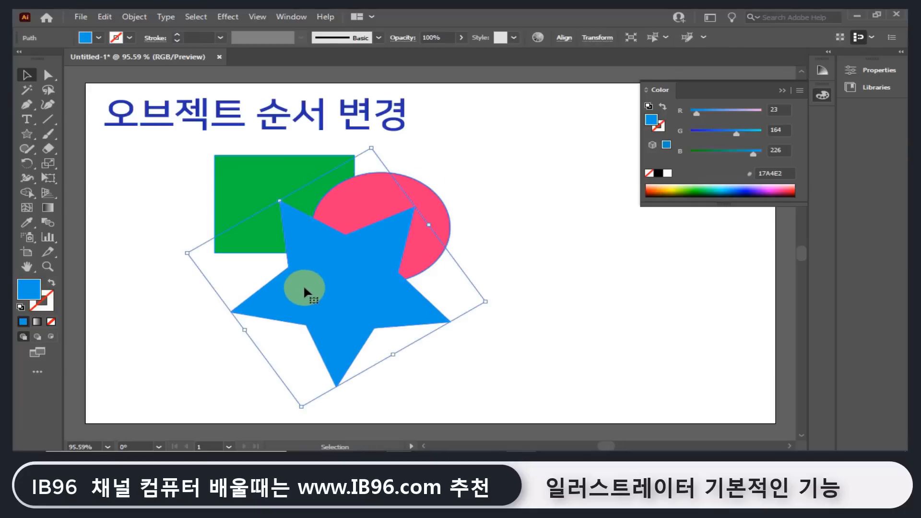
{"action": "left_click", "coordinate": [372, 188]}
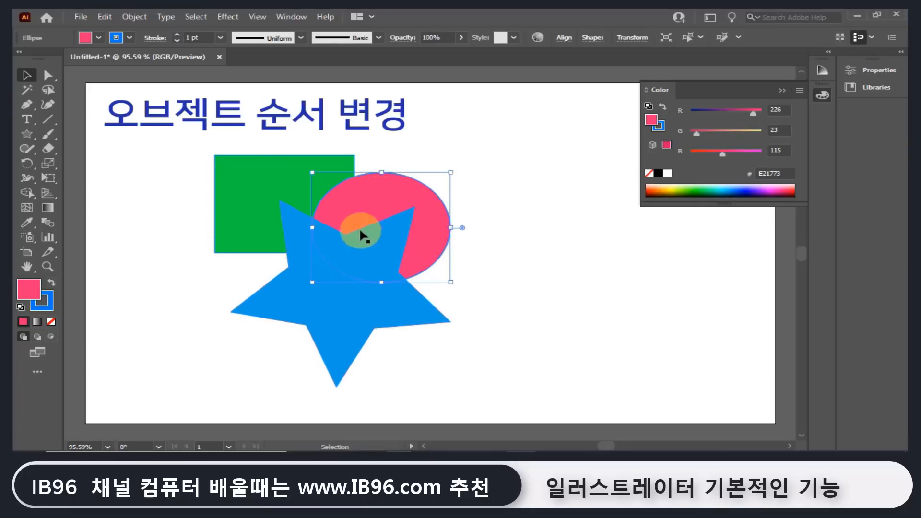
{"action": "left_click_drag", "start_coordinate": [387, 194], "coordinate": [461, 234]}
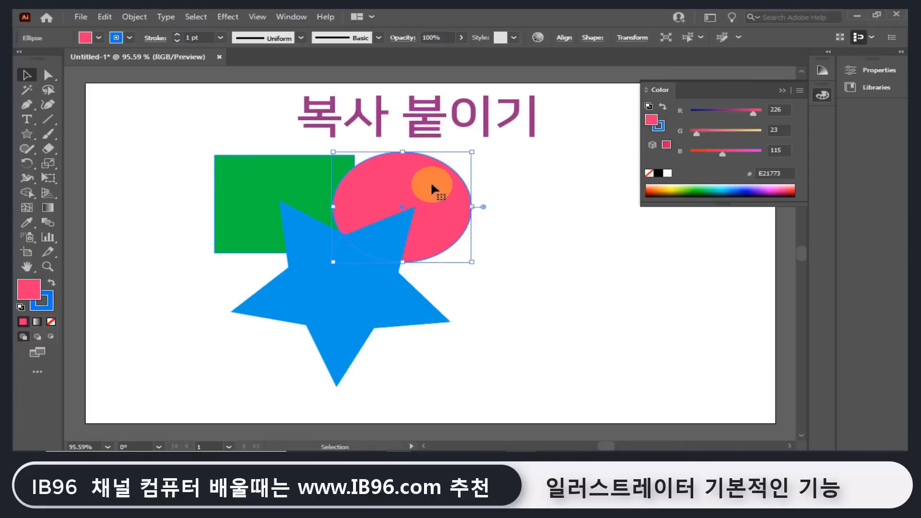
Paste a copy of the pink ellipse over the star's lower-left part and delete the original ellipse.
{"action": "key", "text": "ctrl+c"}
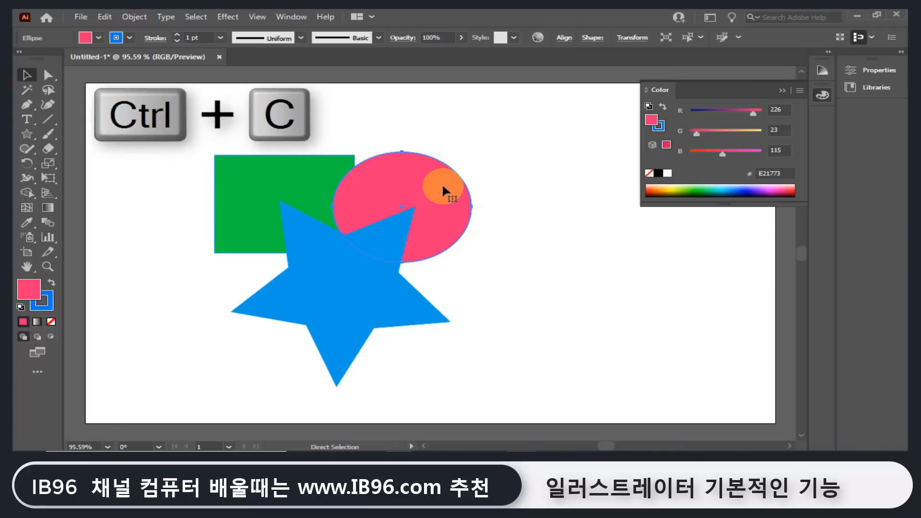
{"action": "key", "text": "ctrl+v"}
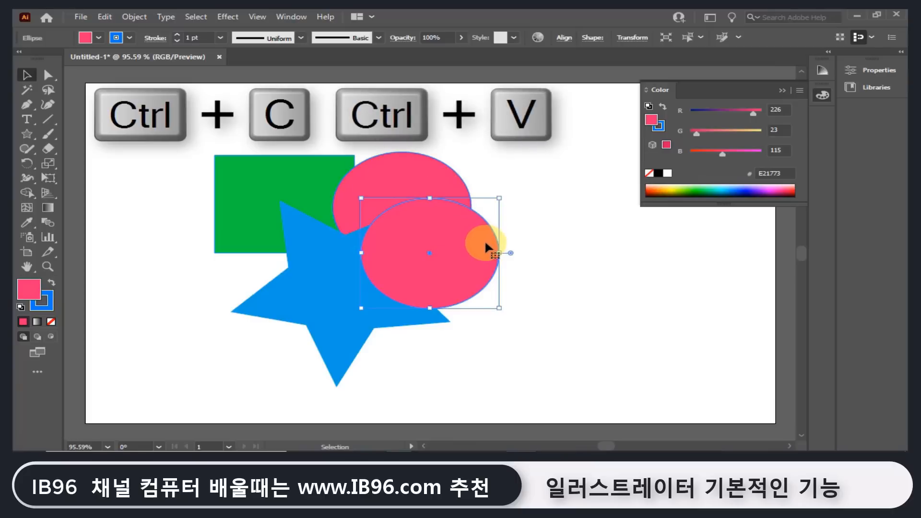
{"action": "left_click_drag", "start_coordinate": [486, 245], "coordinate": [341, 284]}
{"action": "left_click", "coordinate": [466, 201]}
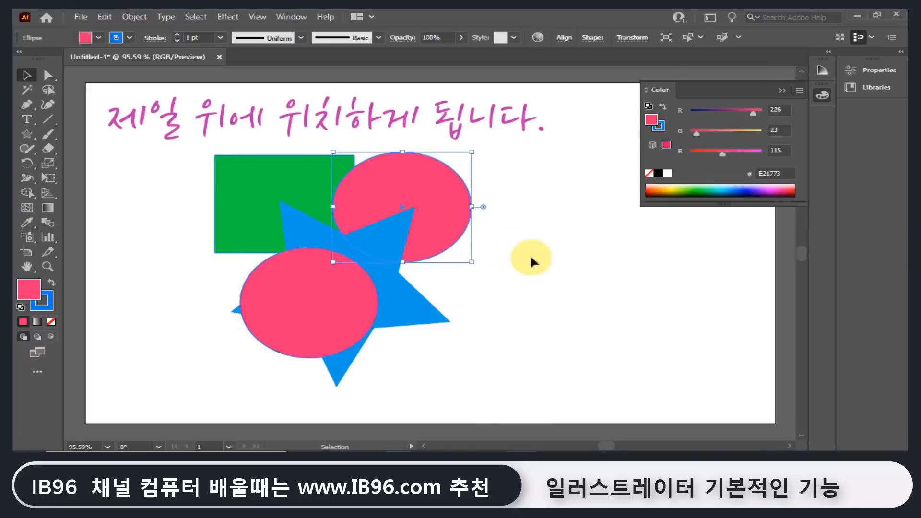
{"action": "key", "text": "Delete"}
Cut and paste the green rectangle so it covers part of the ellipse and star, and move all three shapes up together.
{"action": "left_click", "coordinate": [326, 174]}
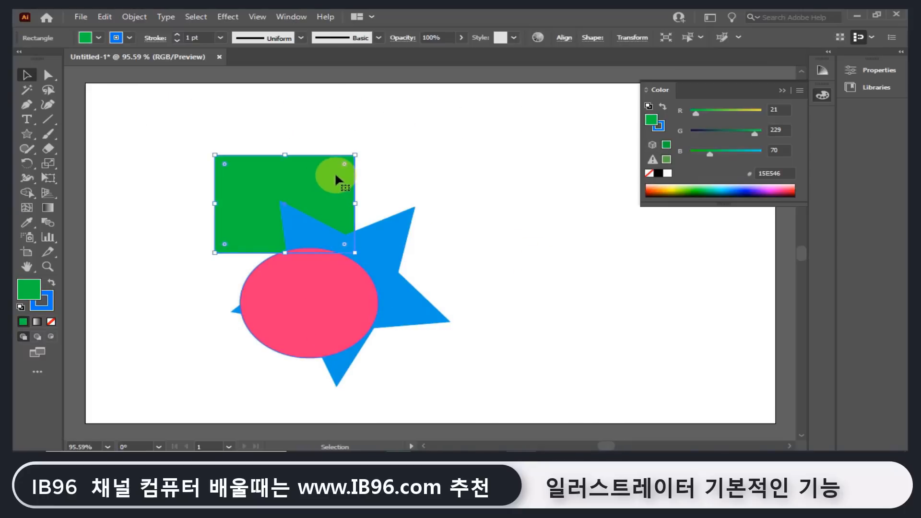
{"action": "left_click_drag", "start_coordinate": [305, 157], "coordinate": [333, 164]}
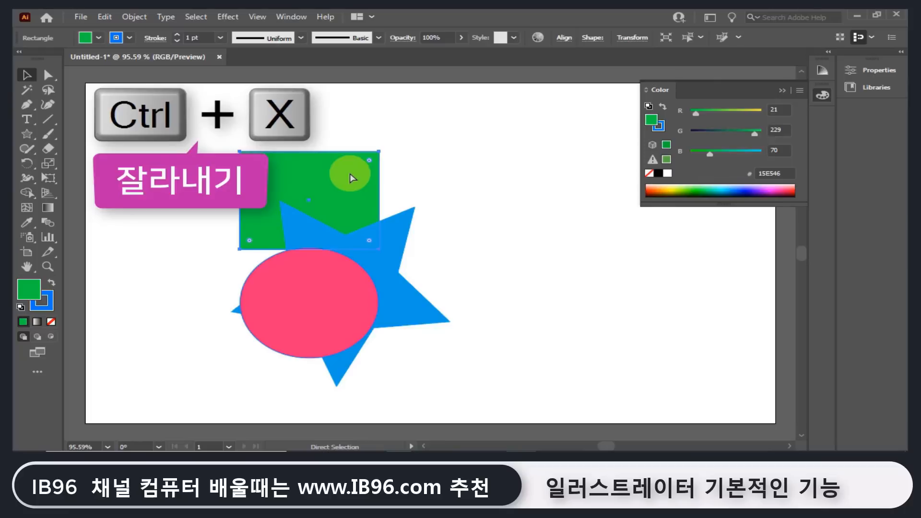
{"action": "key", "text": "ctrl+x"}
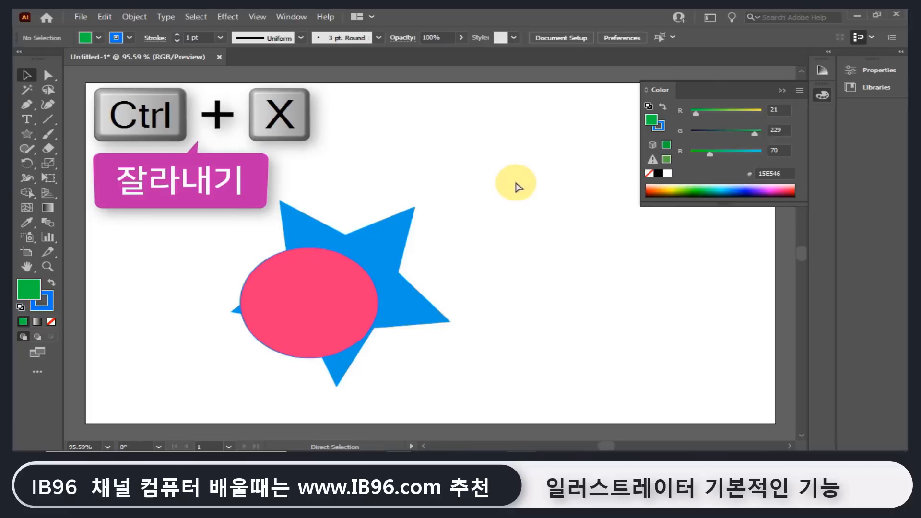
{"action": "key", "text": "ctrl+v"}
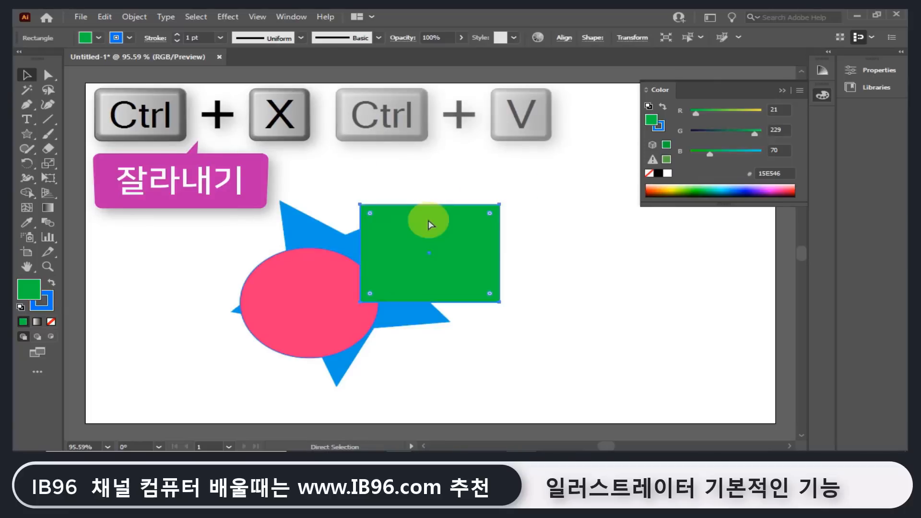
{"action": "left_click_drag", "start_coordinate": [448, 245], "coordinate": [396, 309]}
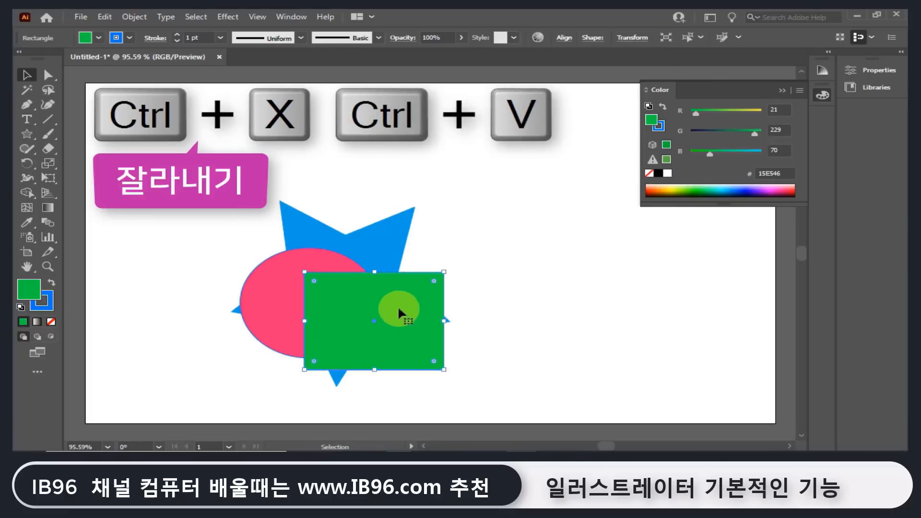
{"action": "left_click_drag", "start_coordinate": [366, 226], "coordinate": [425, 223]}
{"action": "left_click", "coordinate": [526, 300]}
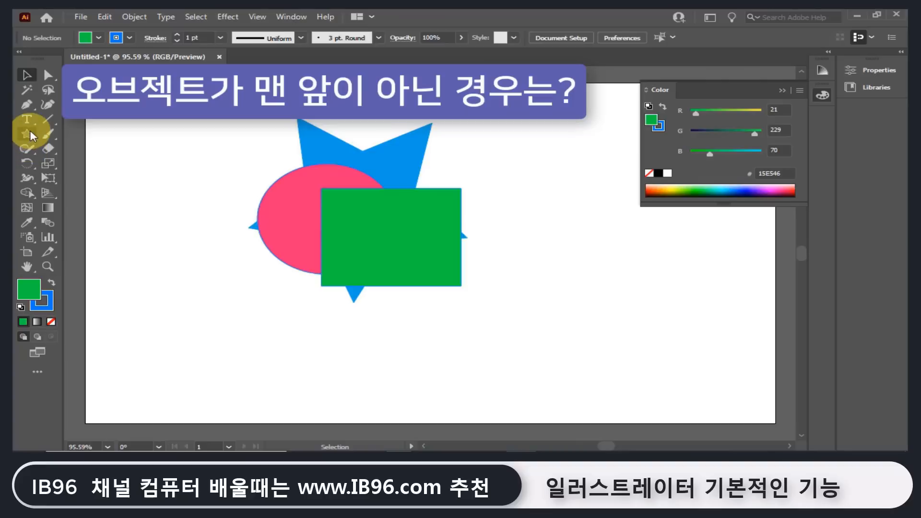
Draw a purple AF17E2 rounded rectangle and an orange E08119 hexagon overlapping the lower part of the stack, and move the hexagon down-left.
{"action": "left_click_drag", "start_coordinate": [27, 134], "coordinate": [96, 154]}
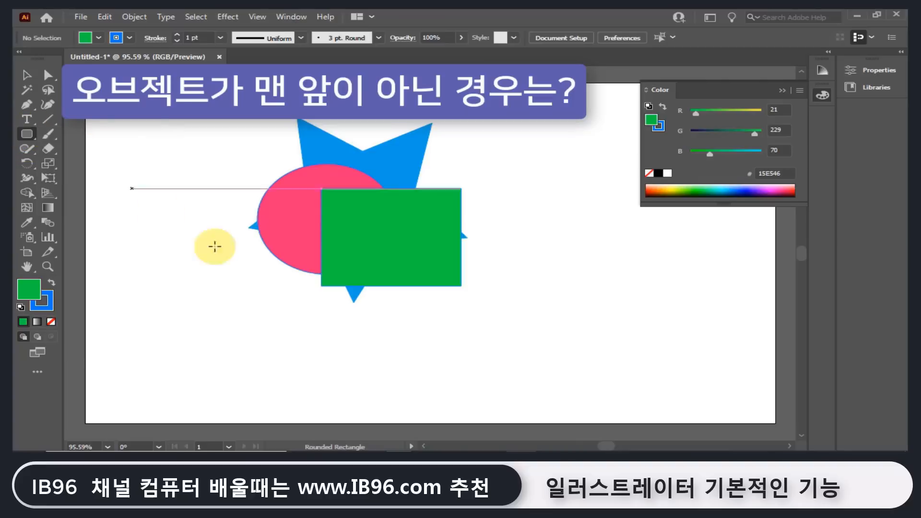
{"action": "mouse_move", "coordinate": [237, 243]}
{"action": "left_mouse_down"}
{"action": "mouse_move", "coordinate": [376, 311]}
{"action": "mouse_move", "coordinate": [386, 328]}
{"action": "left_mouse_up"}
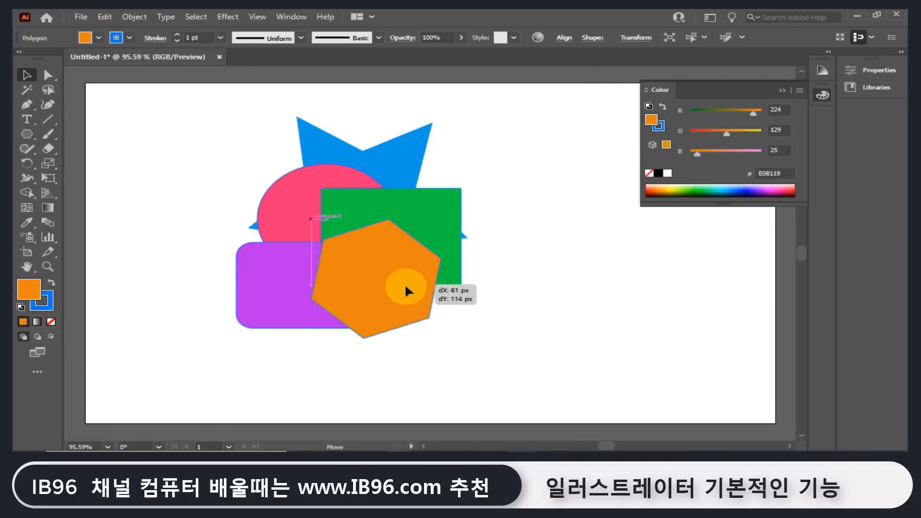
{"action": "left_click_drag", "start_coordinate": [411, 290], "coordinate": [381, 316]}
{"action": "left_click", "coordinate": [434, 360]}
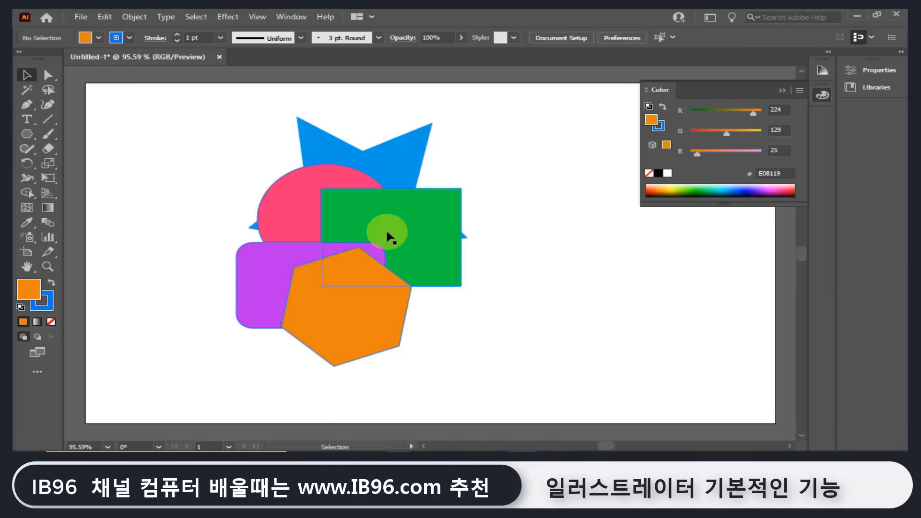
Select the orange hexagon, pink ellipse and green rectangle in turn to examine their stacking order.
{"action": "left_click", "coordinate": [358, 285]}
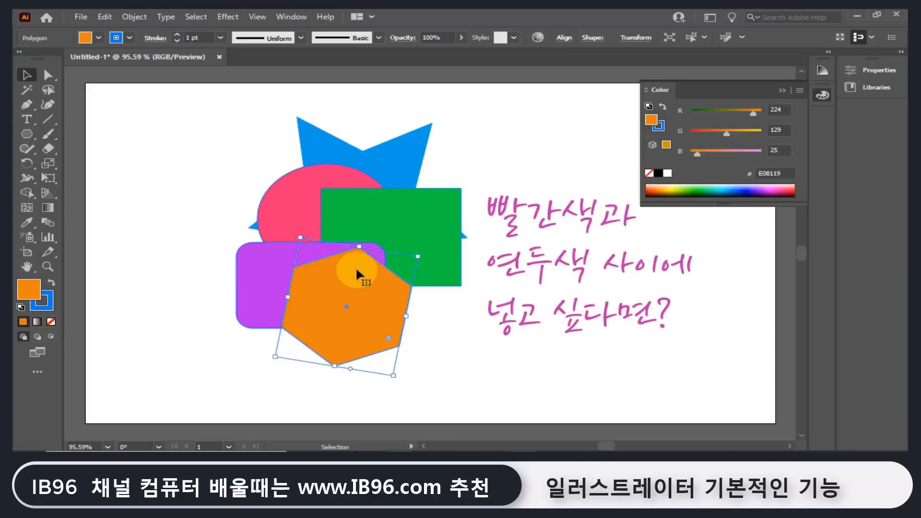
{"action": "left_click", "coordinate": [345, 180]}
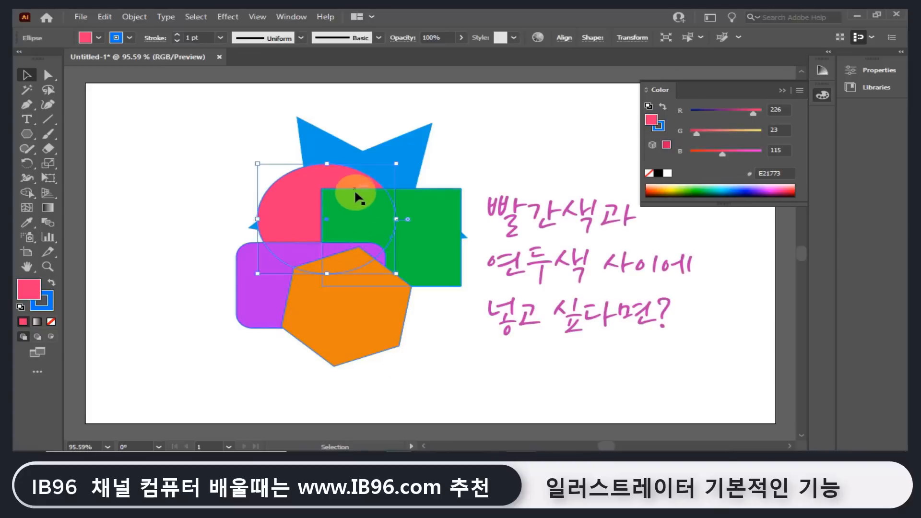
{"action": "left_click", "coordinate": [356, 182]}
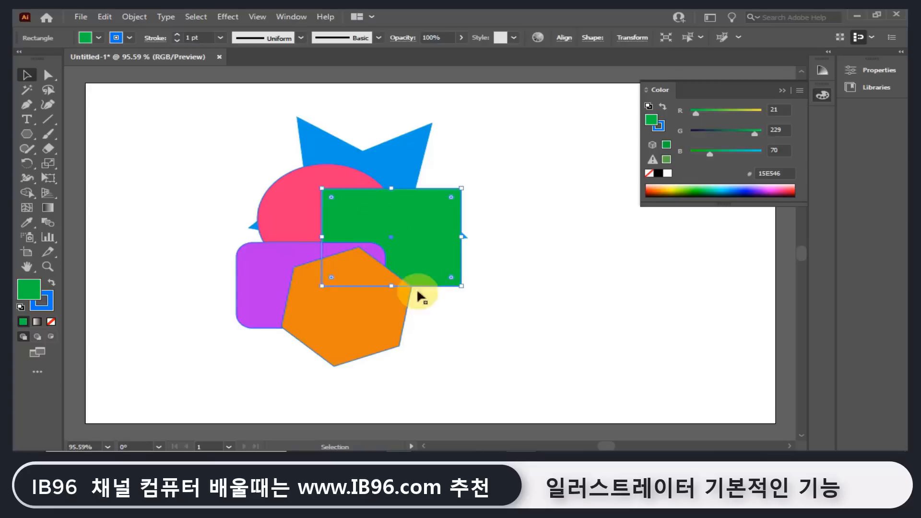
{"action": "left_click", "coordinate": [607, 329]}
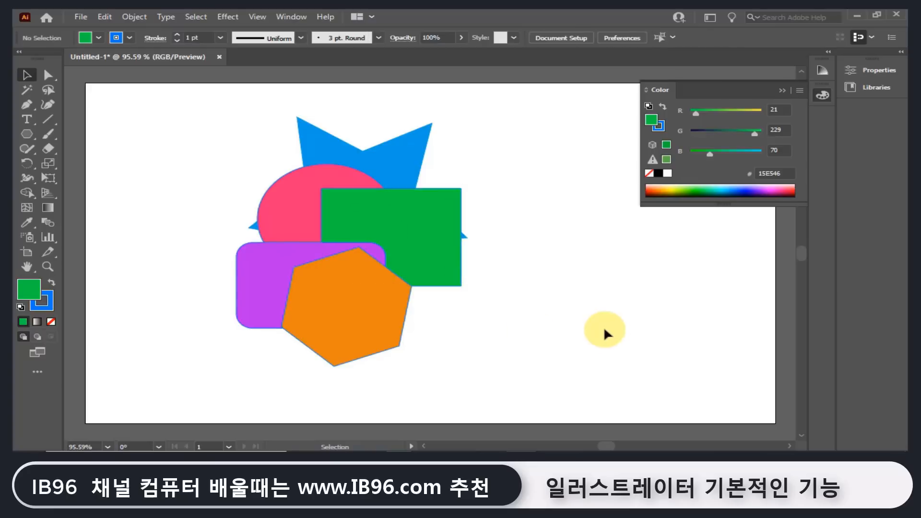
{"action": "left_click", "coordinate": [304, 191]}
{"action": "left_click", "coordinate": [361, 298]}
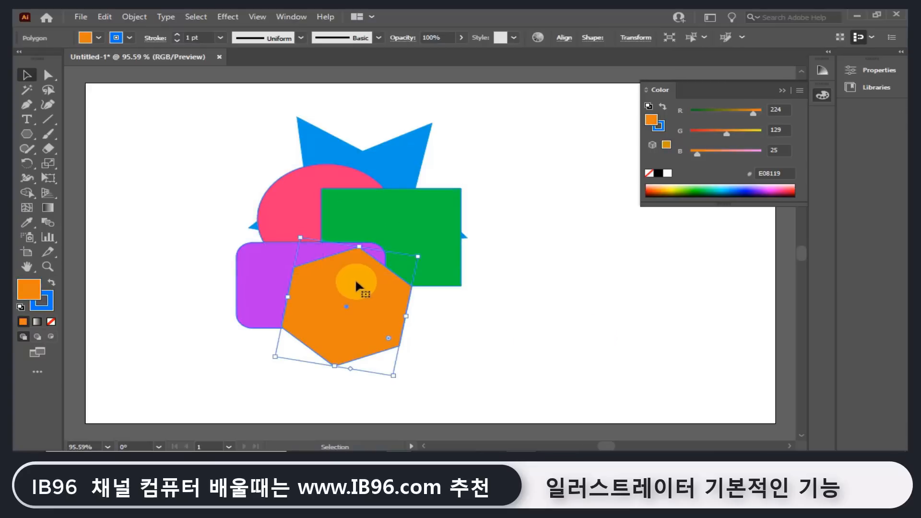
Cut the green and purple rectangles together, paste them in front of the orange hexagon, and arrange the purple one over the green one's lower-left corner.
{"action": "left_click", "coordinate": [371, 215]}
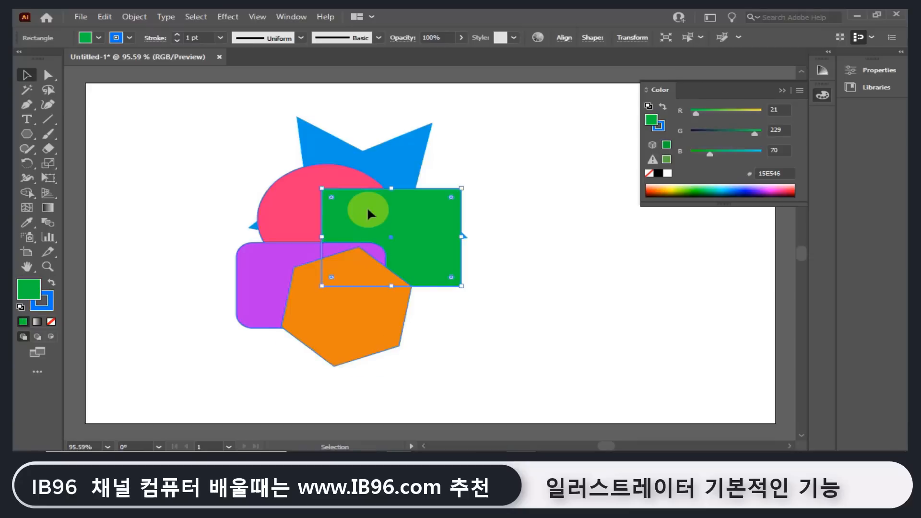
{"action": "left_click", "coordinate": [255, 262], "text": "shift"}
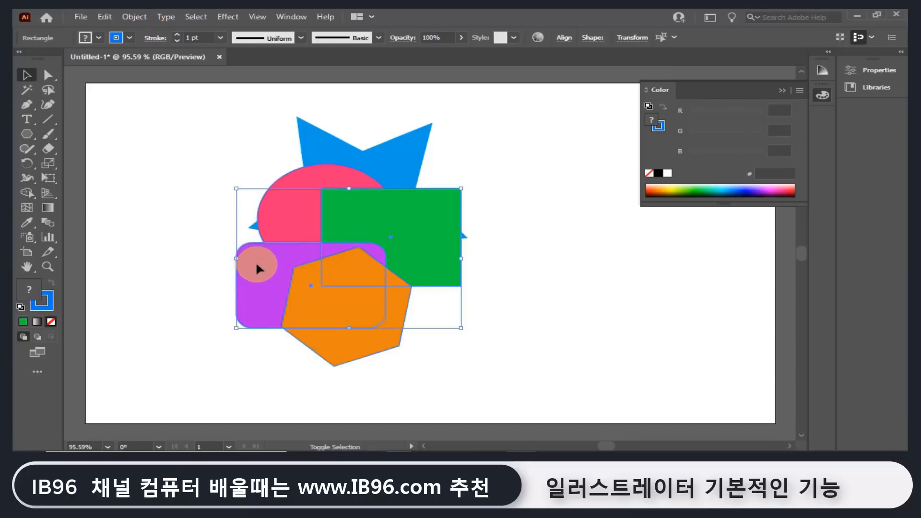
{"action": "key", "text": "Delete"}
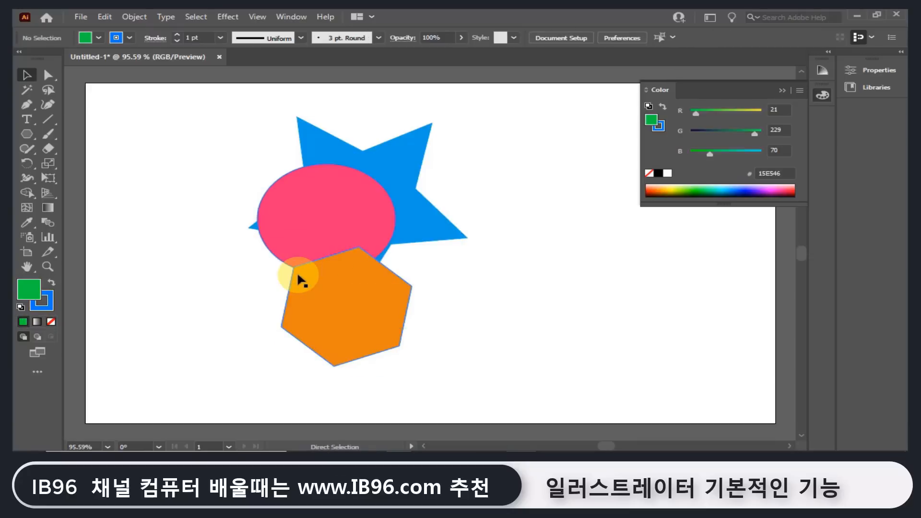
{"action": "key", "text": "ctrl+z"}
{"action": "left_click_drag", "start_coordinate": [504, 234], "coordinate": [410, 263]}
{"action": "left_click", "coordinate": [397, 301], "text": "shift"}
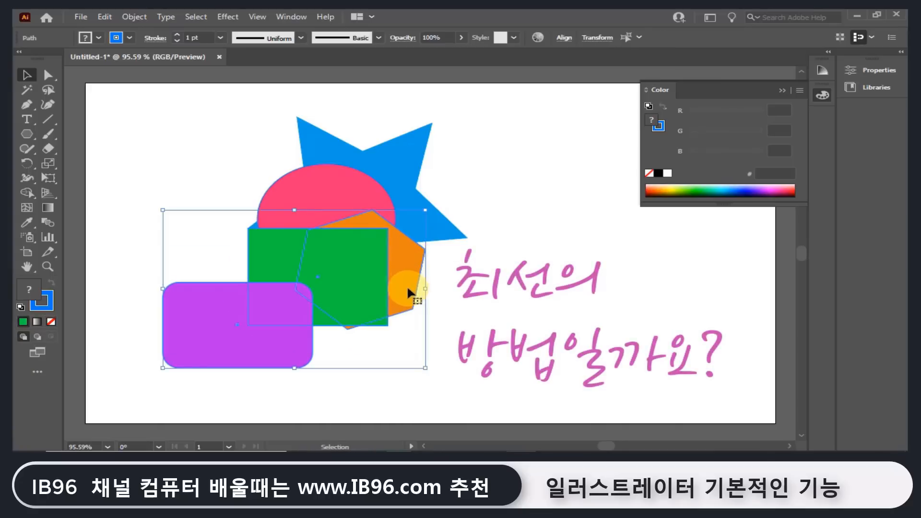
{"action": "left_click_drag", "start_coordinate": [299, 346], "coordinate": [321, 330]}
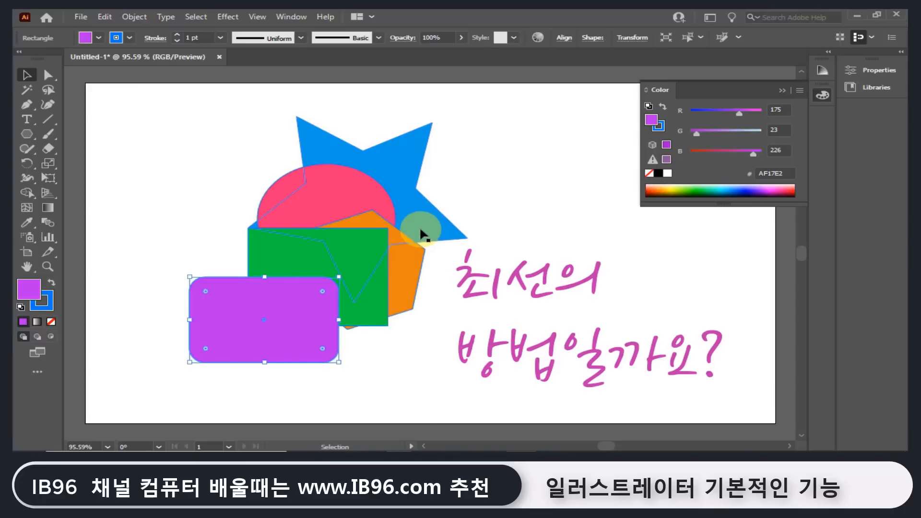
{"action": "left_click", "coordinate": [477, 323]}
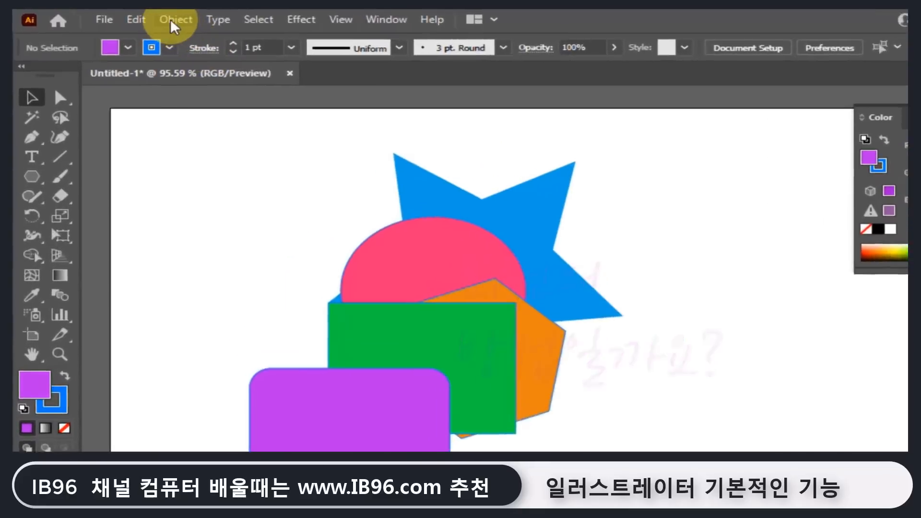
Apply Bring to Front to the purple rounded rectangle and move it up over the pink ellipse.
{"action": "left_click", "coordinate": [135, 17]}
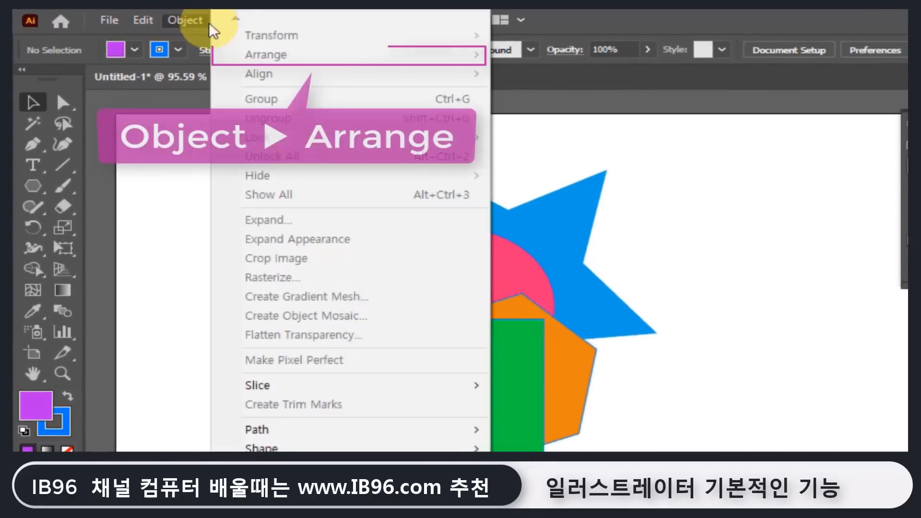
{"action": "mouse_move", "coordinate": [293, 60]}
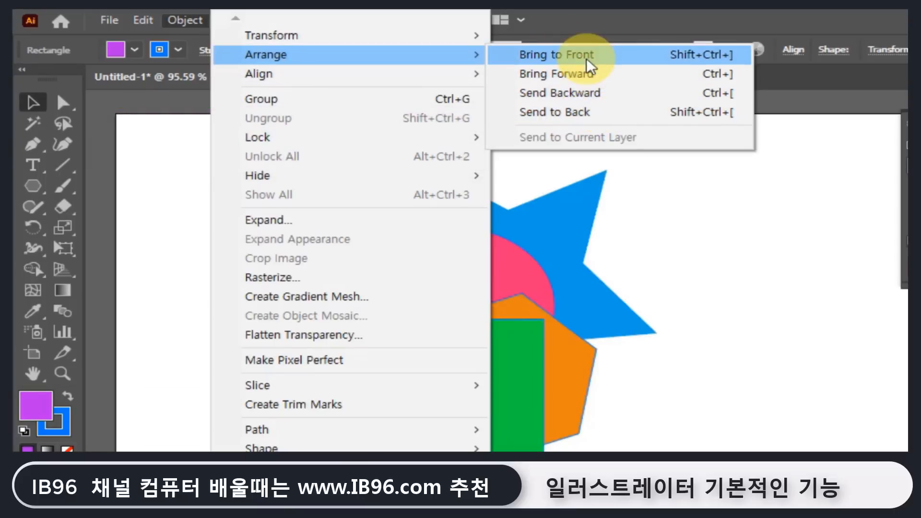
{"action": "left_click", "coordinate": [572, 61]}
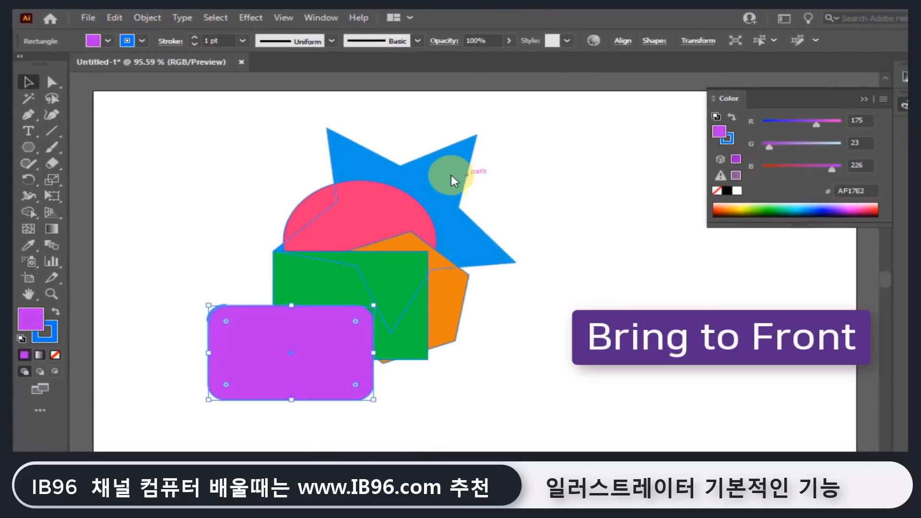
{"action": "left_click", "coordinate": [389, 209]}
{"action": "left_click", "coordinate": [389, 263]}
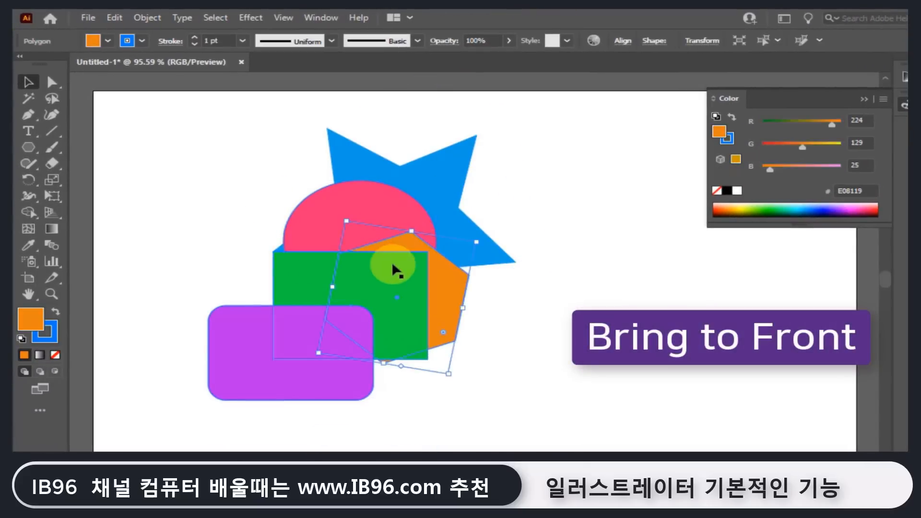
{"action": "left_click_drag", "start_coordinate": [221, 331], "coordinate": [218, 235]}
Bring the pink ellipse to the front of all shapes and move it slightly down.
{"action": "left_click", "coordinate": [407, 215]}
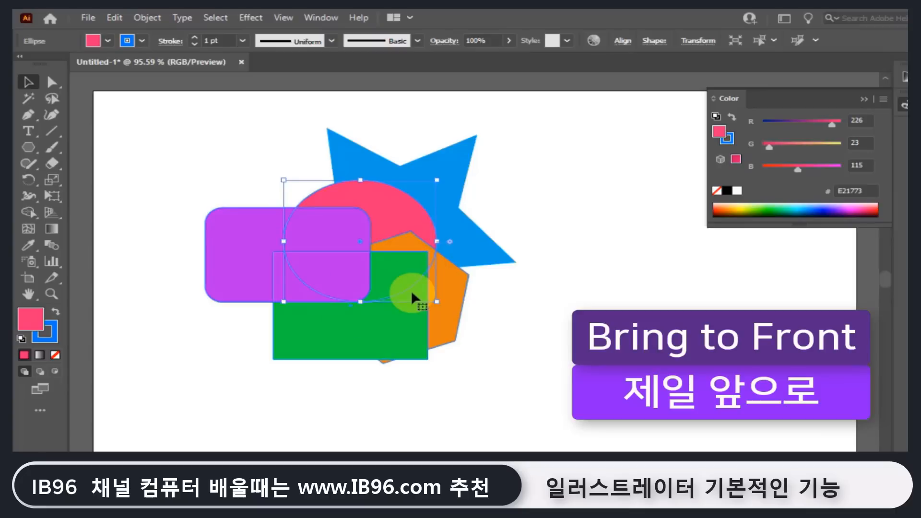
{"action": "left_click", "coordinate": [147, 18]}
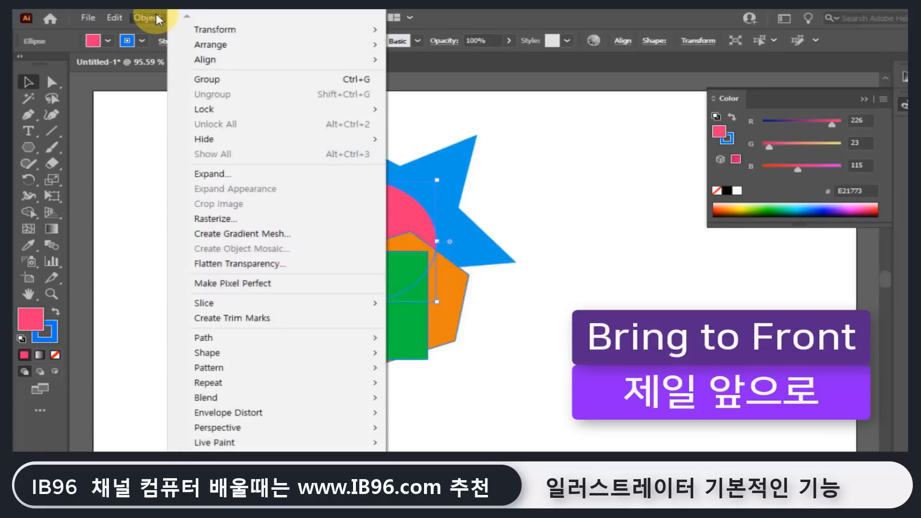
{"action": "mouse_move", "coordinate": [226, 45]}
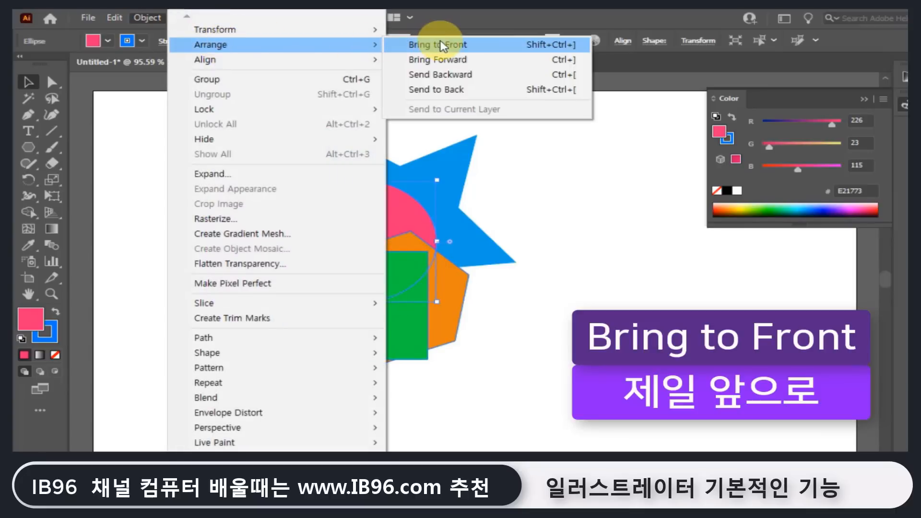
{"action": "left_click", "coordinate": [442, 45]}
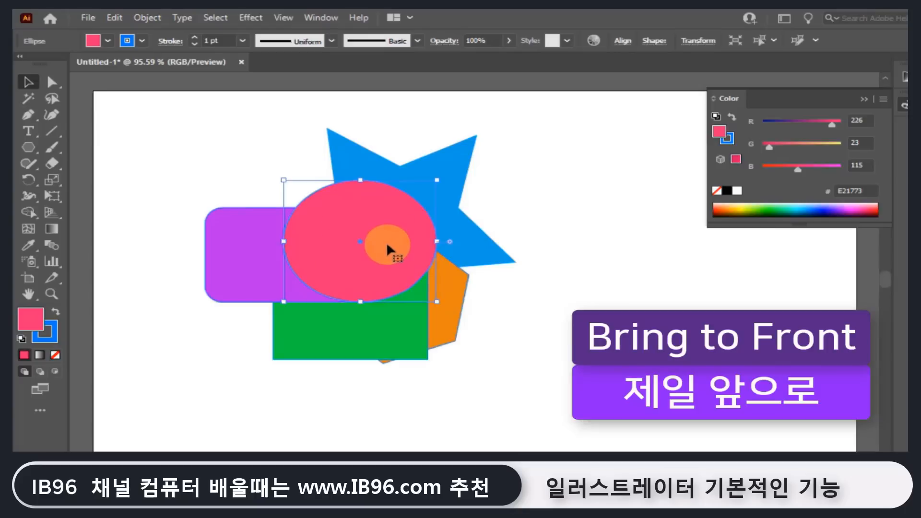
{"action": "left_click_drag", "start_coordinate": [388, 249], "coordinate": [393, 263]}
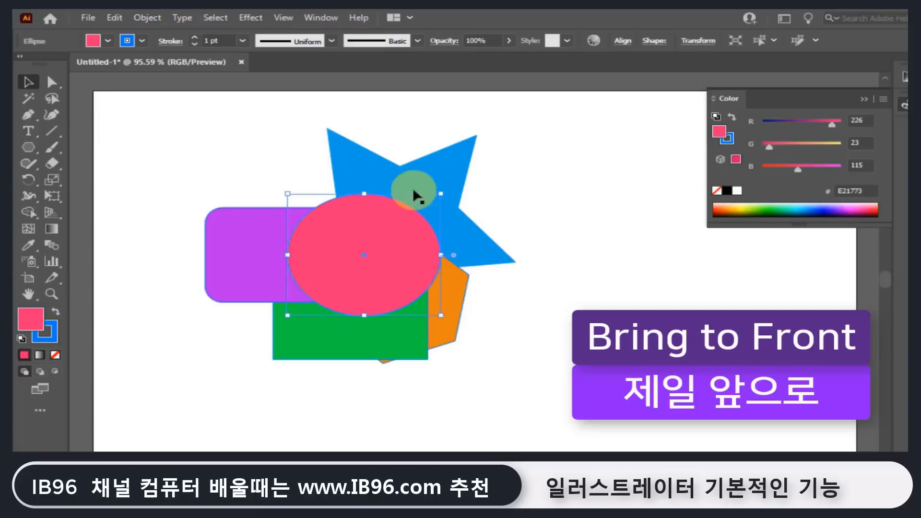
Bring the blue star to the front and move it down-left over the ellipse and both rectangles.
{"action": "left_click", "coordinate": [447, 163]}
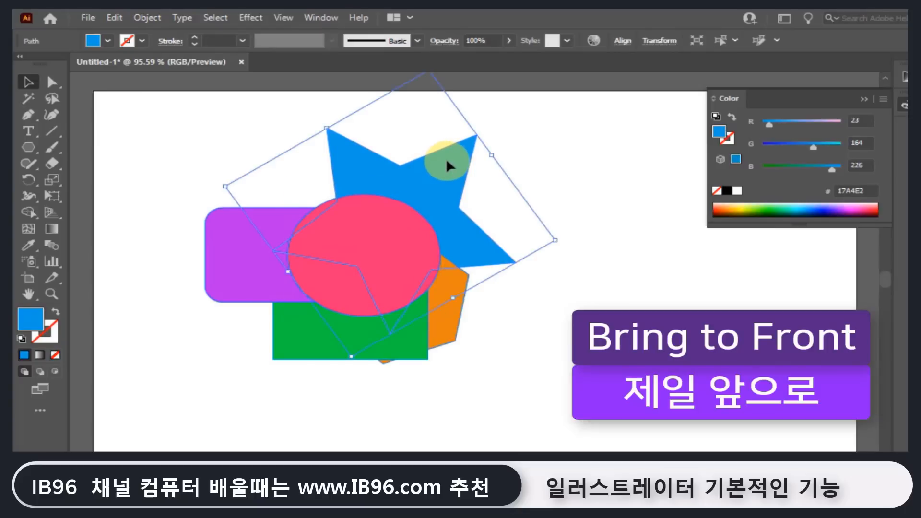
{"action": "left_click", "coordinate": [140, 19]}
{"action": "mouse_move", "coordinate": [366, 43]}
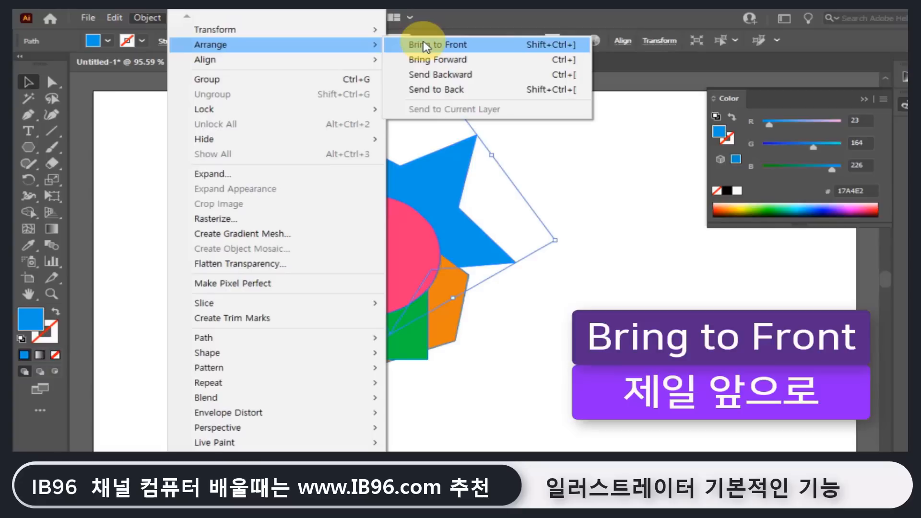
{"action": "left_click", "coordinate": [424, 45]}
{"action": "left_click_drag", "start_coordinate": [425, 214], "coordinate": [253, 240]}
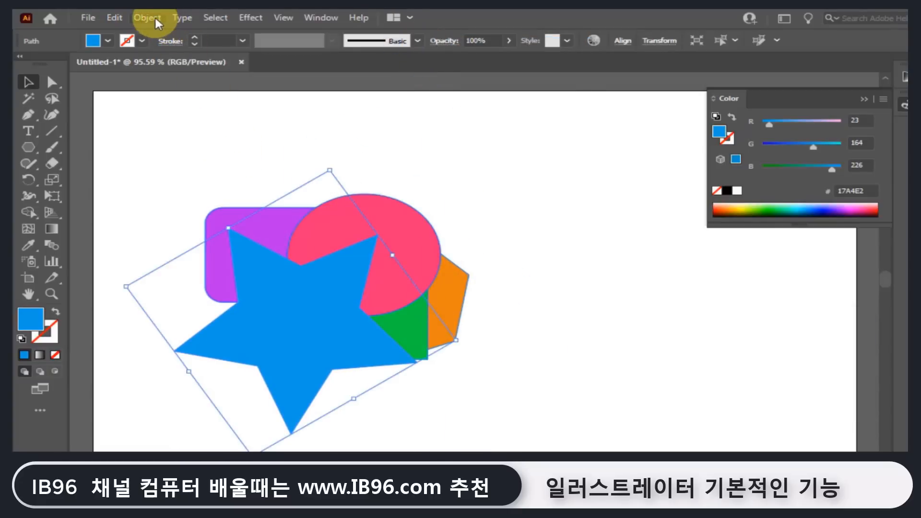
{"action": "left_click", "coordinate": [155, 19]}
{"action": "mouse_move", "coordinate": [215, 43]}
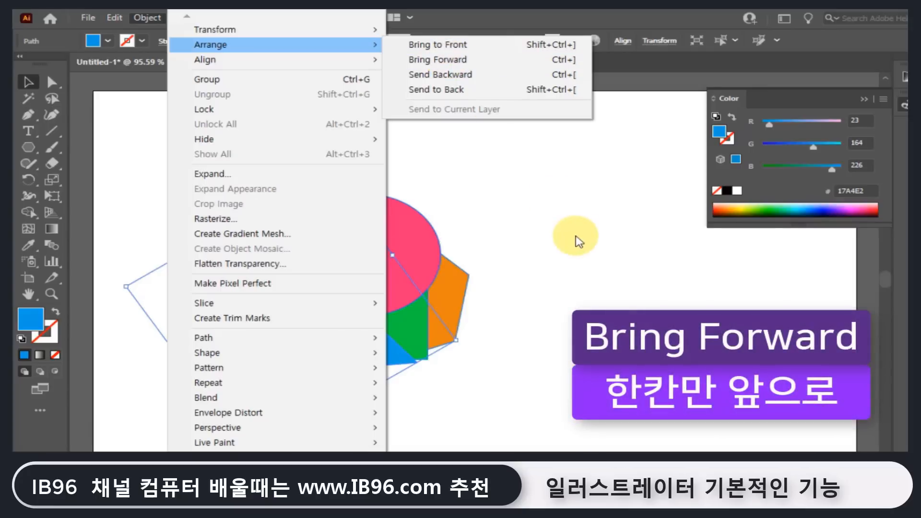
{"action": "left_click", "coordinate": [575, 226]}
Spread the stack out: move the hexagon up-right, the purple rectangle onto the green one, and the ellipse and star up-left.
{"action": "left_click_drag", "start_coordinate": [456, 296], "coordinate": [499, 220]}
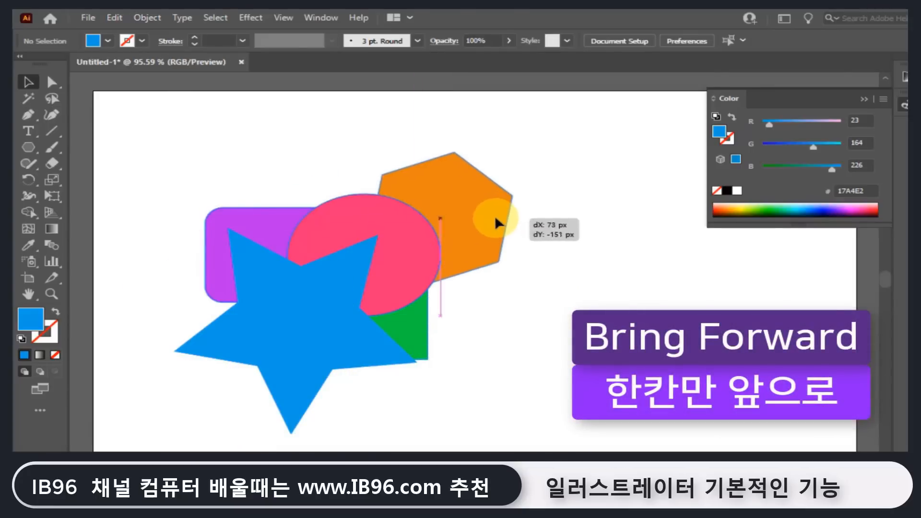
{"action": "left_click_drag", "start_coordinate": [286, 216], "coordinate": [383, 215]}
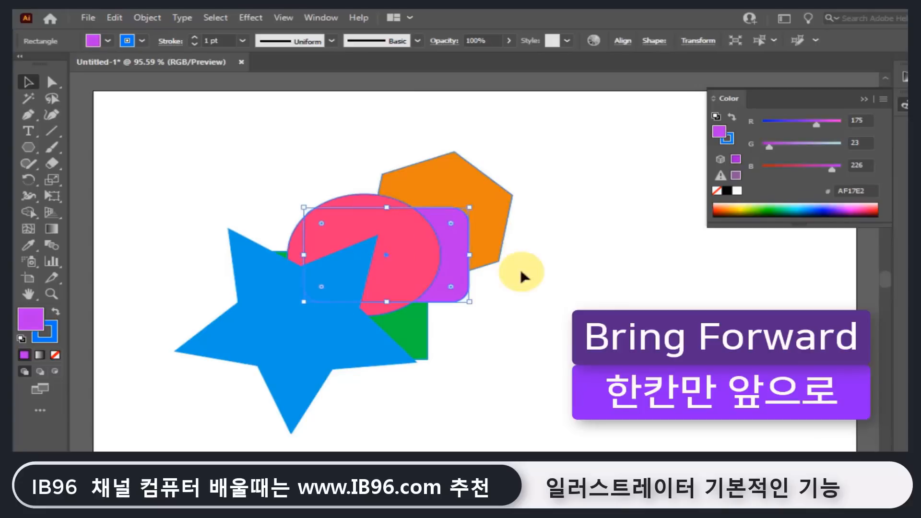
{"action": "left_click_drag", "start_coordinate": [438, 287], "coordinate": [376, 309]}
{"action": "left_click", "coordinate": [314, 288]}
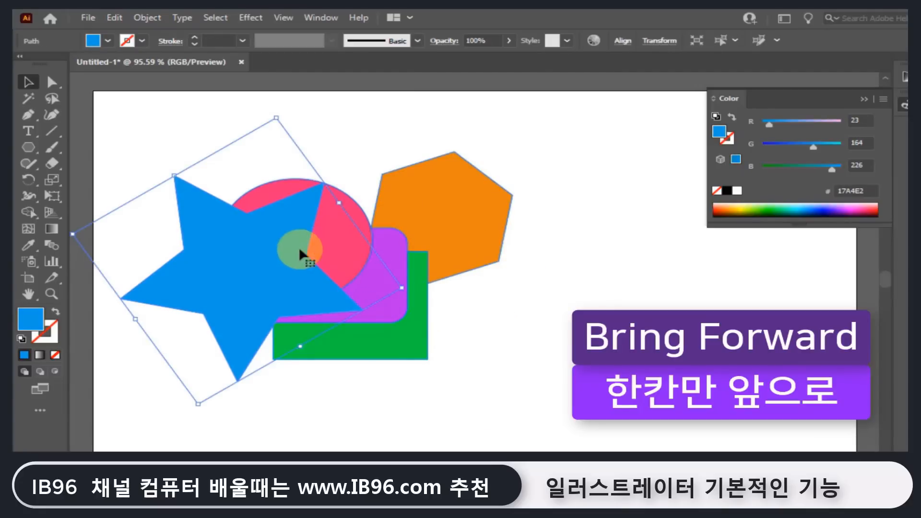
Select the hexagon, green rectangle and purple rectangle in turn to examine their order, and reselect the hexagon.
{"action": "left_click", "coordinate": [470, 225]}
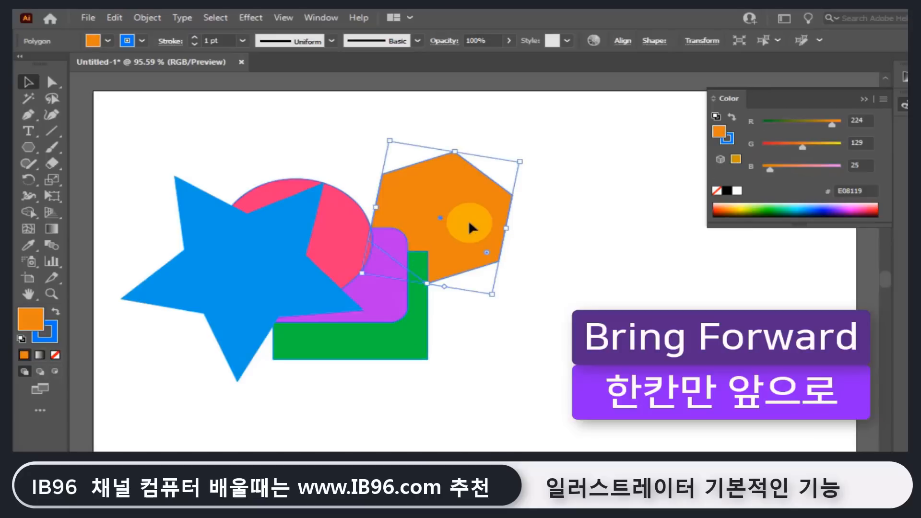
{"action": "left_click", "coordinate": [424, 307]}
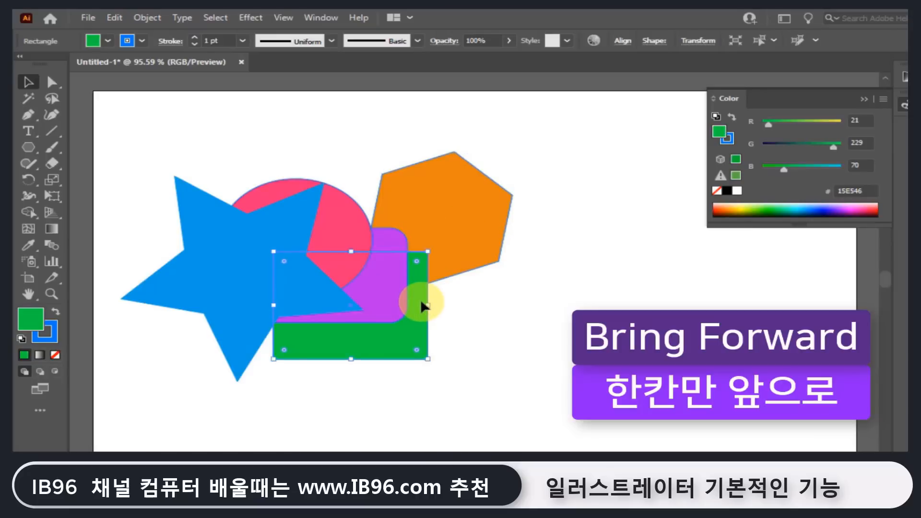
{"action": "left_click", "coordinate": [386, 267]}
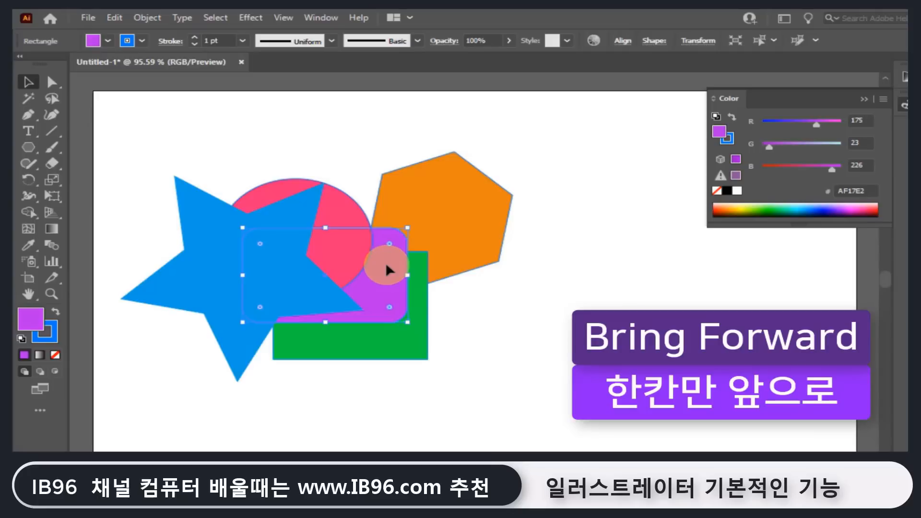
{"action": "left_click", "coordinate": [445, 296]}
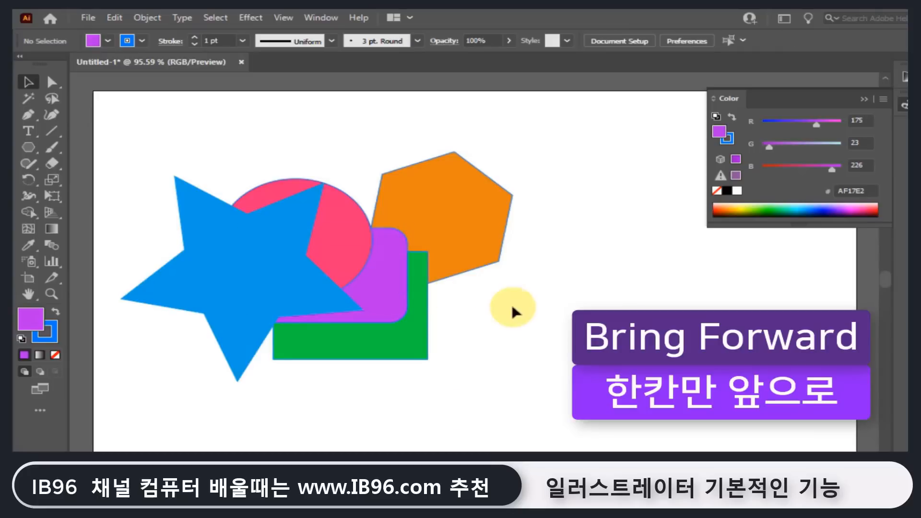
{"action": "left_click", "coordinate": [469, 184]}
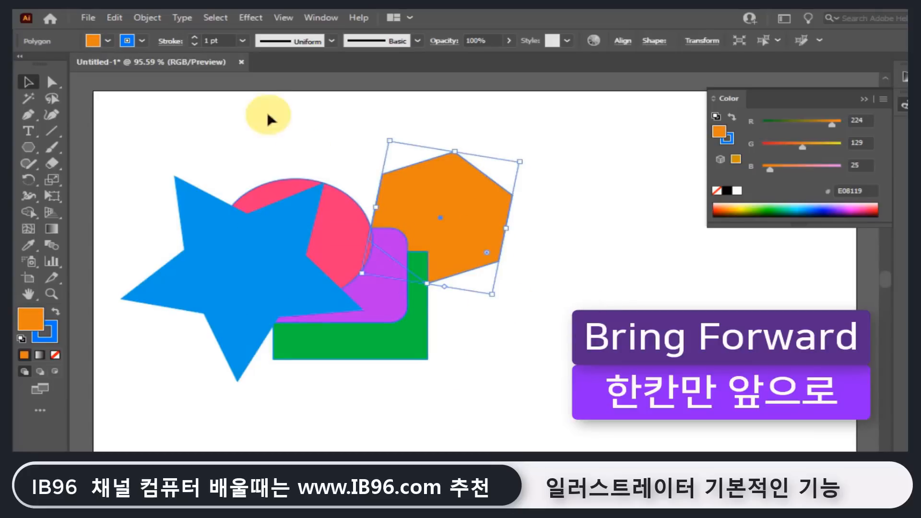
Bring the orange hexagon forward one level above the green rectangle and shift it slightly left.
{"action": "left_click", "coordinate": [147, 18]}
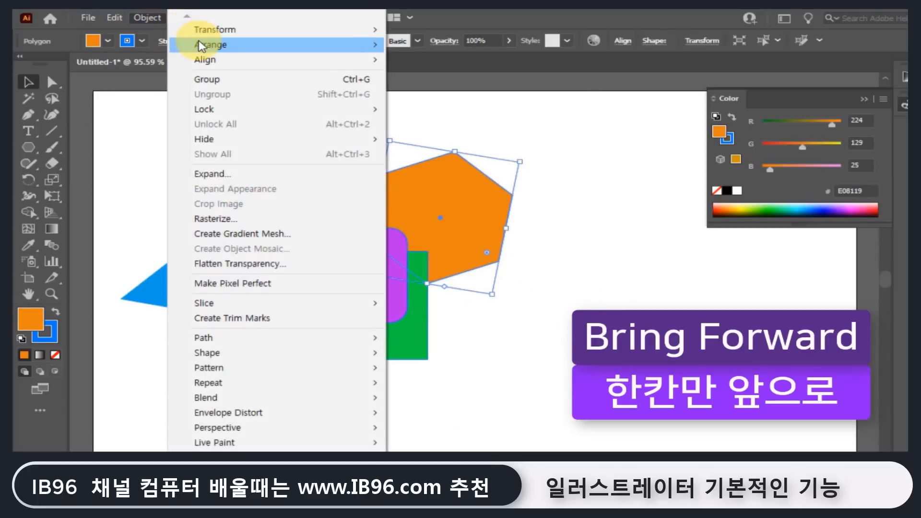
{"action": "mouse_move", "coordinate": [353, 43]}
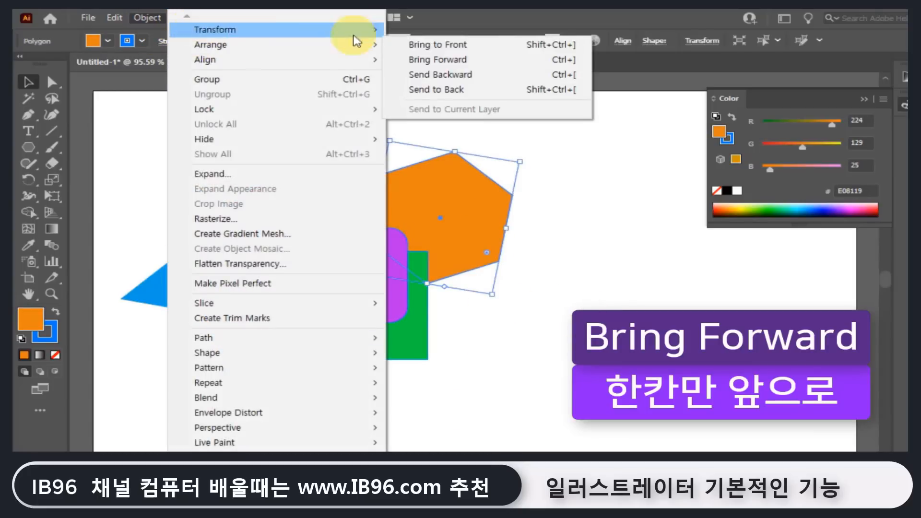
{"action": "left_click", "coordinate": [451, 65]}
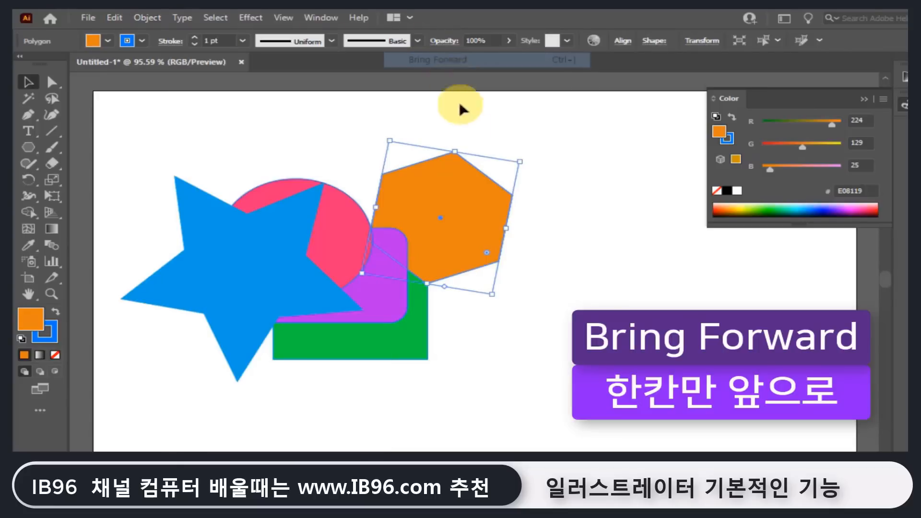
{"action": "left_click_drag", "start_coordinate": [451, 257], "coordinate": [426, 257]}
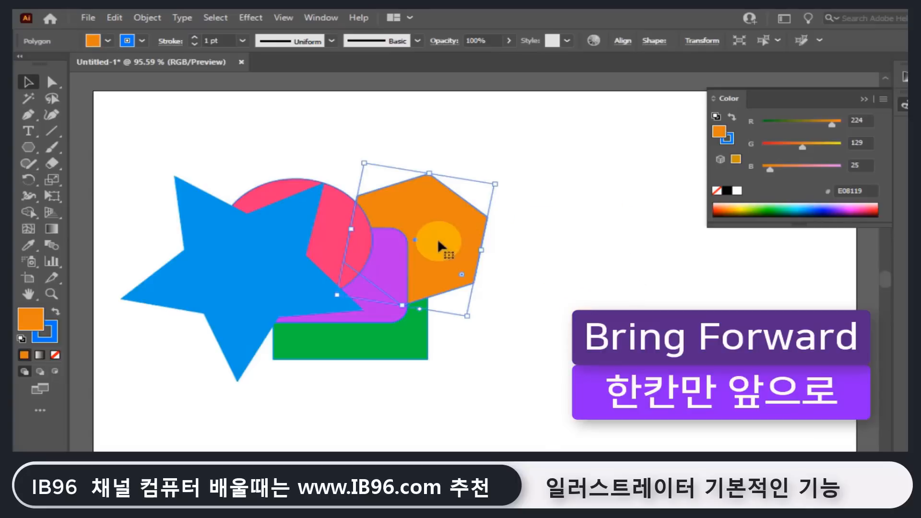
{"action": "left_click_drag", "start_coordinate": [446, 242], "coordinate": [438, 206]}
Bring the purple rounded rectangle forward one level, above the pink ellipse, and deselect it.
{"action": "left_click", "coordinate": [400, 260]}
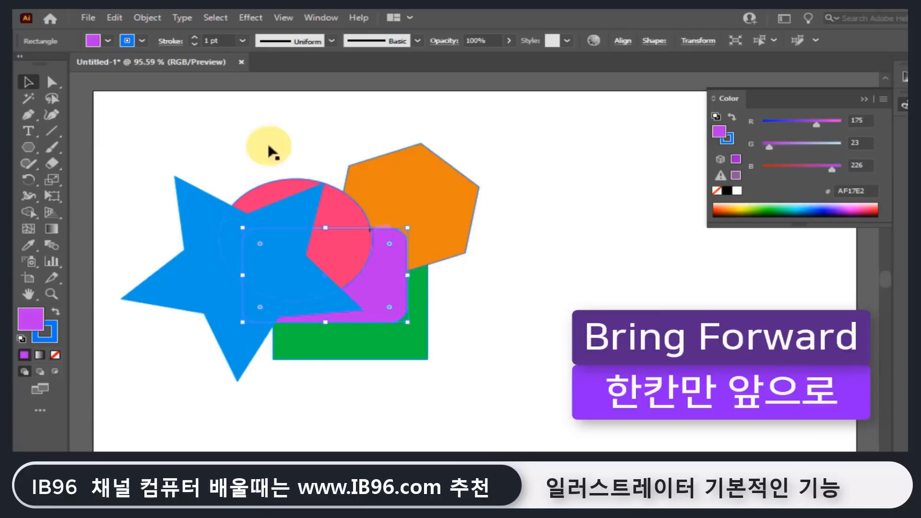
{"action": "left_click", "coordinate": [146, 18]}
{"action": "mouse_move", "coordinate": [381, 44]}
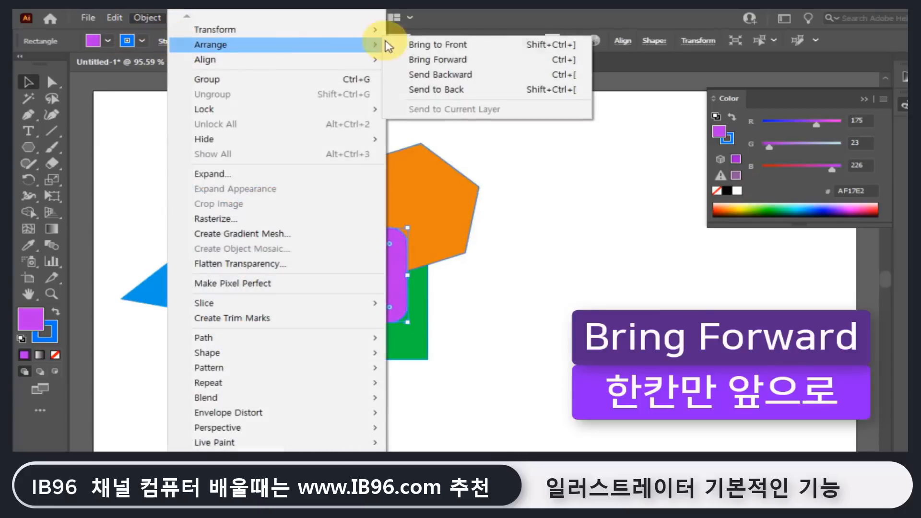
{"action": "left_click", "coordinate": [417, 61]}
{"action": "left_click", "coordinate": [483, 181]}
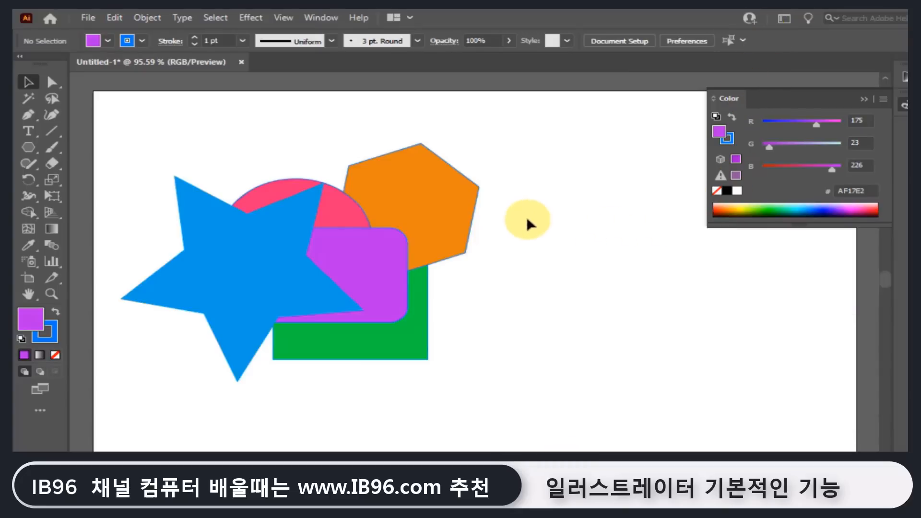
{"action": "left_click", "coordinate": [415, 287]}
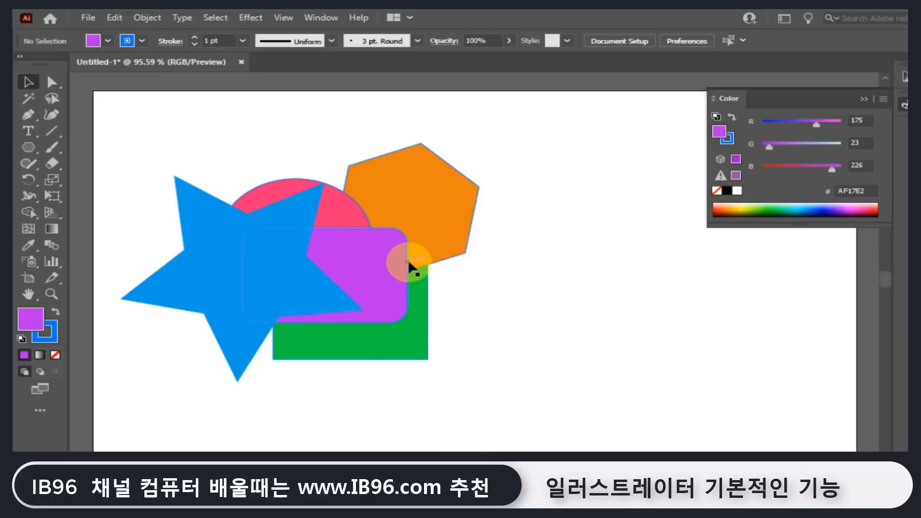
{"action": "left_click", "coordinate": [147, 17]}
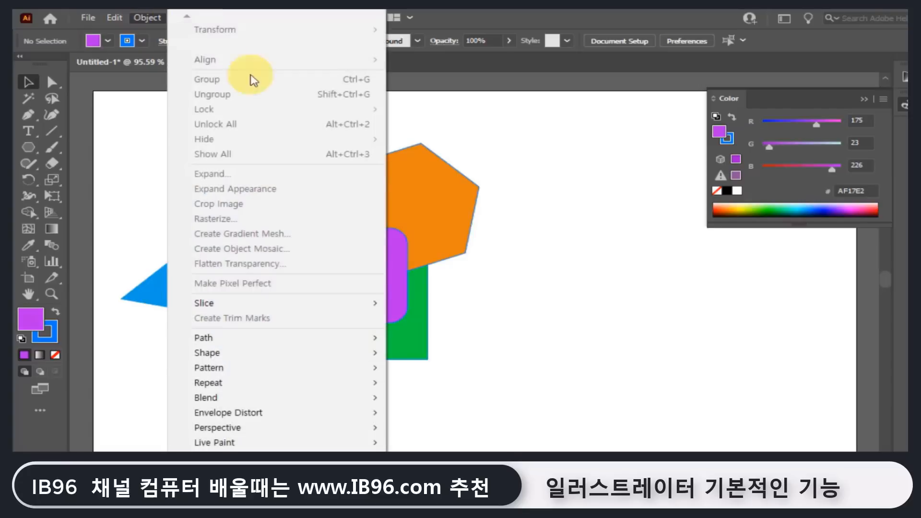
{"action": "left_click", "coordinate": [513, 198]}
{"action": "left_click", "coordinate": [398, 245]}
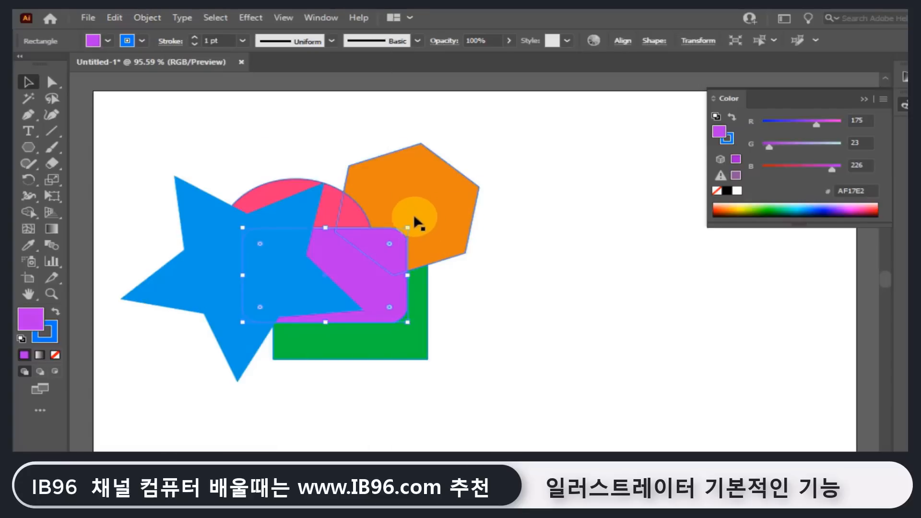
{"action": "left_click", "coordinate": [147, 17]}
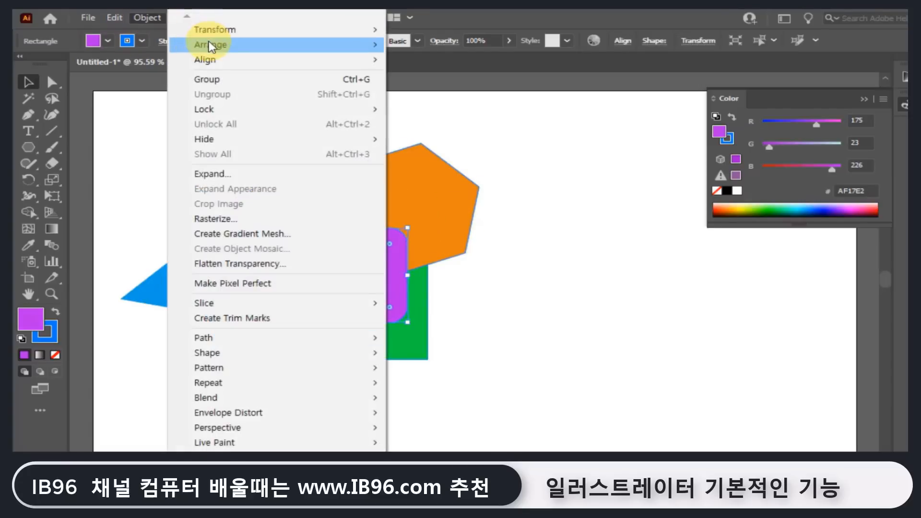
{"action": "mouse_move", "coordinate": [298, 42]}
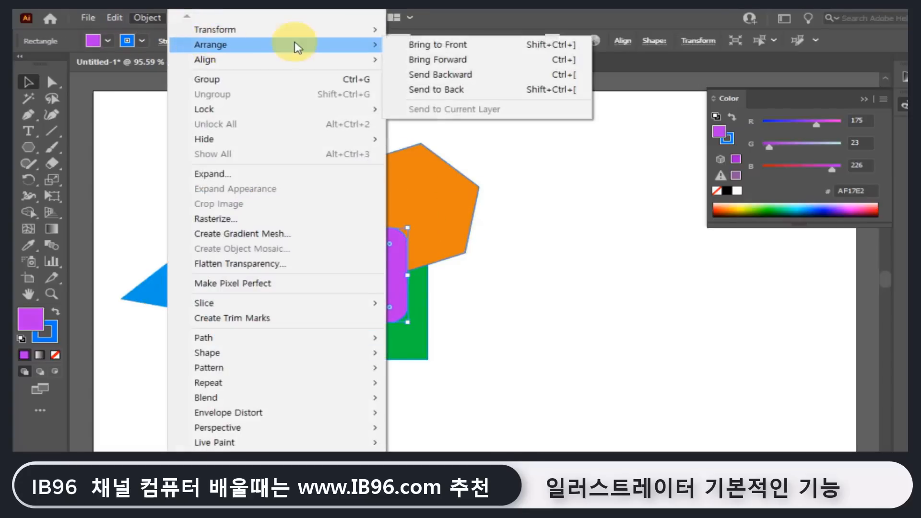
{"action": "left_click", "coordinate": [451, 92]}
{"action": "left_click", "coordinate": [431, 318]}
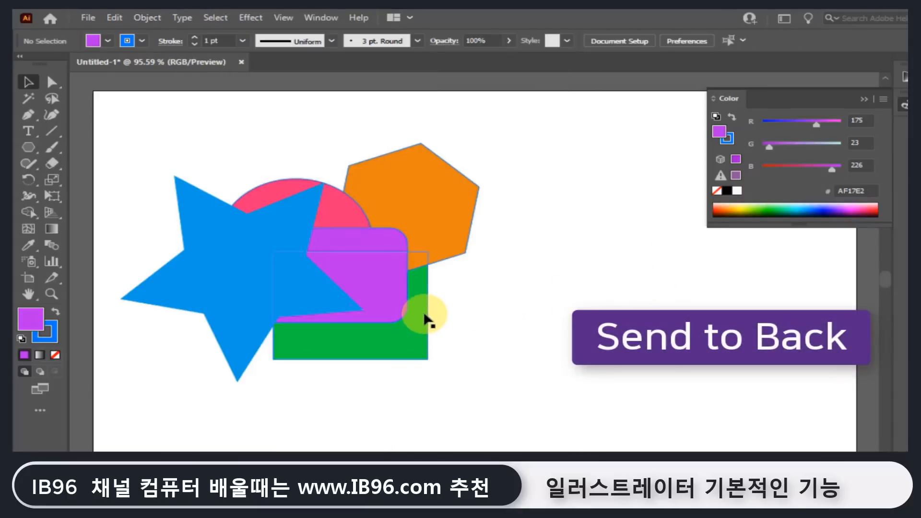
Send the purple rounded rectangle to the back of all shapes.
{"action": "left_click", "coordinate": [346, 245]}
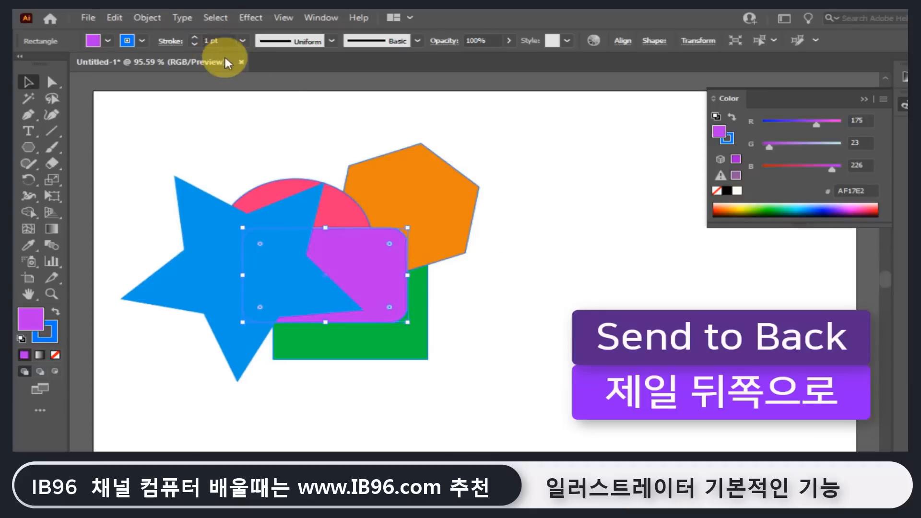
{"action": "left_click", "coordinate": [158, 17]}
{"action": "mouse_move", "coordinate": [312, 43]}
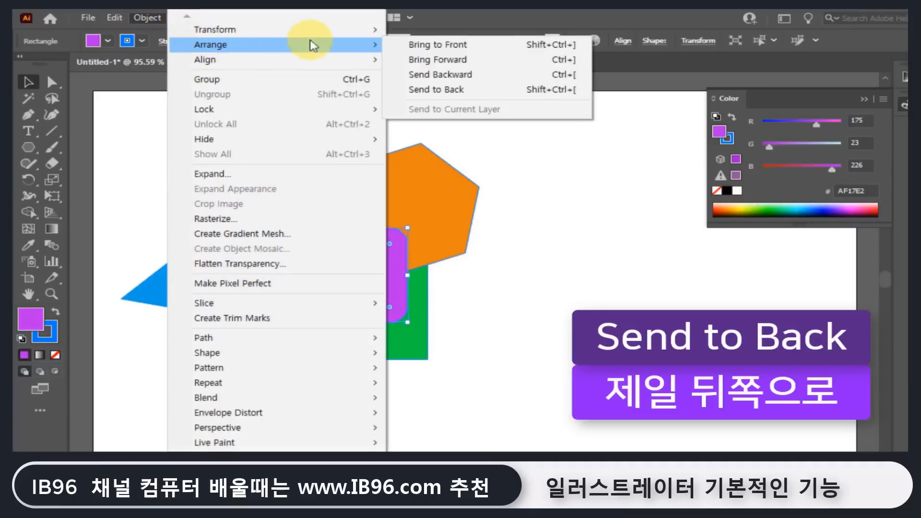
{"action": "left_click", "coordinate": [460, 90]}
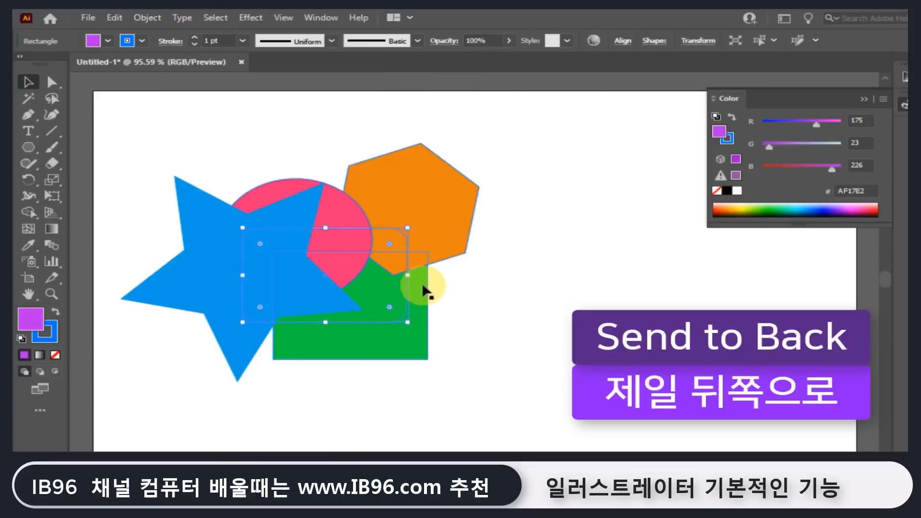
Send the blue star to the back, and move the star down, the ellipse up-right over the hexagon, and the hexagon slightly down.
{"action": "left_click", "coordinate": [262, 258]}
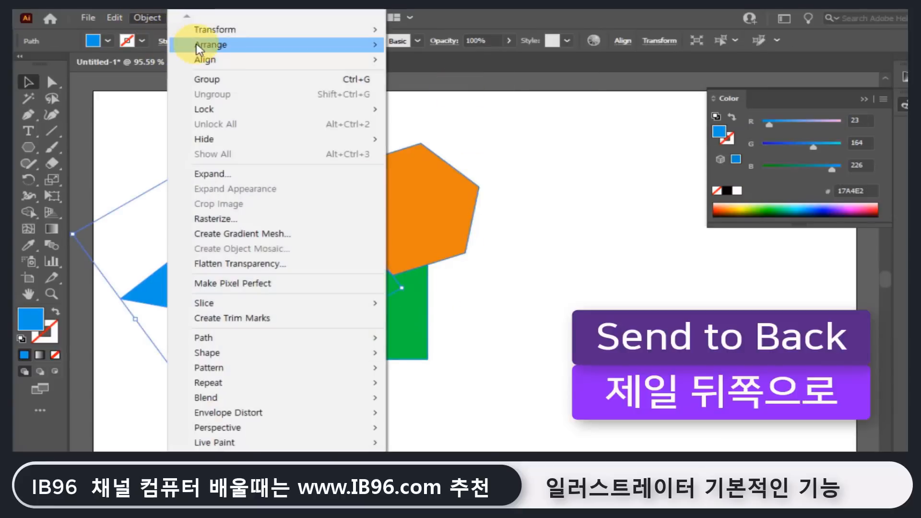
{"action": "mouse_move", "coordinate": [353, 42]}
{"action": "left_click", "coordinate": [464, 95]}
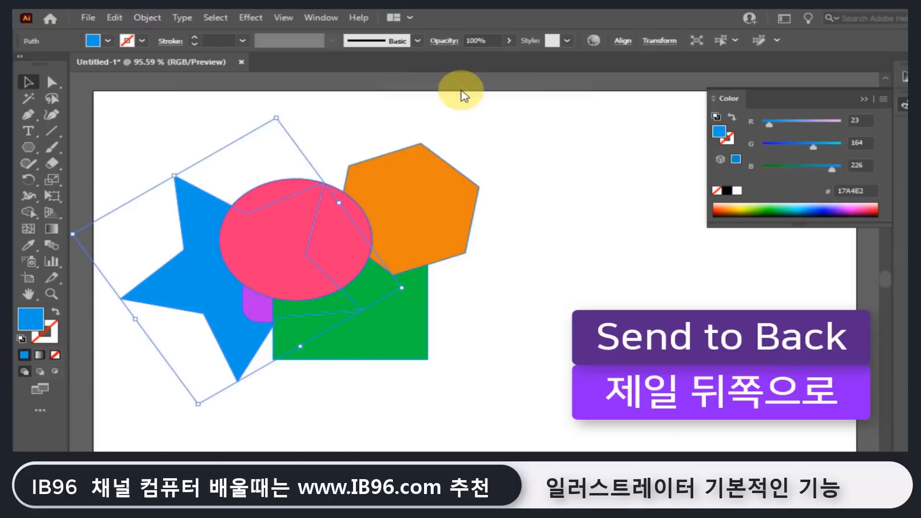
{"action": "left_click_drag", "start_coordinate": [303, 254], "coordinate": [318, 202]}
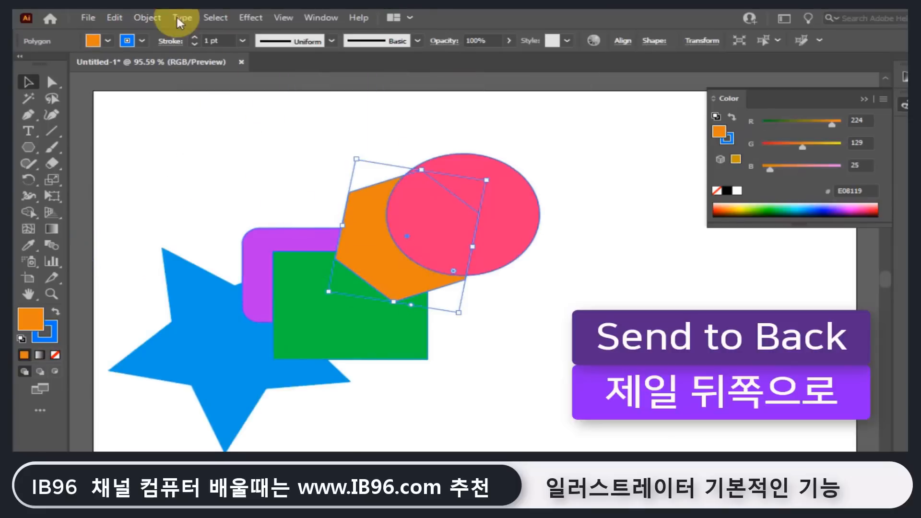
Try to send the orange hexagon backward one level.
{"action": "left_click", "coordinate": [151, 15]}
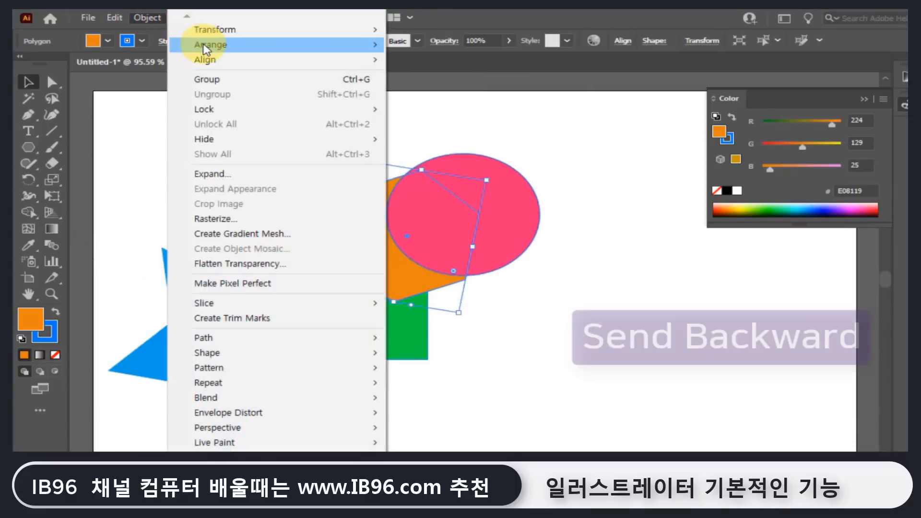
{"action": "mouse_move", "coordinate": [374, 48]}
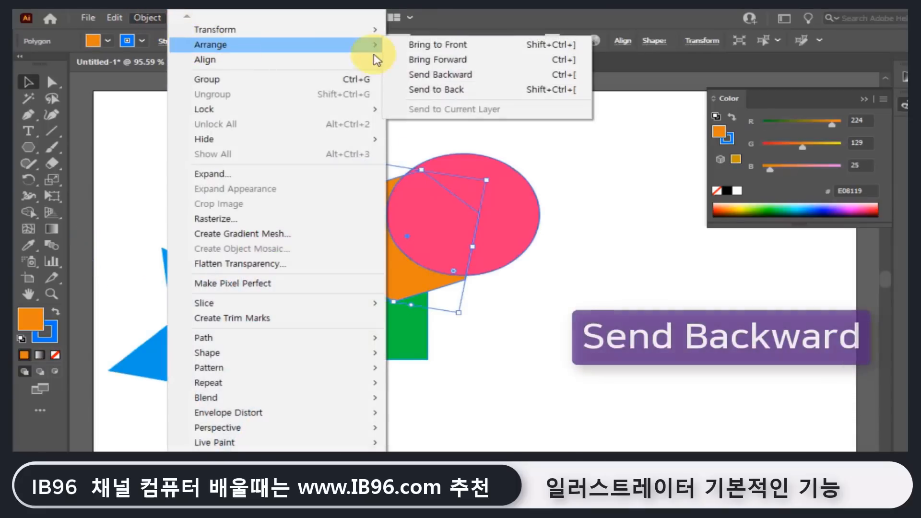
{"action": "left_click", "coordinate": [448, 74]}
{"action": "left_click", "coordinate": [536, 238]}
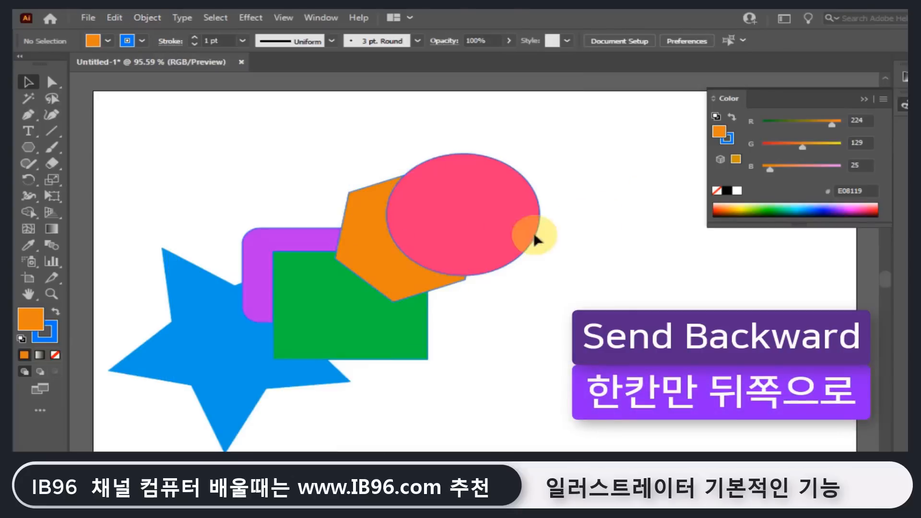
Move the hexagon slightly down and the green rectangle up-right, and send the hexagon backward one level behind the green rectangle.
{"action": "mouse_move", "coordinate": [367, 268]}
{"action": "left_mouse_down"}
{"action": "mouse_move", "coordinate": [356, 265]}
{"action": "mouse_move", "coordinate": [367, 267]}
{"action": "left_mouse_up"}
{"action": "left_click_drag", "start_coordinate": [289, 277], "coordinate": [299, 265]}
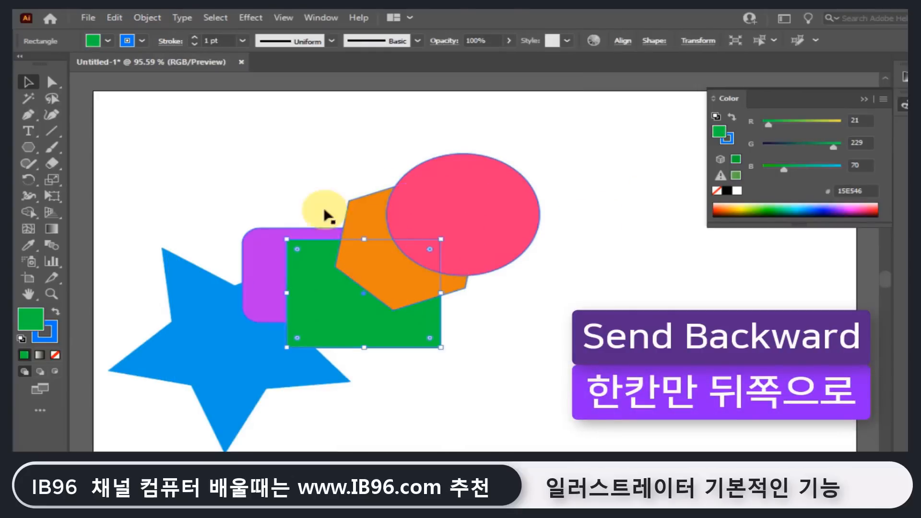
{"action": "left_click", "coordinate": [366, 208]}
{"action": "left_click", "coordinate": [155, 17]}
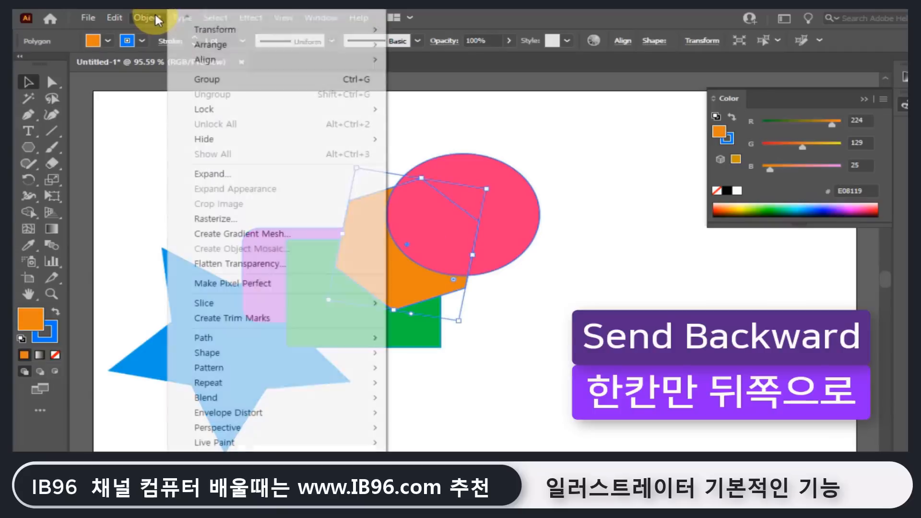
{"action": "mouse_move", "coordinate": [195, 45]}
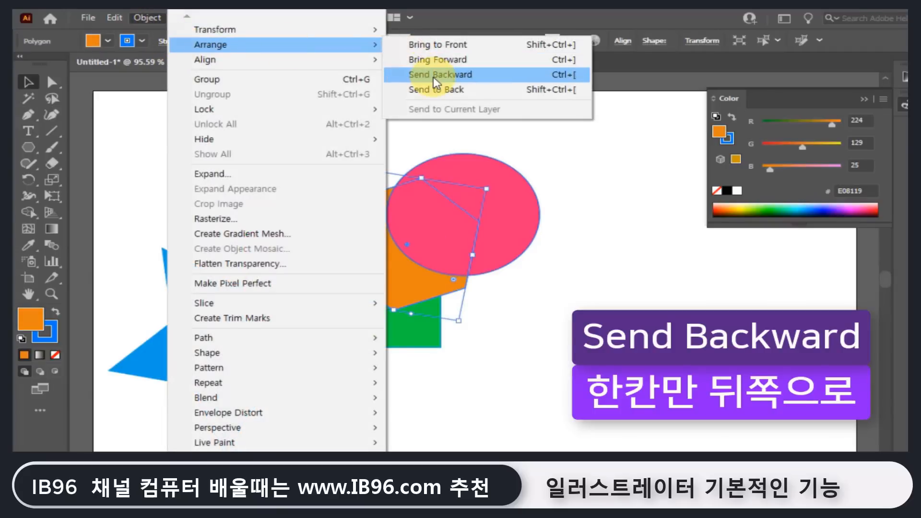
{"action": "left_click", "coordinate": [435, 76]}
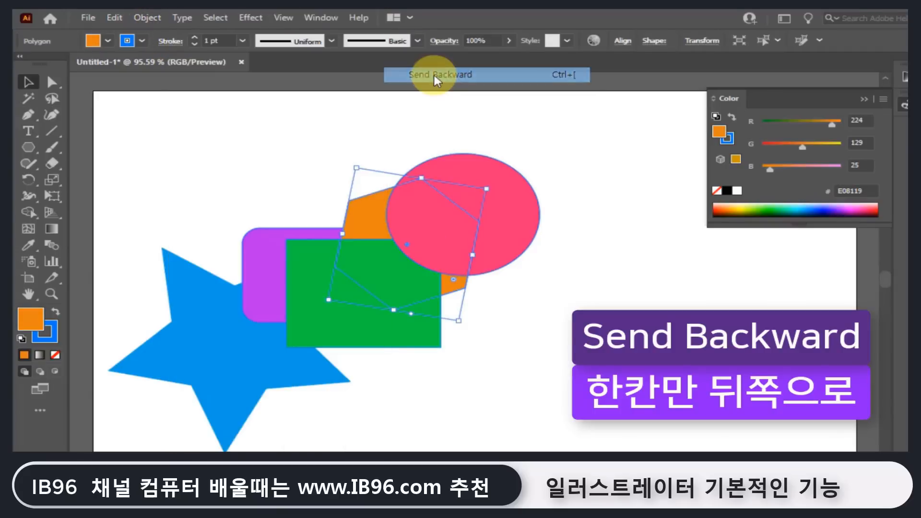
{"action": "left_click", "coordinate": [390, 186]}
Move the green rectangle up-right over the orange hexagon and shift it back to the left.
{"action": "left_click_drag", "start_coordinate": [373, 265], "coordinate": [390, 246]}
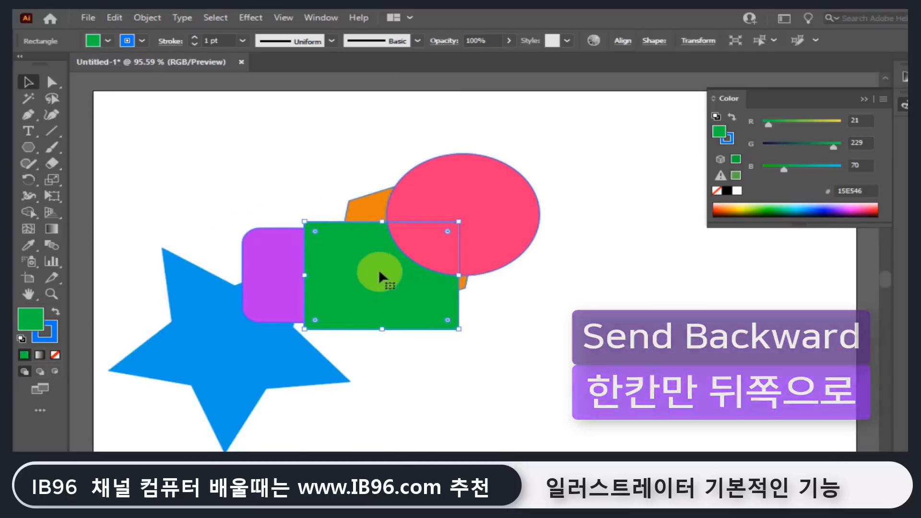
{"action": "left_click", "coordinate": [379, 270]}
{"action": "left_click_drag", "start_coordinate": [378, 269], "coordinate": [342, 266]}
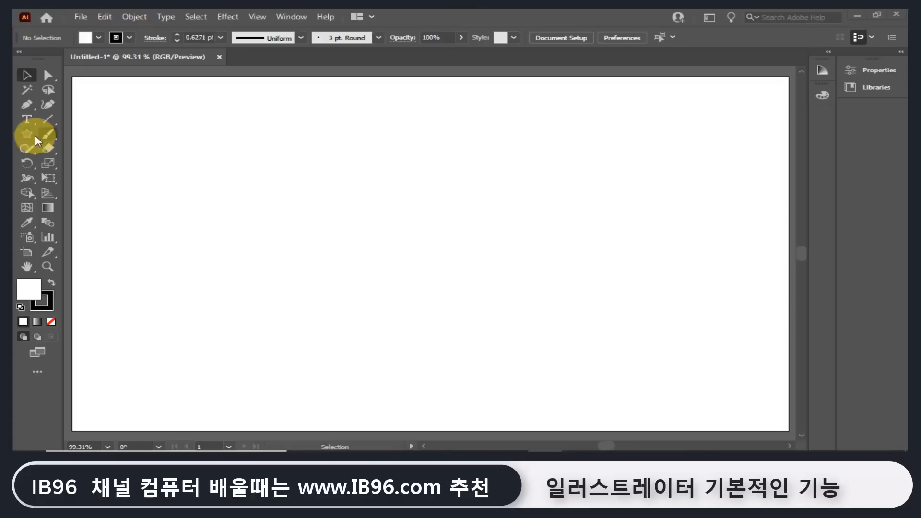
Draw an ellipse about 225 px wide in the left half of the empty artboard.
{"action": "left_click", "coordinate": [30, 137]}
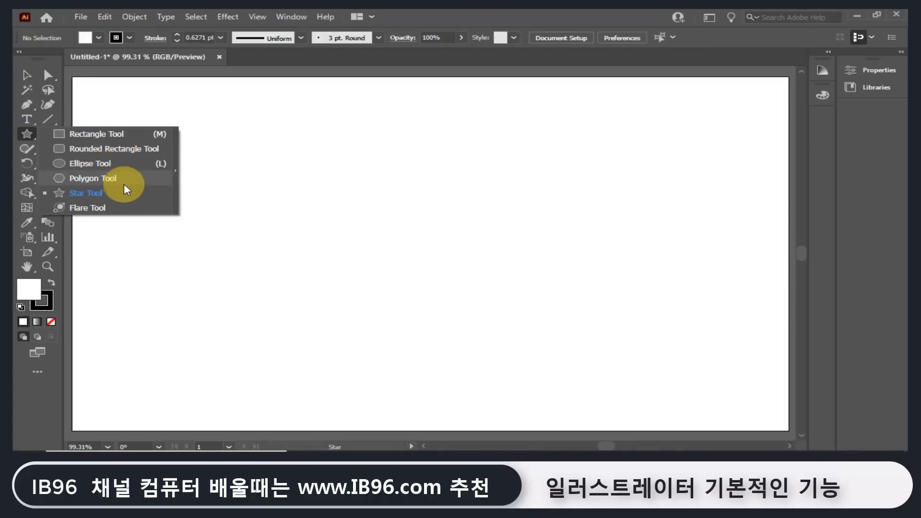
{"action": "left_click", "coordinate": [90, 164]}
{"action": "left_click_drag", "start_coordinate": [200, 182], "coordinate": [326, 293]}
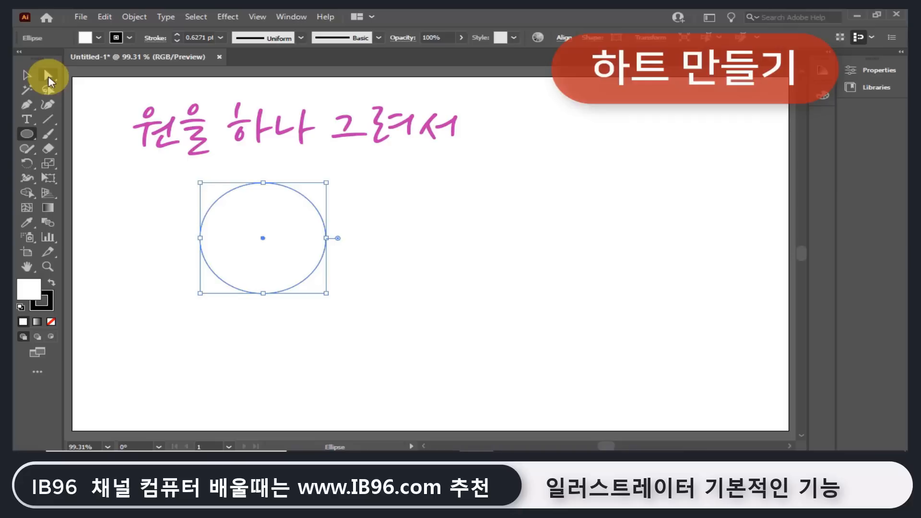
Using Direct Selection, lower the ellipse's top anchor point into the shape and tilt its left handle steeply up-left.
{"action": "left_click", "coordinate": [48, 76]}
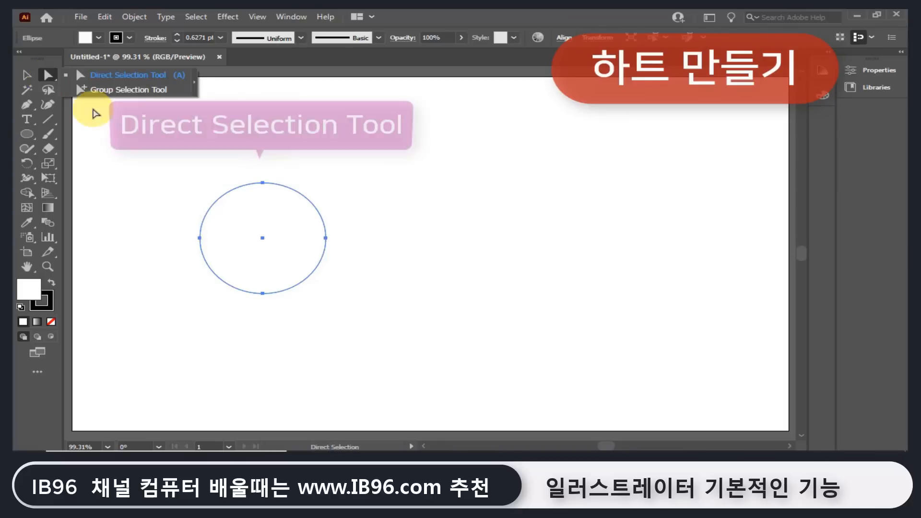
{"action": "left_click", "coordinate": [262, 183]}
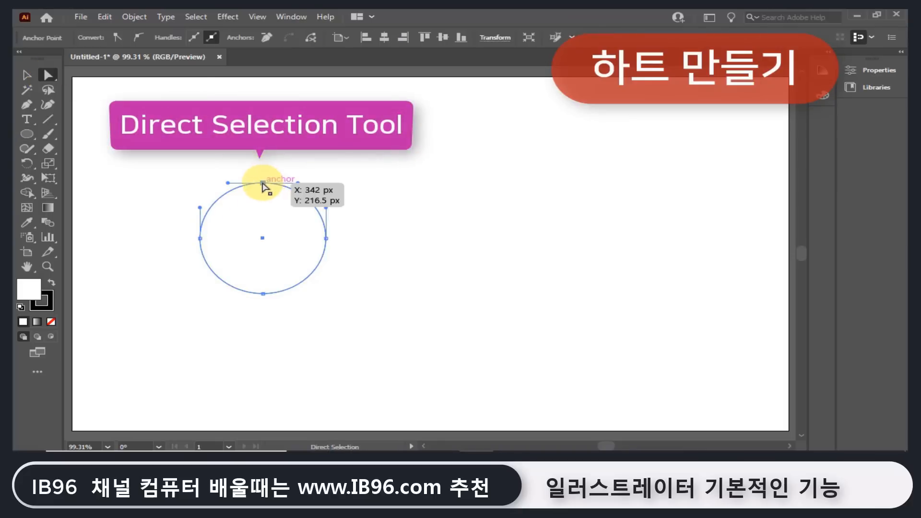
{"action": "mouse_move", "coordinate": [263, 184]}
{"action": "left_mouse_down"}
{"action": "mouse_move", "coordinate": [263, 217]}
{"action": "mouse_move", "coordinate": [240, 200]}
{"action": "mouse_move", "coordinate": [250, 191]}
{"action": "left_mouse_up"}
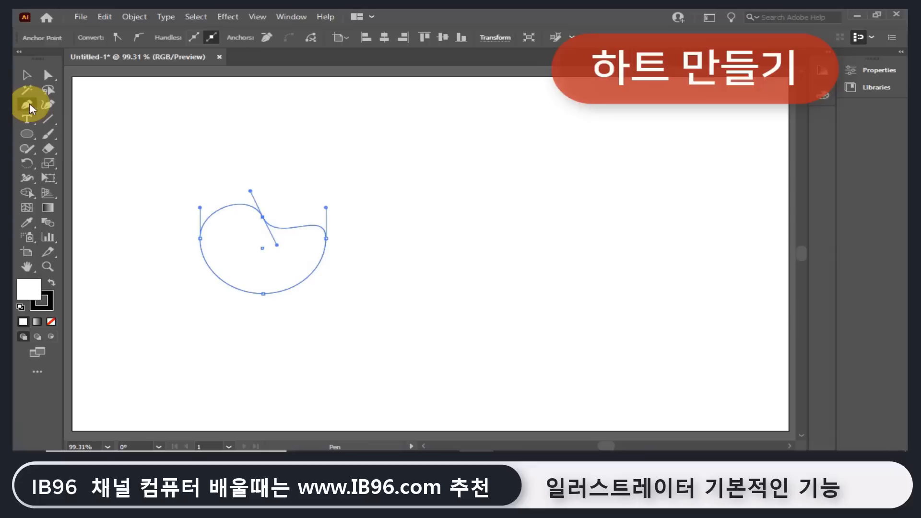
Using the Anchor Point tool, swing the top anchor's right handle up-right to form the heart's notch and convert the bottom anchor to a corner.
{"action": "left_click_drag", "start_coordinate": [29, 107], "coordinate": [100, 150]}
{"action": "left_click_drag", "start_coordinate": [277, 246], "coordinate": [274, 191]}
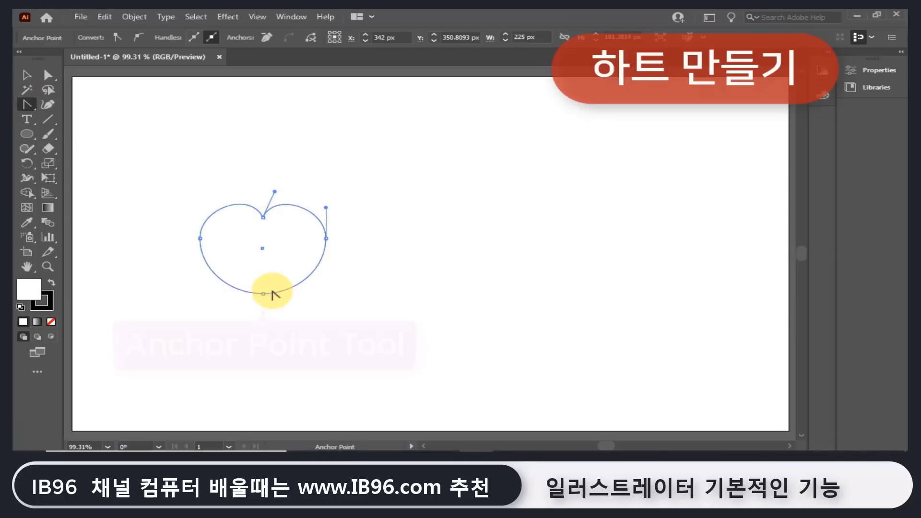
{"action": "left_click", "coordinate": [263, 293]}
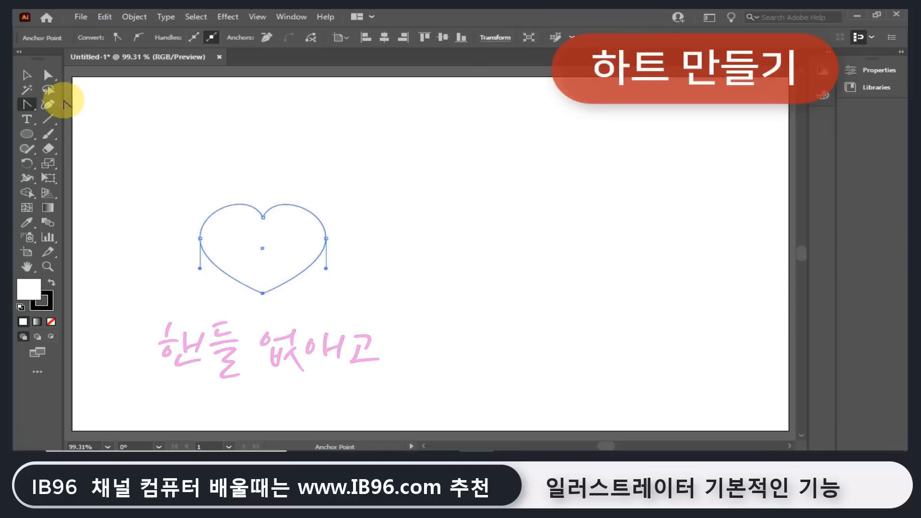
Raise the heart's two side anchors together, then pull both handles of the bottom anchor upward into a narrow pointed tip.
{"action": "left_click", "coordinate": [48, 75]}
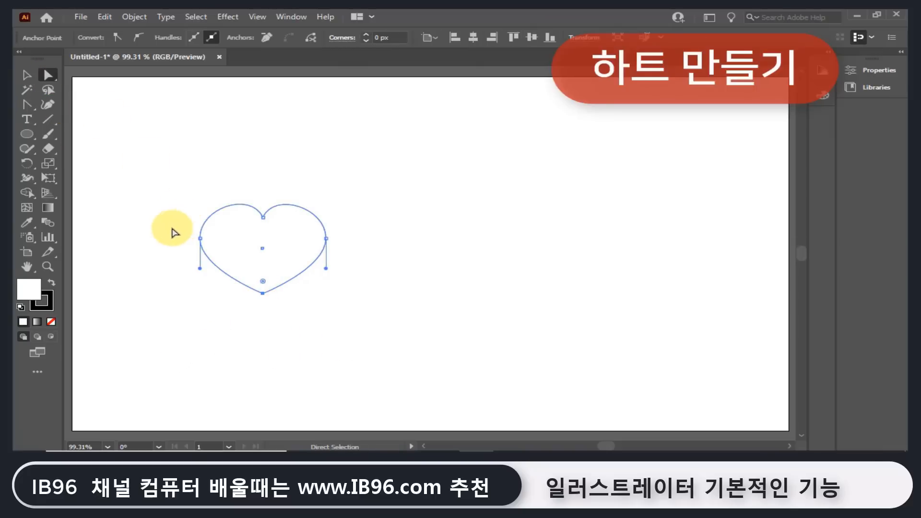
{"action": "left_click_drag", "start_coordinate": [169, 227], "coordinate": [327, 223]}
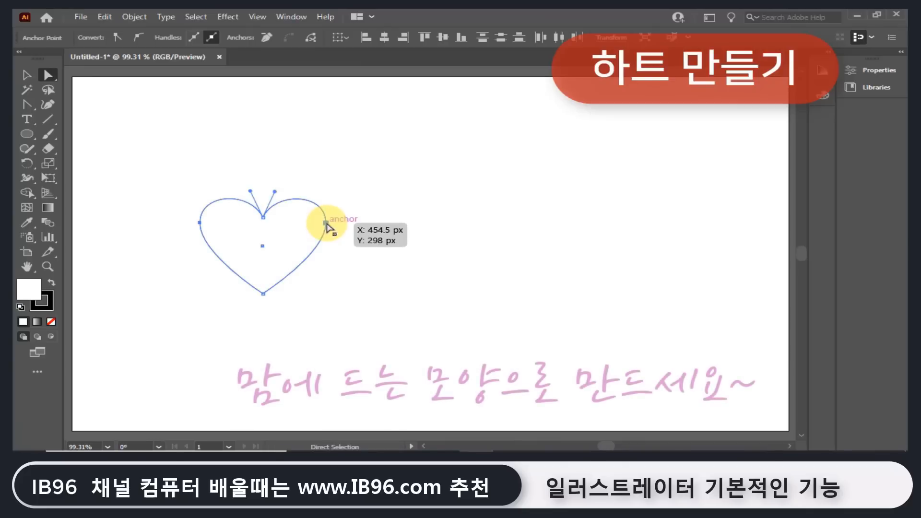
{"action": "left_click", "coordinate": [263, 294]}
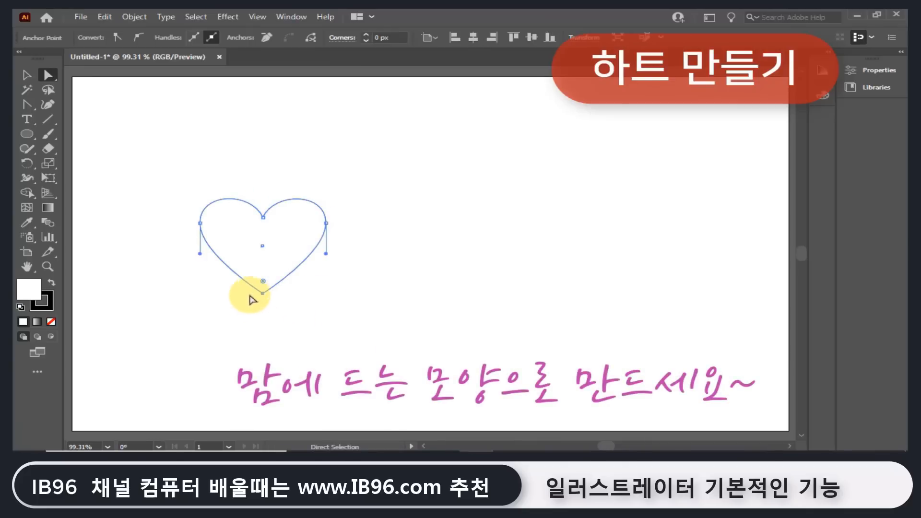
{"action": "left_click", "coordinate": [27, 107]}
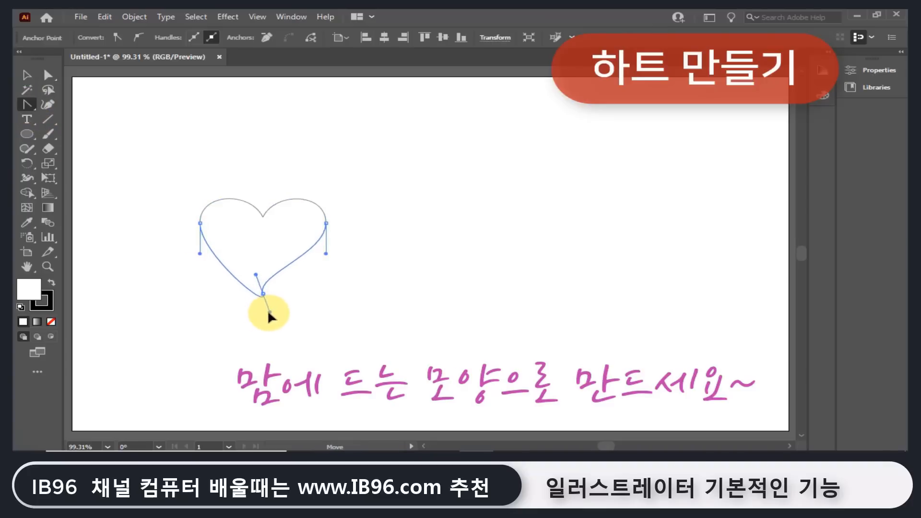
{"action": "left_click_drag", "start_coordinate": [269, 316], "coordinate": [258, 272]}
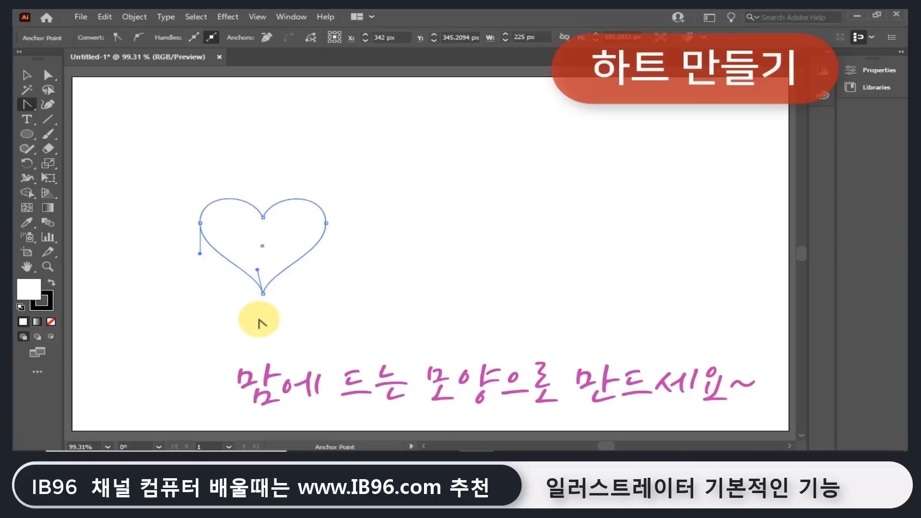
Lower the heart's two side anchors slightly with Direct Selection and deselect the path.
{"action": "left_click", "coordinate": [47, 72]}
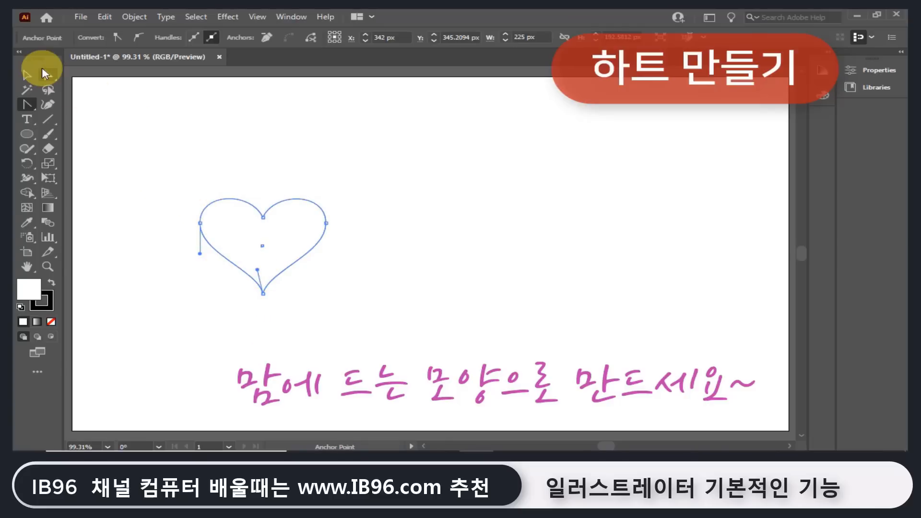
{"action": "left_click_drag", "start_coordinate": [173, 221], "coordinate": [216, 238]}
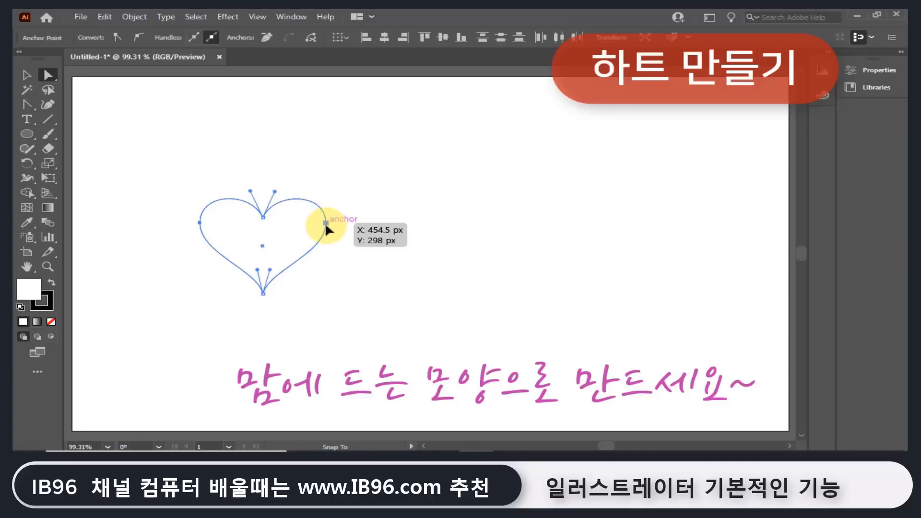
{"action": "left_click_drag", "start_coordinate": [326, 229], "coordinate": [329, 232]}
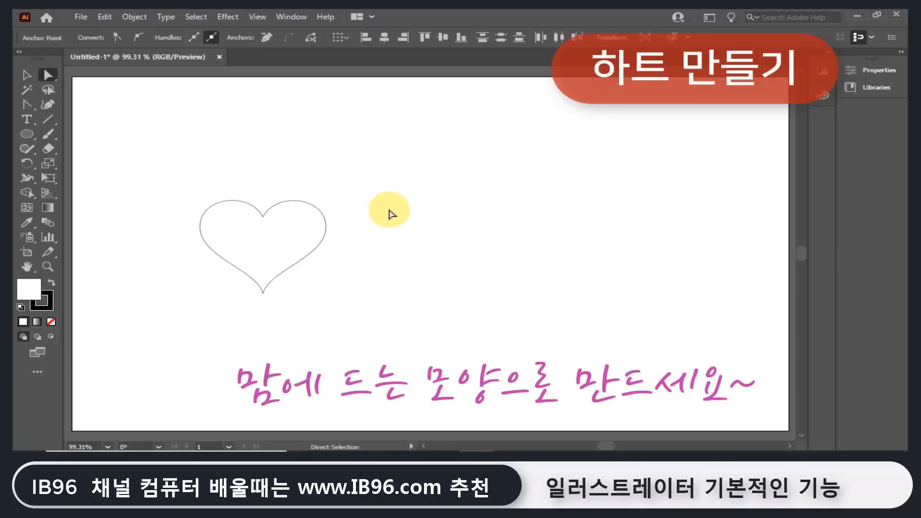
{"action": "left_click", "coordinate": [387, 208]}
Move the whole heart up and to the right, and scale it down slightly from the lower-right corner of its bounding box.
{"action": "left_click", "coordinate": [27, 74]}
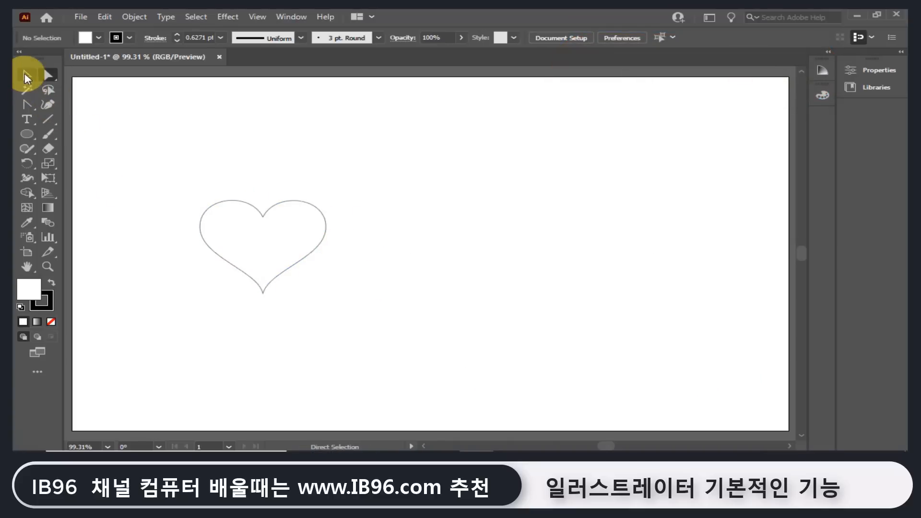
{"action": "left_click", "coordinate": [313, 246]}
{"action": "left_click_drag", "start_coordinate": [318, 211], "coordinate": [345, 189]}
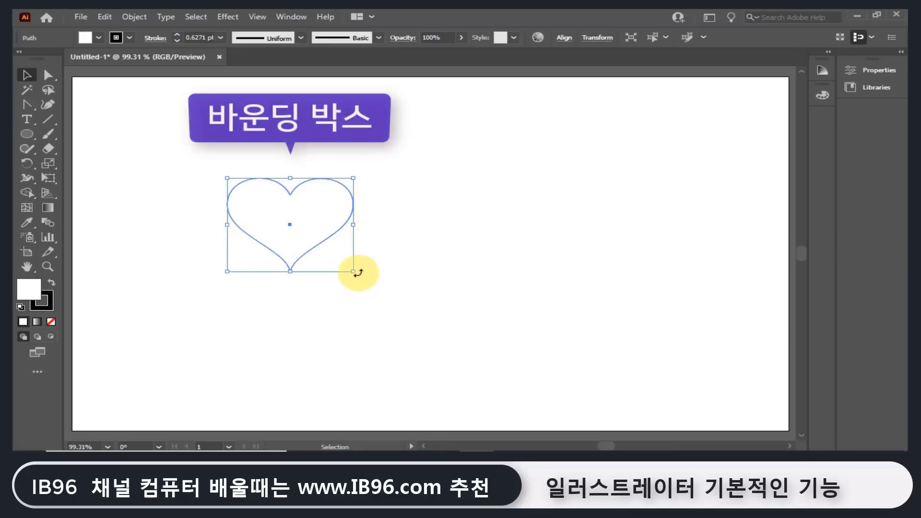
{"action": "mouse_move", "coordinate": [354, 271]}
{"action": "left_mouse_down"}
{"action": "mouse_move", "coordinate": [305, 223]}
{"action": "mouse_move", "coordinate": [238, 243]}
{"action": "mouse_move", "coordinate": [397, 280]}
{"action": "mouse_move", "coordinate": [314, 265]}
{"action": "mouse_move", "coordinate": [350, 247]}
{"action": "mouse_move", "coordinate": [309, 258]}
{"action": "mouse_move", "coordinate": [315, 242]}
{"action": "mouse_move", "coordinate": [308, 246]}
{"action": "mouse_move", "coordinate": [370, 255]}
{"action": "mouse_move", "coordinate": [335, 234]}
{"action": "mouse_move", "coordinate": [311, 243]}
{"action": "mouse_move", "coordinate": [295, 220]}
{"action": "mouse_move", "coordinate": [274, 214]}
{"action": "mouse_move", "coordinate": [363, 292]}
{"action": "mouse_move", "coordinate": [394, 349]}
{"action": "mouse_move", "coordinate": [384, 351]}
{"action": "mouse_move", "coordinate": [288, 231]}
{"action": "mouse_move", "coordinate": [329, 269]}
{"action": "mouse_move", "coordinate": [346, 264]}
{"action": "left_mouse_up"}
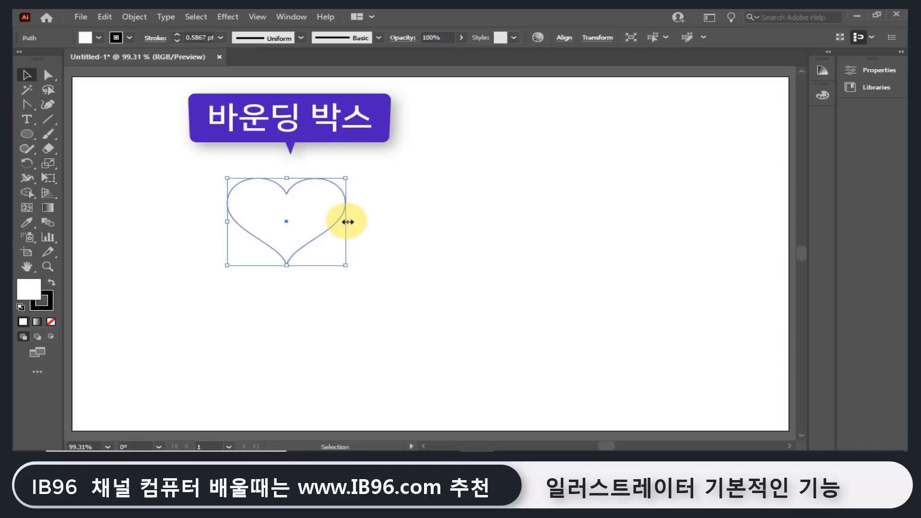
Try resizing the heart from the right side and the top of its bounding box, undoing each resize.
{"action": "left_click_drag", "start_coordinate": [347, 222], "coordinate": [269, 210]}
{"action": "key", "text": "ctrl+z"}
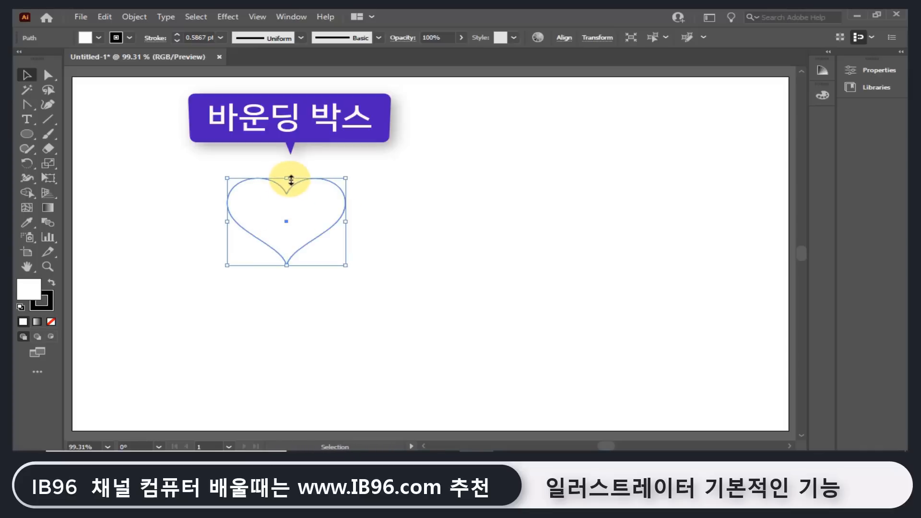
{"action": "mouse_move", "coordinate": [287, 179]}
{"action": "left_mouse_down"}
{"action": "mouse_move", "coordinate": [296, 237]}
{"action": "mouse_move", "coordinate": [288, 242]}
{"action": "left_mouse_up"}
{"action": "key", "text": "ctrl+z"}
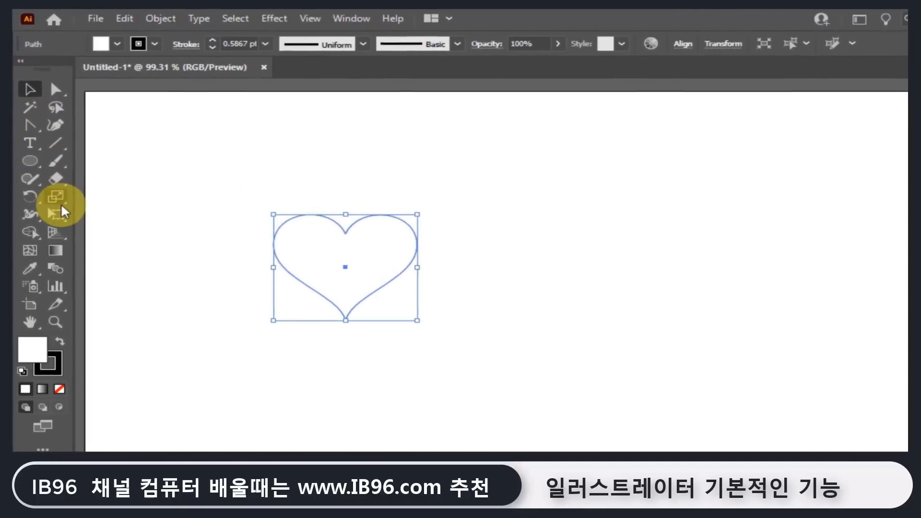
Tear off the Scale tool group as a floating panel above the heart and activate the Scale tool.
{"action": "left_click_drag", "start_coordinate": [61, 200], "coordinate": [191, 220]}
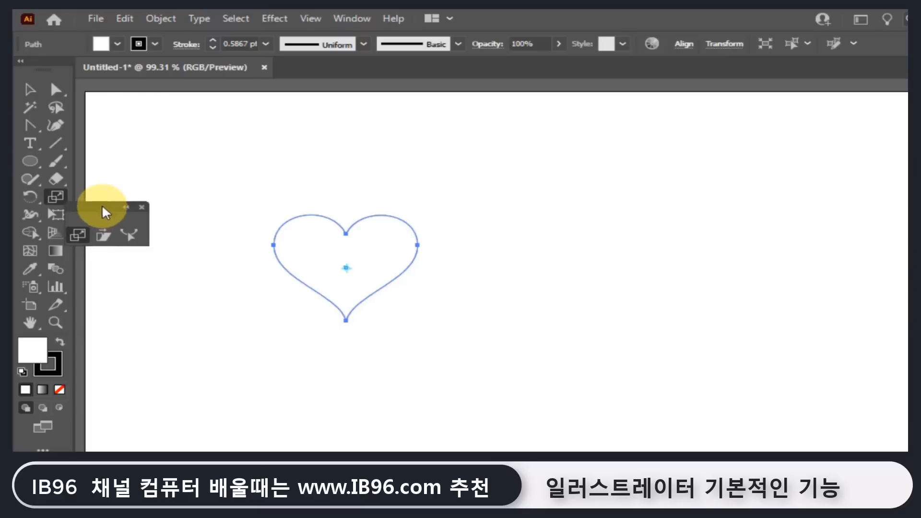
{"action": "left_click_drag", "start_coordinate": [103, 210], "coordinate": [161, 118]}
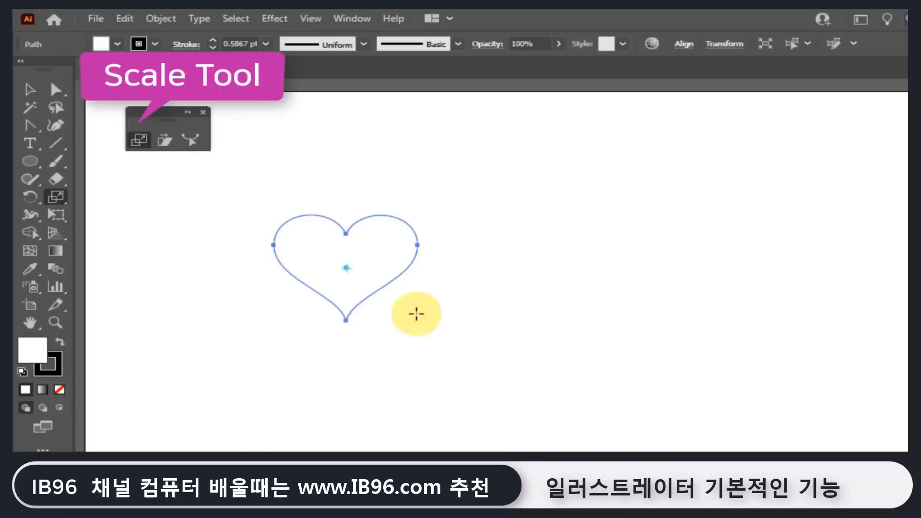
{"action": "left_click", "coordinate": [29, 90]}
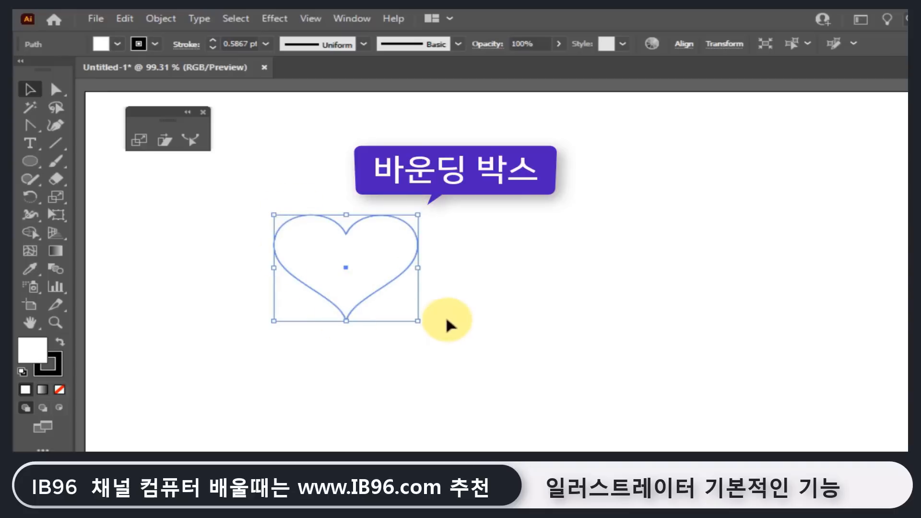
{"action": "left_click", "coordinate": [137, 142]}
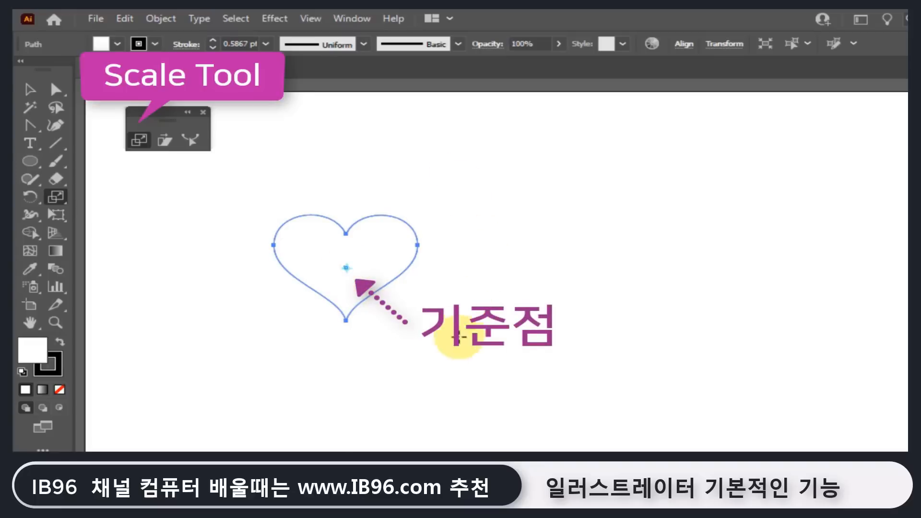
Scale the heart about its center, undo the first attempt, and make it slightly narrower and taller.
{"action": "mouse_move", "coordinate": [448, 247]}
{"action": "left_mouse_down"}
{"action": "mouse_move", "coordinate": [473, 225]}
{"action": "mouse_move", "coordinate": [537, 217]}
{"action": "mouse_move", "coordinate": [555, 201]}
{"action": "mouse_move", "coordinate": [610, 221]}
{"action": "mouse_move", "coordinate": [576, 241]}
{"action": "mouse_move", "coordinate": [493, 247]}
{"action": "mouse_move", "coordinate": [473, 267]}
{"action": "mouse_move", "coordinate": [452, 229]}
{"action": "left_mouse_up"}
{"action": "key", "text": "ctrl+z"}
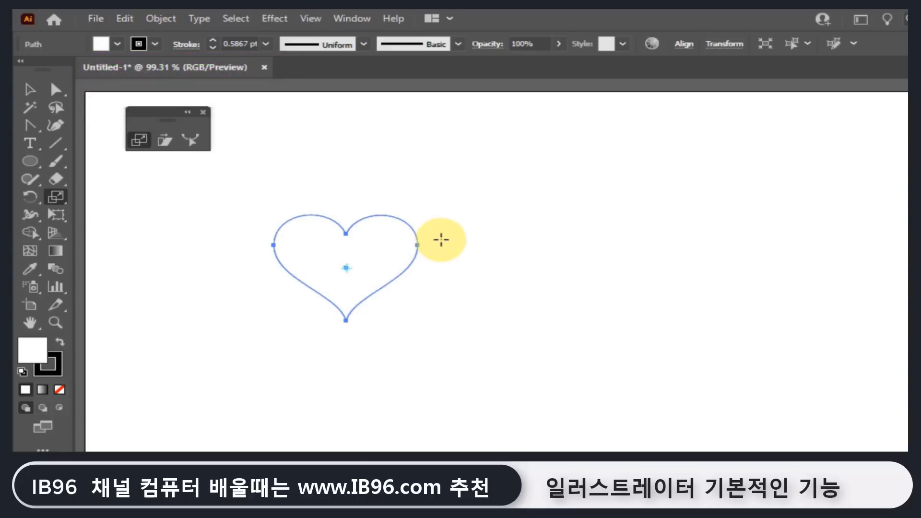
{"action": "mouse_move", "coordinate": [444, 240]}
{"action": "left_mouse_down"}
{"action": "mouse_move", "coordinate": [598, 183]}
{"action": "mouse_move", "coordinate": [436, 237]}
{"action": "left_mouse_up"}
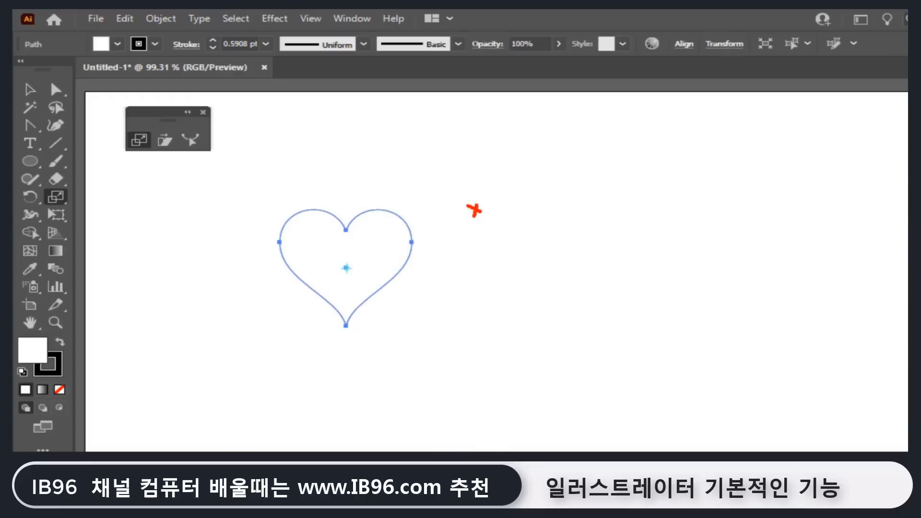
{"action": "left_click_drag", "start_coordinate": [347, 267], "coordinate": [623, 140]}
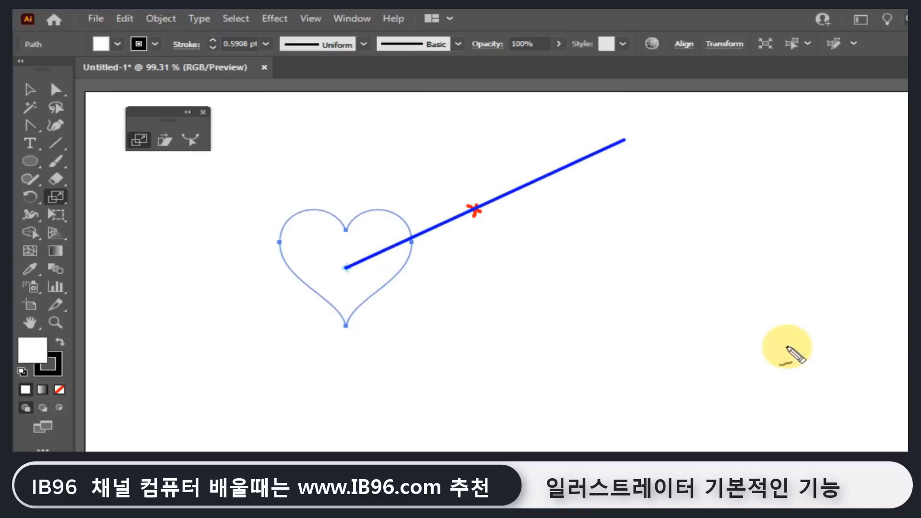
{"action": "left_click_drag", "start_coordinate": [609, 135], "coordinate": [611, 168]}
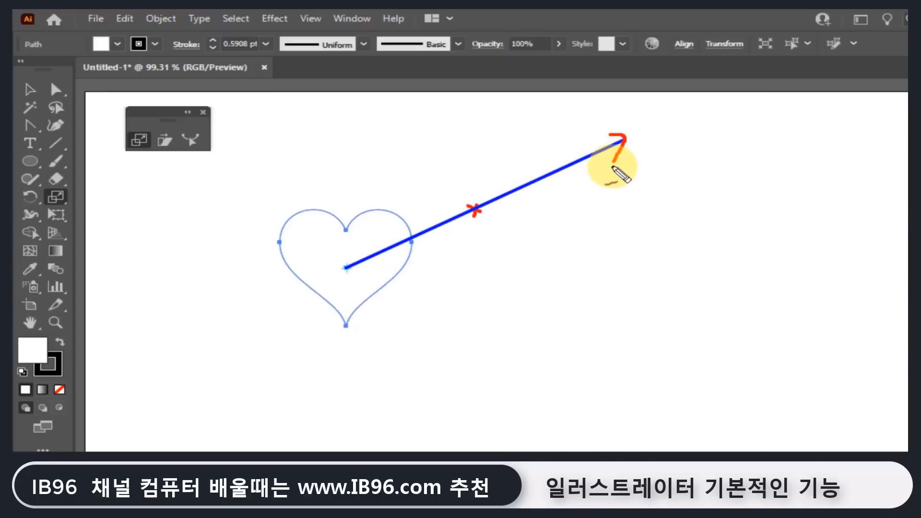
{"action": "mouse_move", "coordinate": [355, 331]}
{"action": "left_mouse_down"}
{"action": "mouse_move", "coordinate": [337, 336]}
{"action": "mouse_move", "coordinate": [351, 307]}
{"action": "mouse_move", "coordinate": [374, 329]}
{"action": "mouse_move", "coordinate": [355, 339]}
{"action": "left_mouse_up"}
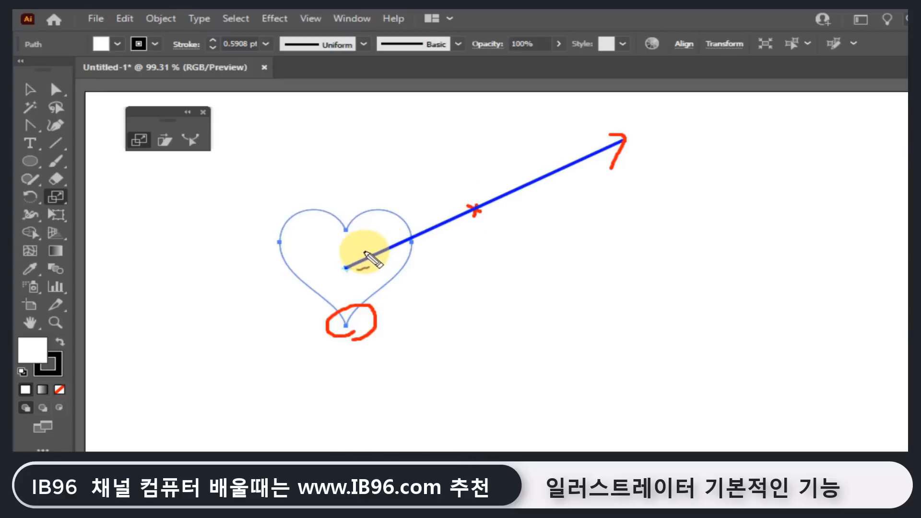
{"action": "mouse_move", "coordinate": [352, 261]}
{"action": "left_mouse_down"}
{"action": "mouse_move", "coordinate": [519, 124]}
{"action": "mouse_move", "coordinate": [504, 152]}
{"action": "left_mouse_up"}
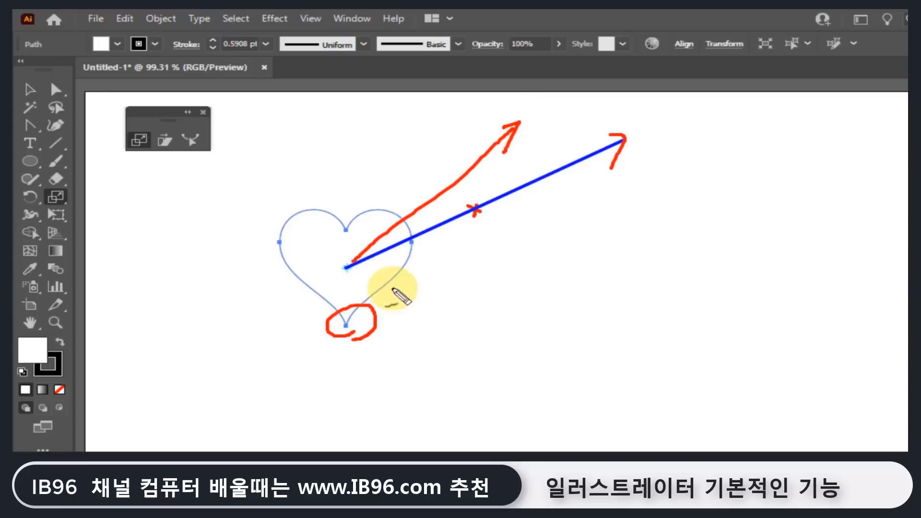
{"action": "mouse_move", "coordinate": [353, 262]}
{"action": "left_mouse_down"}
{"action": "mouse_move", "coordinate": [426, 305]}
{"action": "mouse_move", "coordinate": [551, 335]}
{"action": "mouse_move", "coordinate": [481, 363]}
{"action": "mouse_move", "coordinate": [462, 359]}
{"action": "left_mouse_up"}
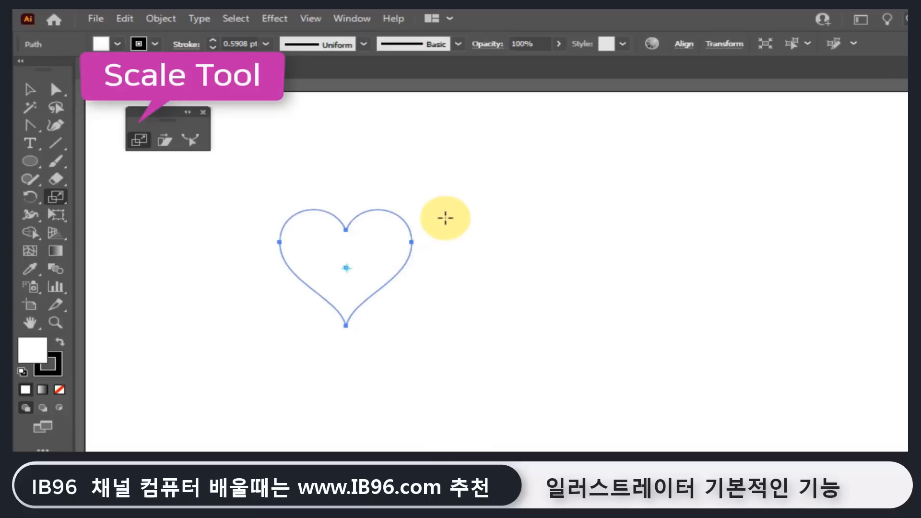
Move the scale reference point into the empty area right of the heart and scale the heart wider and shorter relative to it.
{"action": "left_click_drag", "start_coordinate": [446, 218], "coordinate": [518, 278]}
{"action": "scroll", "coordinate": [482, 209], "scroll_direction": "up", "scroll_amount": 3}
{"action": "key", "text": "ctrl+minus"}
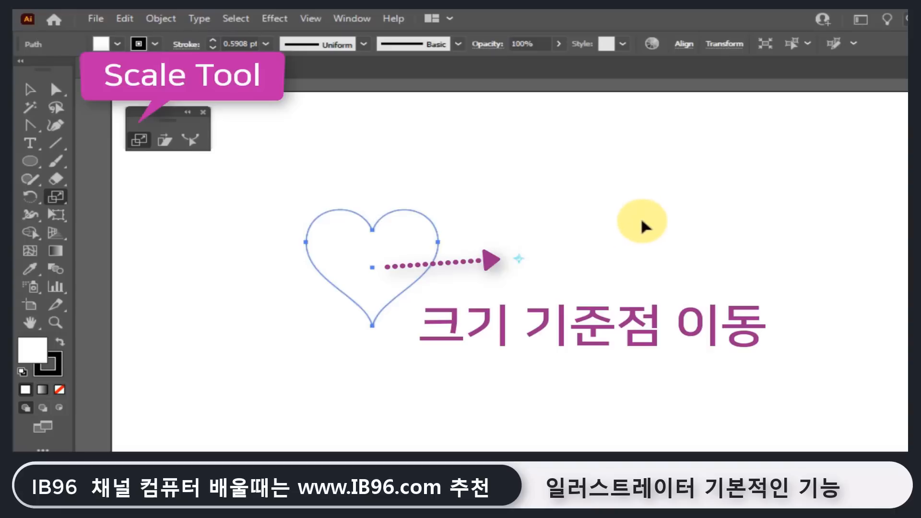
{"action": "mouse_move", "coordinate": [640, 220]}
{"action": "left_mouse_down"}
{"action": "mouse_move", "coordinate": [768, 199]}
{"action": "mouse_move", "coordinate": [701, 208]}
{"action": "left_mouse_up"}
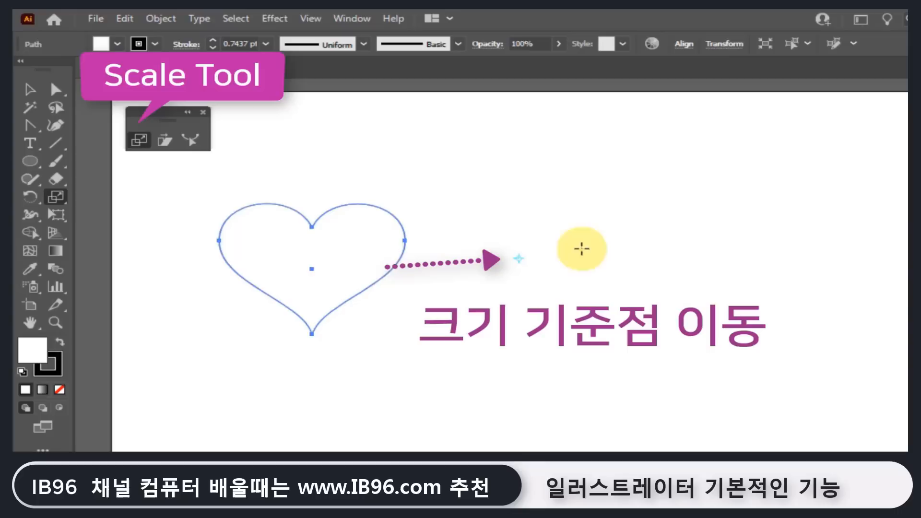
{"action": "mouse_move", "coordinate": [581, 248]}
{"action": "left_mouse_down"}
{"action": "mouse_move", "coordinate": [648, 227]}
{"action": "mouse_move", "coordinate": [606, 235]}
{"action": "mouse_move", "coordinate": [597, 238]}
{"action": "mouse_move", "coordinate": [660, 230]}
{"action": "left_mouse_up"}
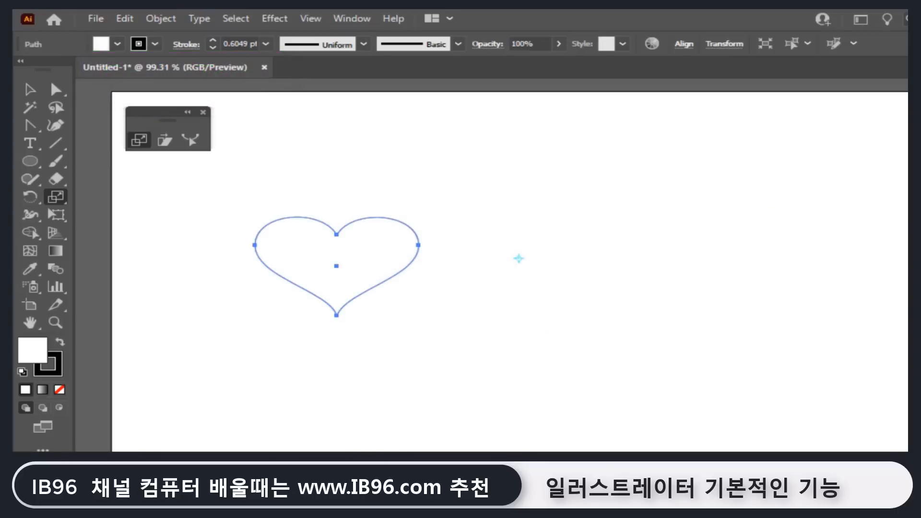
{"action": "left_click_drag", "start_coordinate": [277, 130], "coordinate": [766, 392]}
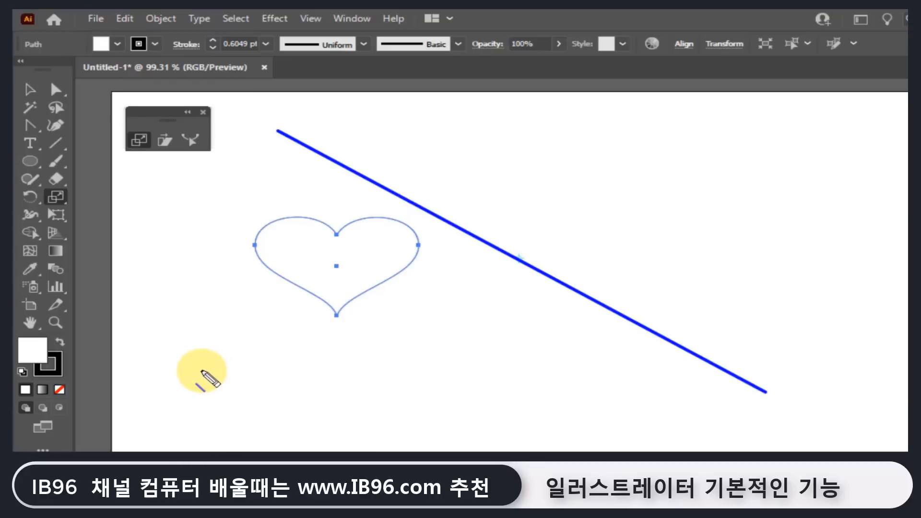
{"action": "mouse_move", "coordinate": [202, 370]}
{"action": "left_mouse_down"}
{"action": "mouse_move", "coordinate": [509, 292]}
{"action": "mouse_move", "coordinate": [738, 176]}
{"action": "mouse_move", "coordinate": [821, 151]}
{"action": "left_mouse_up"}
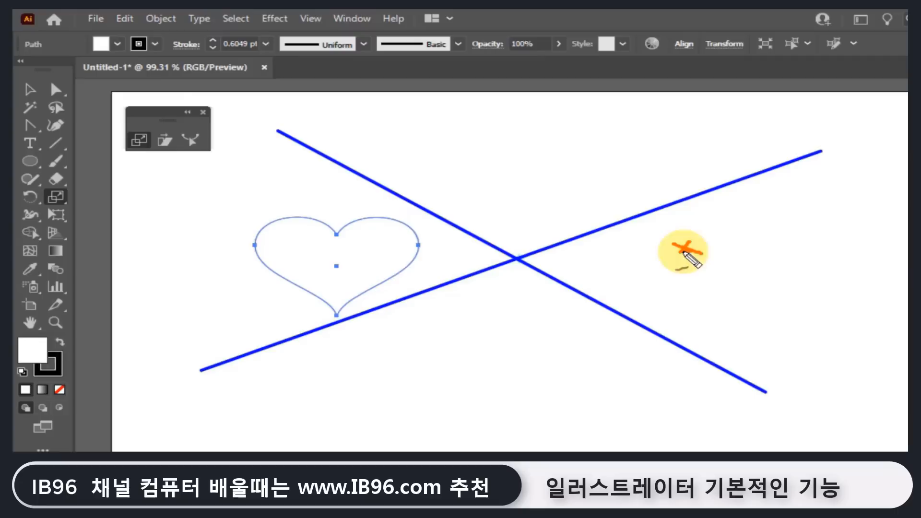
{"action": "mouse_move", "coordinate": [684, 252]}
{"action": "left_mouse_down"}
{"action": "mouse_move", "coordinate": [585, 257]}
{"action": "mouse_move", "coordinate": [621, 263]}
{"action": "left_mouse_up"}
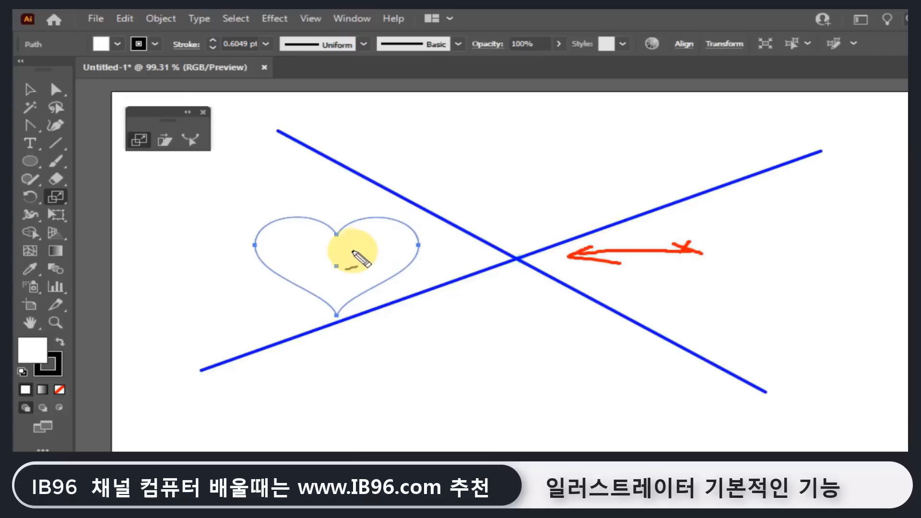
{"action": "mouse_move", "coordinate": [336, 267]}
{"action": "left_mouse_down"}
{"action": "mouse_move", "coordinate": [486, 261]}
{"action": "mouse_move", "coordinate": [453, 269]}
{"action": "left_mouse_up"}
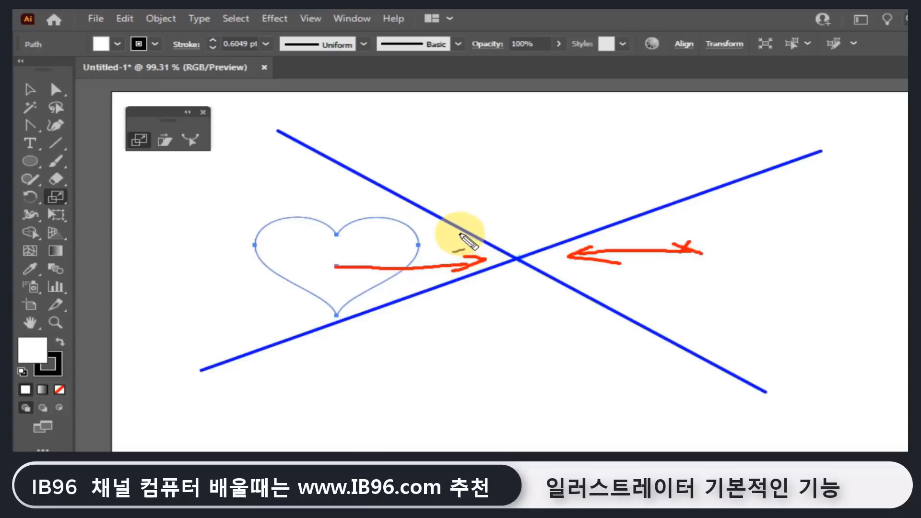
{"action": "mouse_move", "coordinate": [454, 231]}
{"action": "left_mouse_down"}
{"action": "mouse_move", "coordinate": [434, 233]}
{"action": "mouse_move", "coordinate": [467, 270]}
{"action": "mouse_move", "coordinate": [480, 254]}
{"action": "mouse_move", "coordinate": [471, 242]}
{"action": "mouse_move", "coordinate": [463, 249]}
{"action": "mouse_move", "coordinate": [446, 234]}
{"action": "mouse_move", "coordinate": [432, 255]}
{"action": "left_mouse_up"}
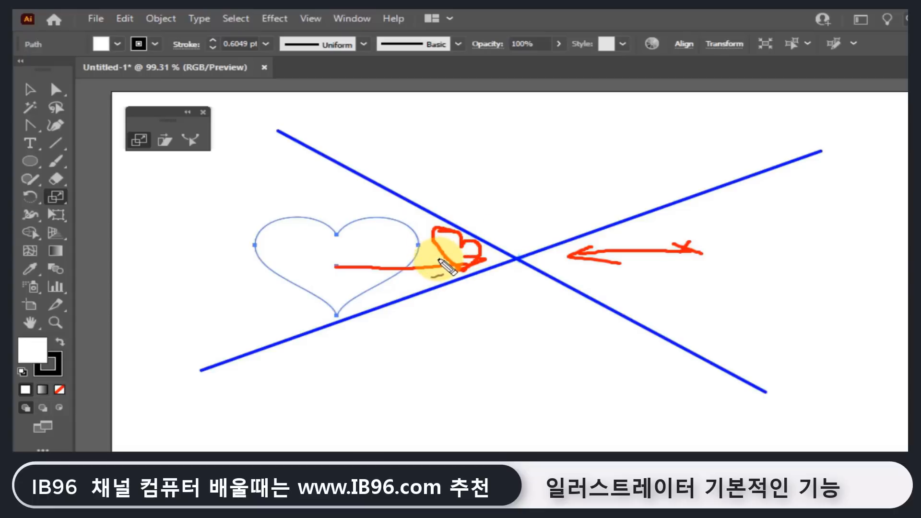
{"action": "mouse_move", "coordinate": [809, 249]}
{"action": "left_mouse_down"}
{"action": "mouse_move", "coordinate": [706, 250]}
{"action": "mouse_move", "coordinate": [873, 247]}
{"action": "mouse_move", "coordinate": [822, 279]}
{"action": "left_mouse_up"}
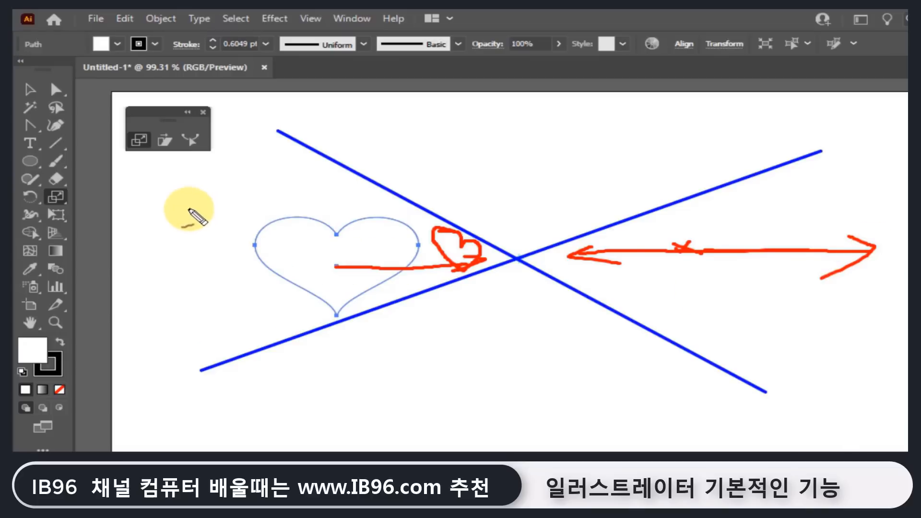
{"action": "mouse_move", "coordinate": [190, 209]}
{"action": "left_mouse_down"}
{"action": "mouse_move", "coordinate": [143, 198]}
{"action": "mouse_move", "coordinate": [132, 228]}
{"action": "mouse_move", "coordinate": [150, 278]}
{"action": "mouse_move", "coordinate": [189, 320]}
{"action": "left_mouse_up"}
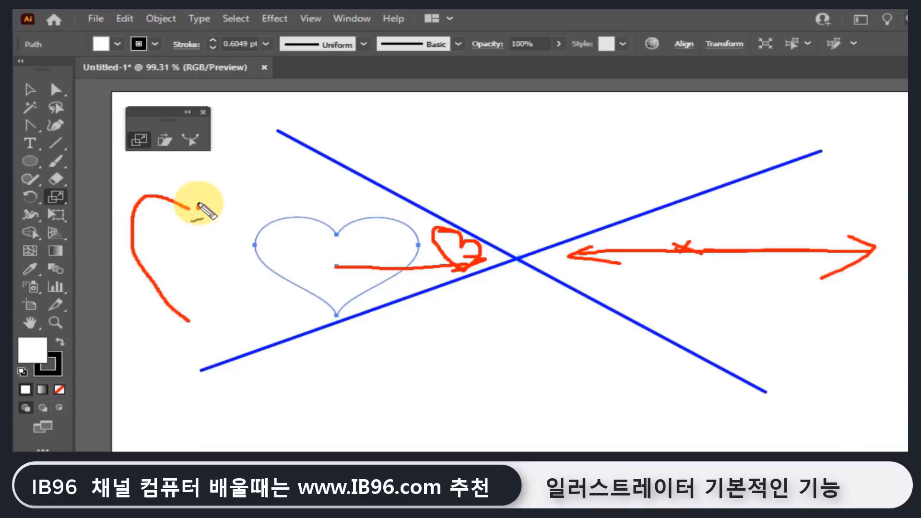
{"action": "mouse_move", "coordinate": [198, 207]}
{"action": "left_mouse_down"}
{"action": "mouse_move", "coordinate": [291, 221]}
{"action": "mouse_move", "coordinate": [232, 300]}
{"action": "mouse_move", "coordinate": [199, 319]}
{"action": "left_mouse_up"}
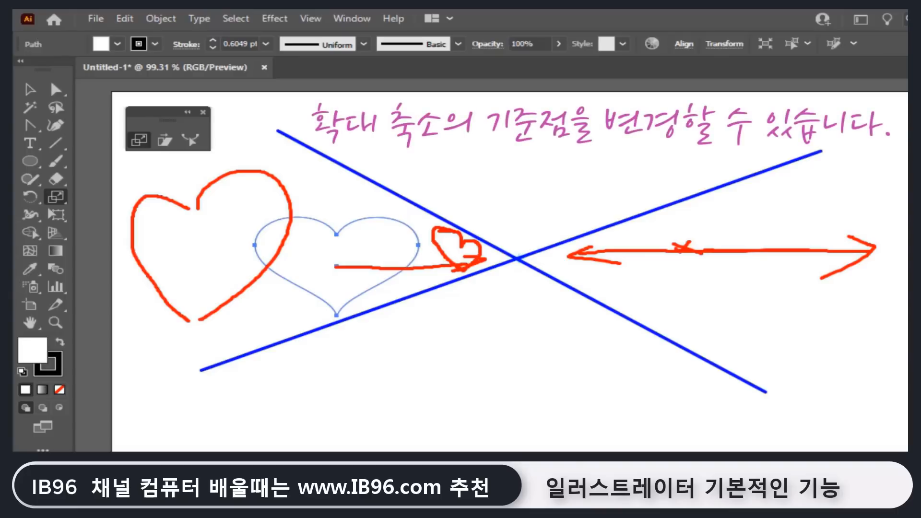
{"action": "key", "text": "Escape"}
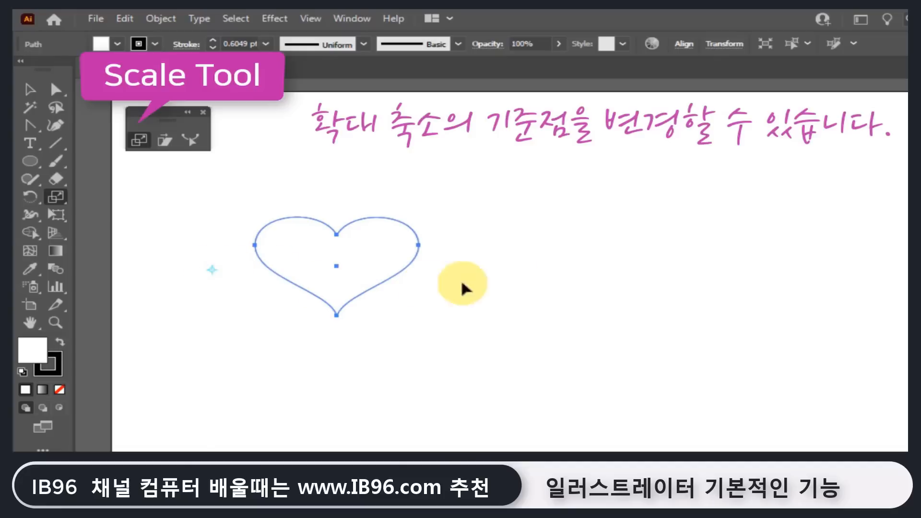
Place the Scale reference point in the empty area right of the heart and reactivate the Scale tool.
{"action": "left_click", "coordinate": [632, 271]}
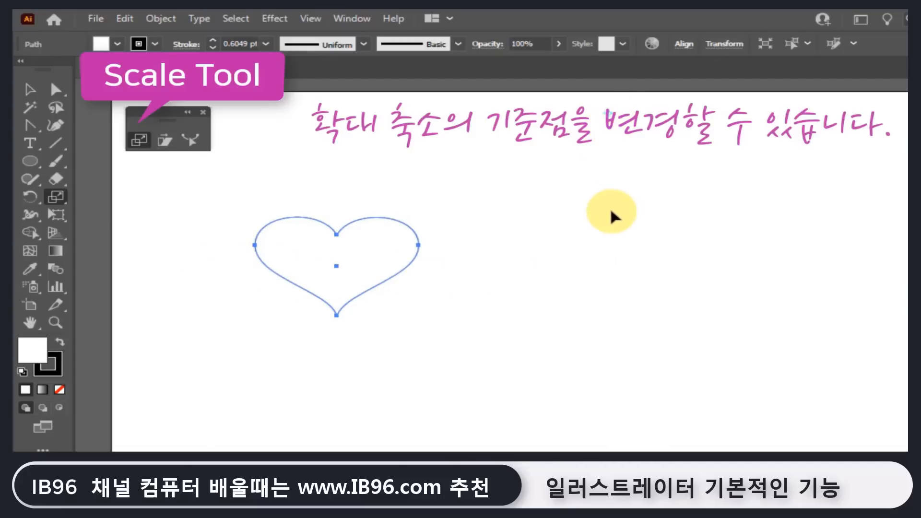
{"action": "key", "text": "s"}
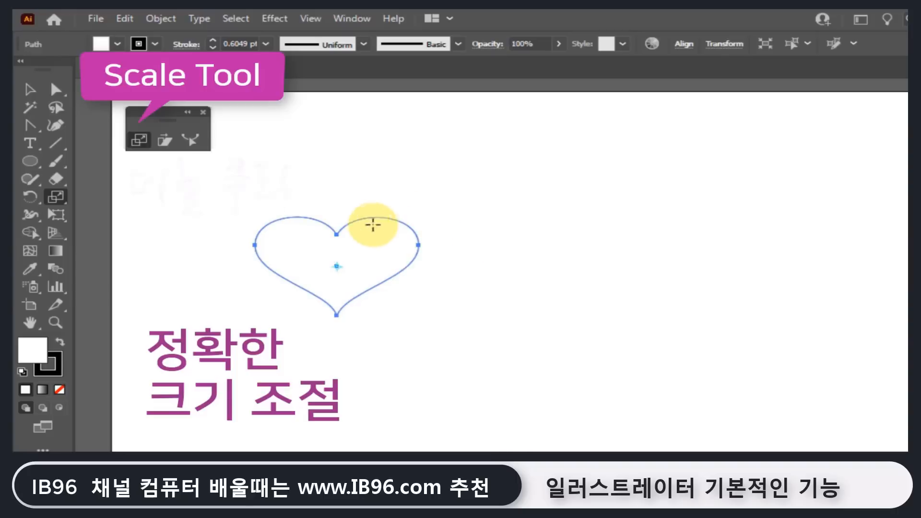
Scale the heart uniformly by 150% about its center and undo the scaling.
{"action": "double_click", "coordinate": [140, 144]}
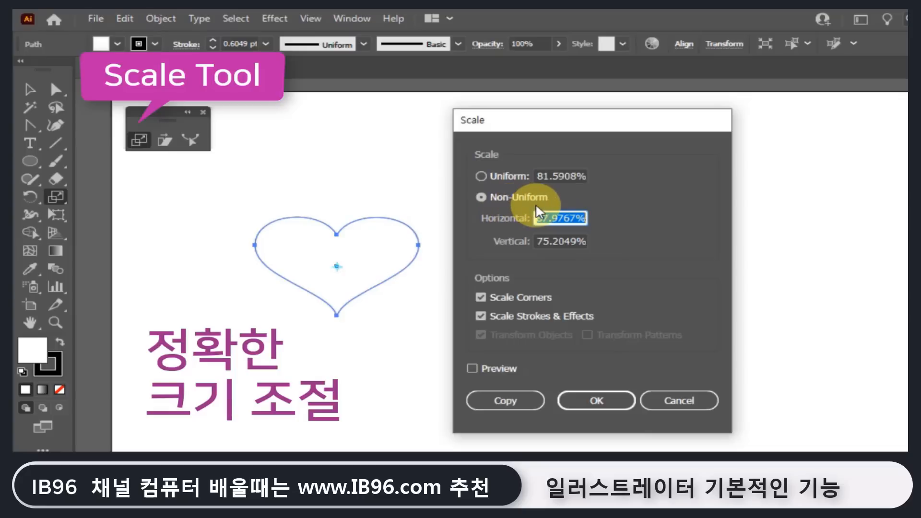
{"action": "left_click", "coordinate": [481, 176]}
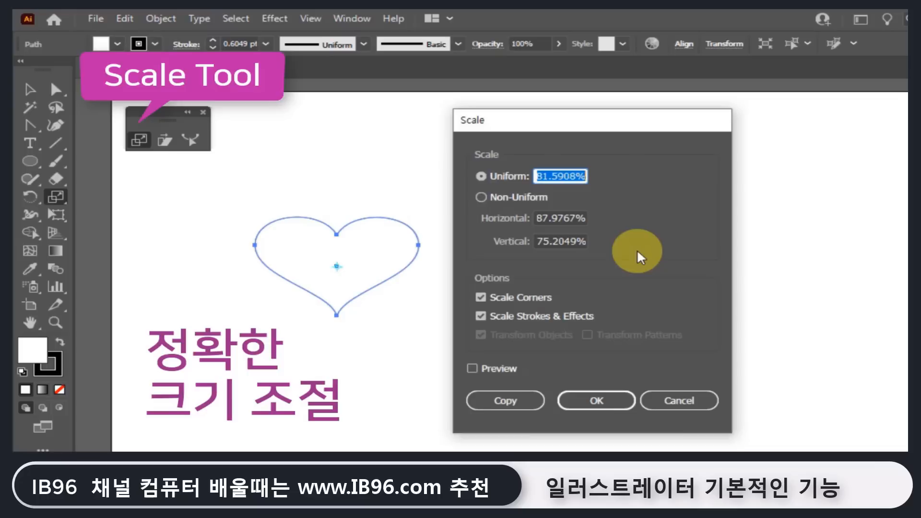
{"action": "type", "text": "150"}
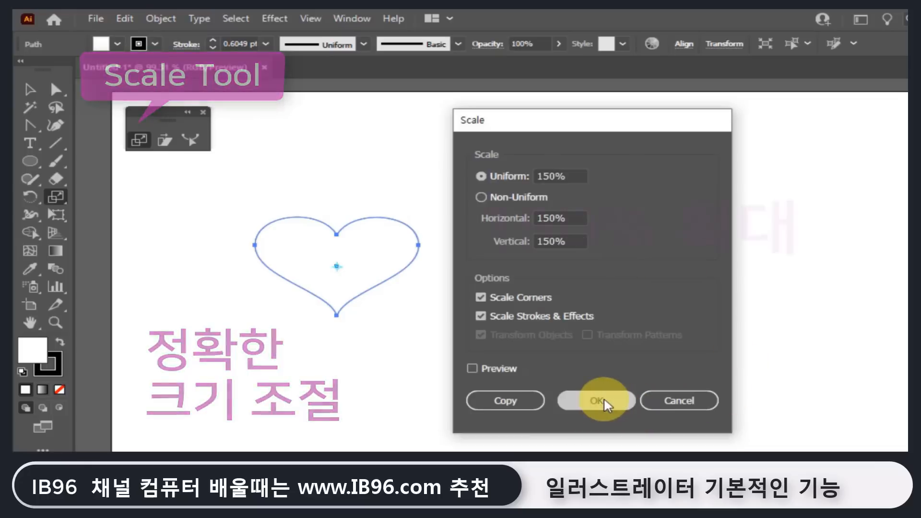
{"action": "left_click", "coordinate": [613, 403]}
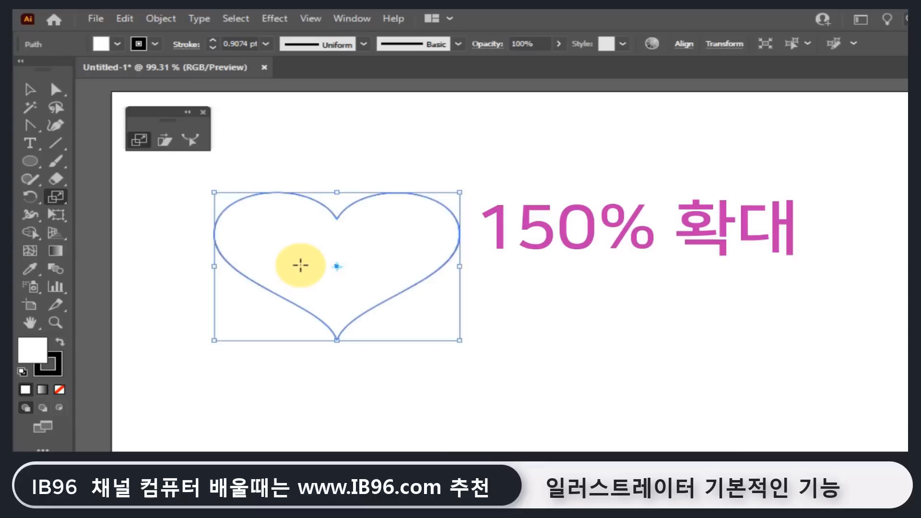
{"action": "key", "text": "ctrl+z"}
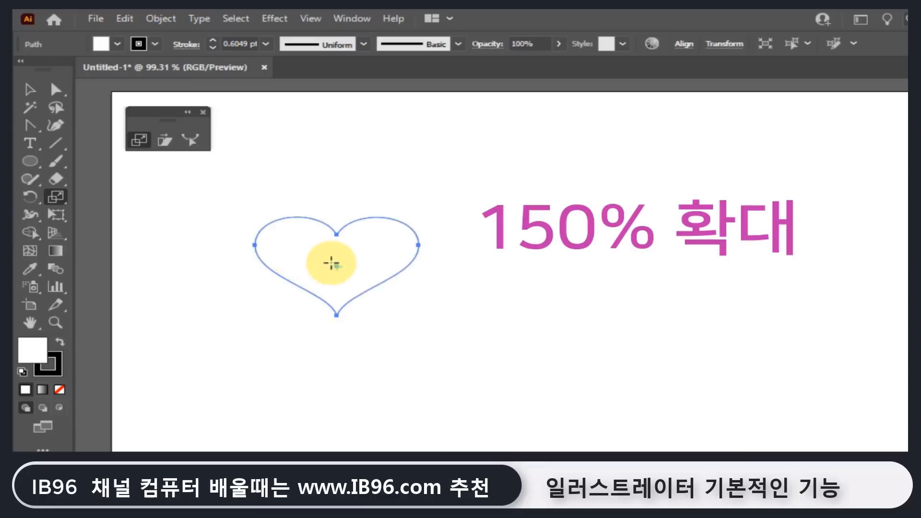
Enable Preview in the Scale options and create a uniformly scaled 81.5908% copy of the heart about its center.
{"action": "left_click", "coordinate": [137, 144]}
{"action": "left_click", "coordinate": [523, 176]}
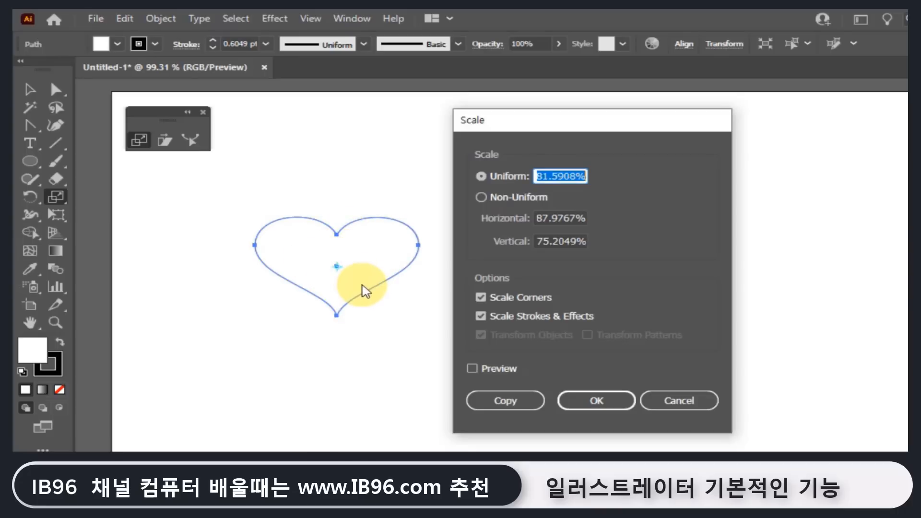
{"action": "left_click", "coordinate": [504, 198]}
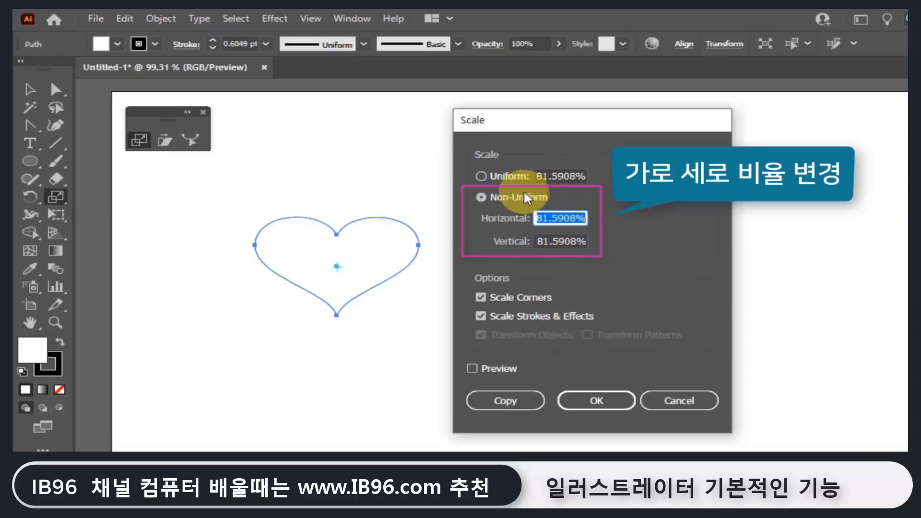
{"action": "left_click", "coordinate": [472, 368]}
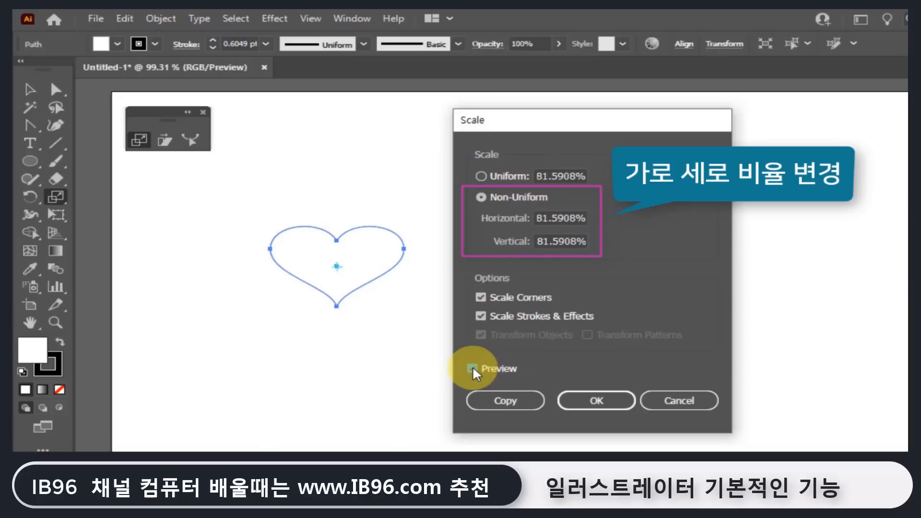
{"action": "left_click", "coordinate": [479, 176]}
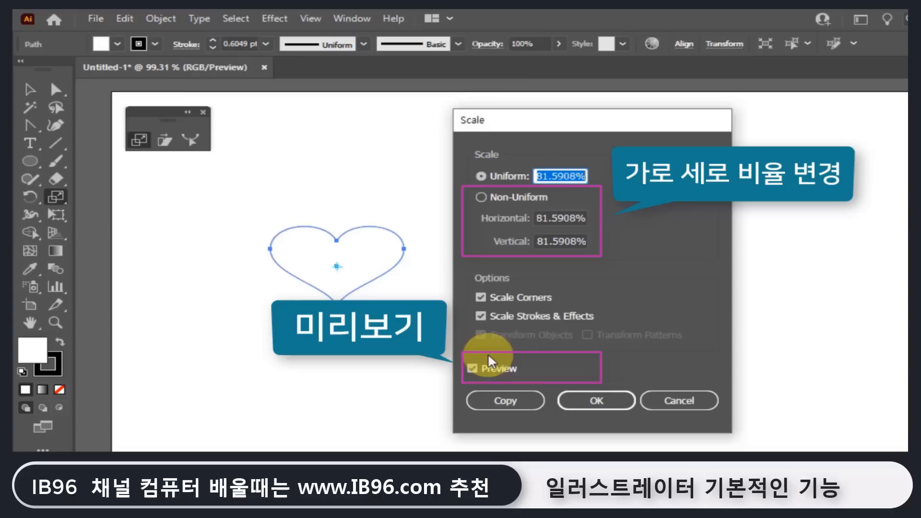
{"action": "left_click", "coordinate": [602, 402]}
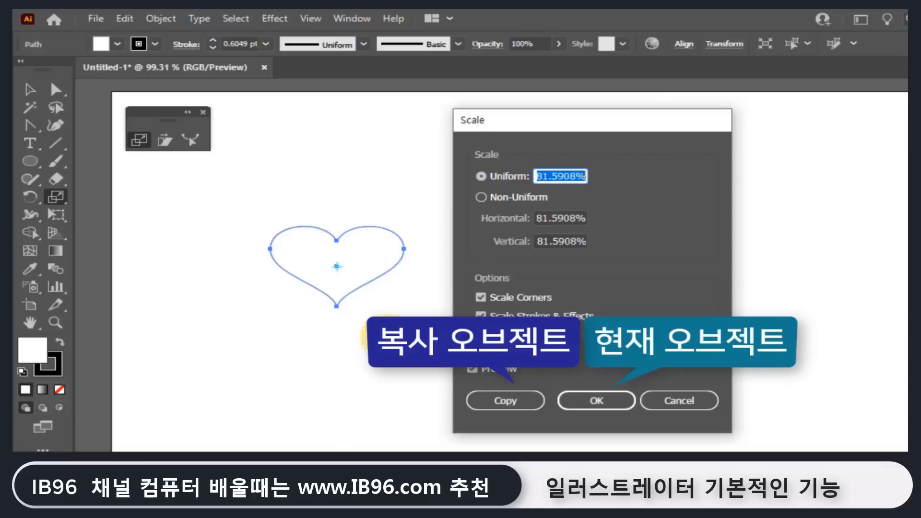
{"action": "left_click", "coordinate": [517, 409]}
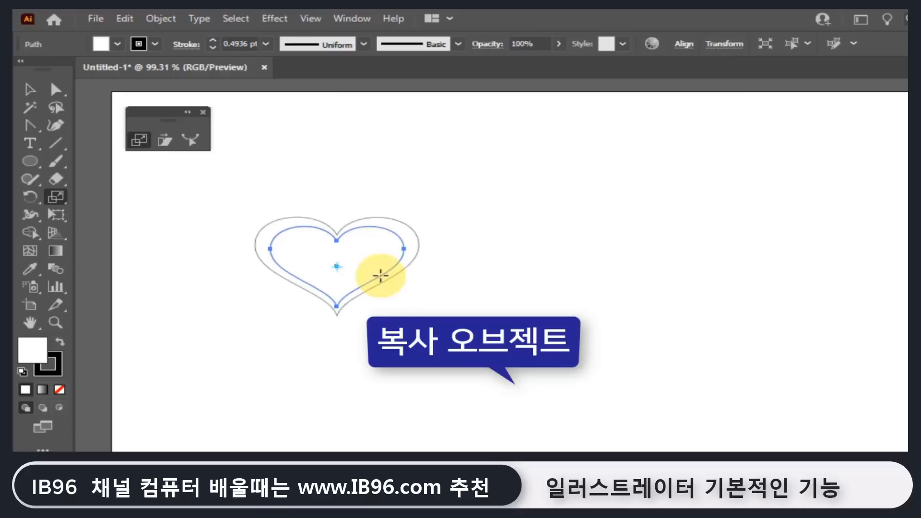
{"action": "left_click", "coordinate": [357, 227], "text": "shift"}
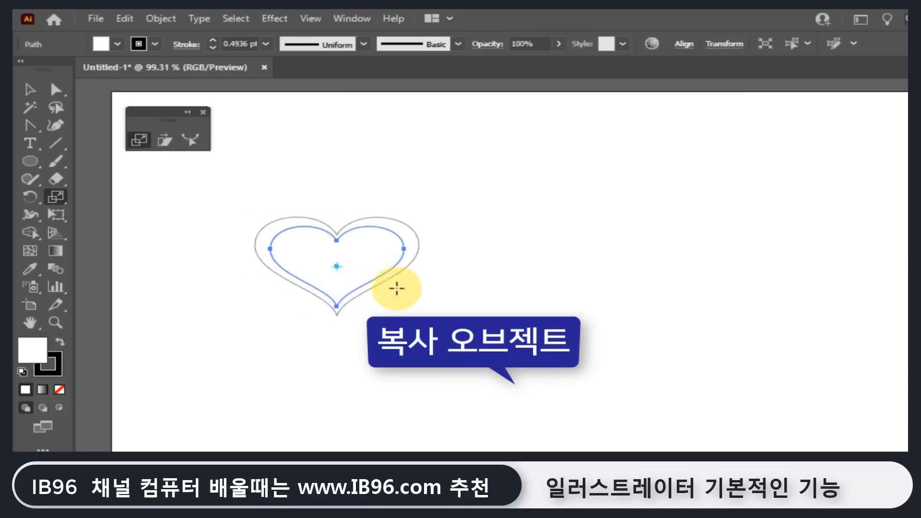
{"action": "left_click", "coordinate": [341, 229], "text": "shift"}
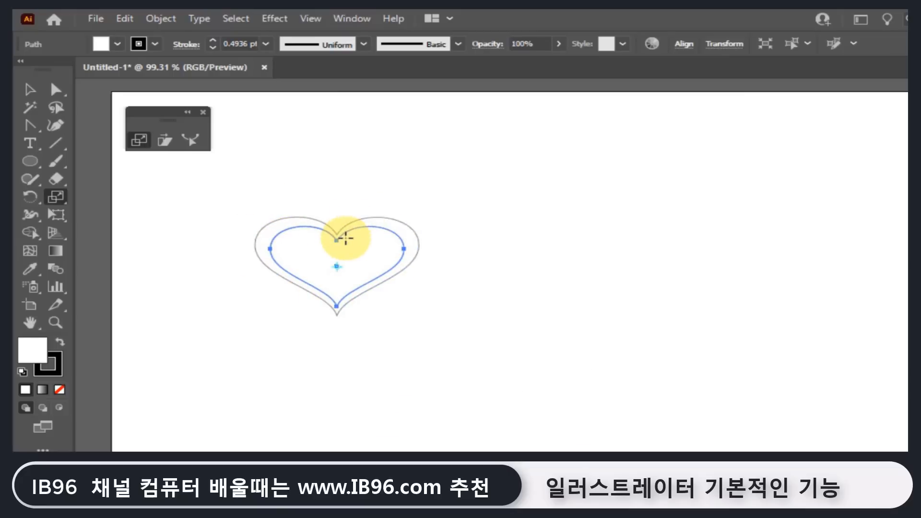
{"action": "key", "text": "v"}
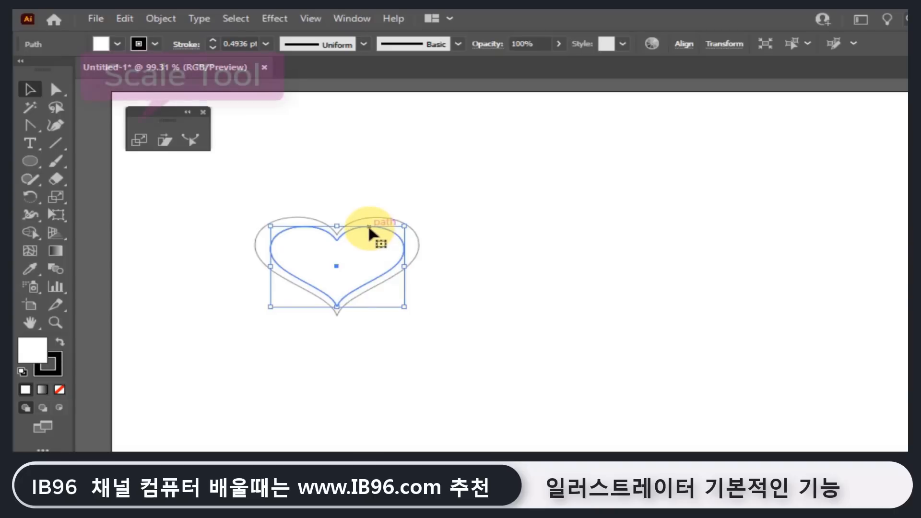
{"action": "double_click", "coordinate": [139, 141]}
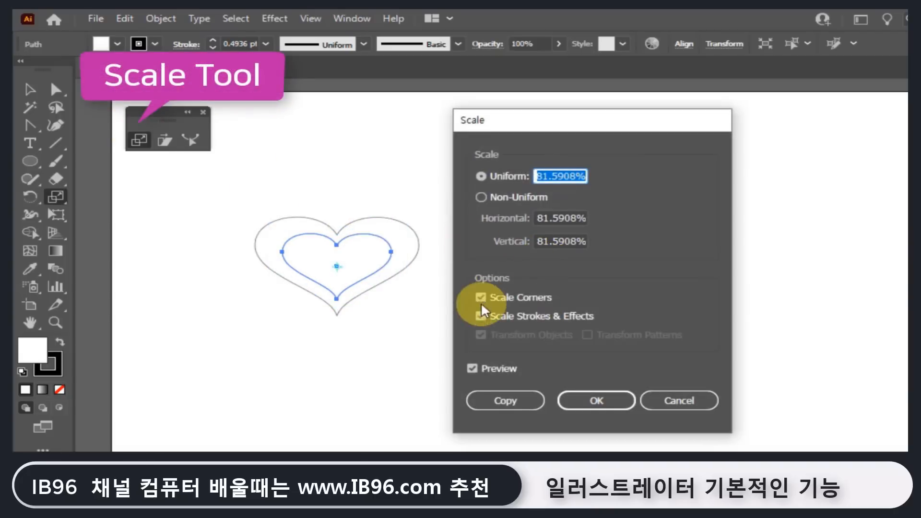
{"action": "left_click", "coordinate": [504, 402]}
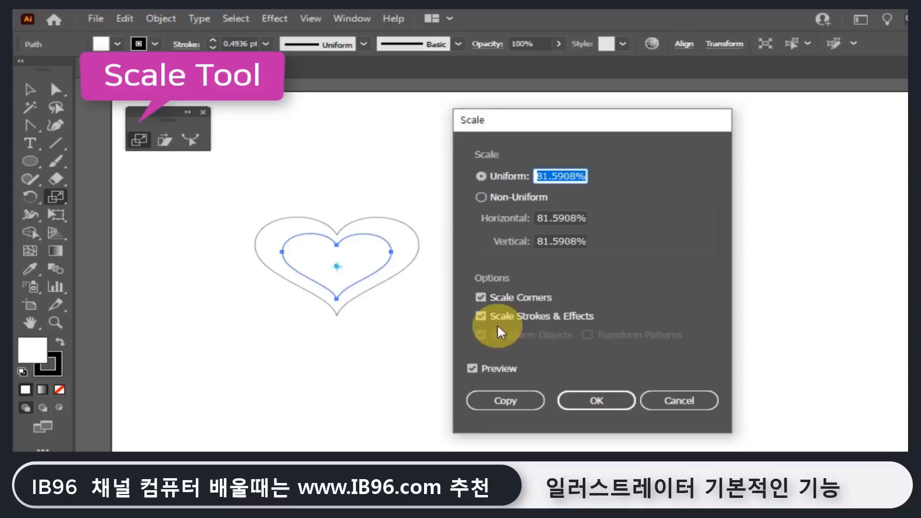
{"action": "left_click", "coordinate": [667, 401]}
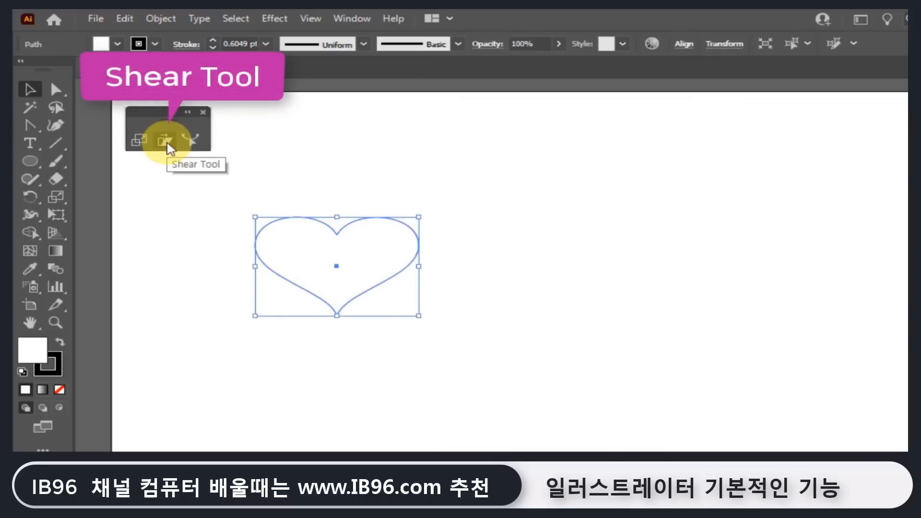
Shear the heart freehand about its center so its upper part slants to the right.
{"action": "left_click", "coordinate": [166, 142]}
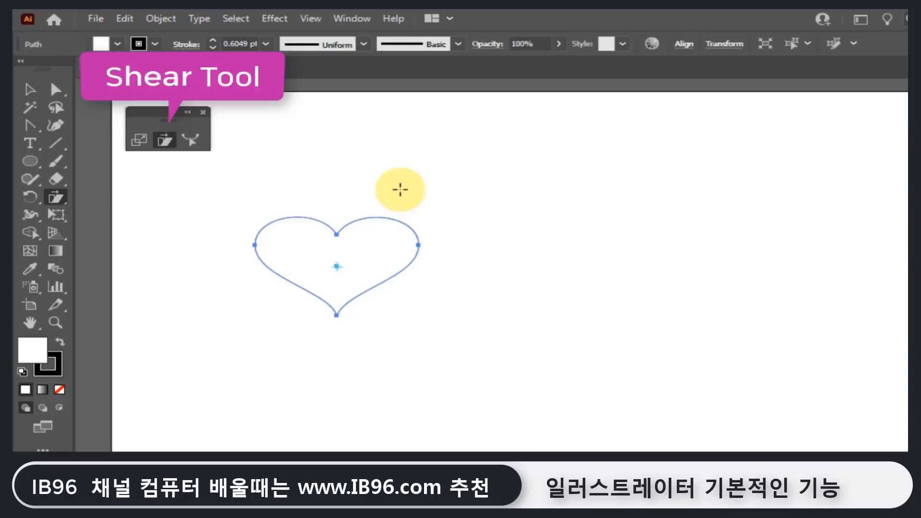
{"action": "left_click_drag", "start_coordinate": [400, 189], "coordinate": [468, 205]}
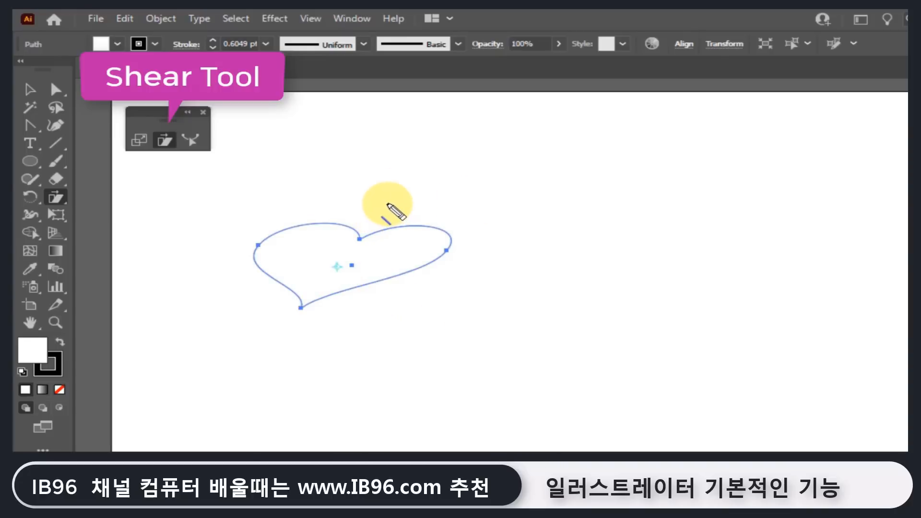
{"action": "left_click_drag", "start_coordinate": [387, 203], "coordinate": [277, 338]}
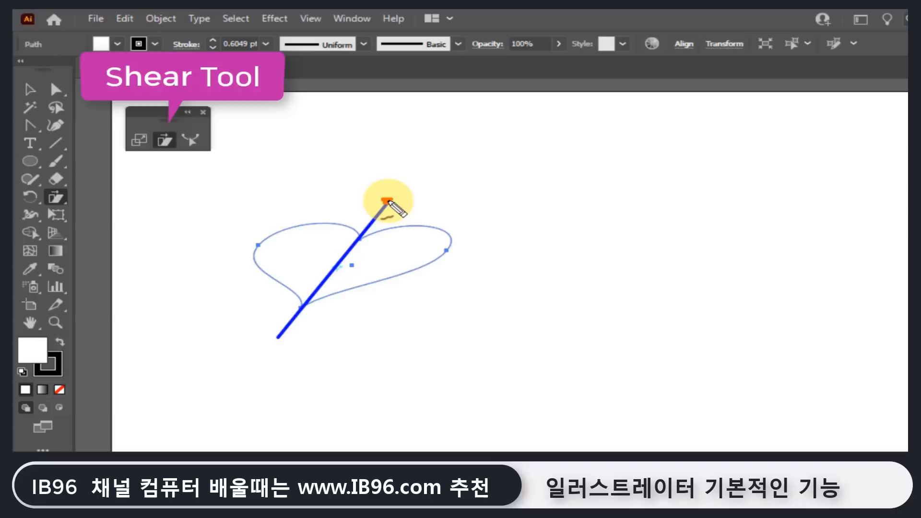
{"action": "mouse_move", "coordinate": [387, 201]}
{"action": "left_mouse_down"}
{"action": "mouse_move", "coordinate": [469, 201]}
{"action": "mouse_move", "coordinate": [447, 215]}
{"action": "left_mouse_up"}
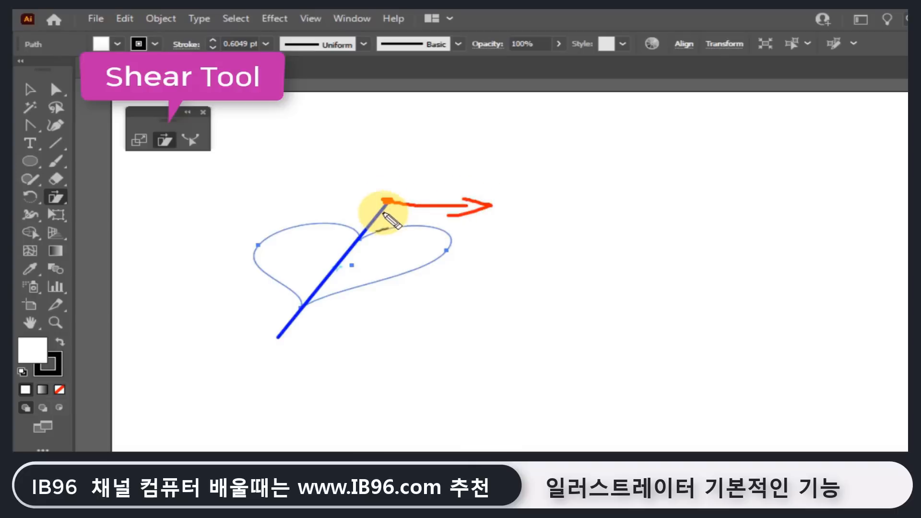
{"action": "left_click_drag", "start_coordinate": [383, 201], "coordinate": [456, 206]}
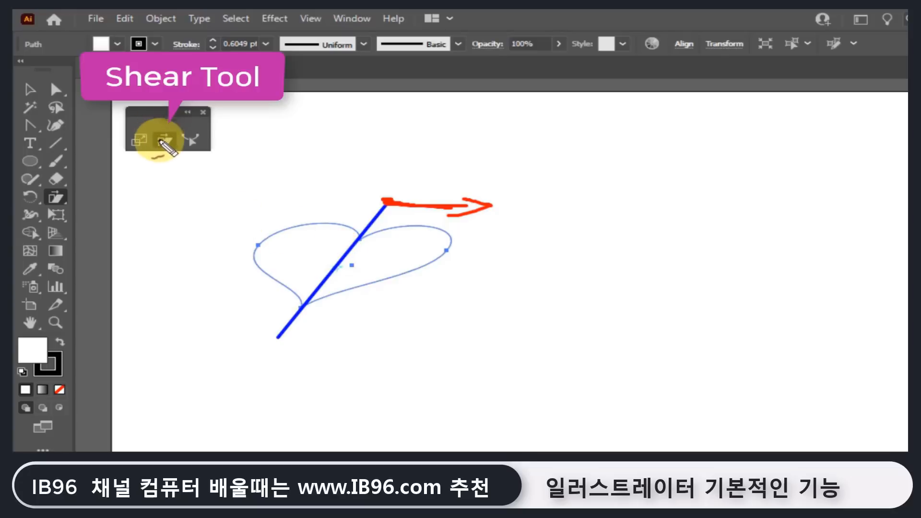
{"action": "mouse_move", "coordinate": [164, 147]}
{"action": "left_mouse_down"}
{"action": "mouse_move", "coordinate": [148, 140]}
{"action": "mouse_move", "coordinate": [177, 140]}
{"action": "mouse_move", "coordinate": [160, 148]}
{"action": "left_mouse_up"}
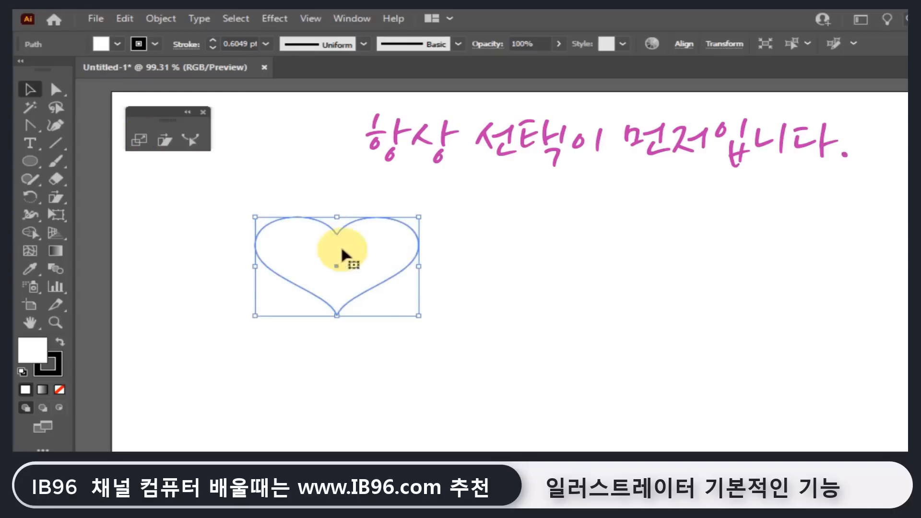
Shear the heart freehand about its center, and again about a reference point placed in the empty area to its right.
{"action": "left_click", "coordinate": [163, 142]}
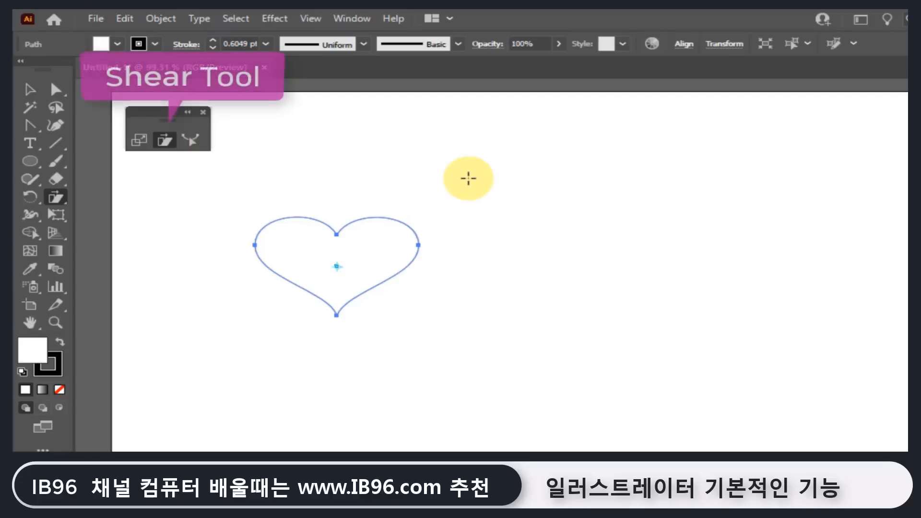
{"action": "left_click_drag", "start_coordinate": [468, 179], "coordinate": [487, 242]}
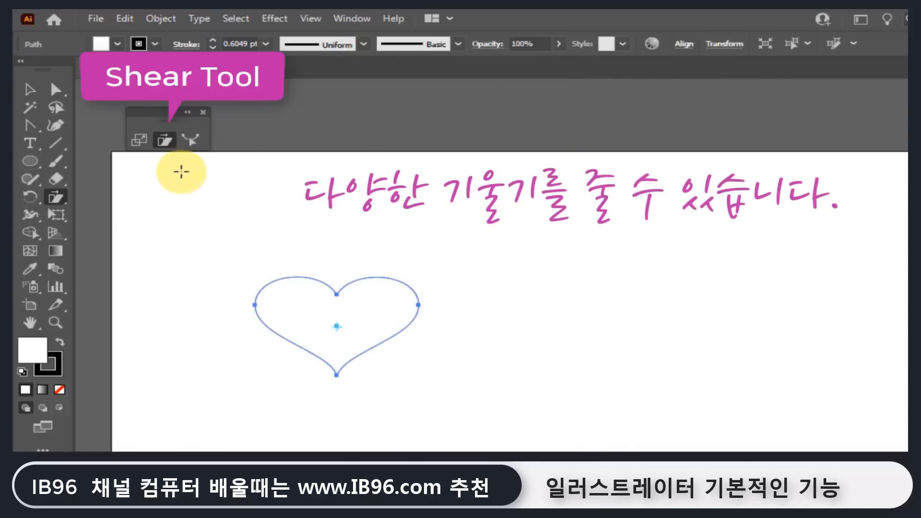
{"action": "left_click", "coordinate": [526, 317]}
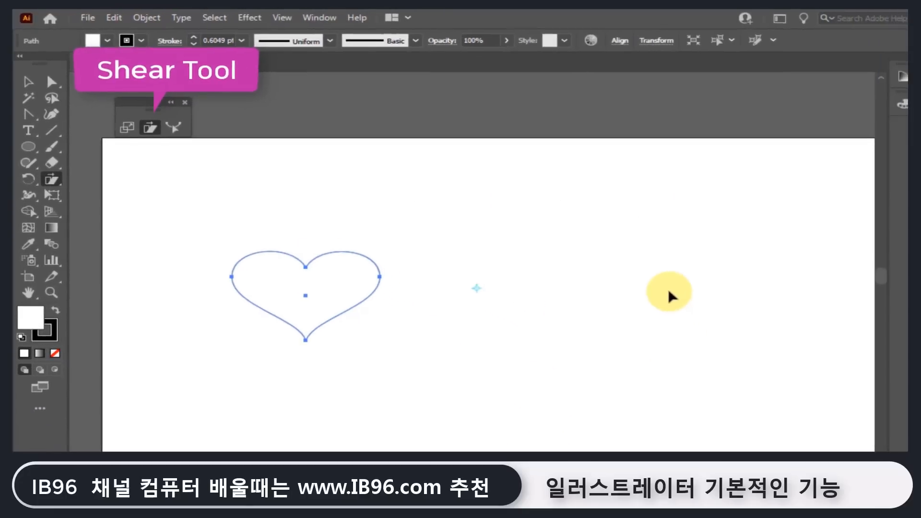
{"action": "left_click_drag", "start_coordinate": [745, 328], "coordinate": [746, 343]}
{"action": "left_click_drag", "start_coordinate": [668, 307], "coordinate": [737, 140]}
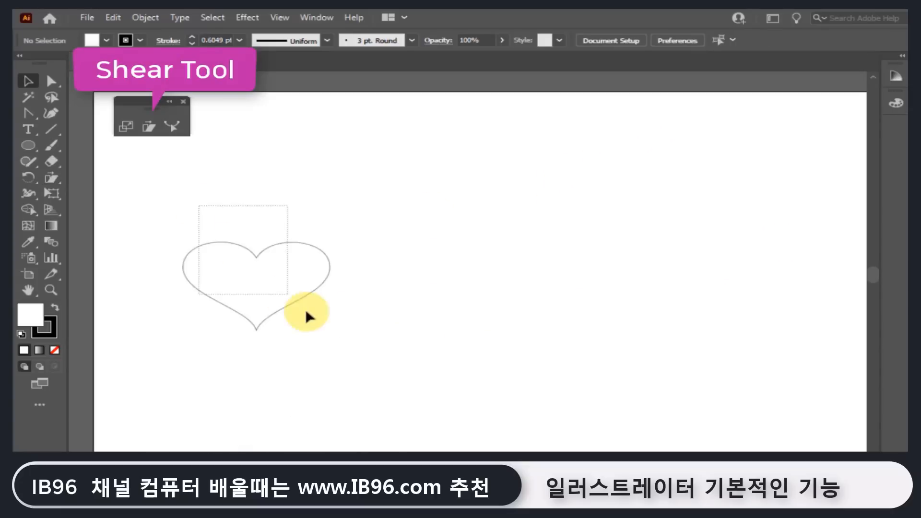
Preview a 48° shear of the heart along the horizontal, vertical and 25° angled axes, and cancel the Shear options.
{"action": "left_click_drag", "start_coordinate": [306, 313], "coordinate": [307, 315]}
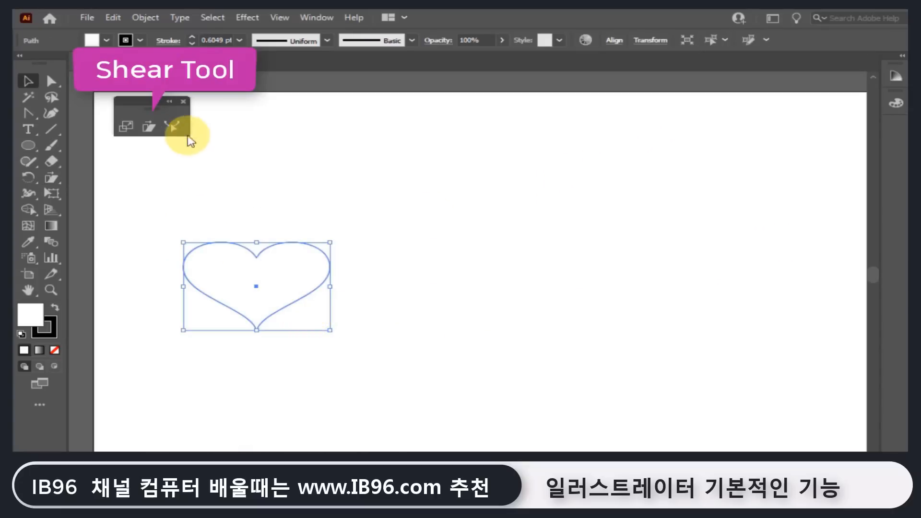
{"action": "double_click", "coordinate": [149, 126]}
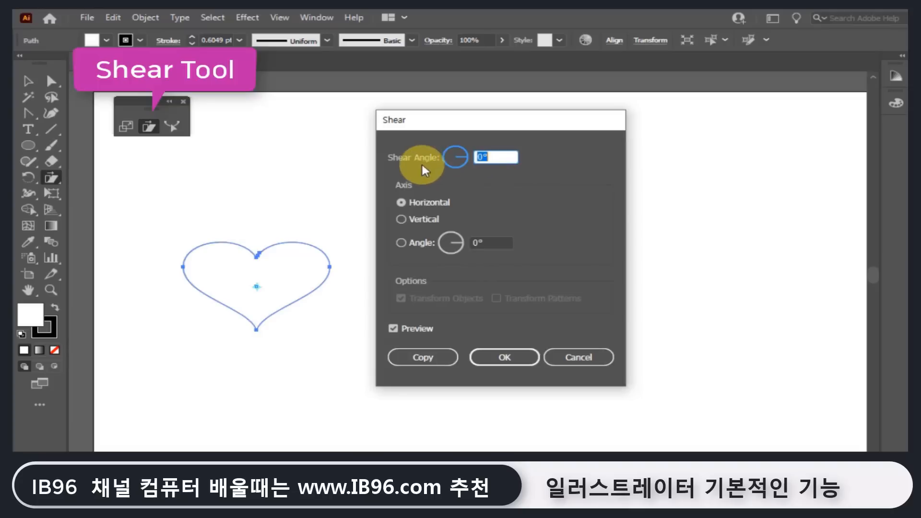
{"action": "type", "text": "48"}
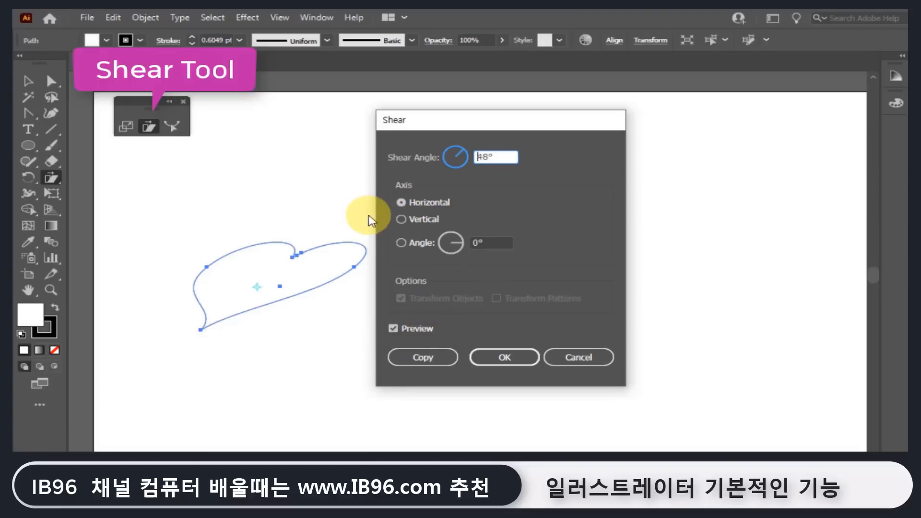
{"action": "left_click", "coordinate": [413, 221]}
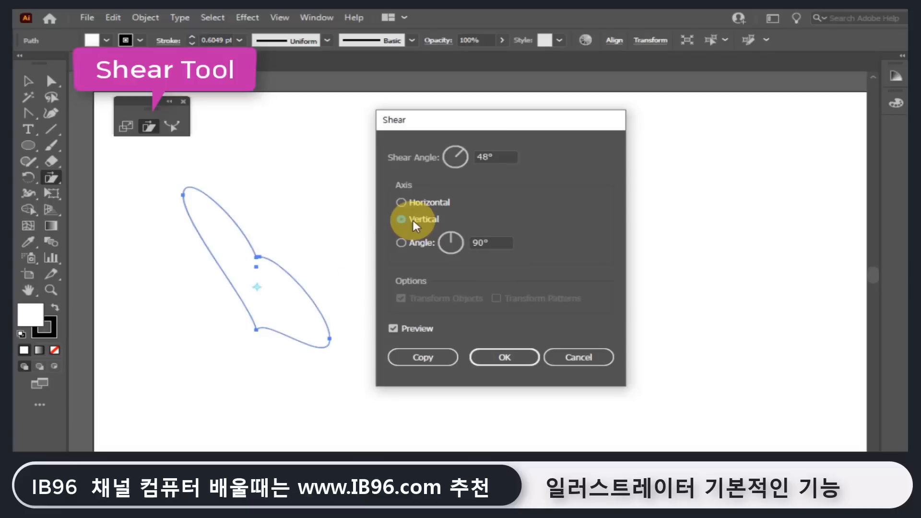
{"action": "left_click", "coordinate": [414, 202]}
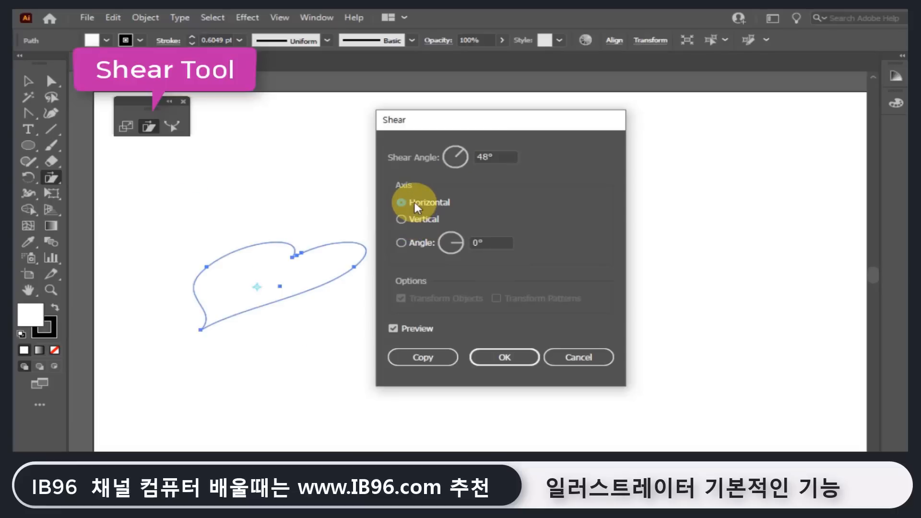
{"action": "left_click", "coordinate": [421, 242]}
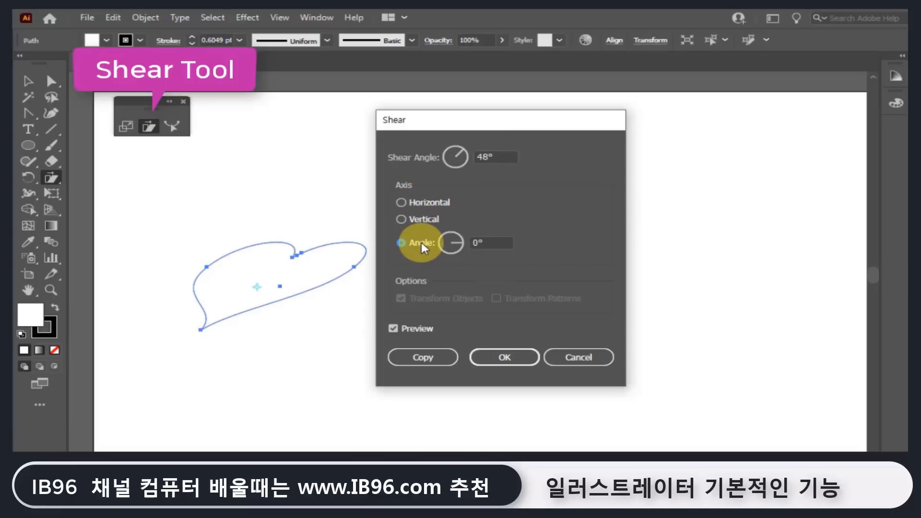
{"action": "mouse_move", "coordinate": [455, 240]}
{"action": "left_mouse_down"}
{"action": "mouse_move", "coordinate": [455, 254]}
{"action": "mouse_move", "coordinate": [468, 246]}
{"action": "left_mouse_up"}
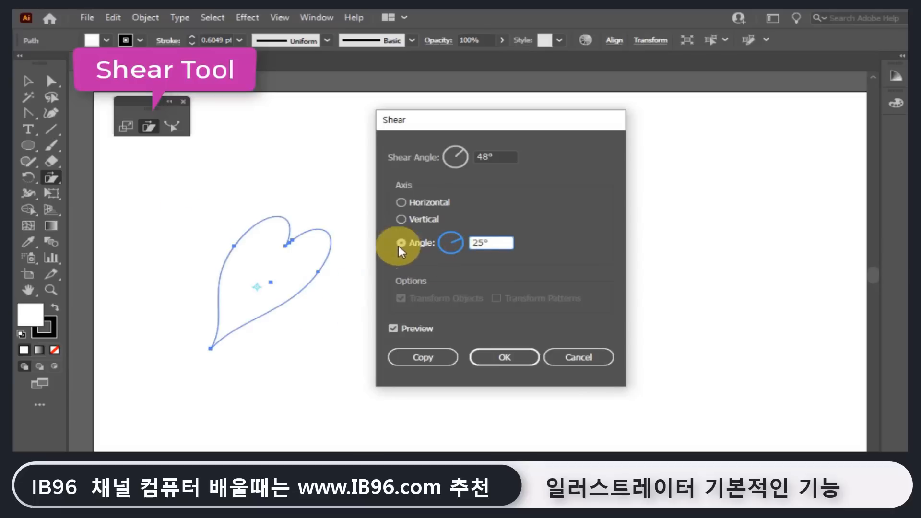
{"action": "left_click", "coordinate": [590, 357]}
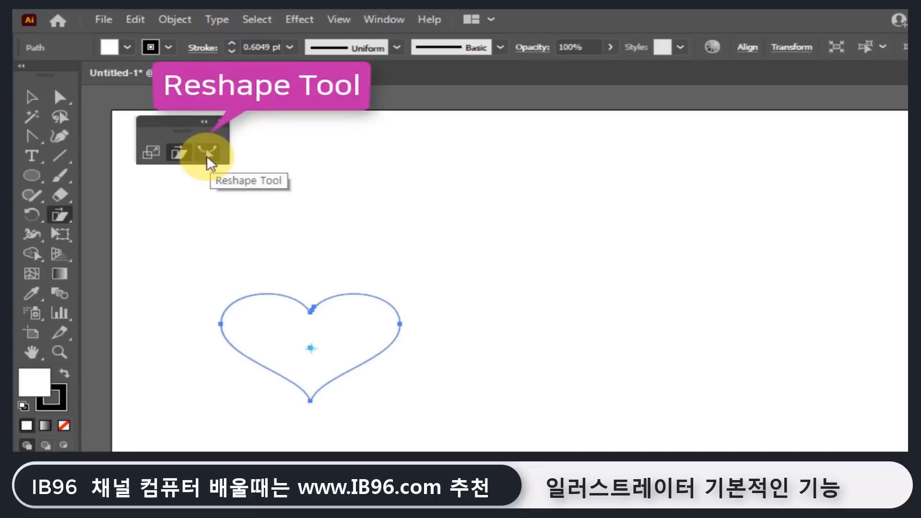
Move the heart to the right, rotate it clockwise by its bounding box corner and undo the rotation.
{"action": "left_click", "coordinate": [35, 216]}
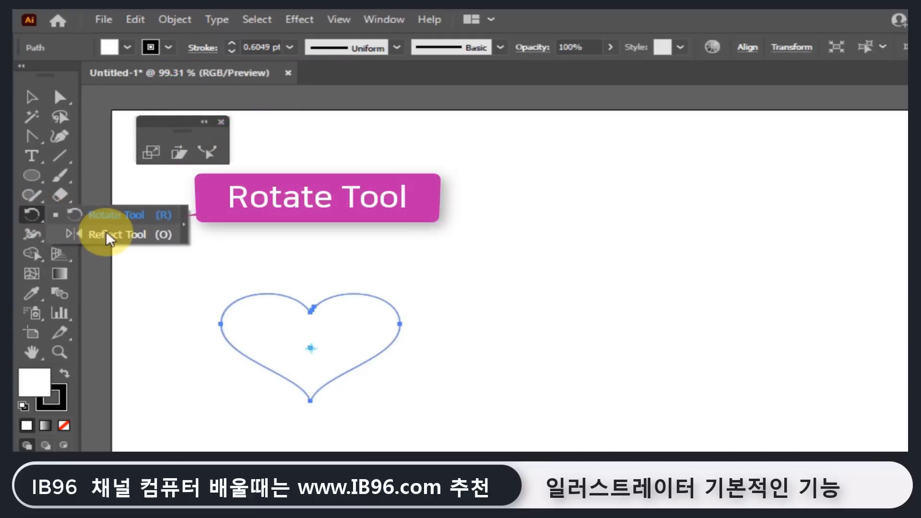
{"action": "left_click", "coordinate": [104, 215]}
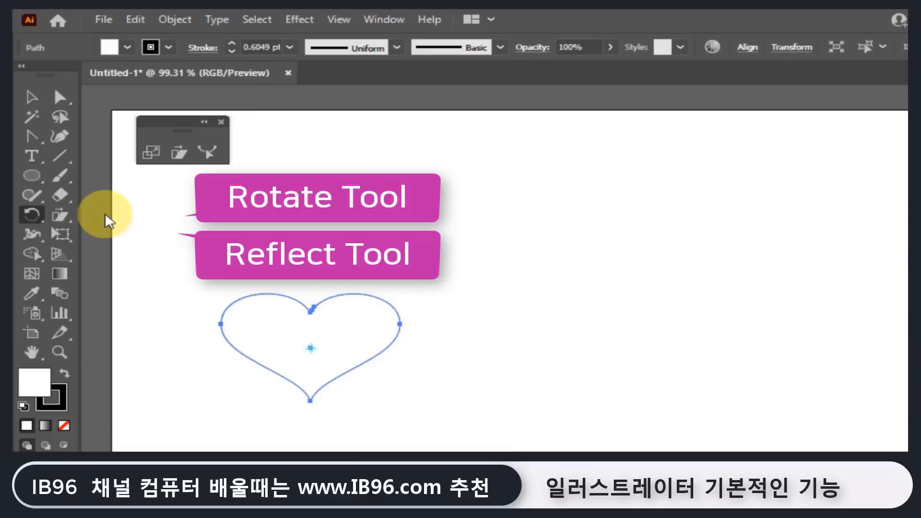
{"action": "left_click_drag", "start_coordinate": [524, 278], "coordinate": [304, 312]}
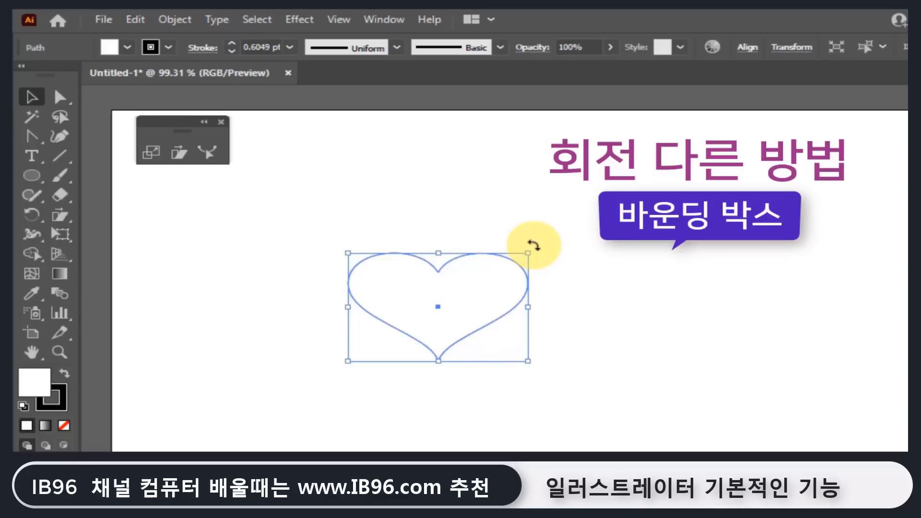
{"action": "left_click_drag", "start_coordinate": [532, 246], "coordinate": [528, 358]}
{"action": "key", "text": "ctrl+z"}
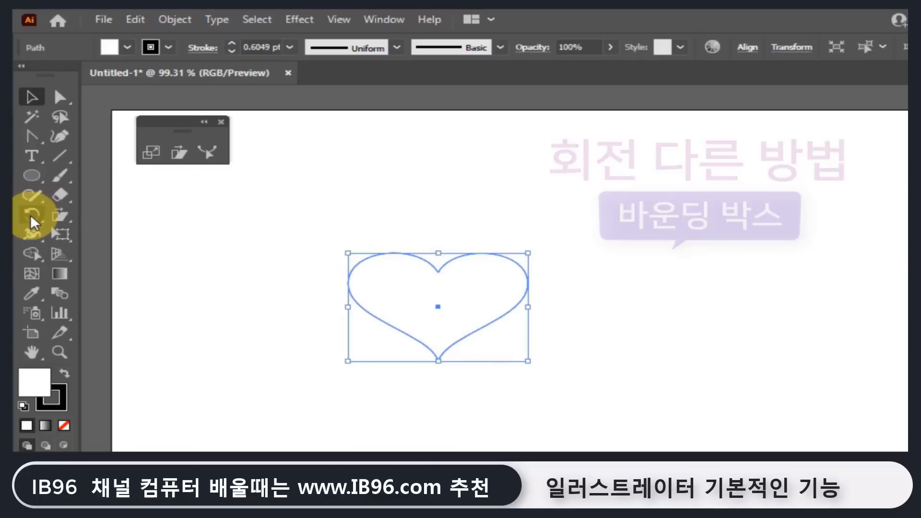
Detach the Rotate and Reflect tool group and place it just below the floating Scale and Shear tool group.
{"action": "mouse_move", "coordinate": [31, 215]}
{"action": "left_mouse_down"}
{"action": "mouse_move", "coordinate": [98, 218]}
{"action": "mouse_move", "coordinate": [34, 215]}
{"action": "left_mouse_up"}
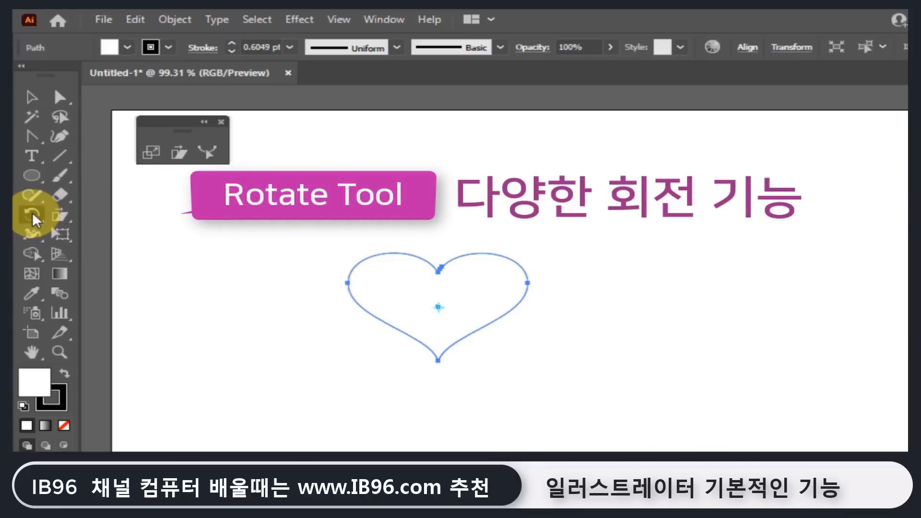
{"action": "left_click_drag", "start_coordinate": [31, 214], "coordinate": [185, 226]}
{"action": "left_click_drag", "start_coordinate": [64, 228], "coordinate": [191, 189]}
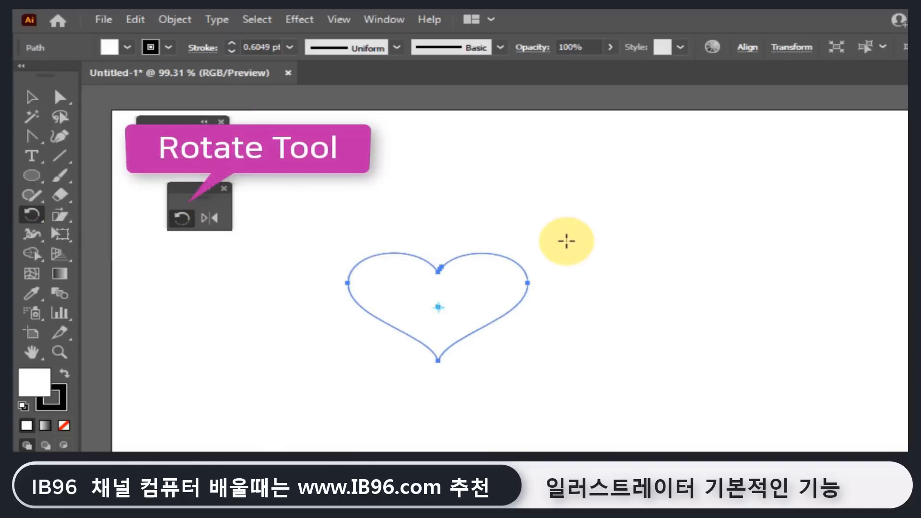
Rotate the heart freehand about its center and undo it, and preview exact rotations of 53°, 17° and 324° before cancelling.
{"action": "left_click_drag", "start_coordinate": [565, 240], "coordinate": [465, 200]}
{"action": "key", "text": "ctrl+z"}
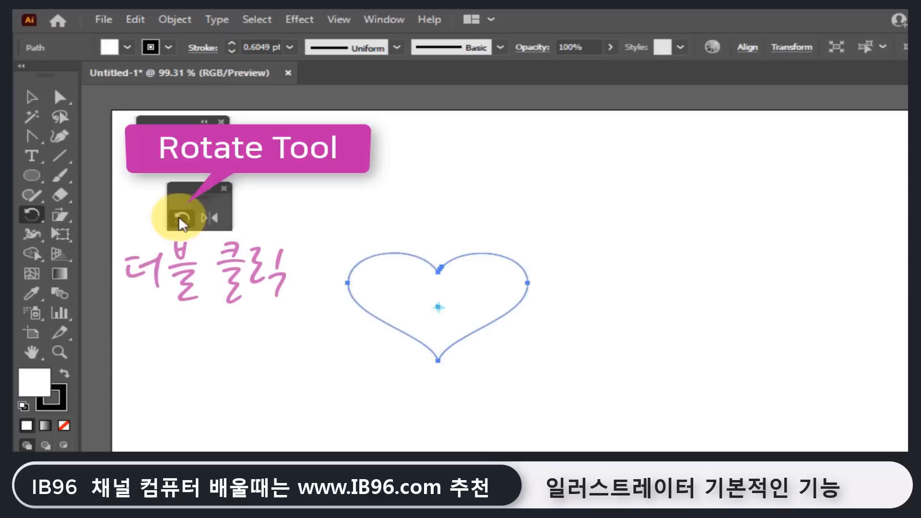
{"action": "double_click", "coordinate": [181, 220]}
{"action": "left_click_drag", "start_coordinate": [586, 211], "coordinate": [706, 175]}
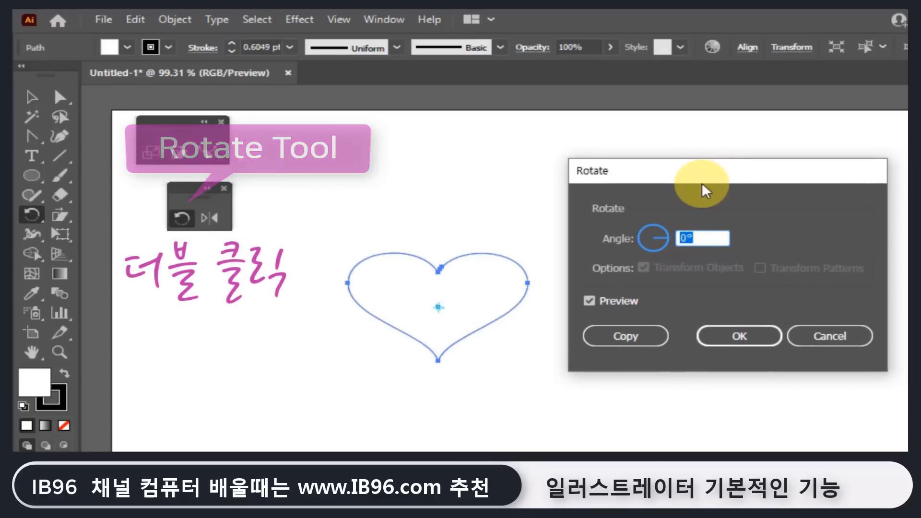
{"action": "mouse_move", "coordinate": [658, 250]}
{"action": "left_mouse_down"}
{"action": "mouse_move", "coordinate": [645, 250]}
{"action": "mouse_move", "coordinate": [662, 251]}
{"action": "mouse_move", "coordinate": [665, 235]}
{"action": "left_mouse_up"}
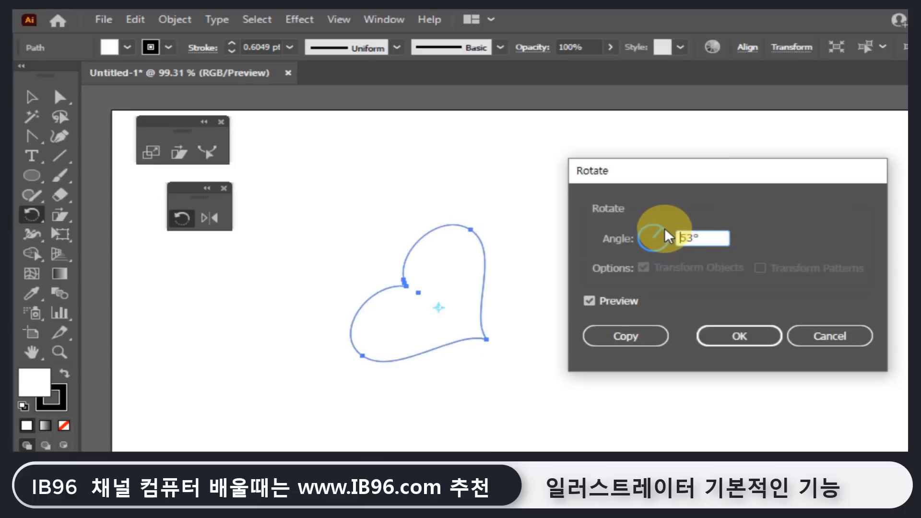
{"action": "left_click_drag", "start_coordinate": [670, 238], "coordinate": [674, 240]}
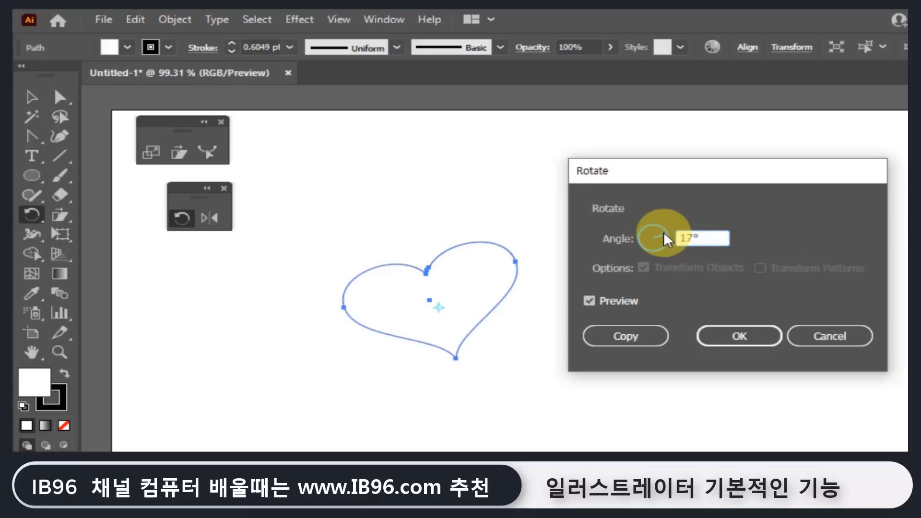
{"action": "left_click_drag", "start_coordinate": [666, 236], "coordinate": [665, 247]}
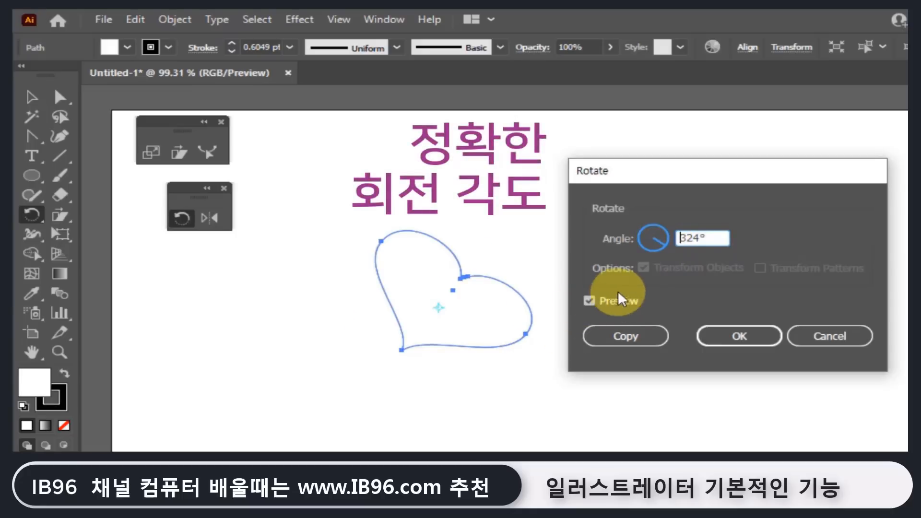
{"action": "left_click", "coordinate": [826, 338]}
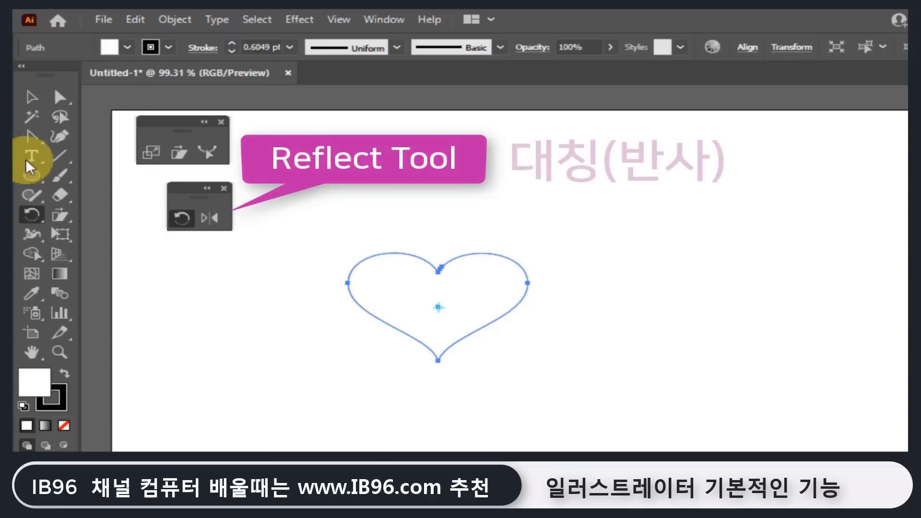
Delete the heart and draw a closed five-point half-vase shape with the Pen tool, curved on its left side with a straight vertical right edge.
{"action": "left_click", "coordinate": [30, 100]}
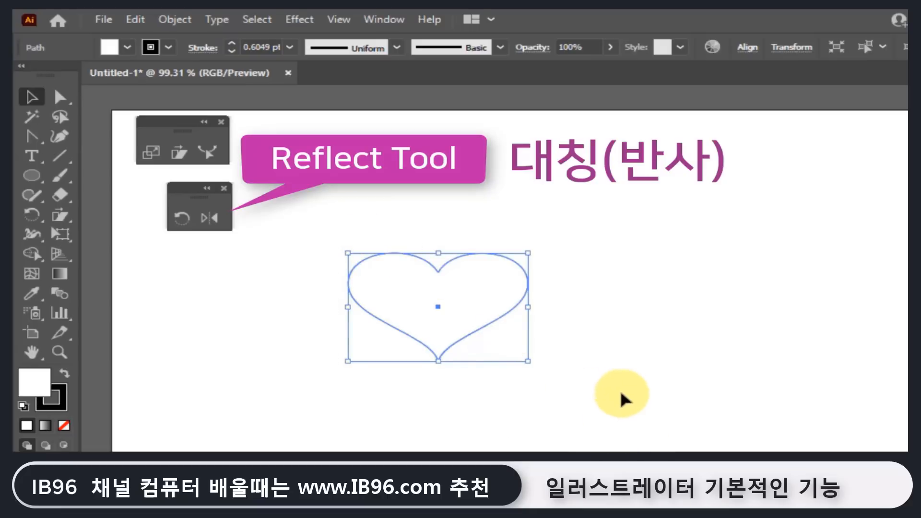
{"action": "key", "text": "Delete"}
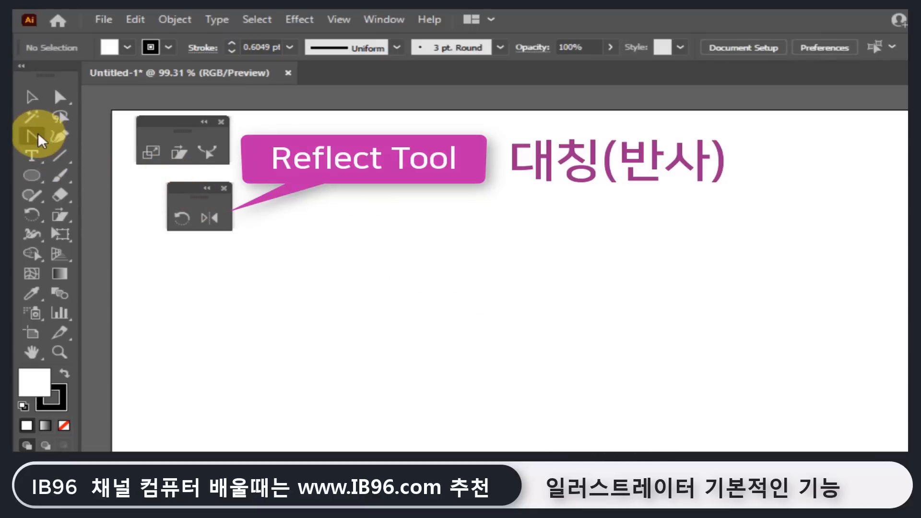
{"action": "left_click_drag", "start_coordinate": [34, 135], "coordinate": [77, 136]}
{"action": "left_click", "coordinate": [528, 250]}
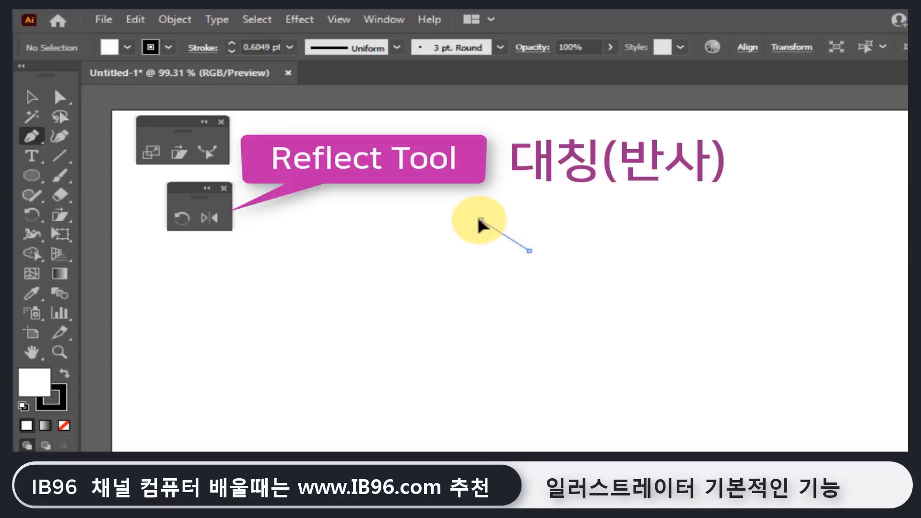
{"action": "left_click_drag", "start_coordinate": [481, 219], "coordinate": [431, 244]}
{"action": "left_click_drag", "start_coordinate": [481, 319], "coordinate": [476, 356]}
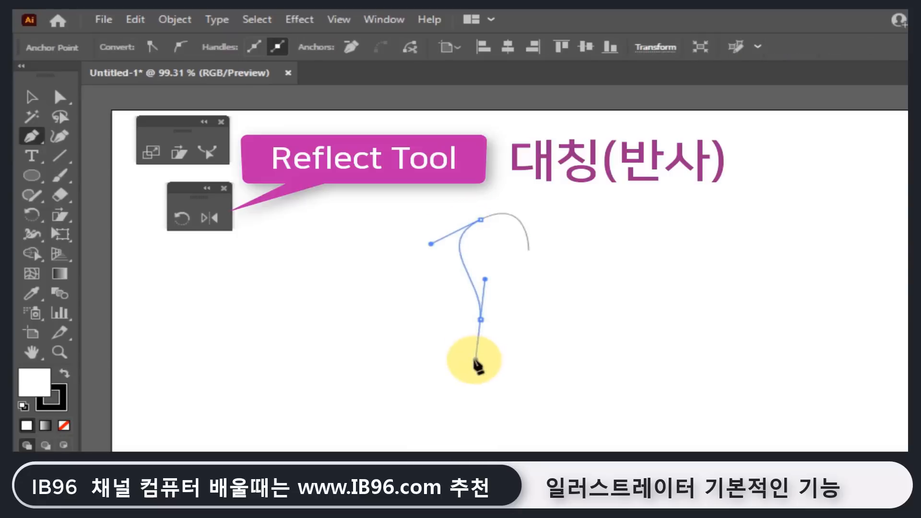
{"action": "left_click_drag", "start_coordinate": [407, 404], "coordinate": [424, 437]}
{"action": "left_click", "coordinate": [529, 439]}
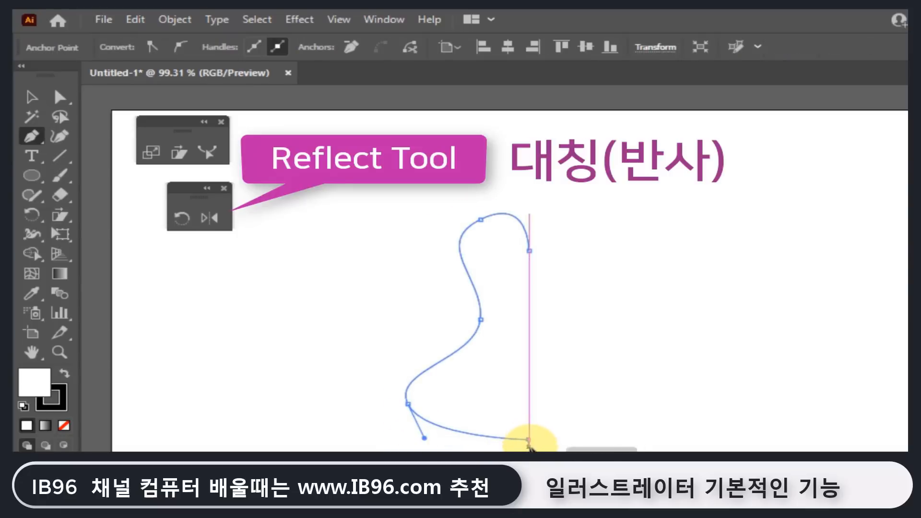
{"action": "left_click", "coordinate": [529, 250]}
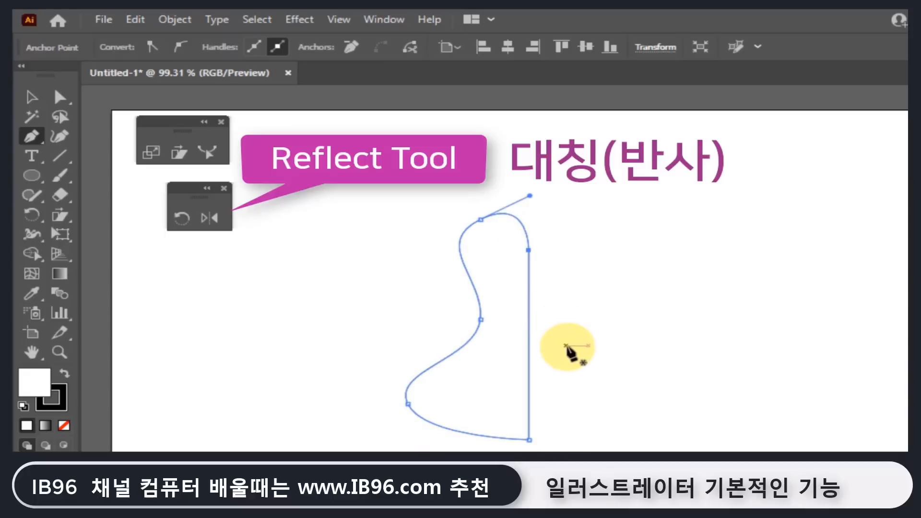
Select the half-vase shape, reflect it freehand about its center and undo the reflection.
{"action": "left_click", "coordinate": [32, 96]}
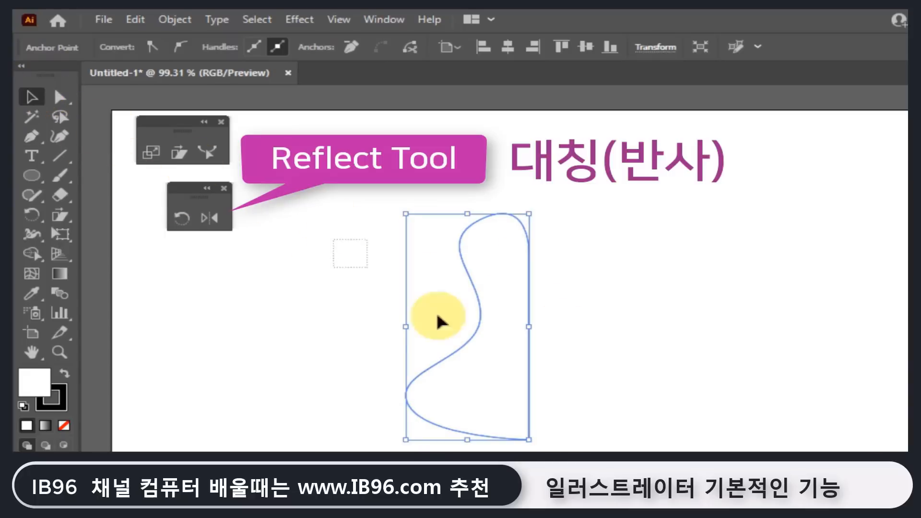
{"action": "left_click", "coordinate": [604, 296]}
{"action": "left_click", "coordinate": [506, 412]}
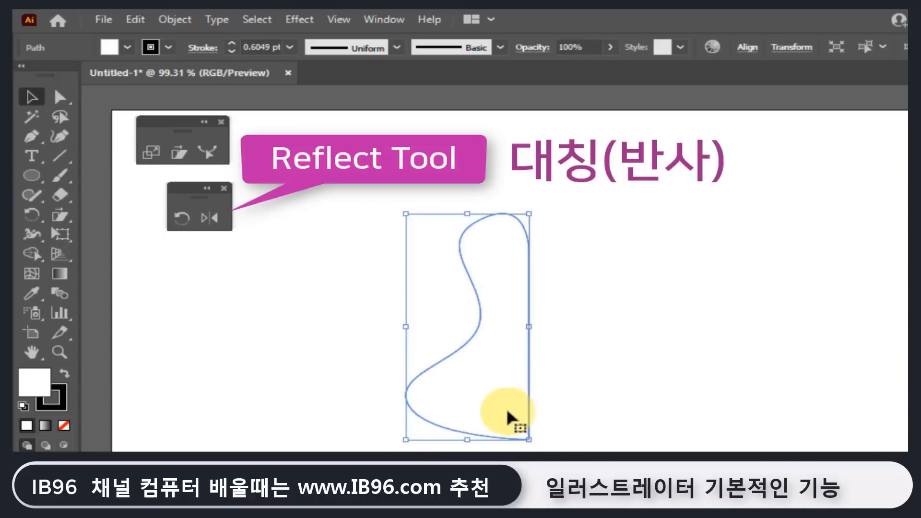
{"action": "left_click", "coordinate": [210, 220]}
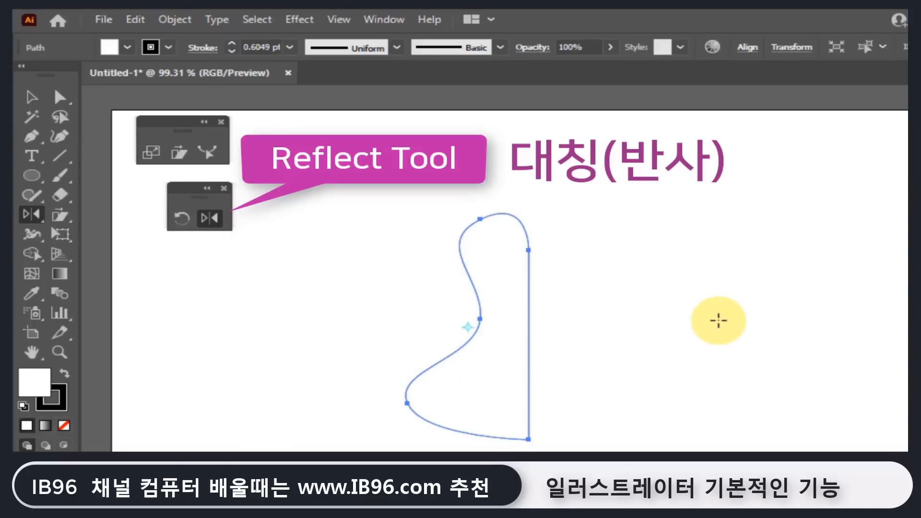
{"action": "left_click_drag", "start_coordinate": [718, 320], "coordinate": [396, 331]}
{"action": "key", "text": "ctrl+z"}
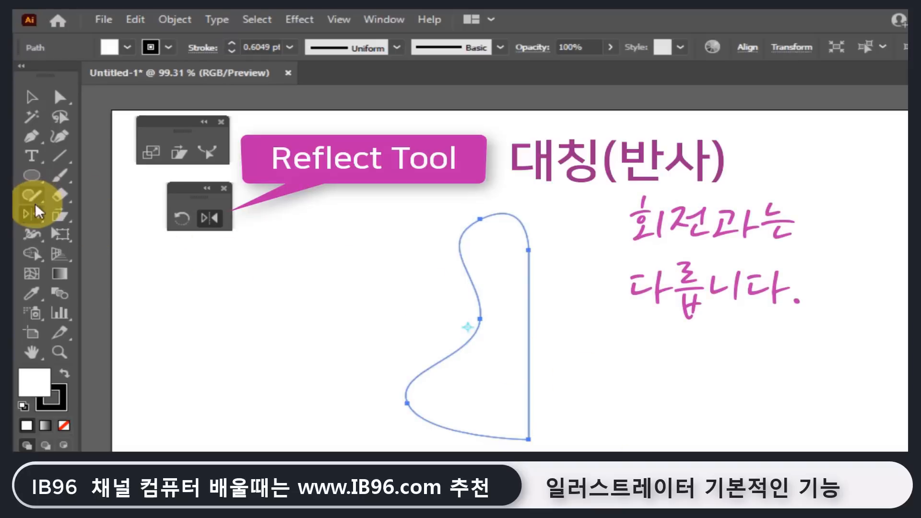
Rotate the half-vase shape freehand about its center and undo it, and try a freehand reflection of the same shape.
{"action": "left_click", "coordinate": [176, 218]}
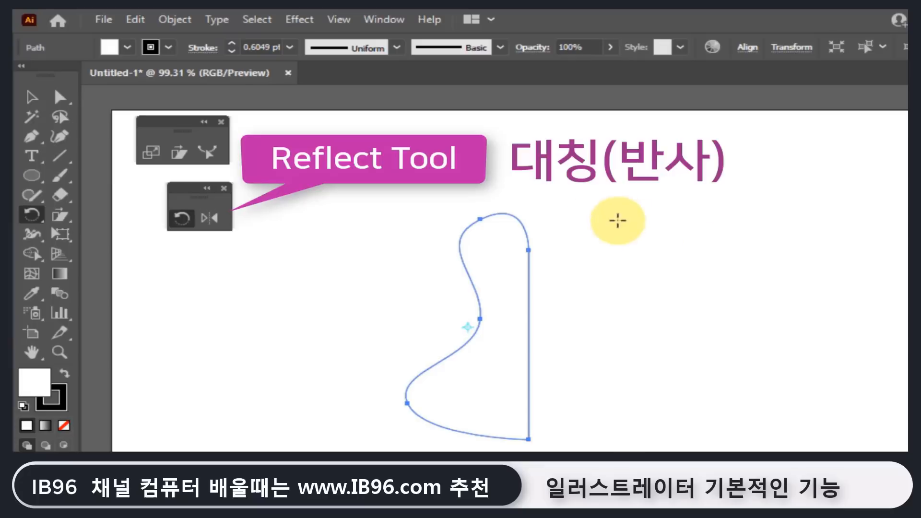
{"action": "left_click_drag", "start_coordinate": [612, 220], "coordinate": [483, 450]}
{"action": "key", "text": "ctrl+z"}
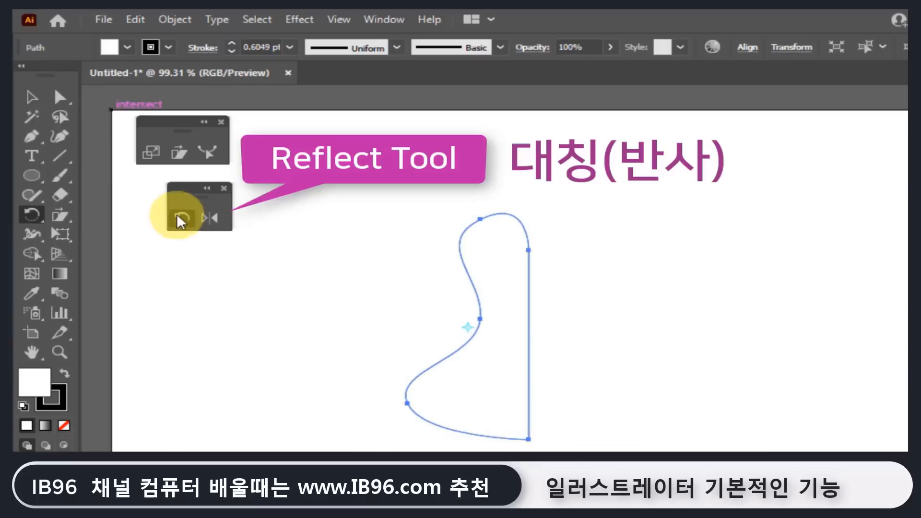
{"action": "left_click", "coordinate": [207, 220]}
{"action": "left_click_drag", "start_coordinate": [651, 297], "coordinate": [255, 304]}
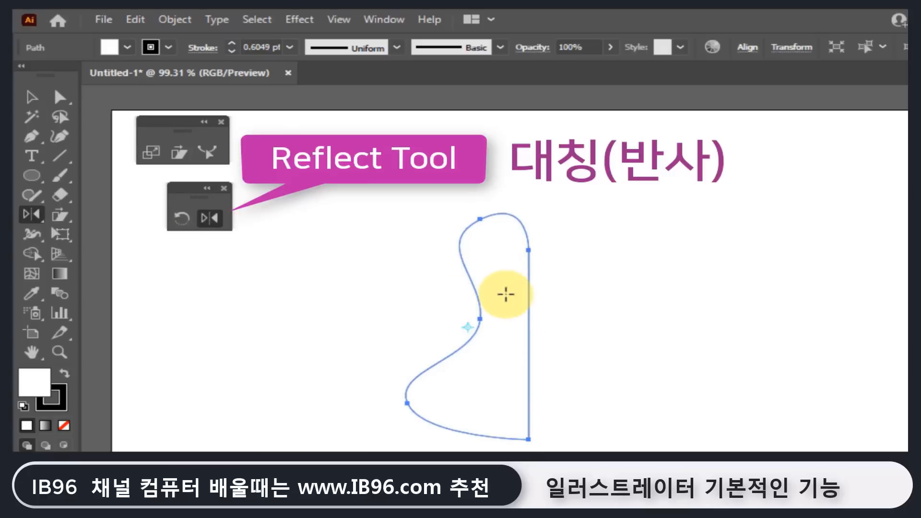
Reposition the half-vase shape on the artboard and open the exact Reflect options for it, keeping the shape unobstructed.
{"action": "left_click", "coordinate": [32, 97]}
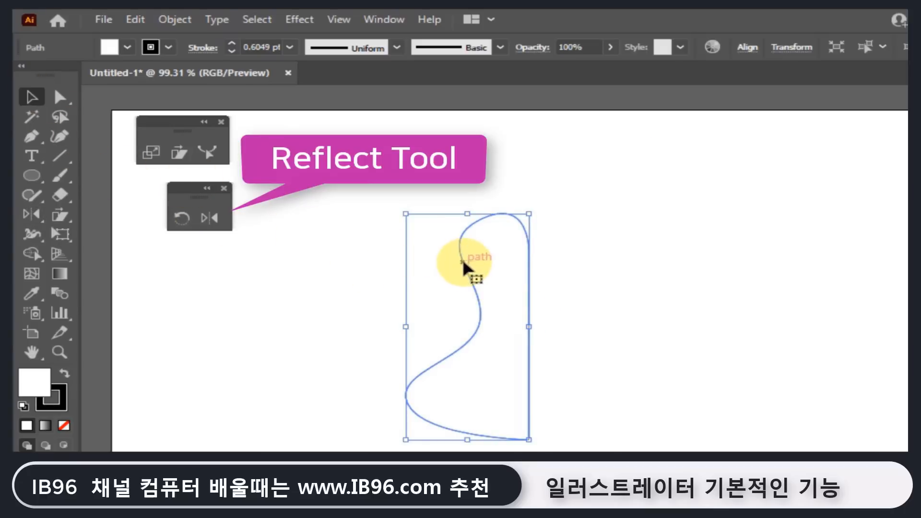
{"action": "left_click_drag", "start_coordinate": [464, 262], "coordinate": [549, 275]}
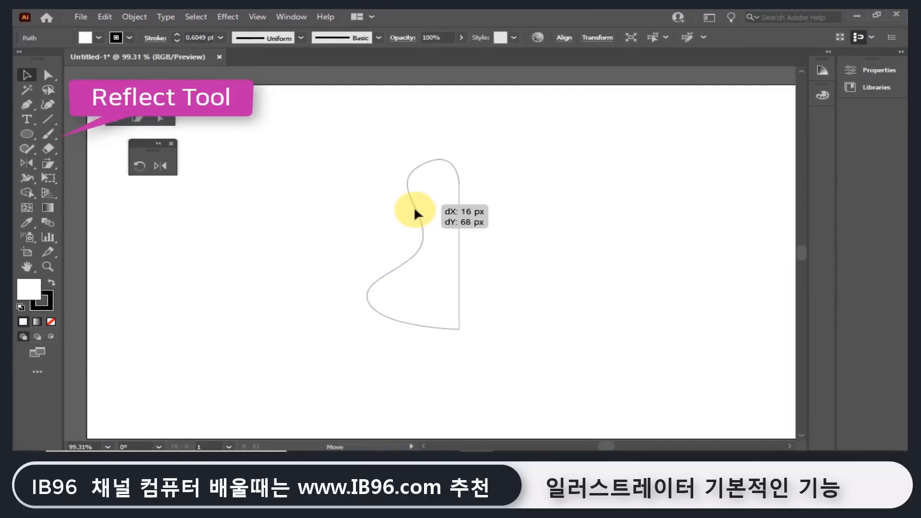
{"action": "left_click_drag", "start_coordinate": [416, 213], "coordinate": [417, 221]}
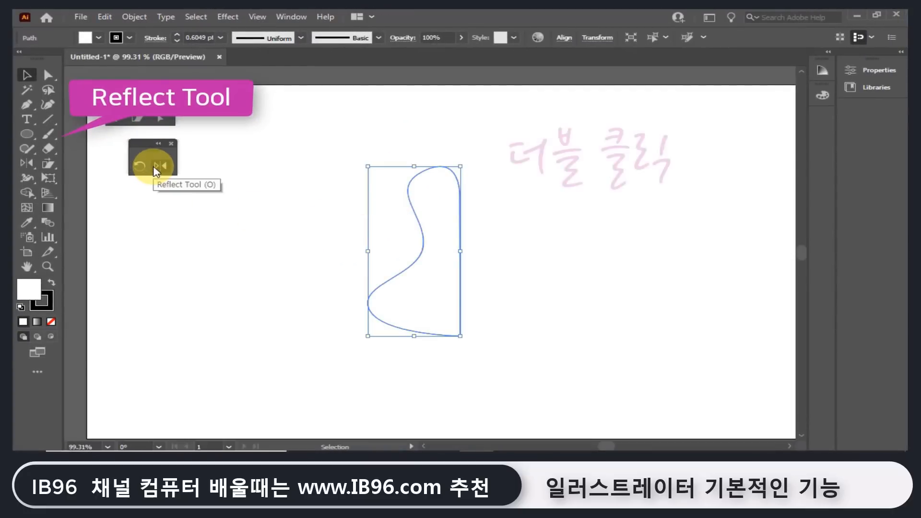
{"action": "double_click", "coordinate": [156, 168]}
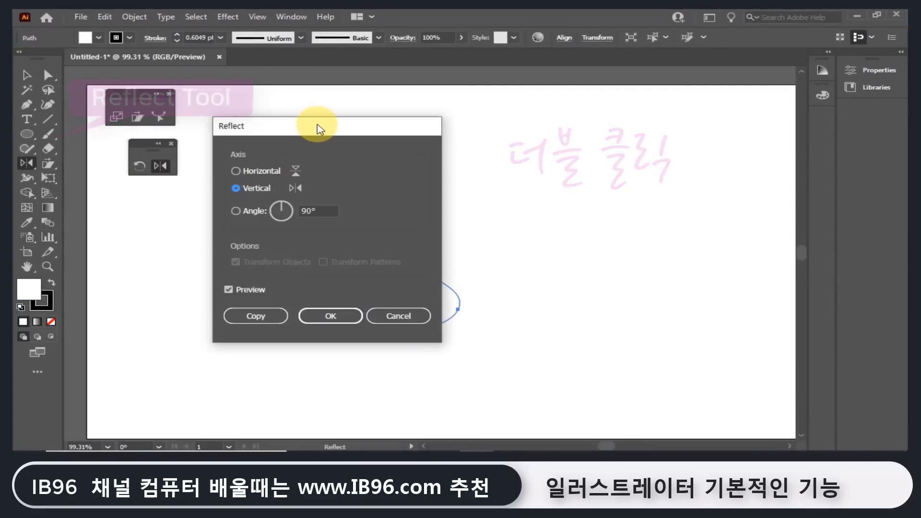
{"action": "left_click_drag", "start_coordinate": [319, 128], "coordinate": [623, 137]}
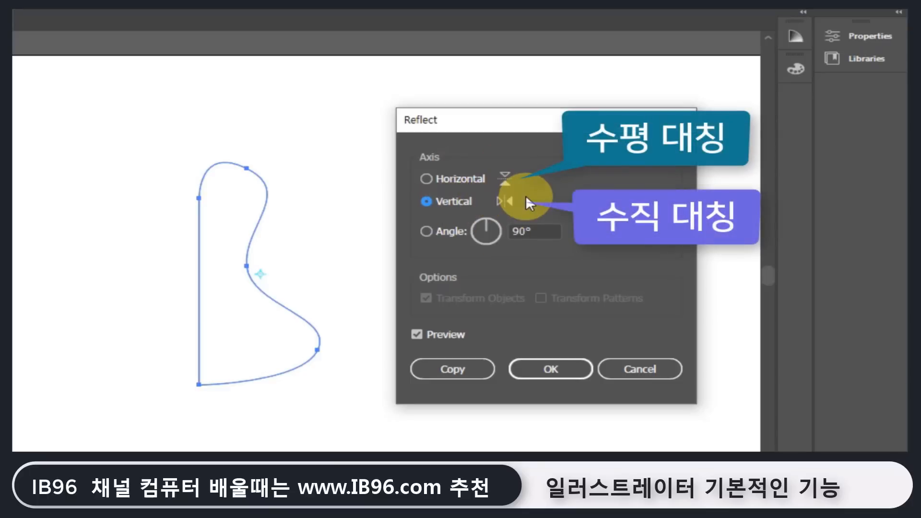
Preview the half-vase reflected by Angle at 0° and across the Horizontal axis, comparing the horizontal reflection with the original.
{"action": "left_click", "coordinate": [426, 231]}
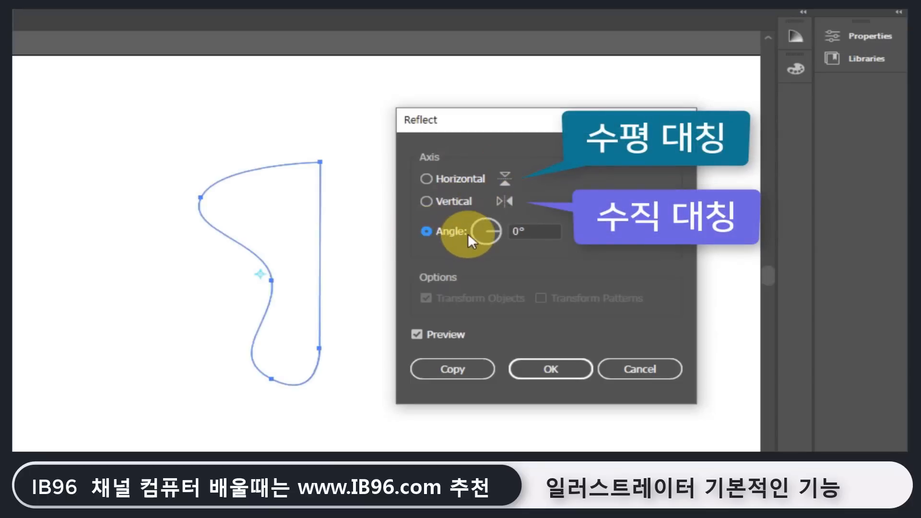
{"action": "mouse_move", "coordinate": [493, 232]}
{"action": "left_mouse_down"}
{"action": "mouse_move", "coordinate": [494, 220]}
{"action": "mouse_move", "coordinate": [501, 231]}
{"action": "left_mouse_up"}
{"action": "left_click", "coordinate": [426, 178]}
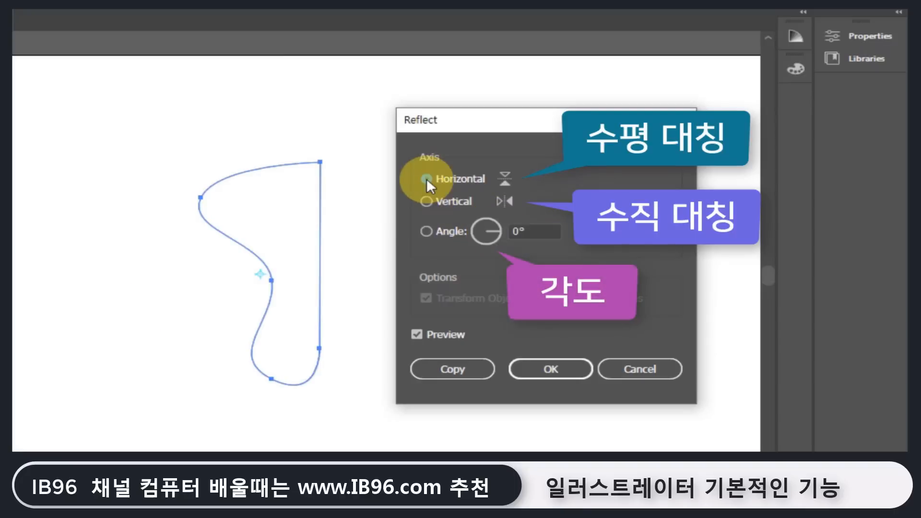
{"action": "left_click", "coordinate": [416, 333]}
{"action": "left_click", "coordinate": [415, 334]}
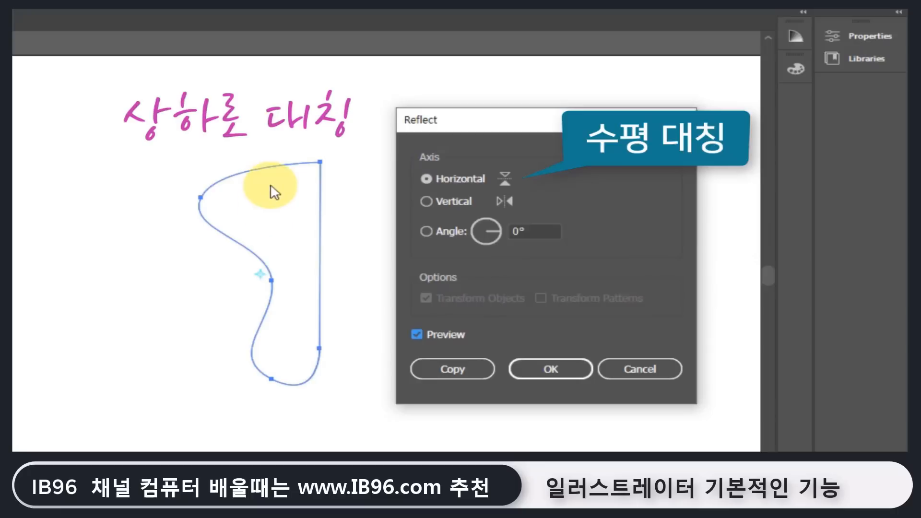
Compare the half-vase's Vertical-axis reflection with the original in the preview, and try a custom reflection angle of 45°.
{"action": "left_click", "coordinate": [416, 334]}
{"action": "left_click", "coordinate": [426, 200]}
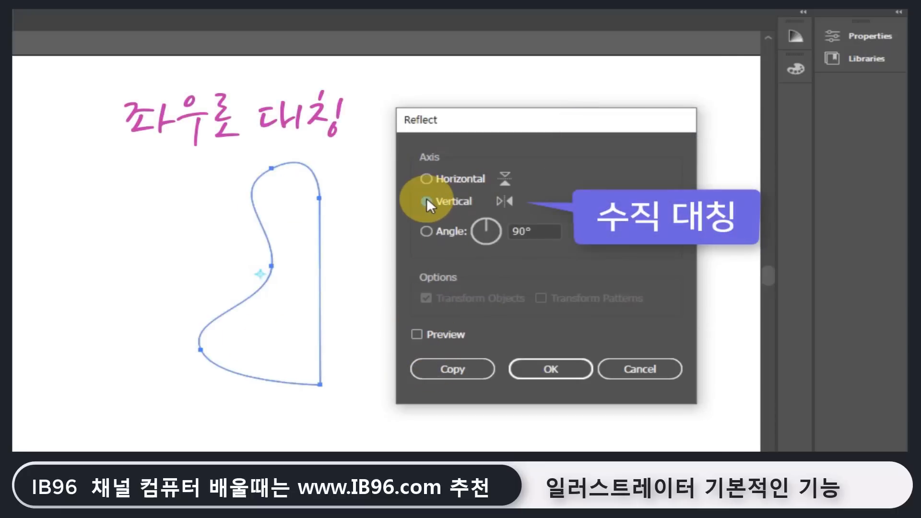
{"action": "left_click", "coordinate": [416, 334]}
{"action": "left_click", "coordinate": [418, 334]}
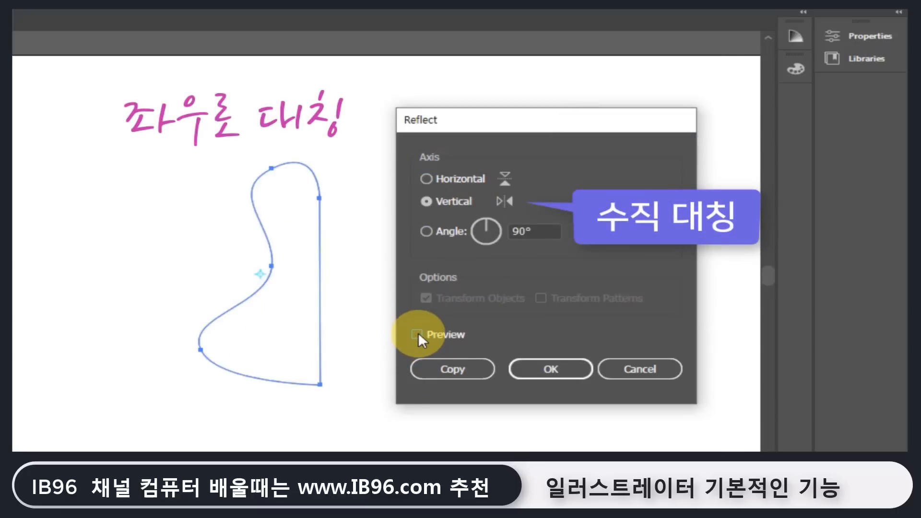
{"action": "left_click", "coordinate": [417, 334]}
{"action": "left_click", "coordinate": [418, 335]}
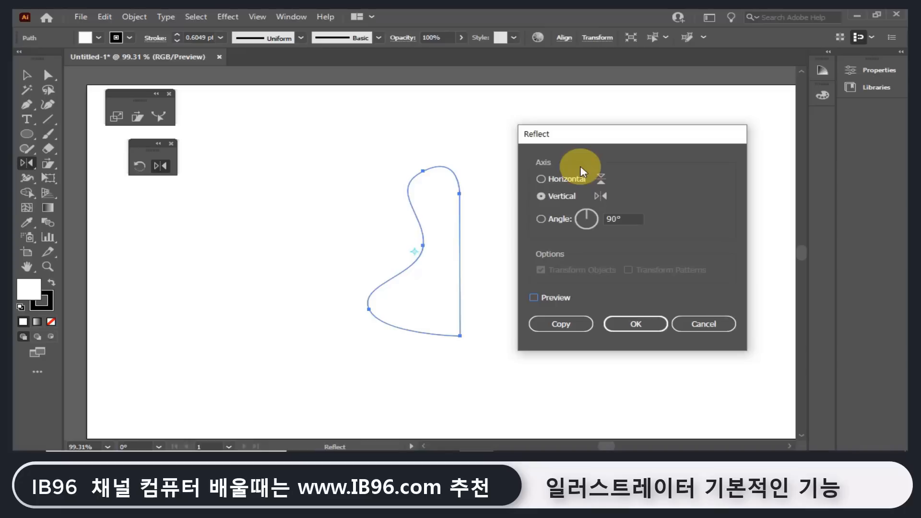
{"action": "left_click", "coordinate": [534, 297]}
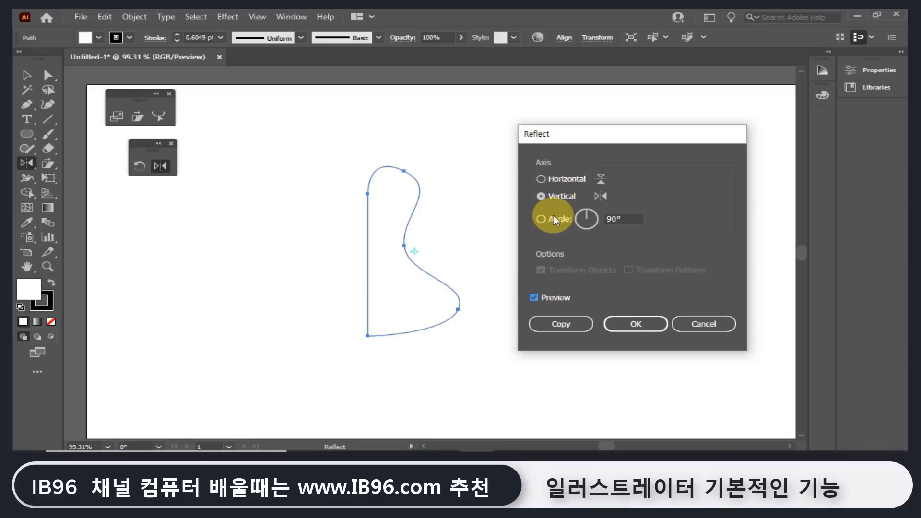
{"action": "left_click", "coordinate": [540, 219]}
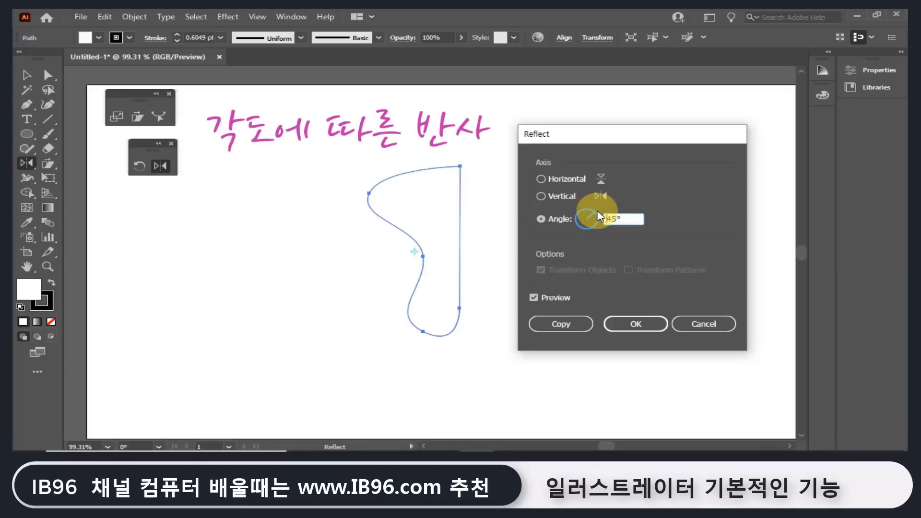
{"action": "left_click", "coordinate": [629, 223]}
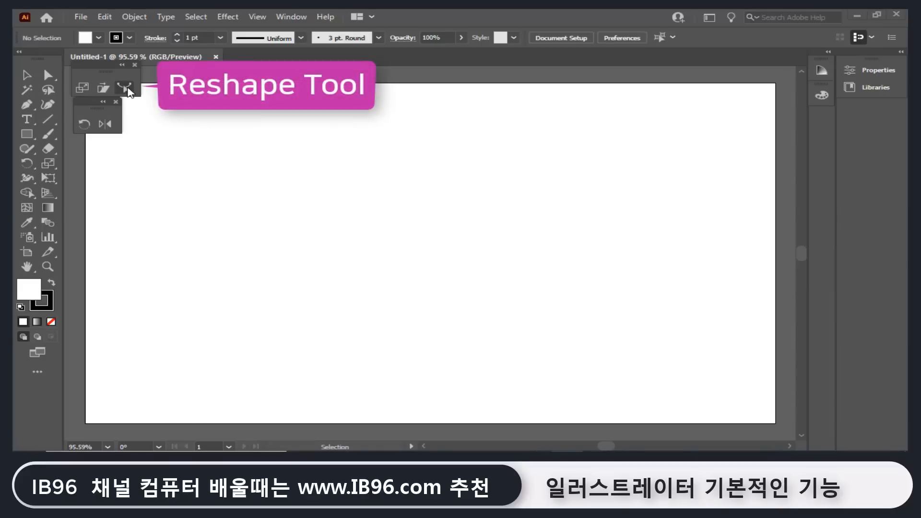
Draw a slightly tilted hexagon with the Polygon tool in the upper part of the blank artboard.
{"action": "left_click", "coordinate": [28, 137]}
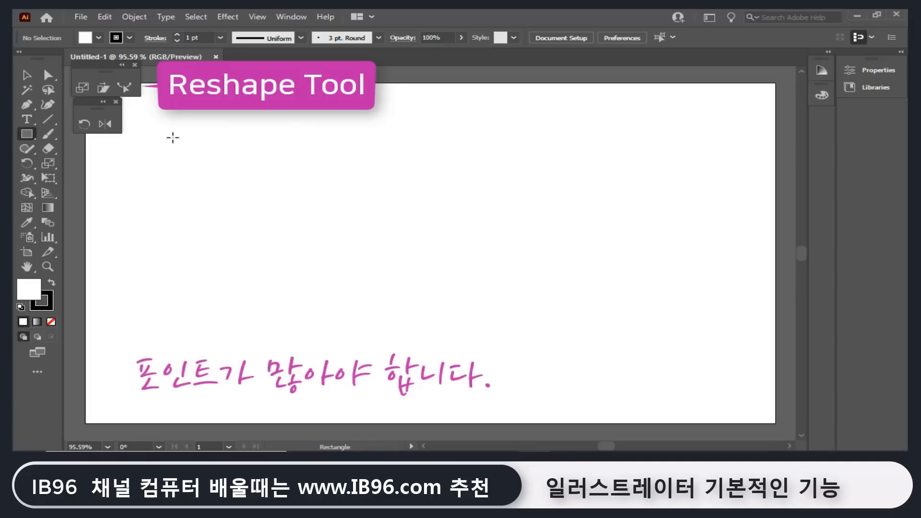
{"action": "left_click", "coordinate": [26, 135]}
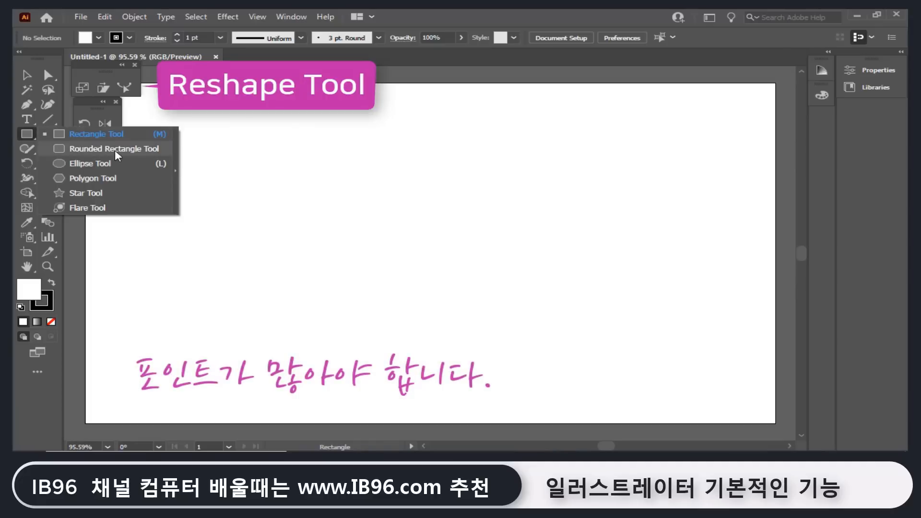
{"action": "left_click", "coordinate": [108, 180]}
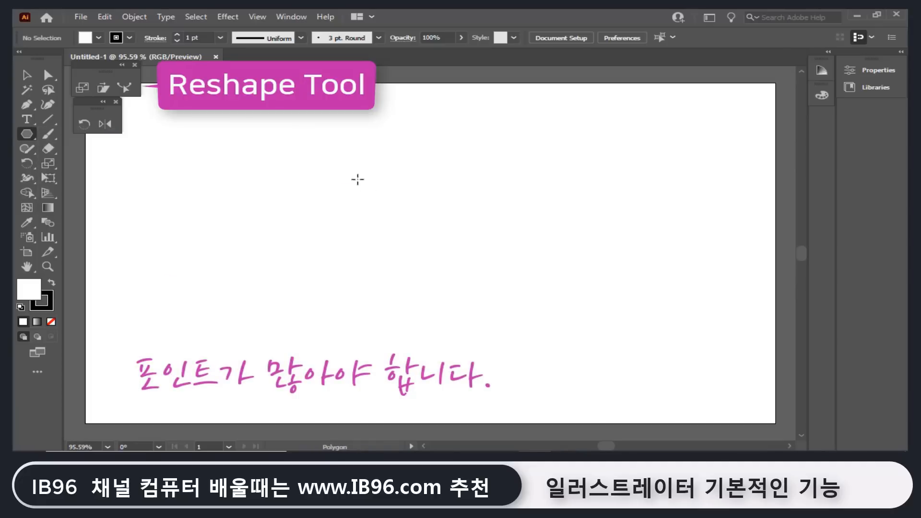
{"action": "left_click_drag", "start_coordinate": [353, 175], "coordinate": [392, 213]}
Try to reshape the hexagon from its topmost corner with the Reshape tool, and delete the hexagon.
{"action": "left_click", "coordinate": [124, 88]}
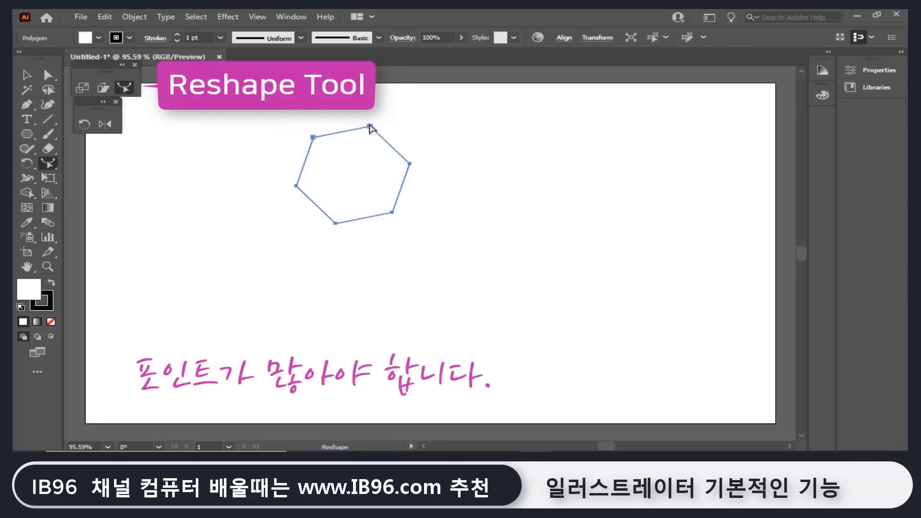
{"action": "left_click_drag", "start_coordinate": [369, 128], "coordinate": [259, 142]}
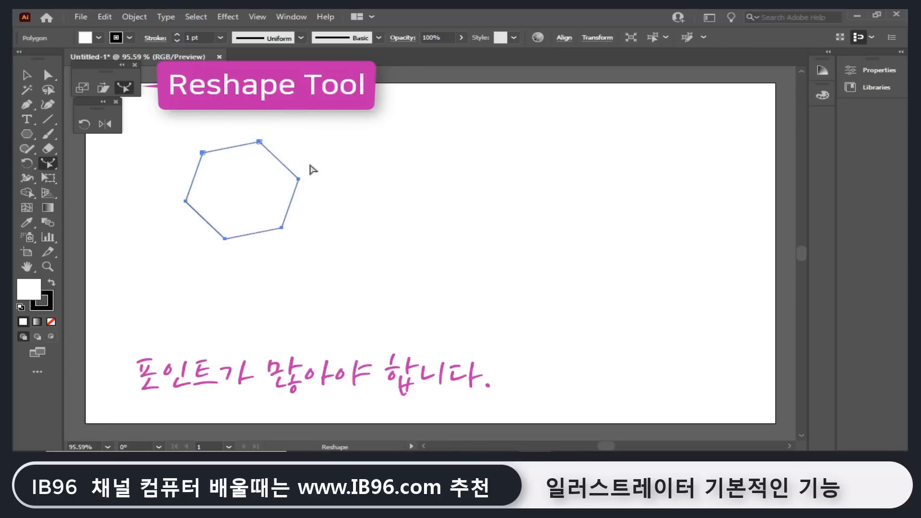
{"action": "key", "text": "Delete"}
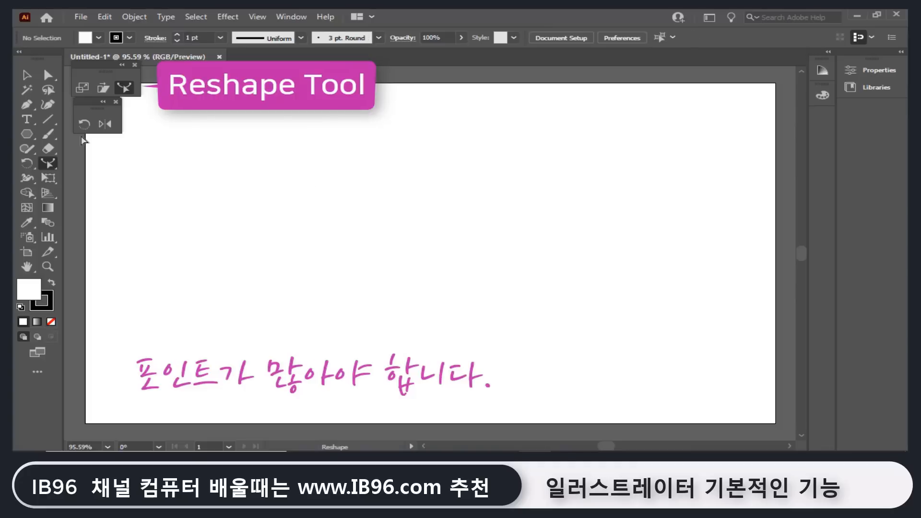
Draw a long open wavy path with many closely spaced anchor points across the artboard using the Pen tool.
{"action": "left_click", "coordinate": [27, 104]}
{"action": "left_click", "coordinate": [294, 175]}
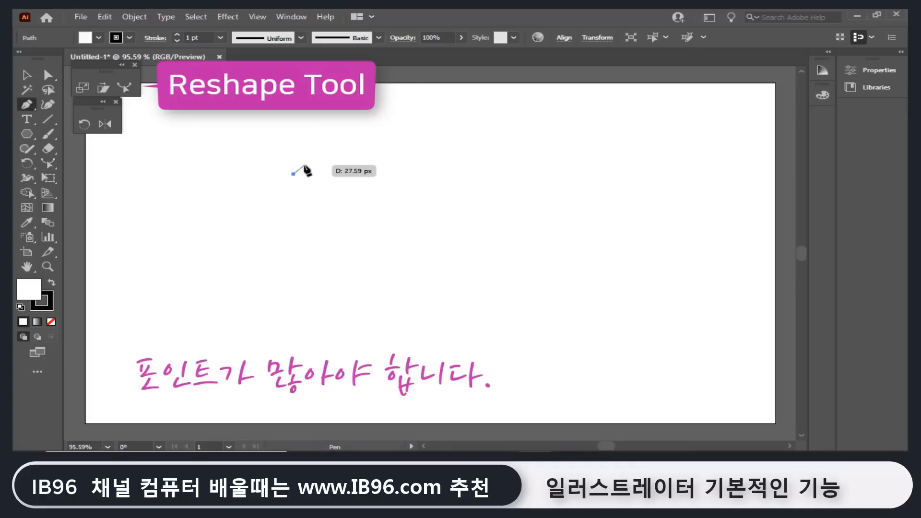
{"action": "left_click_drag", "start_coordinate": [325, 164], "coordinate": [328, 175]}
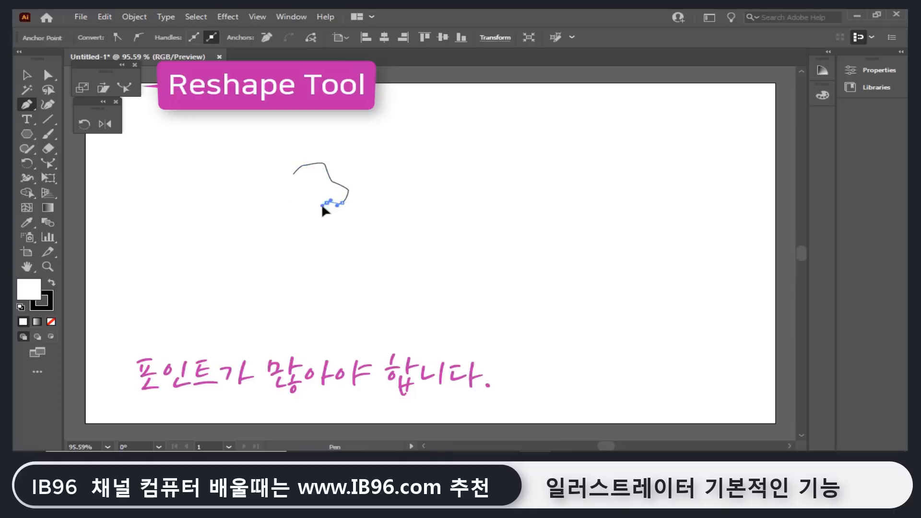
{"action": "left_click_drag", "start_coordinate": [331, 230], "coordinate": [386, 243]}
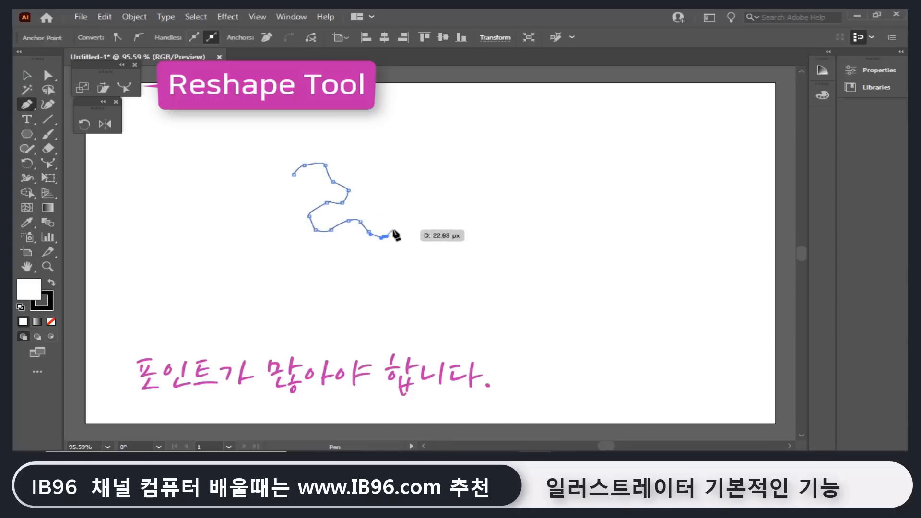
{"action": "left_click", "coordinate": [417, 232]}
{"action": "left_click", "coordinate": [431, 241]}
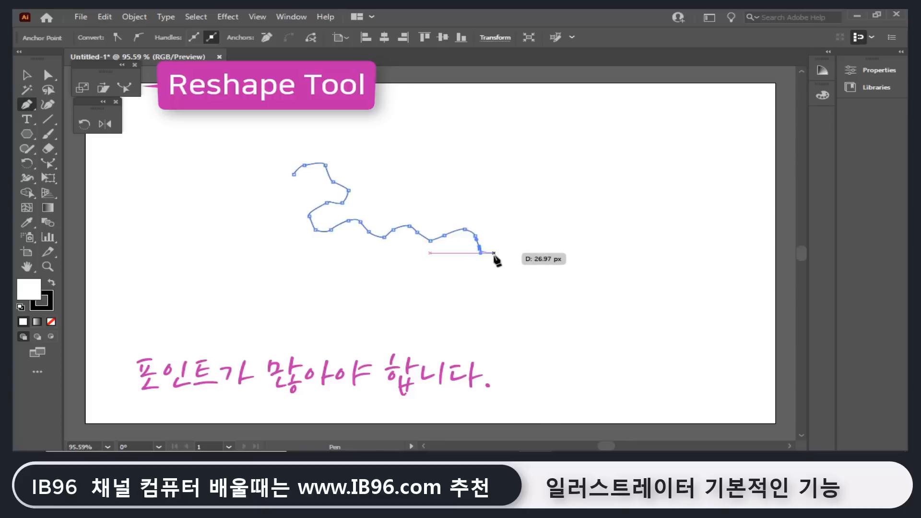
{"action": "left_click_drag", "start_coordinate": [494, 253], "coordinate": [531, 253]}
Move the whole wavy path up and to the right, and raise its middle anchor points with Direct Selection before undoing the raise.
{"action": "left_click", "coordinate": [124, 87]}
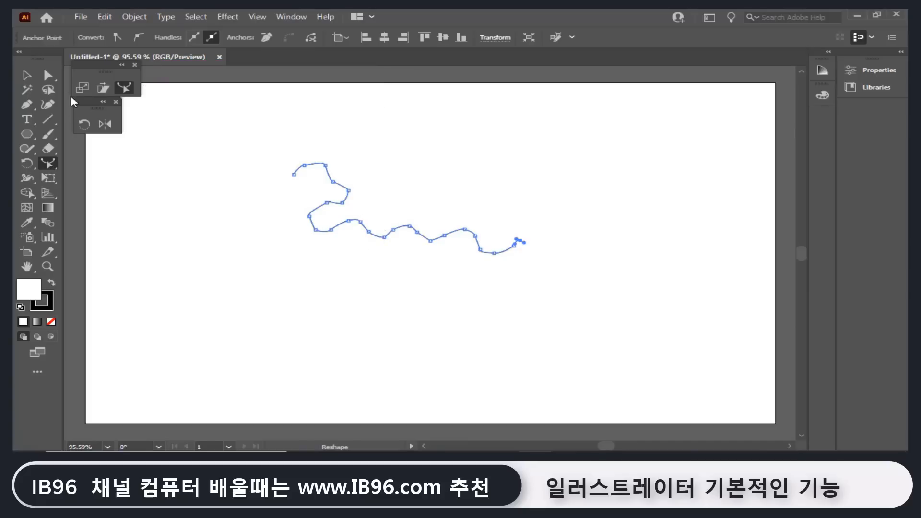
{"action": "left_click", "coordinate": [50, 74]}
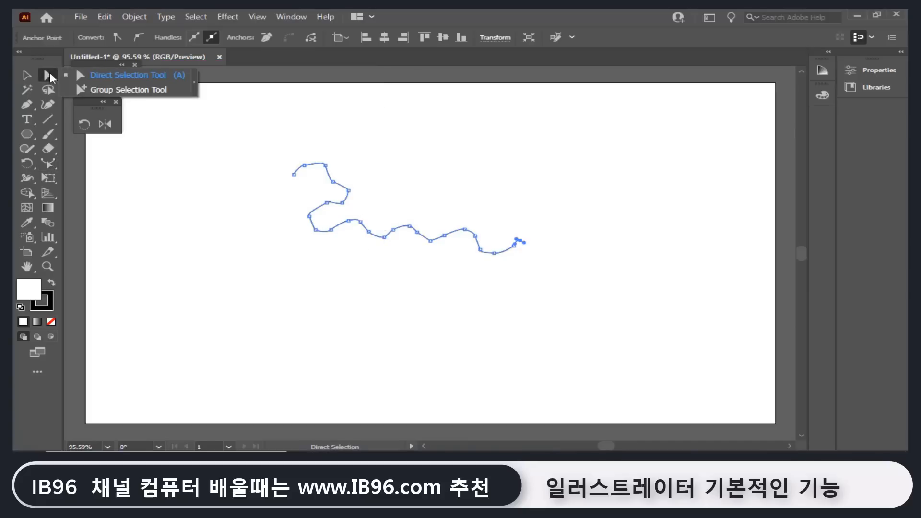
{"action": "left_click", "coordinate": [115, 78]}
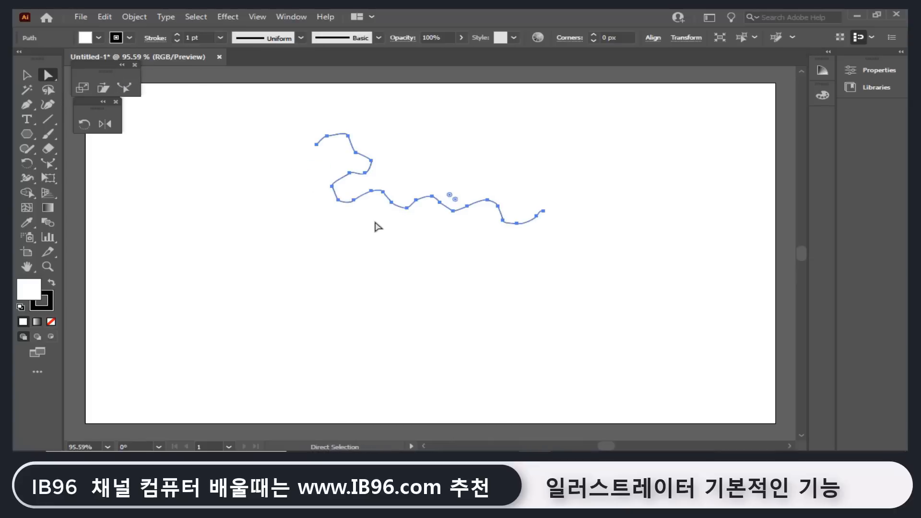
{"action": "left_click_drag", "start_coordinate": [374, 219], "coordinate": [457, 107]}
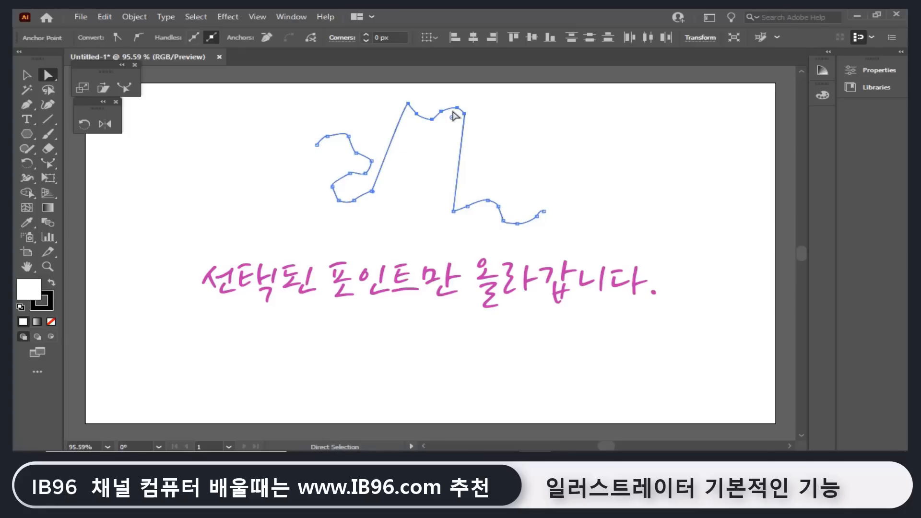
{"action": "key", "text": "ctrl+z"}
Pull the selected middle anchor points of the wavy path upward with the Reshape tool and undo it.
{"action": "left_click", "coordinate": [124, 92]}
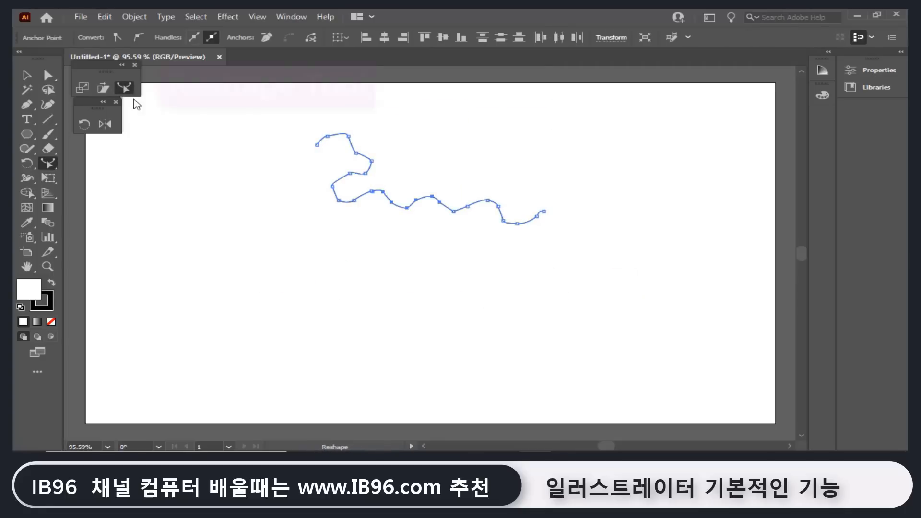
{"action": "left_click_drag", "start_coordinate": [401, 203], "coordinate": [426, 139]}
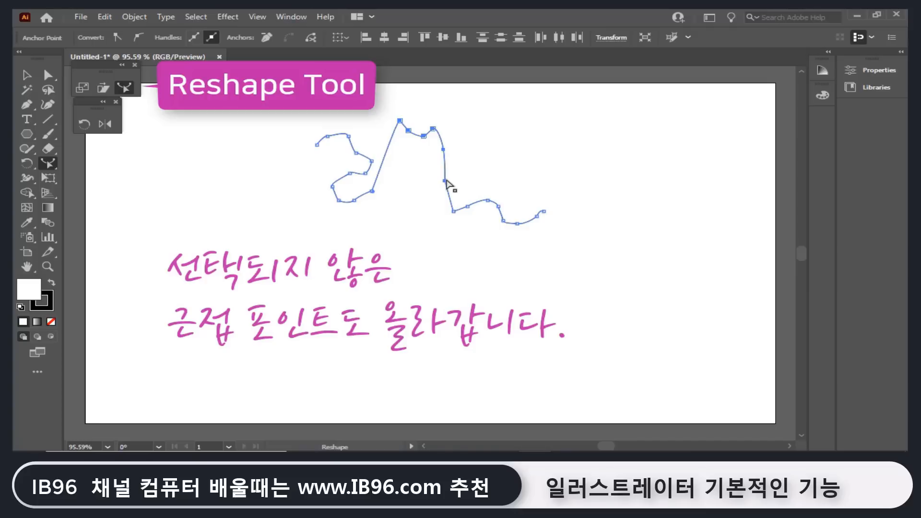
{"action": "key", "text": "ctrl+z"}
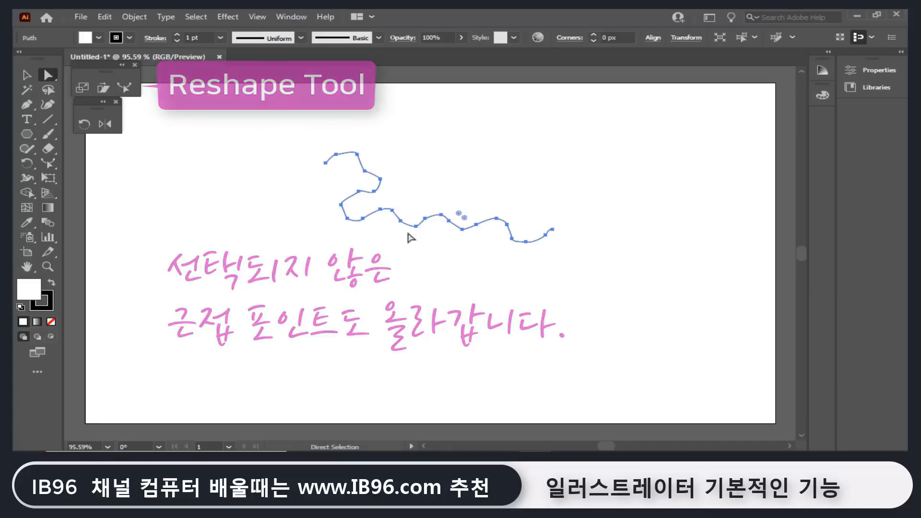
Raise a few neighbouring anchor points in the middle of the wavy path with the Direct Selection tool.
{"action": "left_click_drag", "start_coordinate": [408, 233], "coordinate": [456, 148]}
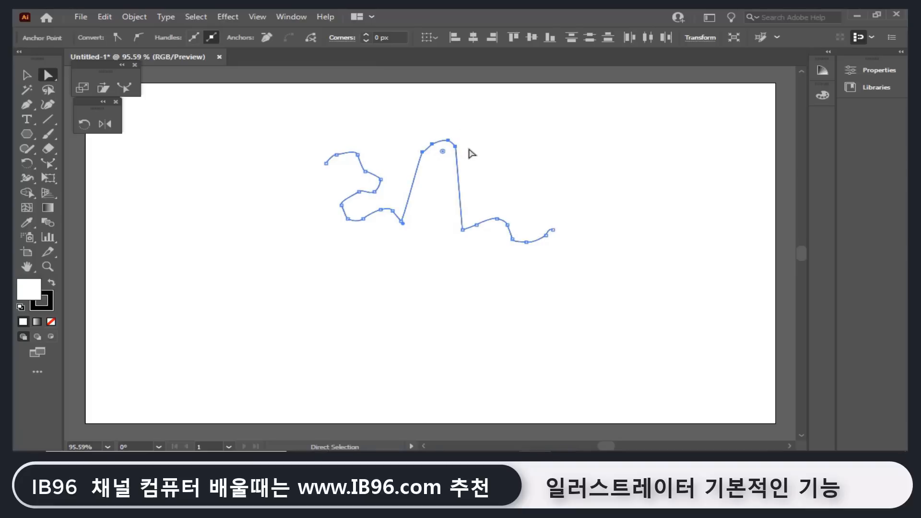
{"action": "mouse_move", "coordinate": [457, 150]}
{"action": "left_mouse_down"}
{"action": "mouse_move", "coordinate": [448, 212]}
{"action": "mouse_move", "coordinate": [454, 157]}
{"action": "mouse_move", "coordinate": [436, 222]}
{"action": "mouse_move", "coordinate": [457, 239]}
{"action": "mouse_move", "coordinate": [467, 164]}
{"action": "left_mouse_up"}
{"action": "left_click", "coordinate": [124, 86]}
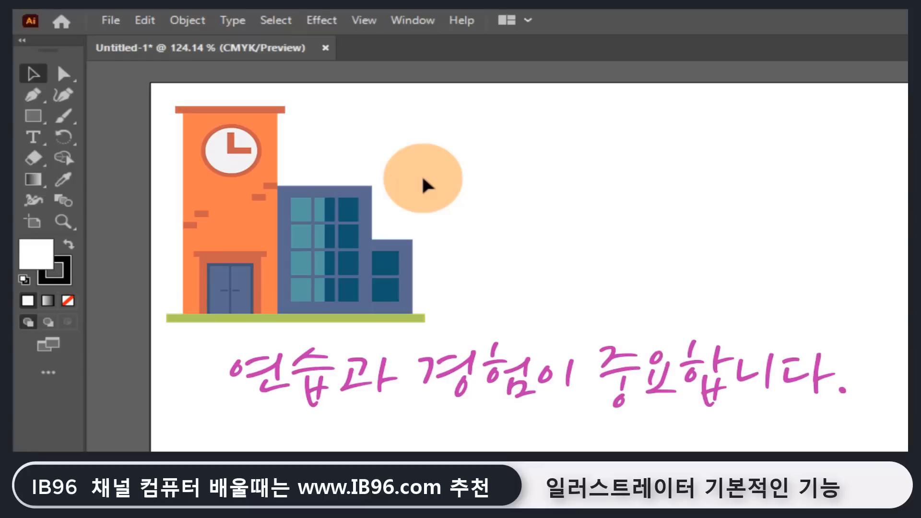
{"action": "left_click_drag", "start_coordinate": [424, 178], "coordinate": [420, 179]}
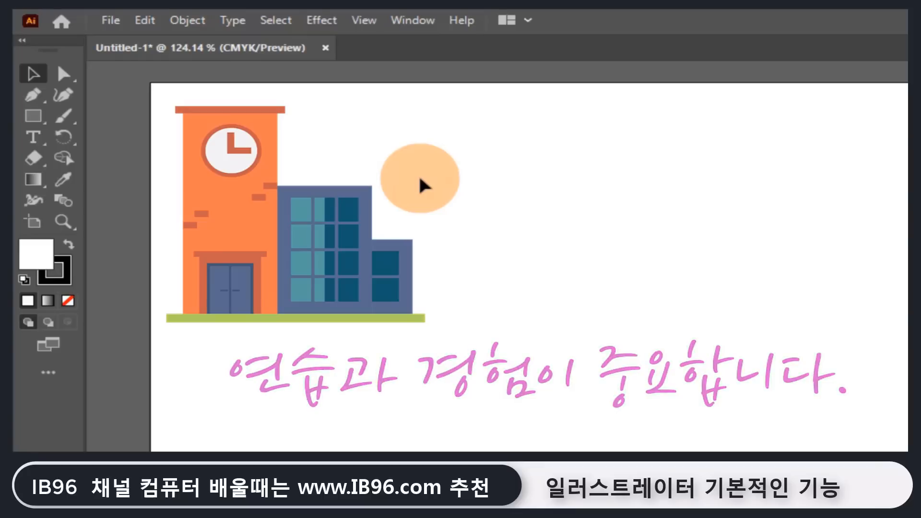
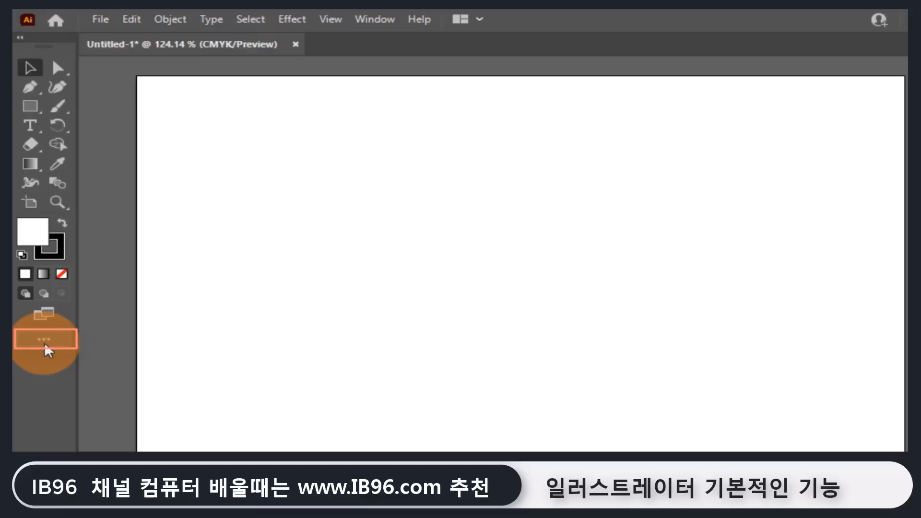
Switch the toolbar from the Basic set to the Advanced set so that all hidden tools are included.
{"action": "left_click", "coordinate": [44, 341]}
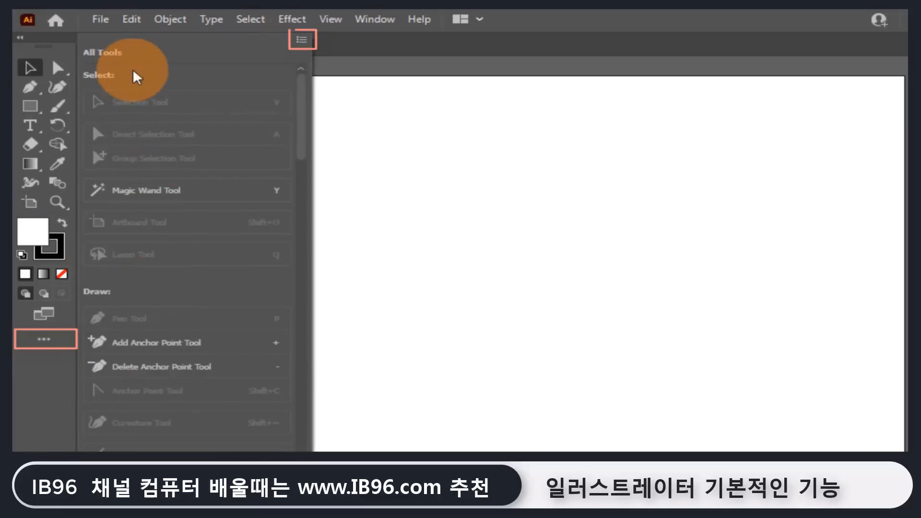
{"action": "left_click", "coordinate": [301, 44]}
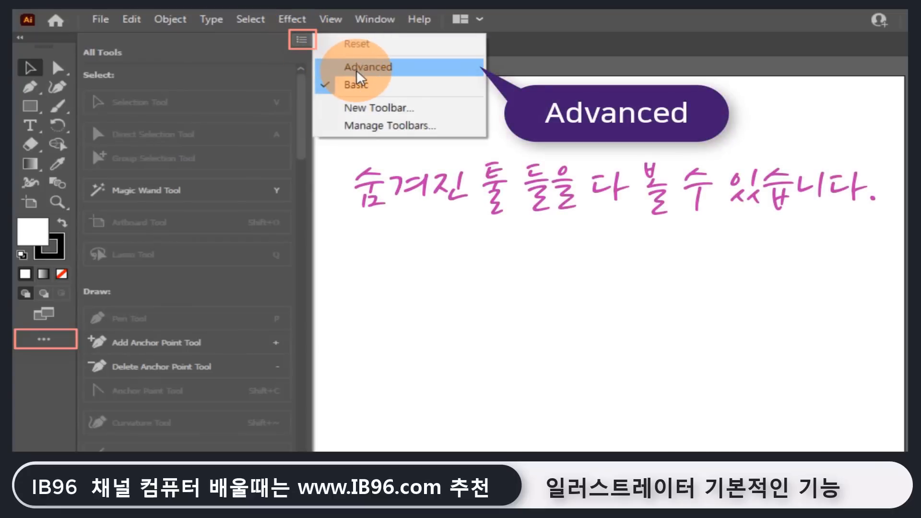
{"action": "left_click", "coordinate": [327, 67]}
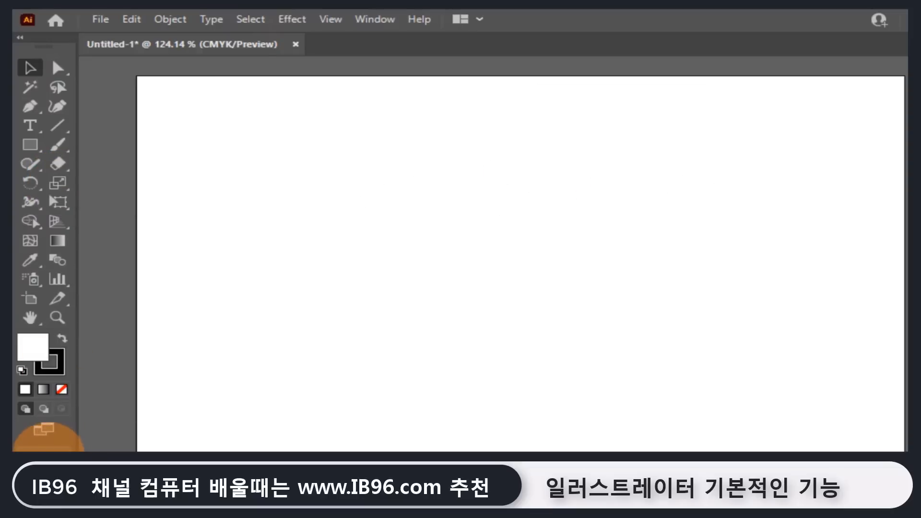
Switch the toolbar back to the Basic set and return it to Advanced.
{"action": "left_click", "coordinate": [44, 432]}
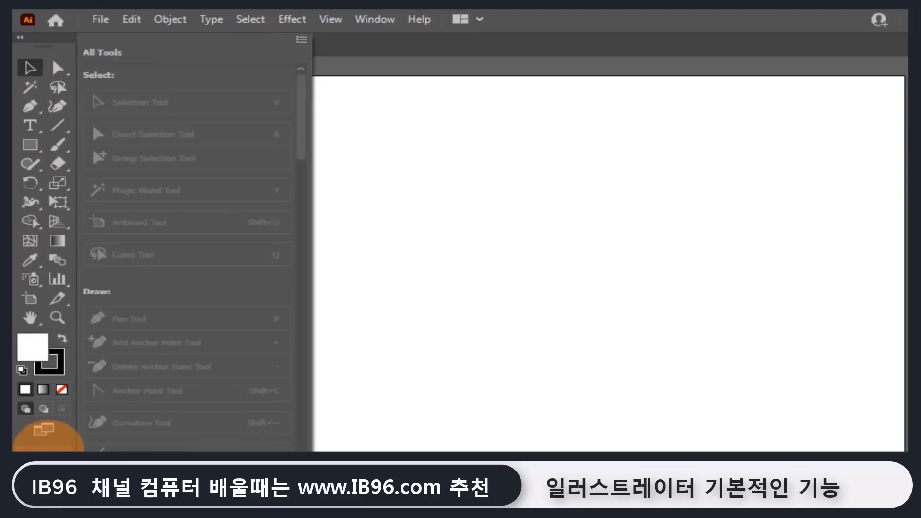
{"action": "left_click", "coordinate": [301, 39]}
{"action": "left_click", "coordinate": [364, 86]}
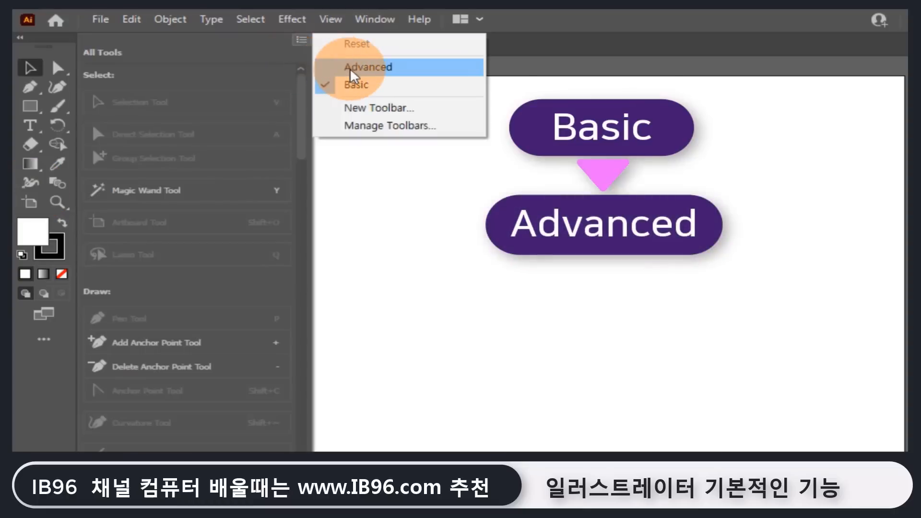
{"action": "left_click", "coordinate": [352, 69]}
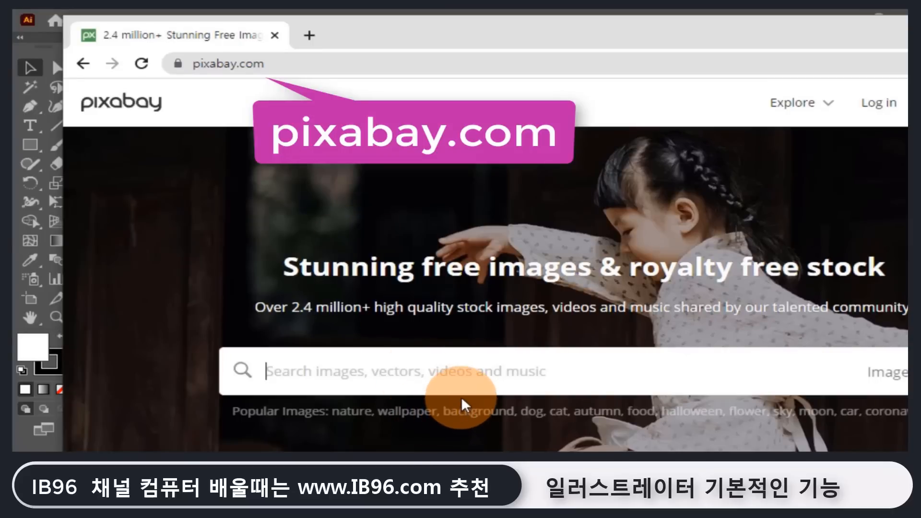
Switch to the browser and search pixabay.com for "logo" images.
{"action": "left_click", "coordinate": [361, 381]}
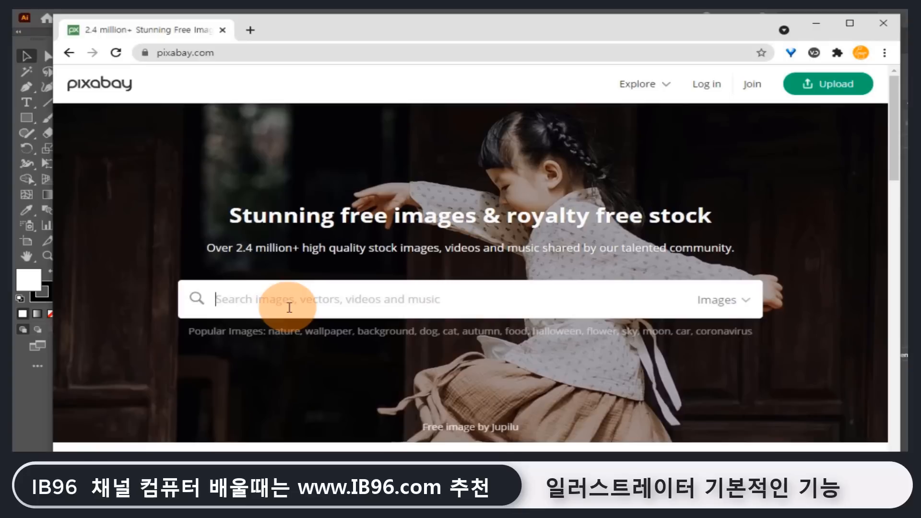
{"action": "type", "text": "logo"}
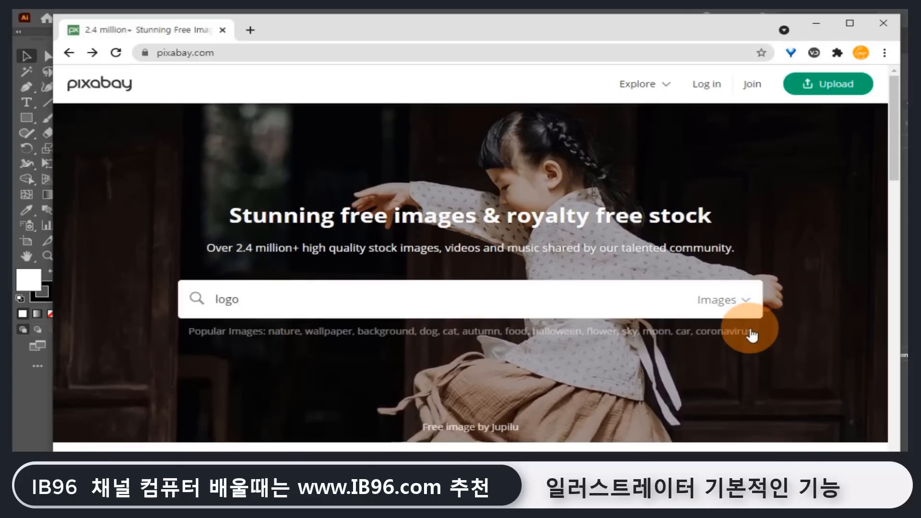
{"action": "key", "text": "Return"}
Look through the Pixabay logo search results for simple logo and icon designs suitable as drawing practice references.
{"action": "scroll", "coordinate": [617, 336], "scroll_direction": "down", "scroll_amount": 5}
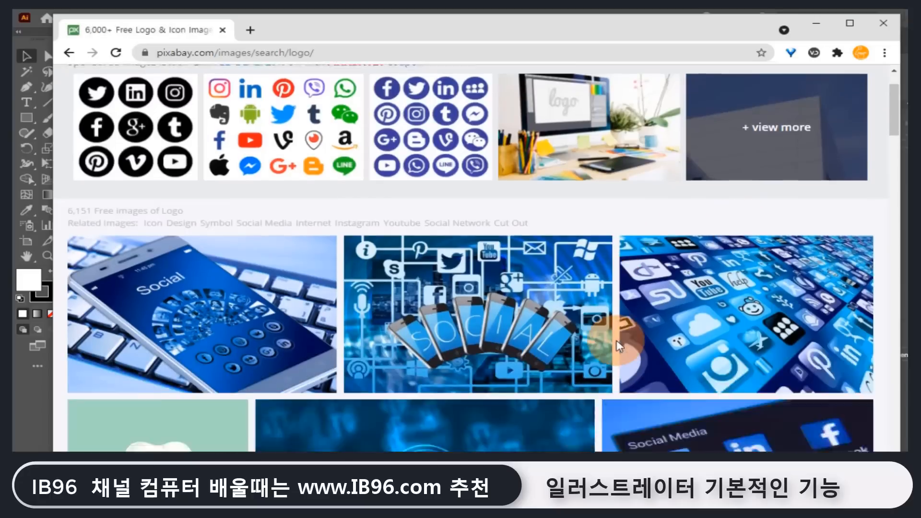
{"action": "scroll", "coordinate": [618, 347], "scroll_direction": "down", "scroll_amount": 3}
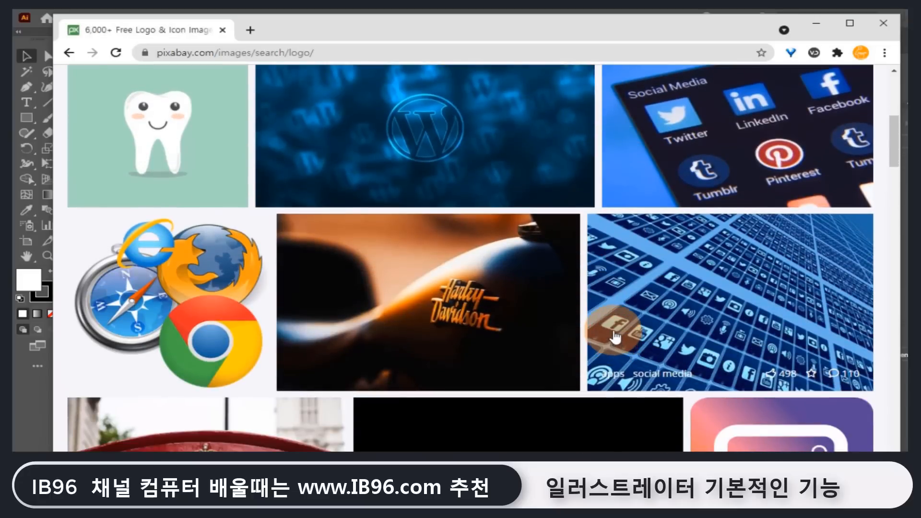
{"action": "scroll", "coordinate": [614, 336], "scroll_direction": "down", "scroll_amount": 5}
{"action": "scroll", "coordinate": [613, 336], "scroll_direction": "down", "scroll_amount": 4}
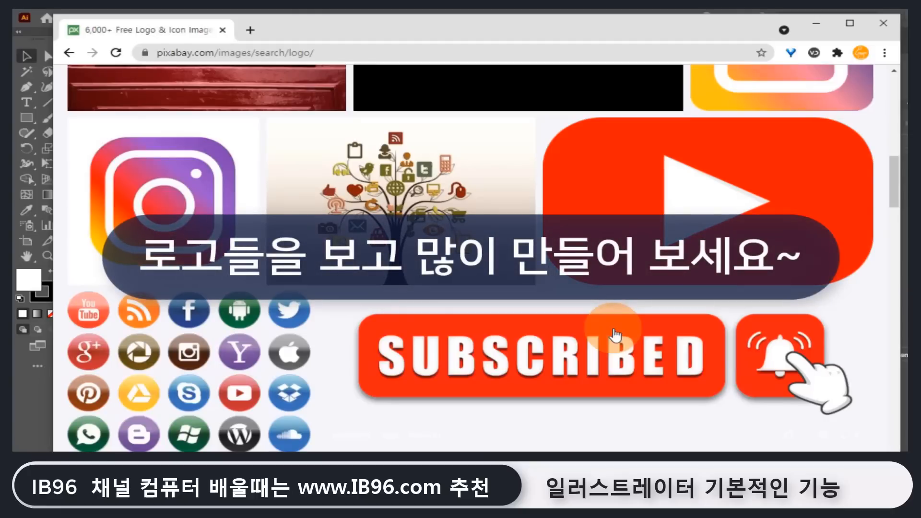
{"action": "scroll", "coordinate": [615, 336], "scroll_direction": "down", "scroll_amount": 5}
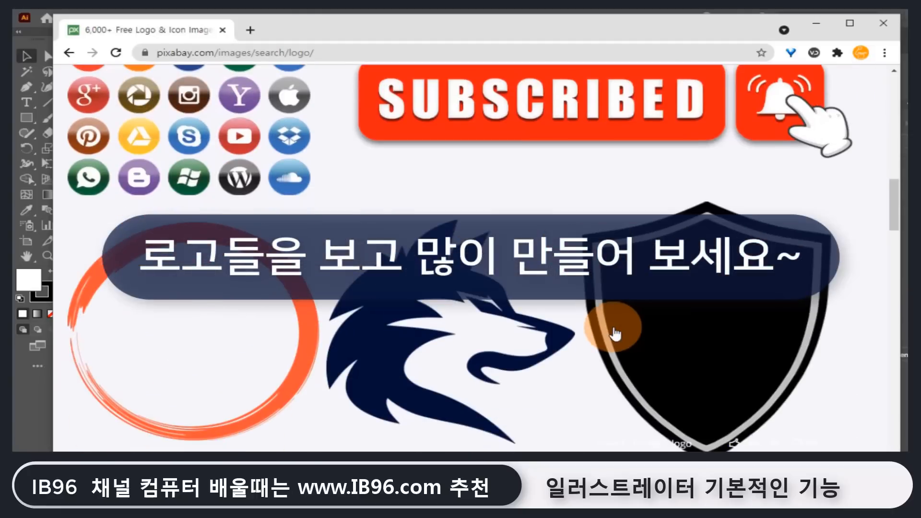
{"action": "scroll", "coordinate": [615, 333], "scroll_direction": "down", "scroll_amount": 3}
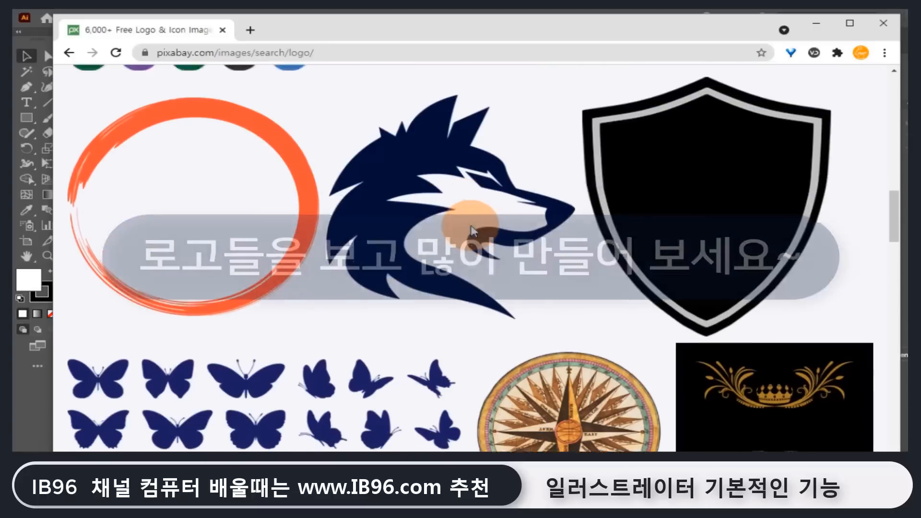
{"action": "scroll", "coordinate": [455, 226], "scroll_direction": "down", "scroll_amount": 5}
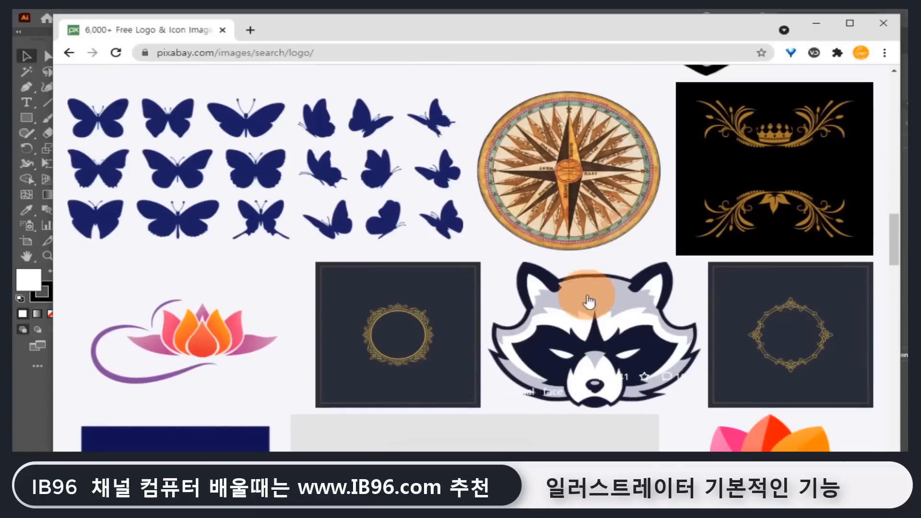
{"action": "scroll", "coordinate": [587, 331], "scroll_direction": "down", "scroll_amount": 4}
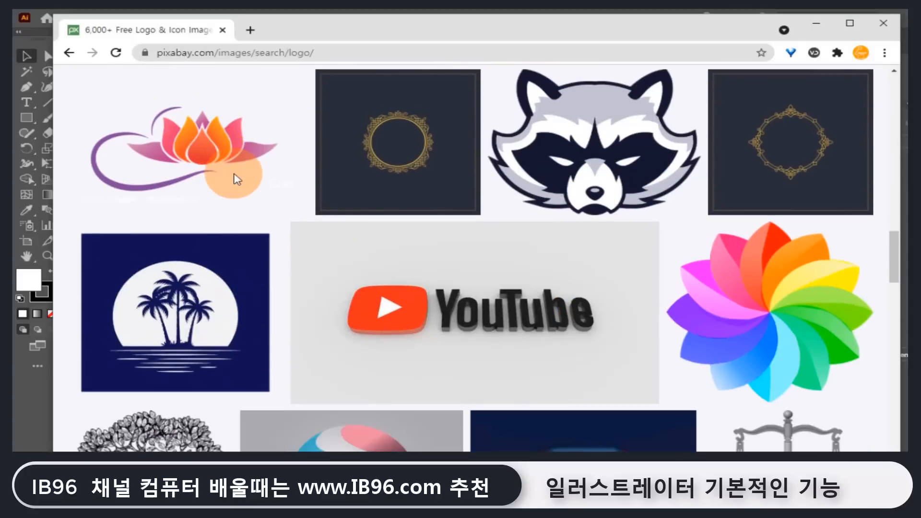
{"action": "scroll", "coordinate": [234, 177], "scroll_direction": "down", "scroll_amount": 4}
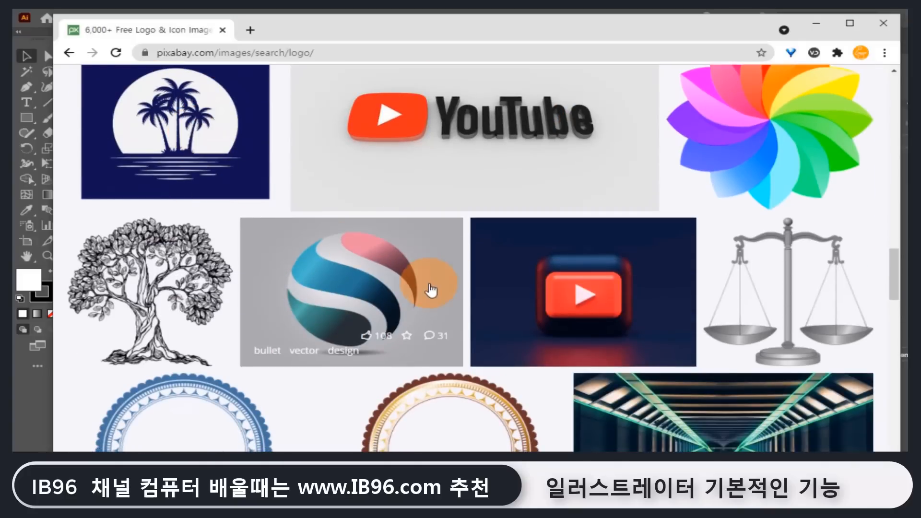
{"action": "scroll", "coordinate": [614, 298], "scroll_direction": "down", "scroll_amount": 5}
{"action": "scroll", "coordinate": [623, 322], "scroll_direction": "down", "scroll_amount": 3}
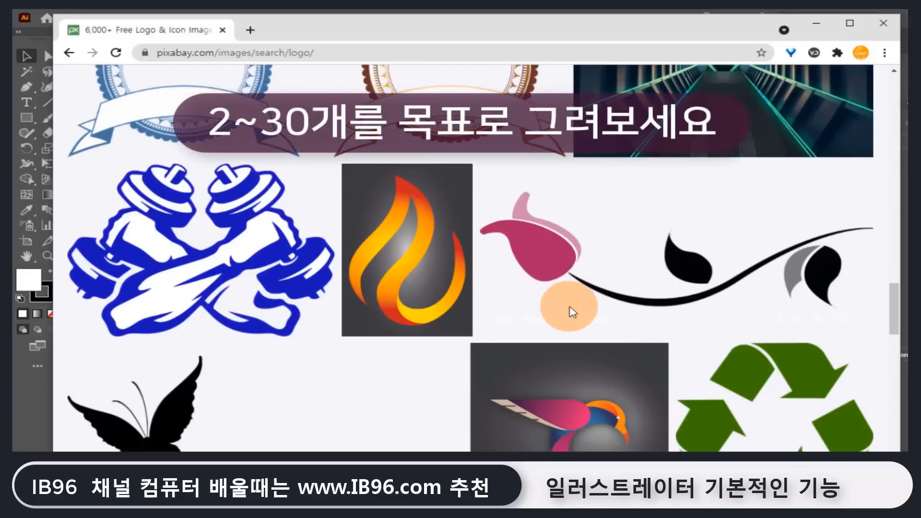
{"action": "scroll", "coordinate": [570, 310], "scroll_direction": "down", "scroll_amount": 4}
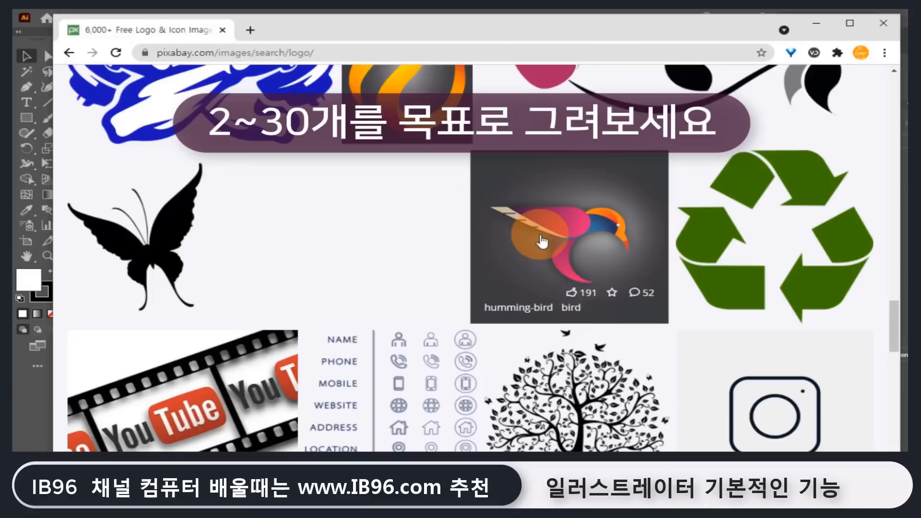
{"action": "scroll", "coordinate": [537, 235], "scroll_direction": "down", "scroll_amount": 4}
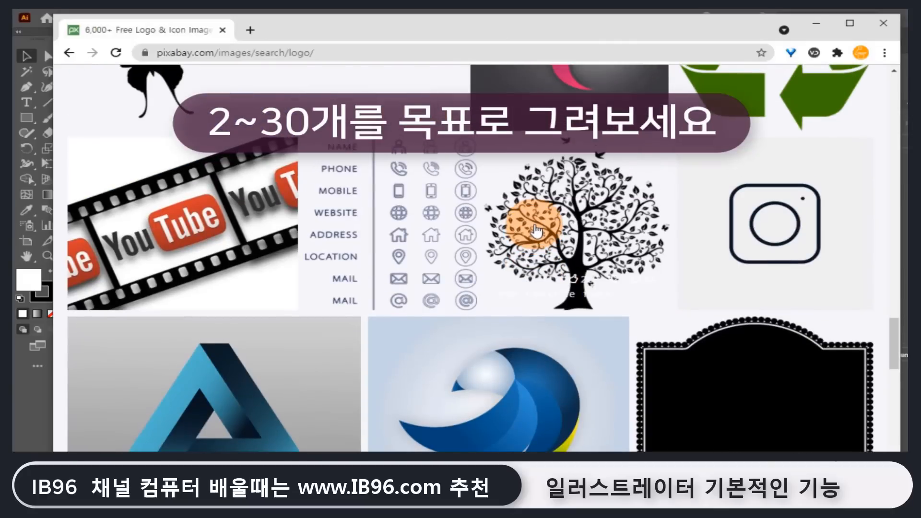
{"action": "scroll", "coordinate": [536, 231], "scroll_direction": "down", "scroll_amount": 5}
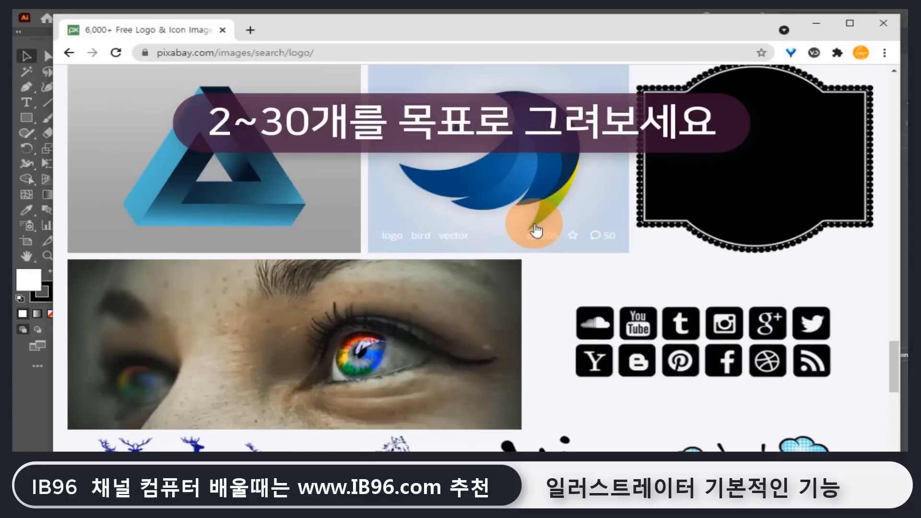
{"action": "scroll", "coordinate": [536, 230], "scroll_direction": "down", "scroll_amount": 4}
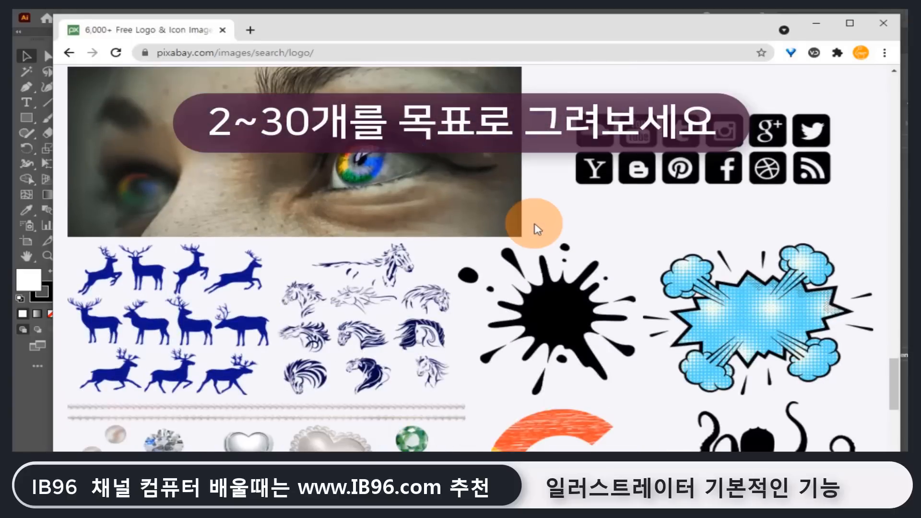
{"action": "scroll", "coordinate": [537, 229], "scroll_direction": "down", "scroll_amount": 4}
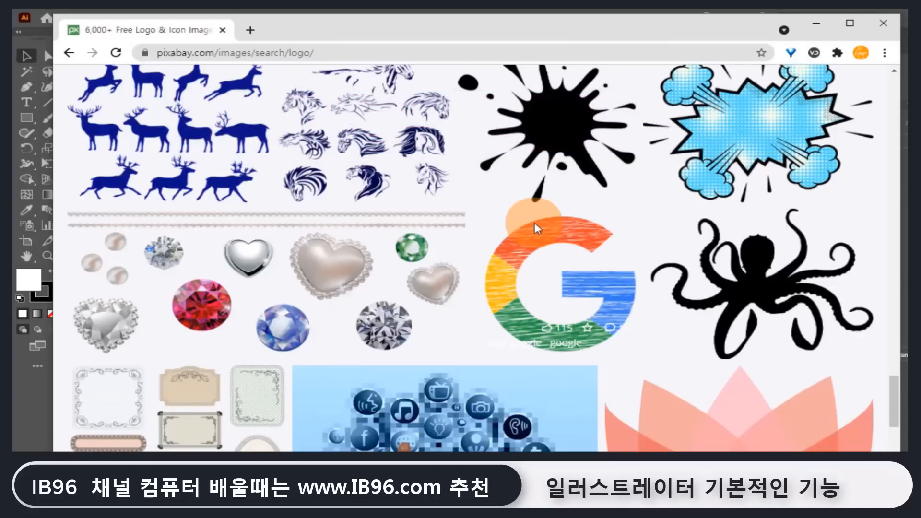
{"action": "scroll", "coordinate": [537, 229], "scroll_direction": "down", "scroll_amount": 3}
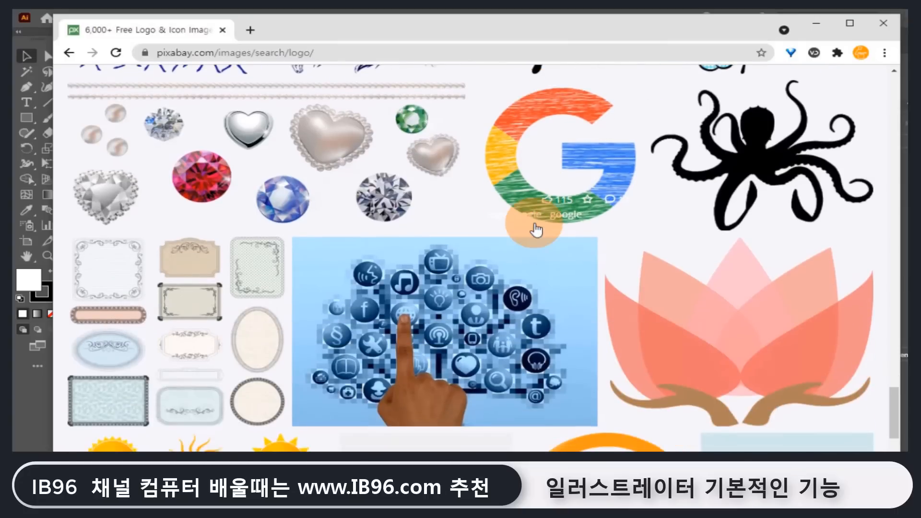
{"action": "scroll", "coordinate": [536, 230], "scroll_direction": "down", "scroll_amount": 4}
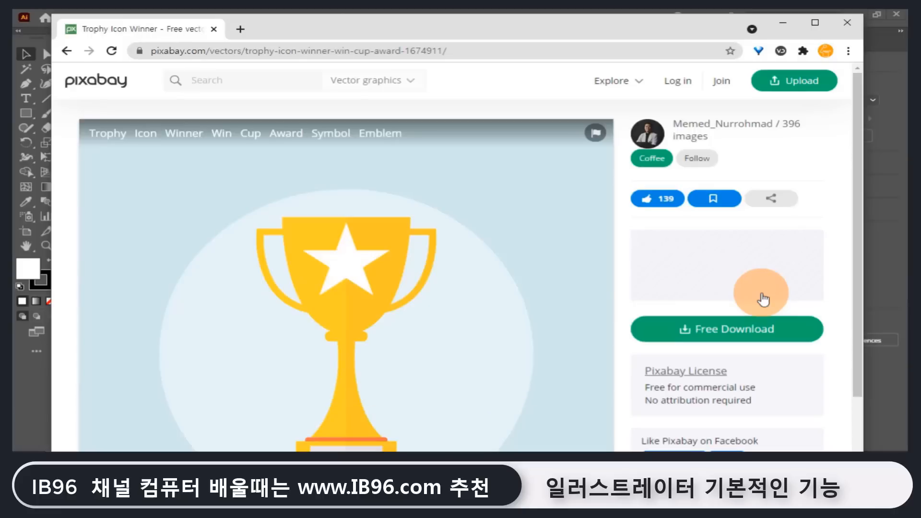
Request the free download of the trophy icon image as a 1280×1280 PNG.
{"action": "left_click", "coordinate": [716, 335]}
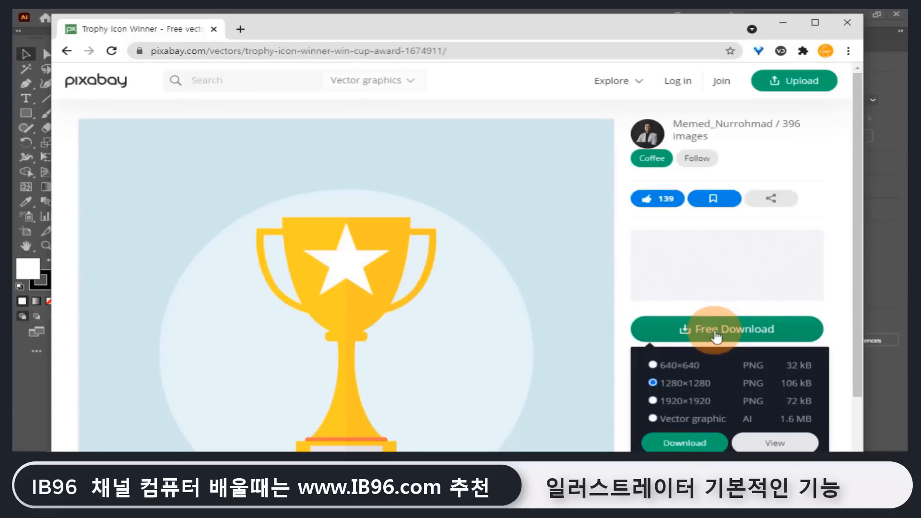
{"action": "left_click", "coordinate": [675, 393]}
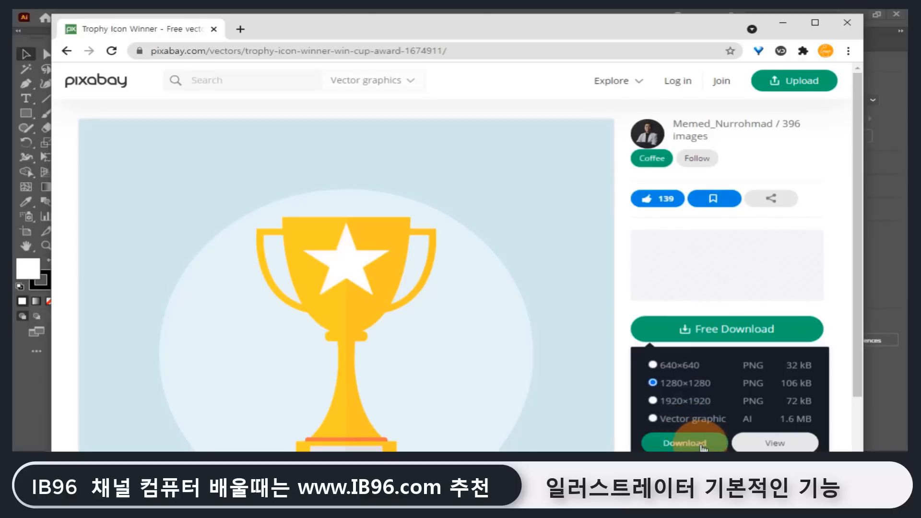
{"action": "left_click", "coordinate": [702, 447]}
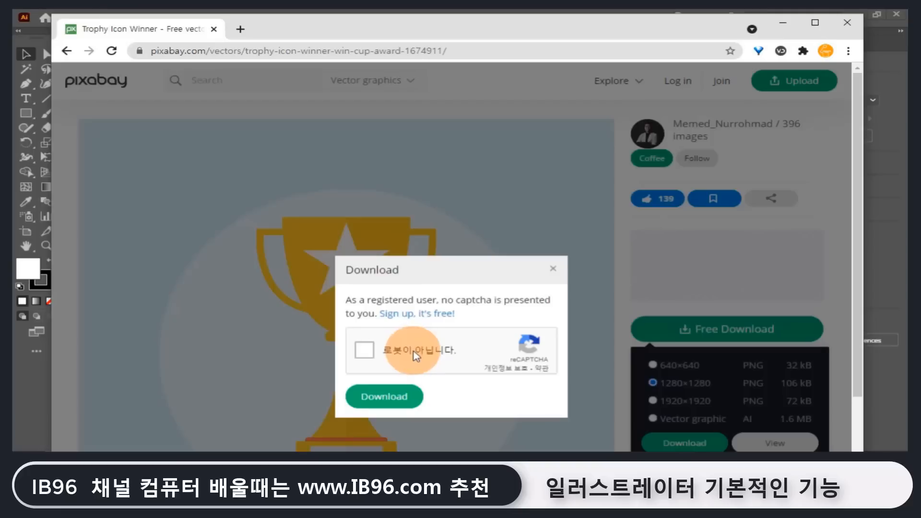
Complete the reCAPTCHA check by selecting the four traffic light tiles, and download the trophy PNG.
{"action": "left_click", "coordinate": [364, 350]}
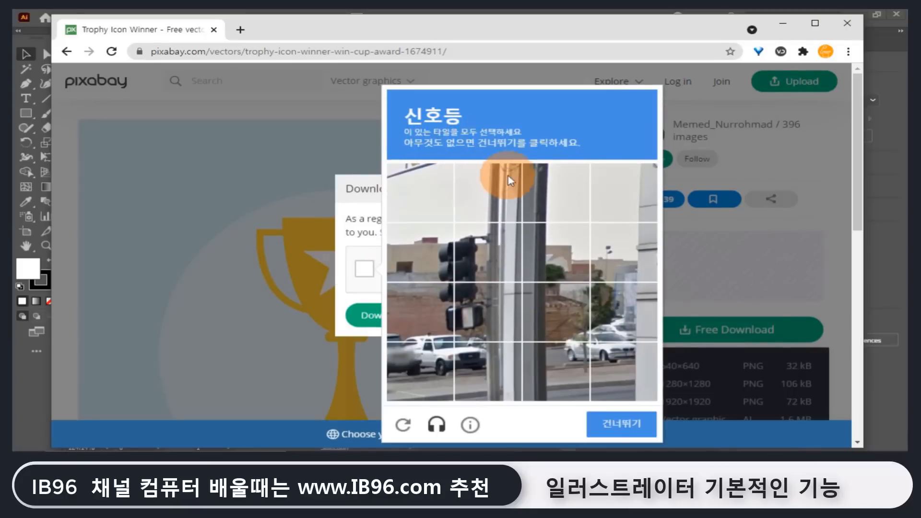
{"action": "left_click", "coordinate": [484, 250]}
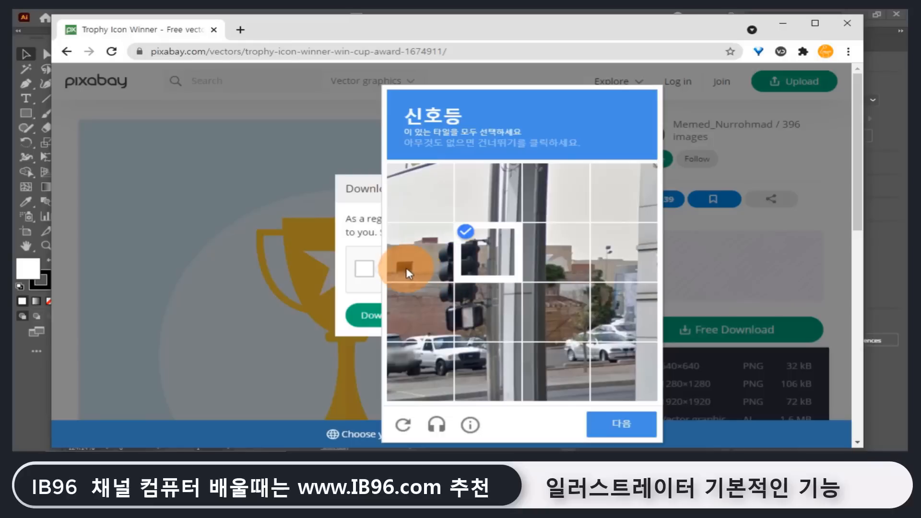
{"action": "left_click", "coordinate": [405, 263]}
{"action": "left_click", "coordinate": [415, 317]}
{"action": "left_click", "coordinate": [489, 316]}
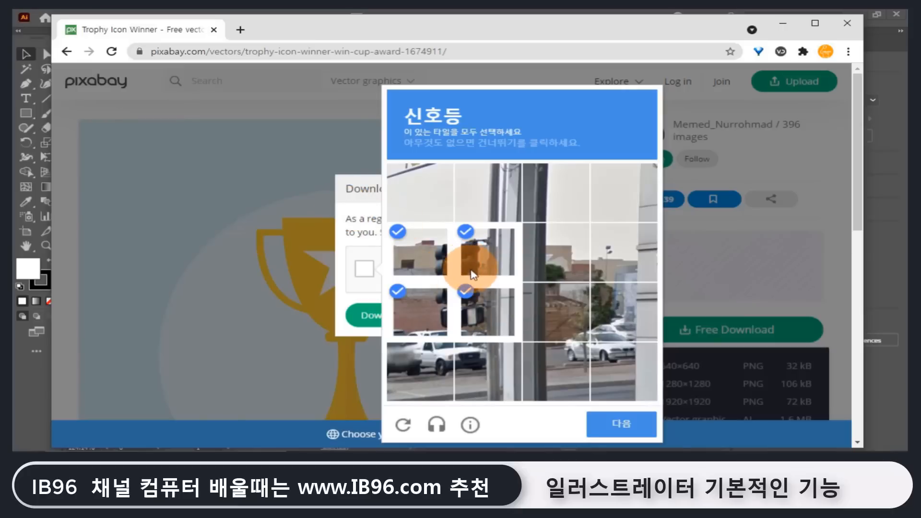
{"action": "left_click", "coordinate": [622, 425]}
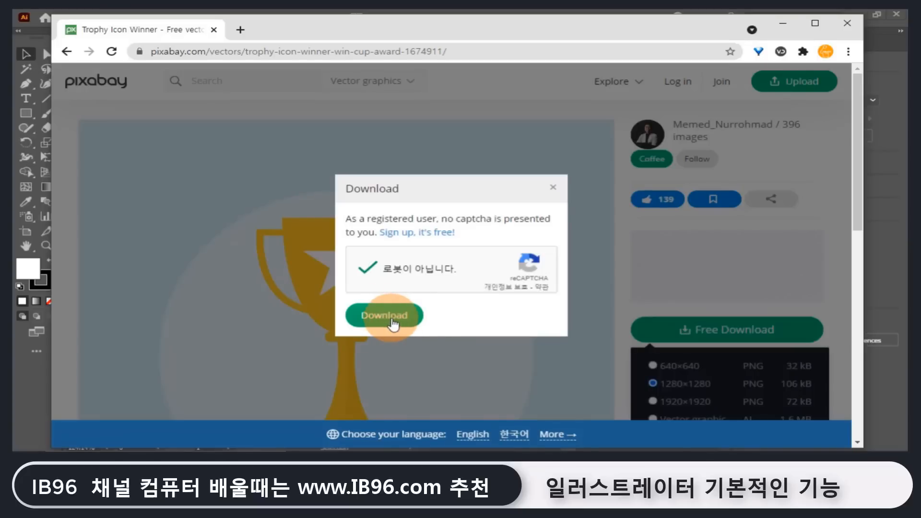
{"action": "left_click", "coordinate": [392, 321]}
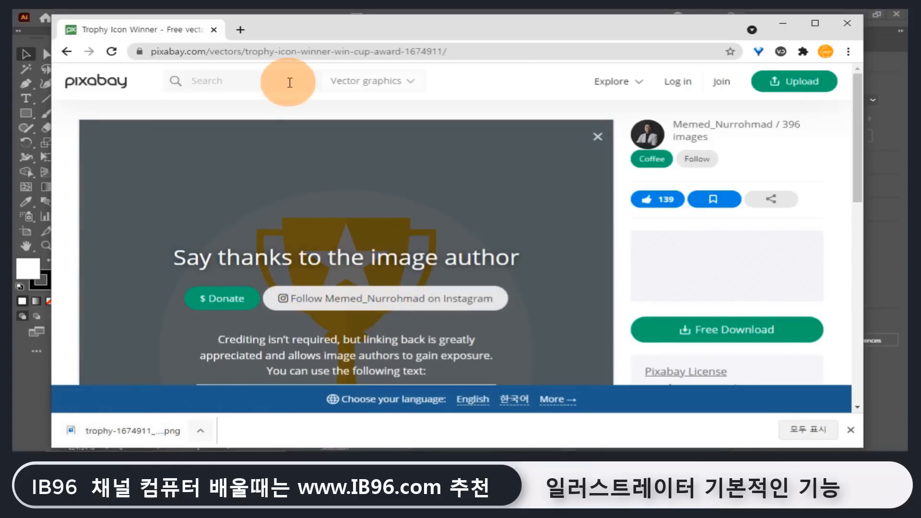
Open the download folder from the browser and place trophy-1674911_1280 from it into the Untitled-1 Illustrator document.
{"action": "left_click_drag", "start_coordinate": [302, 20], "coordinate": [498, 31]}
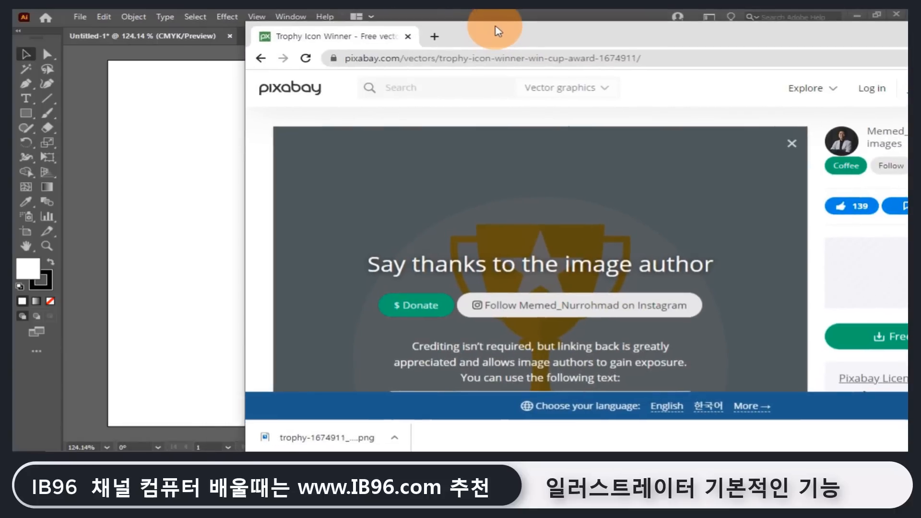
{"action": "left_click", "coordinate": [395, 439]}
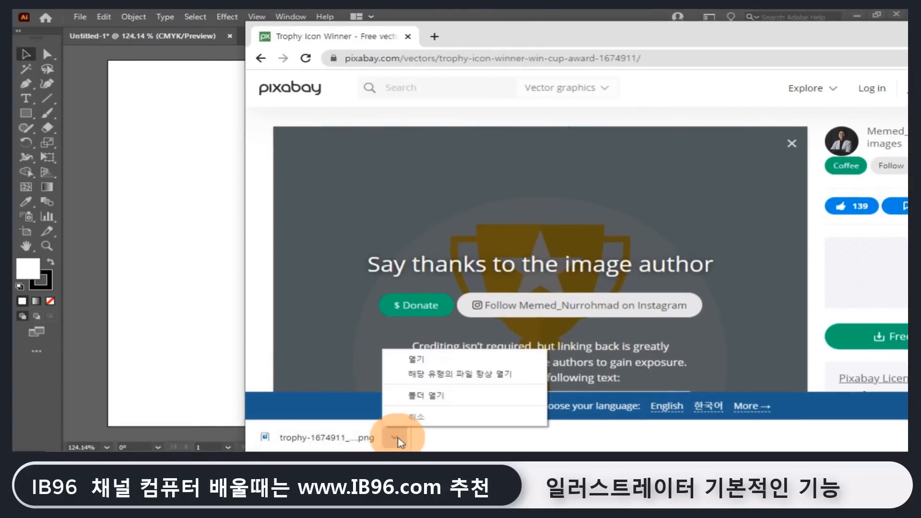
{"action": "left_click", "coordinate": [441, 397]}
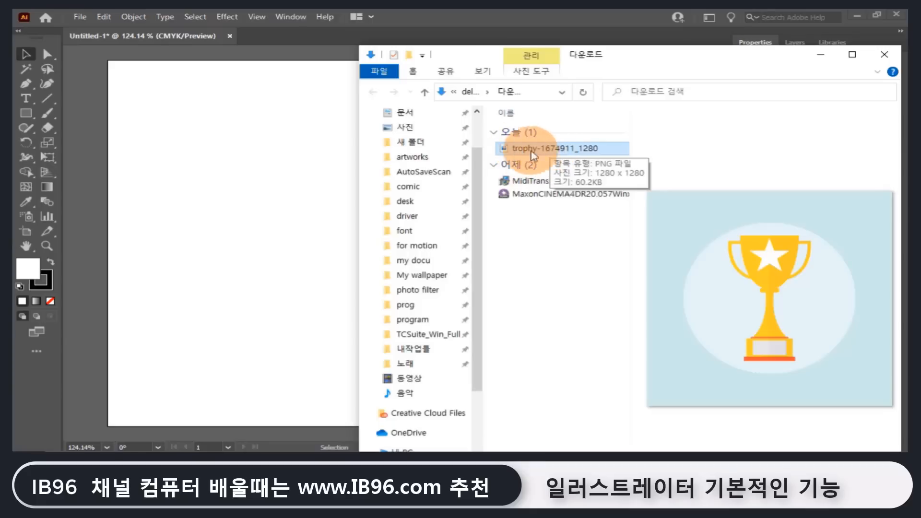
{"action": "left_click_drag", "start_coordinate": [505, 152], "coordinate": [232, 185]}
{"action": "left_click", "coordinate": [532, 20]}
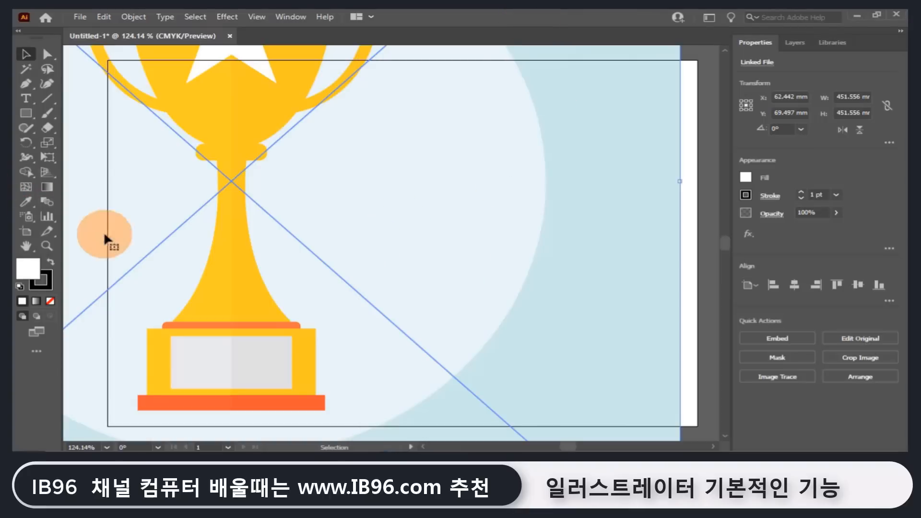
Scale the placed trophy image proportionally to about 312 mm square and move its upper-left corner near the artboard's upper-left corner.
{"action": "double_click", "coordinate": [26, 246]}
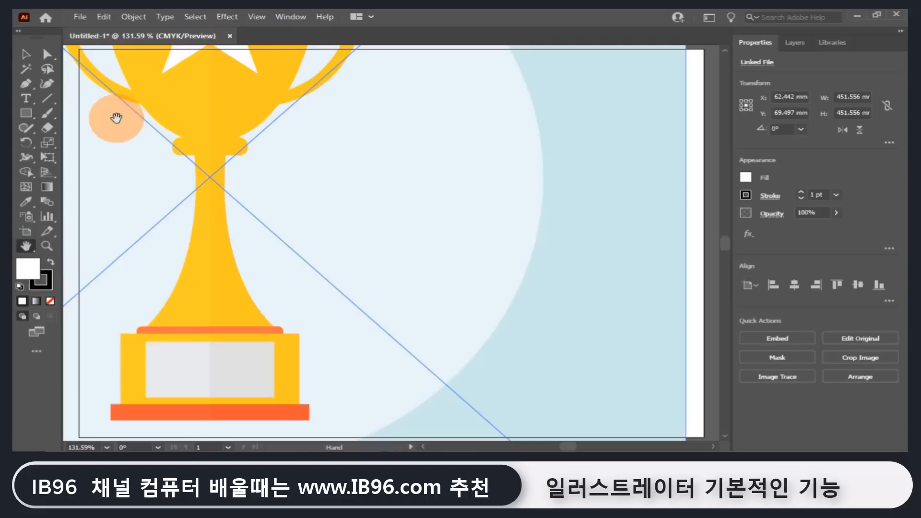
{"action": "left_click", "coordinate": [26, 54]}
{"action": "left_click_drag", "start_coordinate": [198, 115], "coordinate": [637, 437]}
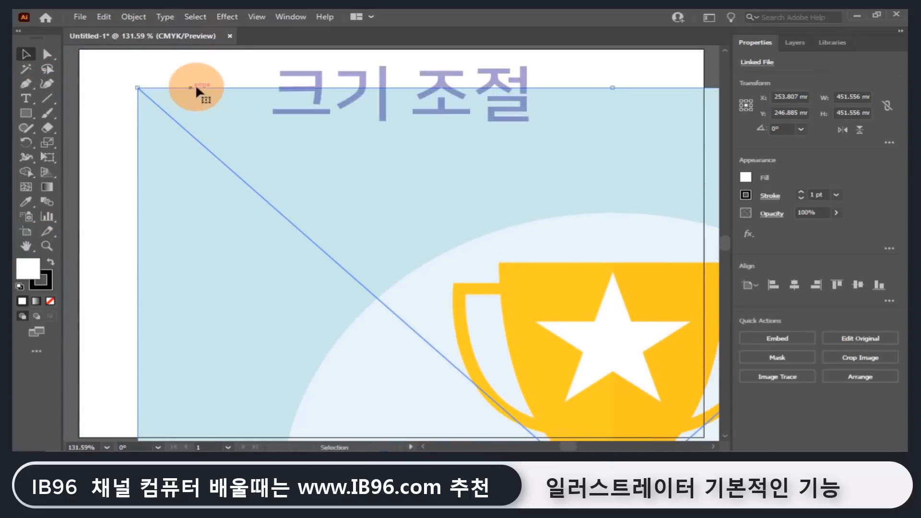
{"action": "left_click_drag", "start_coordinate": [136, 86], "coordinate": [671, 327]}
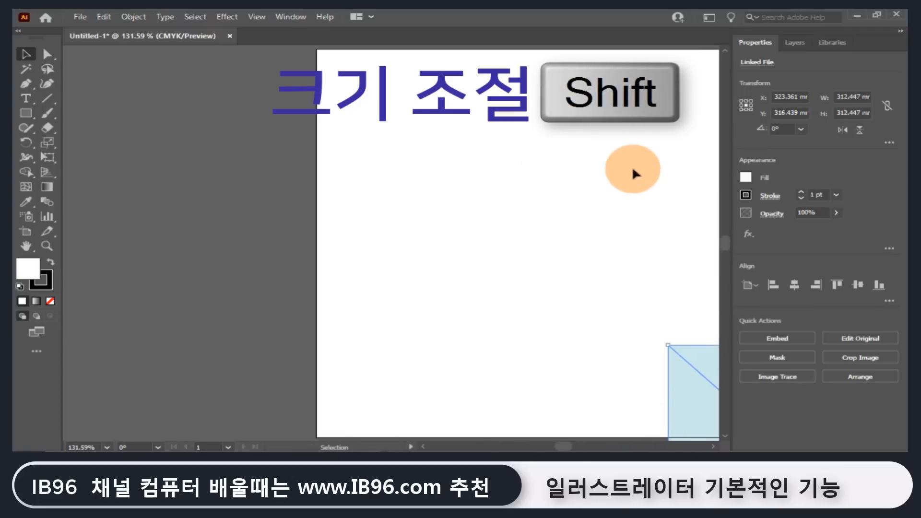
{"action": "scroll", "coordinate": [623, 287], "scroll_direction": "right", "scroll_amount": 5}
{"action": "left_click_drag", "start_coordinate": [624, 398], "coordinate": [284, 115]}
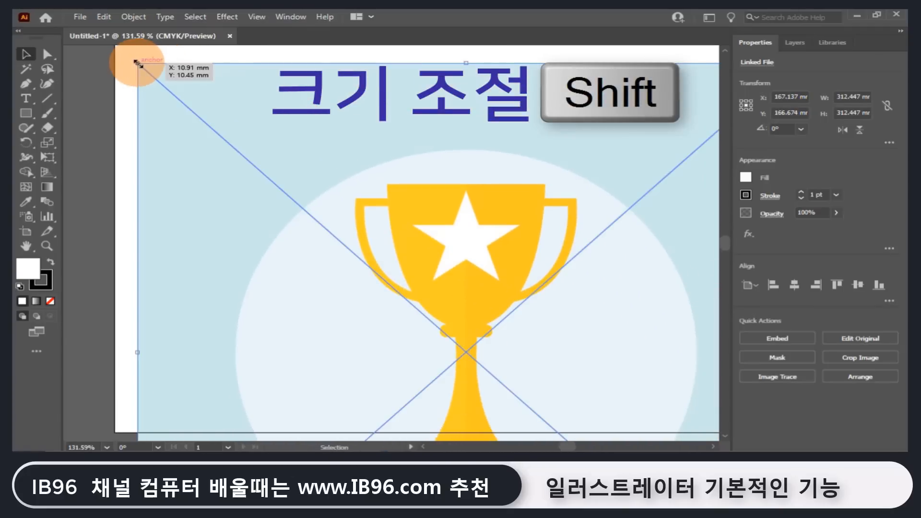
Practise proportional scaling on the trophy image, shrinking it to about 136 mm and enlarging it to about 206 mm square.
{"action": "left_click_drag", "start_coordinate": [138, 64], "coordinate": [509, 389]}
{"action": "left_click_drag", "start_coordinate": [623, 413], "coordinate": [431, 122]}
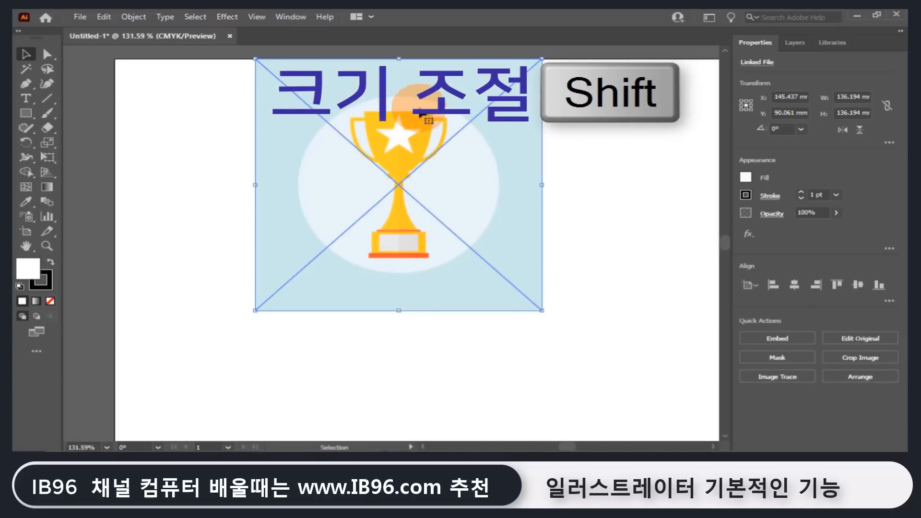
{"action": "left_click_drag", "start_coordinate": [543, 310], "coordinate": [695, 216]}
{"action": "left_click_drag", "start_coordinate": [701, 307], "coordinate": [545, 247]}
{"action": "left_click_drag", "start_coordinate": [582, 132], "coordinate": [684, 307]}
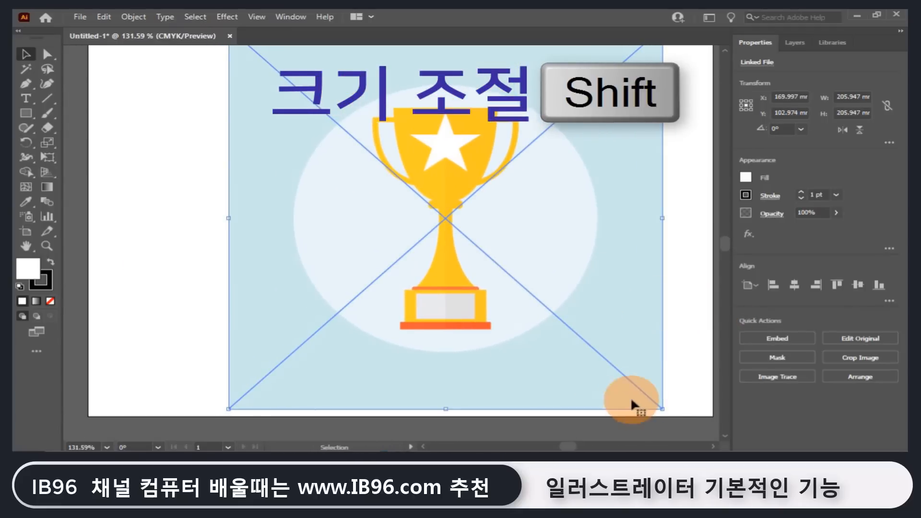
Scale the trophy image proportionally to about 251 mm square and position the whole trophy near the middle of the artboard.
{"action": "left_click_drag", "start_coordinate": [663, 409], "coordinate": [459, 243]}
{"action": "key", "text": "space"}
{"action": "left_click_drag", "start_coordinate": [262, 88], "coordinate": [546, 347]}
{"action": "left_click_drag", "start_coordinate": [495, 288], "coordinate": [434, 232]}
{"action": "left_click", "coordinate": [156, 219]}
{"action": "left_click_drag", "start_coordinate": [426, 146], "coordinate": [418, 146]}
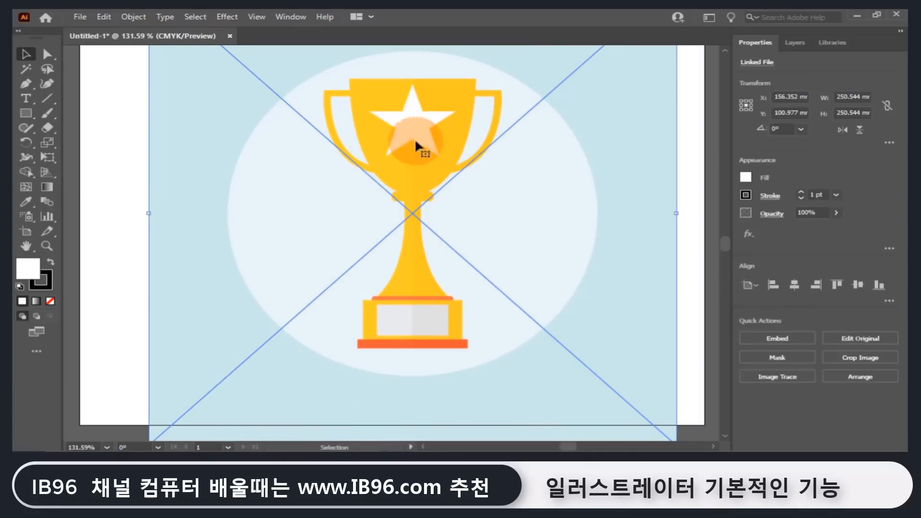
{"action": "mouse_move", "coordinate": [396, 115]}
{"action": "left_mouse_down"}
{"action": "mouse_move", "coordinate": [296, 115]}
{"action": "mouse_move", "coordinate": [390, 116]}
{"action": "left_mouse_up"}
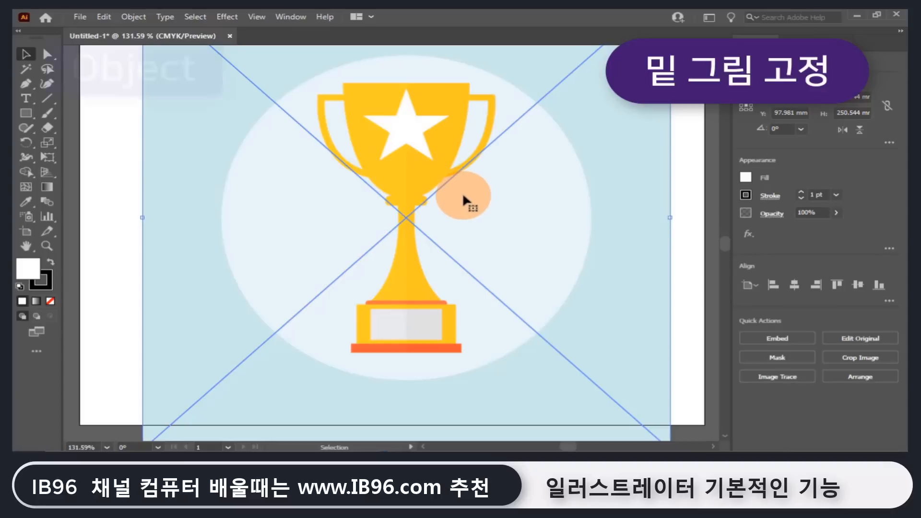
Lock the selected trophy image so it serves as a fixed tracing template.
{"action": "left_click", "coordinate": [134, 15]}
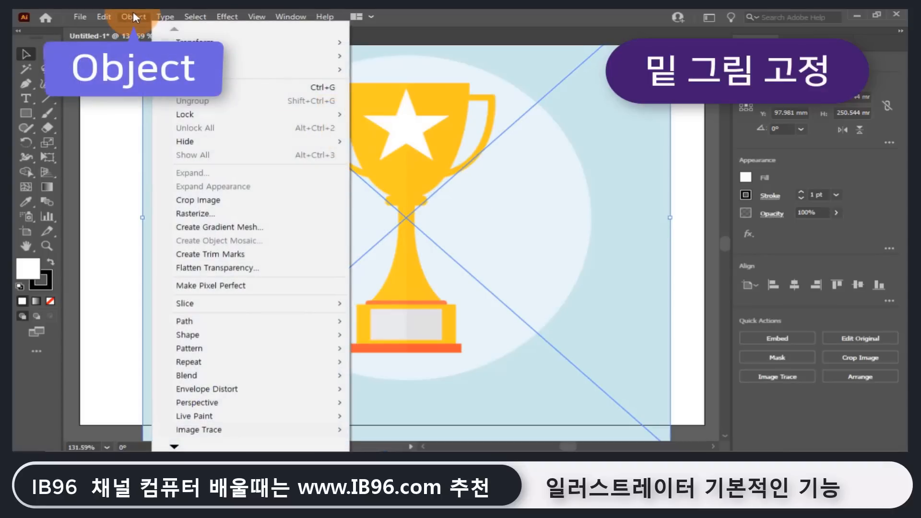
{"action": "left_click", "coordinate": [186, 116]}
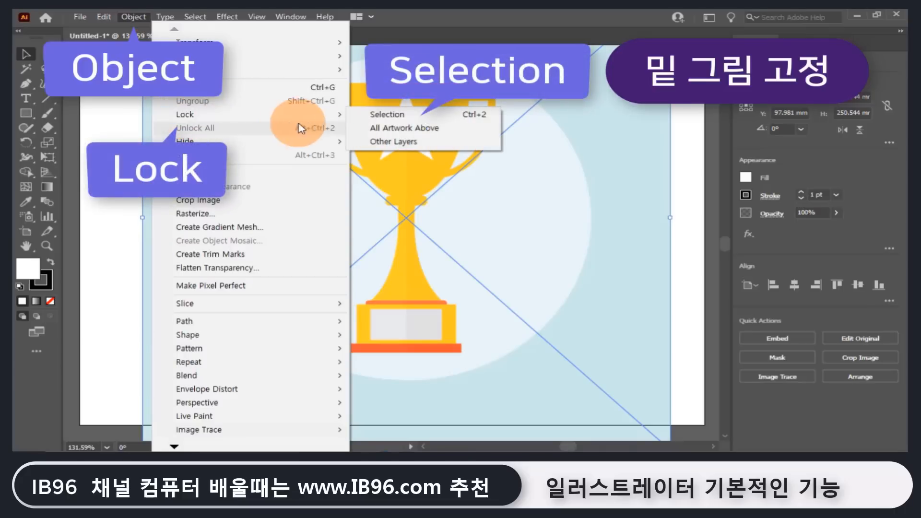
{"action": "left_click", "coordinate": [406, 115]}
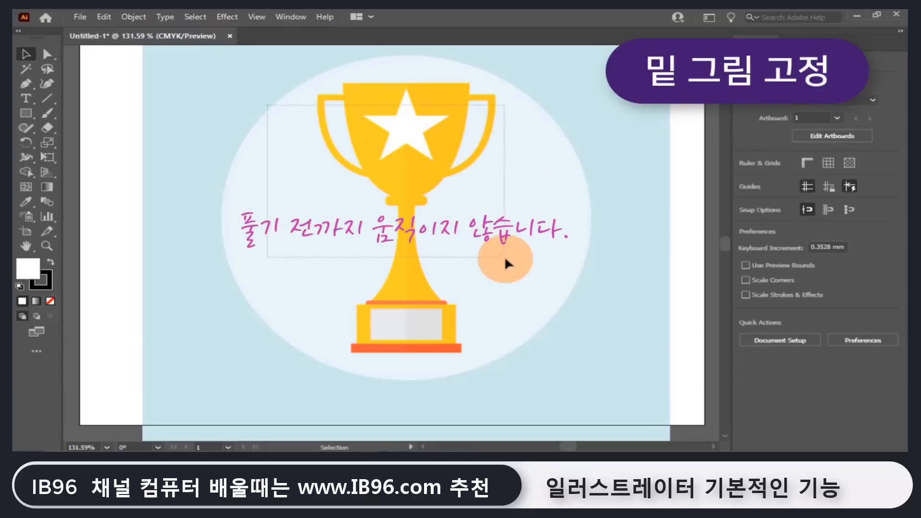
Start a Pen tool path at the middle of the cup's rim and draw a straight segment about 30 mm long to its left corner.
{"action": "left_click", "coordinate": [46, 246]}
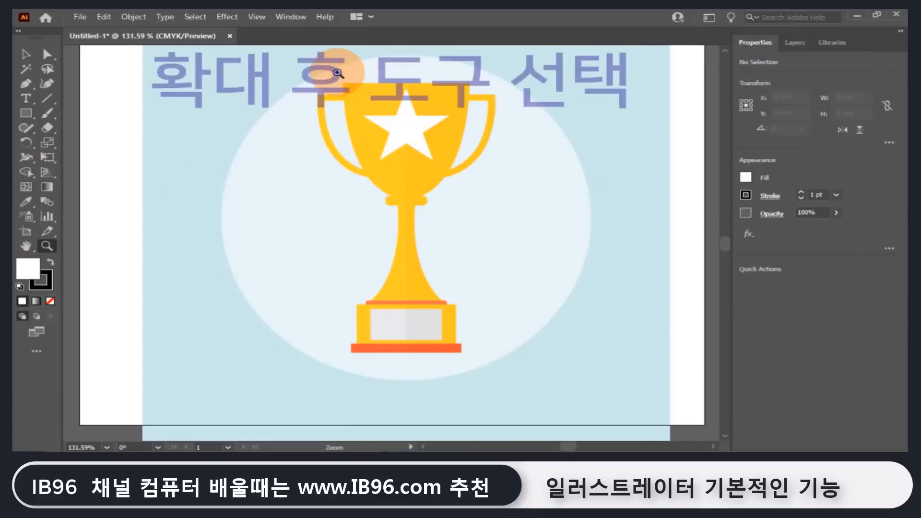
{"action": "left_click_drag", "start_coordinate": [337, 73], "coordinate": [456, 201]}
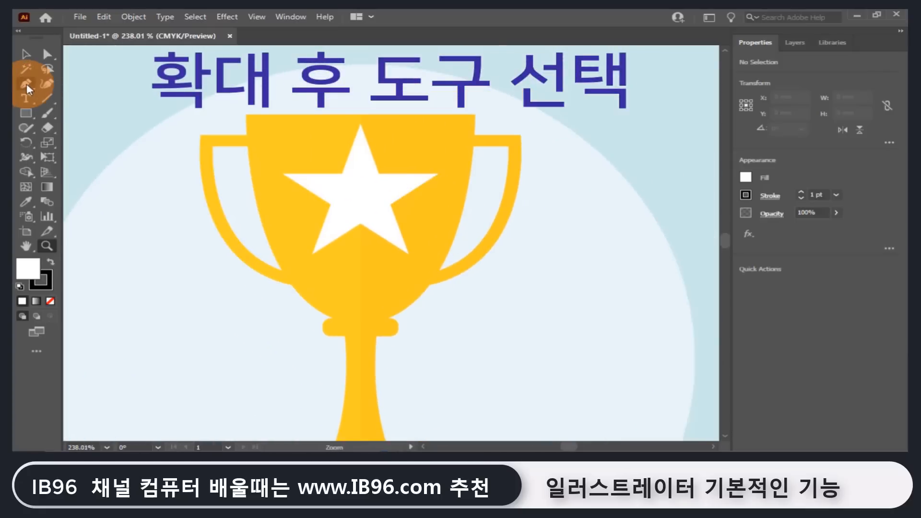
{"action": "left_click", "coordinate": [27, 89]}
{"action": "scroll", "coordinate": [390, 113], "scroll_direction": "down", "scroll_amount": 2}
{"action": "scroll", "coordinate": [390, 114], "scroll_direction": "left", "scroll_amount": 1}
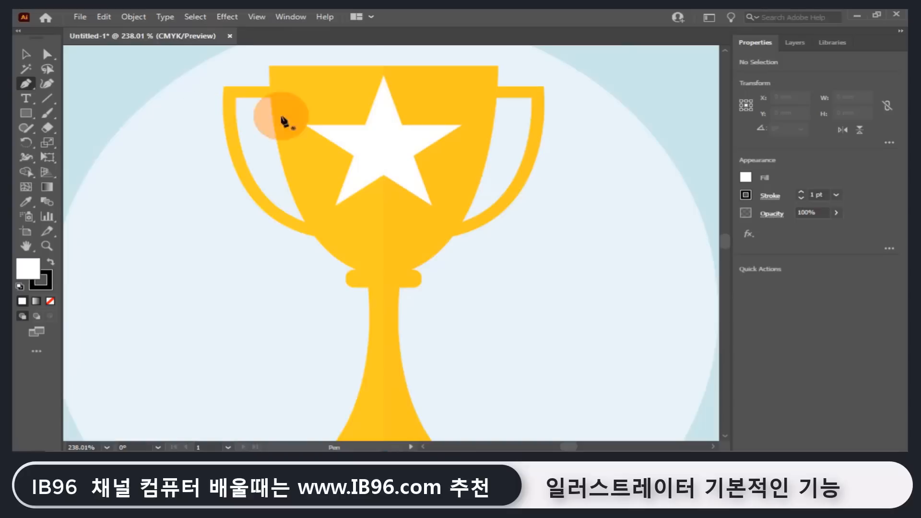
{"action": "left_click", "coordinate": [383, 67]}
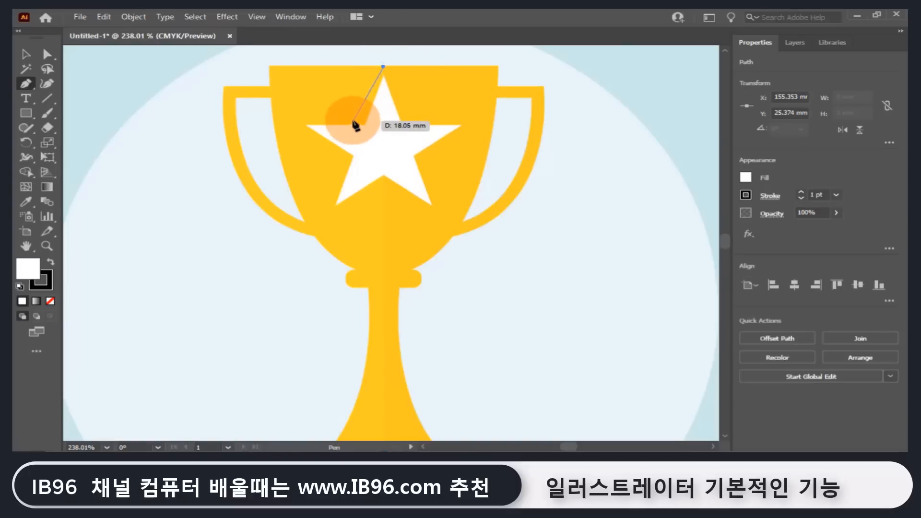
{"action": "left_click", "coordinate": [268, 67]}
Continue the path with a curve down the cup's left side to the collar, and set the path's fill to none.
{"action": "scroll", "coordinate": [270, 70], "scroll_direction": "up", "scroll_amount": 2}
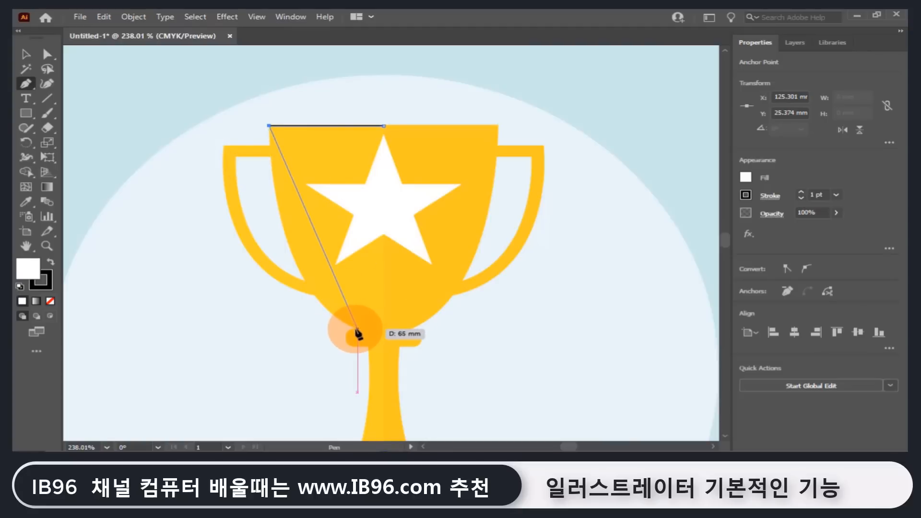
{"action": "left_click_drag", "start_coordinate": [419, 370], "coordinate": [446, 365]}
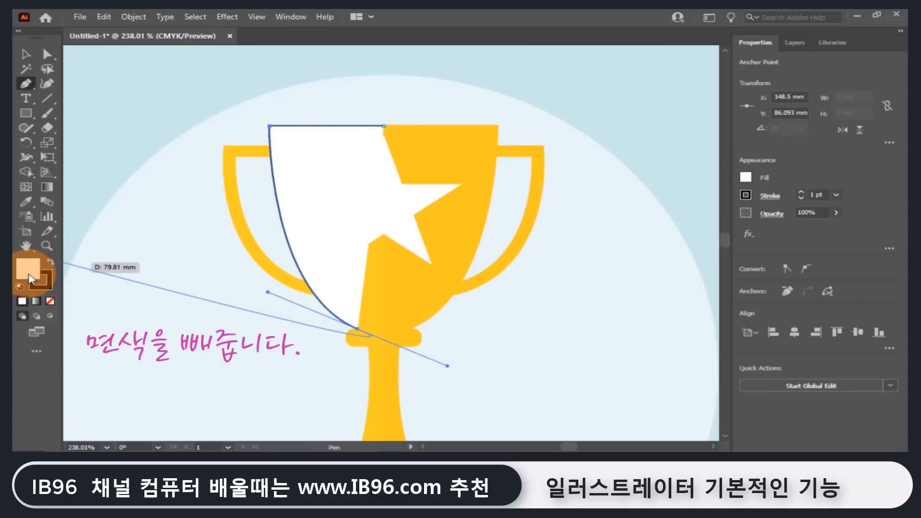
{"action": "left_click", "coordinate": [50, 302]}
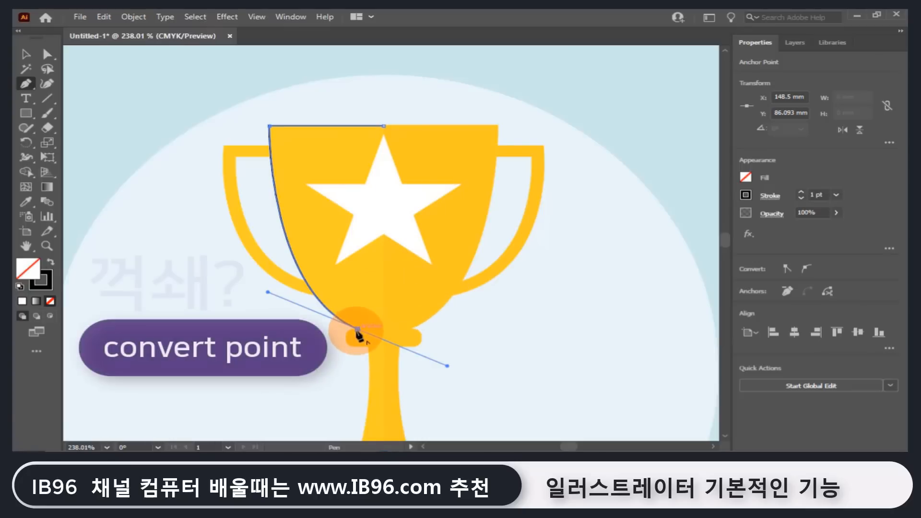
Convert the path's end anchor above the collar to a corner and trace the left side of the rounded collar.
{"action": "mouse_move", "coordinate": [357, 331]}
{"action": "left_mouse_down"}
{"action": "mouse_move", "coordinate": [364, 317]}
{"action": "mouse_move", "coordinate": [362, 328]}
{"action": "left_mouse_up"}
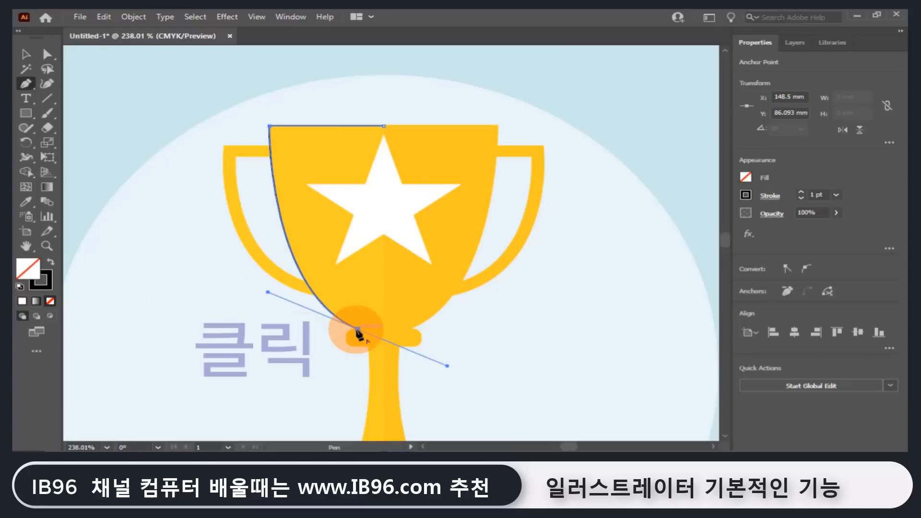
{"action": "left_click", "coordinate": [358, 330]}
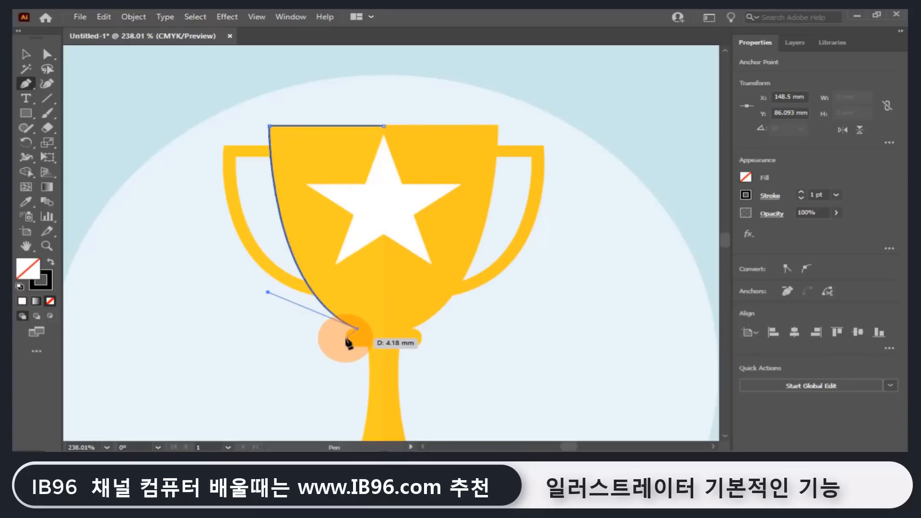
{"action": "key", "text": "Escape"}
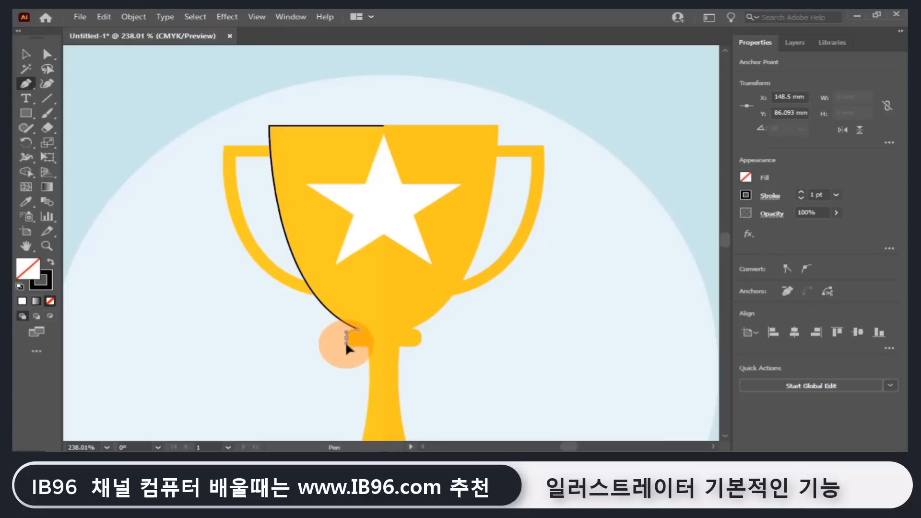
{"action": "left_click_drag", "start_coordinate": [346, 348], "coordinate": [346, 349]}
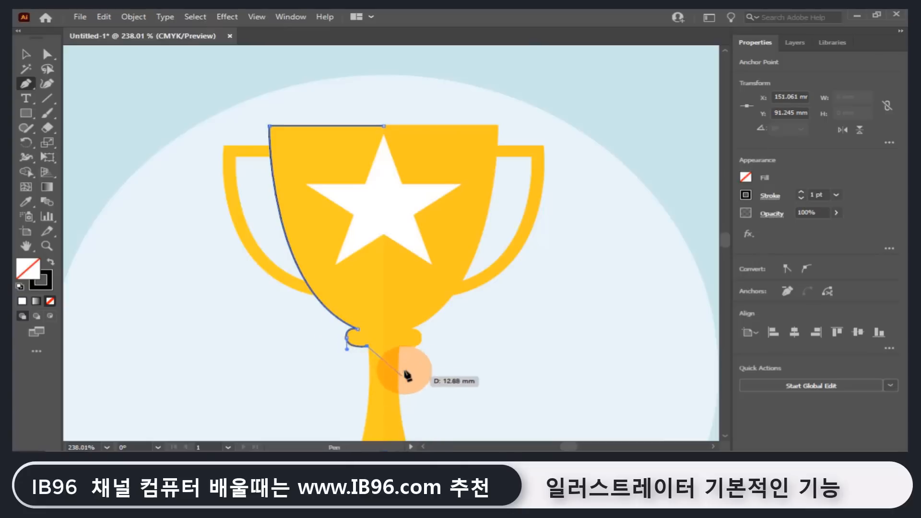
Trace the stem's left edge with a curve down to the orange plate and remove the end anchor's outgoing handle.
{"action": "key", "text": "space"}
{"action": "left_click_drag", "start_coordinate": [415, 376], "coordinate": [448, 159]}
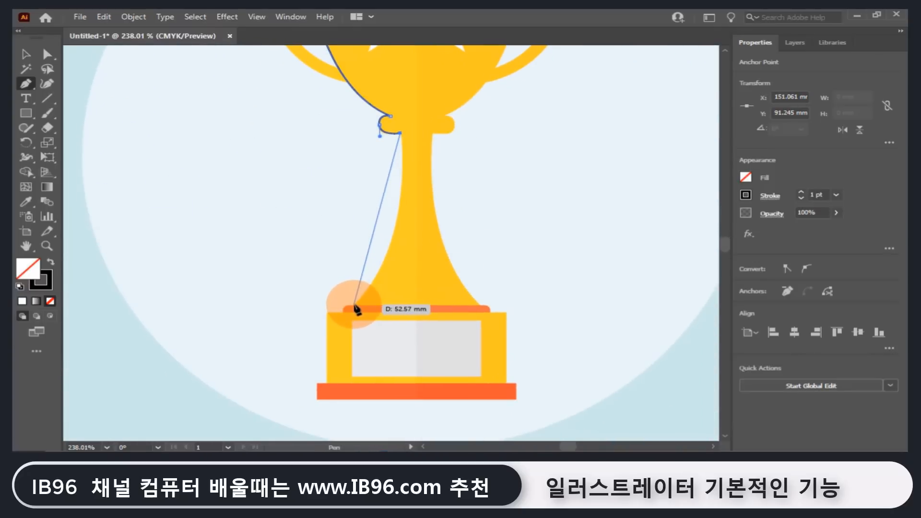
{"action": "left_click_drag", "start_coordinate": [354, 304], "coordinate": [338, 313]}
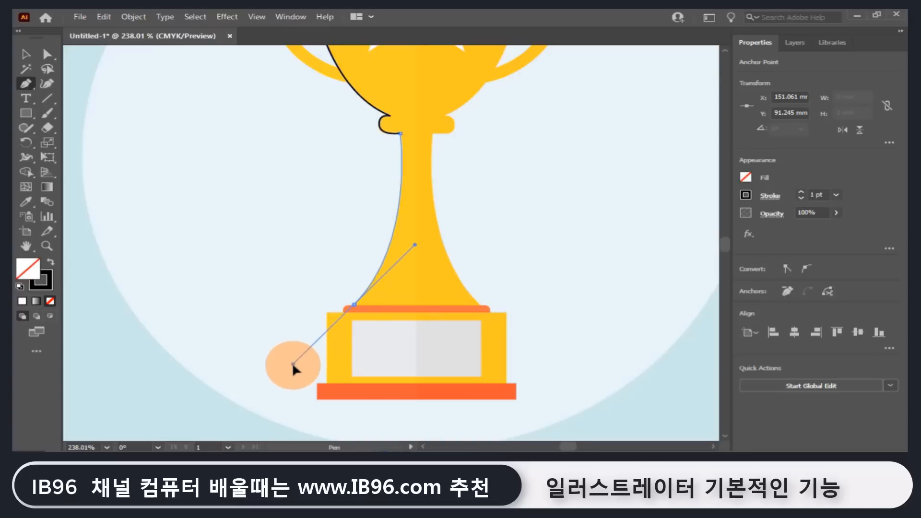
{"action": "left_click_drag", "start_coordinate": [293, 364], "coordinate": [292, 364]}
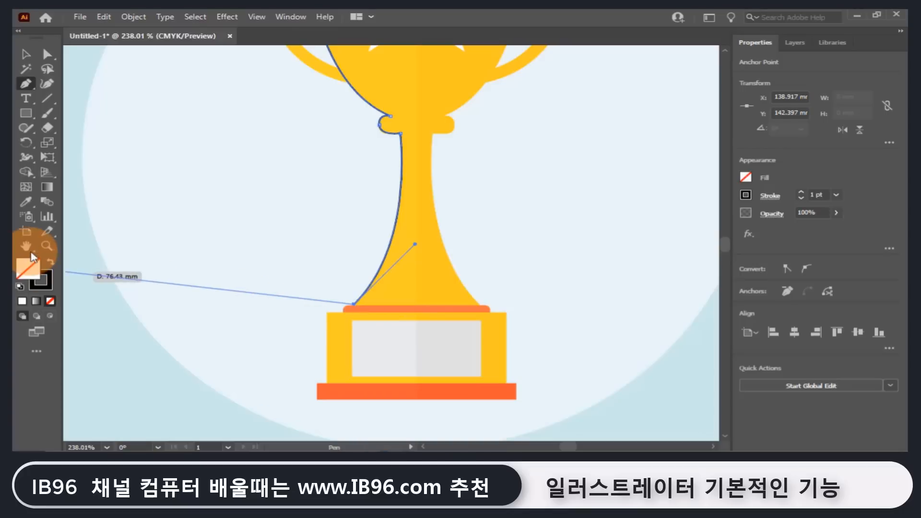
Continue the path with a short horizontal segment and a curve around the orange plate's rounded upper-left corner.
{"action": "left_click", "coordinate": [46, 247]}
{"action": "left_click_drag", "start_coordinate": [341, 302], "coordinate": [606, 374]}
{"action": "left_click_drag", "start_coordinate": [510, 296], "coordinate": [576, 186]}
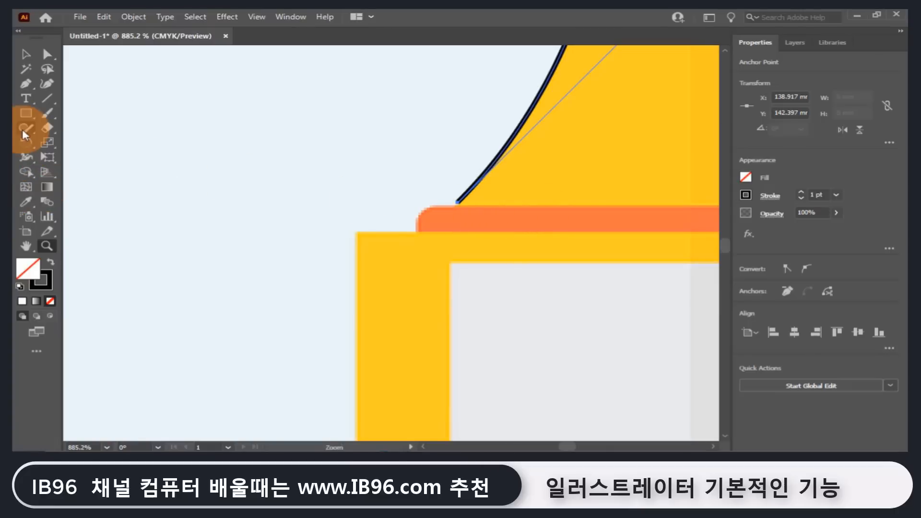
{"action": "left_click", "coordinate": [26, 83]}
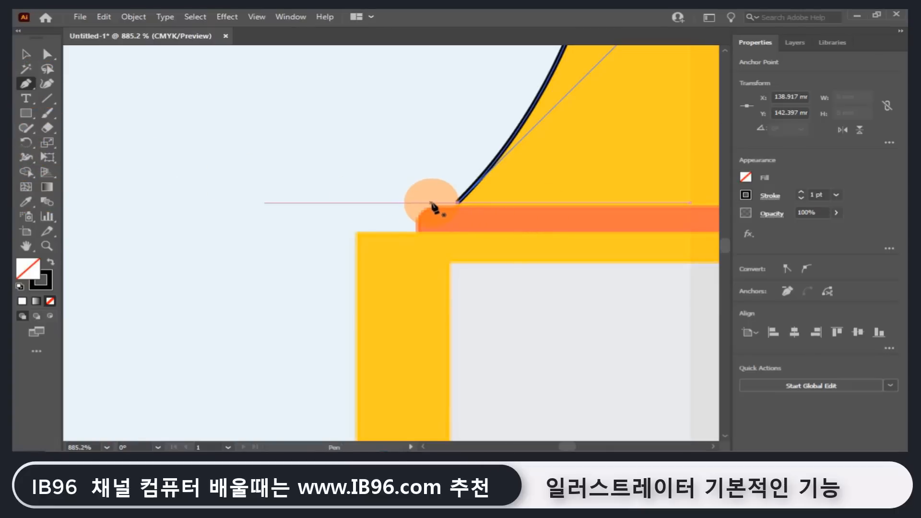
{"action": "left_click", "coordinate": [433, 203]}
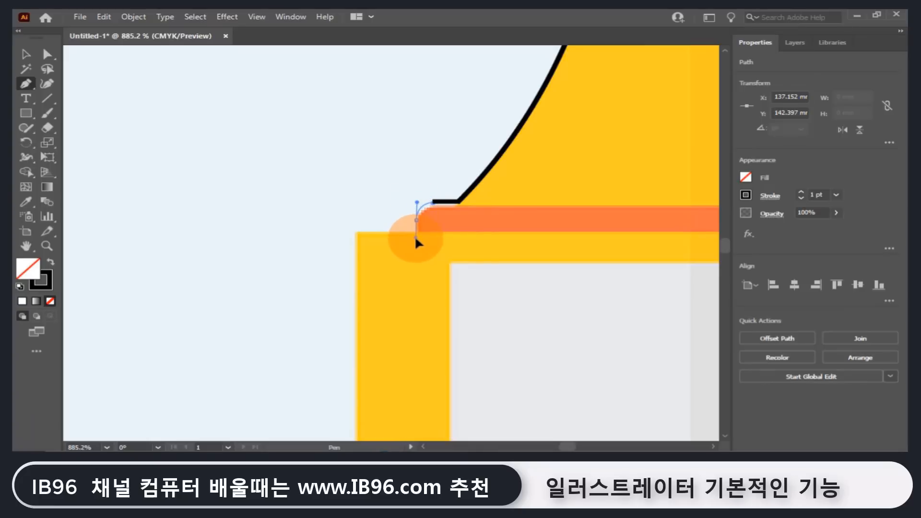
{"action": "mouse_move", "coordinate": [416, 235]}
{"action": "left_mouse_down"}
{"action": "mouse_move", "coordinate": [439, 238]}
{"action": "mouse_move", "coordinate": [420, 232]}
{"action": "mouse_move", "coordinate": [419, 240]}
{"action": "left_mouse_up"}
Add a straight vertical segment down the orange plate's edge and a horizontal one about 4 mm long to the yellow base's upper-left corner.
{"action": "key", "text": "shift"}
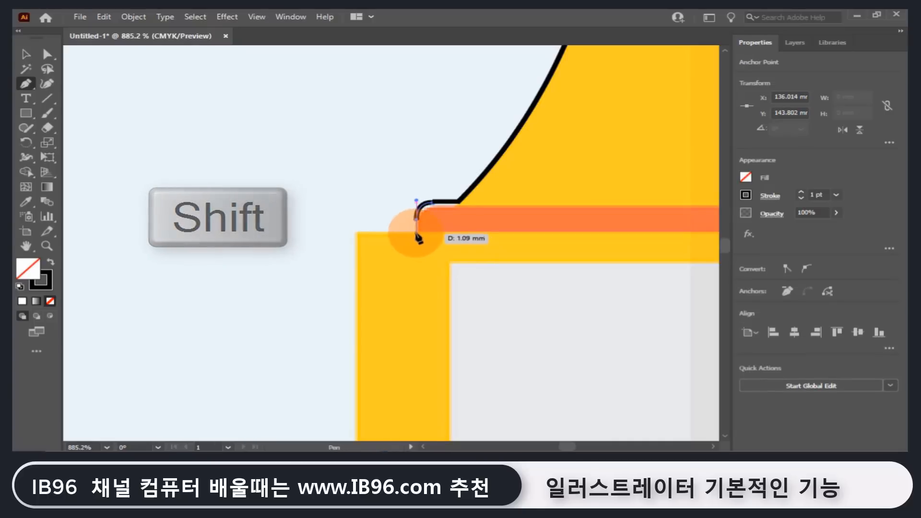
{"action": "left_click_drag", "start_coordinate": [416, 233], "coordinate": [360, 234]}
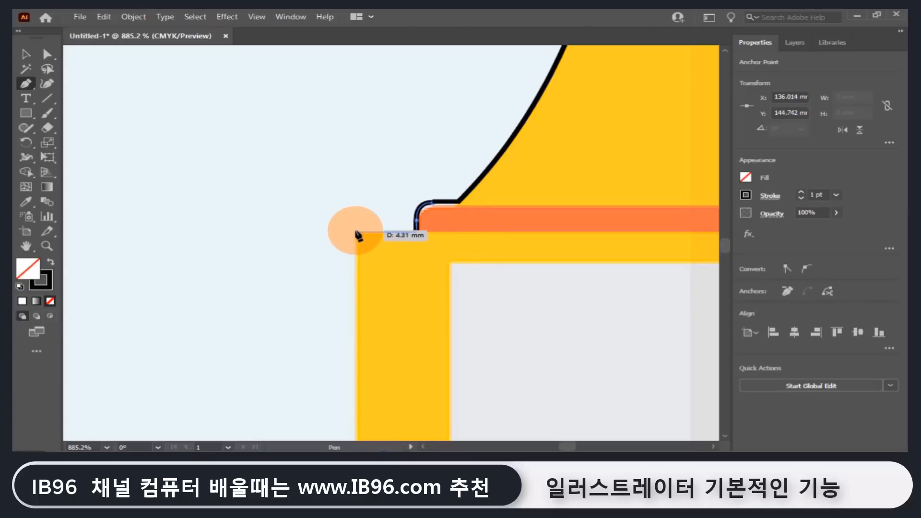
{"action": "left_click", "coordinate": [356, 232], "text": "shift"}
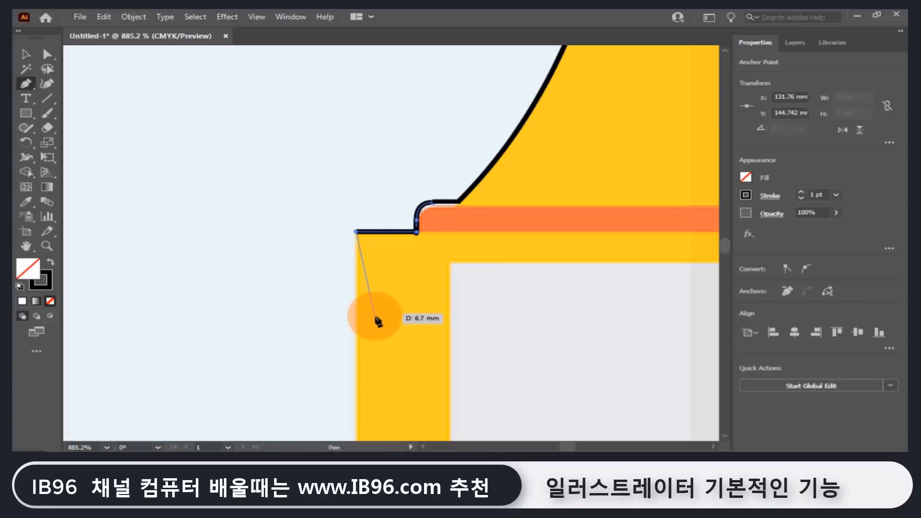
Continue the path down the yellow base's left edge, about 2.5 mm left along the orange foot, and about 5 mm down the foot's edge.
{"action": "left_click_drag", "start_coordinate": [384, 348], "coordinate": [389, 173]}
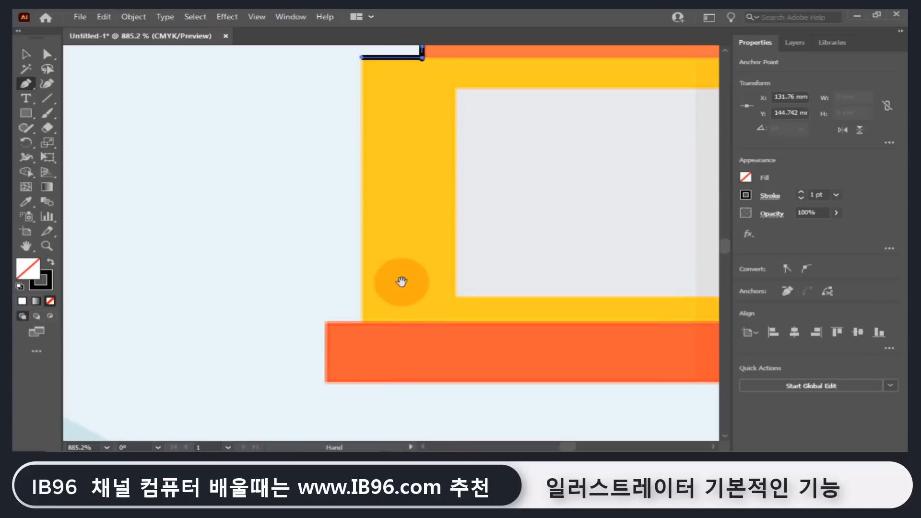
{"action": "left_click", "coordinate": [362, 320], "text": "shift"}
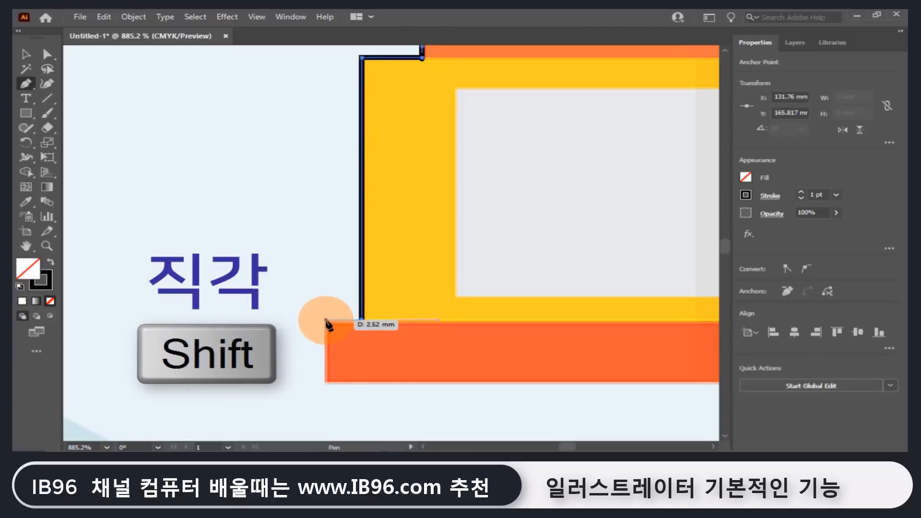
{"action": "left_click", "coordinate": [327, 320], "text": "shift"}
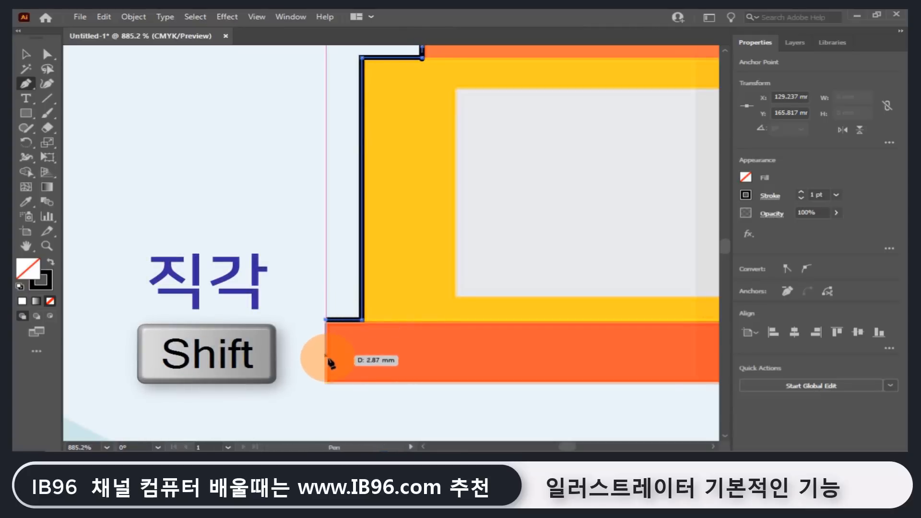
{"action": "left_click", "coordinate": [326, 381], "text": "shift"}
Draw a horizontal Pen segment from the trophy's bottom center, located with Smart Guides, to the outline's end anchor at the foot's lower-left corner.
{"action": "key", "text": "space"}
{"action": "left_click_drag", "start_coordinate": [613, 346], "coordinate": [366, 323]}
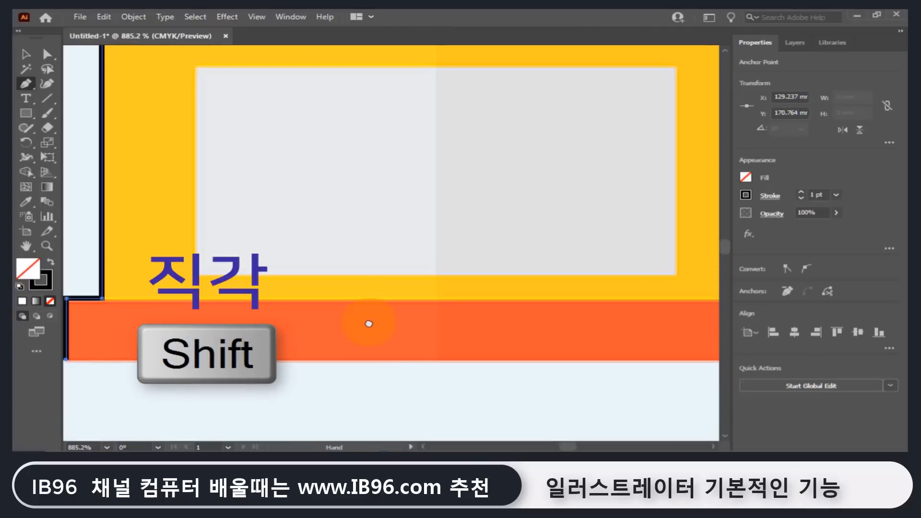
{"action": "double_click", "coordinate": [26, 246]}
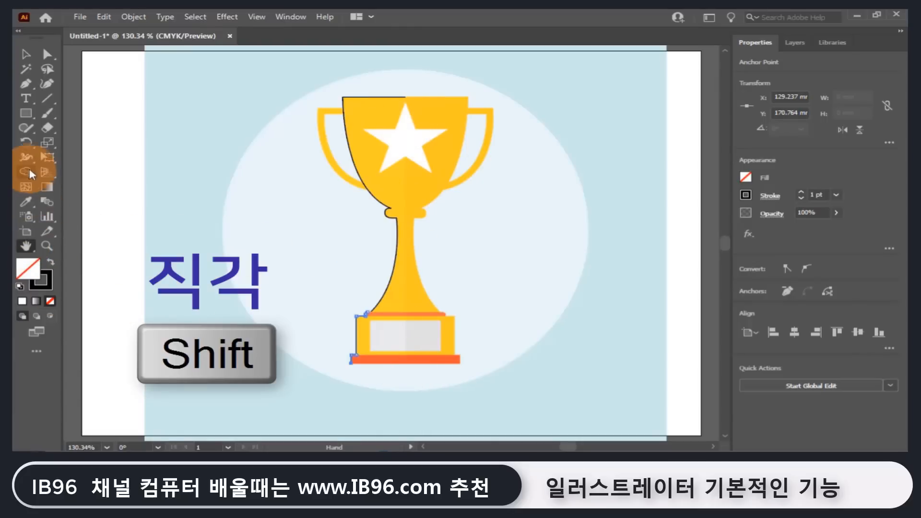
{"action": "left_click", "coordinate": [38, 81]}
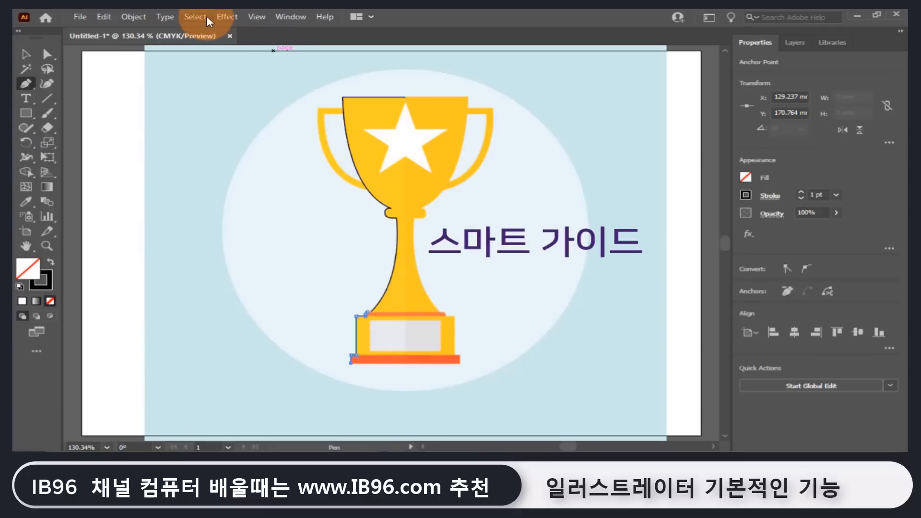
{"action": "left_click", "coordinate": [256, 17]}
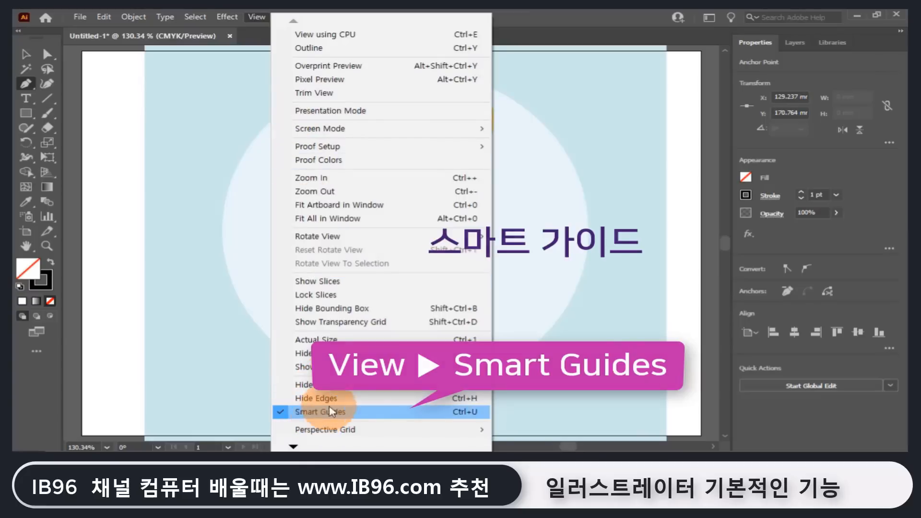
{"action": "left_click", "coordinate": [603, 24]}
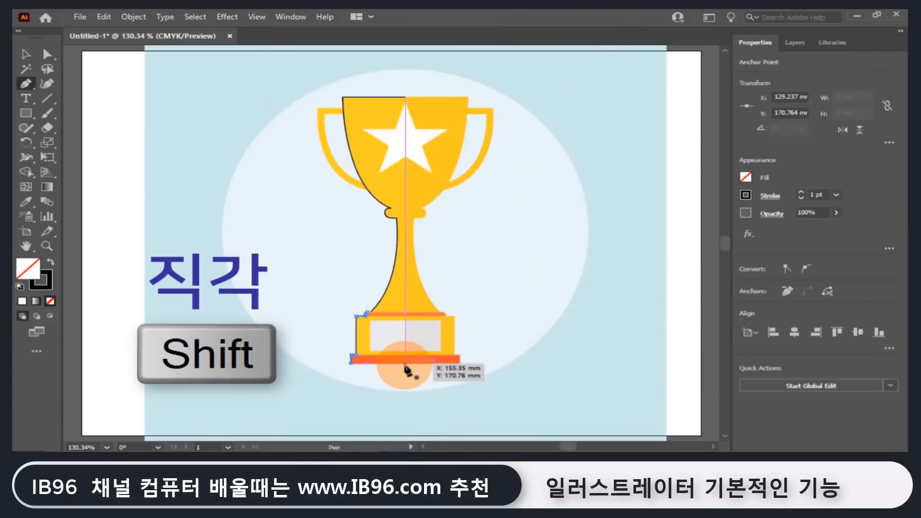
{"action": "left_click", "coordinate": [405, 363], "text": "shift"}
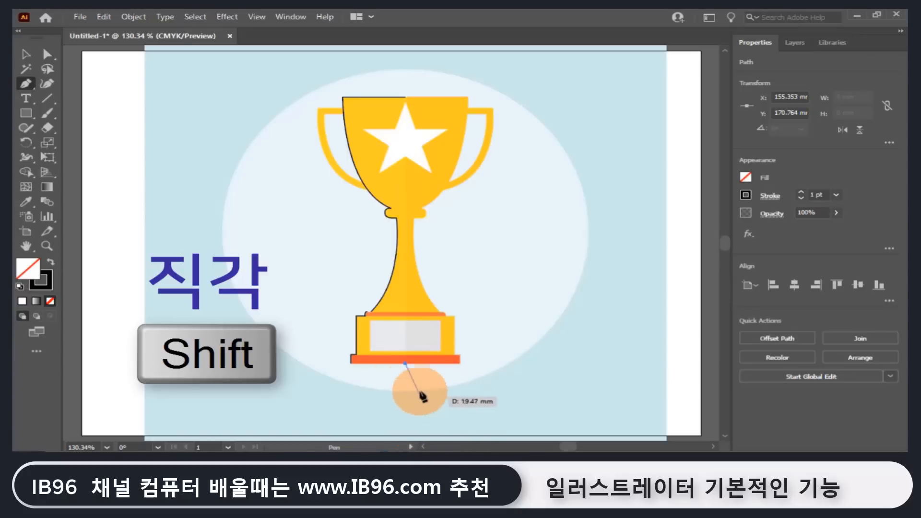
{"action": "left_click", "coordinate": [352, 363]}
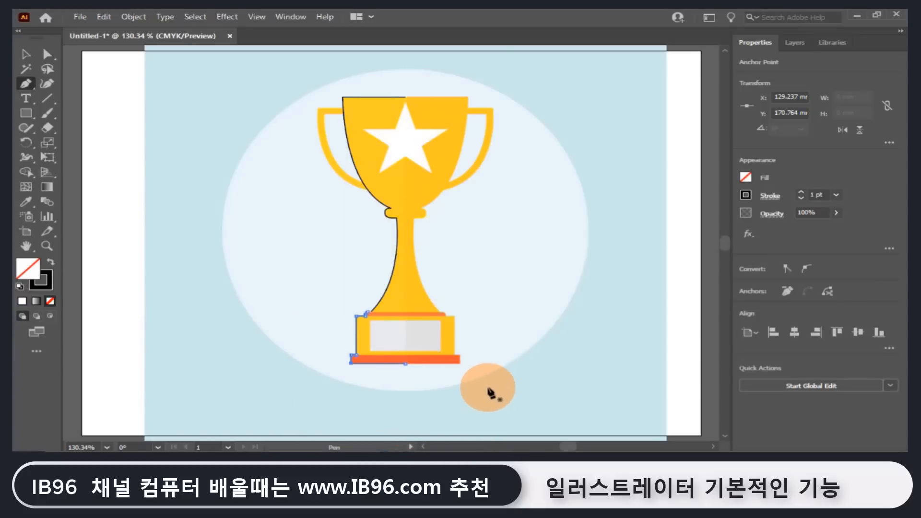
Select the traced left half of the trophy outline and open the Reflect tool's options.
{"action": "left_click", "coordinate": [25, 54]}
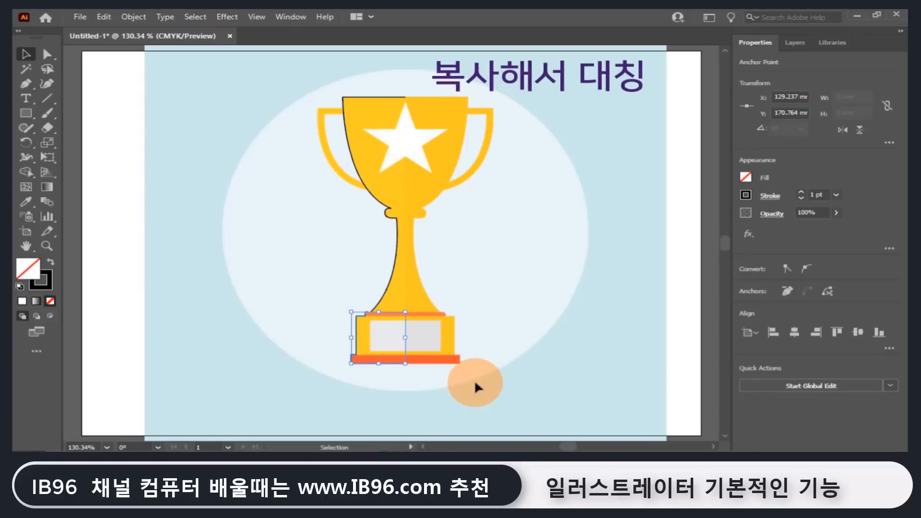
{"action": "left_click", "coordinate": [377, 322]}
{"action": "left_click", "coordinate": [27, 143]}
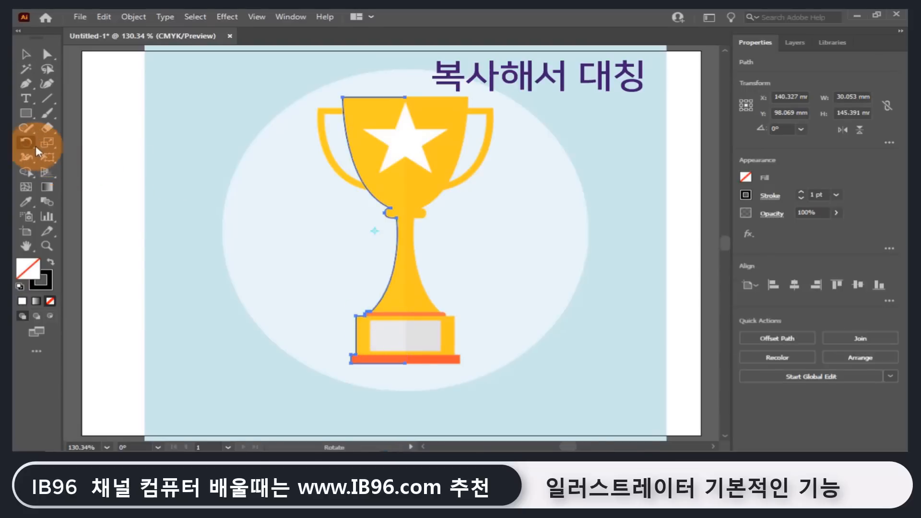
{"action": "left_click_drag", "start_coordinate": [30, 144], "coordinate": [72, 159]}
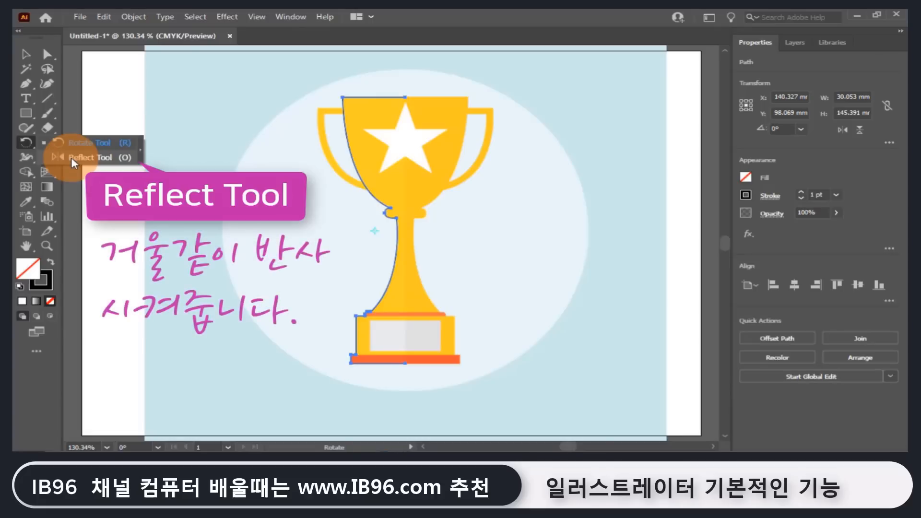
{"action": "left_click_drag", "start_coordinate": [72, 161], "coordinate": [72, 160]}
{"action": "double_click", "coordinate": [26, 144]}
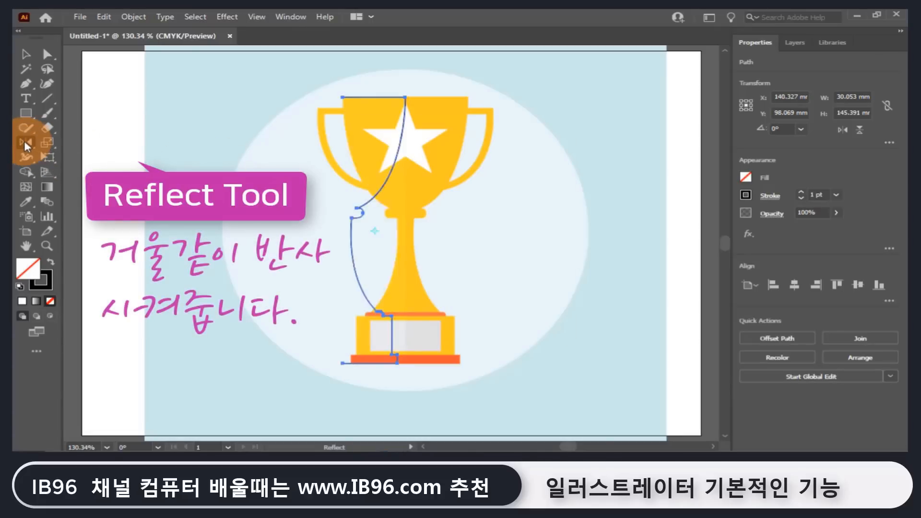
Preview the horizontal and vertical axes and create a reflected copy of the half-outline across the vertical axis.
{"action": "left_click_drag", "start_coordinate": [446, 126], "coordinate": [628, 105]}
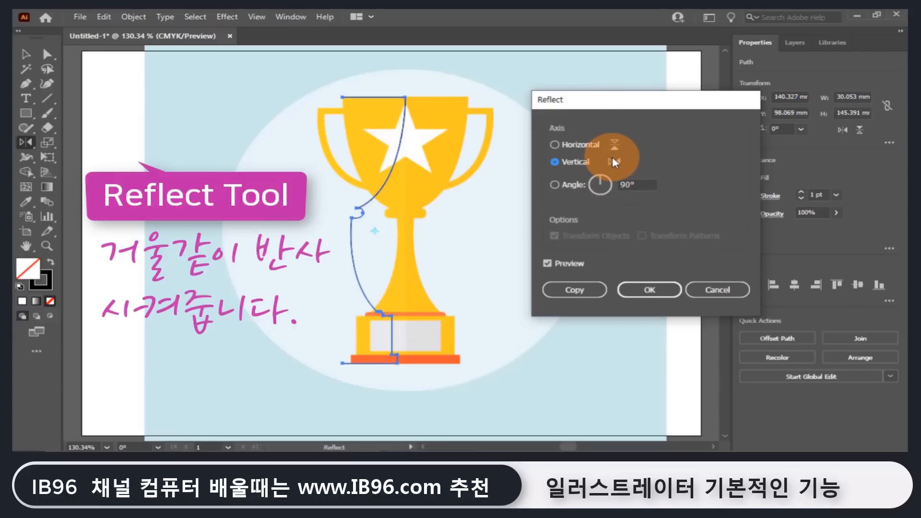
{"action": "left_click", "coordinate": [547, 263]}
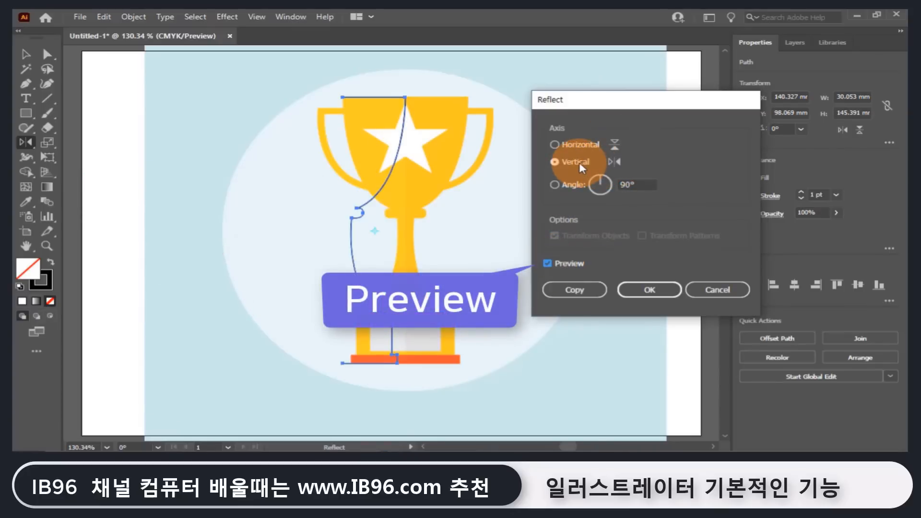
{"action": "left_click", "coordinate": [572, 143]}
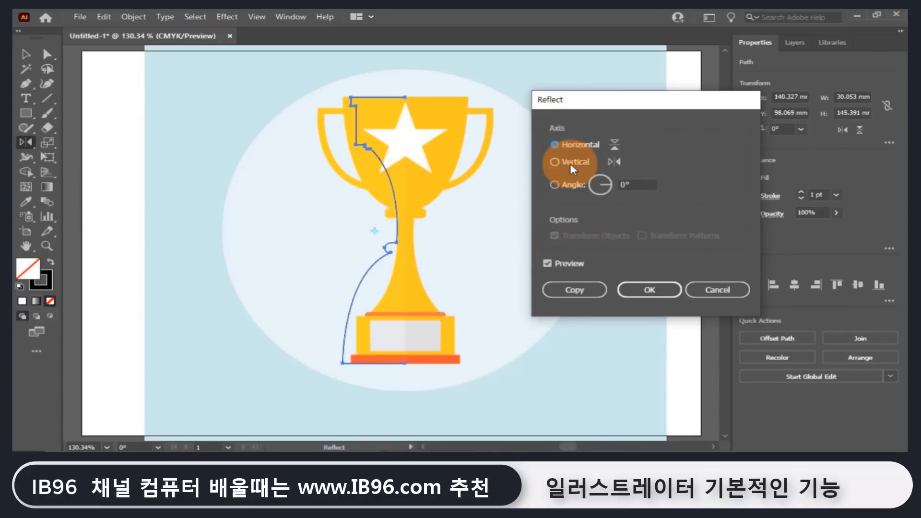
{"action": "left_click", "coordinate": [572, 165]}
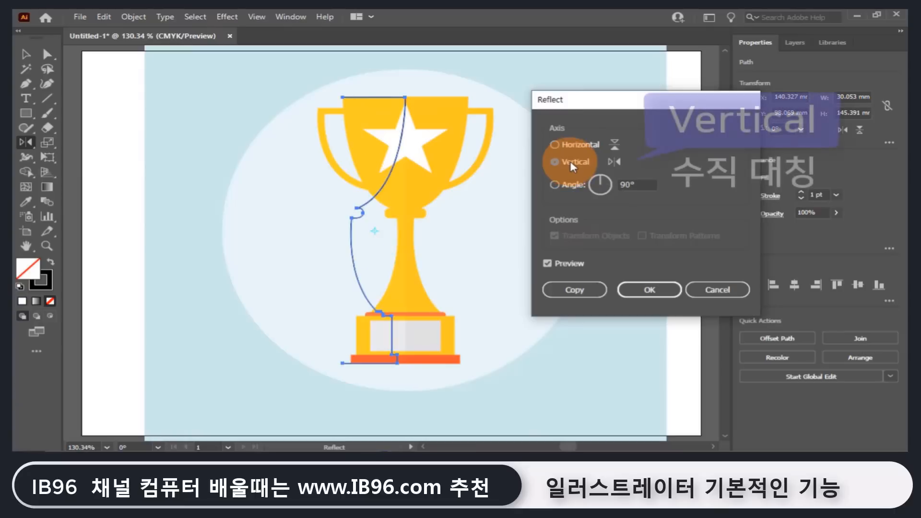
{"action": "left_click", "coordinate": [650, 297]}
{"action": "left_click", "coordinate": [581, 291]}
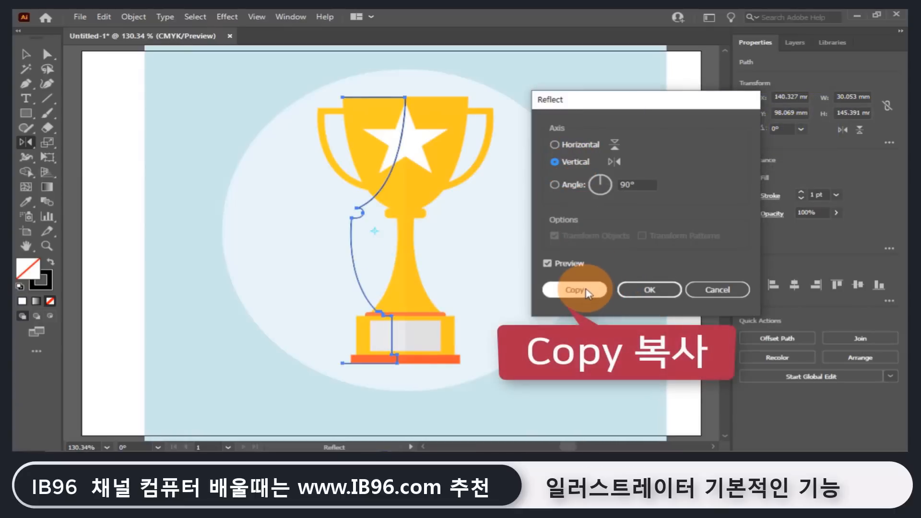
{"action": "left_click", "coordinate": [581, 291]}
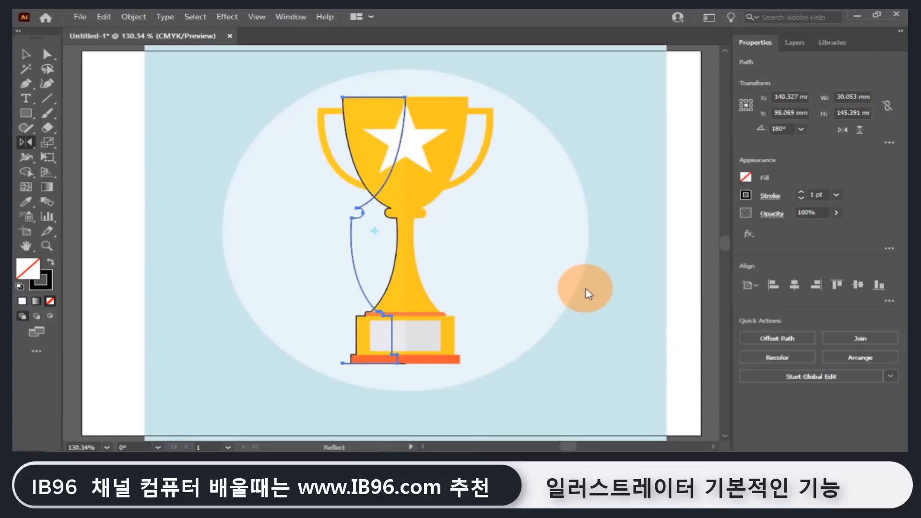
Move the mirrored copy horizontally onto the trophy's right half so it meets the left half at the center line, and deselect it.
{"action": "left_click", "coordinate": [26, 54]}
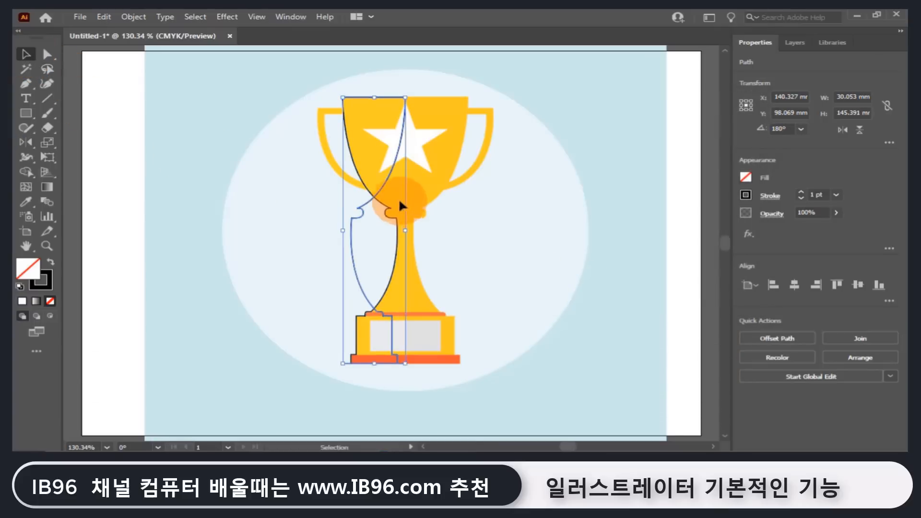
{"action": "left_click_drag", "start_coordinate": [383, 180], "coordinate": [447, 186]}
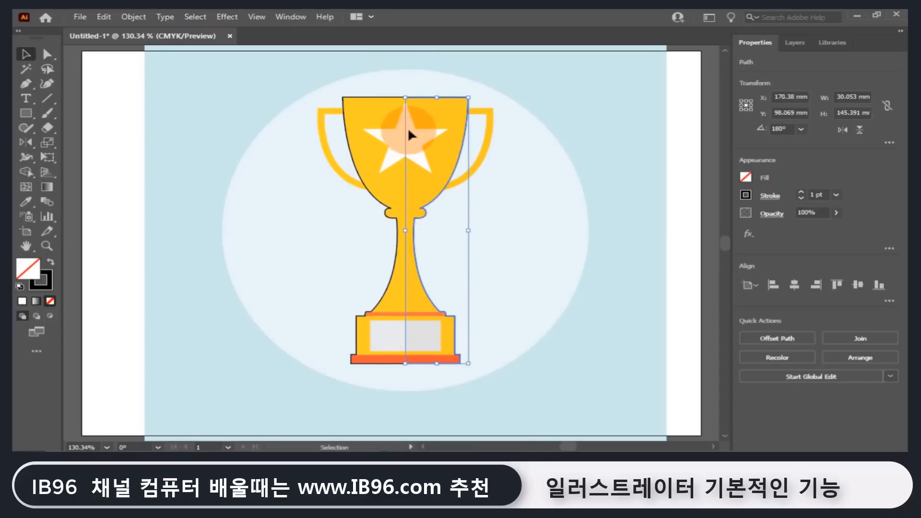
{"action": "left_click", "coordinate": [517, 140]}
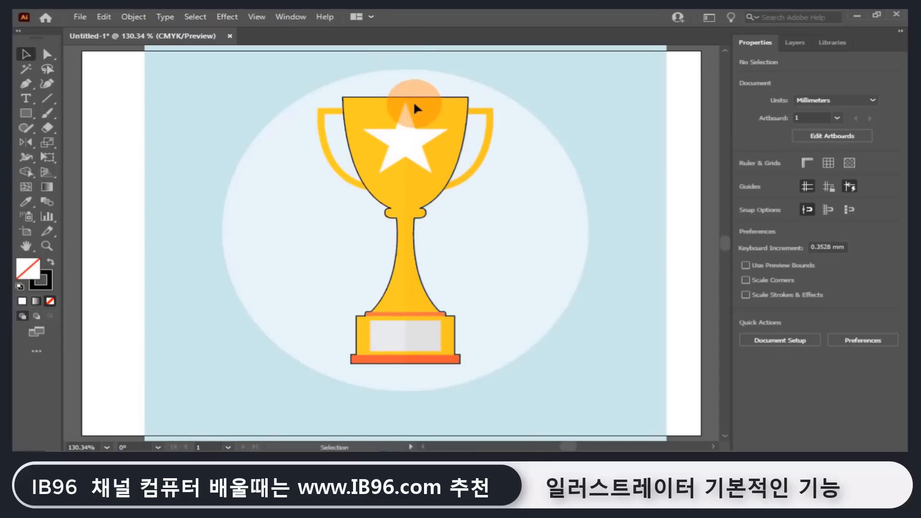
Test whether the two halves' overlapping anchors at the cup rim's center are joined by pulling one away, and undo the move.
{"action": "left_click", "coordinate": [46, 246]}
{"action": "left_click_drag", "start_coordinate": [392, 91], "coordinate": [723, 335]}
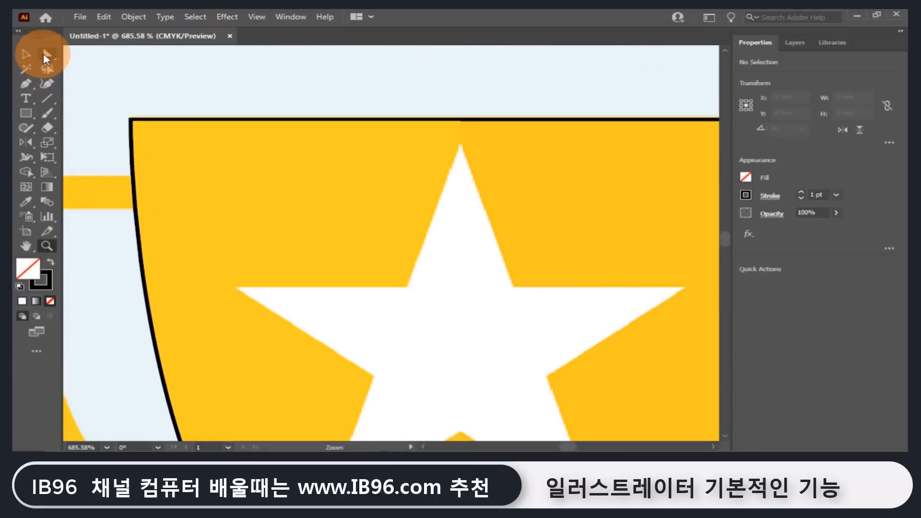
{"action": "left_click", "coordinate": [44, 56]}
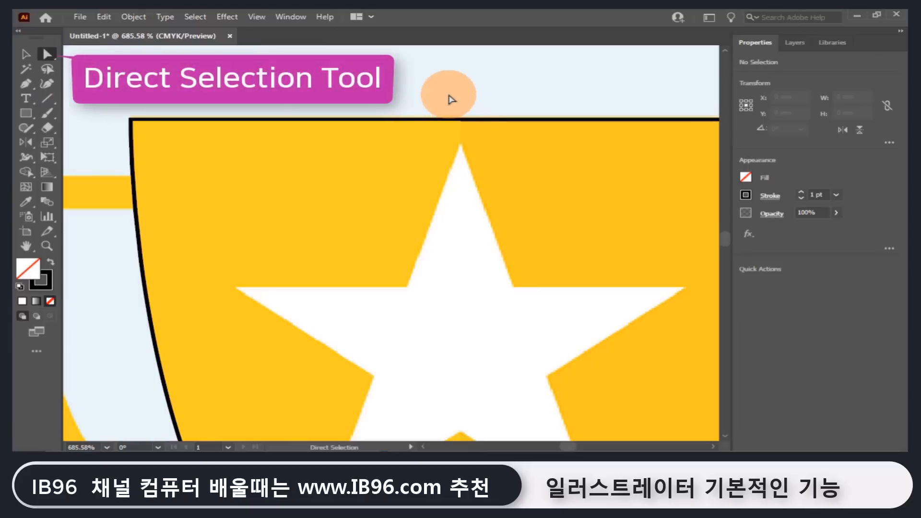
{"action": "left_click_drag", "start_coordinate": [451, 100], "coordinate": [492, 149]}
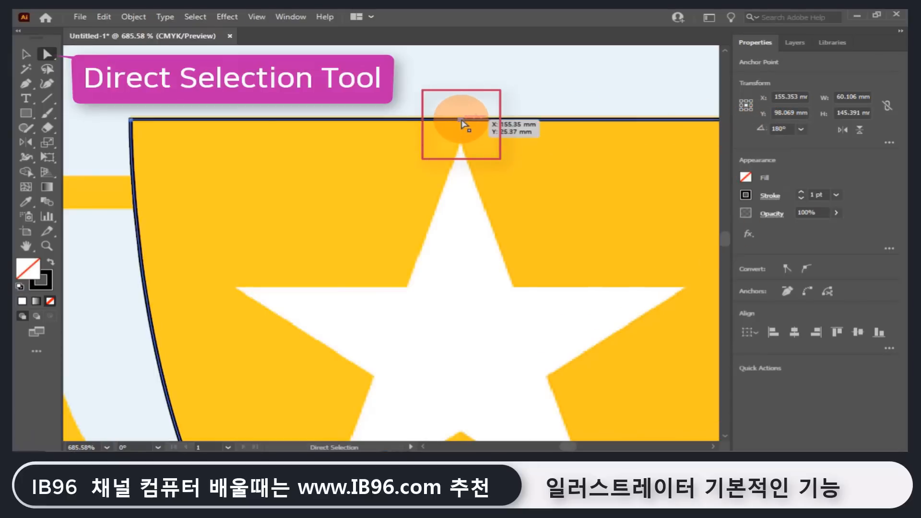
{"action": "left_click", "coordinate": [461, 121]}
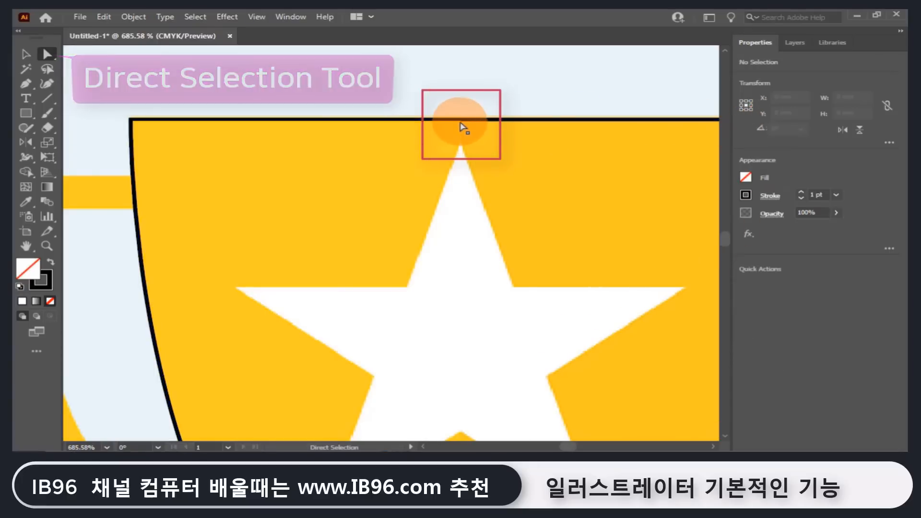
{"action": "left_click_drag", "start_coordinate": [461, 124], "coordinate": [523, 82]}
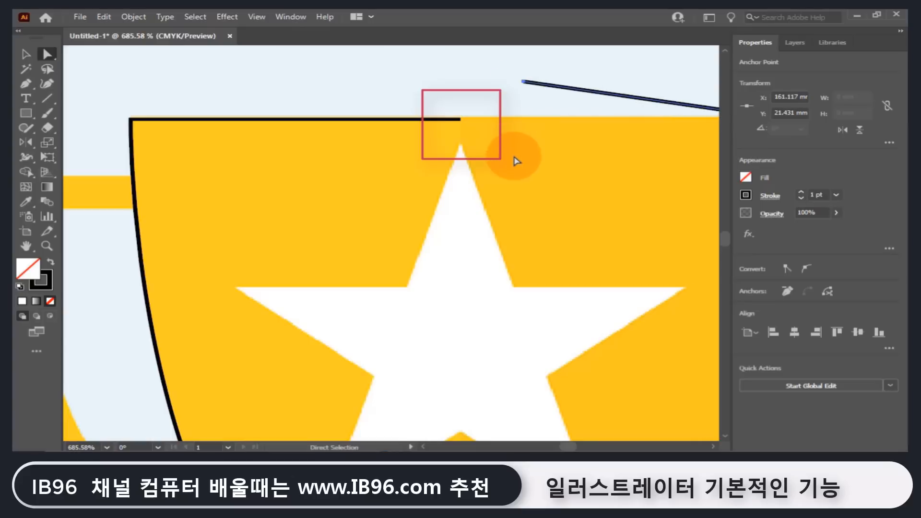
{"action": "key", "text": "ctrl+z"}
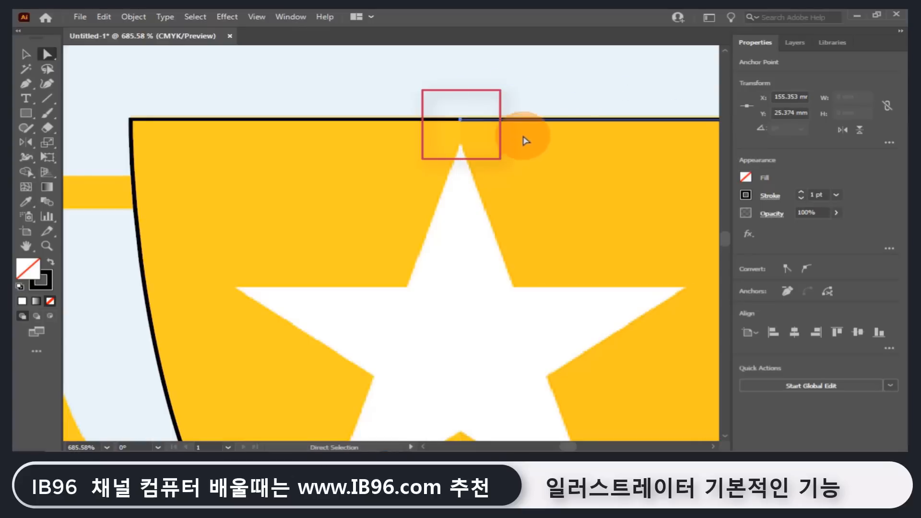
{"action": "left_click", "coordinate": [462, 124]}
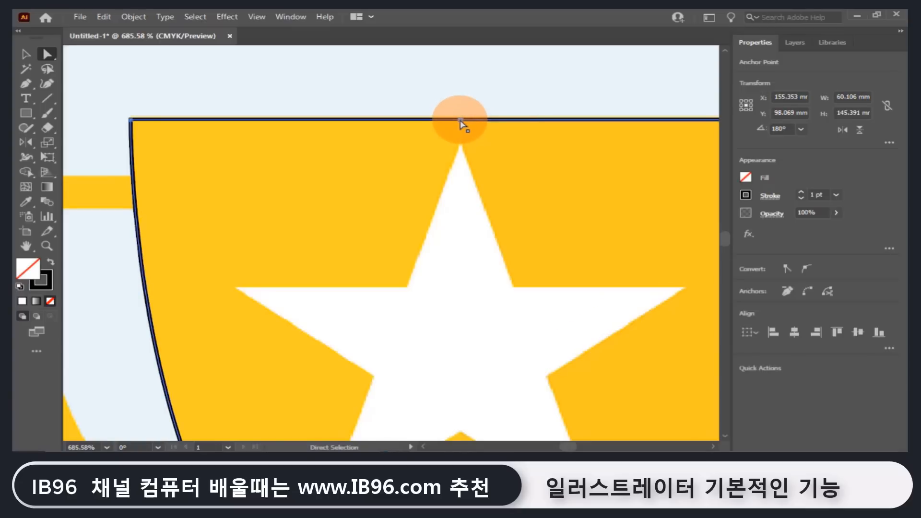
{"action": "left_click", "coordinate": [228, 79]}
Draw two separate short straight lines with the Pen tool above the cup's rim, the right one about 10 mm long.
{"action": "key", "text": "p"}
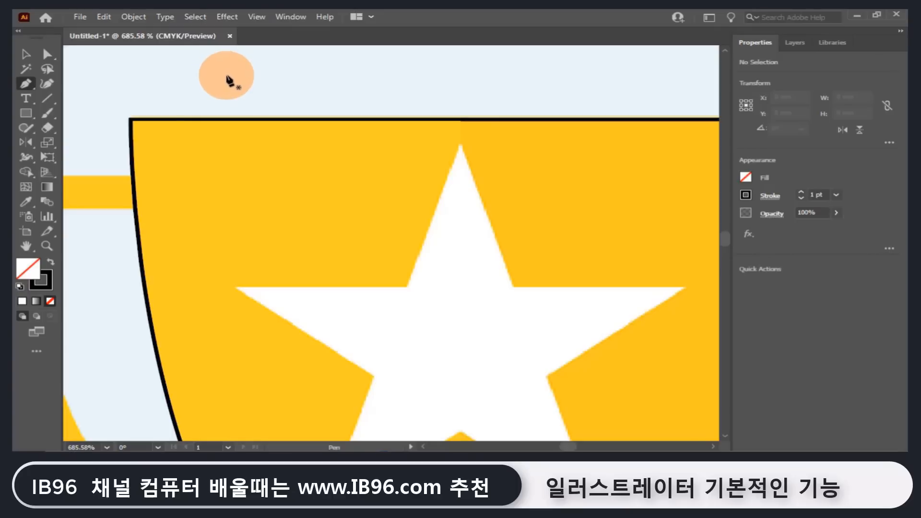
{"action": "left_click", "coordinate": [192, 82]}
{"action": "left_click", "coordinate": [268, 60]}
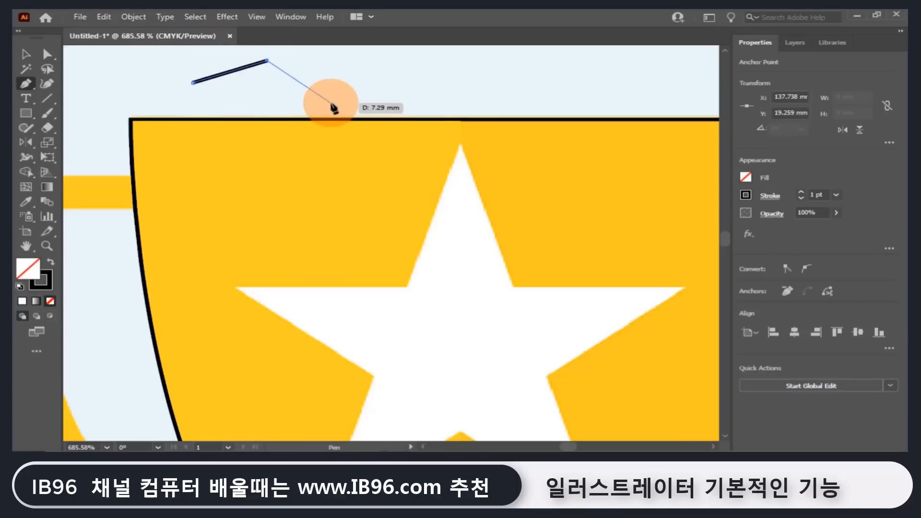
{"action": "key", "text": "Escape"}
{"action": "left_click", "coordinate": [389, 72]}
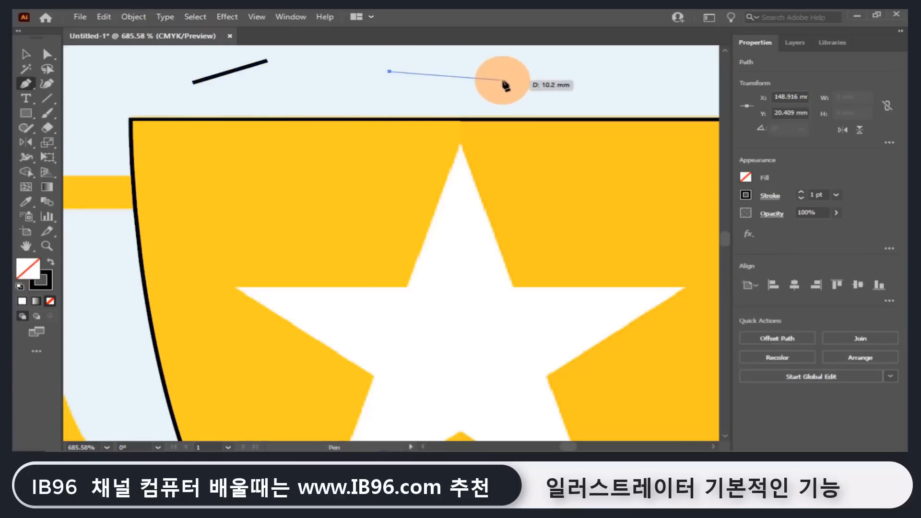
{"action": "left_click", "coordinate": [501, 79]}
{"action": "key", "text": "Escape"}
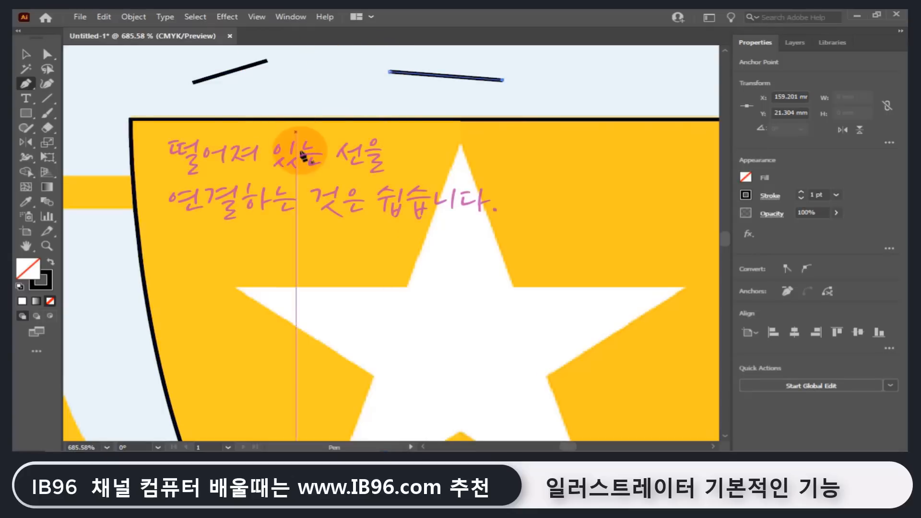
Select each of the two lines above the cup's rim in turn, and connect their facing ends with the Pen tool.
{"action": "left_click", "coordinate": [26, 54]}
{"action": "left_click", "coordinate": [231, 71]}
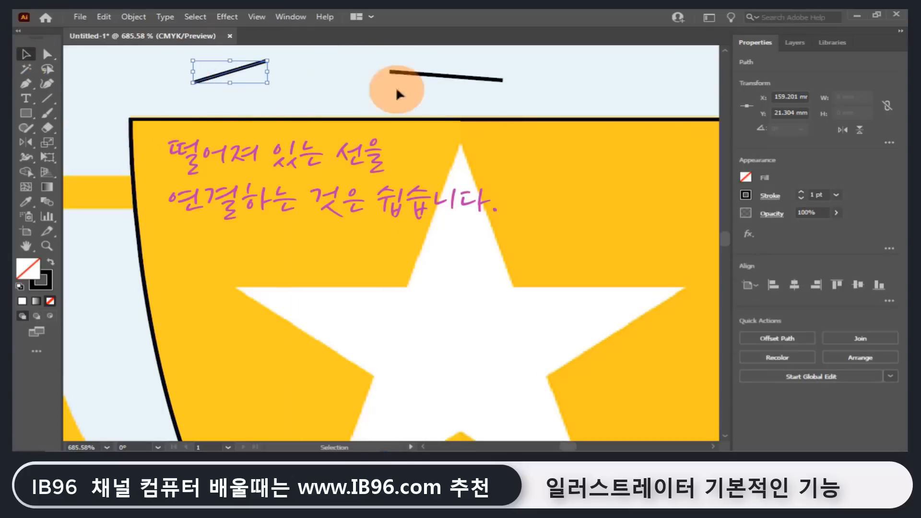
{"action": "left_click_drag", "start_coordinate": [436, 57], "coordinate": [485, 93]}
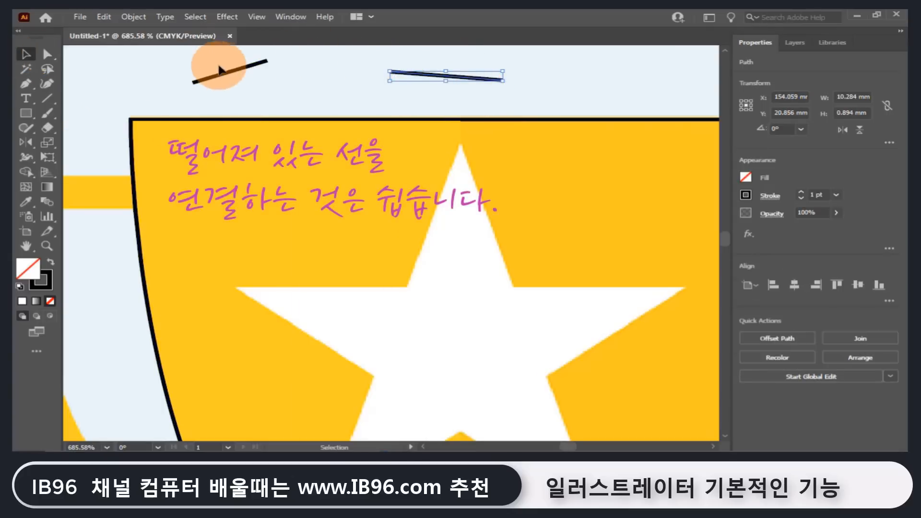
{"action": "left_click", "coordinate": [30, 82]}
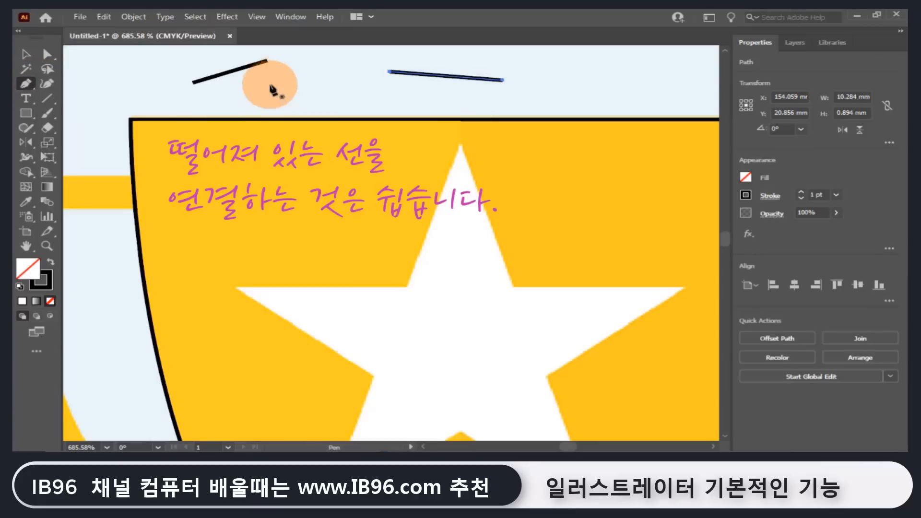
{"action": "left_click", "coordinate": [267, 61]}
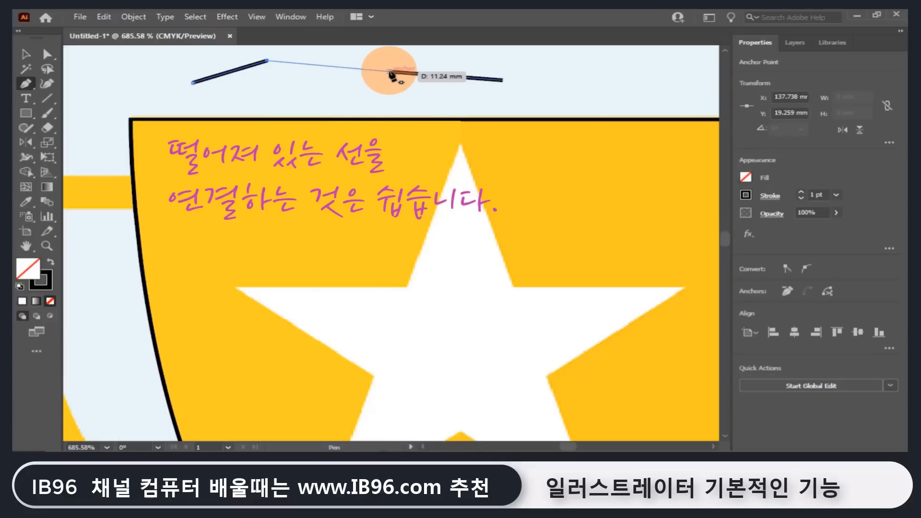
{"action": "left_click", "coordinate": [389, 72]}
Move the connected line above the cup slightly to test that it is a single path, and delete it.
{"action": "left_click", "coordinate": [26, 54]}
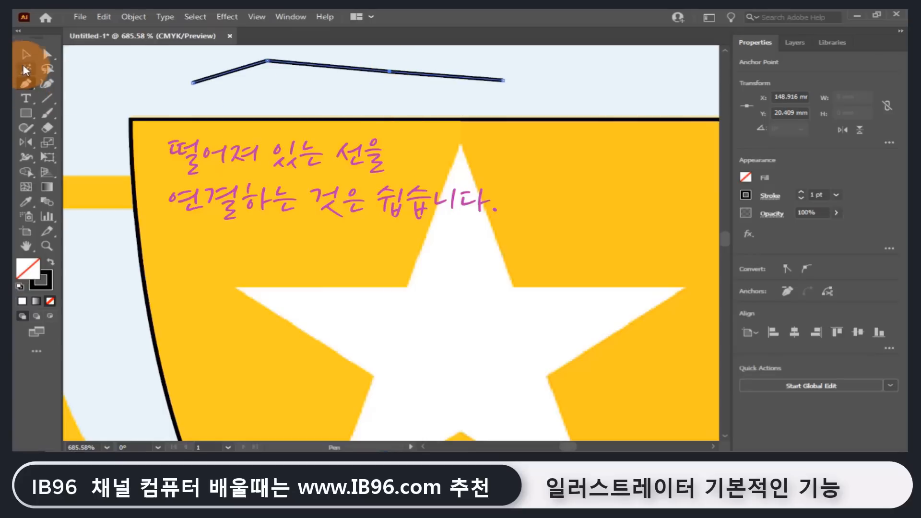
{"action": "left_click", "coordinate": [206, 81]}
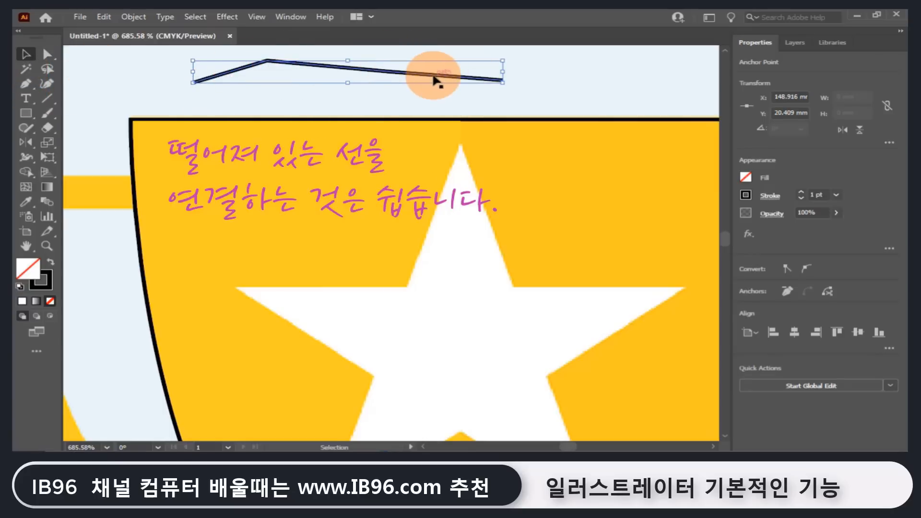
{"action": "left_click_drag", "start_coordinate": [412, 75], "coordinate": [445, 88]}
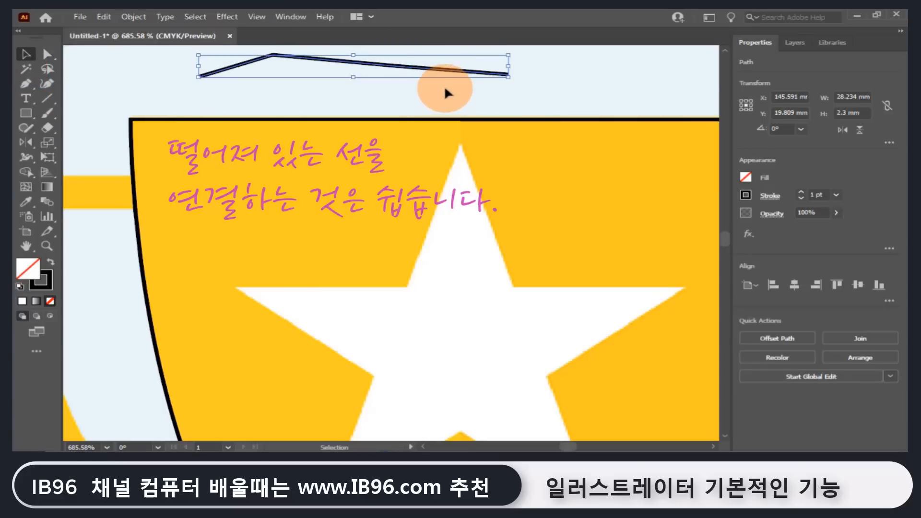
{"action": "key", "text": "Delete"}
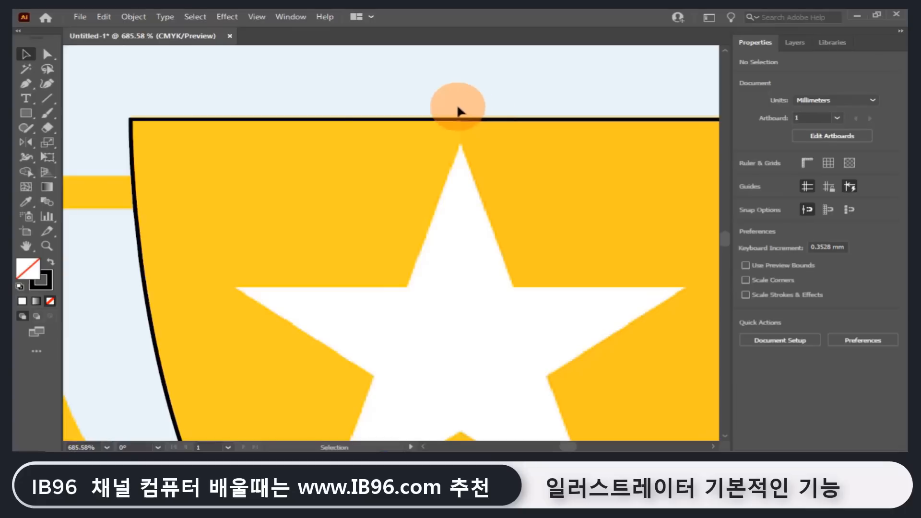
Select the overlapping anchors of both outline halves at the cup rim's center, join them, and deselect the outline.
{"action": "key", "text": "a"}
{"action": "left_click", "coordinate": [461, 119]}
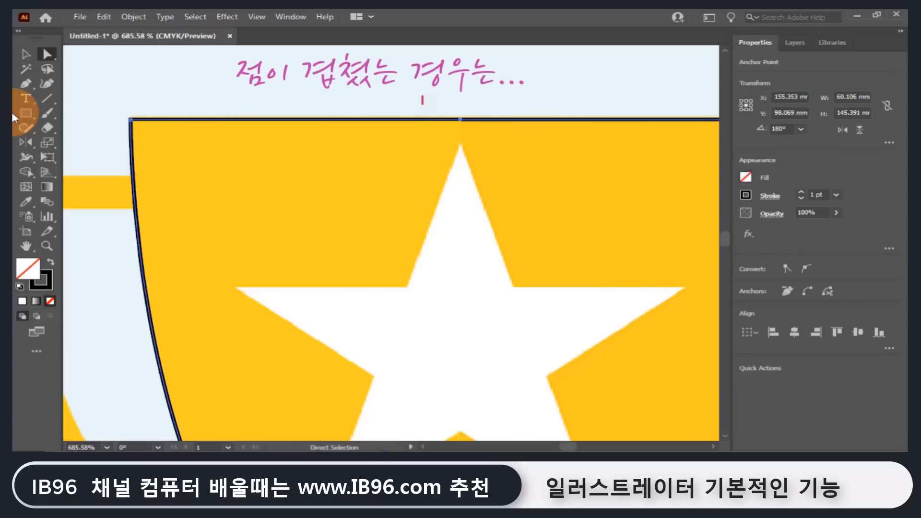
{"action": "left_click", "coordinate": [26, 83]}
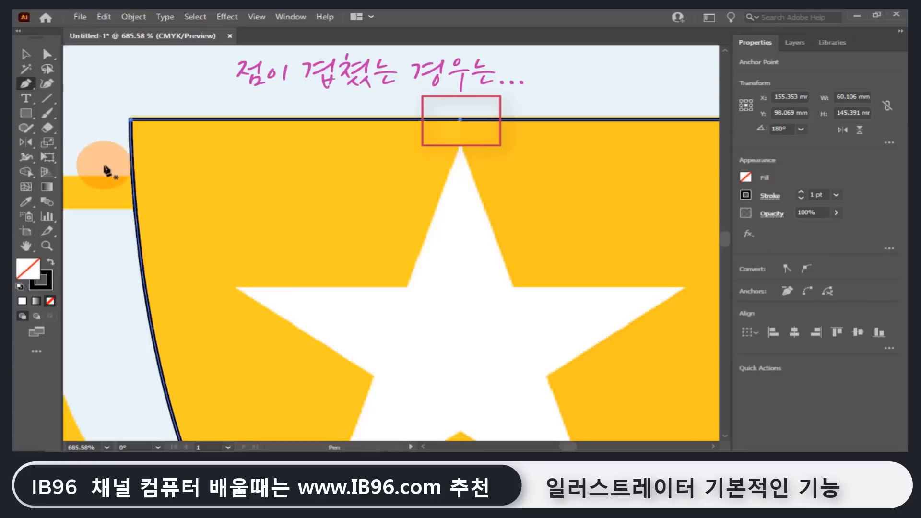
{"action": "left_click", "coordinate": [47, 54]}
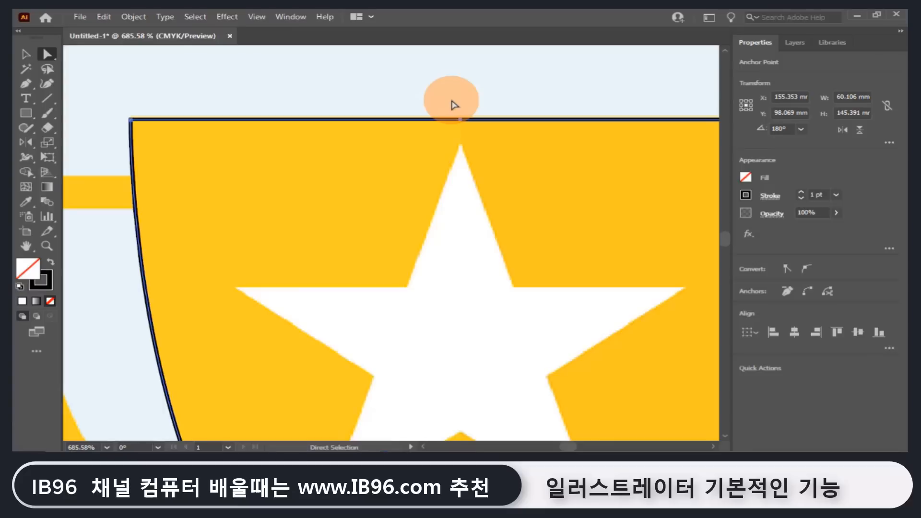
{"action": "left_click_drag", "start_coordinate": [452, 100], "coordinate": [479, 144]}
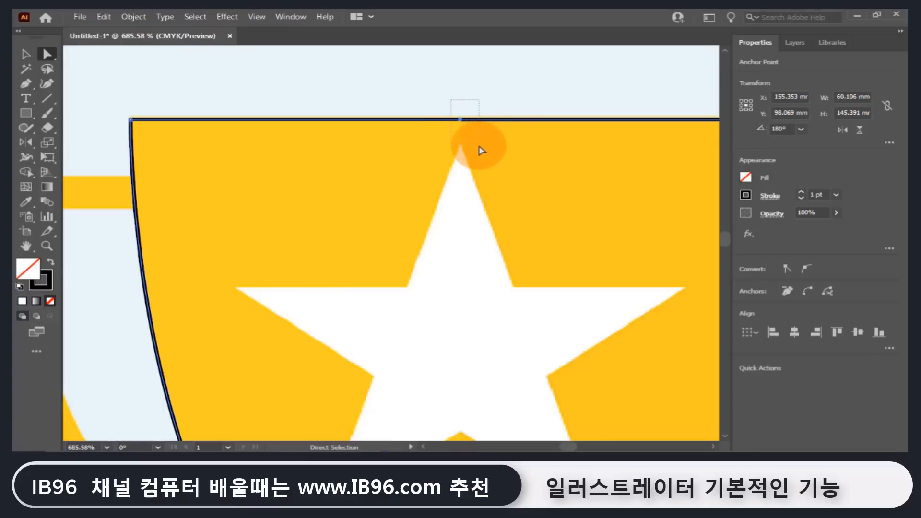
{"action": "left_click_drag", "start_coordinate": [478, 147], "coordinate": [473, 128]}
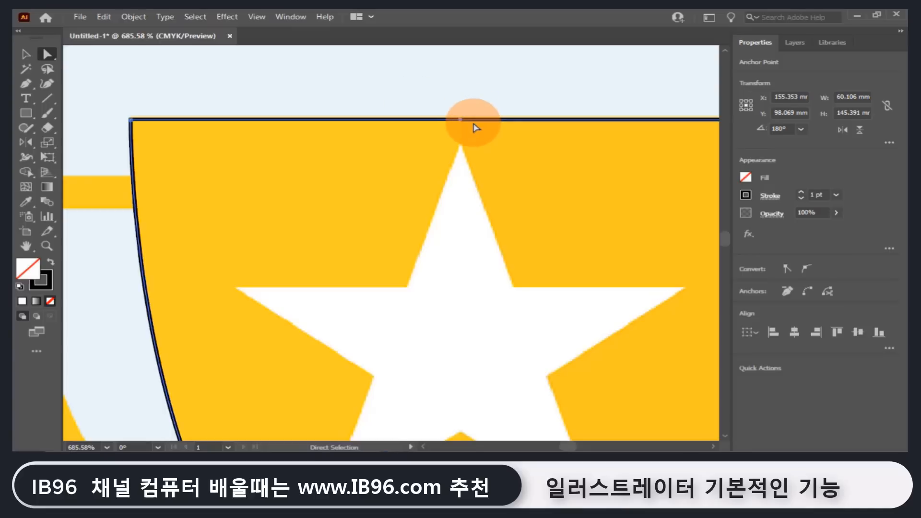
{"action": "left_click_drag", "start_coordinate": [101, 85], "coordinate": [461, 125]}
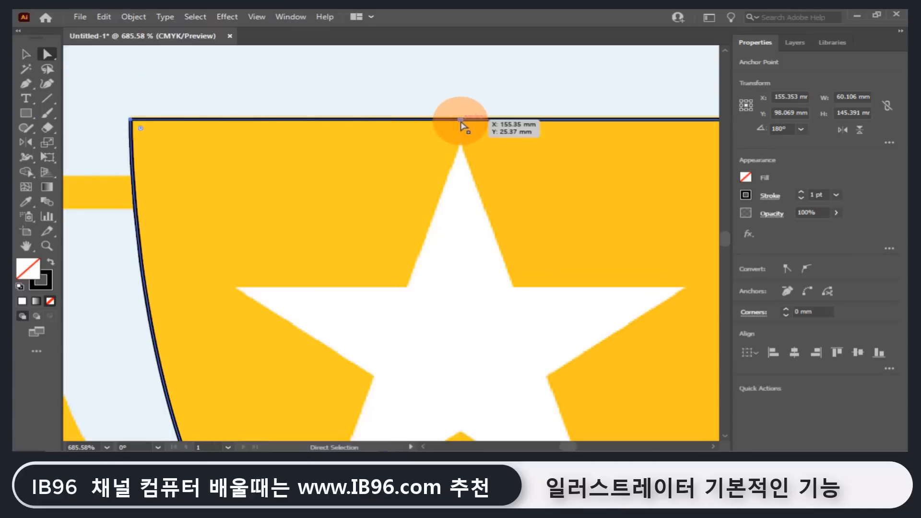
{"action": "left_click", "coordinate": [435, 81]}
{"action": "left_click_drag", "start_coordinate": [430, 78], "coordinate": [469, 144]}
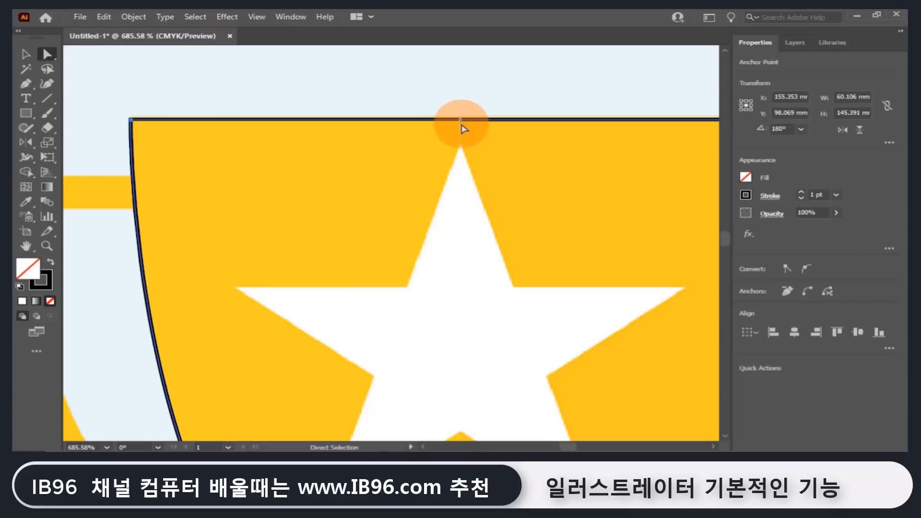
{"action": "key", "text": "ctrl+j"}
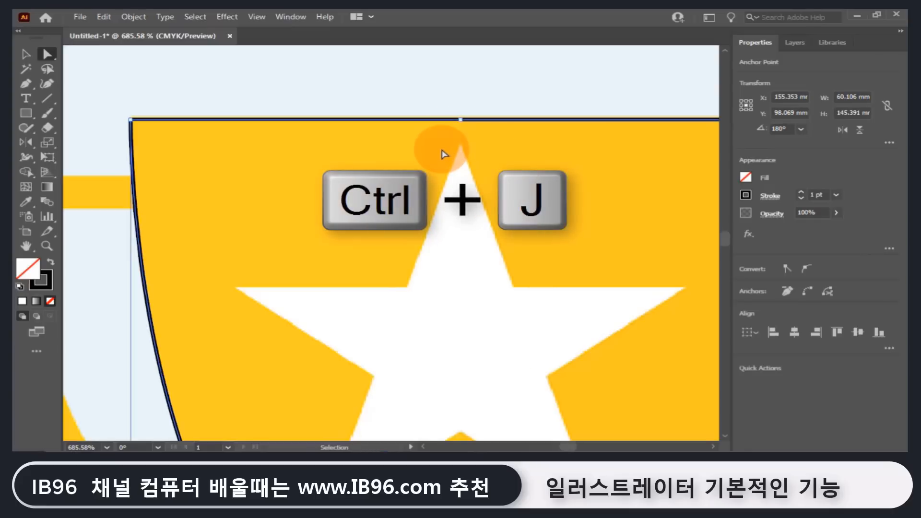
{"action": "left_click", "coordinate": [459, 93]}
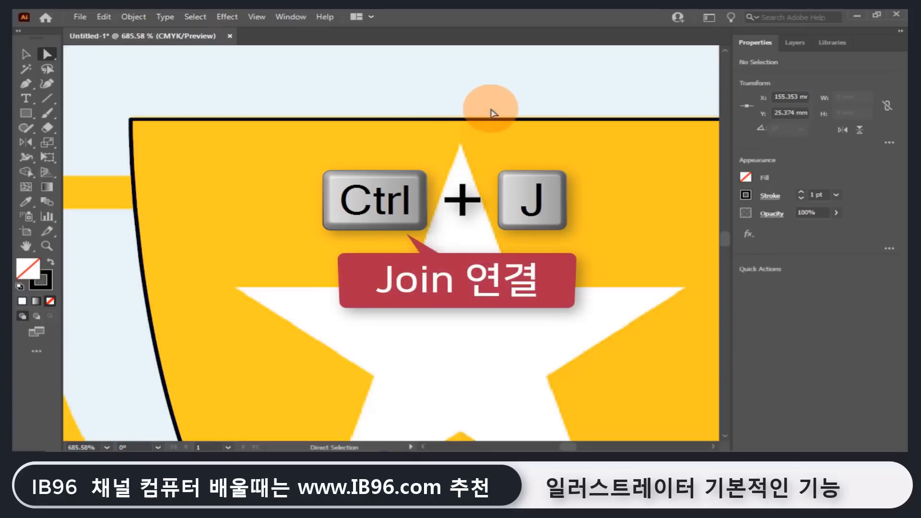
Test the joined anchor at the cup rim's center by pulling it away from the rim, and undo the move.
{"action": "left_click", "coordinate": [459, 120]}
{"action": "left_click_drag", "start_coordinate": [460, 124], "coordinate": [497, 83]}
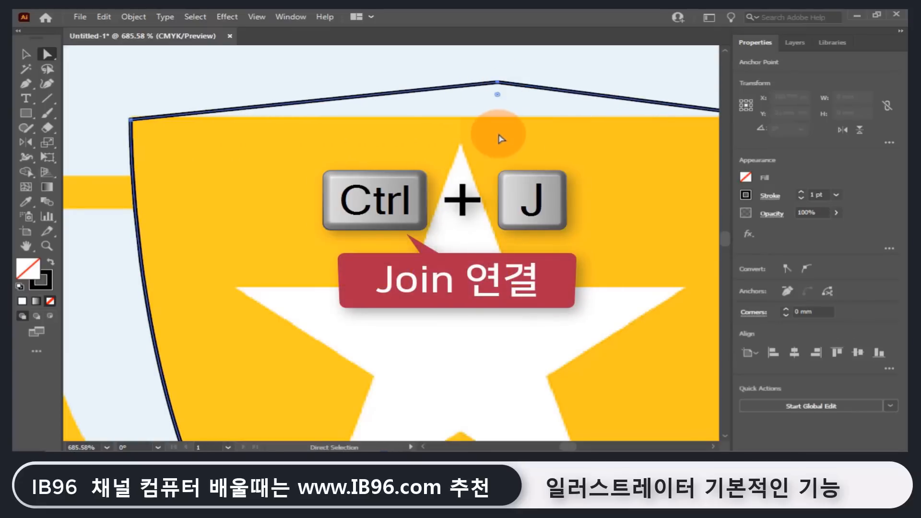
{"action": "key", "text": "ctrl+z"}
{"action": "key", "text": "ctrl+z"}
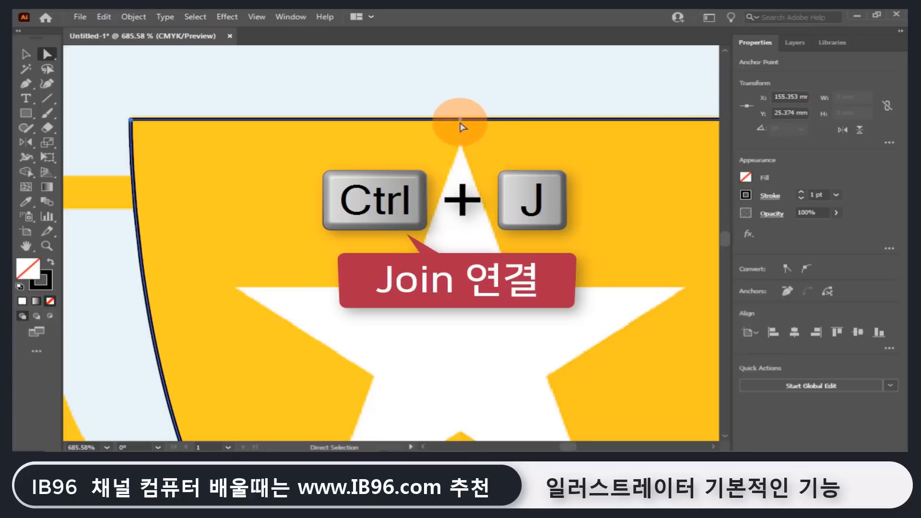
Select the overlapping anchors at the bottom center of the trophy's base, join them, and deselect the outline.
{"action": "scroll", "coordinate": [516, 224], "scroll_direction": "down", "scroll_amount": 10}
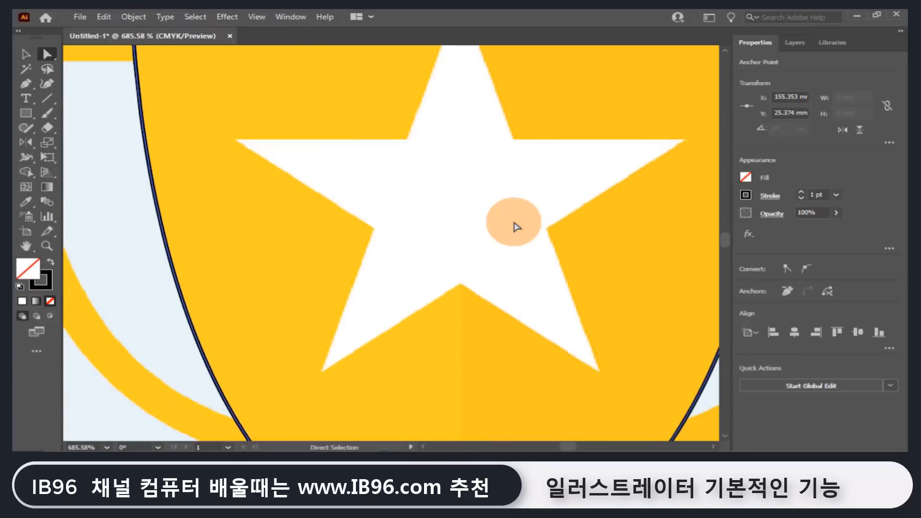
{"action": "scroll", "coordinate": [516, 239], "scroll_direction": "down", "scroll_amount": 10}
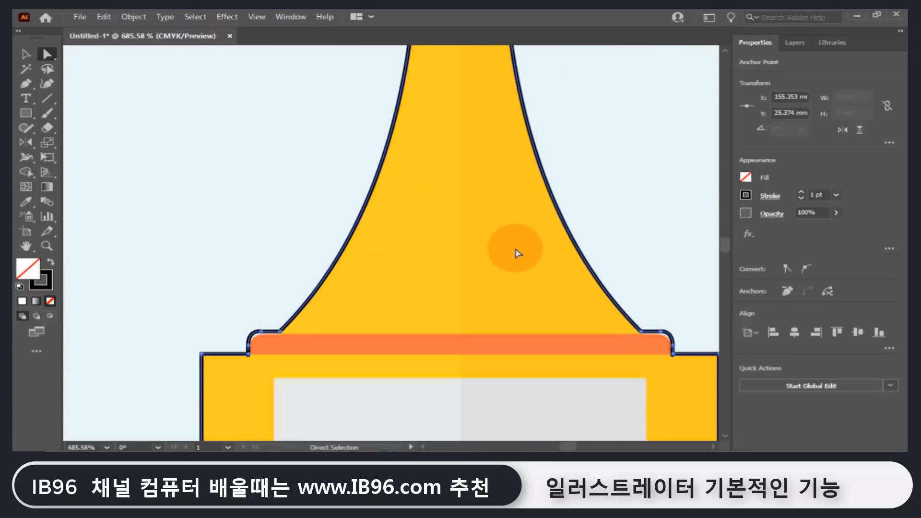
{"action": "scroll", "coordinate": [516, 259], "scroll_direction": "down", "scroll_amount": 3}
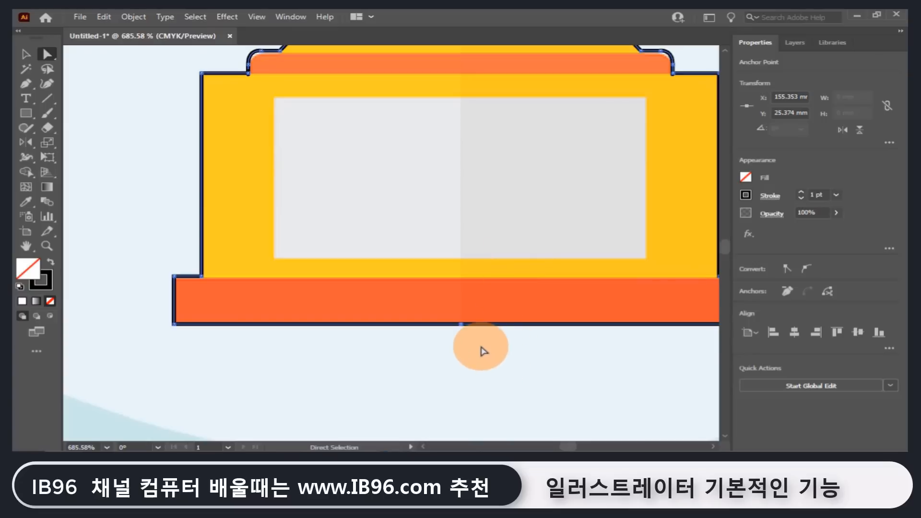
{"action": "left_click_drag", "start_coordinate": [481, 349], "coordinate": [417, 303]}
{"action": "key", "text": "ctrl+j"}
{"action": "key", "text": "ctrl+j"}
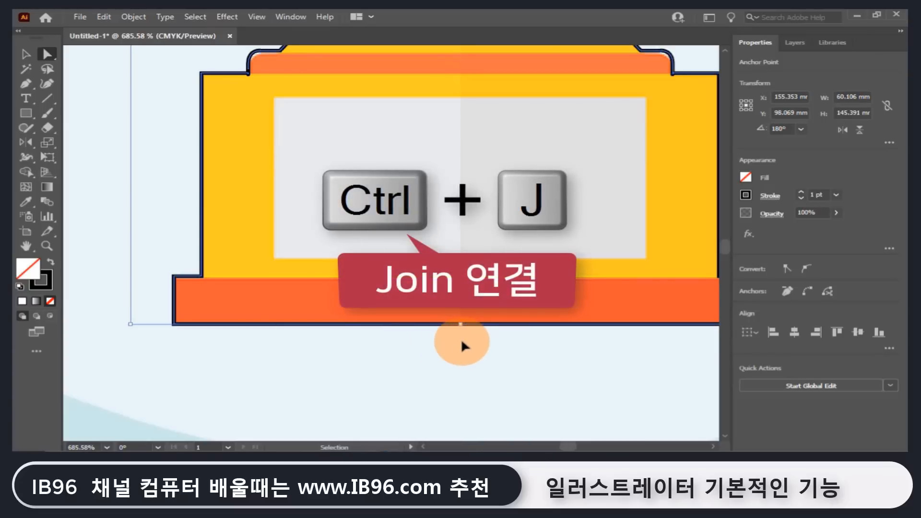
{"action": "left_click", "coordinate": [461, 342], "text": "ctrl"}
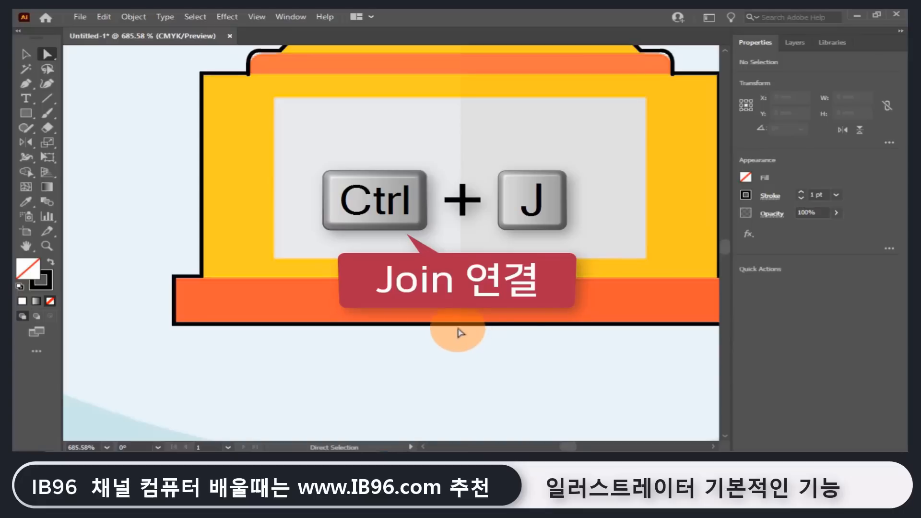
Test the joined anchor at the base's bottom center by pulling it downward, undo the move, and deselect the outline.
{"action": "left_click_drag", "start_coordinate": [461, 325], "coordinate": [470, 376]}
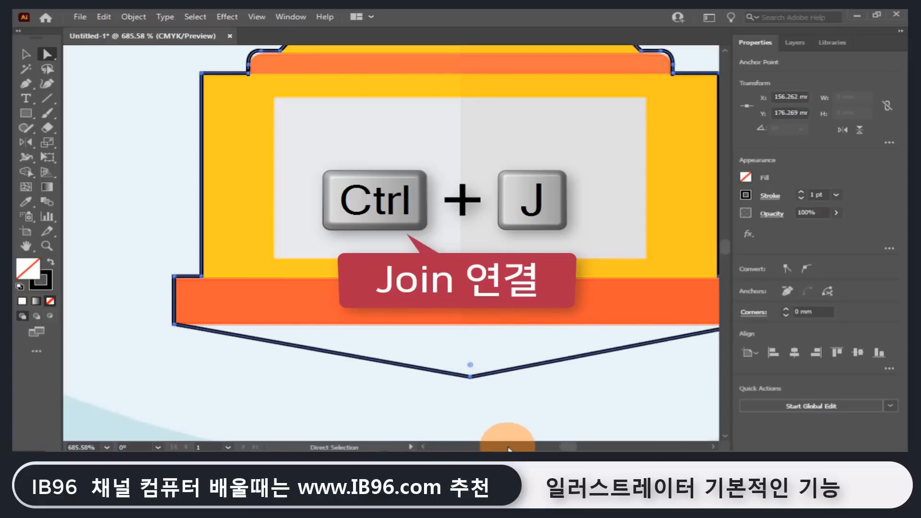
{"action": "key", "text": "ctrl+z"}
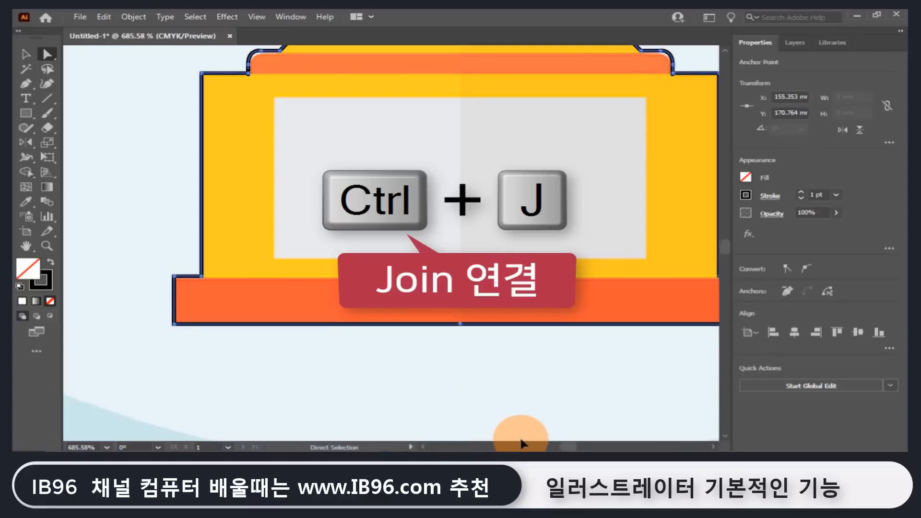
{"action": "double_click", "coordinate": [25, 249]}
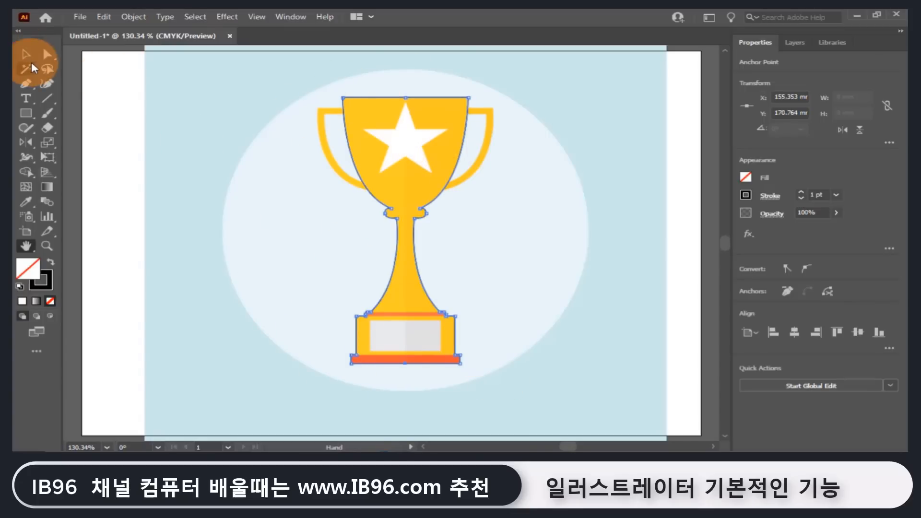
{"action": "left_click", "coordinate": [27, 54]}
{"action": "left_click", "coordinate": [307, 249]}
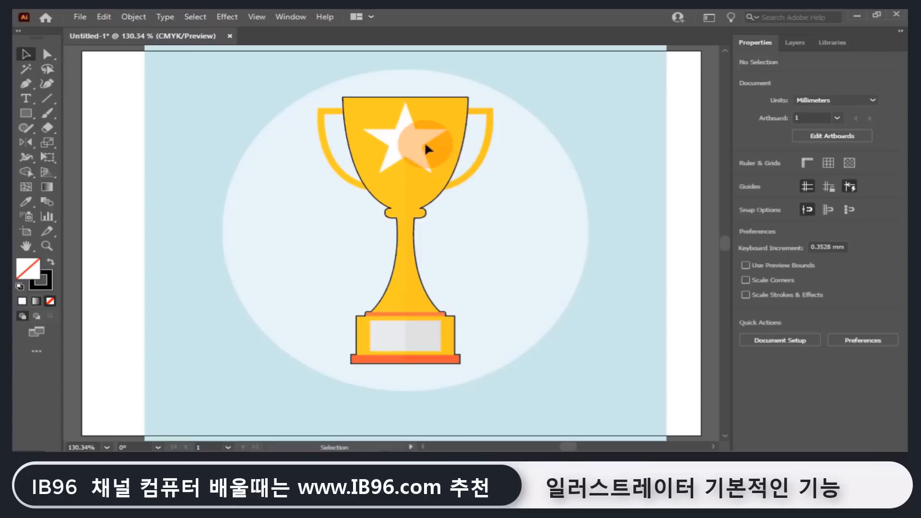
Trace the outer edge of the trophy's left handle with the Pen tool, curving from its upper corner to the cup, with a corner point at the end.
{"action": "left_click", "coordinate": [46, 246]}
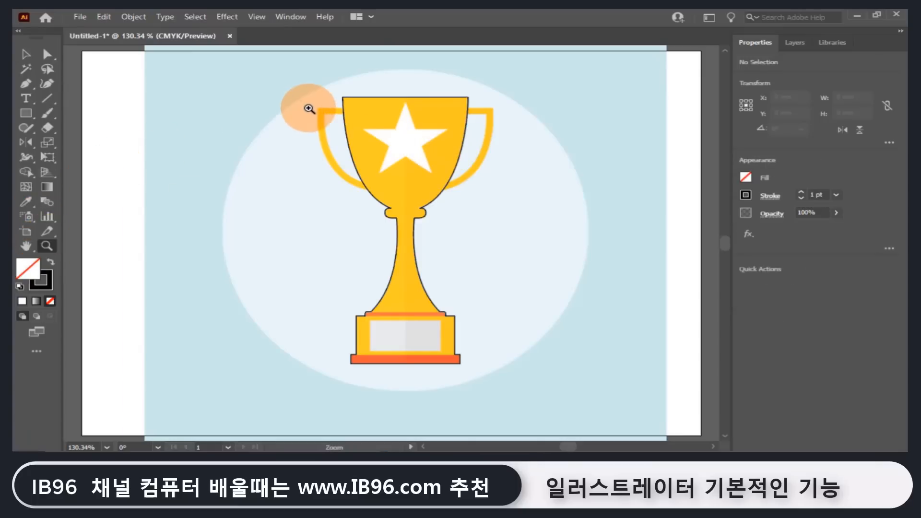
{"action": "left_click_drag", "start_coordinate": [304, 107], "coordinate": [501, 185]}
{"action": "left_click", "coordinate": [25, 83]}
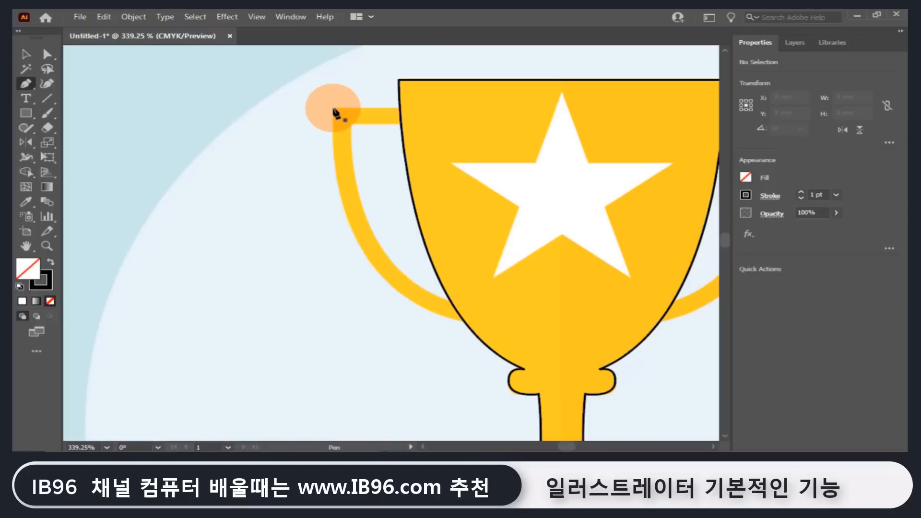
{"action": "left_click", "coordinate": [333, 109]}
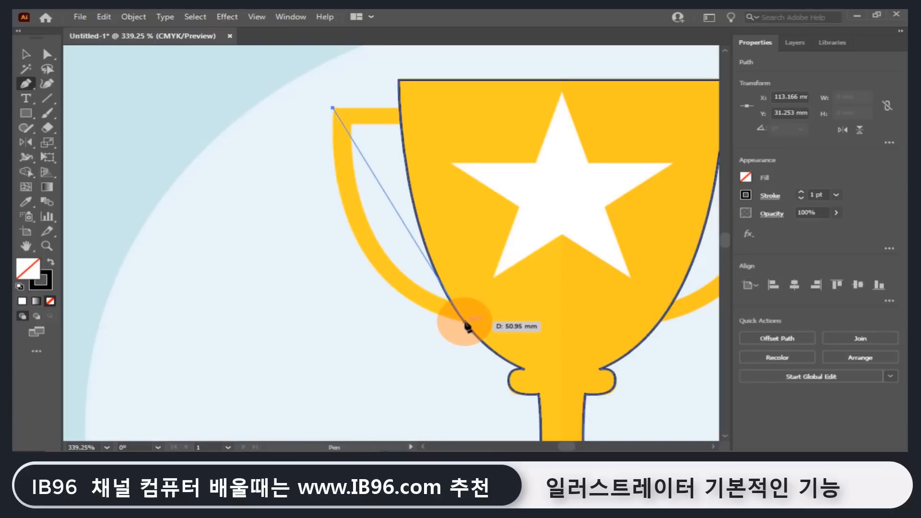
{"action": "left_click_drag", "start_coordinate": [465, 322], "coordinate": [478, 325]}
{"action": "left_click_drag", "start_coordinate": [551, 352], "coordinate": [465, 321]}
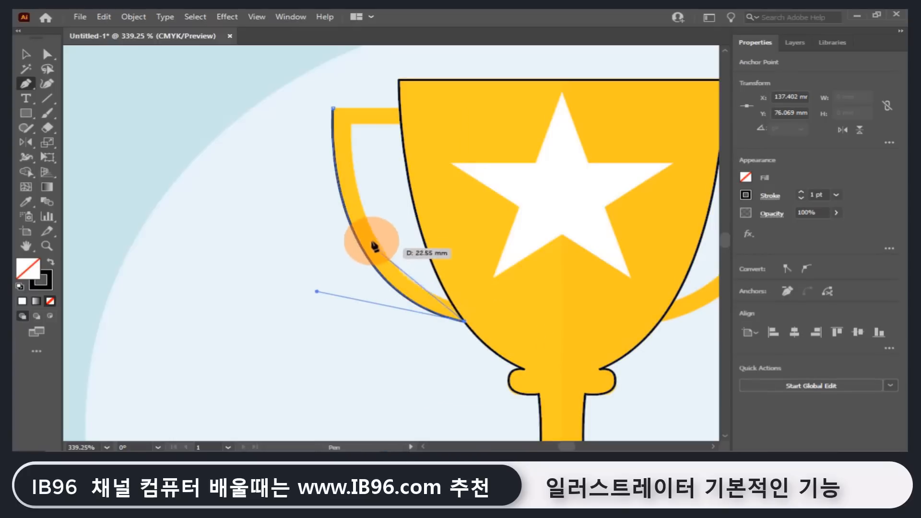
Trace the inner edge of the trophy's left handle with the Pen tool and close the outline with straight segments at its upper end.
{"action": "left_click", "coordinate": [453, 303]}
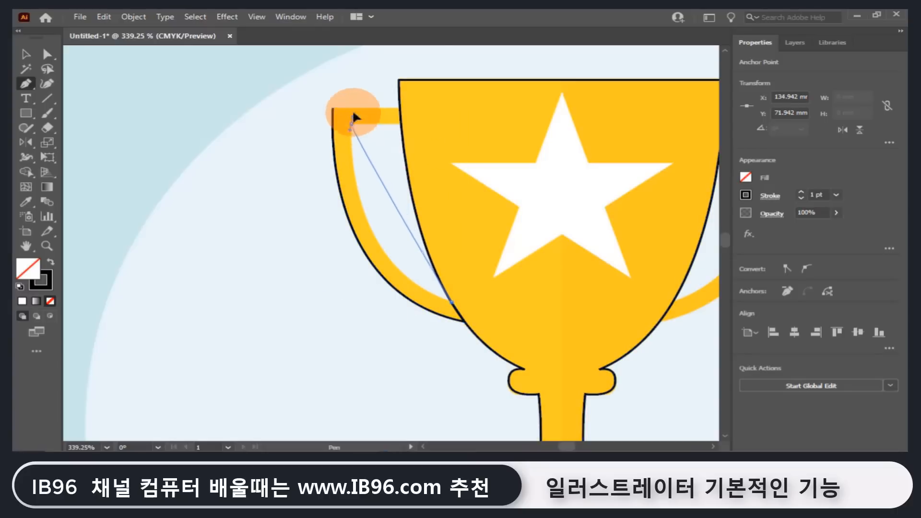
{"action": "left_click_drag", "start_coordinate": [352, 120], "coordinate": [329, 88]}
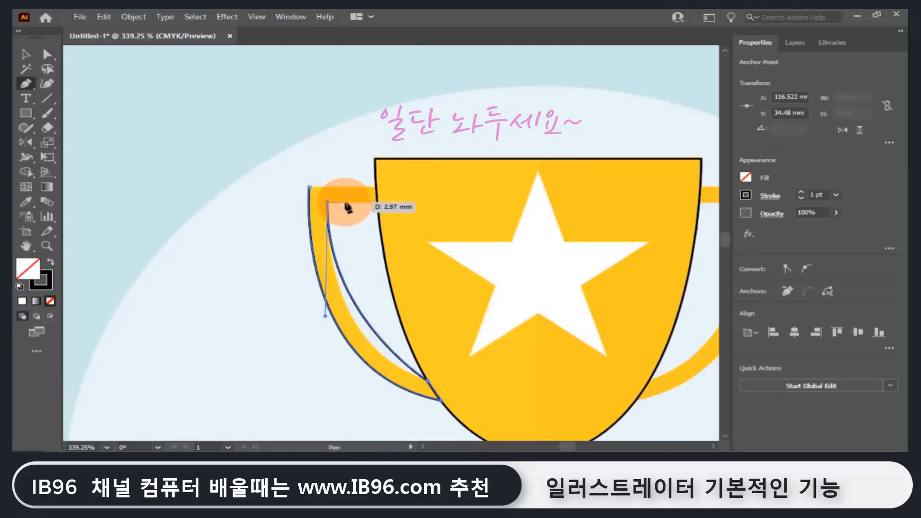
{"action": "left_click", "coordinate": [378, 202]}
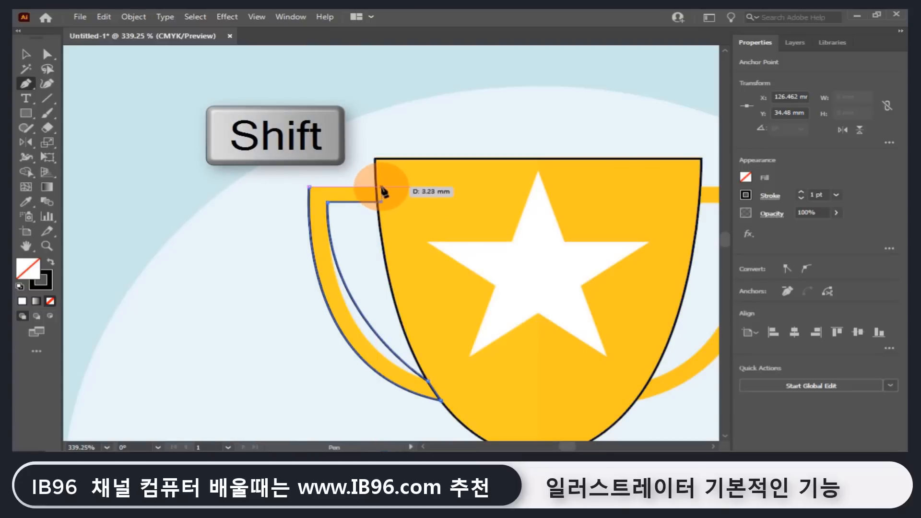
{"action": "left_click", "coordinate": [381, 188], "text": "shift"}
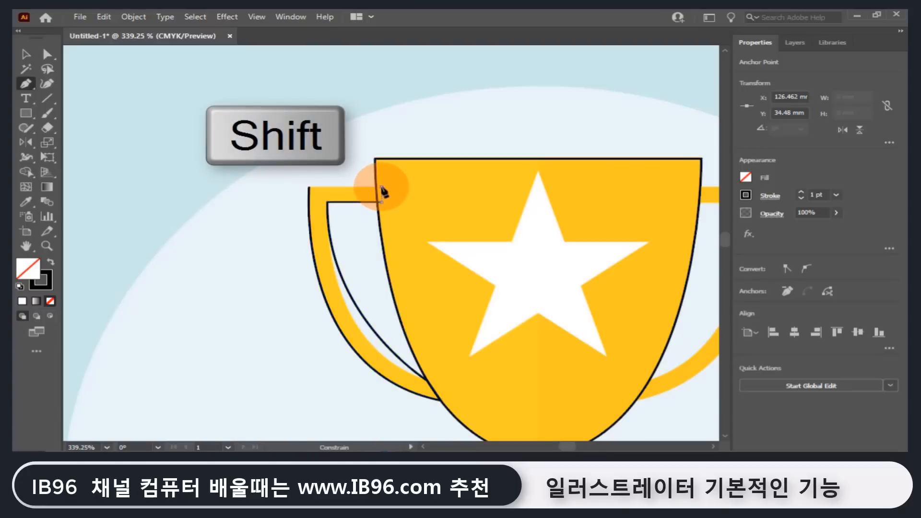
{"action": "left_click", "coordinate": [308, 188], "text": "shift"}
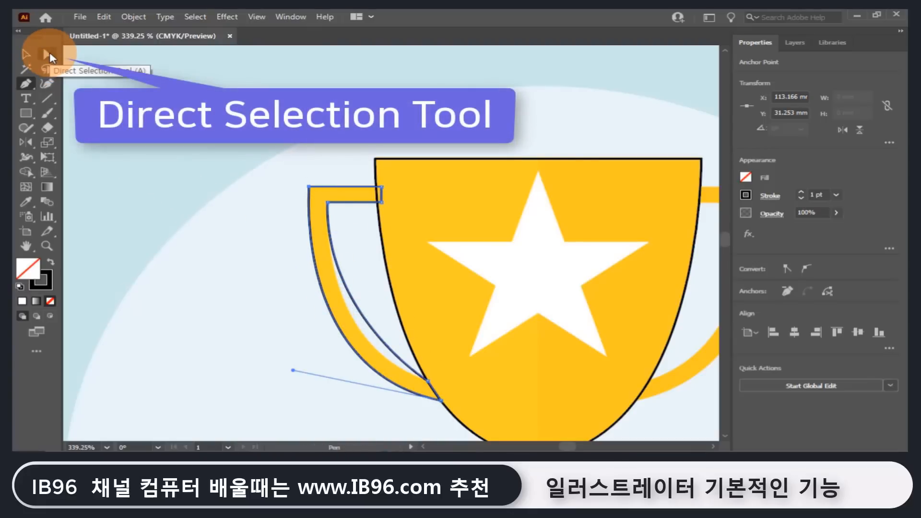
Reshape the left handle's inner curve with the Direct Selection tool by lengthening its upper direction handle to follow the yellow edge.
{"action": "left_click", "coordinate": [48, 54]}
{"action": "left_click", "coordinate": [448, 394]}
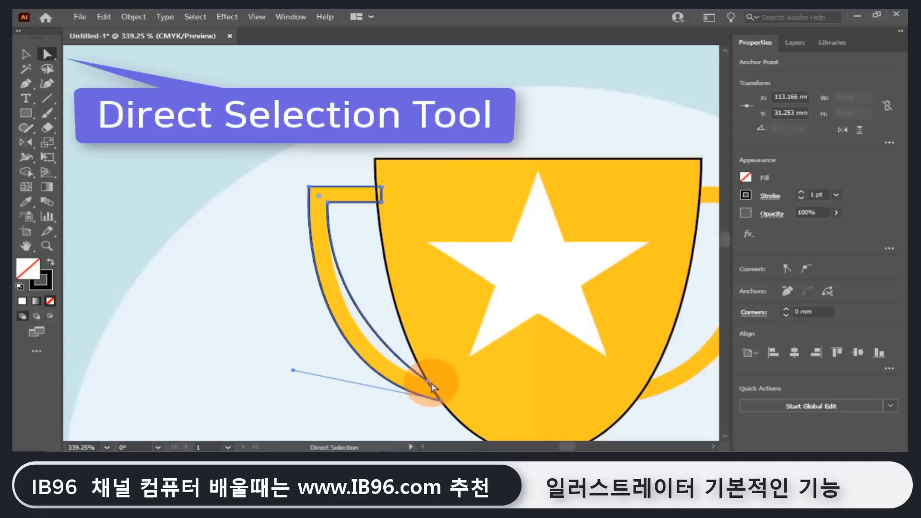
{"action": "left_click_drag", "start_coordinate": [430, 386], "coordinate": [429, 384]}
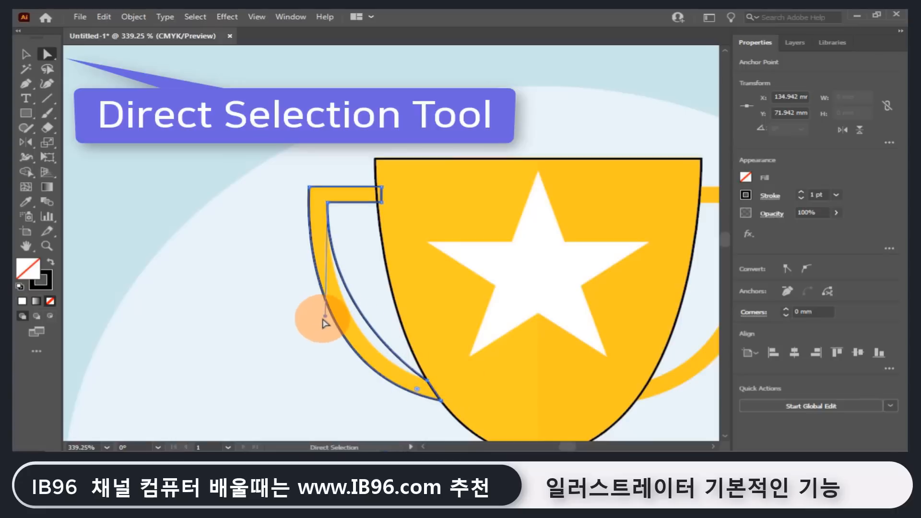
{"action": "left_click_drag", "start_coordinate": [325, 315], "coordinate": [327, 358]}
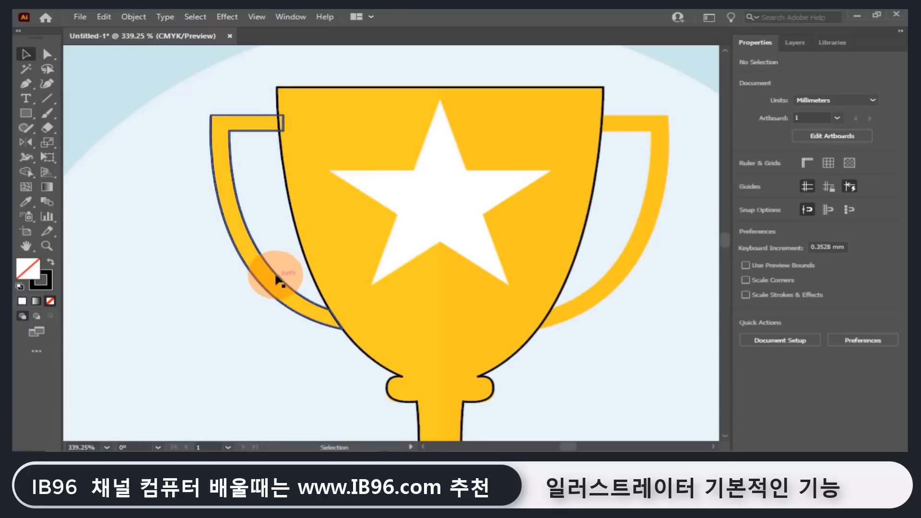
Reflect a copy of the left handle outline across the vertical axis, move it onto the trophy's right handle, and deselect it.
{"action": "left_click", "coordinate": [278, 279]}
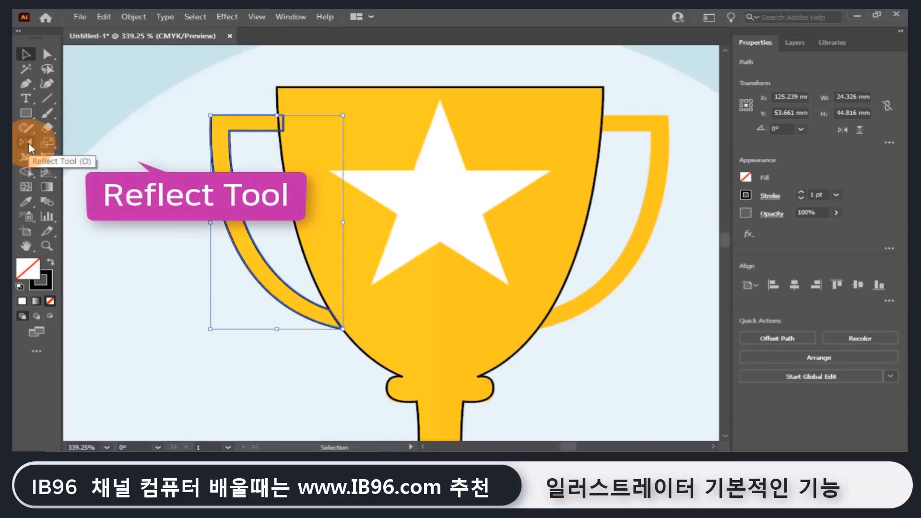
{"action": "double_click", "coordinate": [28, 142]}
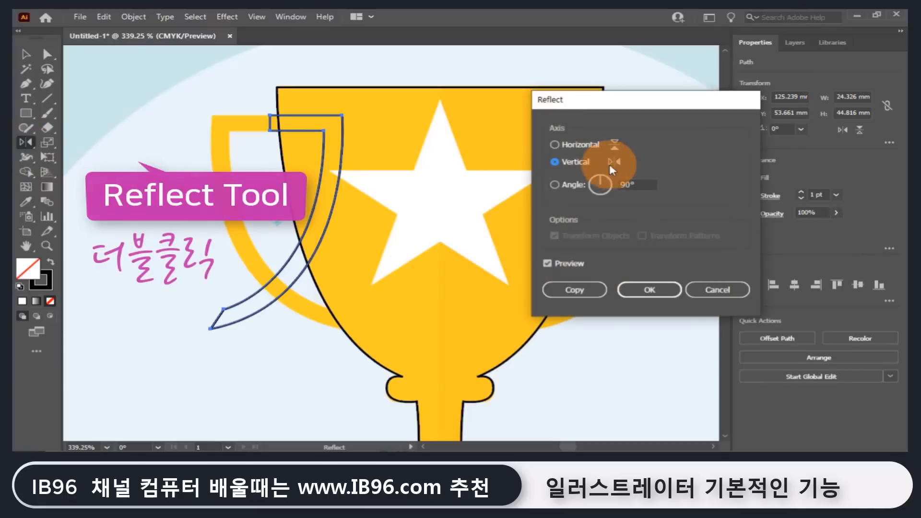
{"action": "left_click", "coordinate": [586, 291]}
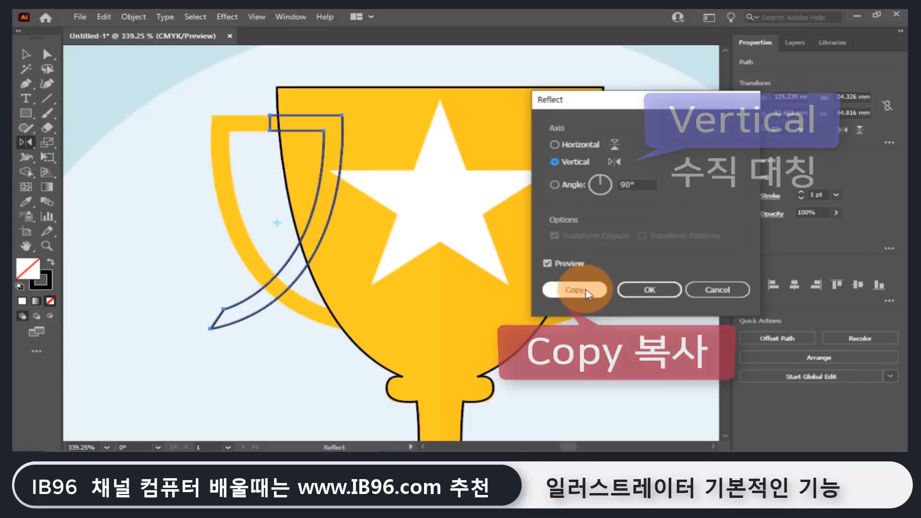
{"action": "left_click", "coordinate": [22, 58]}
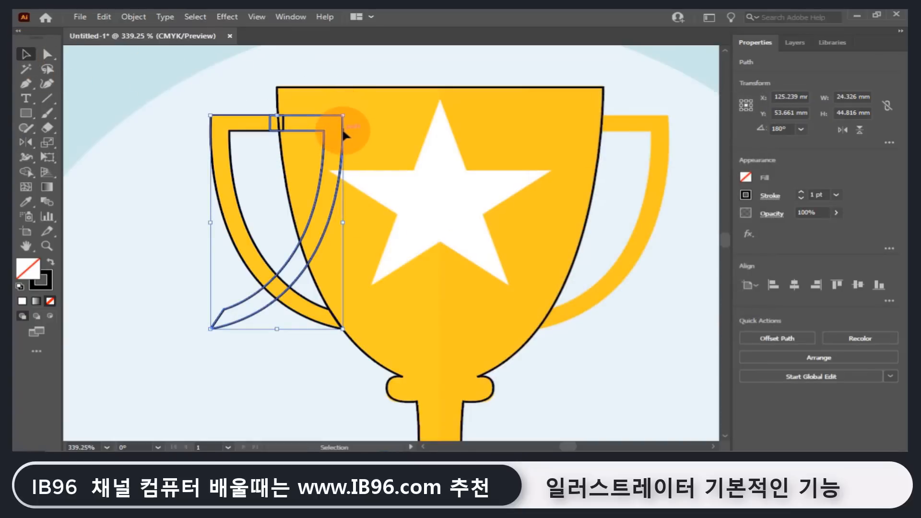
{"action": "left_click_drag", "start_coordinate": [344, 133], "coordinate": [673, 133]}
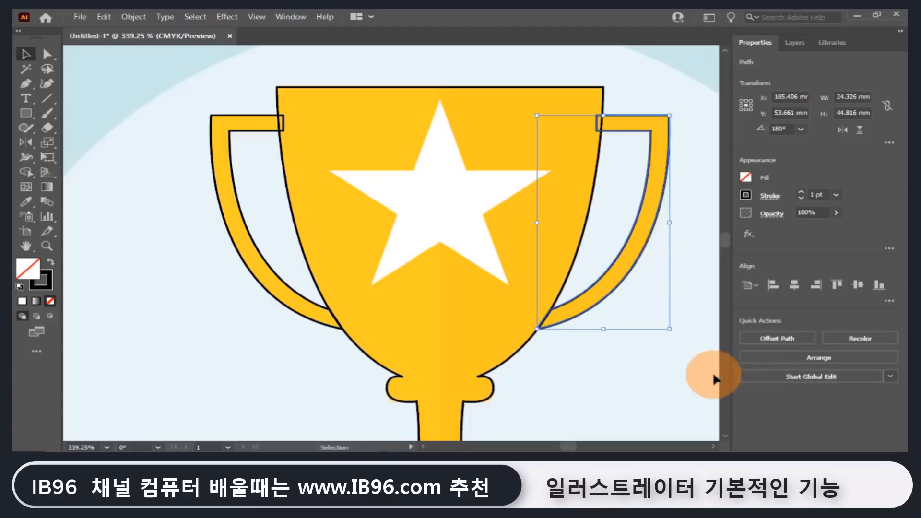
{"action": "left_click", "coordinate": [681, 397]}
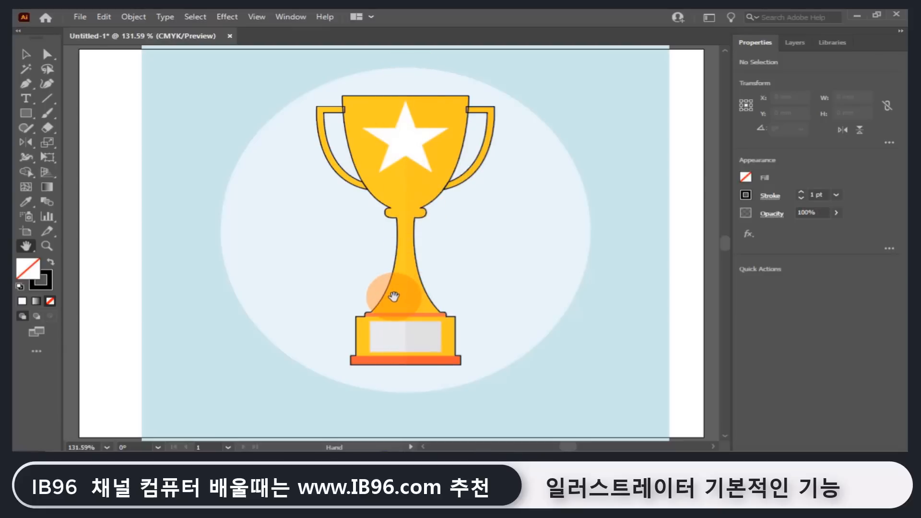
Try to fill the trophy's body outline with yellow #DDDD4E, and deselect the outline.
{"action": "left_click", "coordinate": [26, 53]}
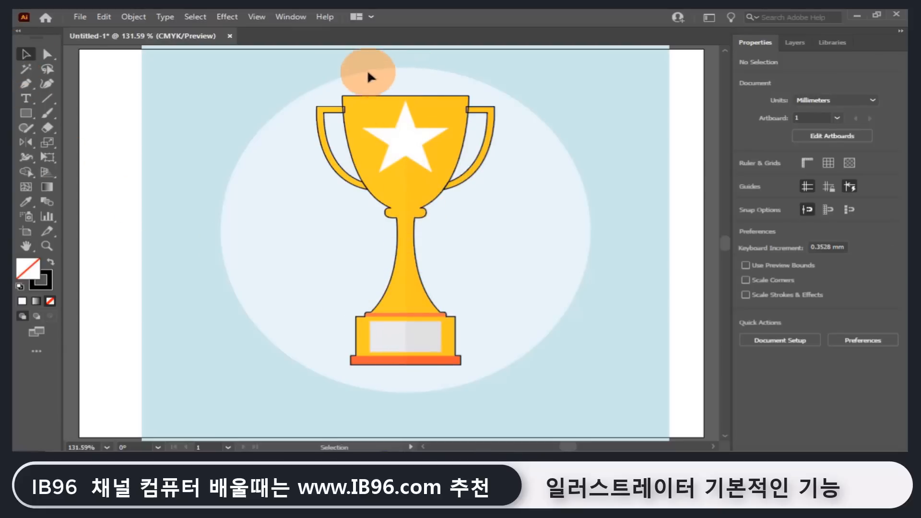
{"action": "left_click", "coordinate": [412, 147]}
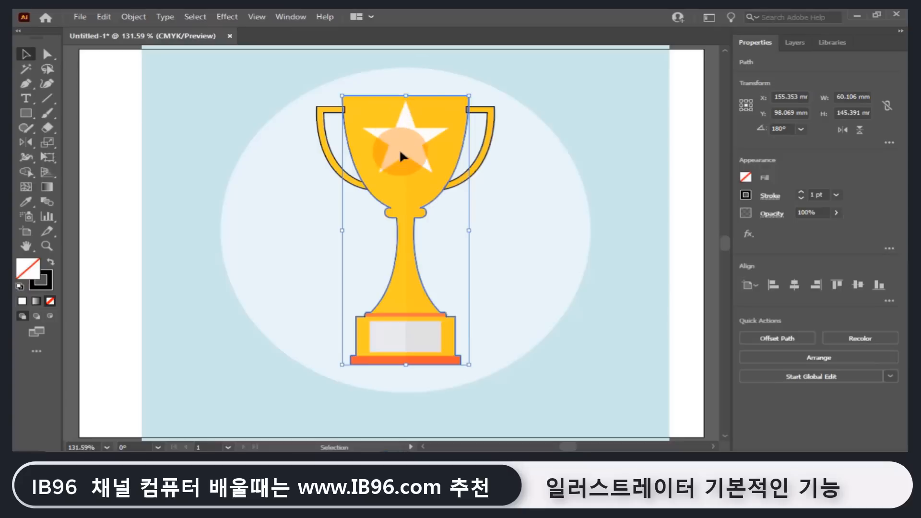
{"action": "double_click", "coordinate": [36, 276]}
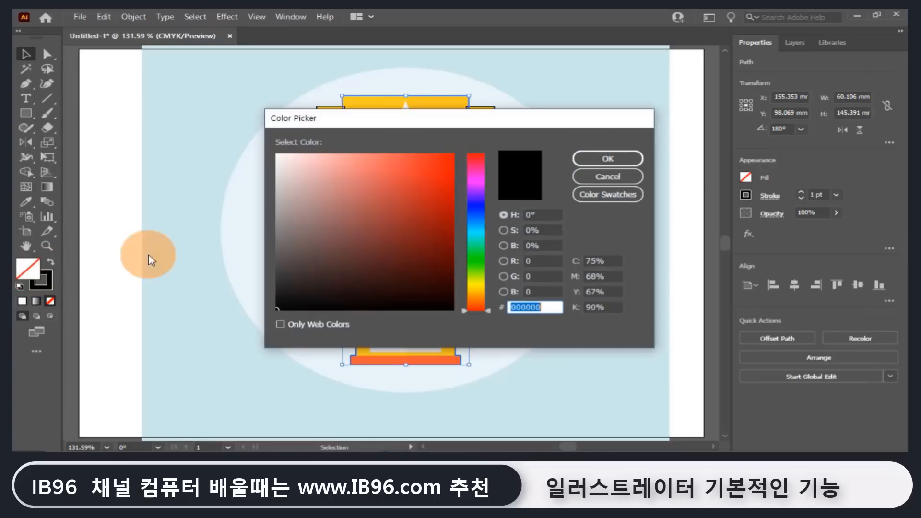
{"action": "left_click", "coordinate": [477, 284]}
{"action": "left_click", "coordinate": [390, 171]}
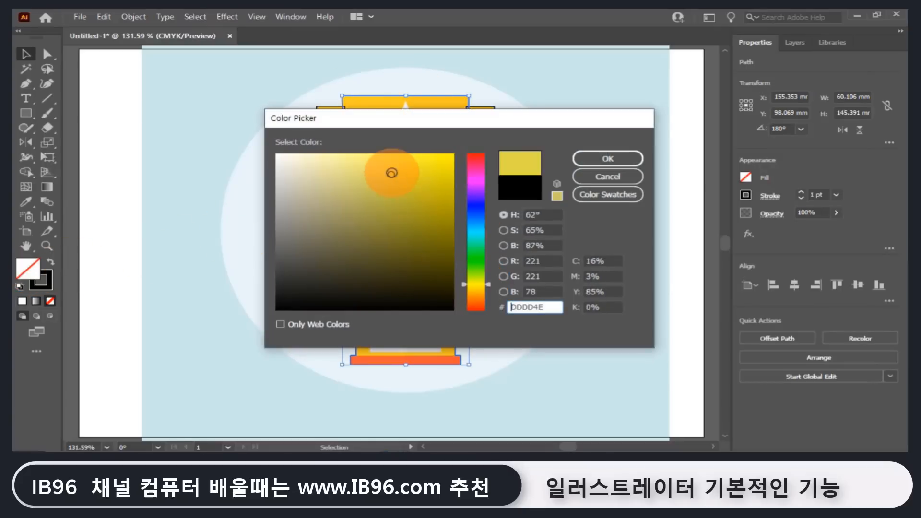
{"action": "left_click", "coordinate": [582, 159]}
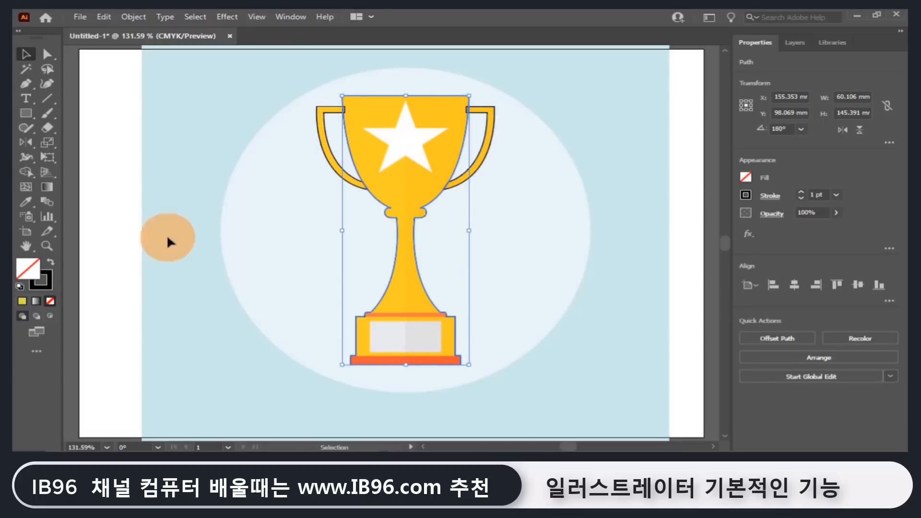
{"action": "left_click", "coordinate": [132, 132]}
Draw a vertical center line about 162 mm long with the Pen tool, from above the trophy's rim to below its base.
{"action": "left_click", "coordinate": [26, 83]}
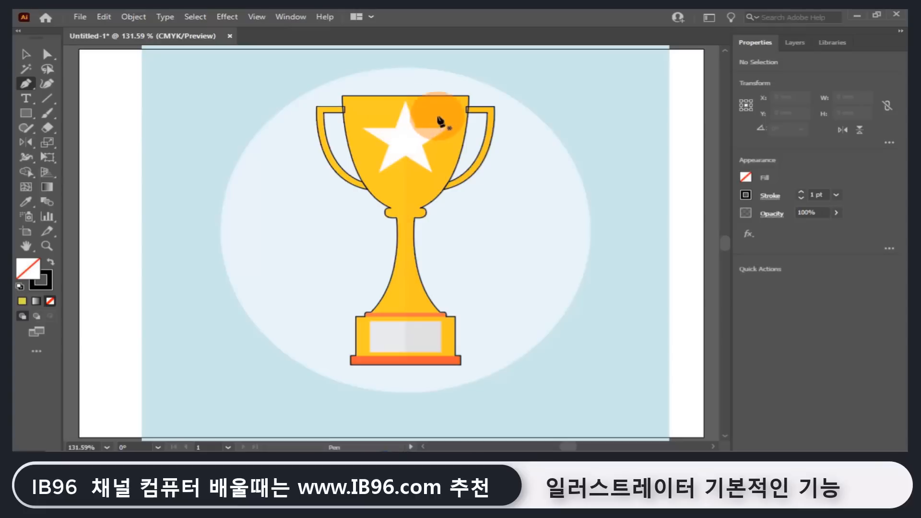
{"action": "left_click", "coordinate": [405, 79]}
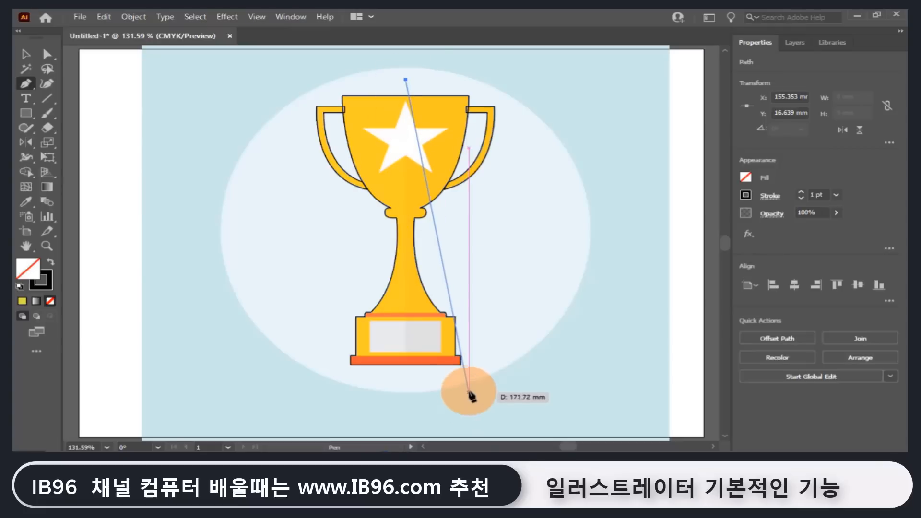
{"action": "left_click", "coordinate": [407, 379], "text": "shift"}
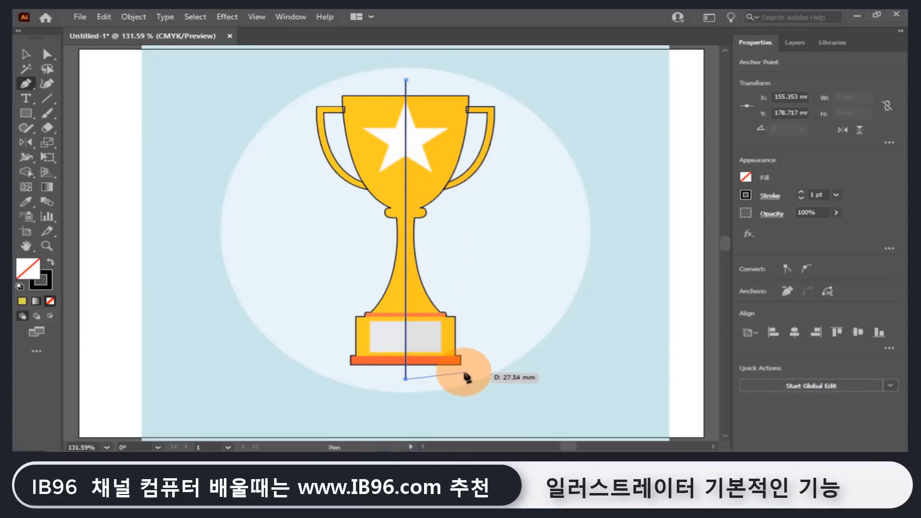
Select the trophy's body outline together with the vertical center line and split the body using Pathfinder's Divide.
{"action": "left_click", "coordinate": [26, 54]}
{"action": "left_click_drag", "start_coordinate": [351, 77], "coordinate": [383, 120]}
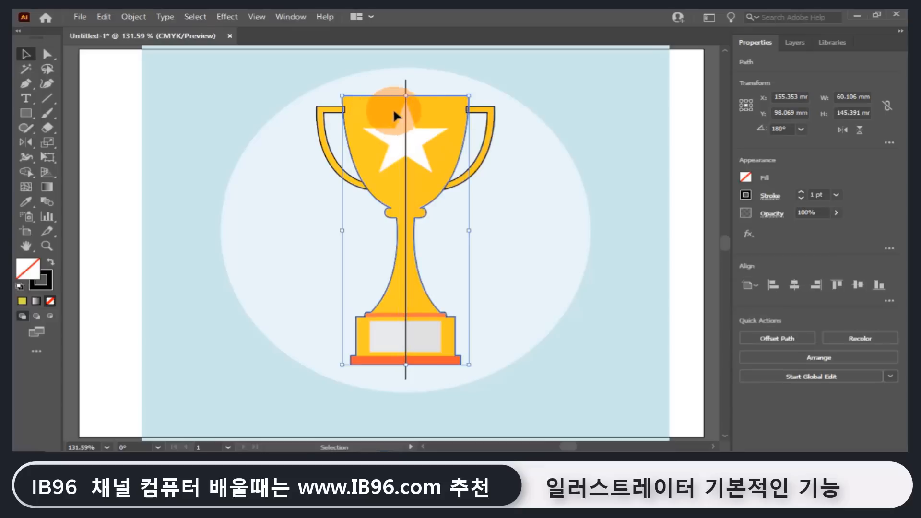
{"action": "left_click_drag", "start_coordinate": [386, 73], "coordinate": [428, 80]}
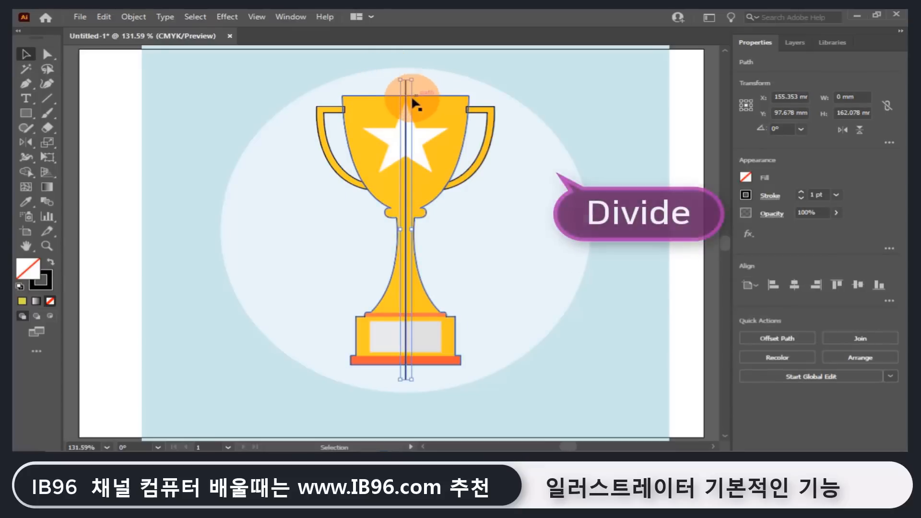
{"action": "left_click", "coordinate": [297, 16]}
{"action": "left_click", "coordinate": [300, 17]}
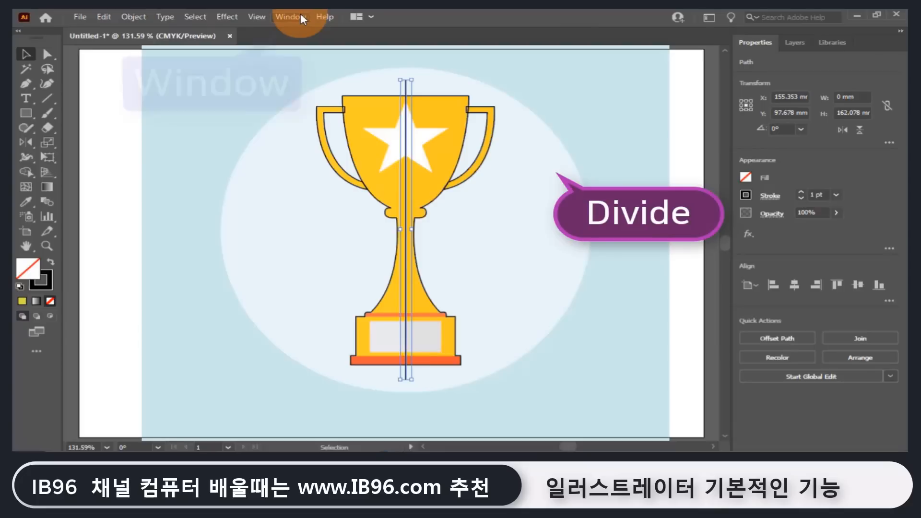
{"action": "left_click", "coordinate": [299, 16]}
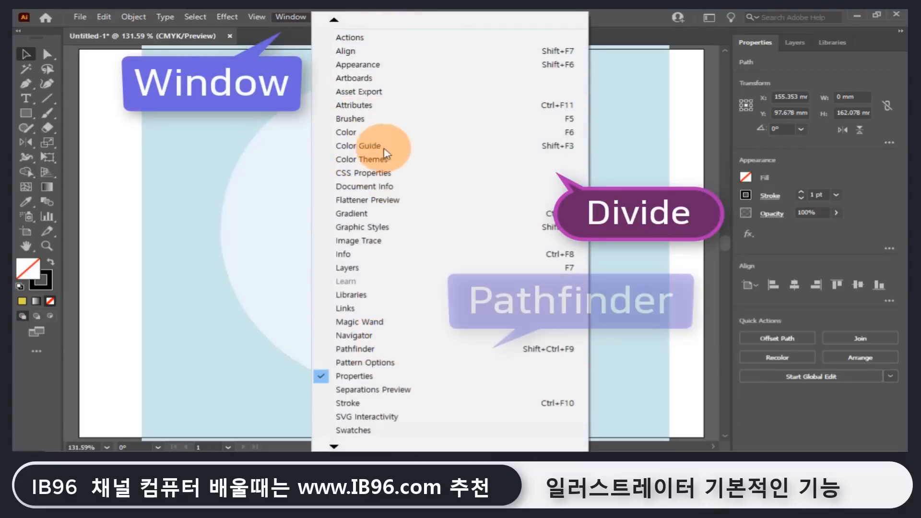
{"action": "left_click", "coordinate": [390, 349]}
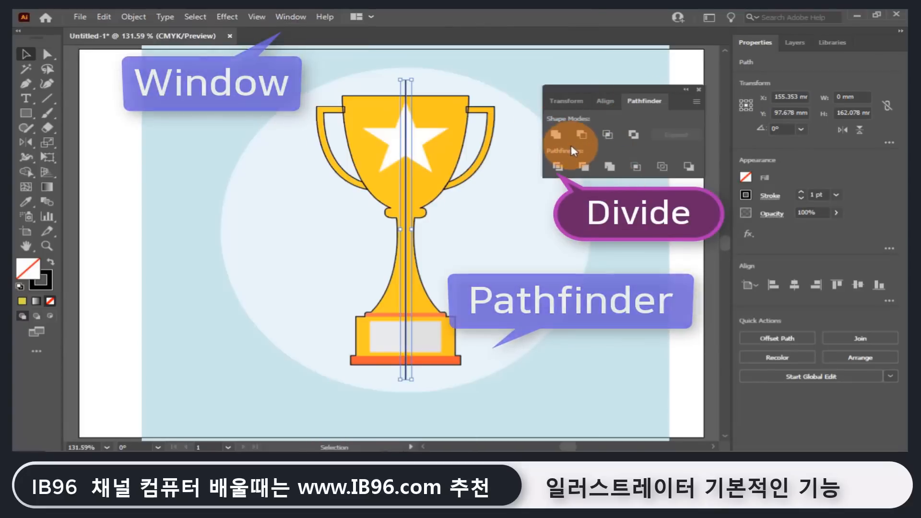
{"action": "left_click", "coordinate": [372, 93]}
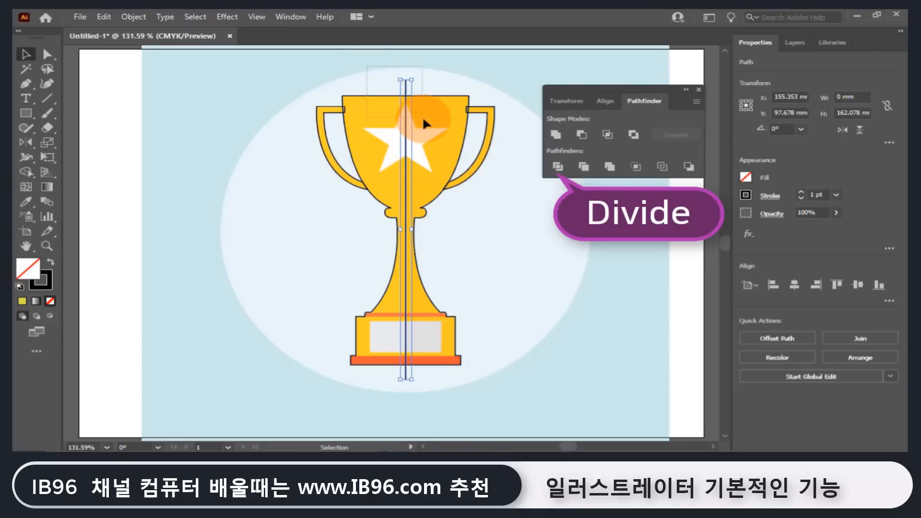
{"action": "left_click_drag", "start_coordinate": [422, 116], "coordinate": [423, 118]}
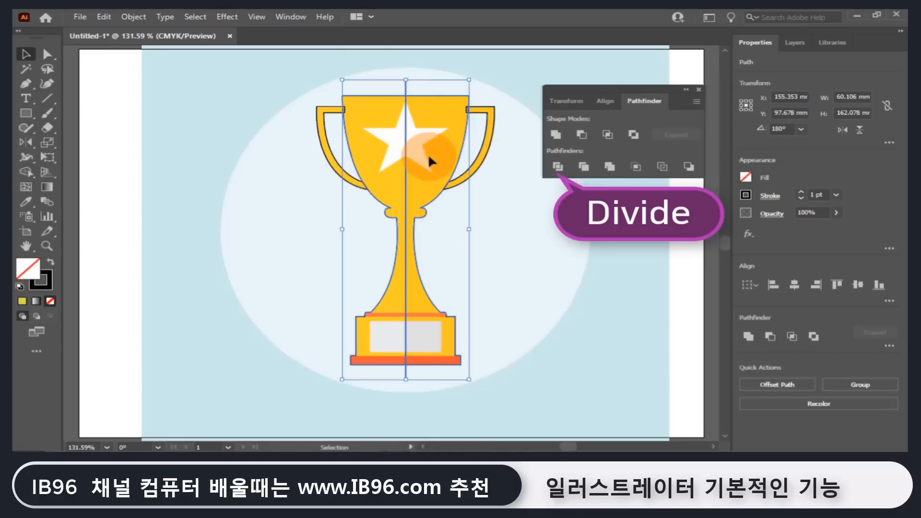
{"action": "left_click", "coordinate": [558, 167]}
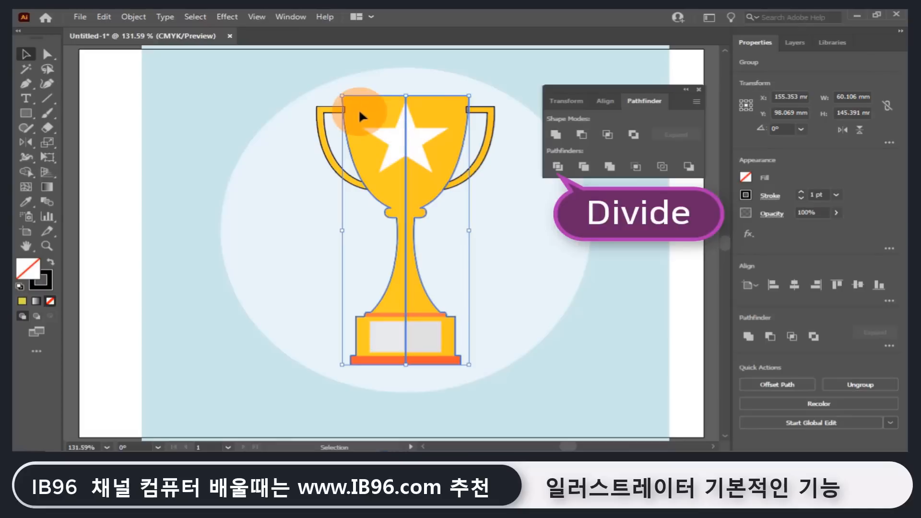
Ungroup the divided trophy body and select its right and left halves separately, ending with the left half selected.
{"action": "left_click", "coordinate": [128, 17]}
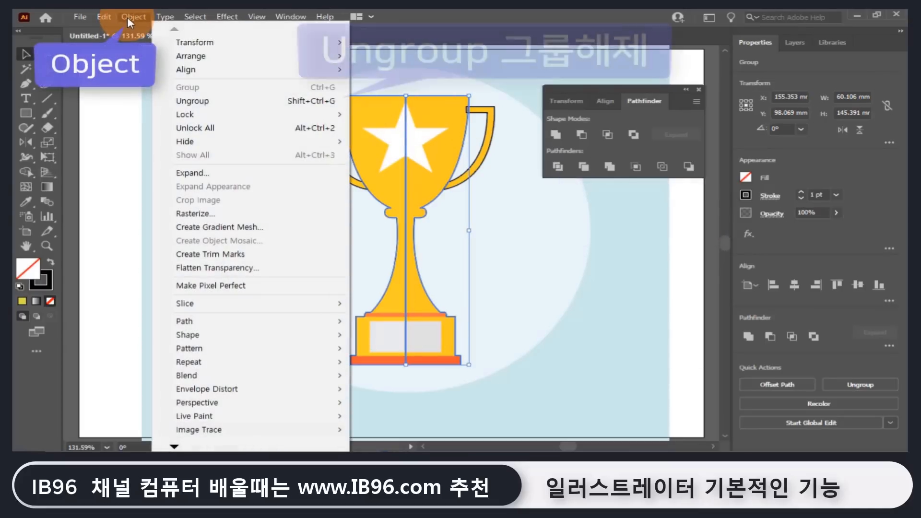
{"action": "left_click", "coordinate": [192, 100]}
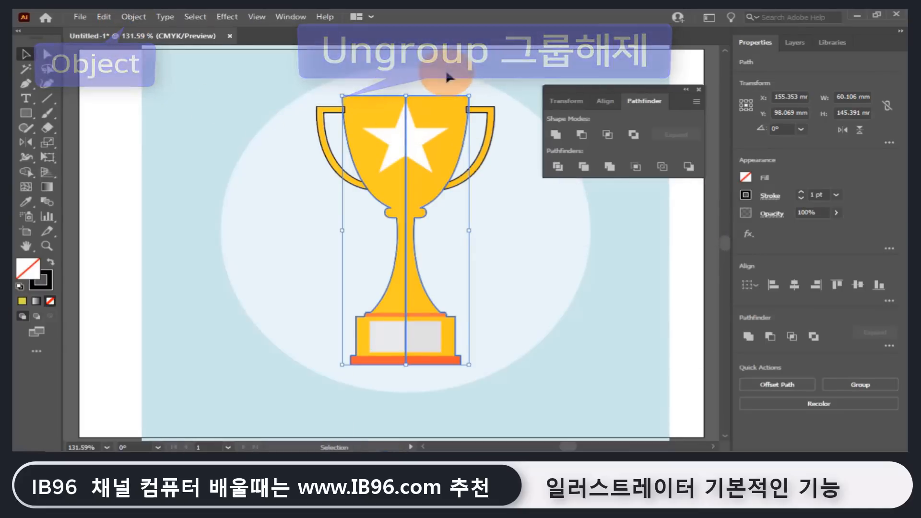
{"action": "left_click", "coordinate": [375, 69]}
{"action": "left_click", "coordinate": [380, 119]}
{"action": "left_click", "coordinate": [460, 135]}
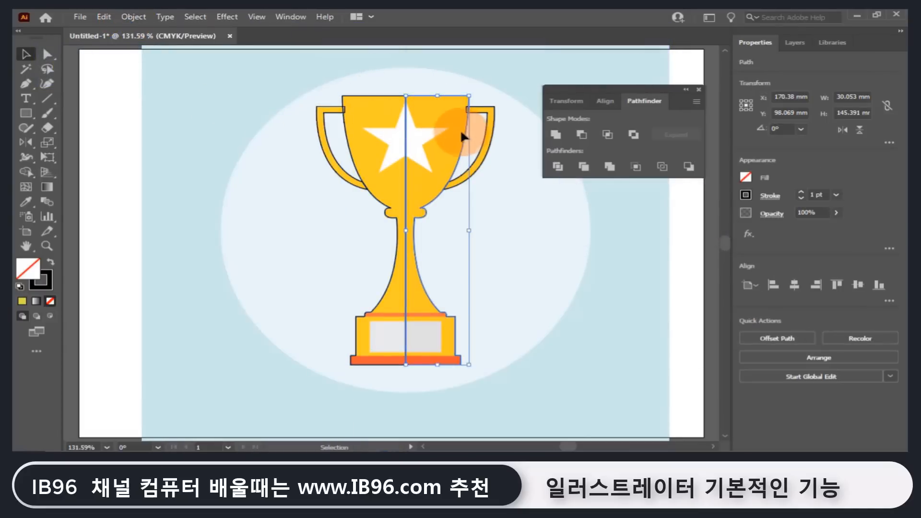
{"action": "left_click", "coordinate": [382, 115]}
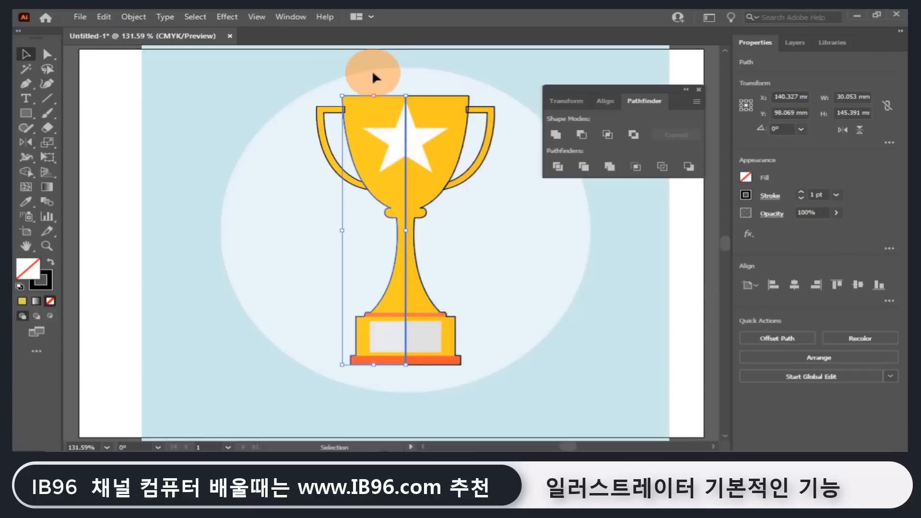
{"action": "left_click", "coordinate": [375, 77]}
{"action": "left_click", "coordinate": [367, 160]}
{"action": "left_click", "coordinate": [349, 163]}
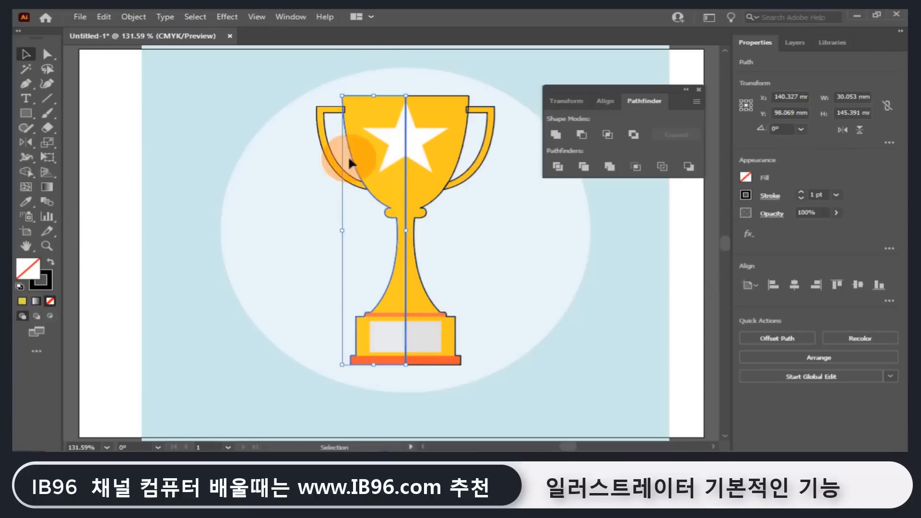
Fill the left half of the trophy's body with yellow #FFCE00.
{"action": "left_click", "coordinate": [25, 277]}
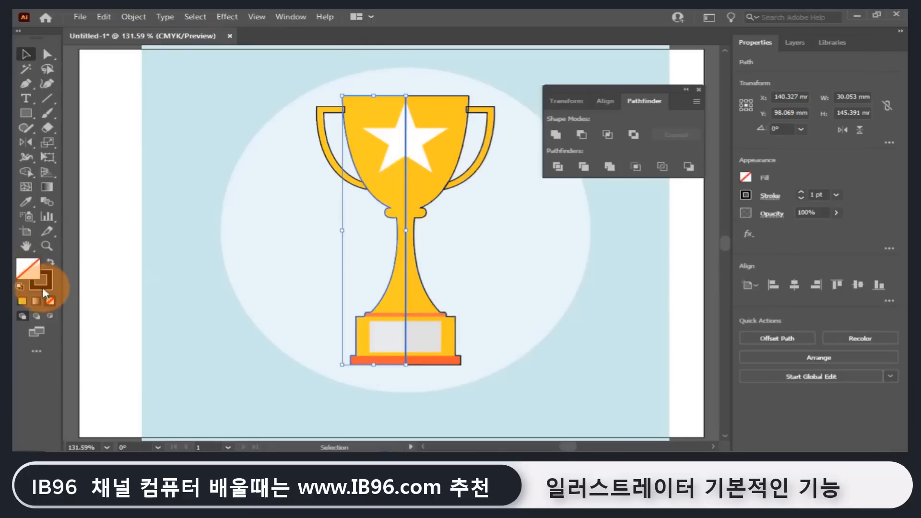
{"action": "double_click", "coordinate": [28, 268]}
{"action": "left_click_drag", "start_coordinate": [522, 122], "coordinate": [739, 94]}
{"action": "left_click", "coordinate": [693, 263]}
{"action": "left_click", "coordinate": [666, 133]}
{"action": "left_click", "coordinate": [680, 126]}
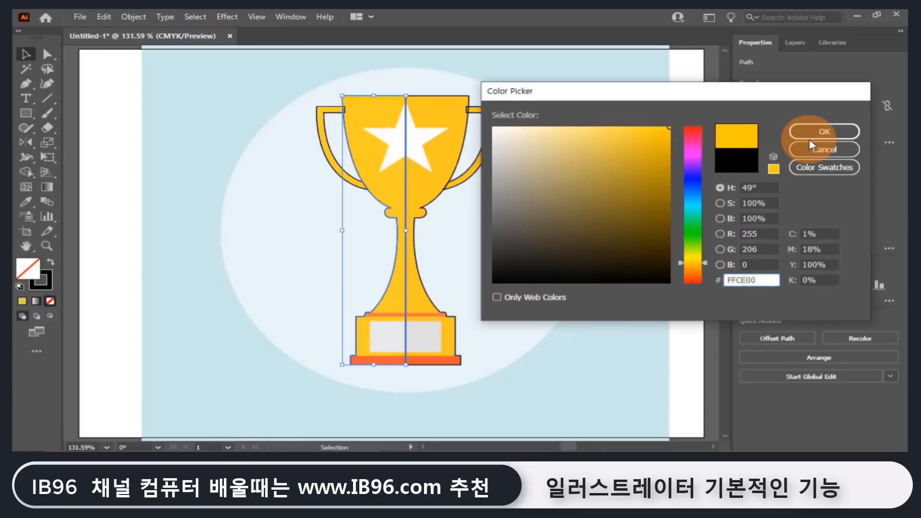
{"action": "left_click", "coordinate": [825, 132]}
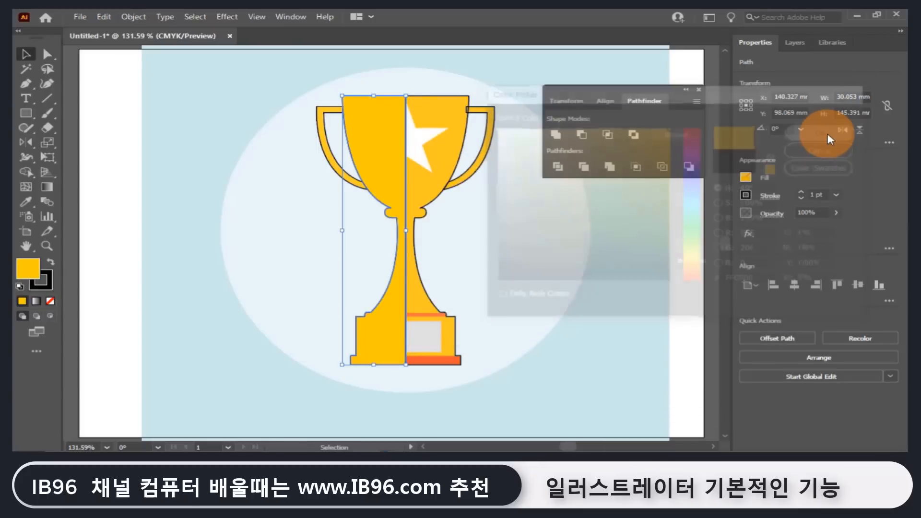
Fill the right half of the trophy's body with dark orange #DBA112, and deselect it.
{"action": "left_click", "coordinate": [434, 109]}
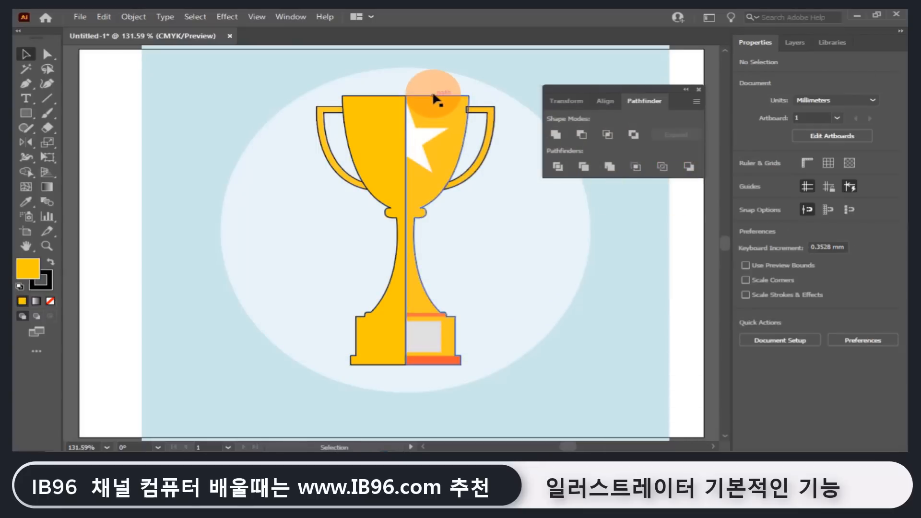
{"action": "left_click", "coordinate": [434, 95]}
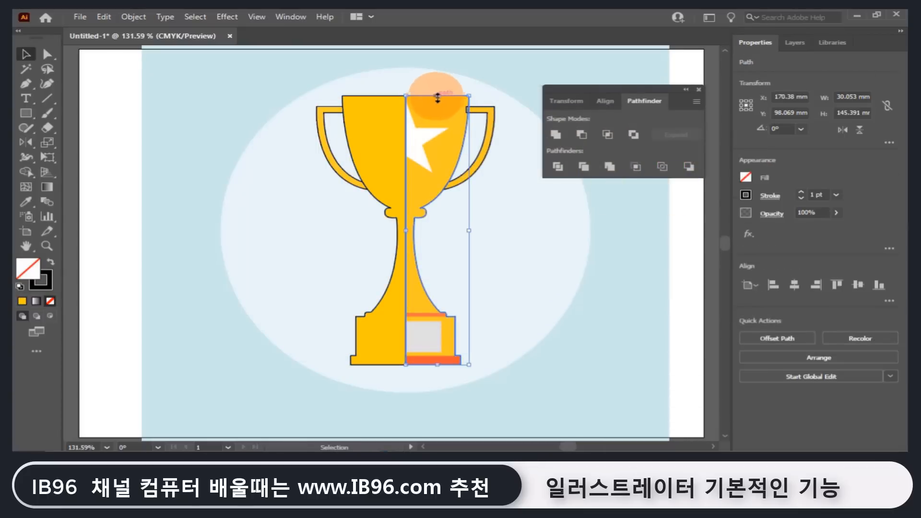
{"action": "double_click", "coordinate": [23, 277]}
{"action": "left_click_drag", "start_coordinate": [692, 246], "coordinate": [702, 265]}
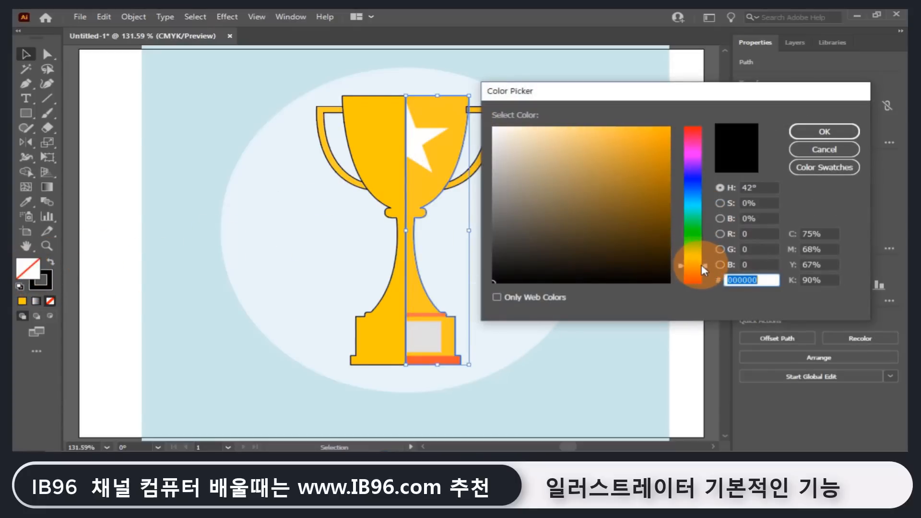
{"action": "left_click", "coordinate": [658, 149]}
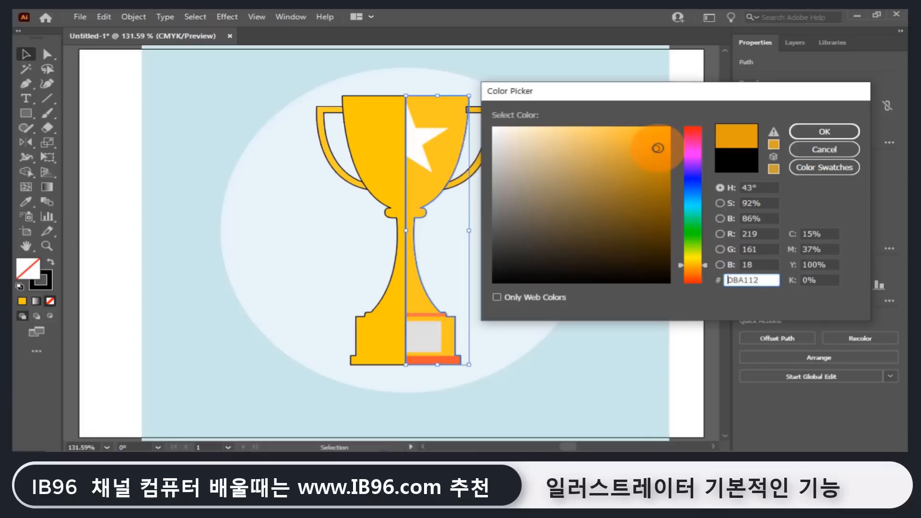
{"action": "left_click", "coordinate": [812, 136]}
{"action": "left_click", "coordinate": [512, 257]}
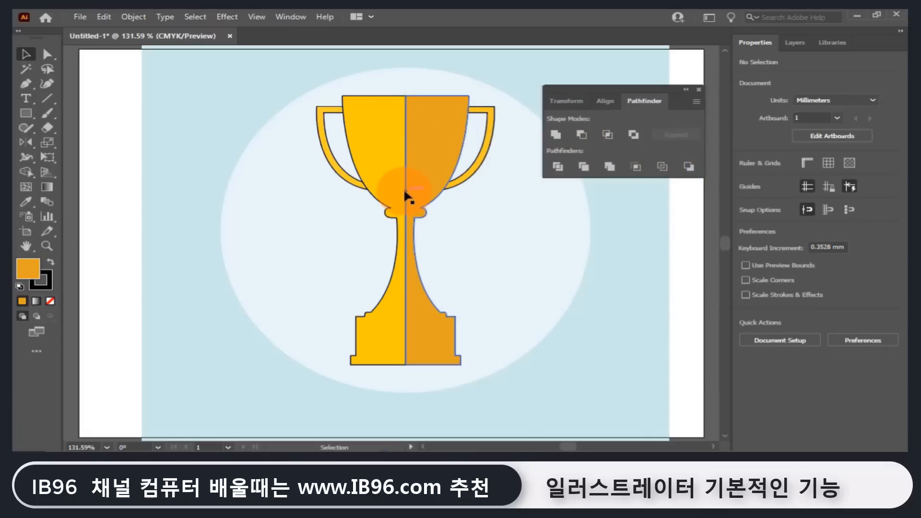
Select all traced trophy parts, including the handles, and remove their stroke.
{"action": "left_click_drag", "start_coordinate": [510, 189], "coordinate": [509, 188]}
{"action": "left_click", "coordinate": [48, 286]}
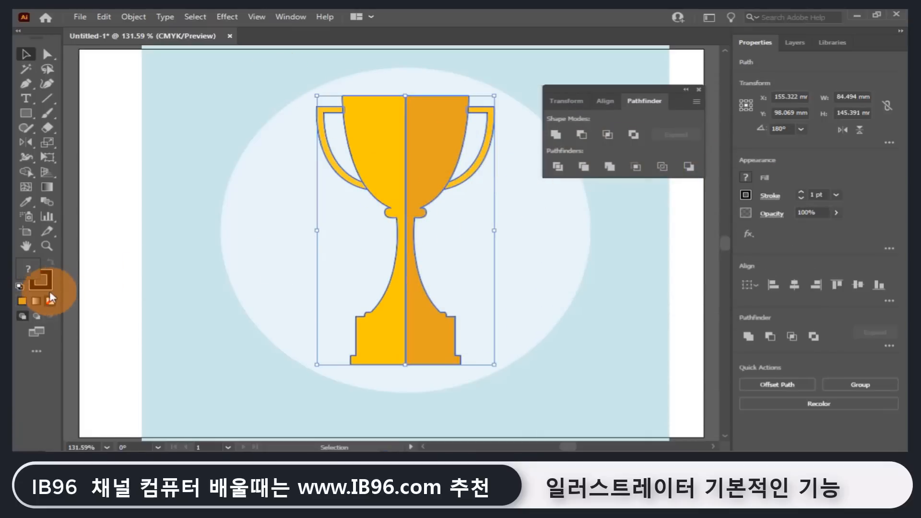
{"action": "left_click", "coordinate": [49, 301]}
{"action": "left_click", "coordinate": [357, 405]}
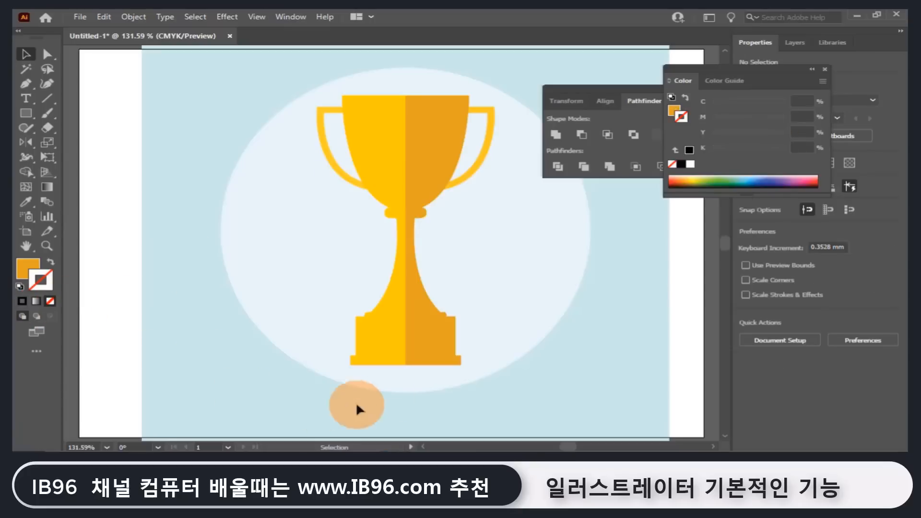
Change the fill of the trophy body's right half to a lighter orange, #E7BC20, and deselect it.
{"action": "left_click", "coordinate": [433, 140]}
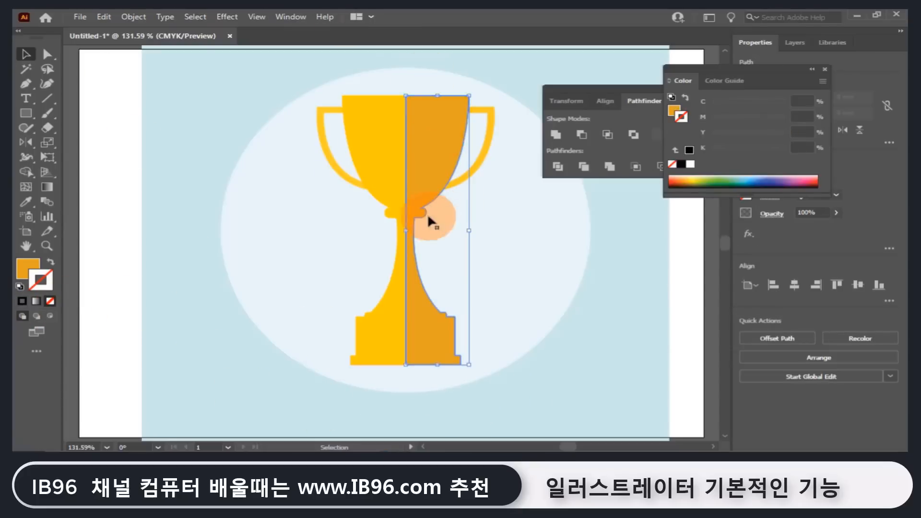
{"action": "double_click", "coordinate": [27, 265]}
{"action": "left_click_drag", "start_coordinate": [661, 237], "coordinate": [666, 129]}
{"action": "left_click", "coordinate": [806, 132]}
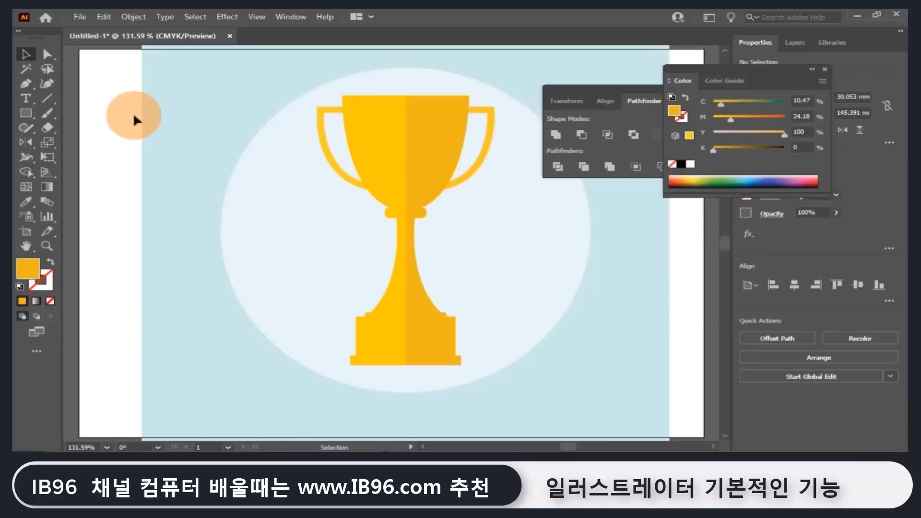
{"action": "left_click", "coordinate": [134, 117]}
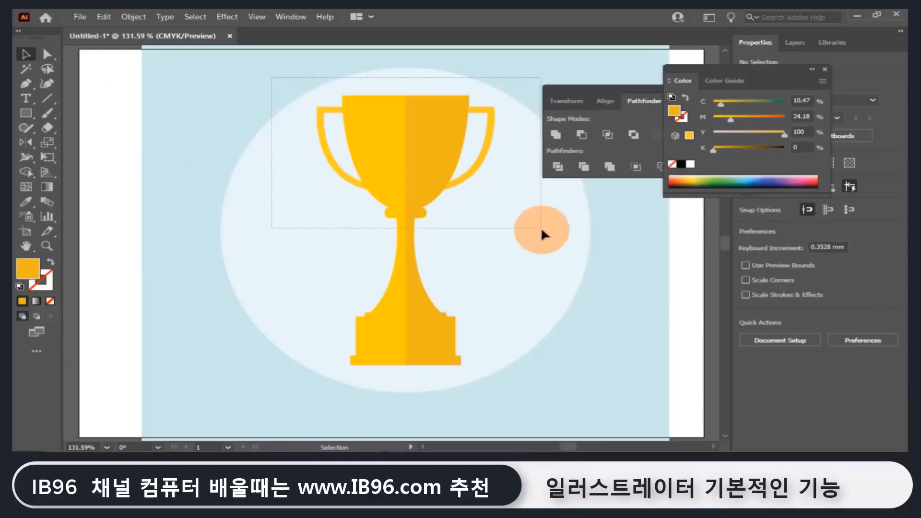
Move both halves of the traced body to the left of the reference trophy, exposing the reference star, and deselect them.
{"action": "left_click_drag", "start_coordinate": [541, 229], "coordinate": [541, 229]}
{"action": "left_click_drag", "start_coordinate": [418, 155], "coordinate": [246, 154]}
{"action": "left_click", "coordinate": [343, 234]}
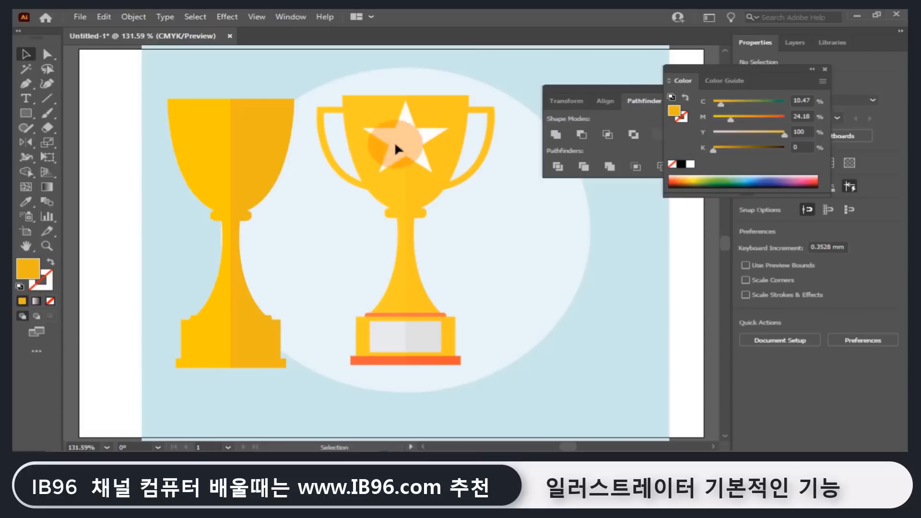
Try drawing a five-pointed star about 37.5 × 35.7 mm over the reference trophy's star with the Star tool, and delete it.
{"action": "left_click", "coordinate": [25, 113]}
{"action": "left_click_drag", "start_coordinate": [26, 113], "coordinate": [98, 173]}
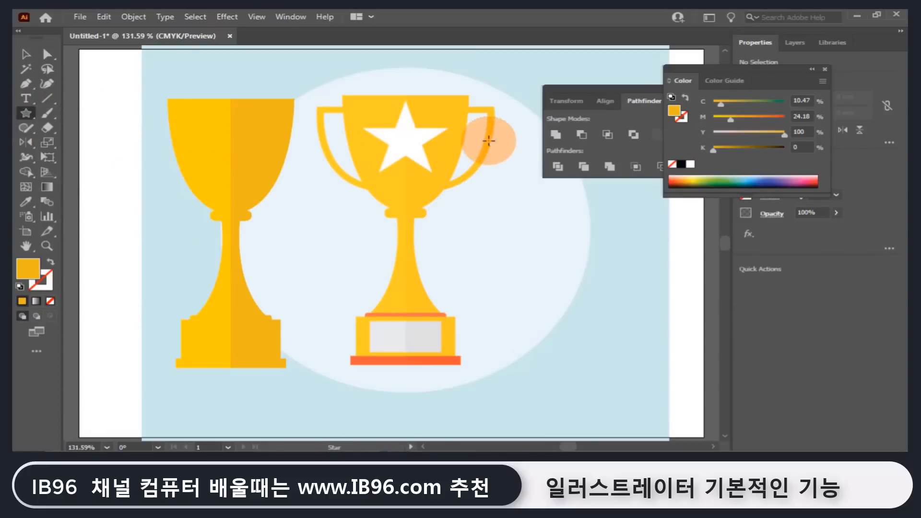
{"action": "mouse_move", "coordinate": [405, 102]}
{"action": "left_mouse_down"}
{"action": "mouse_move", "coordinate": [422, 143]}
{"action": "mouse_move", "coordinate": [402, 134]}
{"action": "mouse_move", "coordinate": [428, 131]}
{"action": "left_mouse_up"}
{"action": "key", "text": "v"}
{"action": "mouse_move", "coordinate": [402, 109]}
{"action": "left_mouse_down"}
{"action": "mouse_move", "coordinate": [402, 141]}
{"action": "mouse_move", "coordinate": [419, 149]}
{"action": "left_mouse_up"}
{"action": "left_click_drag", "start_coordinate": [437, 154], "coordinate": [442, 134]}
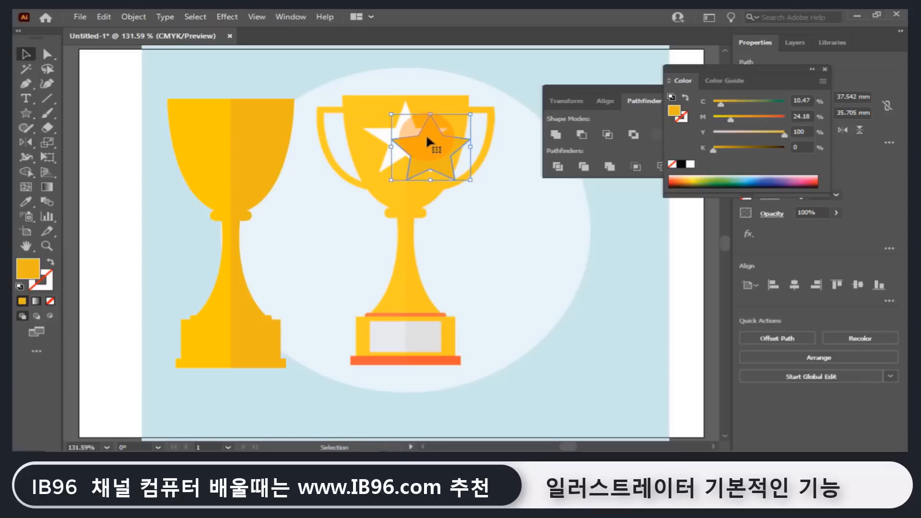
{"action": "key", "text": "Delete"}
Create a five-pointed star by exact values, with Radius 1 of 19.737 mm and Radius 2 of 10 mm.
{"action": "left_click", "coordinate": [26, 114]}
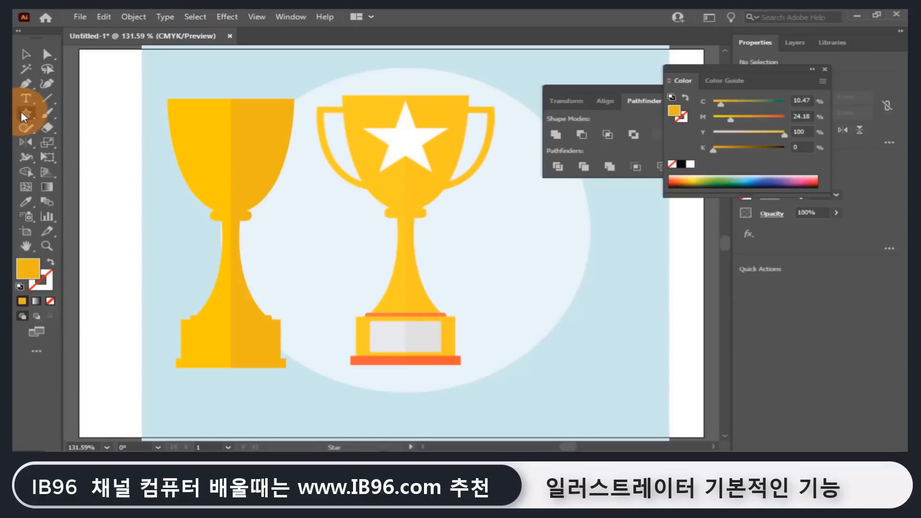
{"action": "left_click", "coordinate": [374, 151]}
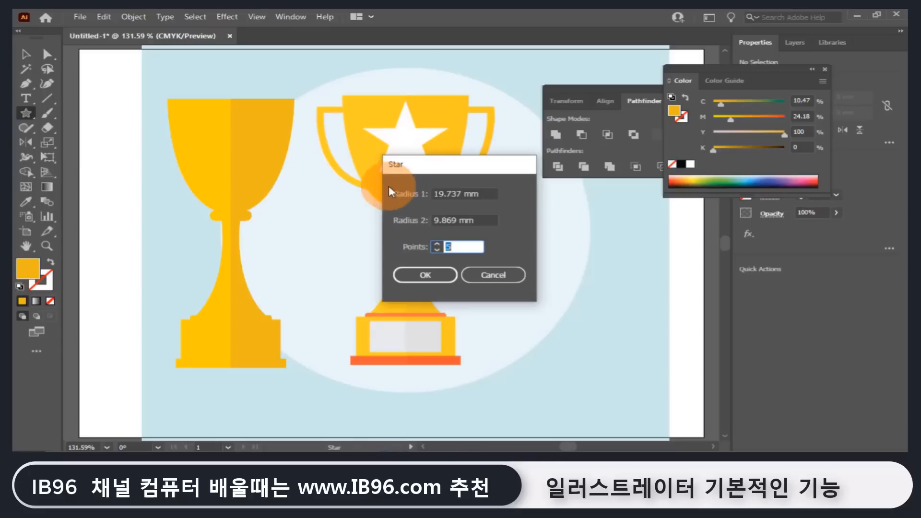
{"action": "double_click", "coordinate": [449, 247]}
{"action": "scroll", "coordinate": [433, 222], "scroll_direction": "down", "scroll_amount": 1}
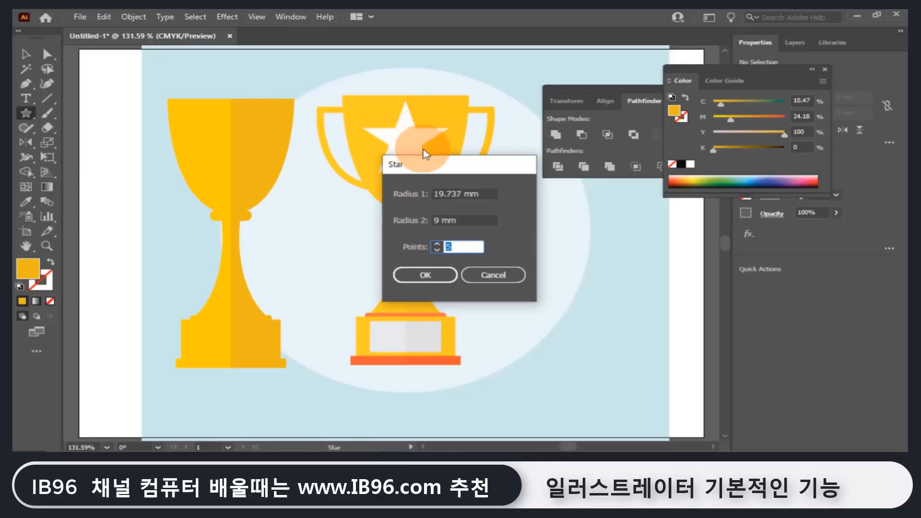
{"action": "left_click", "coordinate": [466, 220]}
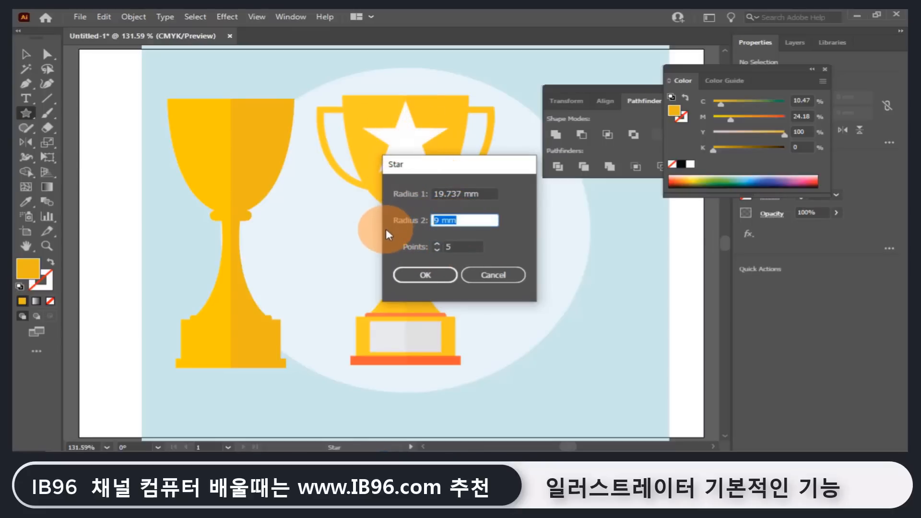
{"action": "type", "text": "10"}
{"action": "left_click", "coordinate": [425, 275]}
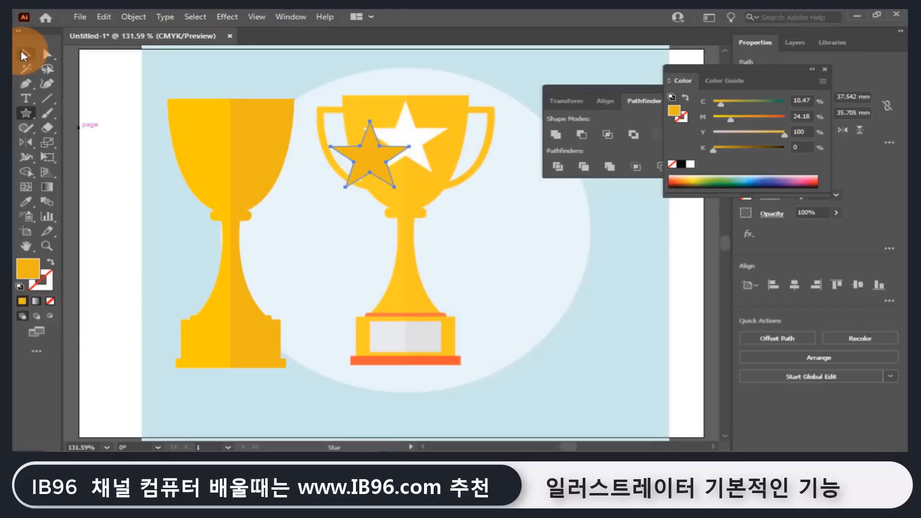
Resize the star to about 40.3 × 38.4 mm to match the reference star and place it on the traced cup.
{"action": "left_click", "coordinate": [26, 55]}
{"action": "left_click_drag", "start_coordinate": [363, 148], "coordinate": [399, 130]}
{"action": "mouse_move", "coordinate": [446, 169]}
{"action": "left_mouse_down"}
{"action": "mouse_move", "coordinate": [452, 174]}
{"action": "mouse_move", "coordinate": [418, 151]}
{"action": "mouse_move", "coordinate": [330, 162]}
{"action": "mouse_move", "coordinate": [240, 157]}
{"action": "left_mouse_up"}
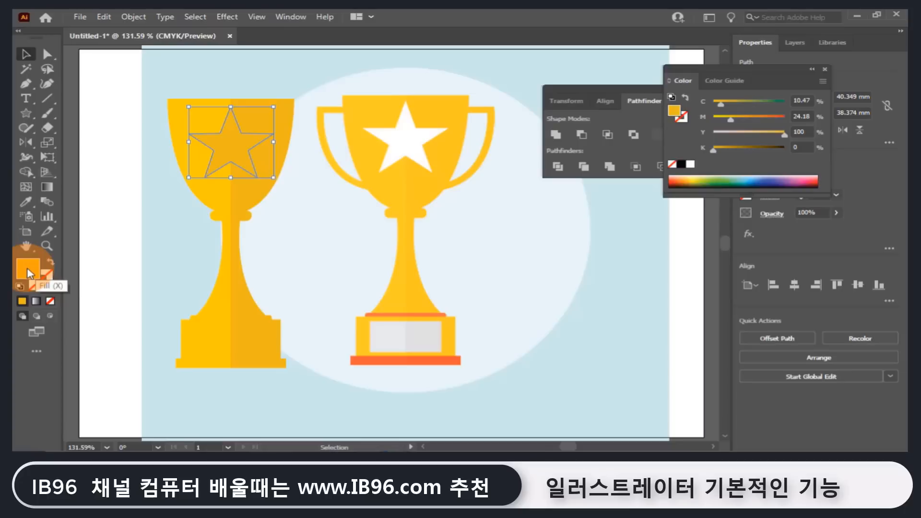
Give the star on the traced cup a white fill and no stroke, and deselect the artwork.
{"action": "double_click", "coordinate": [28, 272]}
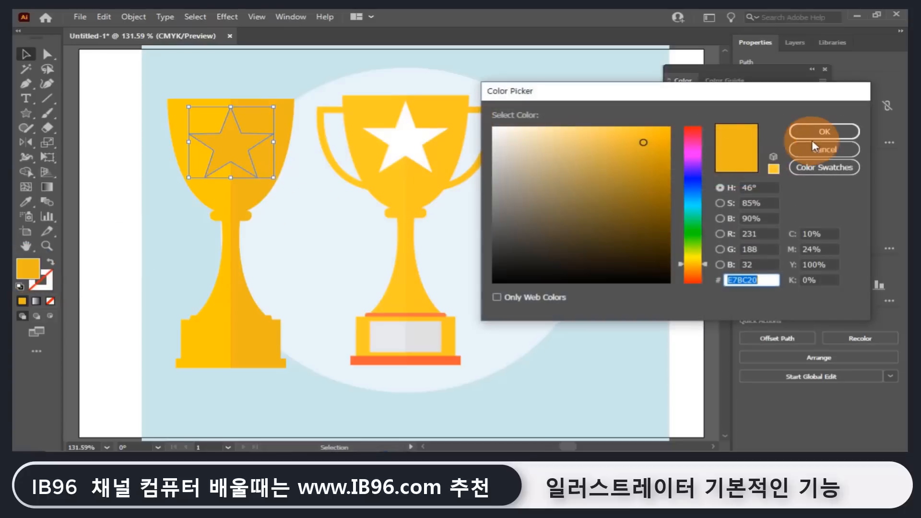
{"action": "left_click", "coordinate": [818, 131]}
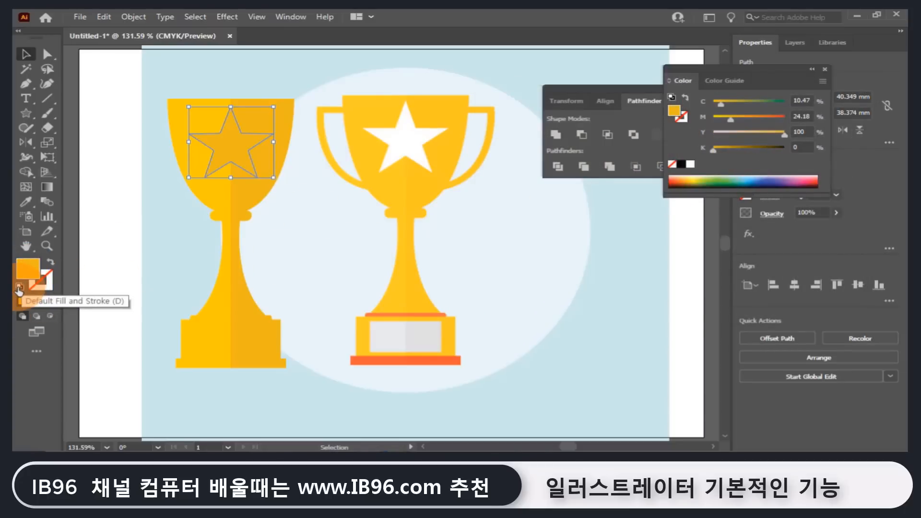
{"action": "left_click", "coordinate": [19, 288]}
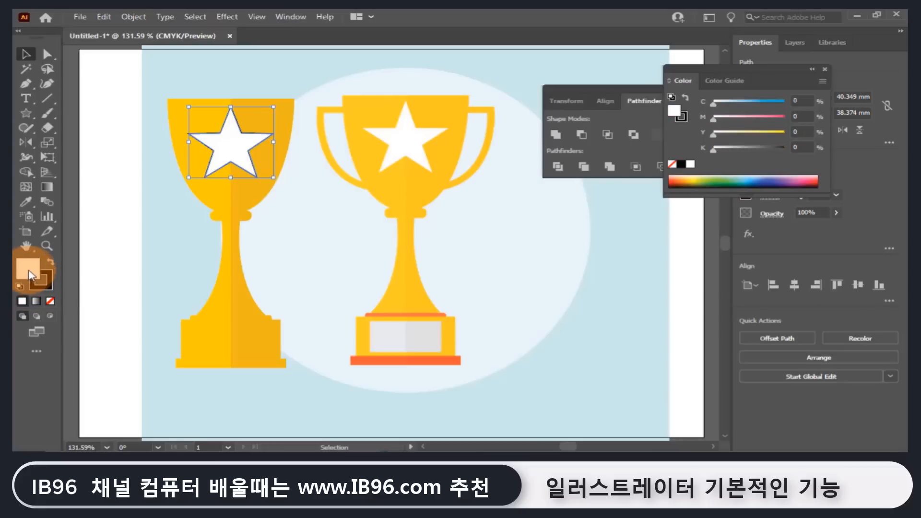
{"action": "left_click", "coordinate": [46, 278]}
{"action": "left_click", "coordinate": [50, 301]}
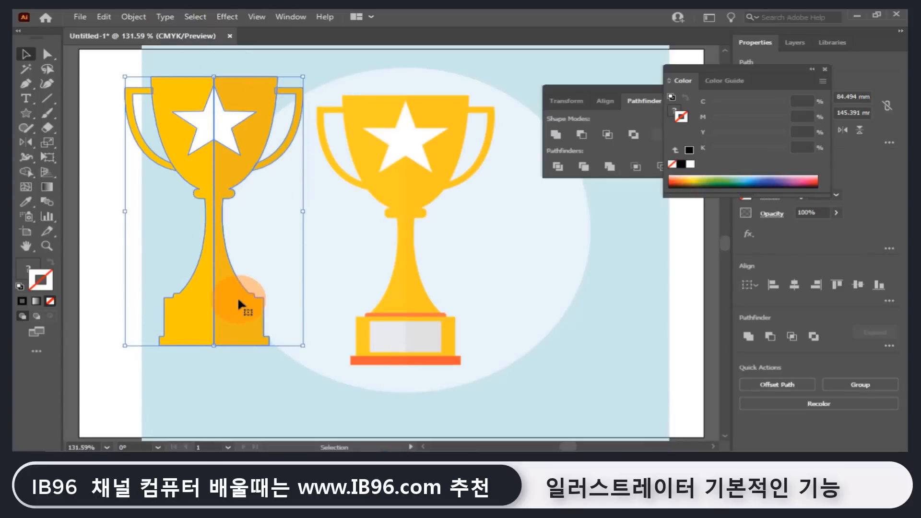
{"action": "left_click", "coordinate": [271, 251]}
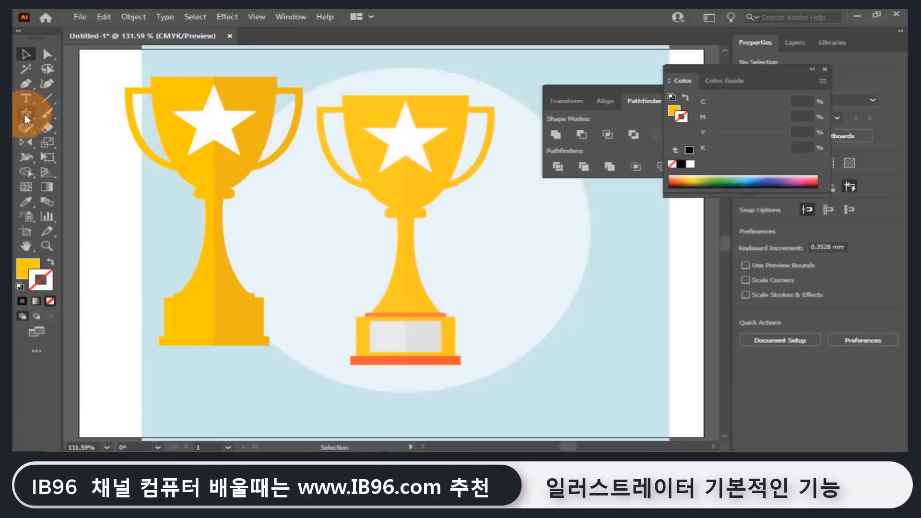
Try drawing a rectangle over the plaque on the reference trophy's base, and undo it.
{"action": "left_click_drag", "start_coordinate": [27, 118], "coordinate": [53, 111]}
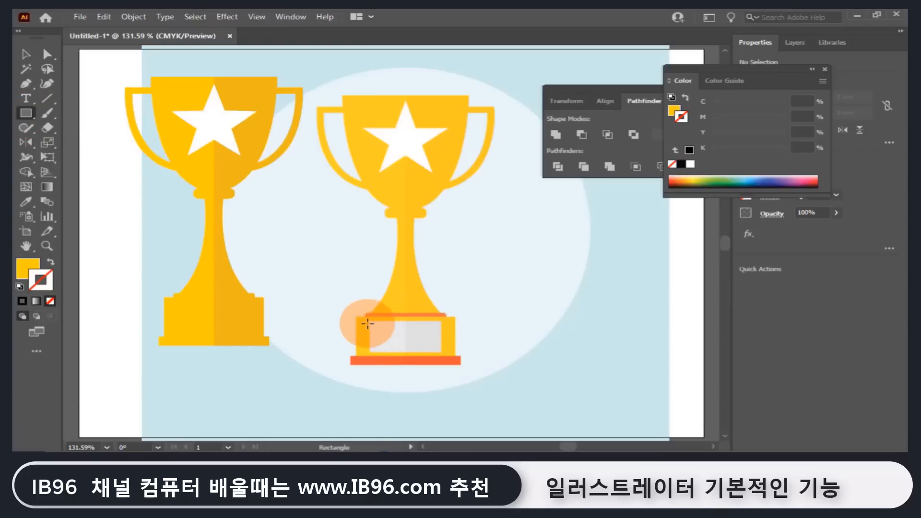
{"action": "left_click_drag", "start_coordinate": [368, 323], "coordinate": [424, 345]}
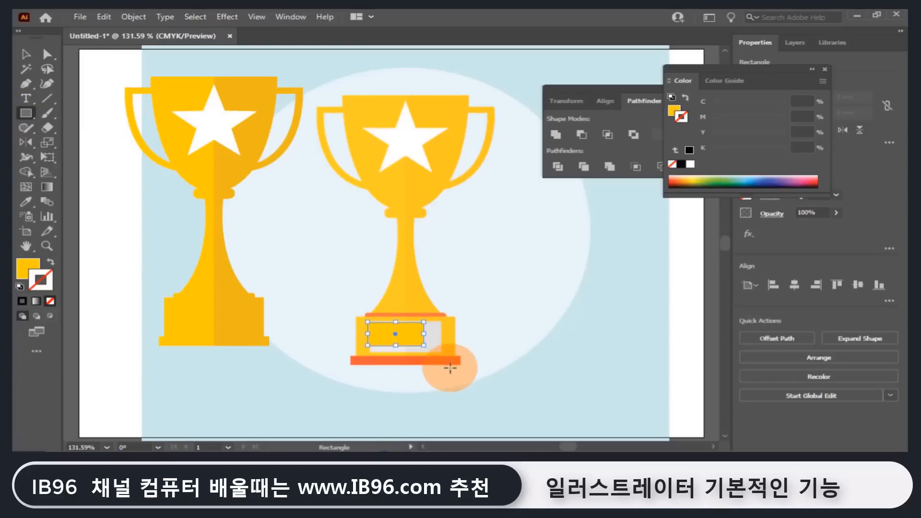
{"action": "key", "text": "ctrl+z"}
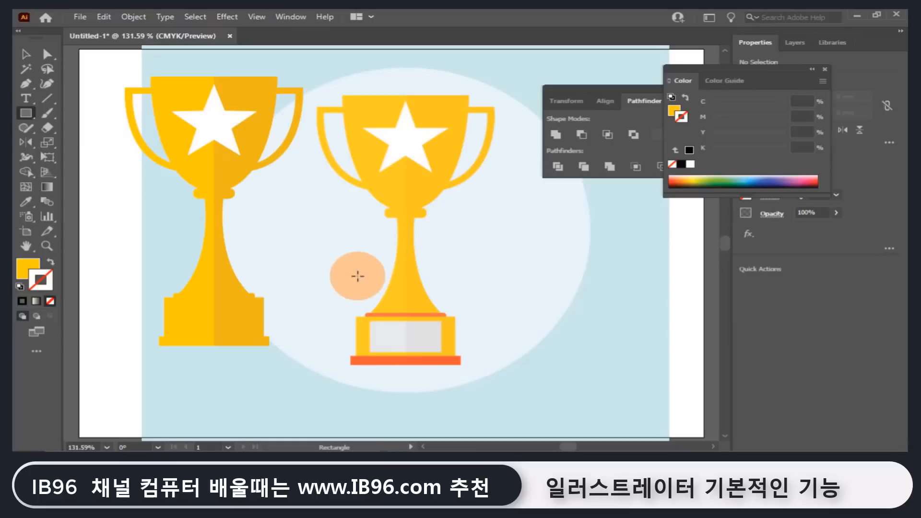
Try moving the right half of the traced trophy's body on its own, and undo the move.
{"action": "left_click", "coordinate": [26, 54]}
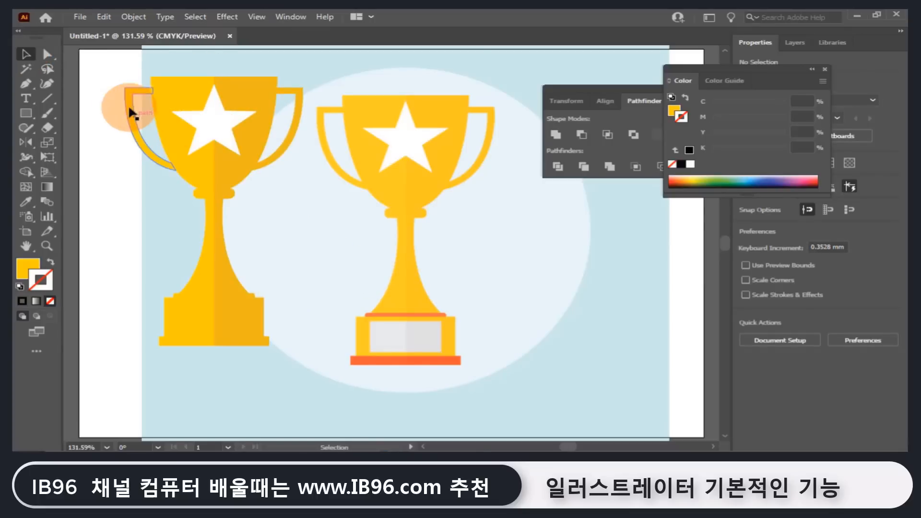
{"action": "left_click_drag", "start_coordinate": [234, 167], "coordinate": [343, 207]}
{"action": "key", "text": "ctrl+z"}
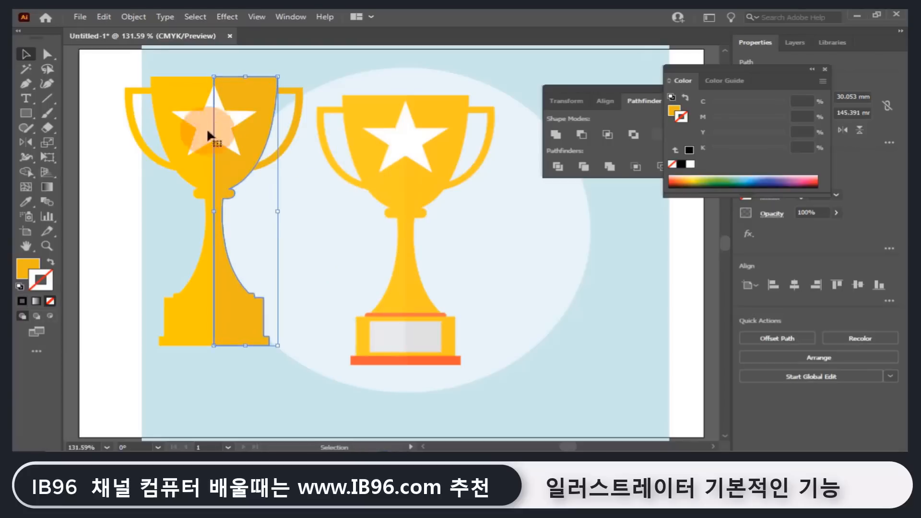
Select all parts of the traced trophy, including handles and star, and group them, ending with nothing selected.
{"action": "left_click", "coordinate": [115, 71]}
{"action": "left_click_drag", "start_coordinate": [115, 76], "coordinate": [299, 200]}
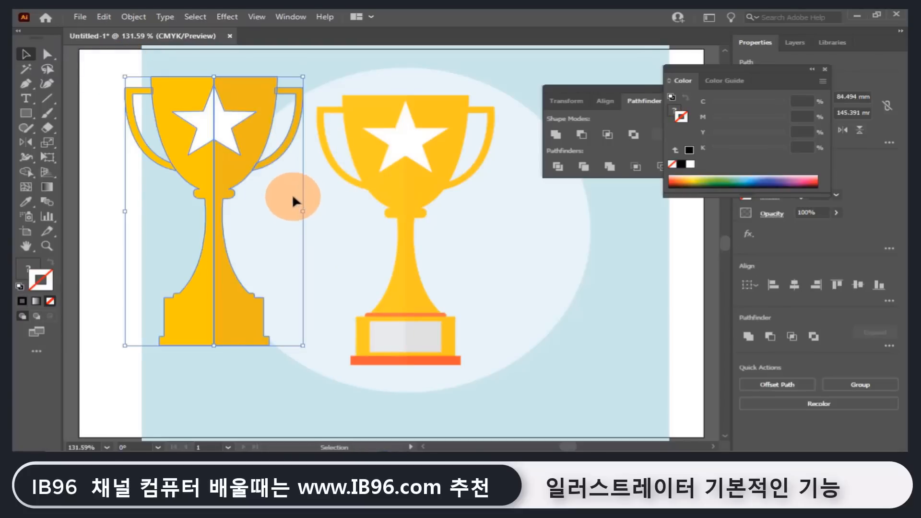
{"action": "left_click", "coordinate": [133, 16]}
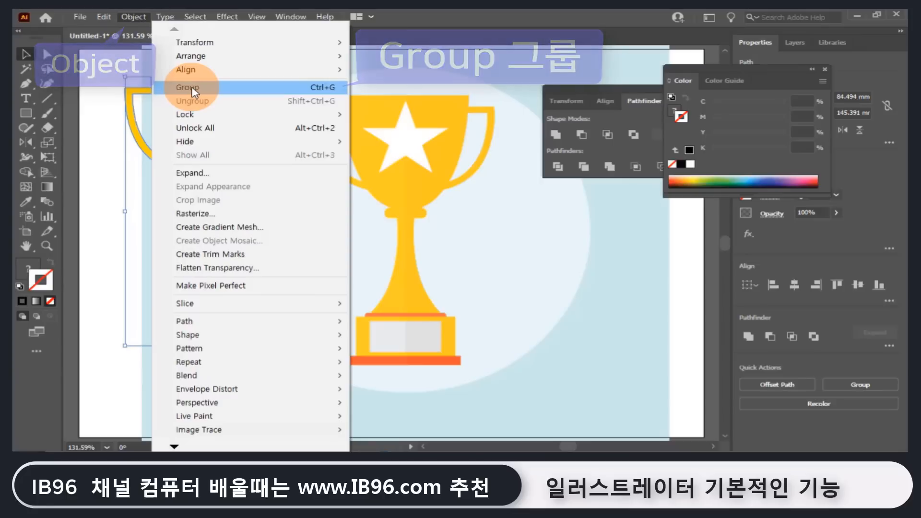
{"action": "left_click", "coordinate": [194, 89]}
{"action": "left_click", "coordinate": [252, 60]}
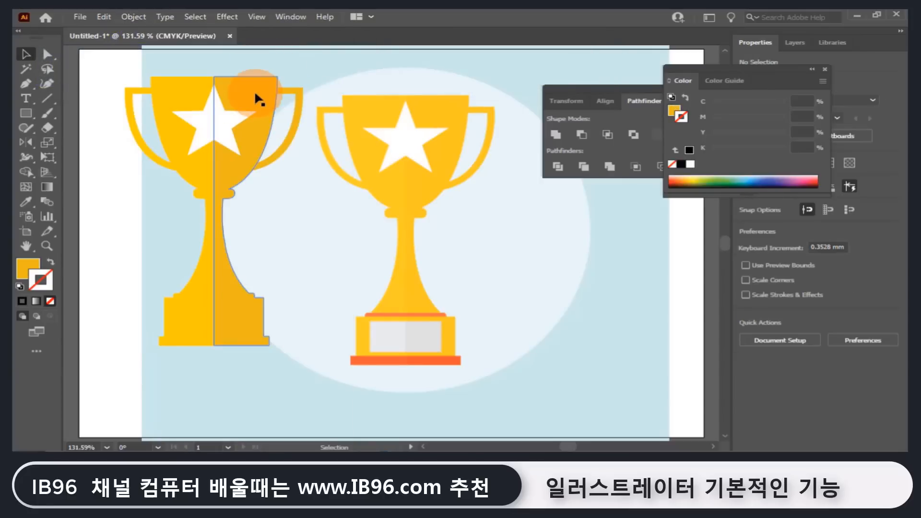
Move the grouped trophy slightly down and left on the artboard, and deselect it.
{"action": "mouse_move", "coordinate": [253, 120]}
{"action": "left_mouse_down"}
{"action": "mouse_move", "coordinate": [410, 191]}
{"action": "mouse_move", "coordinate": [406, 218]}
{"action": "mouse_move", "coordinate": [418, 140]}
{"action": "mouse_move", "coordinate": [445, 138]}
{"action": "mouse_move", "coordinate": [245, 133]}
{"action": "left_mouse_up"}
{"action": "left_click", "coordinate": [26, 247]}
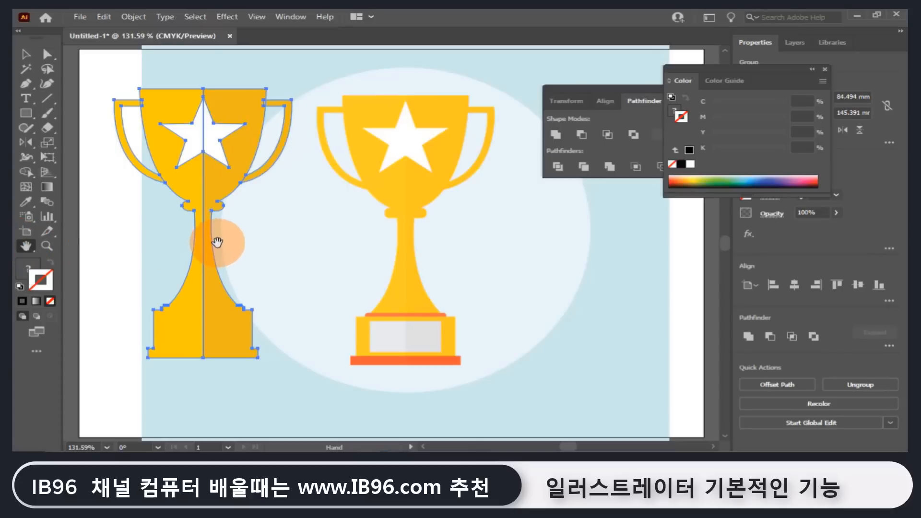
{"action": "key", "text": "v"}
{"action": "left_click", "coordinate": [343, 240]}
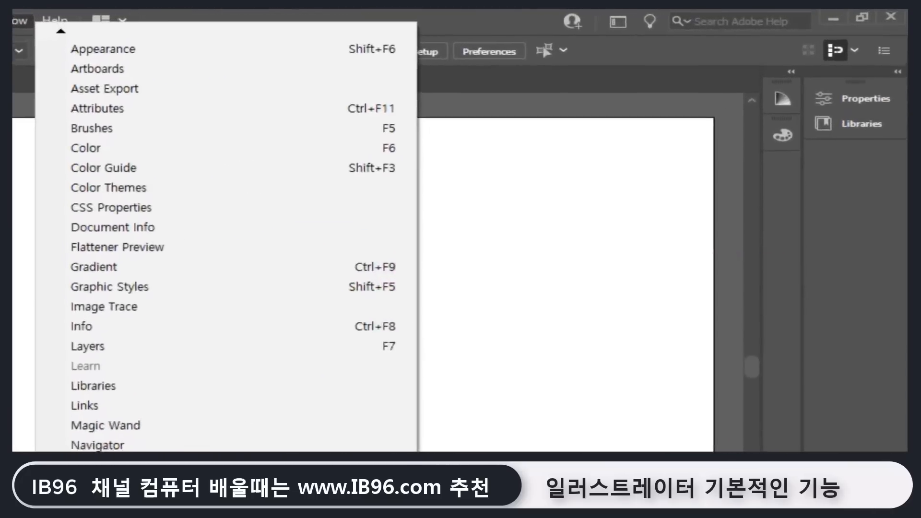
Show the Pathfinder panel and draw two overlapping rectangles, the second covering the lower-right corner of the first.
{"action": "left_click", "coordinate": [381, 321]}
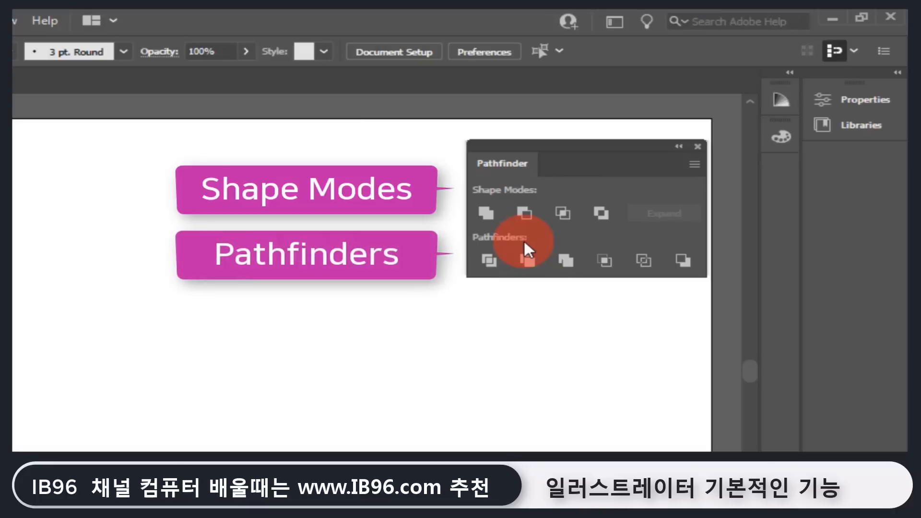
{"action": "left_click", "coordinate": [487, 216]}
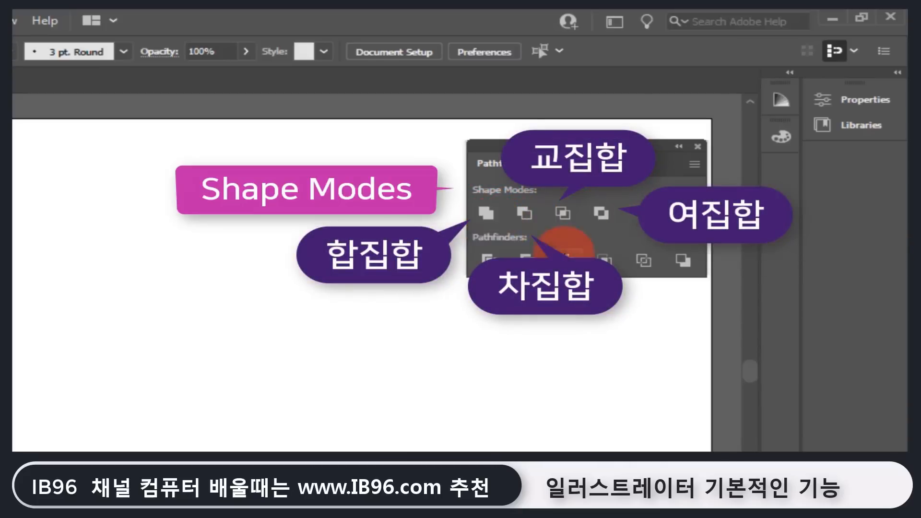
{"action": "left_click_drag", "start_coordinate": [283, 130], "coordinate": [374, 193]}
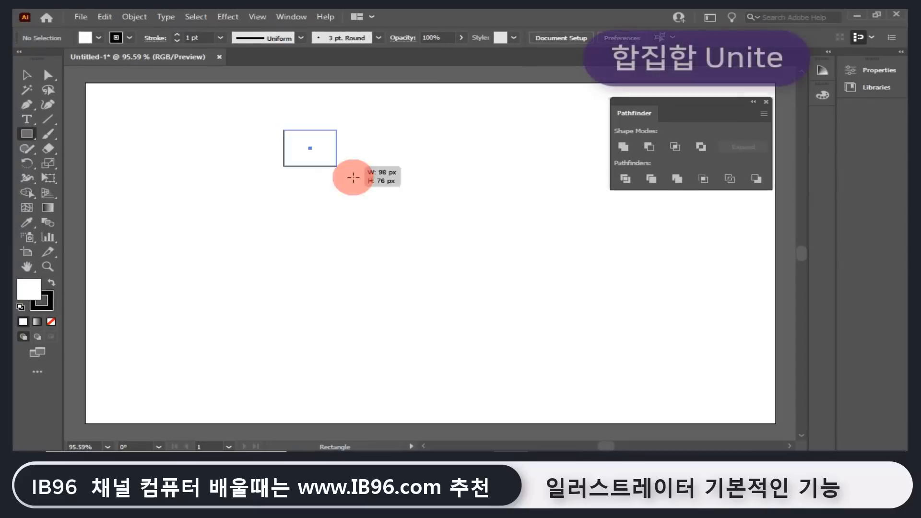
{"action": "left_click_drag", "start_coordinate": [329, 151], "coordinate": [429, 222]}
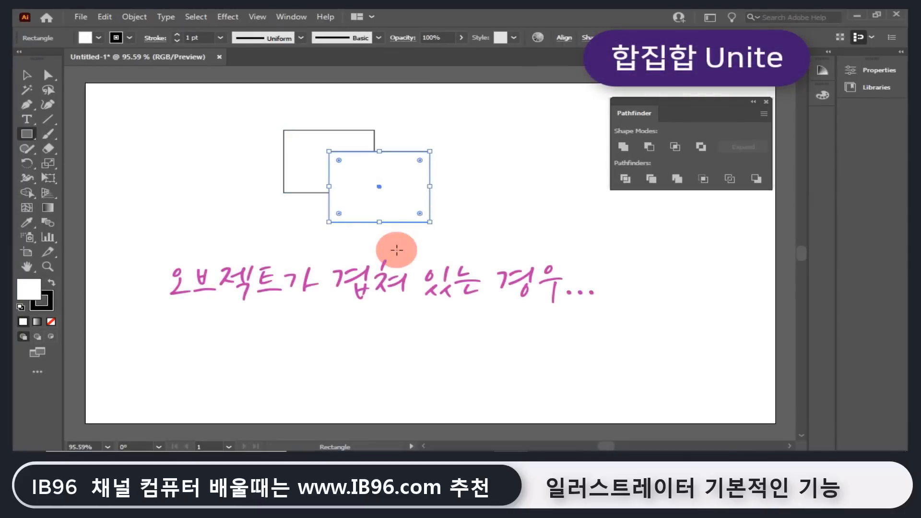
Shift the front rectangle slightly right and down while it still overlaps the back one, undo the larger move, and deselect it.
{"action": "left_click", "coordinate": [27, 75]}
{"action": "left_click", "coordinate": [236, 207]}
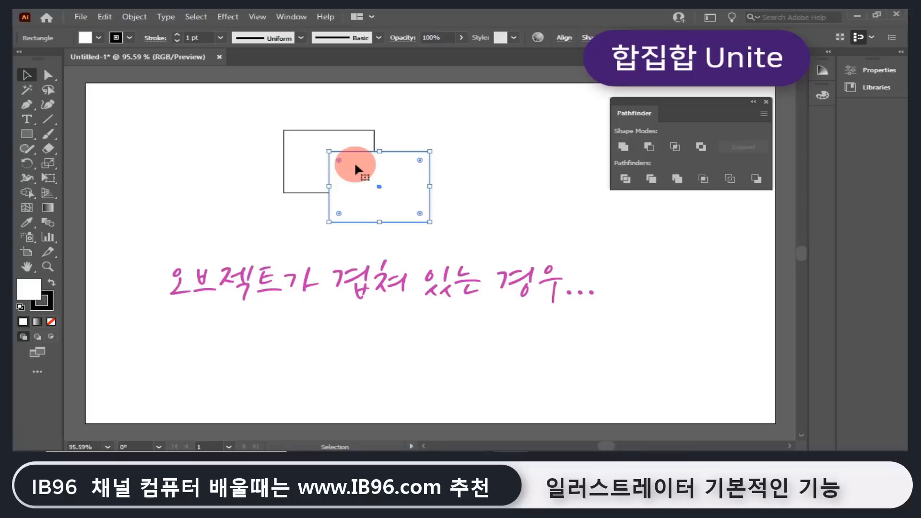
{"action": "left_click", "coordinate": [346, 139], "text": "shift"}
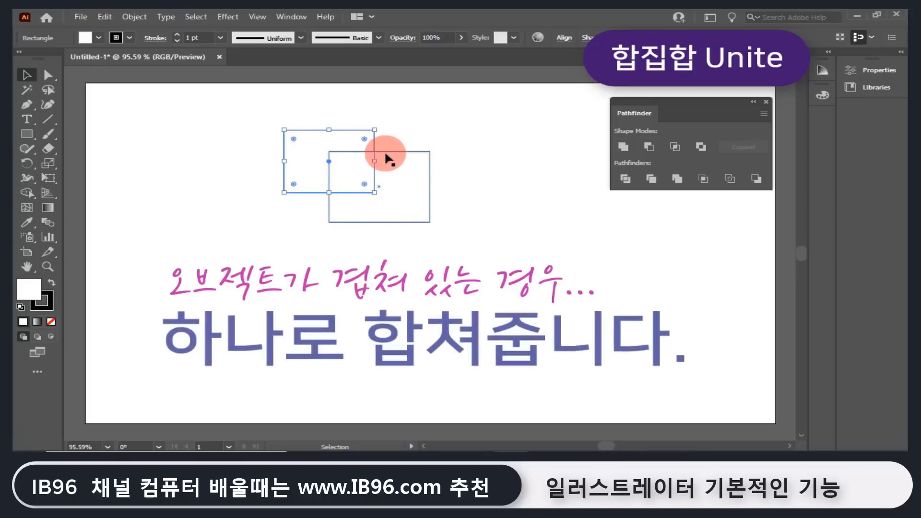
{"action": "left_click", "coordinate": [411, 247]}
{"action": "left_click_drag", "start_coordinate": [376, 196], "coordinate": [465, 185]}
{"action": "key", "text": "ctrl+z"}
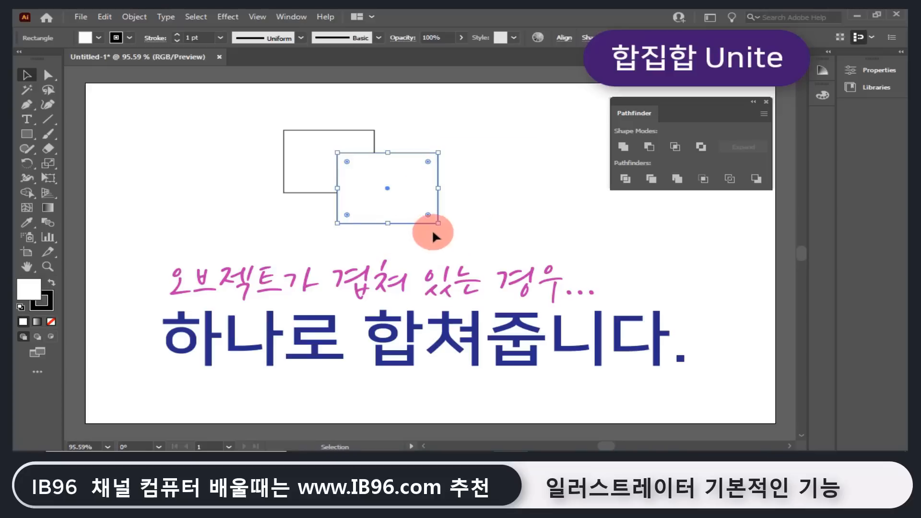
{"action": "left_click", "coordinate": [369, 240]}
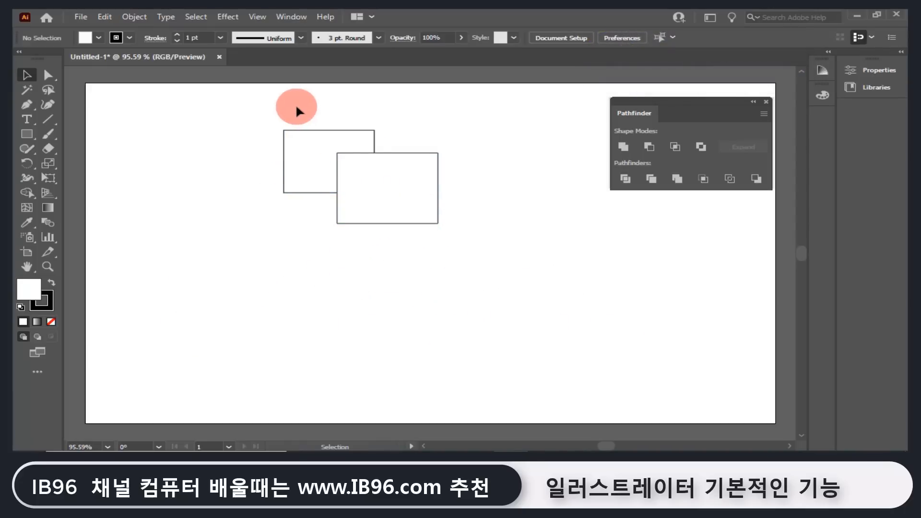
Give both overlapping rectangles a red fill and deselect them.
{"action": "left_click_drag", "start_coordinate": [297, 111], "coordinate": [344, 200]}
{"action": "left_click", "coordinate": [35, 302]}
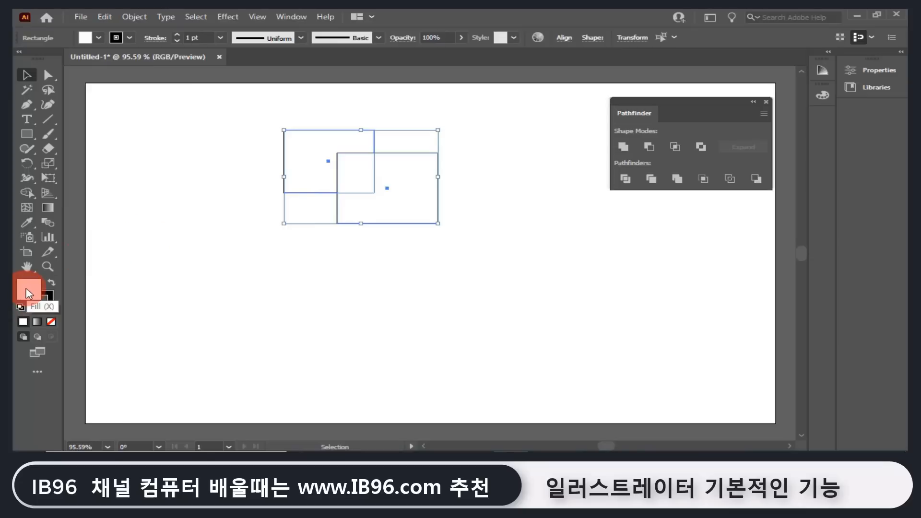
{"action": "double_click", "coordinate": [28, 292]}
{"action": "left_click", "coordinate": [531, 160]}
{"action": "left_click", "coordinate": [696, 138]}
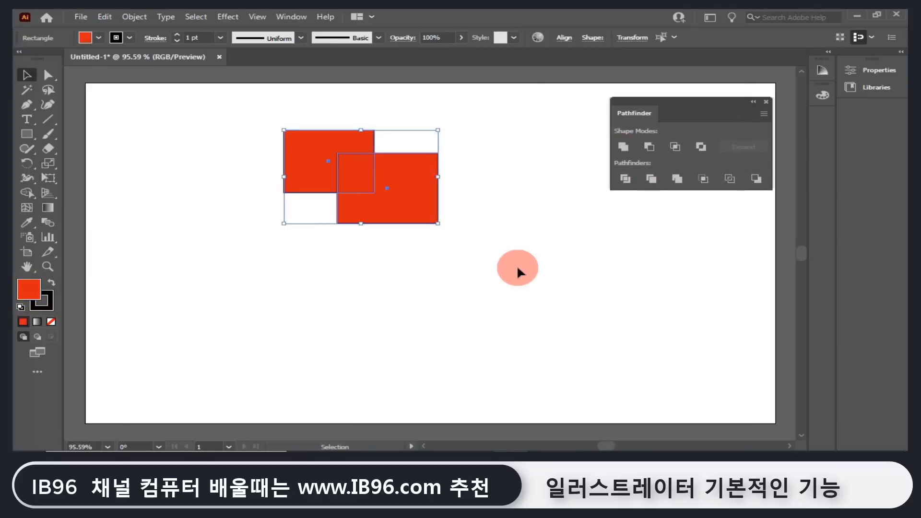
{"action": "left_click", "coordinate": [504, 271]}
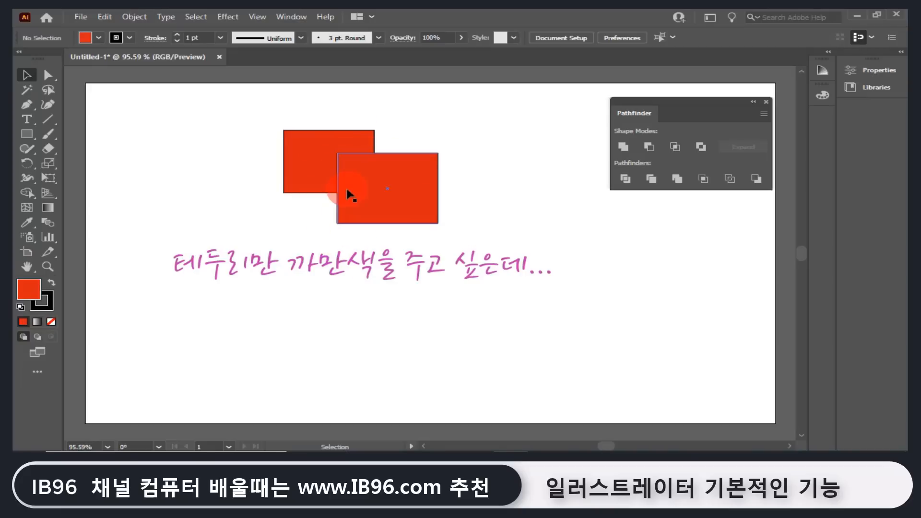
Remove the stroke from the front red rectangle and deselect it.
{"action": "left_click", "coordinate": [343, 203]}
{"action": "left_click", "coordinate": [50, 310]}
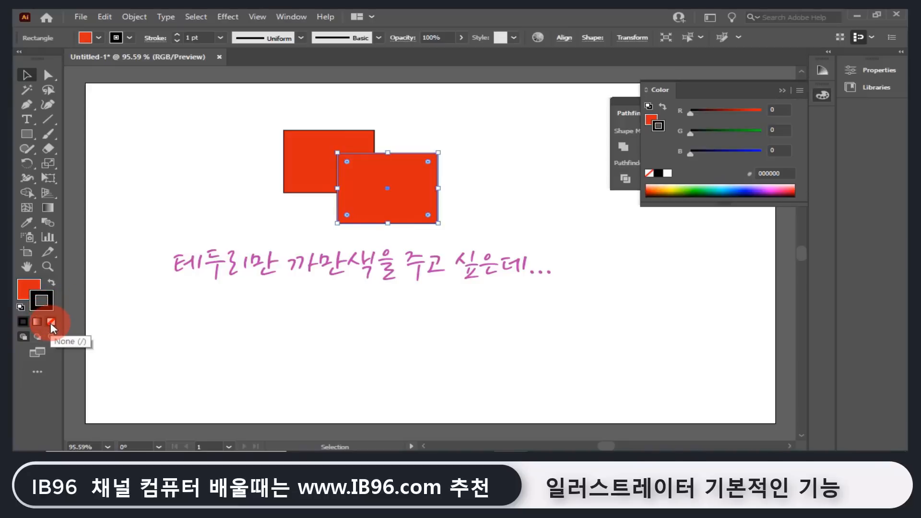
{"action": "left_click", "coordinate": [50, 322]}
{"action": "left_click", "coordinate": [280, 285]}
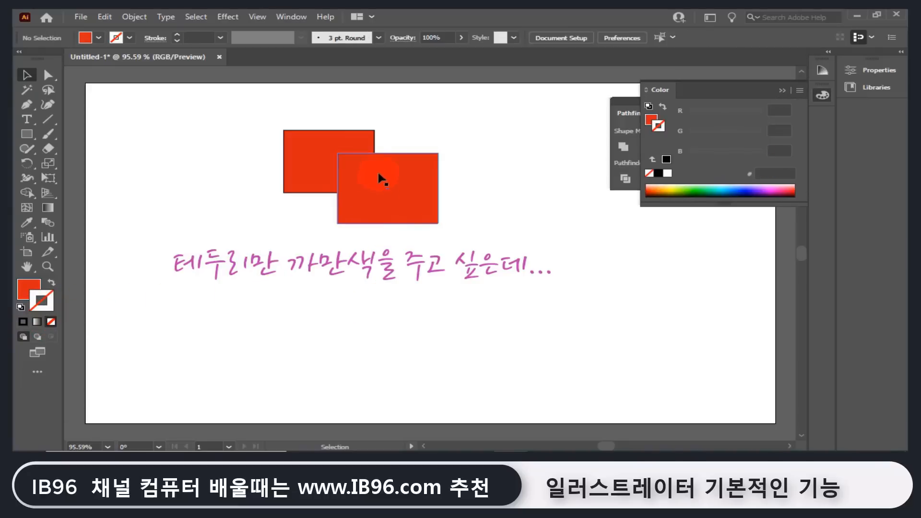
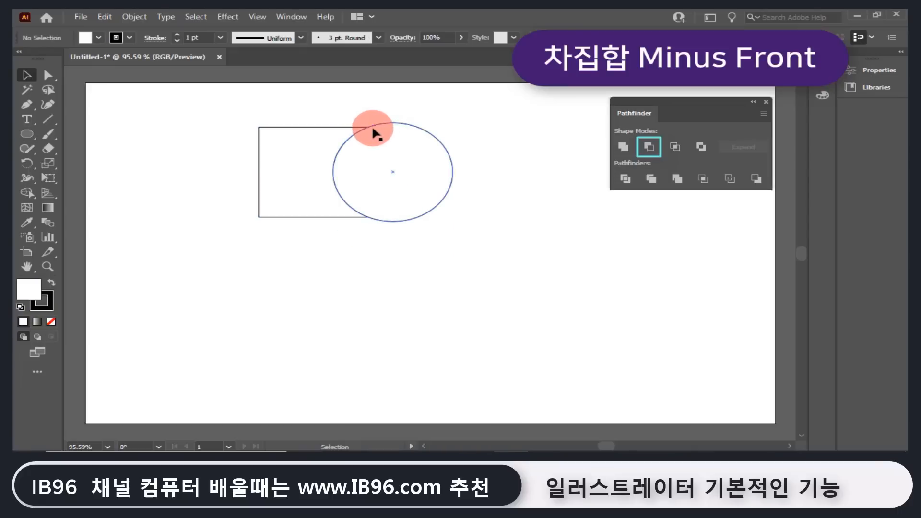
Move the ellipse away from the rectangle and back so that it overlaps the rectangle's right side.
{"action": "left_click", "coordinate": [308, 130]}
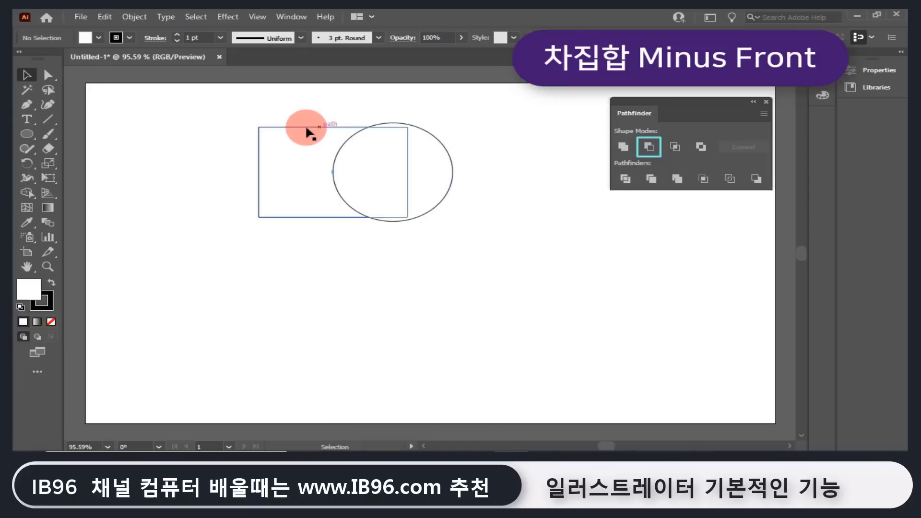
{"action": "left_click", "coordinate": [371, 124]}
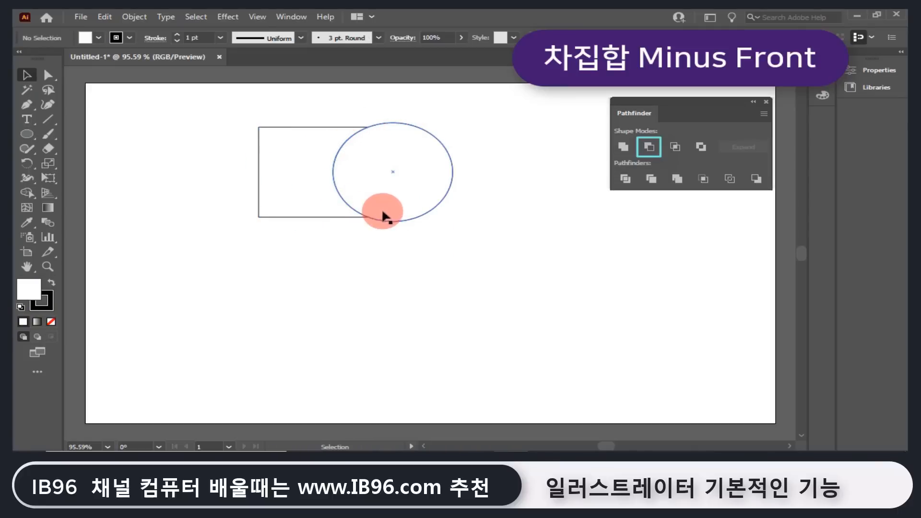
{"action": "left_click", "coordinate": [390, 232]}
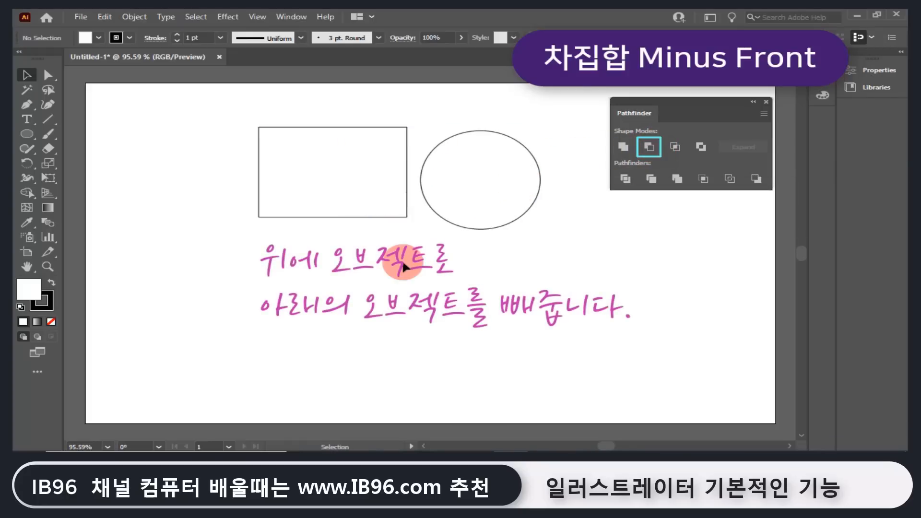
{"action": "left_click", "coordinate": [350, 193]}
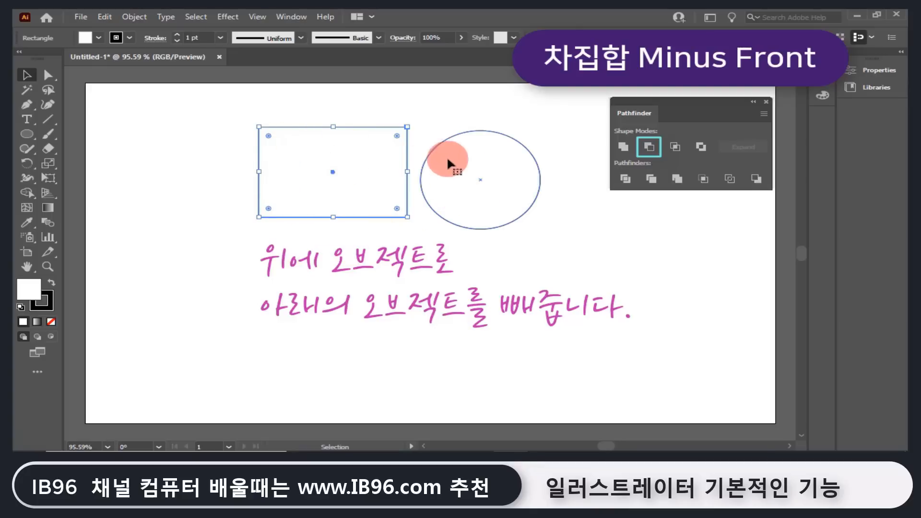
{"action": "left_click_drag", "start_coordinate": [515, 183], "coordinate": [442, 182]}
Select the rectangle and ellipse, subtract the ellipse from the rectangle with Minus Front, and deselect the result.
{"action": "left_click_drag", "start_coordinate": [579, 259], "coordinate": [343, 140]}
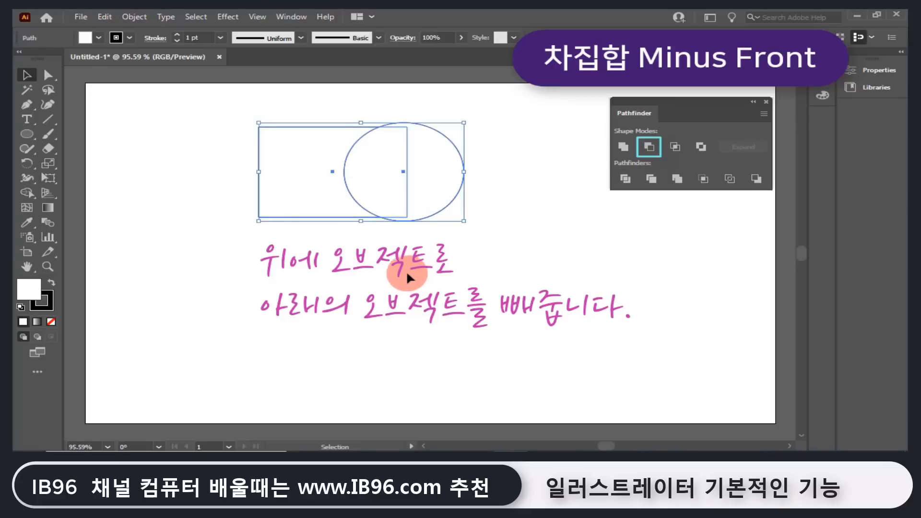
{"action": "left_click", "coordinate": [647, 150]}
{"action": "left_click", "coordinate": [461, 190]}
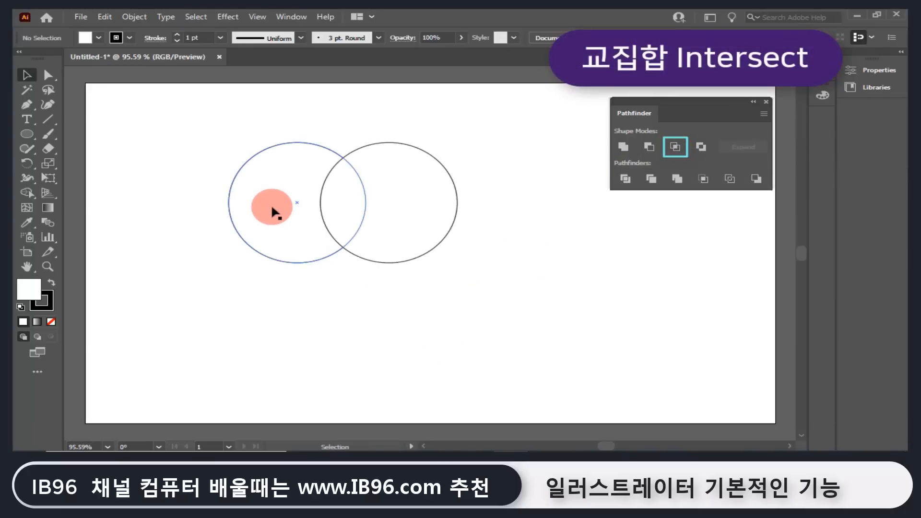
Try Intersect on the two overlapping circles, undo it, and deselect the circles.
{"action": "left_click", "coordinate": [272, 207]}
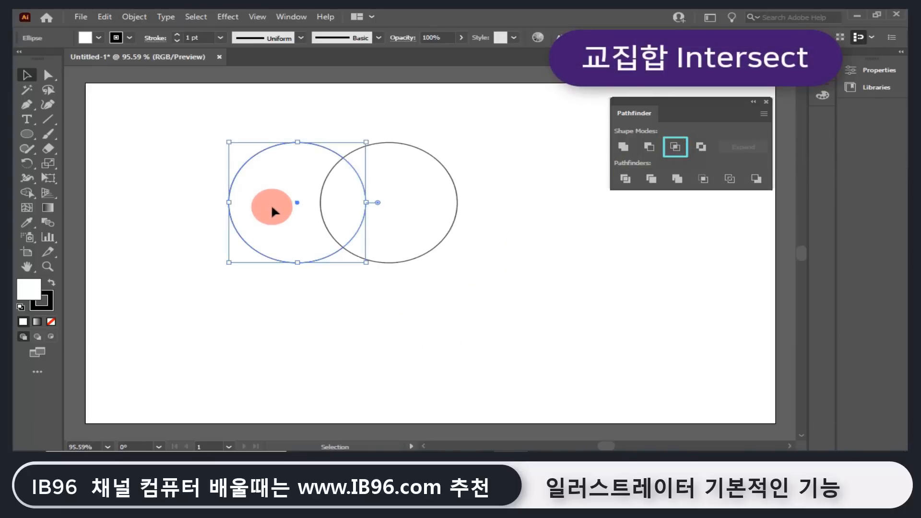
{"action": "left_click", "coordinate": [405, 226]}
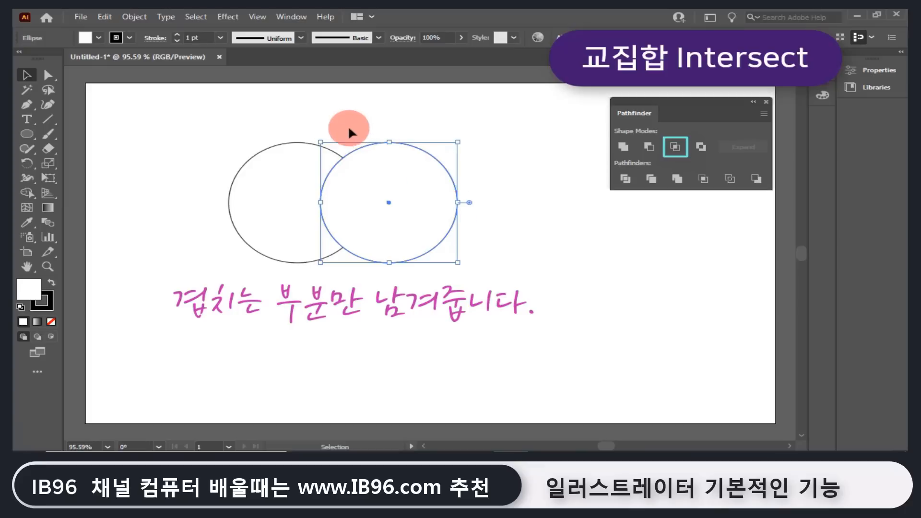
{"action": "left_click", "coordinate": [271, 174], "text": "shift"}
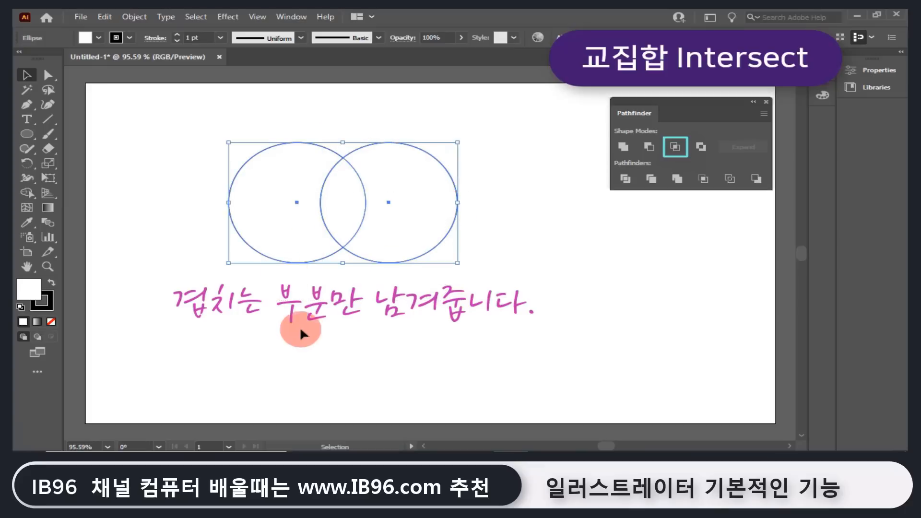
{"action": "left_click", "coordinate": [674, 153]}
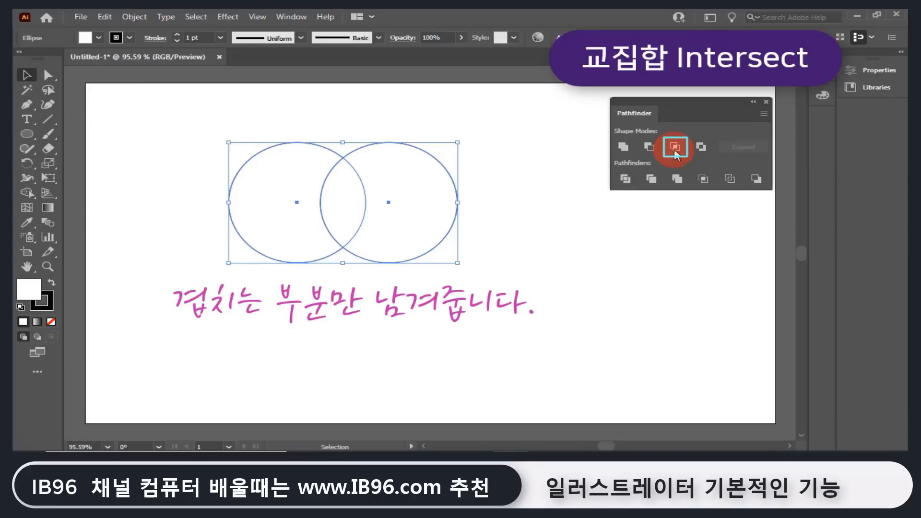
{"action": "left_click", "coordinate": [675, 151]}
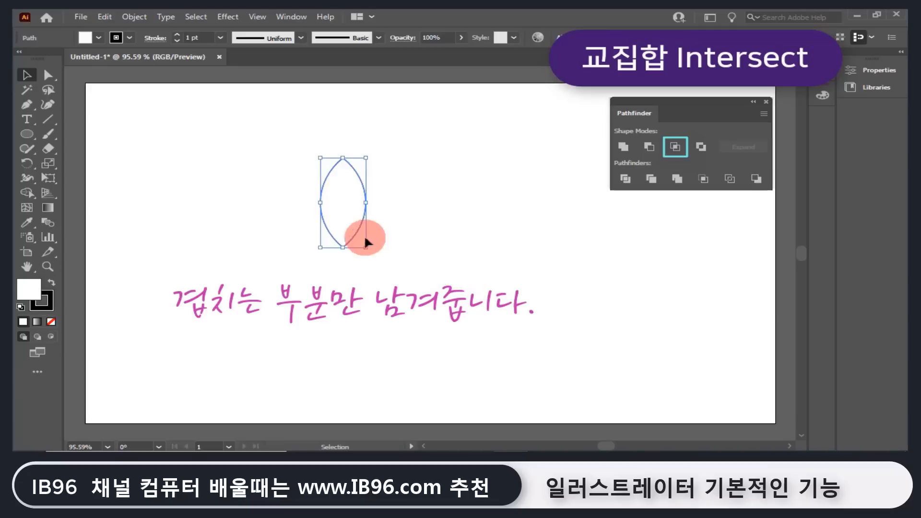
{"action": "key", "text": "ctrl+z"}
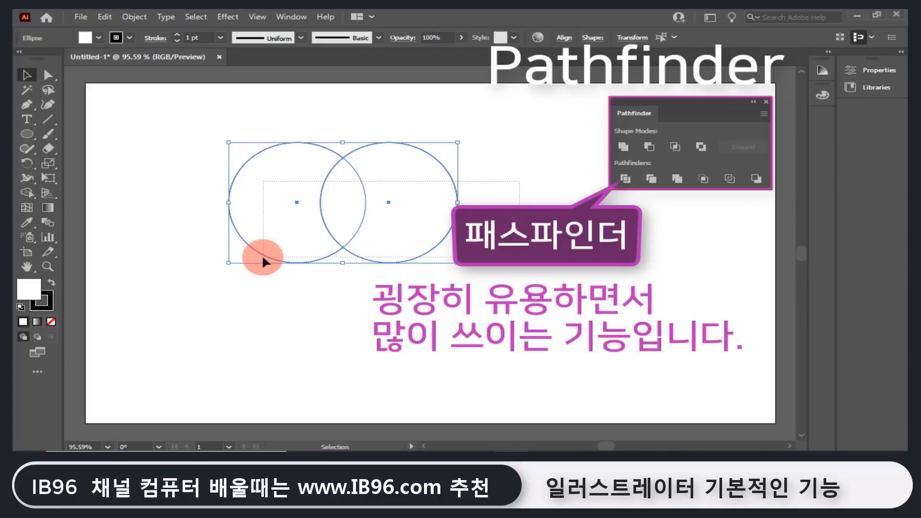
{"action": "left_click", "coordinate": [387, 375]}
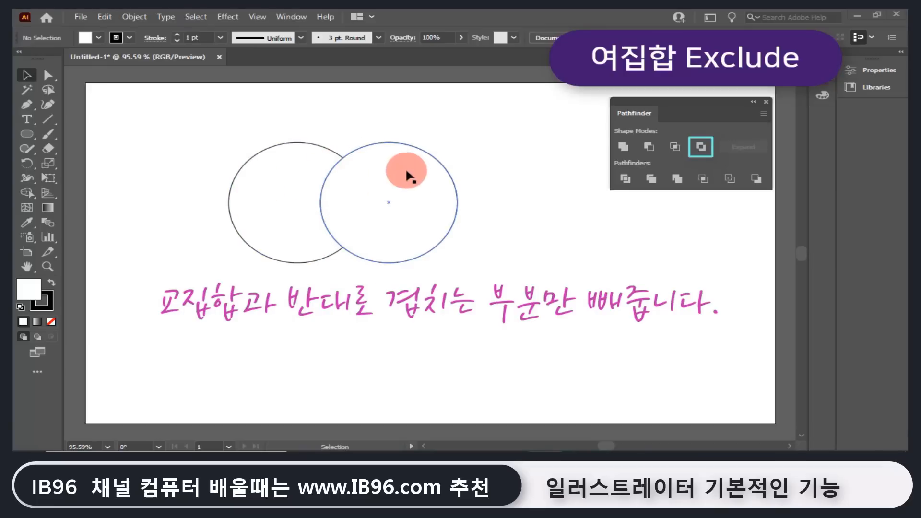
Select both overlapping circles, cut out their shared area with Exclude, and deselect the result.
{"action": "left_click_drag", "start_coordinate": [311, 110], "coordinate": [428, 210]}
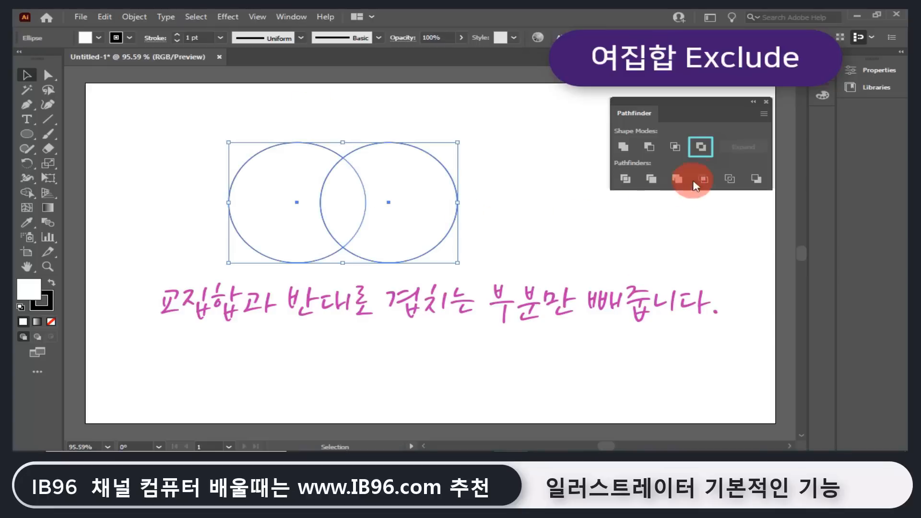
{"action": "left_click", "coordinate": [701, 147]}
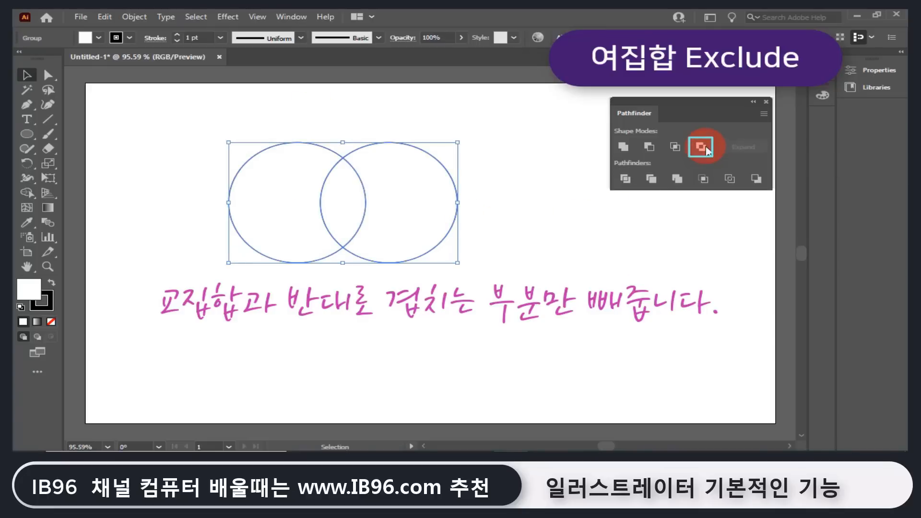
{"action": "left_click", "coordinate": [533, 376]}
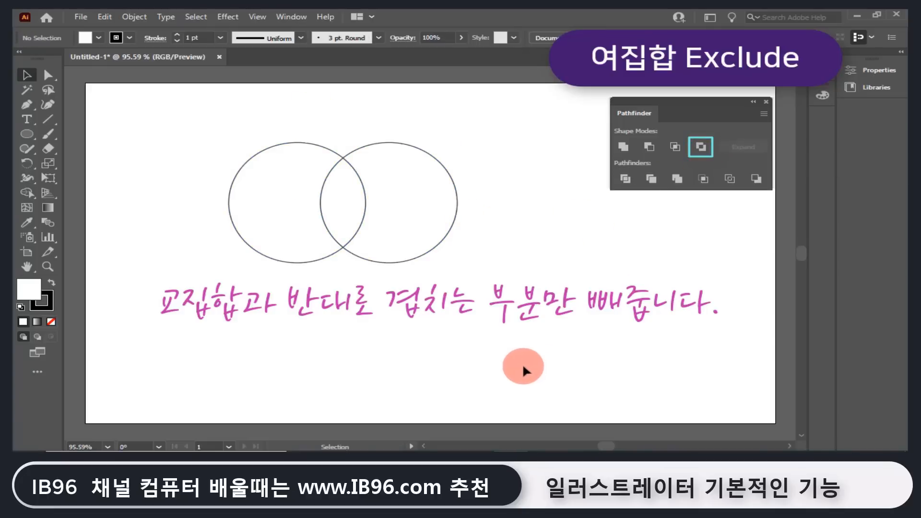
Fill the group of excluded circles with blue #1172C9.
{"action": "left_click_drag", "start_coordinate": [522, 362], "coordinate": [313, 256]}
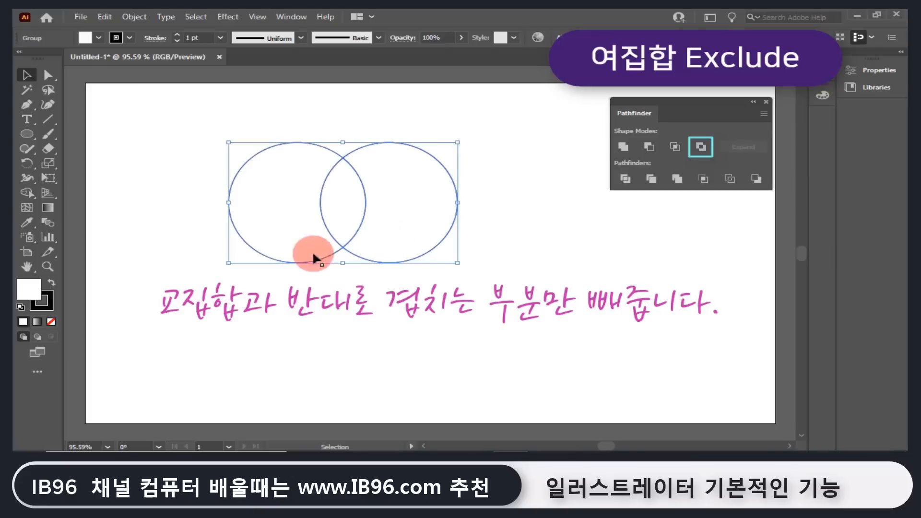
{"action": "double_click", "coordinate": [29, 290]}
{"action": "left_click", "coordinate": [572, 198]}
{"action": "left_click", "coordinate": [536, 165]}
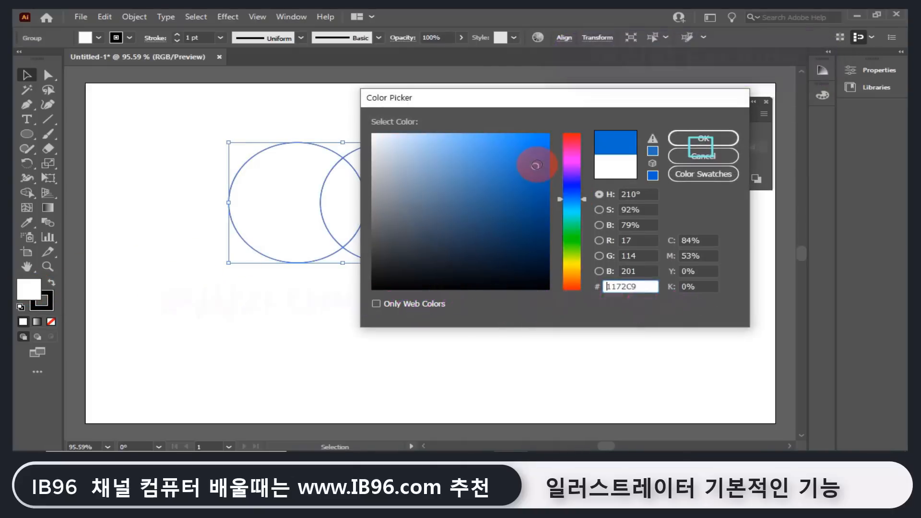
{"action": "left_click", "coordinate": [703, 139]}
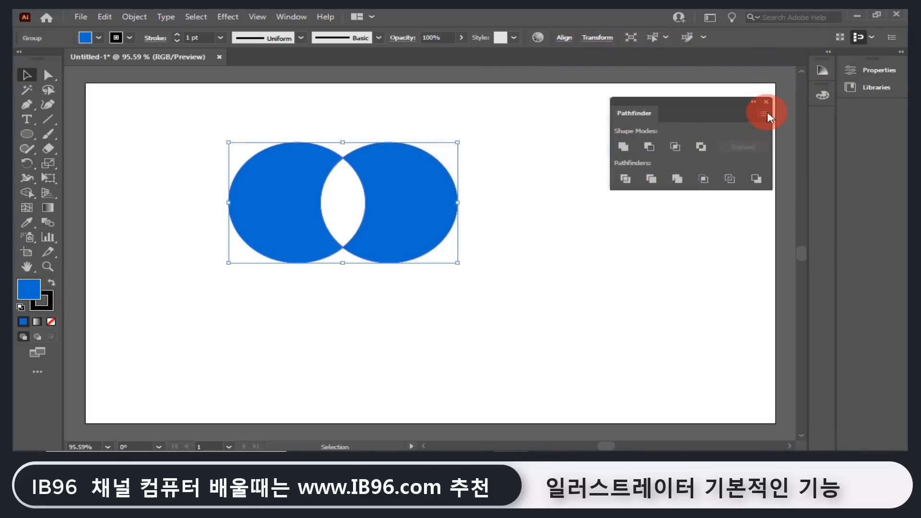
Draw a wide rectangle across the lower half of the blue circles and fill it with red #C6123D.
{"action": "left_click", "coordinate": [754, 103]}
{"action": "left_click", "coordinate": [504, 221]}
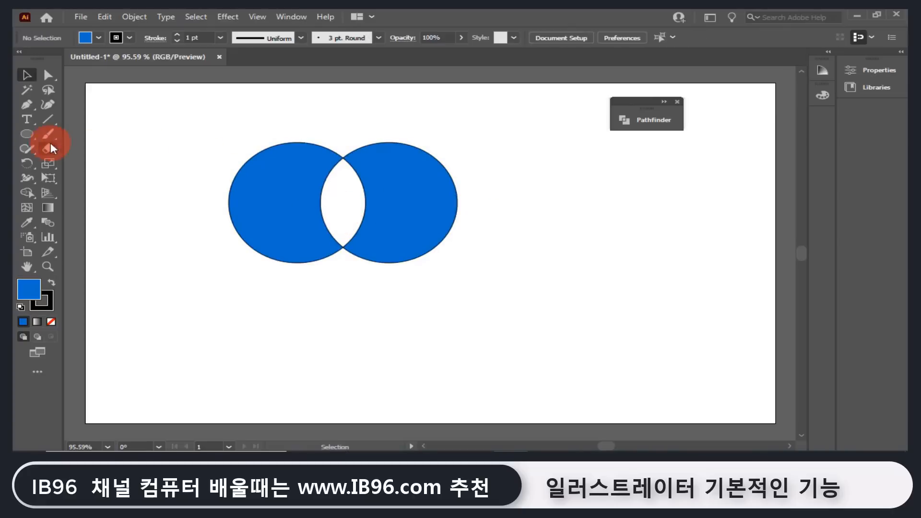
{"action": "left_click_drag", "start_coordinate": [22, 134], "coordinate": [71, 135]}
{"action": "mouse_move", "coordinate": [177, 199]}
{"action": "left_mouse_down"}
{"action": "mouse_move", "coordinate": [353, 269]}
{"action": "mouse_move", "coordinate": [514, 301]}
{"action": "left_mouse_up"}
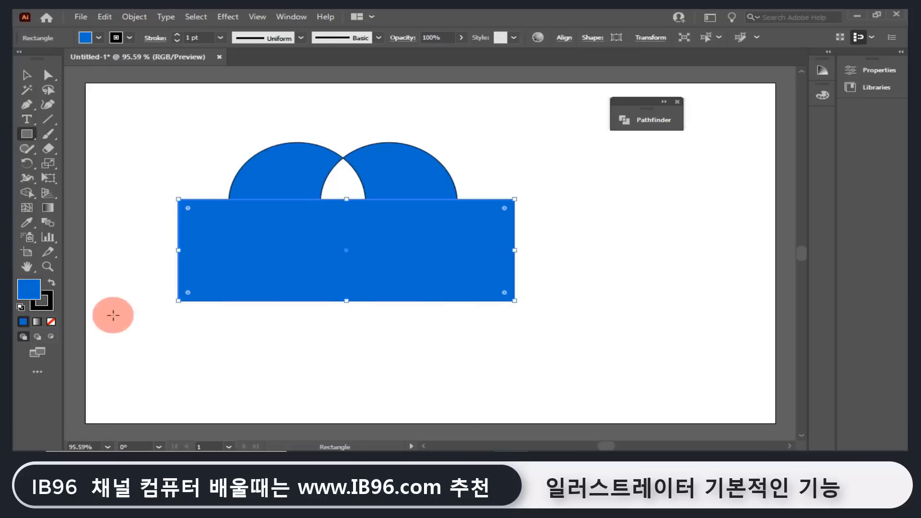
{"action": "double_click", "coordinate": [27, 293]}
{"action": "left_click", "coordinate": [572, 140]}
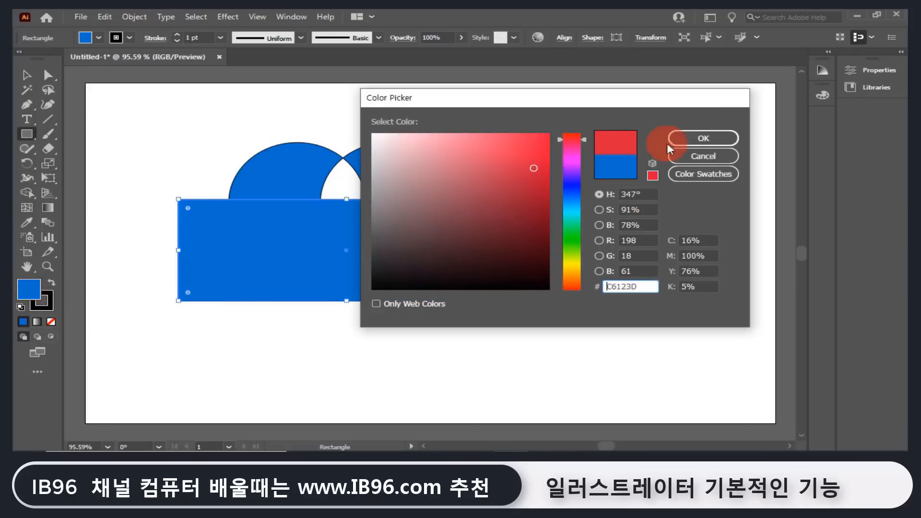
{"action": "left_click", "coordinate": [669, 146]}
{"action": "left_click", "coordinate": [27, 75]}
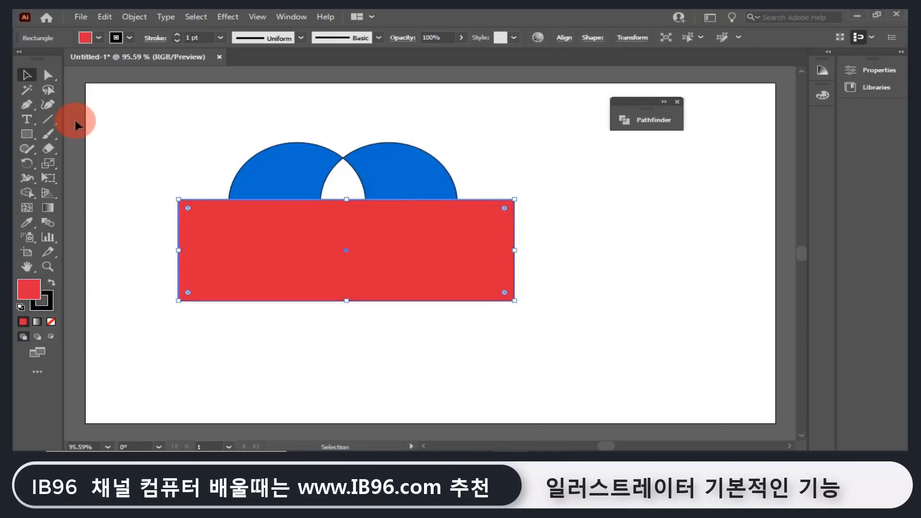
Send the red rectangle to the back, behind the blue circles, and deselect it.
{"action": "left_click", "coordinate": [283, 230]}
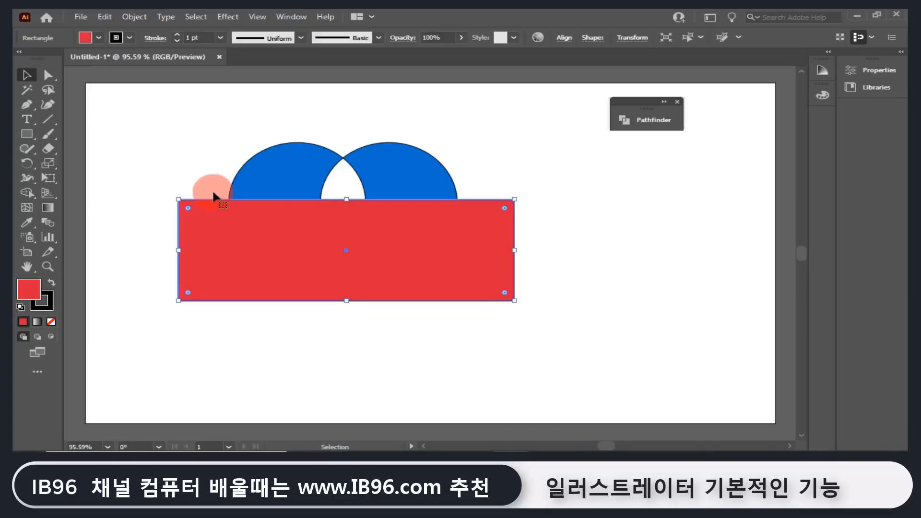
{"action": "left_click", "coordinate": [355, 158], "text": "shift"}
{"action": "left_click", "coordinate": [364, 247]}
{"action": "left_click", "coordinate": [298, 250]}
{"action": "left_click", "coordinate": [379, 167], "text": "shift"}
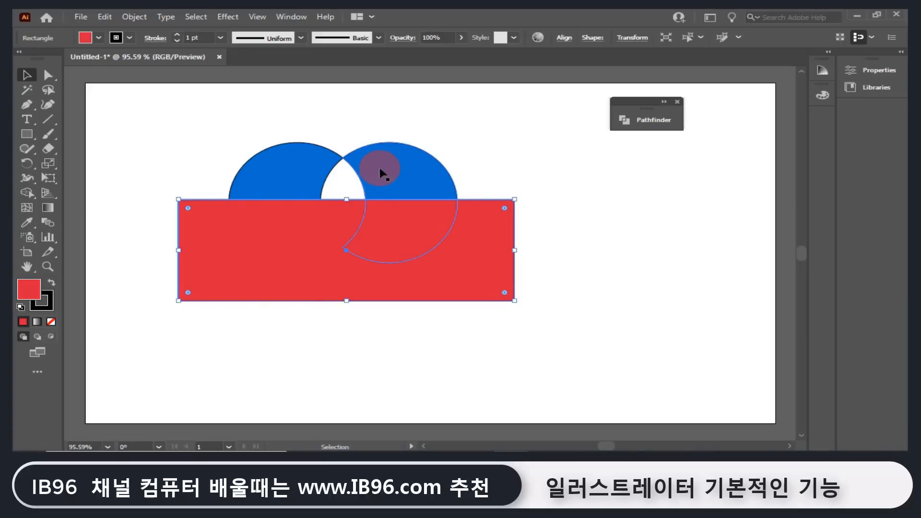
{"action": "left_click", "coordinate": [346, 239]}
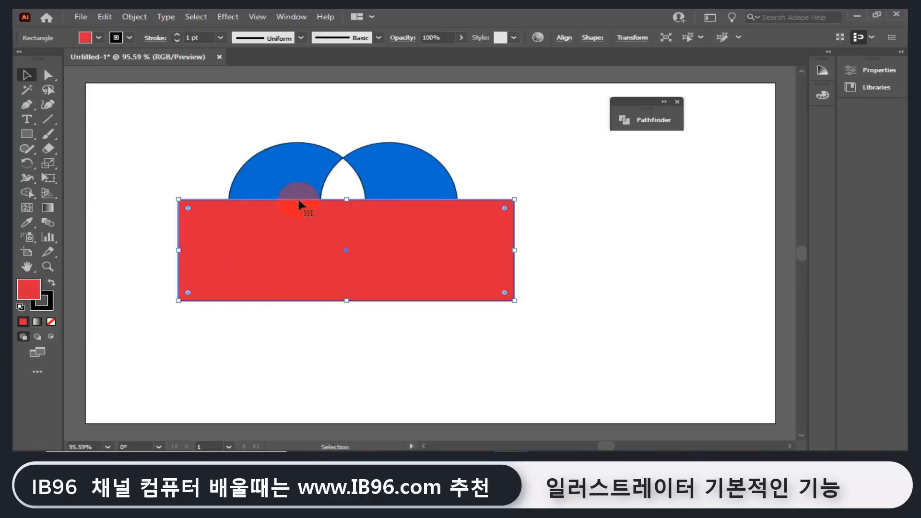
{"action": "left_click", "coordinate": [129, 16]}
{"action": "mouse_move", "coordinate": [190, 40]}
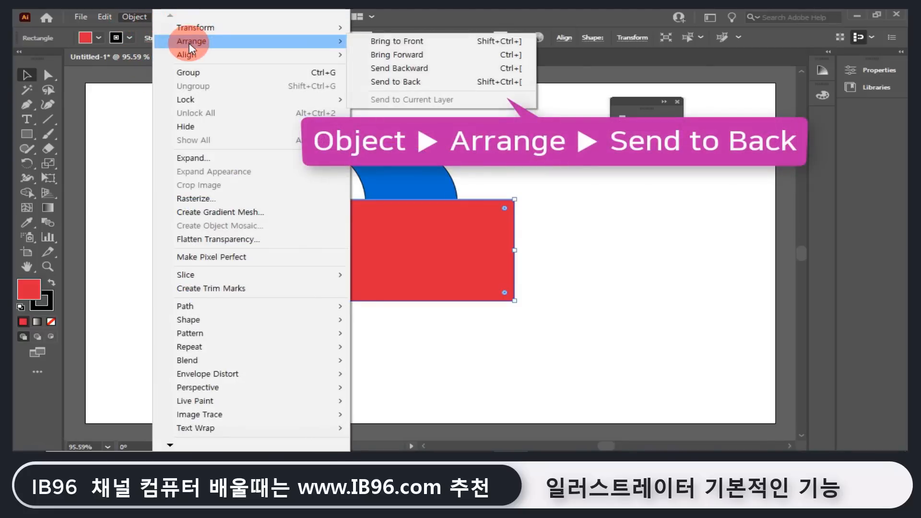
{"action": "left_click", "coordinate": [407, 85]}
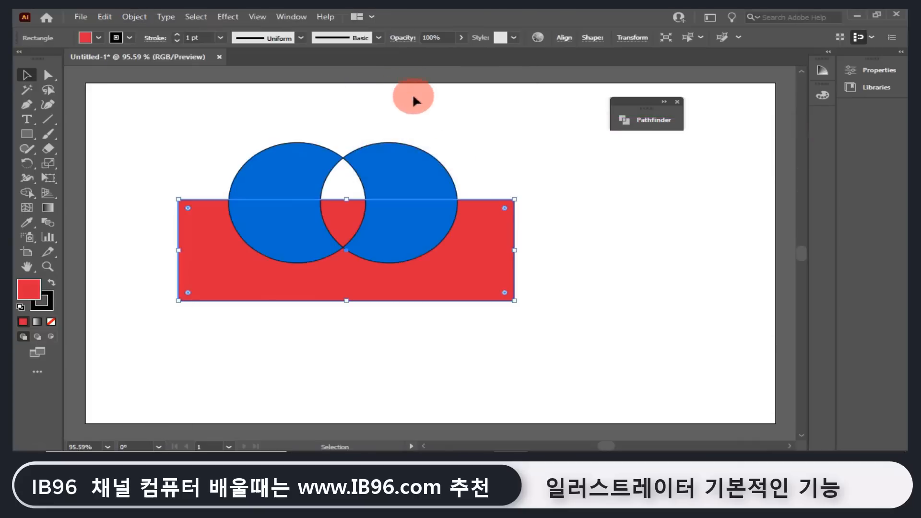
{"action": "left_click", "coordinate": [548, 196]}
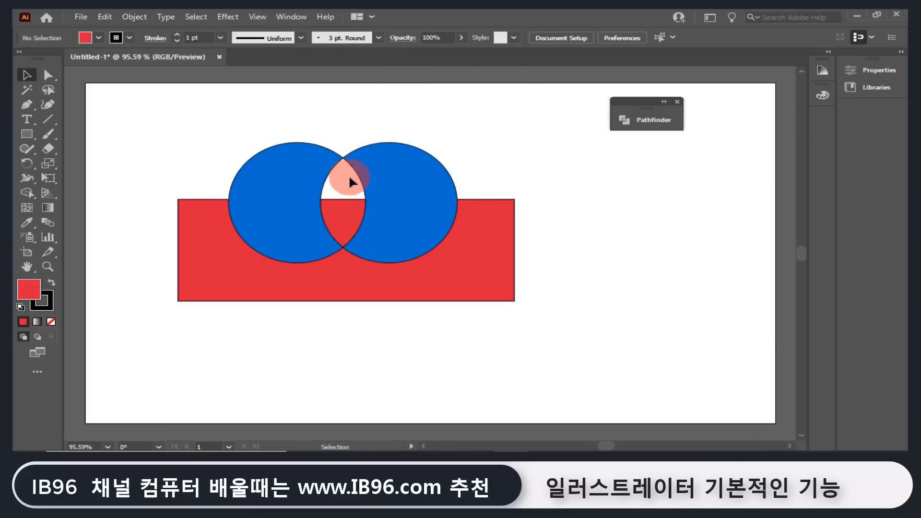
Reopen the Pathfinder options and delete the excluded blue circles, keeping the red rectangle.
{"action": "left_click", "coordinate": [645, 120]}
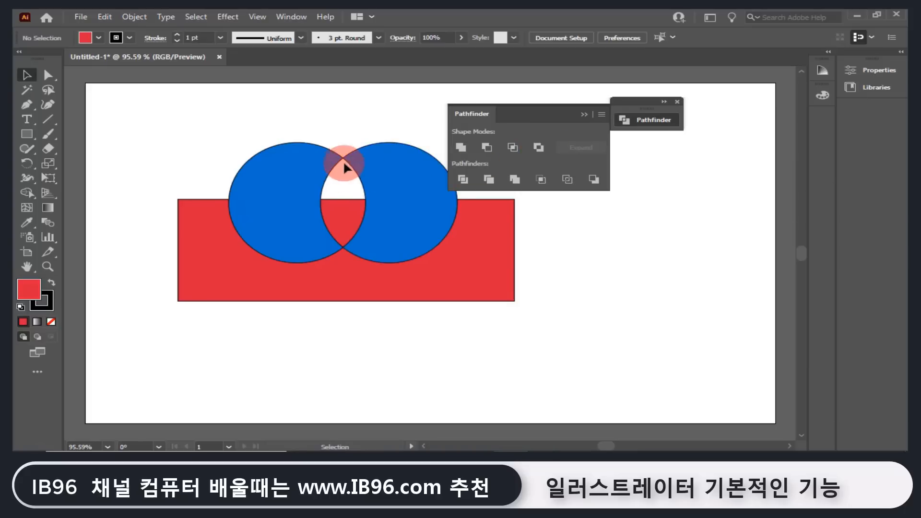
{"action": "left_click", "coordinate": [352, 202]}
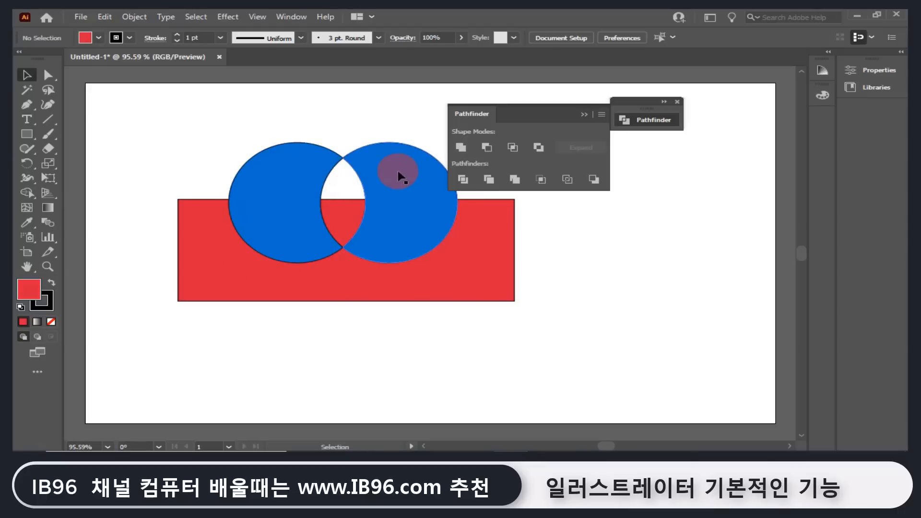
{"action": "left_click", "coordinate": [398, 170]}
{"action": "key", "text": "Delete"}
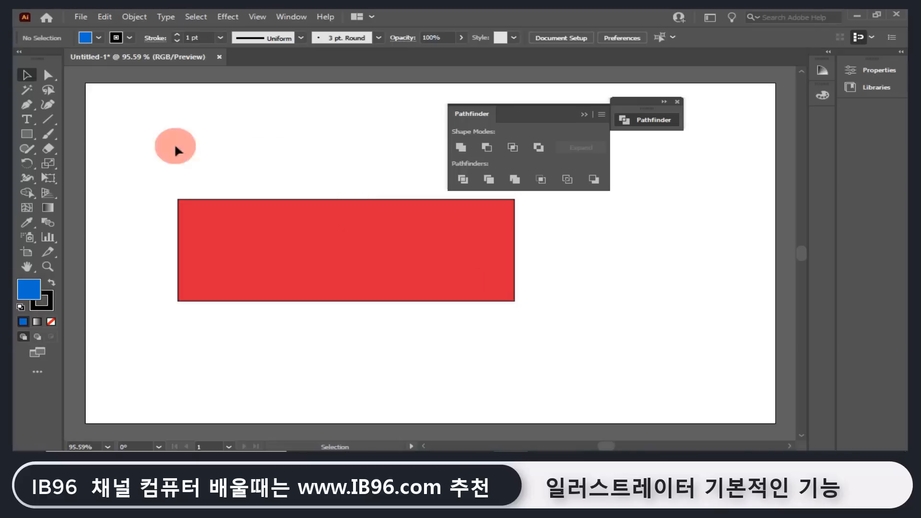
Draw a blue rectangle overlapping the upper part of the red one, and a smaller blue ellipse centred inside it.
{"action": "left_click", "coordinate": [41, 136]}
{"action": "left_click_drag", "start_coordinate": [216, 114], "coordinate": [392, 252]}
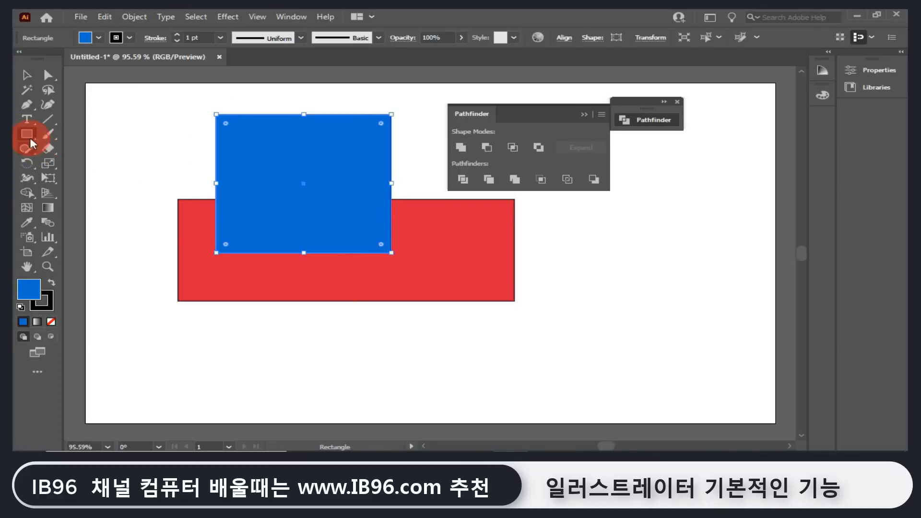
{"action": "left_click_drag", "start_coordinate": [30, 137], "coordinate": [89, 164]}
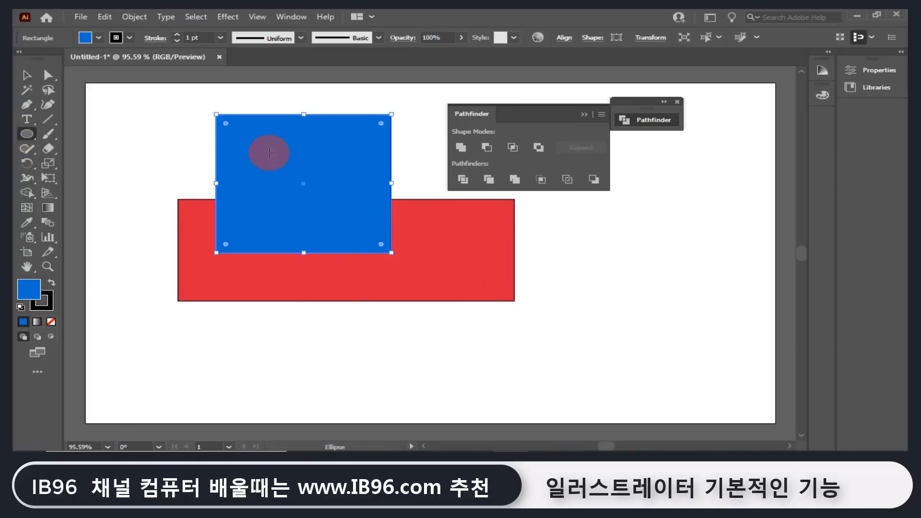
{"action": "left_click_drag", "start_coordinate": [263, 148], "coordinate": [346, 214]}
{"action": "left_click", "coordinate": [27, 75]}
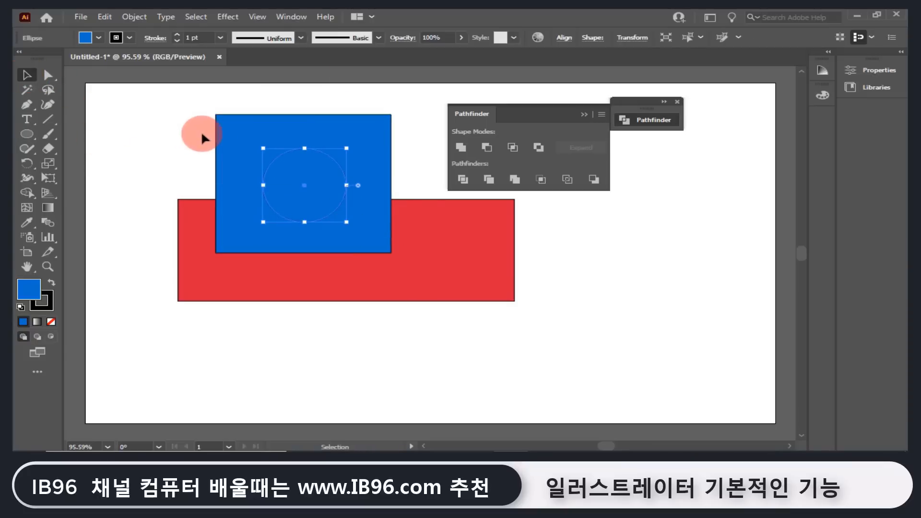
Cut the ellipse out of the blue rectangle with Exclude and shift the resulting shape slightly over the red rectangle.
{"action": "left_click", "coordinate": [193, 133]}
{"action": "left_click", "coordinate": [315, 167]}
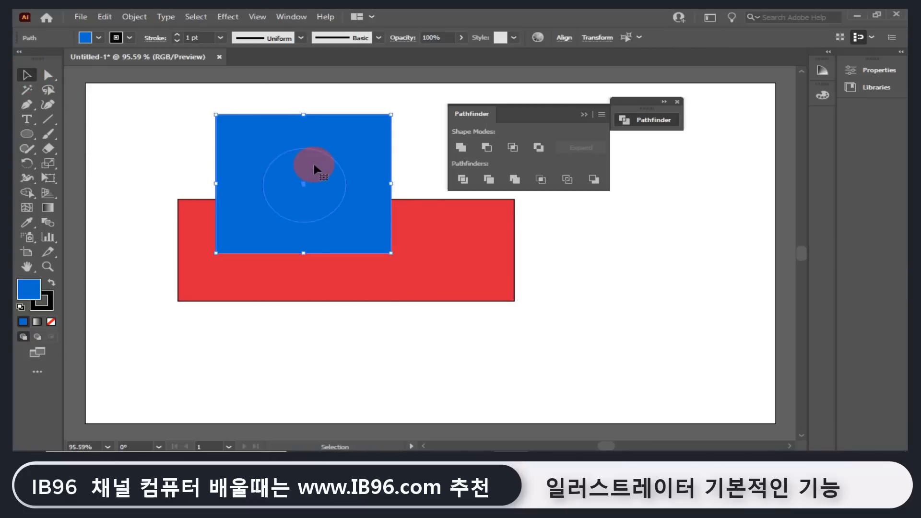
{"action": "left_click", "coordinate": [538, 148]}
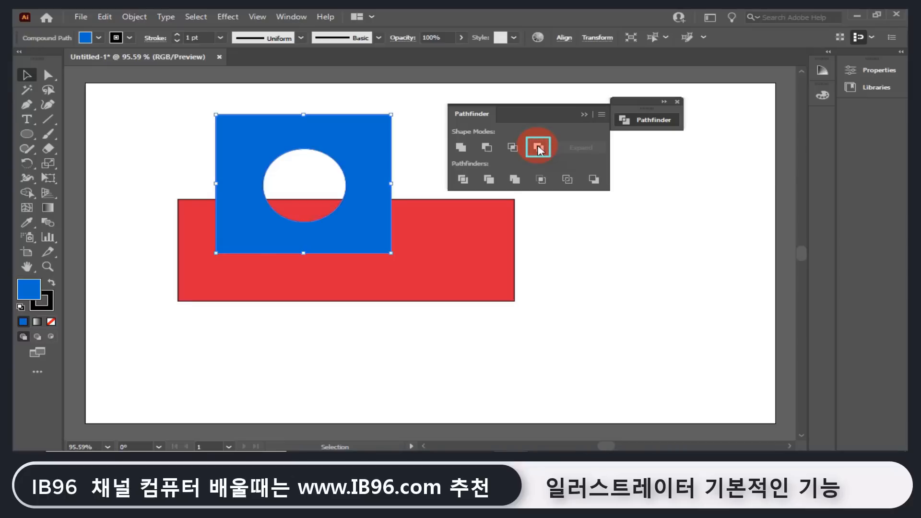
{"action": "left_click", "coordinate": [297, 174]}
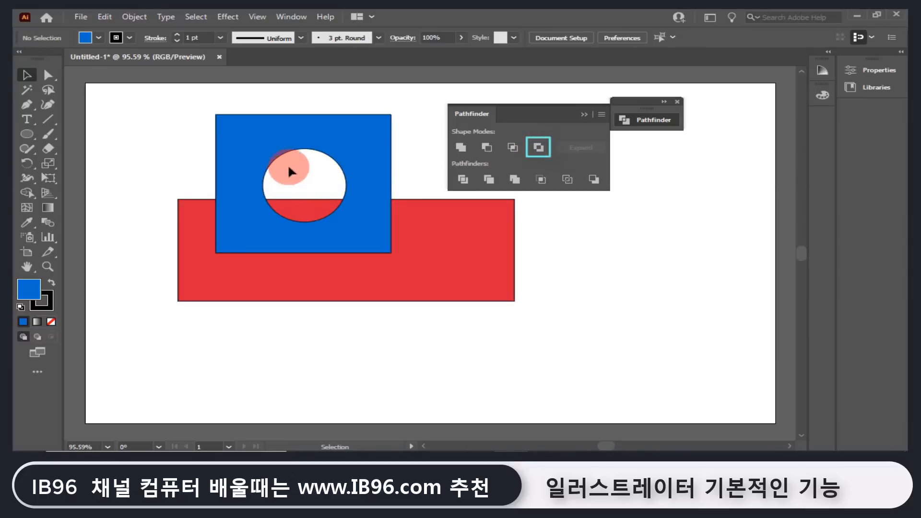
{"action": "left_click_drag", "start_coordinate": [345, 150], "coordinate": [377, 166]}
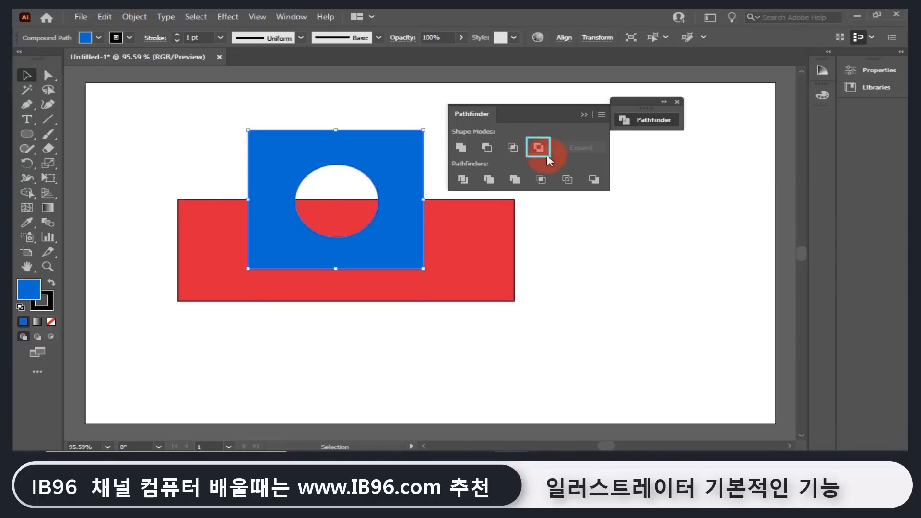
Clear all shapes from the artboard and draw a single blue ellipse.
{"action": "left_click", "coordinate": [539, 148]}
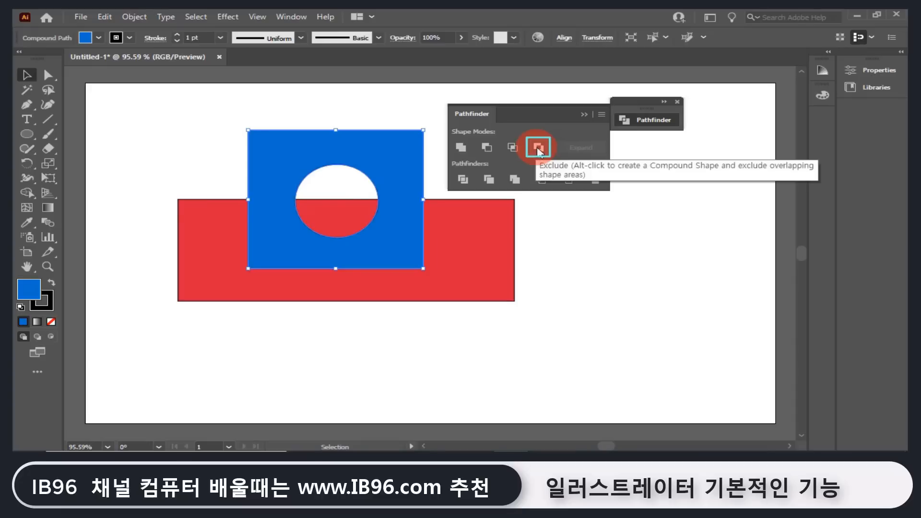
{"action": "left_click", "coordinate": [477, 149]}
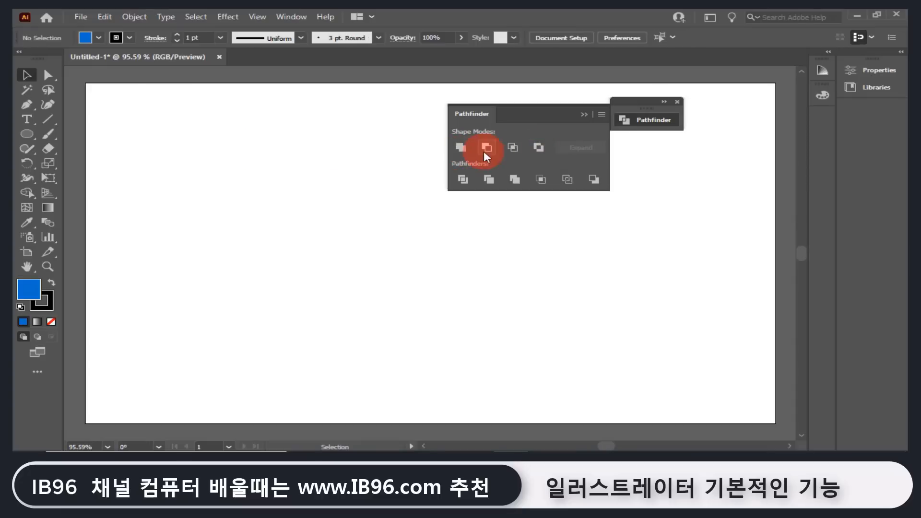
{"action": "key", "text": "ctrl+z"}
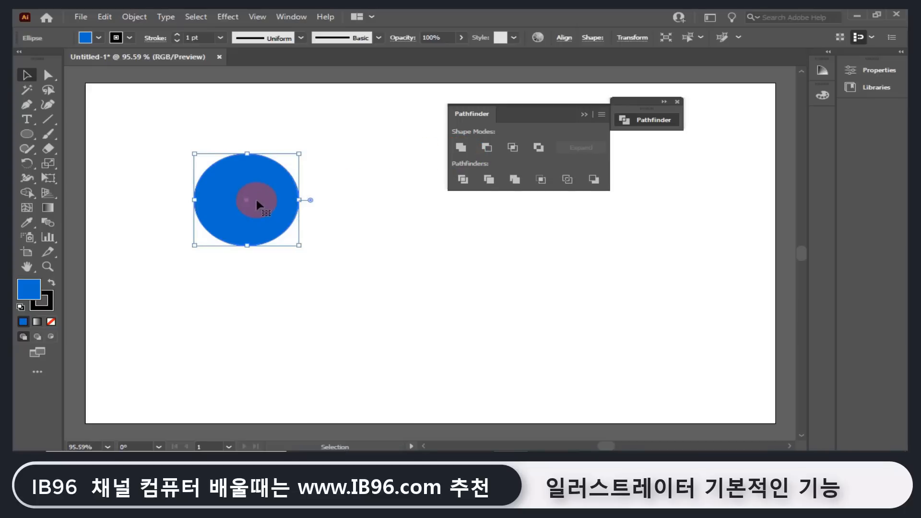
Duplicate the blue ellipse into three further copies so that all four overlap in a cloverleaf arrangement.
{"action": "left_click_drag", "start_coordinate": [257, 201], "coordinate": [264, 198]}
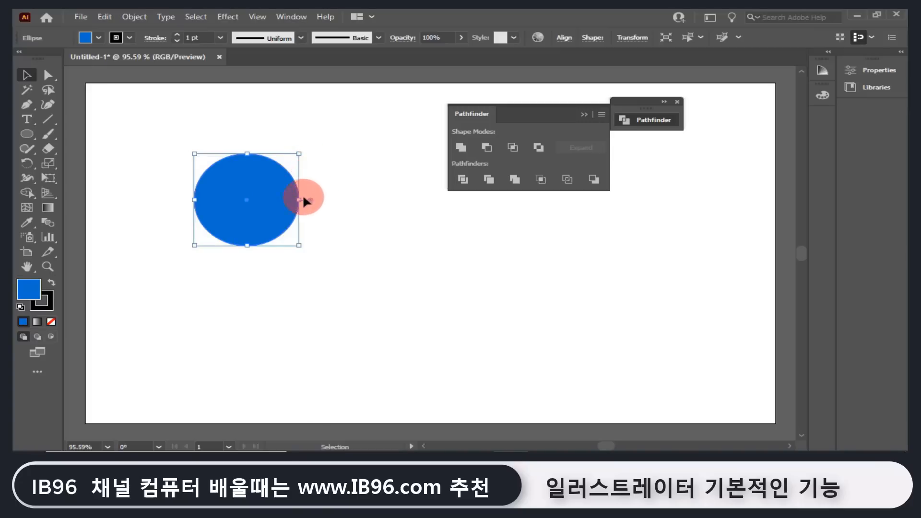
{"action": "key", "text": "alt"}
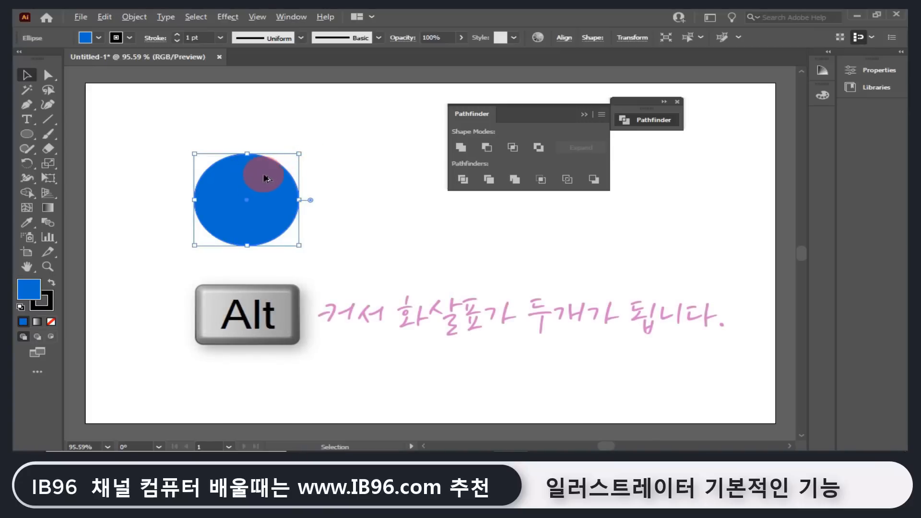
{"action": "left_click_drag", "start_coordinate": [262, 180], "coordinate": [307, 160]}
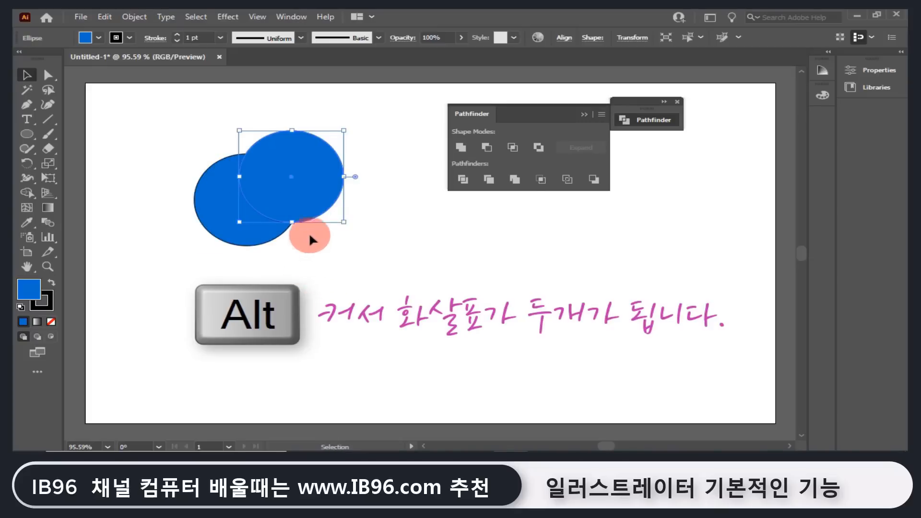
{"action": "left_click", "coordinate": [307, 194]}
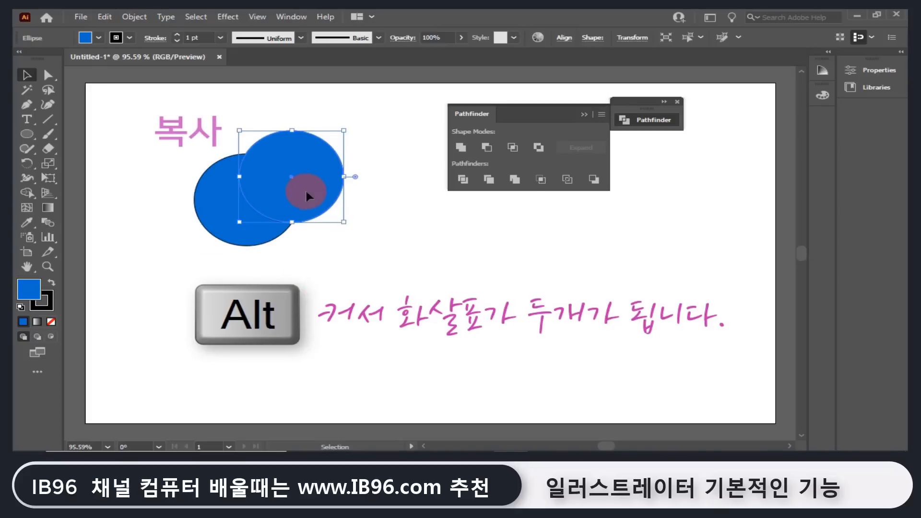
{"action": "left_click_drag", "start_coordinate": [307, 194], "coordinate": [224, 163]}
Try Unite on all four overlapping ellipses, undo it, and deselect them.
{"action": "left_click", "coordinate": [391, 341]}
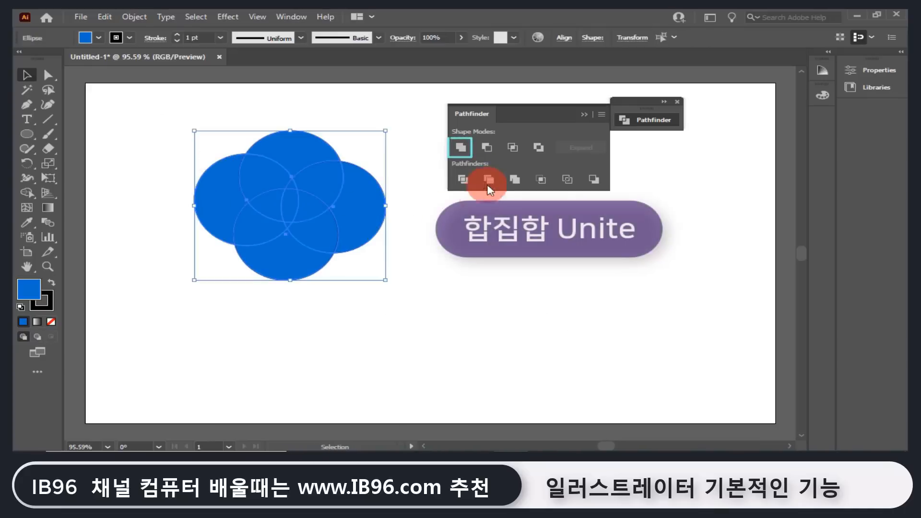
{"action": "left_click", "coordinate": [461, 148]}
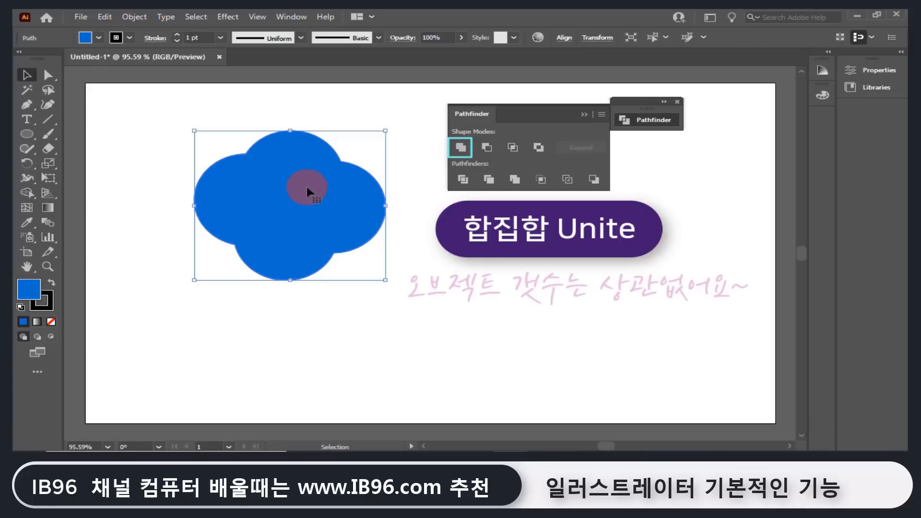
{"action": "key", "text": "ctrl+z"}
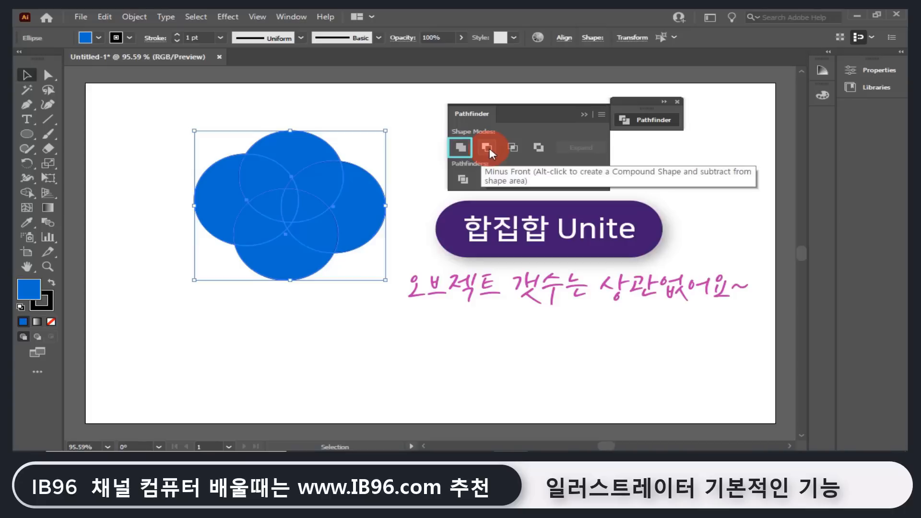
{"action": "left_click", "coordinate": [432, 241]}
Try Minus Front on the four selected ellipses, undo it, and clear the selection.
{"action": "left_click_drag", "start_coordinate": [409, 291], "coordinate": [227, 155]}
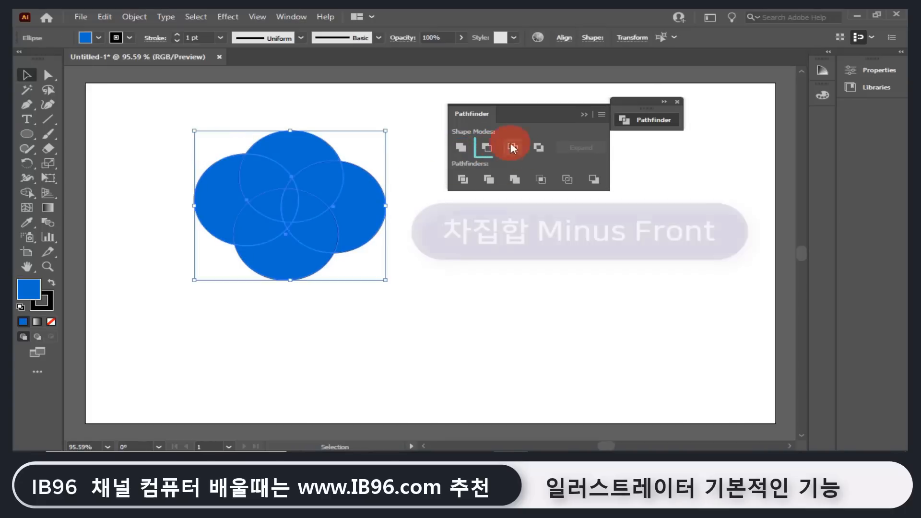
{"action": "left_click", "coordinate": [486, 148]}
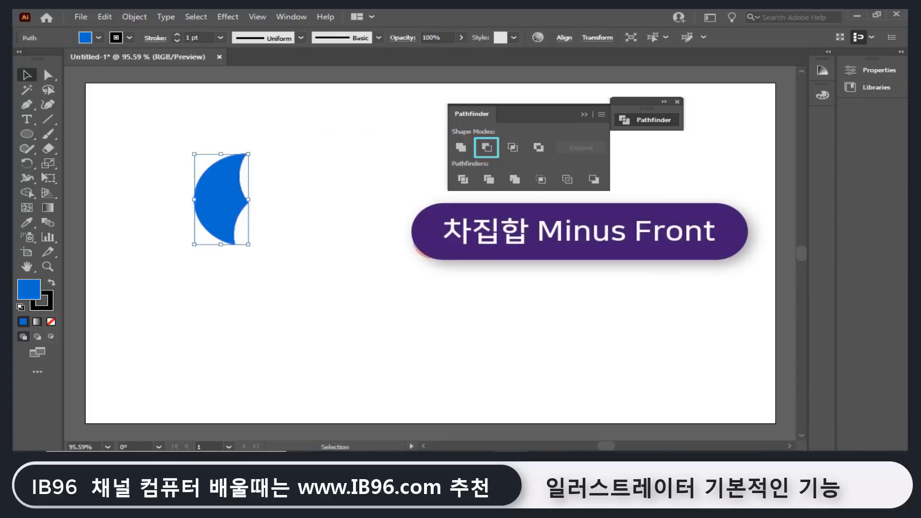
{"action": "key", "text": "ctrl+z"}
{"action": "key", "text": "v"}
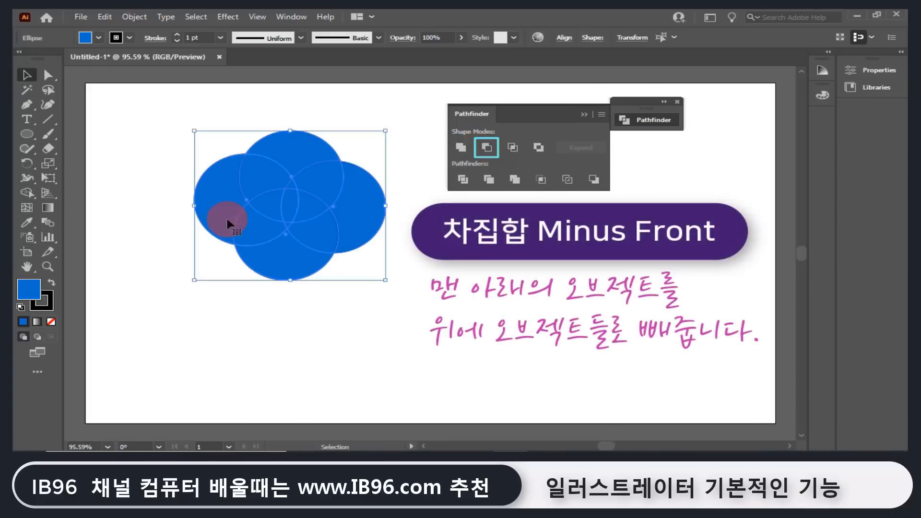
{"action": "left_click", "coordinate": [179, 149]}
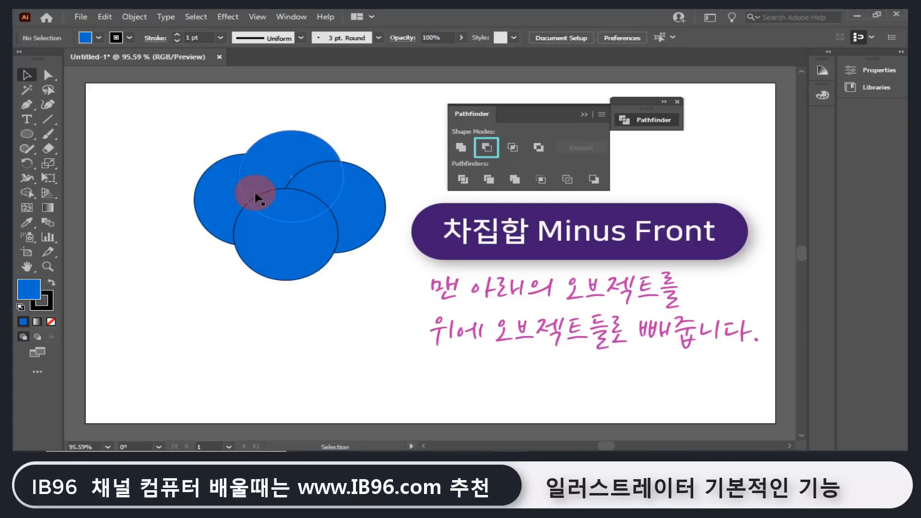
Select the overlapping ellipses one after another to check their stacking order, and clear the selection.
{"action": "left_click", "coordinate": [209, 183]}
{"action": "left_click", "coordinate": [307, 142]}
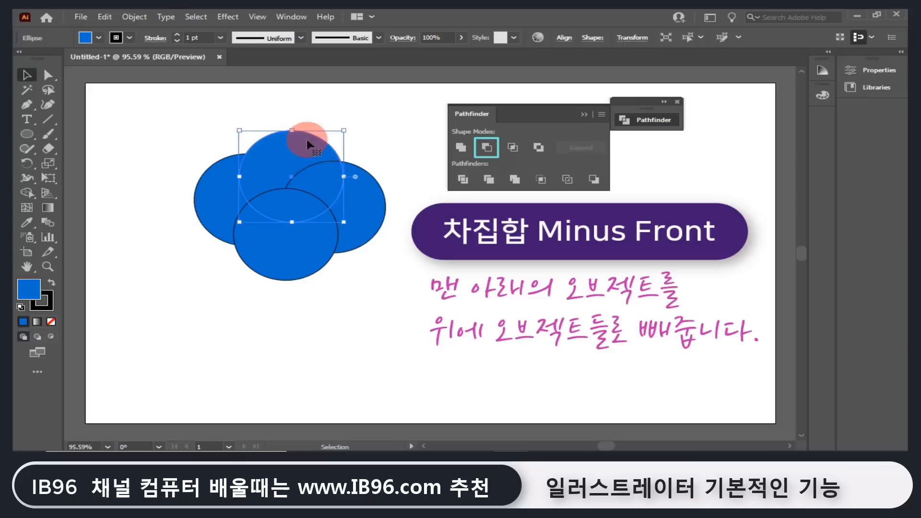
{"action": "left_click", "coordinate": [370, 200]}
{"action": "left_click", "coordinate": [263, 265]}
{"action": "left_click", "coordinate": [303, 321]}
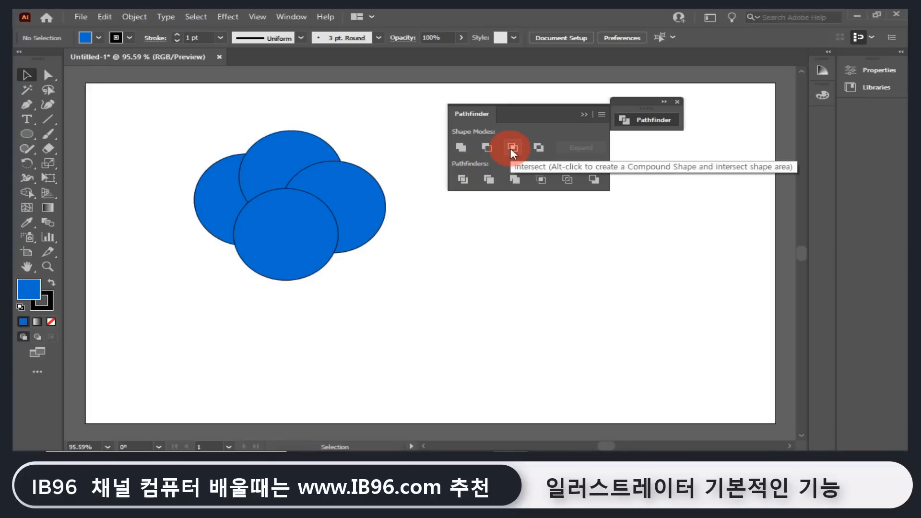
Try the Intersect shape mode on the four overlapping ellipses and undo it.
{"action": "left_click", "coordinate": [369, 218]}
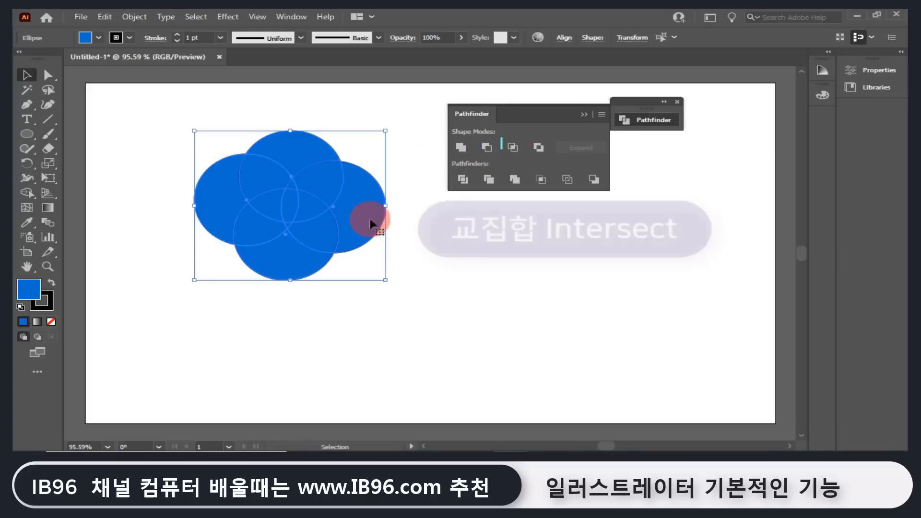
{"action": "left_click", "coordinate": [513, 148]}
{"action": "mouse_move", "coordinate": [294, 191]}
{"action": "left_mouse_down"}
{"action": "mouse_move", "coordinate": [294, 216]}
{"action": "mouse_move", "coordinate": [293, 191]}
{"action": "left_mouse_up"}
{"action": "key", "text": "ctrl+z"}
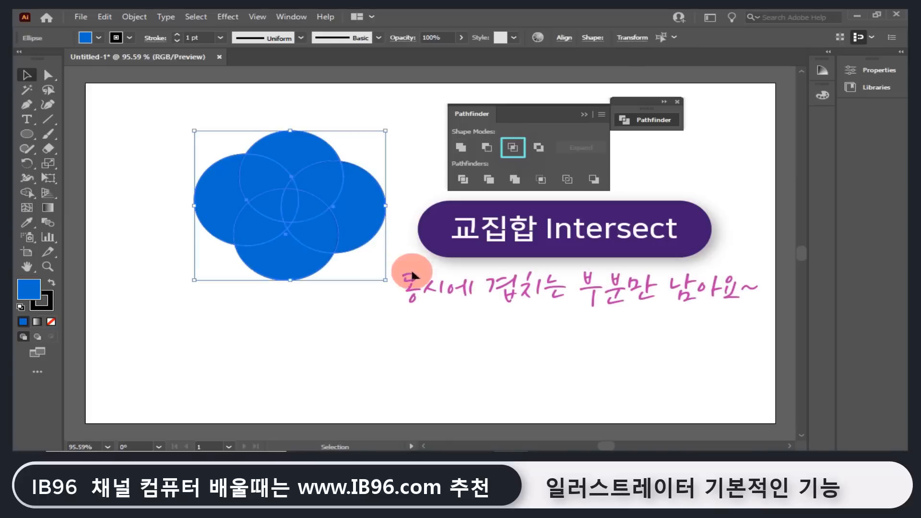
Apply the Exclude shape mode to the four overlapping ellipses and delete the resulting shape from the artboard.
{"action": "left_click_drag", "start_coordinate": [430, 298], "coordinate": [209, 164]}
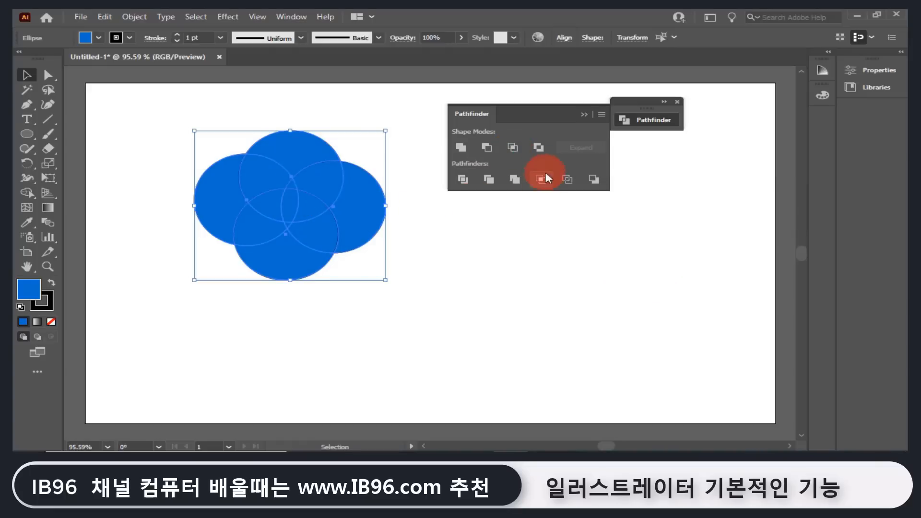
{"action": "left_click", "coordinate": [539, 148]}
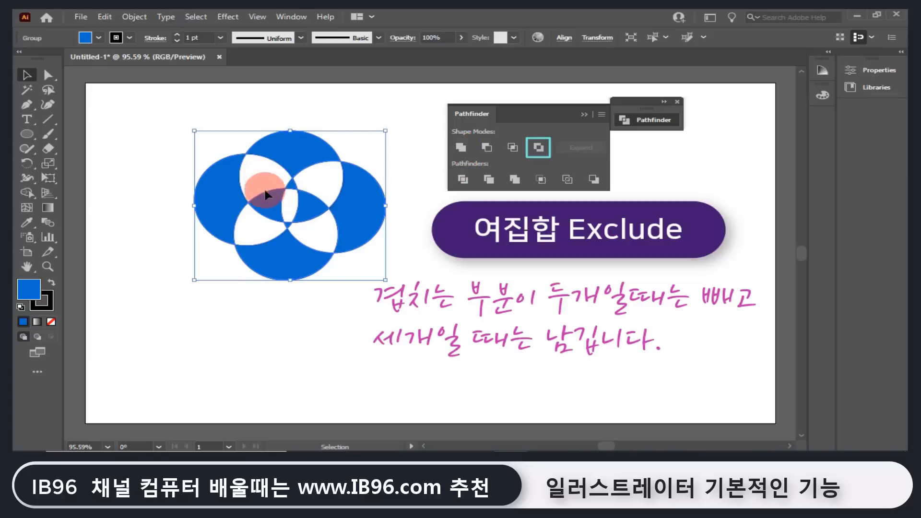
{"action": "left_click", "coordinate": [539, 152]}
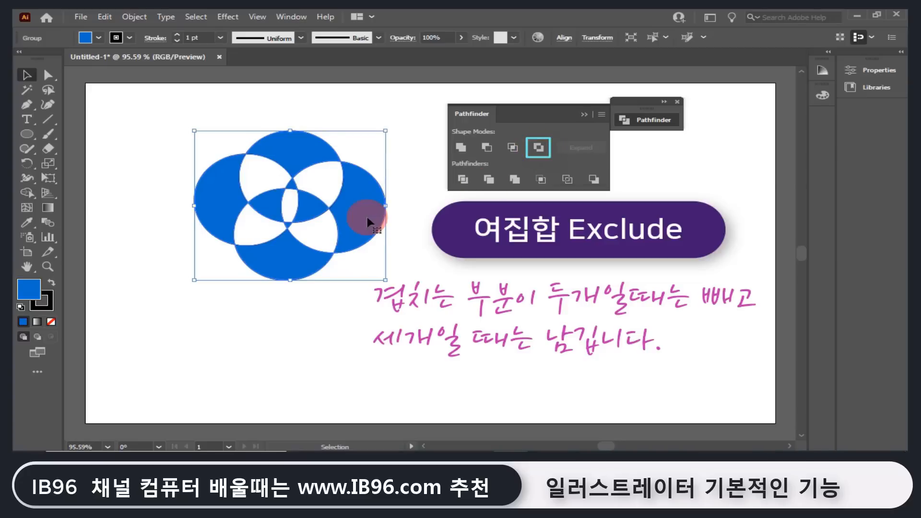
{"action": "left_click_drag", "start_coordinate": [409, 143], "coordinate": [250, 251]}
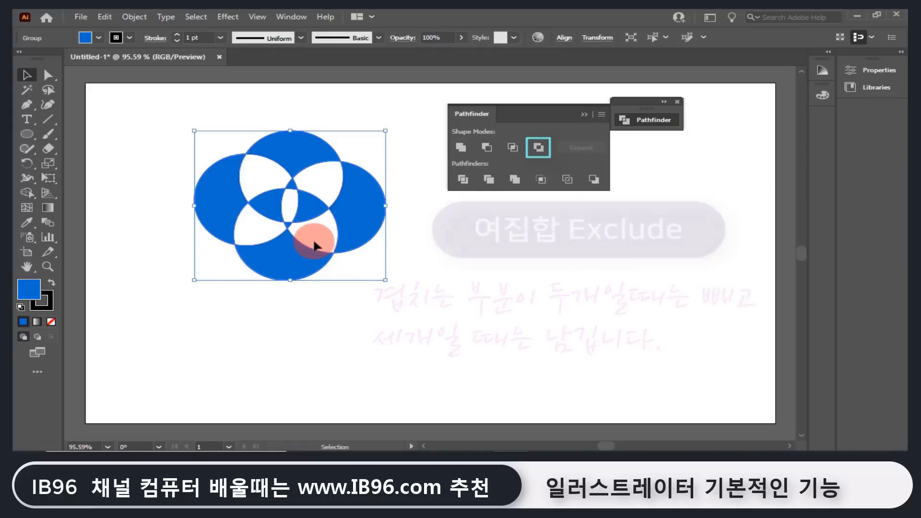
{"action": "key", "text": "Delete"}
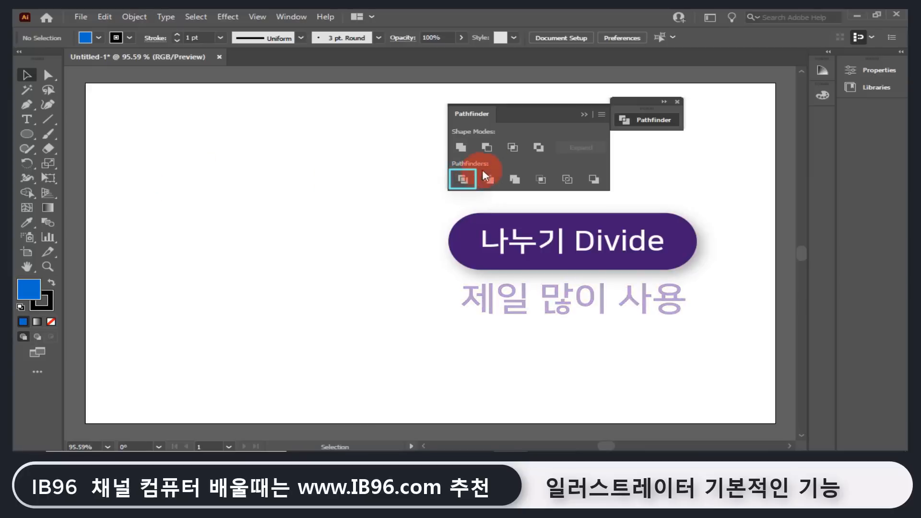
Draw three overlapping ellipses with the default white fill and black stroke, and a rectangle overlapping the right side of the lower ellipse.
{"action": "left_click_drag", "start_coordinate": [521, 111], "coordinate": [591, 99]}
{"action": "left_click", "coordinate": [35, 138]}
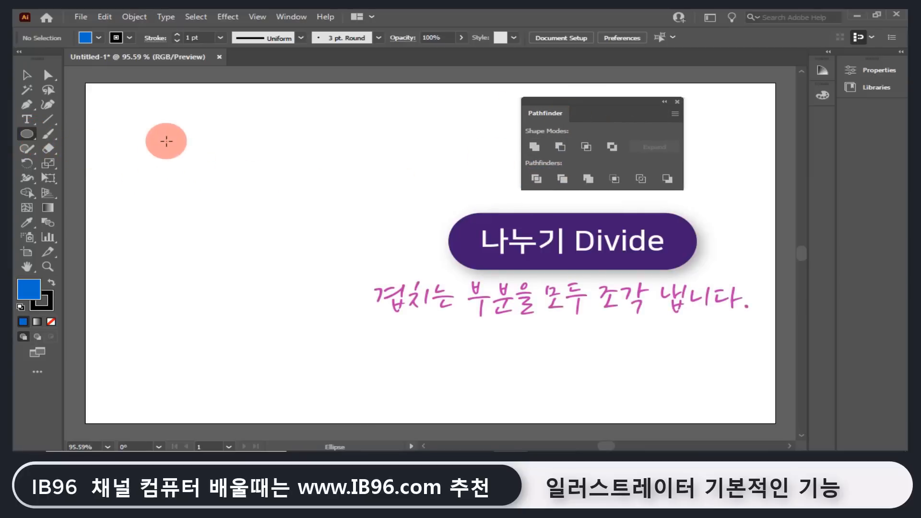
{"action": "mouse_move", "coordinate": [165, 140]}
{"action": "left_mouse_down"}
{"action": "mouse_move", "coordinate": [281, 236]}
{"action": "mouse_move", "coordinate": [339, 267]}
{"action": "mouse_move", "coordinate": [346, 285]}
{"action": "left_mouse_up"}
{"action": "key", "text": "d"}
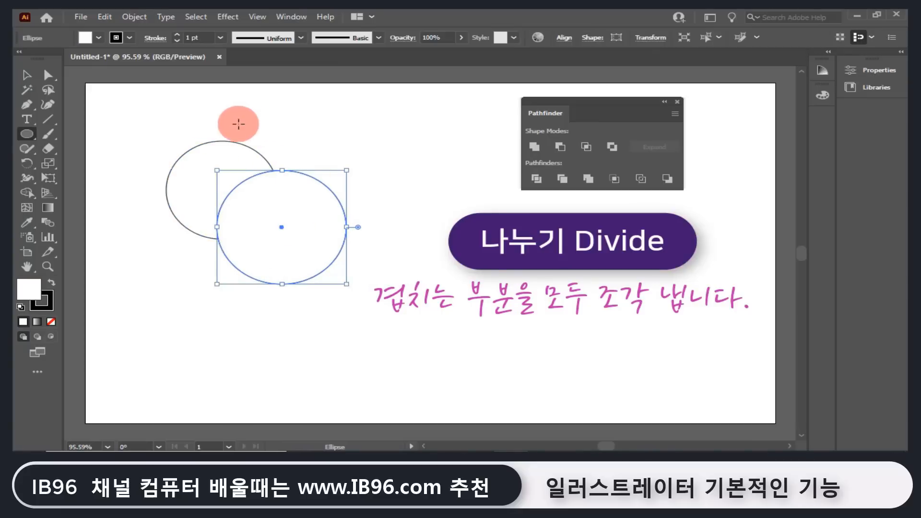
{"action": "left_click_drag", "start_coordinate": [230, 119], "coordinate": [336, 205]}
{"action": "left_click_drag", "start_coordinate": [27, 139], "coordinate": [66, 140]}
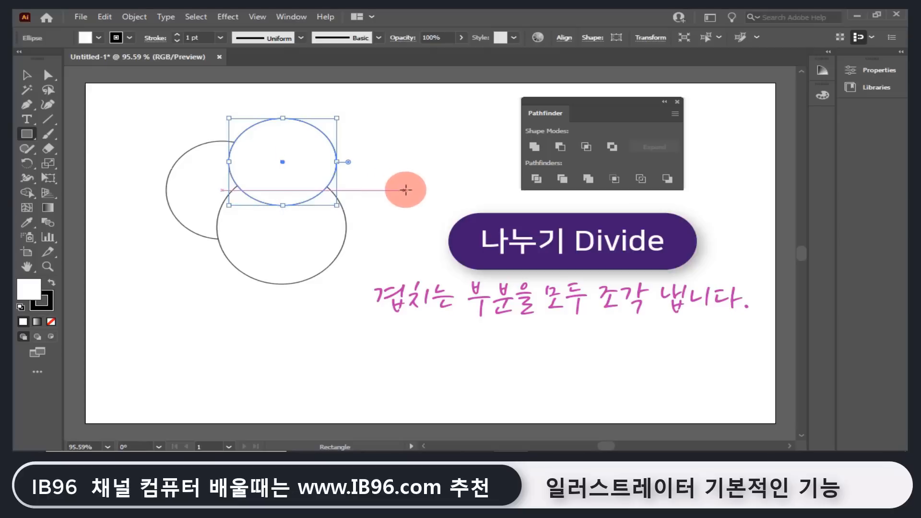
{"action": "left_click_drag", "start_coordinate": [408, 187], "coordinate": [317, 259]}
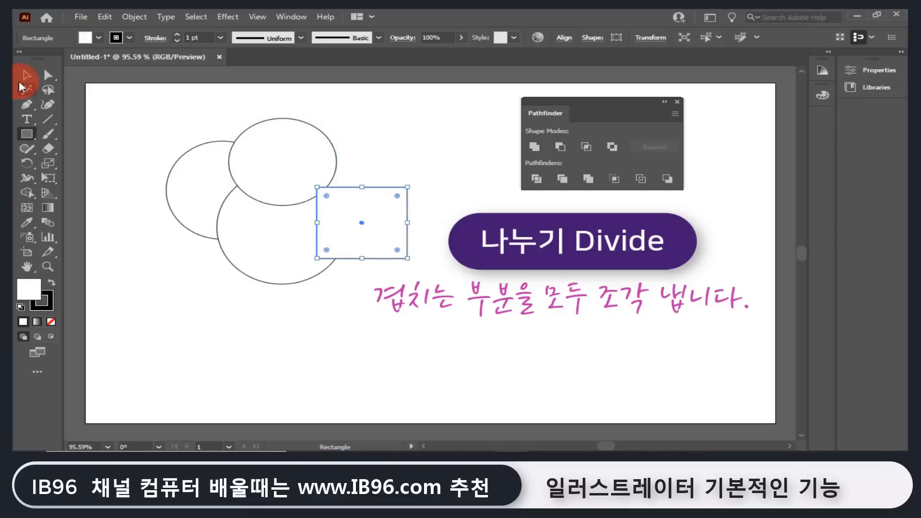
Split the three ellipses and the rectangle with the Divide pathfinder and move the divided group slightly right and down.
{"action": "left_click", "coordinate": [26, 76]}
{"action": "left_click_drag", "start_coordinate": [148, 105], "coordinate": [372, 285]}
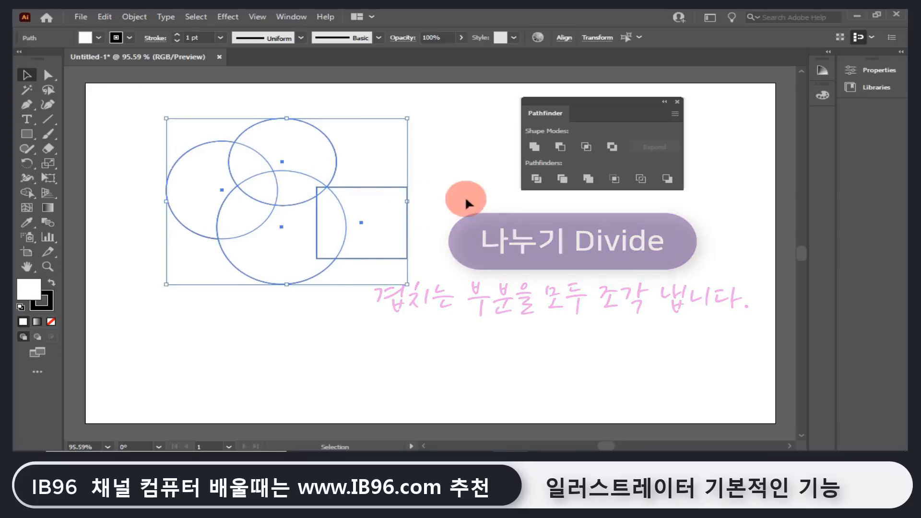
{"action": "left_click", "coordinate": [538, 179]}
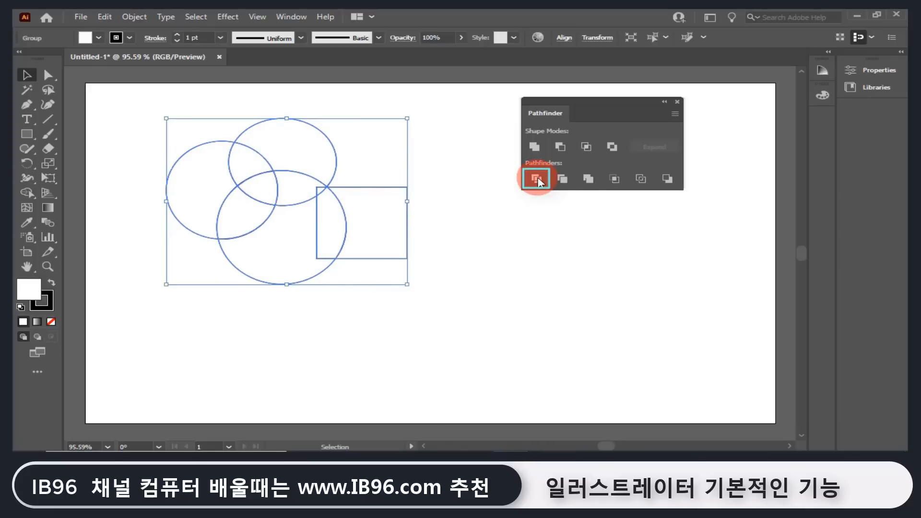
{"action": "left_click", "coordinate": [464, 285]}
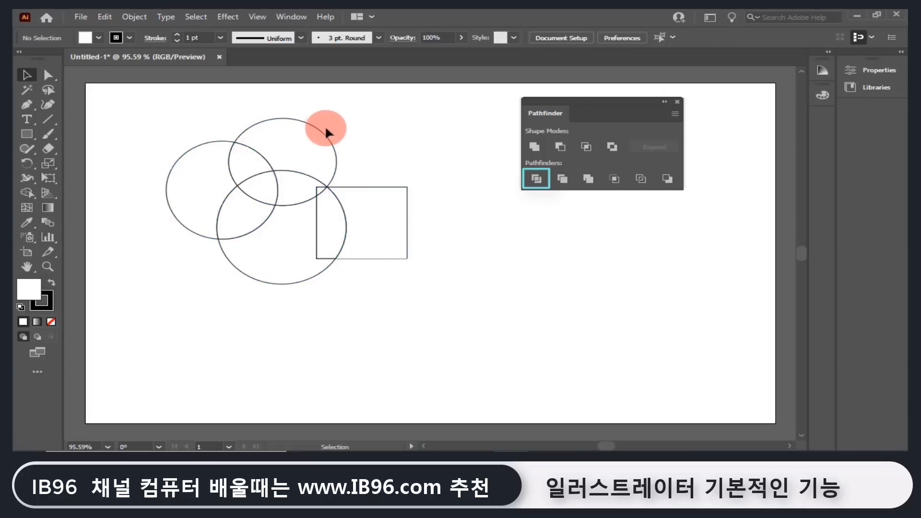
{"action": "left_click_drag", "start_coordinate": [319, 152], "coordinate": [340, 155]}
{"action": "left_click", "coordinate": [536, 178]}
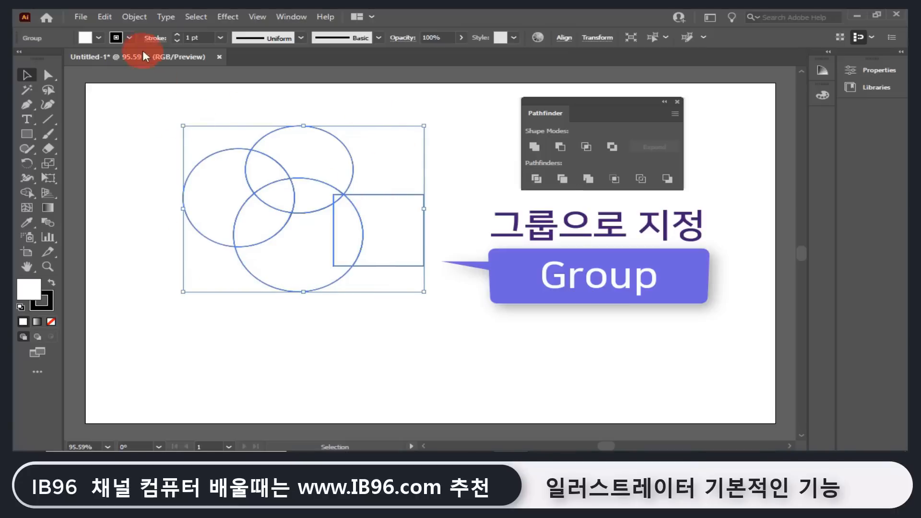
{"action": "left_click", "coordinate": [136, 15]}
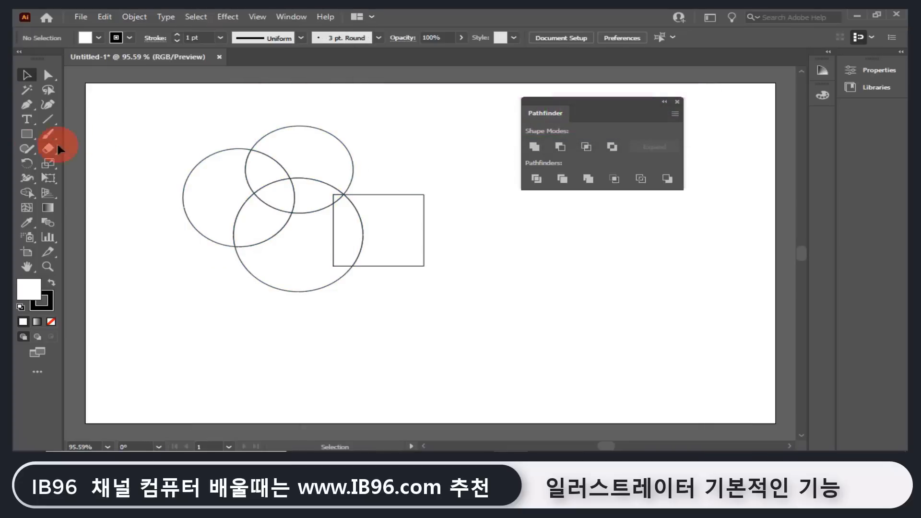
Draw three overlapping rectangles in the empty area to the right of the divided shapes.
{"action": "left_click", "coordinate": [24, 134]}
{"action": "mouse_move", "coordinate": [532, 228]}
{"action": "left_mouse_down"}
{"action": "mouse_move", "coordinate": [617, 275]}
{"action": "mouse_move", "coordinate": [617, 319]}
{"action": "mouse_move", "coordinate": [644, 343]}
{"action": "left_mouse_up"}
{"action": "left_click_drag", "start_coordinate": [594, 234], "coordinate": [679, 291]}
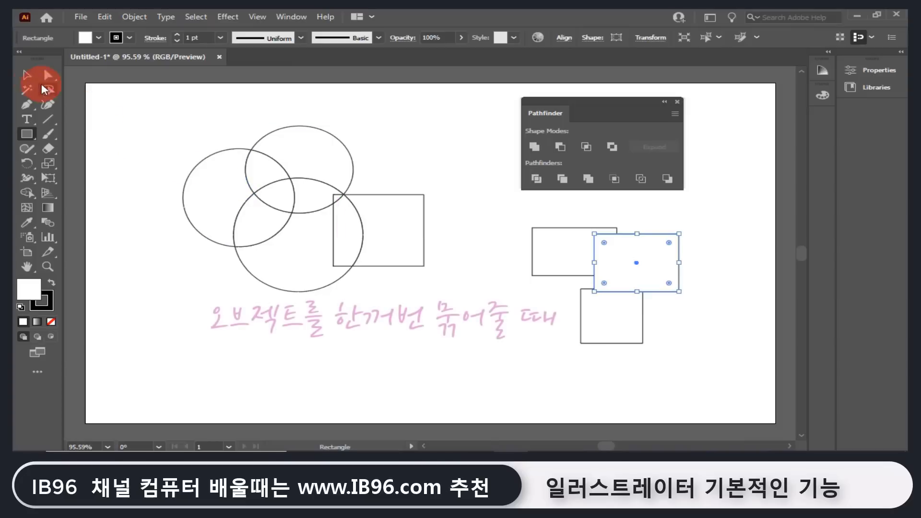
Group the three rectangles and move the group a little up and to the left.
{"action": "left_click", "coordinate": [27, 75]}
{"action": "left_click", "coordinate": [540, 291]}
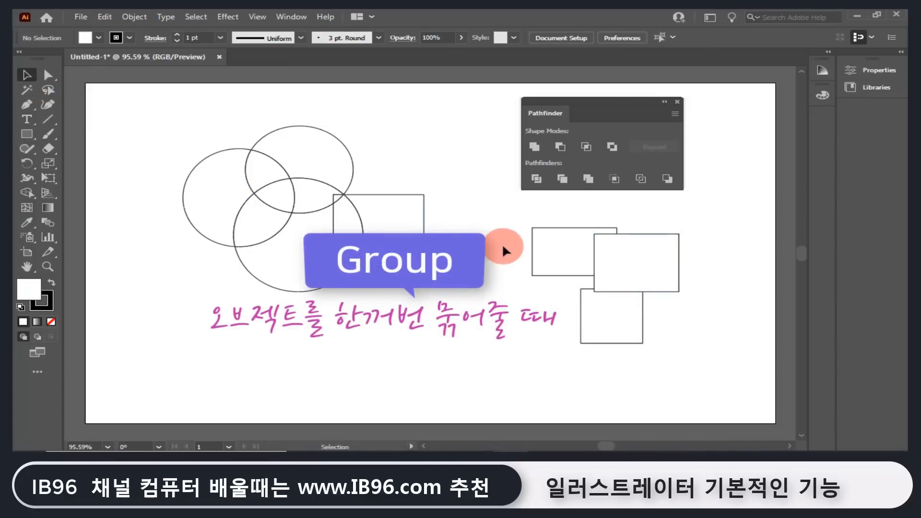
{"action": "left_click_drag", "start_coordinate": [651, 326], "coordinate": [664, 331]}
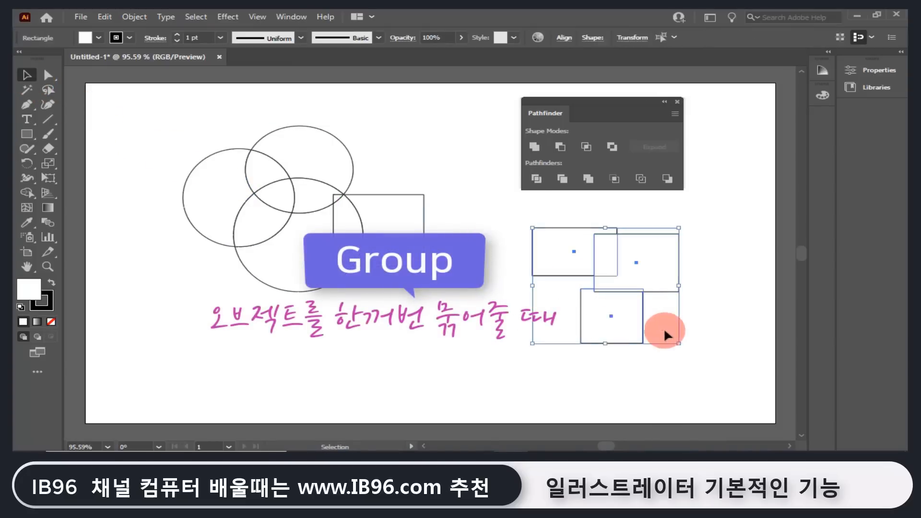
{"action": "left_click", "coordinate": [127, 16]}
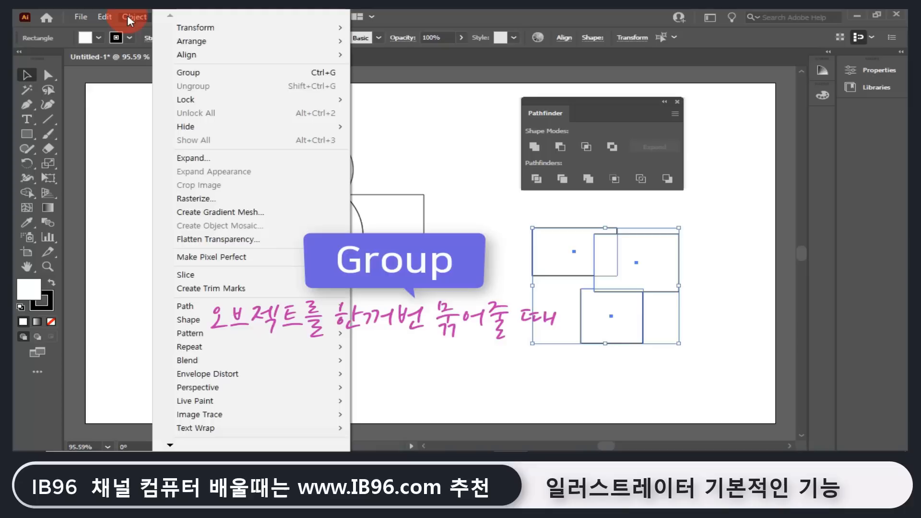
{"action": "left_click", "coordinate": [180, 72]}
{"action": "left_click", "coordinate": [413, 338]}
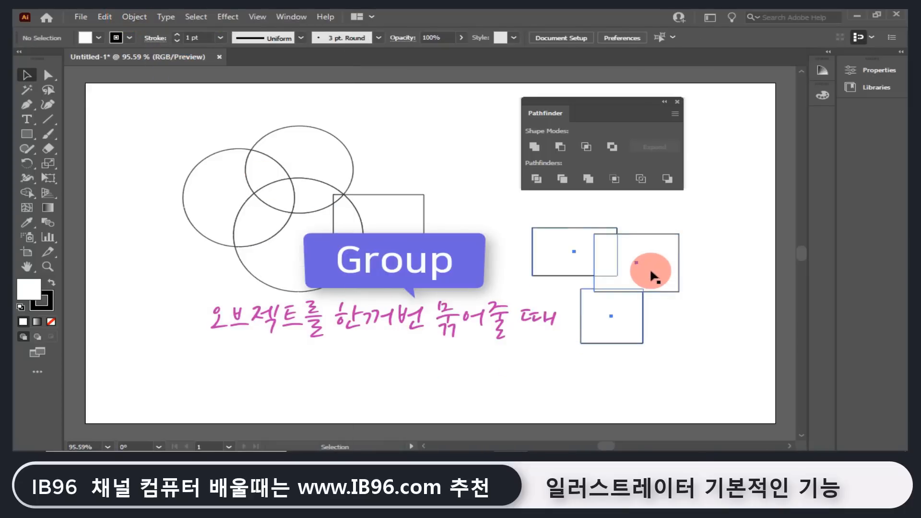
{"action": "left_click_drag", "start_coordinate": [649, 267], "coordinate": [630, 224]}
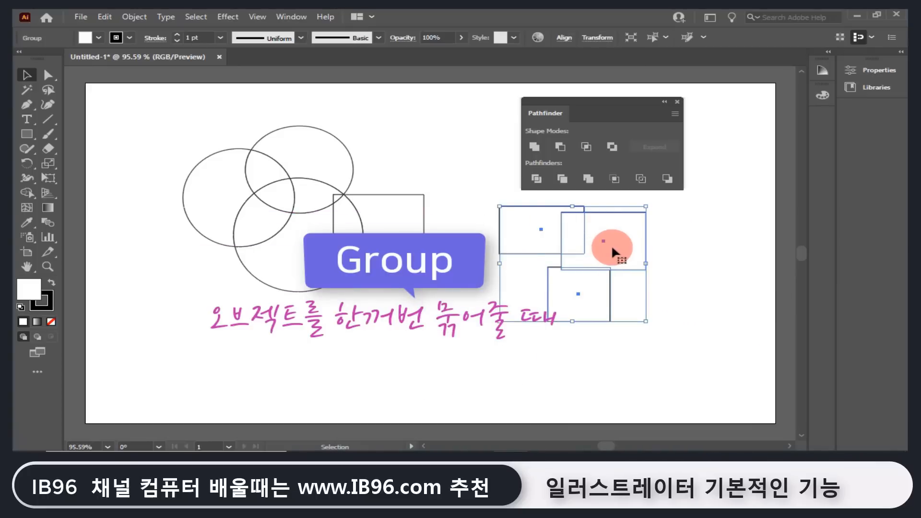
Ungroup the three rectangles and move the frontmost one to the right, away from the others.
{"action": "left_click", "coordinate": [139, 17]}
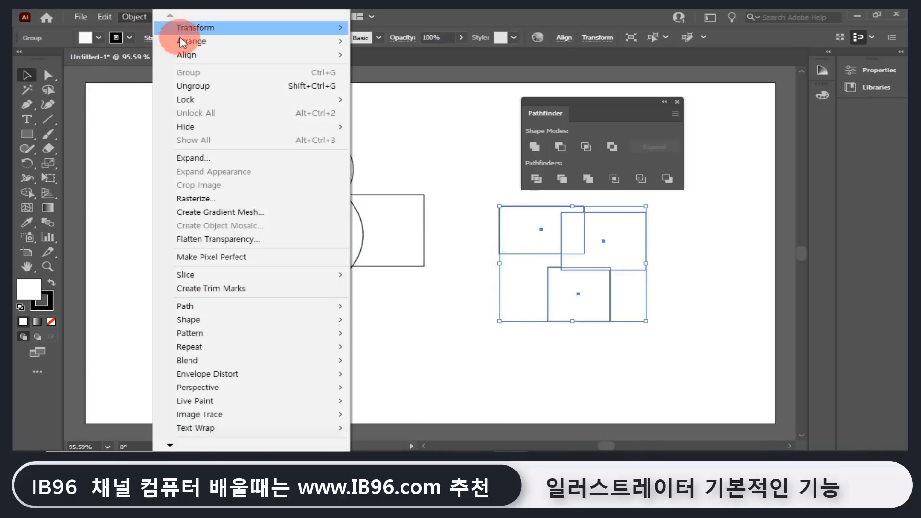
{"action": "left_click", "coordinate": [214, 86]}
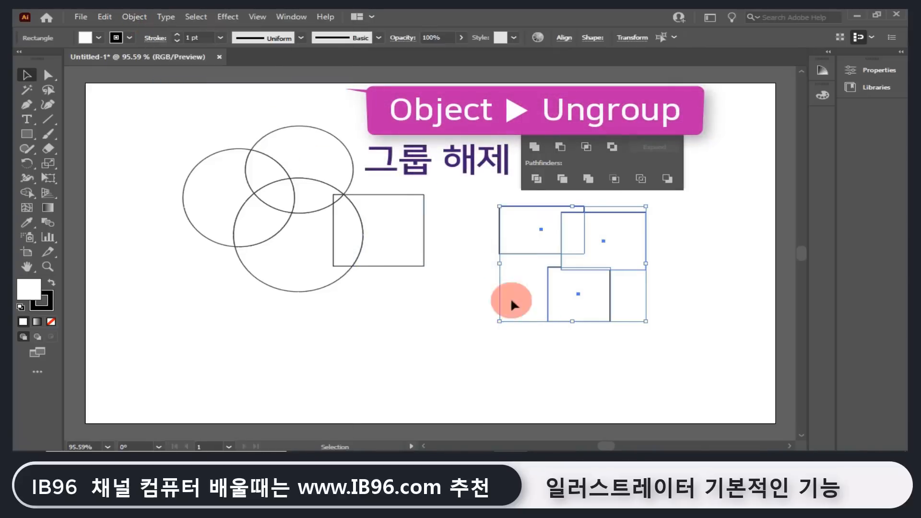
{"action": "left_click", "coordinate": [496, 366]}
{"action": "left_click_drag", "start_coordinate": [591, 249], "coordinate": [676, 270]}
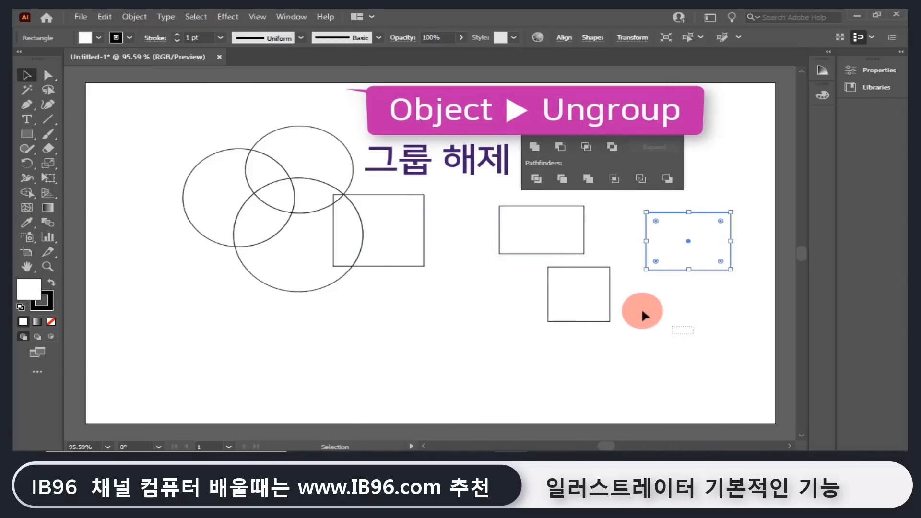
Delete the three separate rectangles, leaving the divided shapes in place.
{"action": "left_click_drag", "start_coordinate": [642, 313], "coordinate": [524, 235]}
{"action": "key", "text": "Delete"}
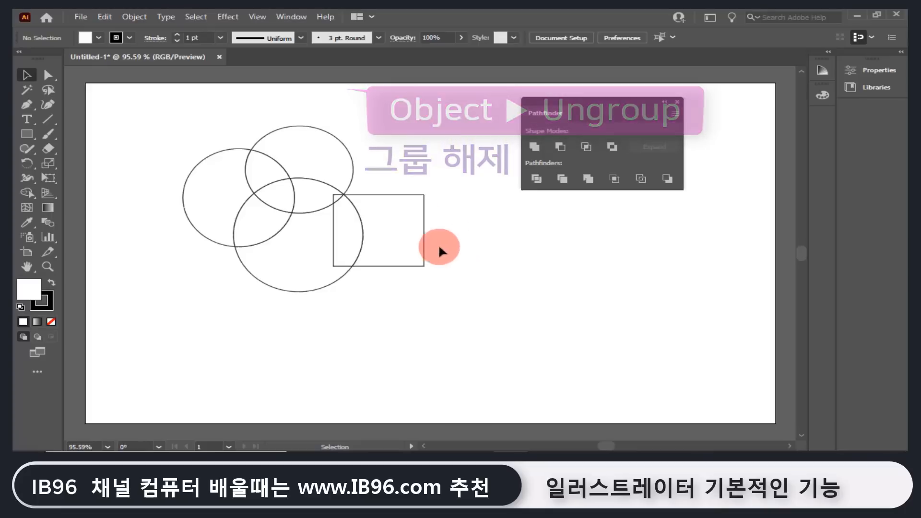
Ungroup the divided ellipses and rectangle and clear the selection.
{"action": "left_click", "coordinate": [387, 224]}
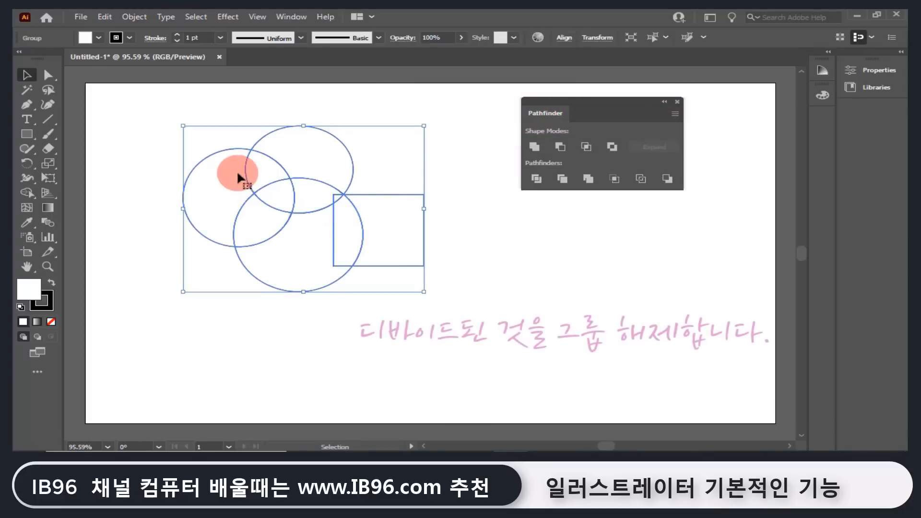
{"action": "left_click", "coordinate": [128, 16]}
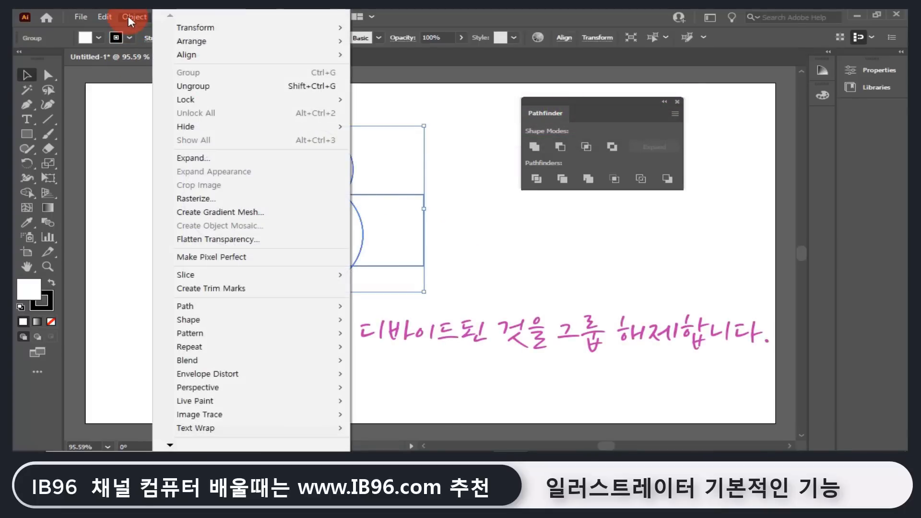
{"action": "left_click", "coordinate": [179, 87]}
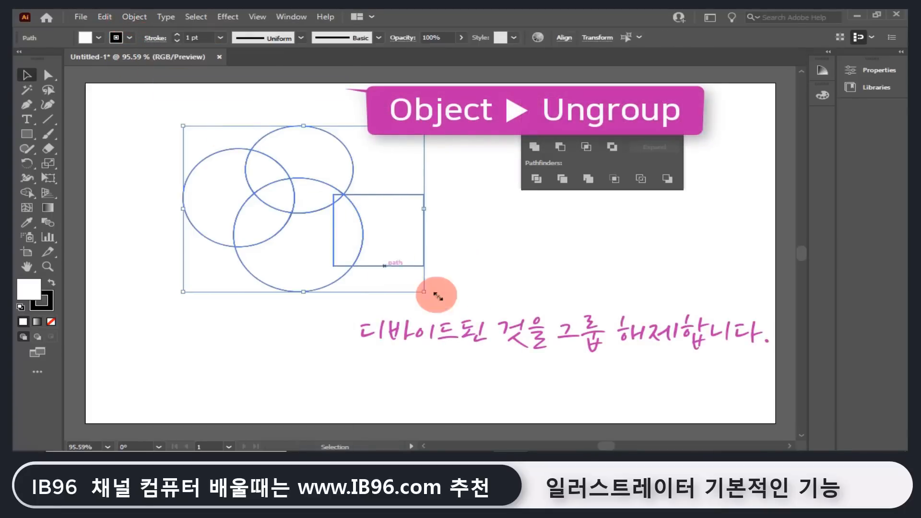
{"action": "left_click", "coordinate": [440, 267]}
Move the pieces of the divided ellipses and rectangle apart from one another and clear the selection.
{"action": "left_click_drag", "start_coordinate": [384, 255], "coordinate": [424, 258]}
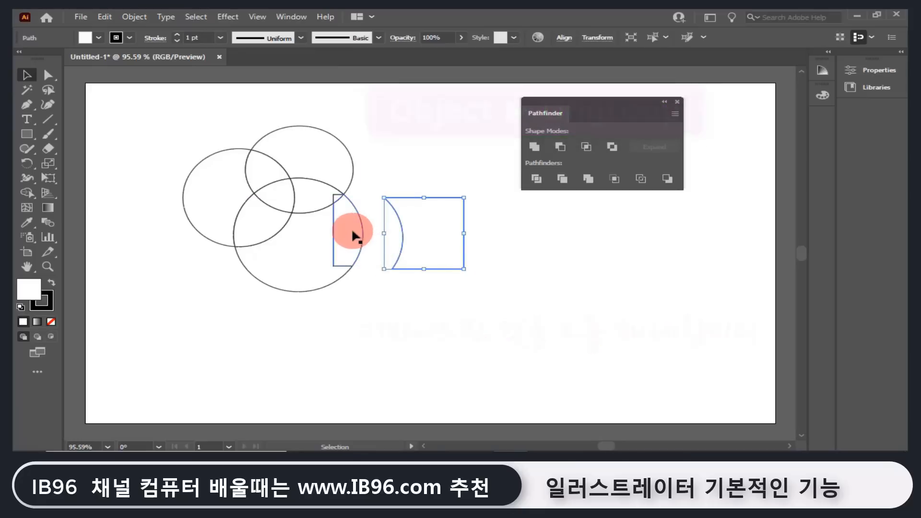
{"action": "left_click_drag", "start_coordinate": [351, 228], "coordinate": [369, 235]}
{"action": "left_click_drag", "start_coordinate": [322, 272], "coordinate": [320, 299]}
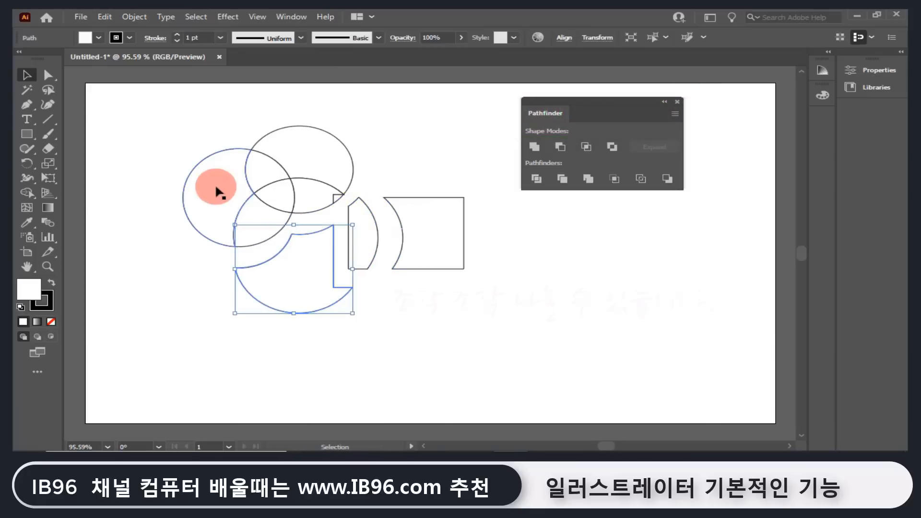
{"action": "left_click_drag", "start_coordinate": [216, 192], "coordinate": [197, 188]}
{"action": "left_click_drag", "start_coordinate": [259, 233], "coordinate": [247, 241]}
{"action": "left_click_drag", "start_coordinate": [293, 148], "coordinate": [316, 127]}
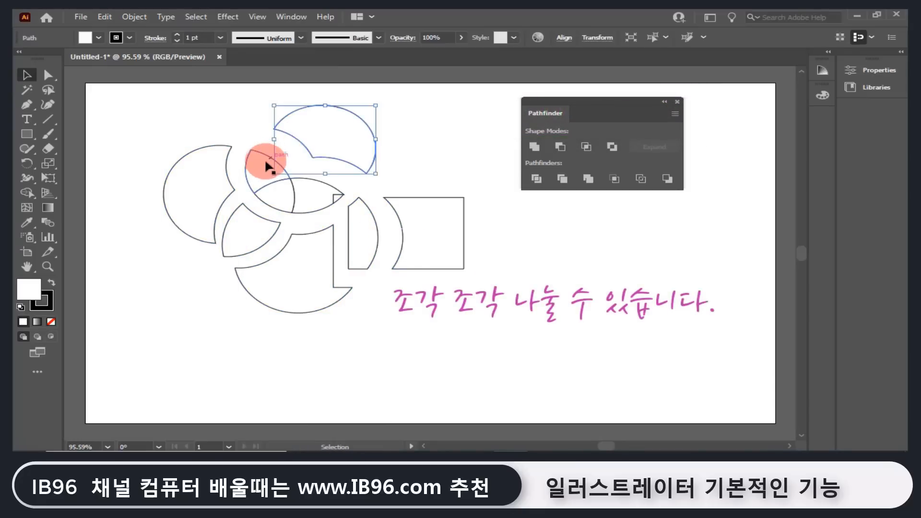
{"action": "left_click_drag", "start_coordinate": [266, 167], "coordinate": [261, 155]}
{"action": "left_click_drag", "start_coordinate": [276, 198], "coordinate": [264, 195]}
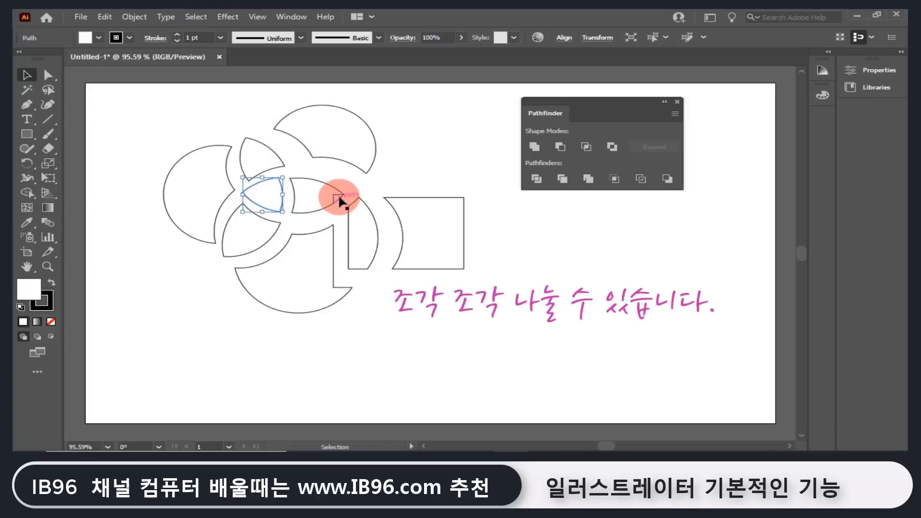
{"action": "left_click_drag", "start_coordinate": [338, 196], "coordinate": [342, 200]}
{"action": "left_click_drag", "start_coordinate": [317, 188], "coordinate": [318, 187]}
{"action": "left_click", "coordinate": [211, 249]}
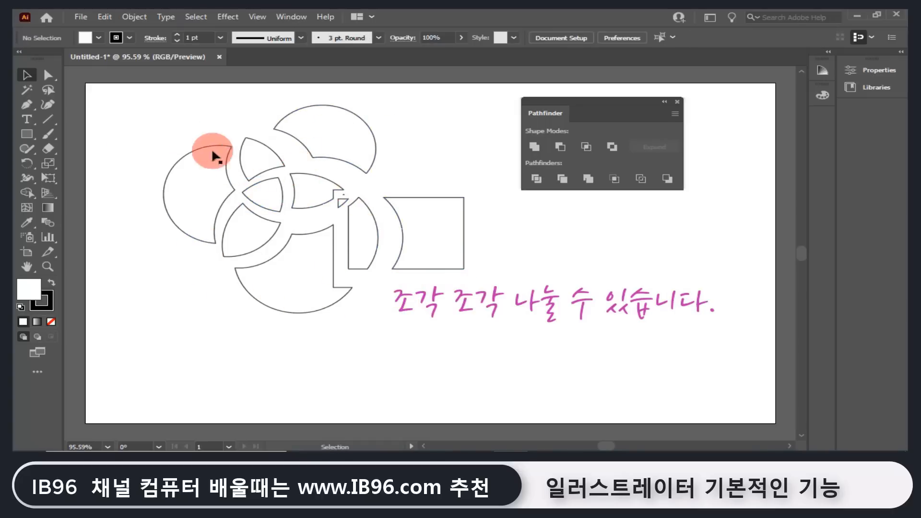
Delete all the separated pieces and draw a single rectangle on the empty artboard.
{"action": "left_click_drag", "start_coordinate": [180, 121], "coordinate": [462, 300]}
{"action": "key", "text": "Delete"}
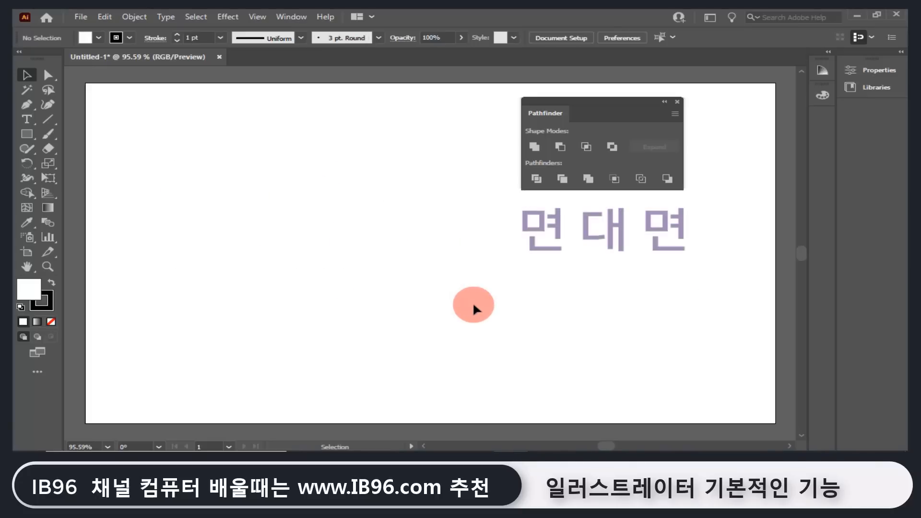
{"action": "left_click", "coordinate": [34, 132]}
{"action": "left_click_drag", "start_coordinate": [217, 149], "coordinate": [344, 260]}
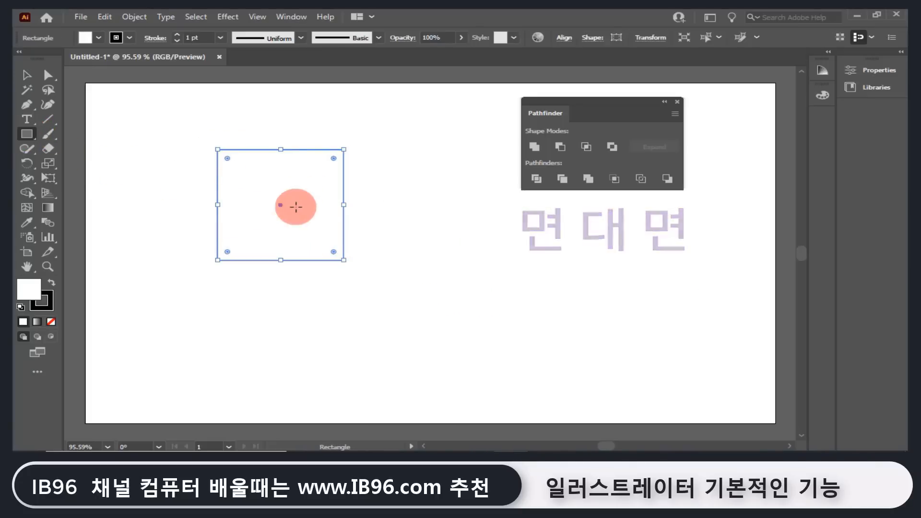
Draw a vertical and a horizontal line through the rectangle's centre with the Pen tool, both extending past its edges.
{"action": "left_click", "coordinate": [27, 106]}
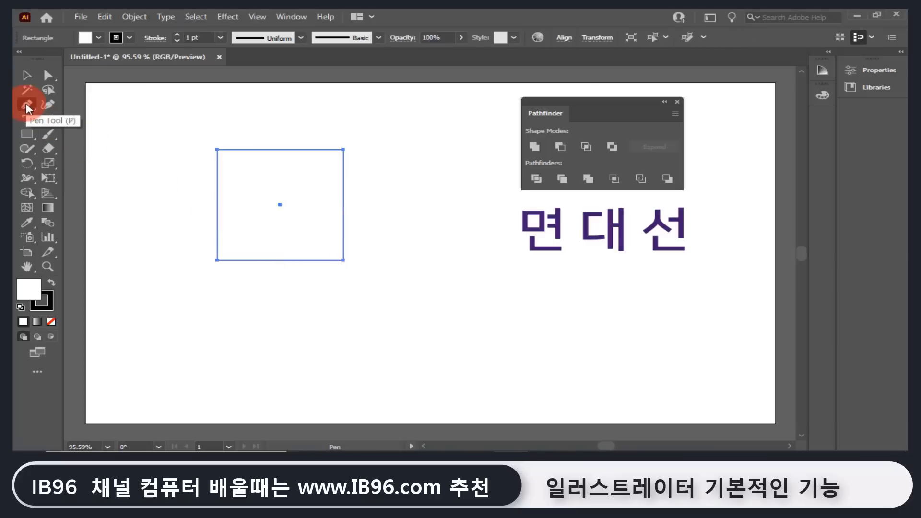
{"action": "left_click", "coordinate": [280, 122]}
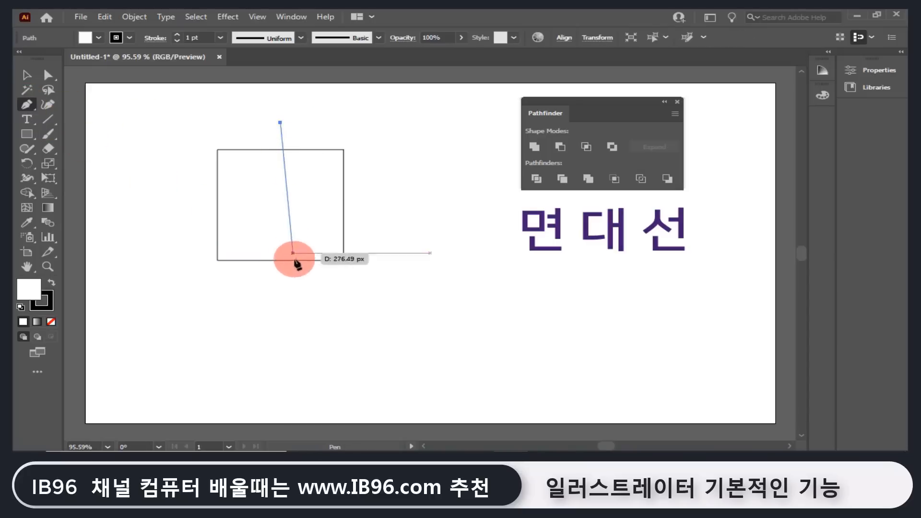
{"action": "left_click", "coordinate": [280, 293]}
{"action": "key", "text": "Escape"}
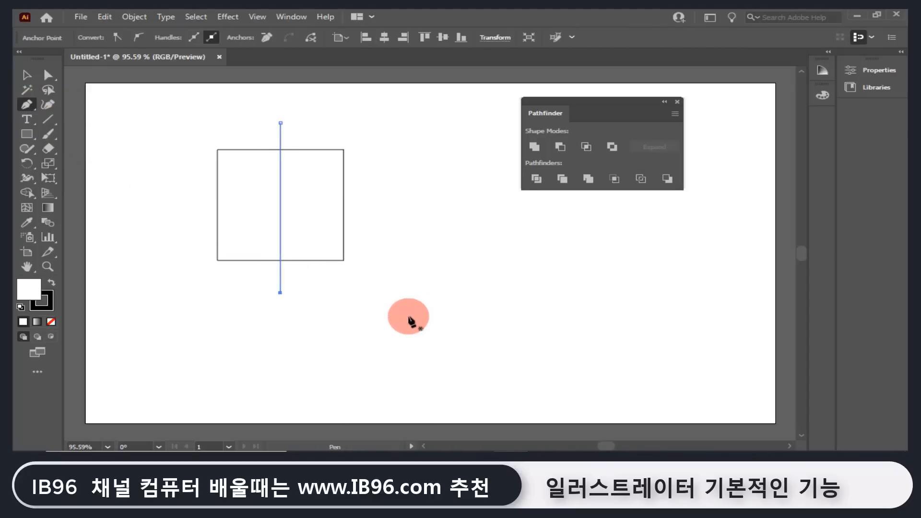
{"action": "left_click", "coordinate": [389, 205]}
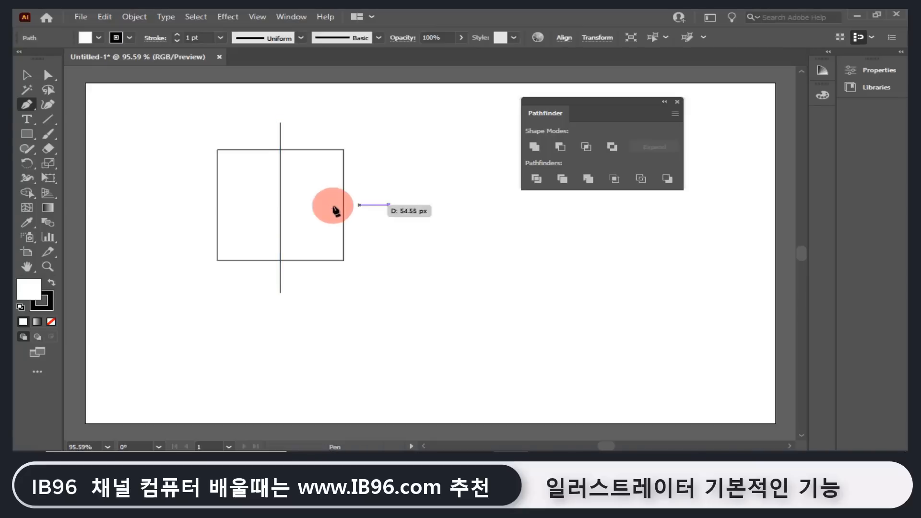
{"action": "left_click", "coordinate": [171, 205]}
{"action": "key", "text": "Escape"}
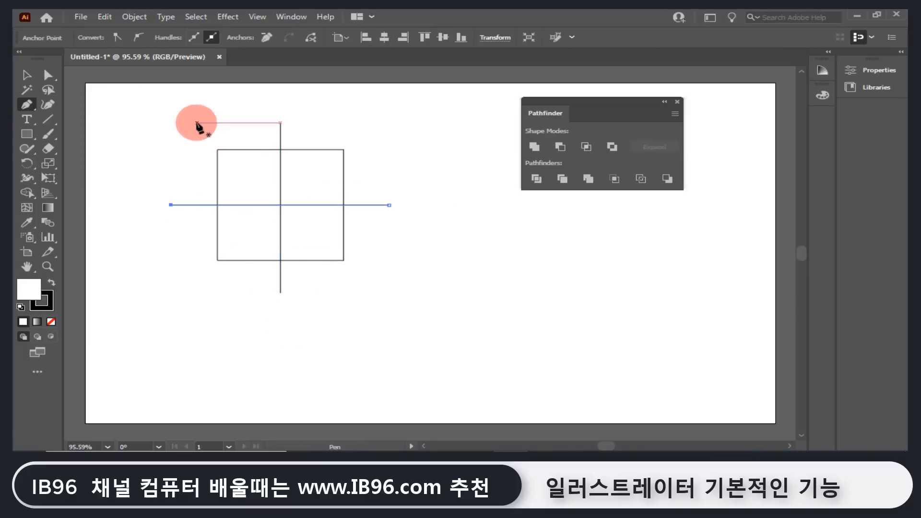
Draw two crossing diagonal lines through the rectangle with the Pen tool, each extending past opposite corners.
{"action": "left_click", "coordinate": [202, 130]}
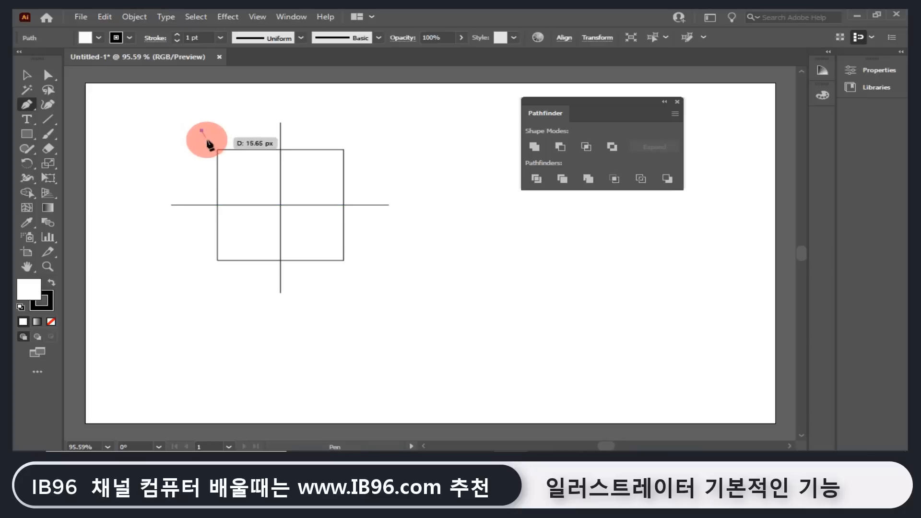
{"action": "left_click", "coordinate": [368, 277]}
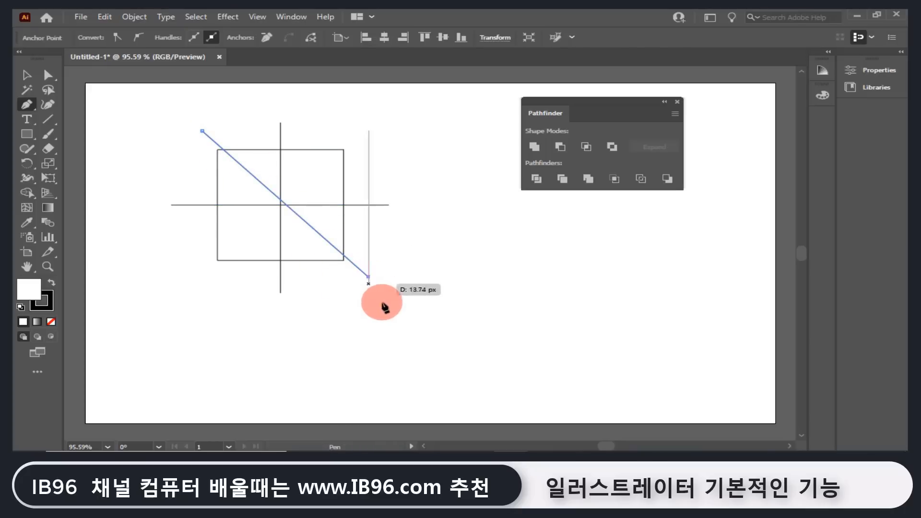
{"action": "left_click", "coordinate": [368, 131]}
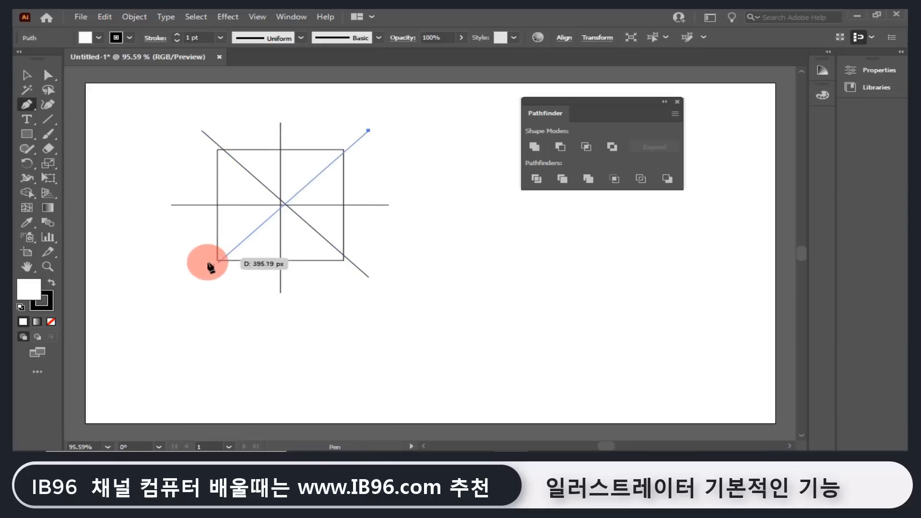
{"action": "left_click", "coordinate": [195, 282]}
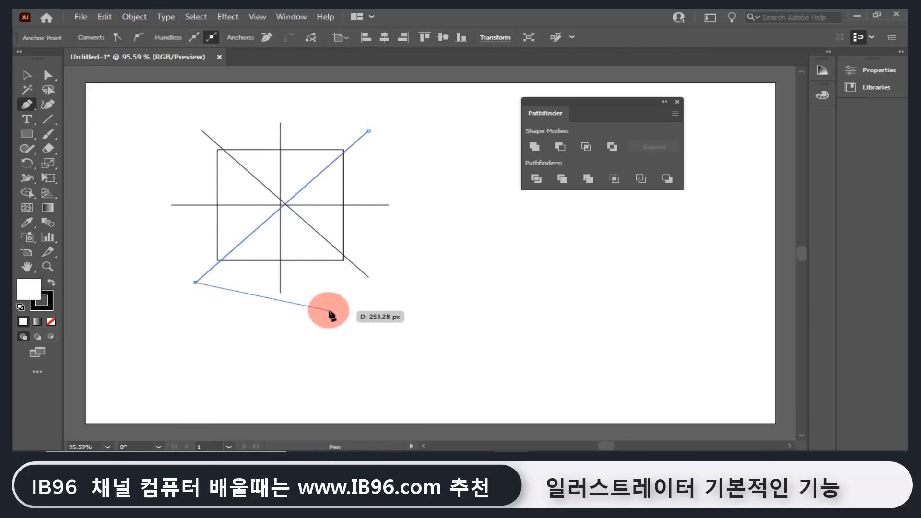
Nudge the rectangle and the two diagonals so that all lines cross at its centre and the diagonals pass through its corners.
{"action": "left_click", "coordinate": [29, 73]}
{"action": "key", "text": "ctrl+a"}
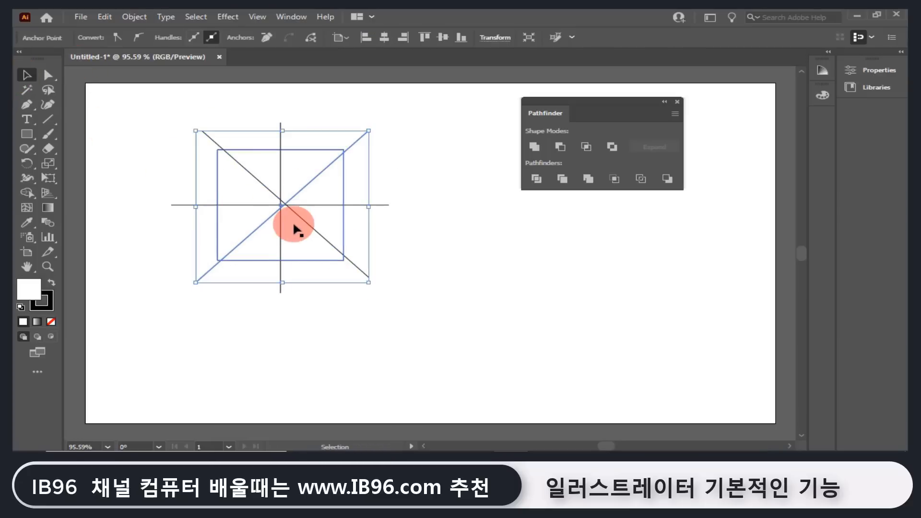
{"action": "left_click_drag", "start_coordinate": [302, 218], "coordinate": [296, 214]}
{"action": "left_click_drag", "start_coordinate": [362, 137], "coordinate": [346, 148]}
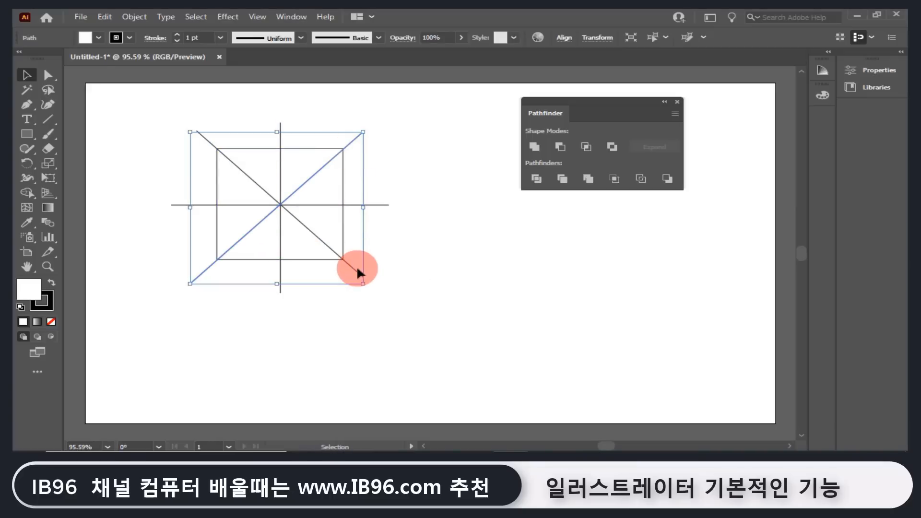
{"action": "left_click", "coordinate": [372, 255]}
{"action": "left_click_drag", "start_coordinate": [353, 264], "coordinate": [353, 268]}
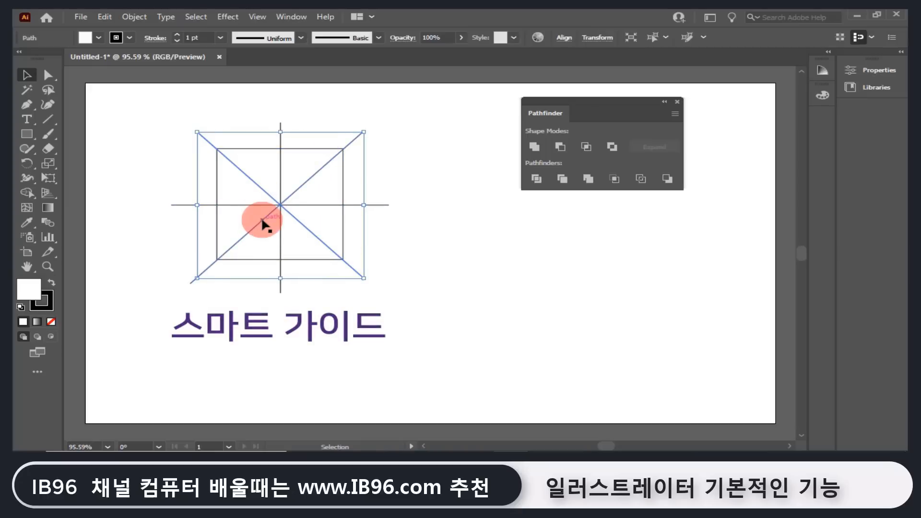
Check whether Smart Guides are enabled and clear the selection.
{"action": "left_click", "coordinate": [257, 16]}
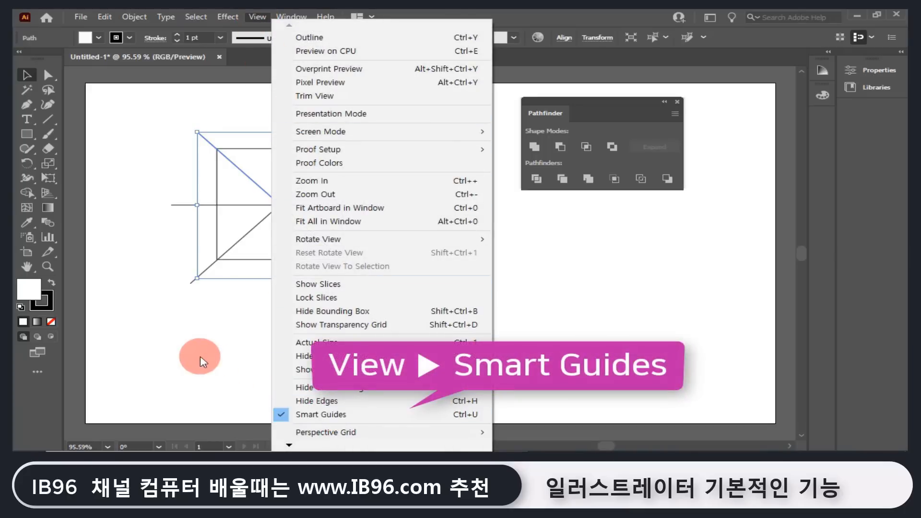
{"action": "left_click", "coordinate": [201, 359]}
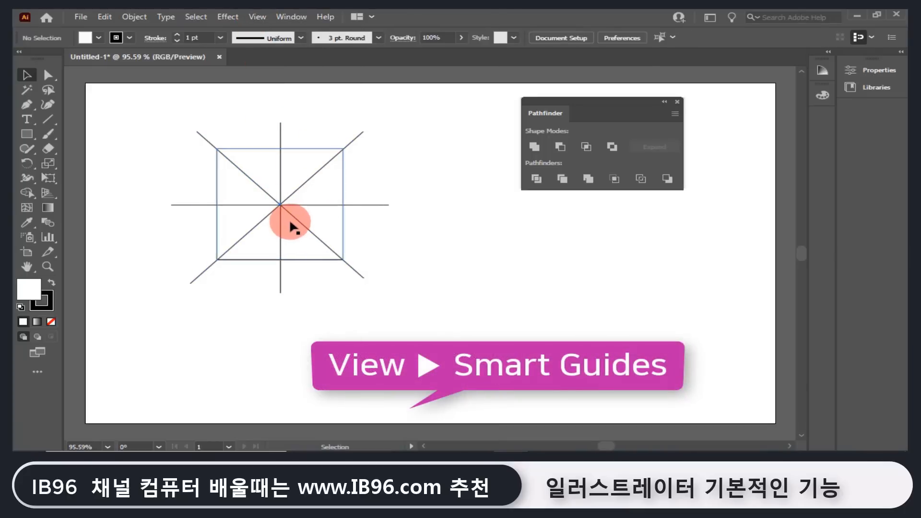
{"action": "left_click_drag", "start_coordinate": [338, 293], "coordinate": [354, 274]}
{"action": "left_click", "coordinate": [376, 319]}
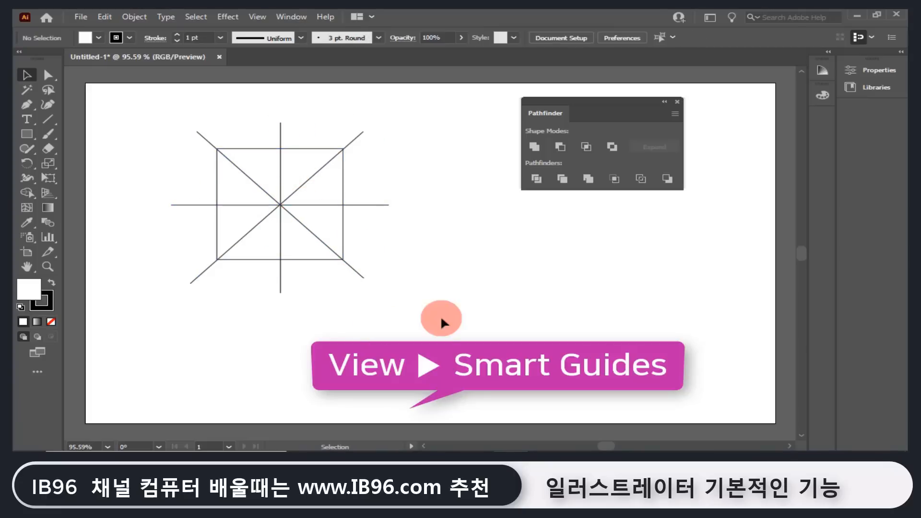
Cut the rectangle along all four crossing lines with the Pathfinder Divide operation and clear the selection.
{"action": "left_click_drag", "start_coordinate": [435, 317], "coordinate": [124, 158]}
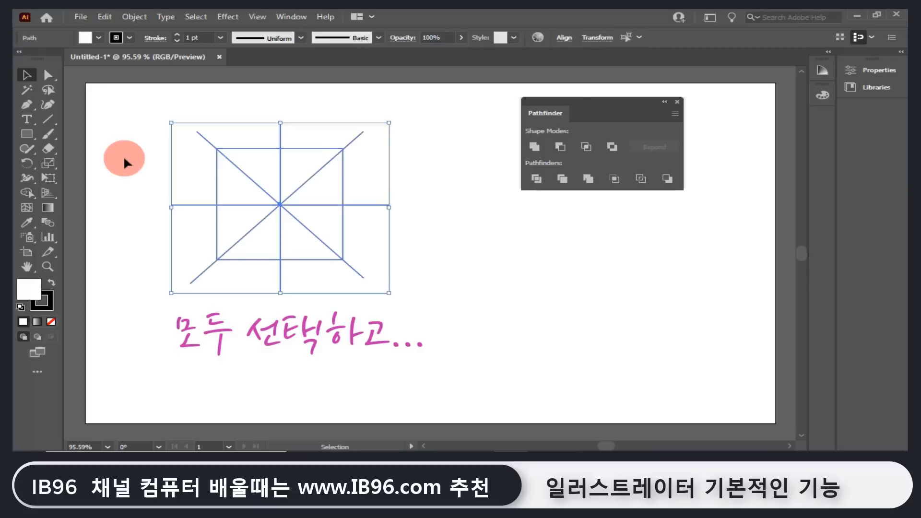
{"action": "left_click", "coordinate": [536, 179]}
{"action": "left_click", "coordinate": [406, 239]}
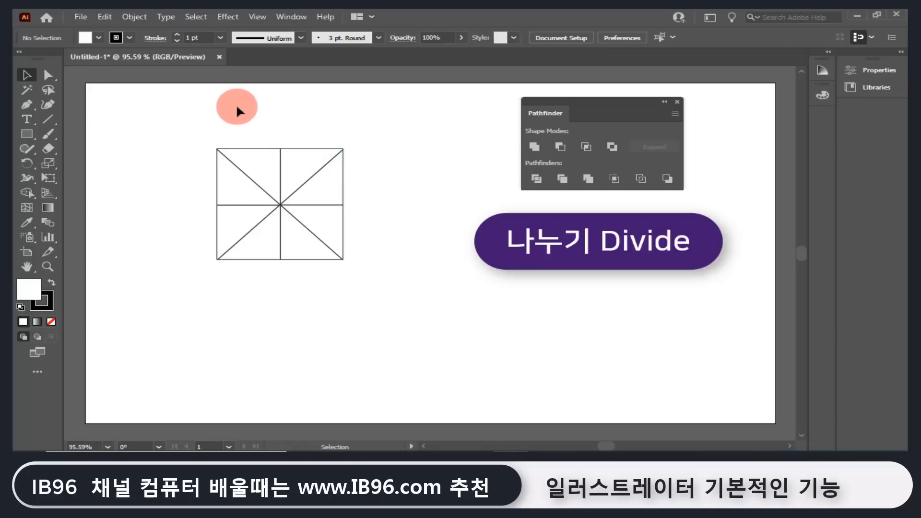
Ungroup the divided rectangle and clear the selection.
{"action": "left_click_drag", "start_coordinate": [237, 108], "coordinate": [370, 251]}
{"action": "left_click", "coordinate": [136, 16]}
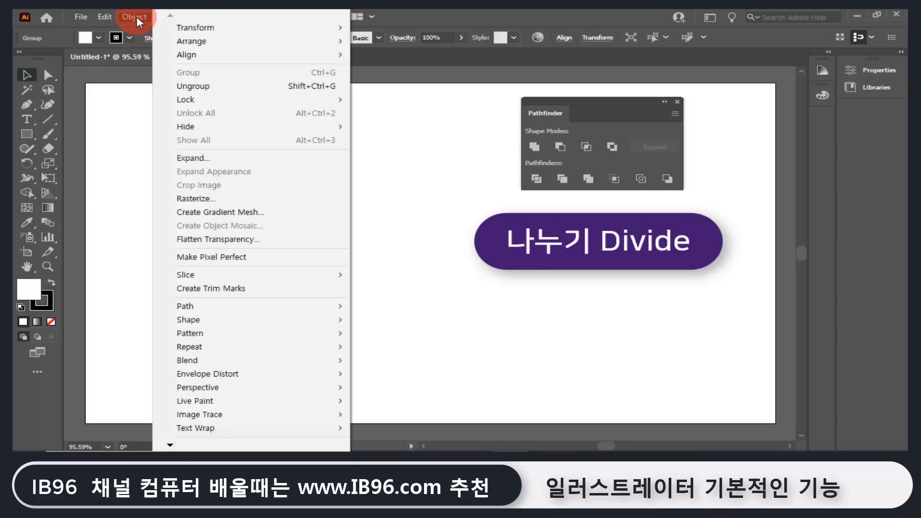
{"action": "left_click", "coordinate": [188, 87]}
{"action": "left_click", "coordinate": [413, 182]}
Move the triangular pieces of the divided rectangle outward, away from its centre.
{"action": "left_click_drag", "start_coordinate": [302, 182], "coordinate": [339, 181]}
{"action": "left_click_drag", "start_coordinate": [294, 153], "coordinate": [272, 127]}
{"action": "left_click_drag", "start_coordinate": [233, 187], "coordinate": [188, 191]}
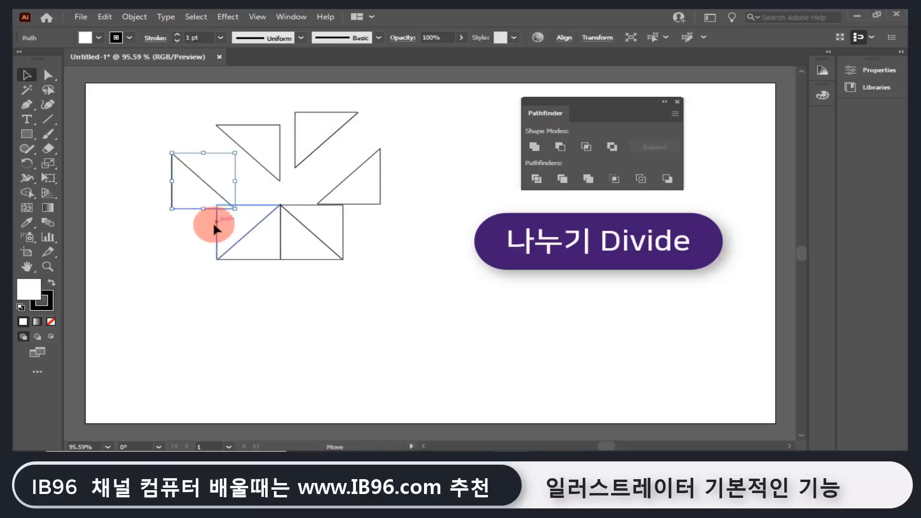
{"action": "left_click_drag", "start_coordinate": [214, 225], "coordinate": [181, 240]}
{"action": "left_click_drag", "start_coordinate": [261, 248], "coordinate": [259, 274]}
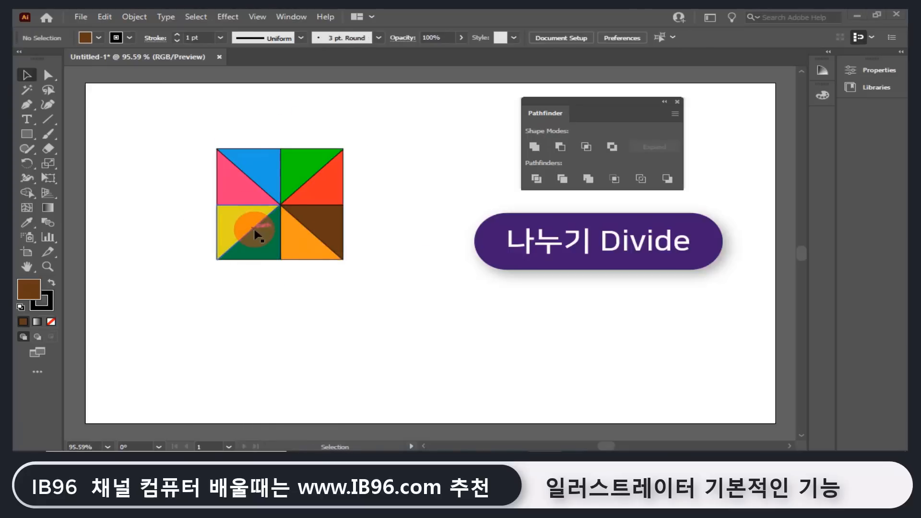
Remove the stroke from all eight coloured triangles and clear the selection.
{"action": "left_click_drag", "start_coordinate": [366, 294], "coordinate": [186, 183]}
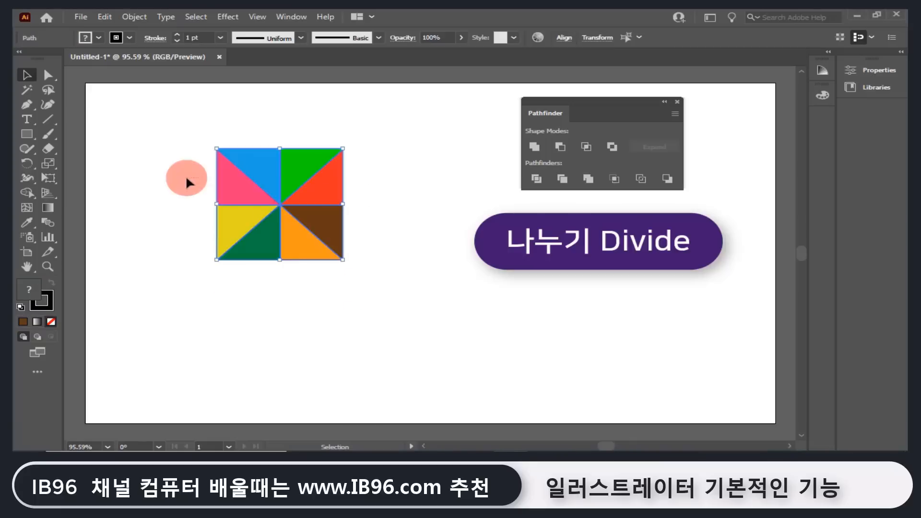
{"action": "left_click", "coordinate": [49, 305]}
{"action": "left_click", "coordinate": [51, 321]}
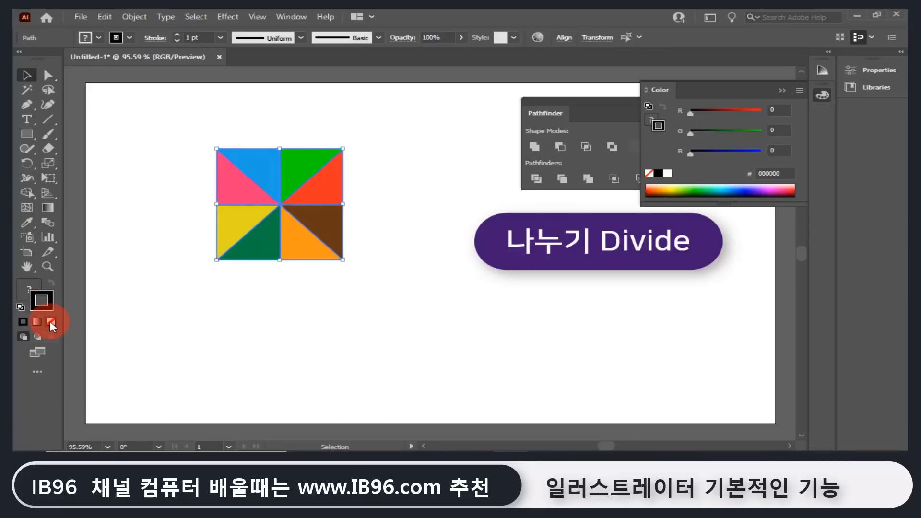
{"action": "left_click", "coordinate": [302, 288]}
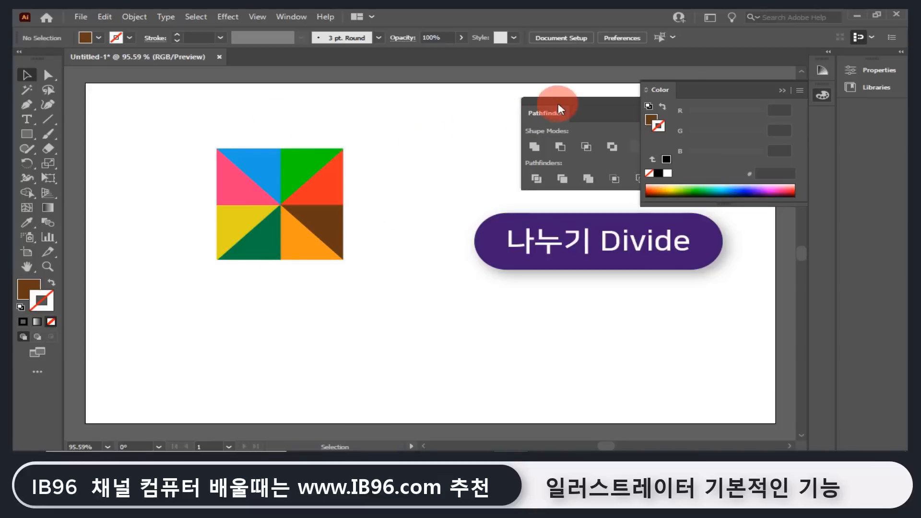
Move the Pathfinder panel clear of the Color panel and delete all eight coloured triangles.
{"action": "left_click_drag", "start_coordinate": [557, 102], "coordinate": [471, 105]}
{"action": "left_click_drag", "start_coordinate": [394, 290], "coordinate": [115, 133]}
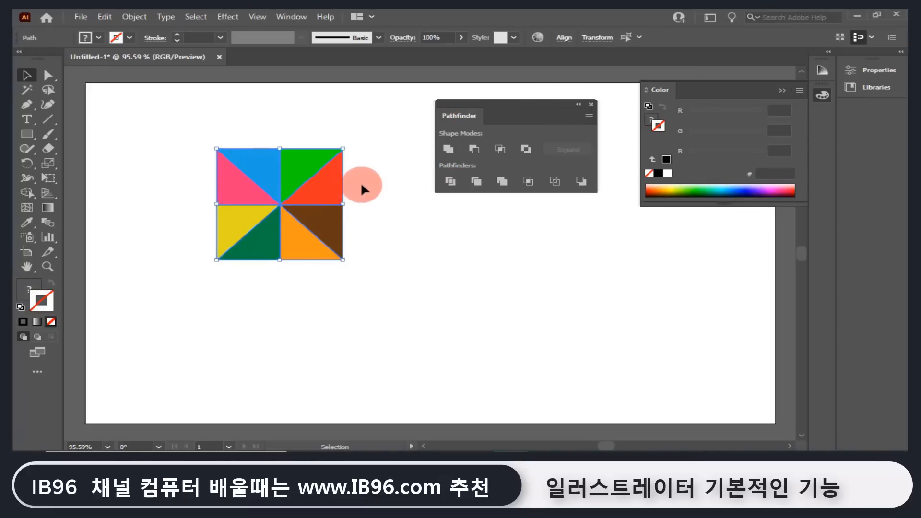
{"action": "left_click", "coordinate": [498, 179]}
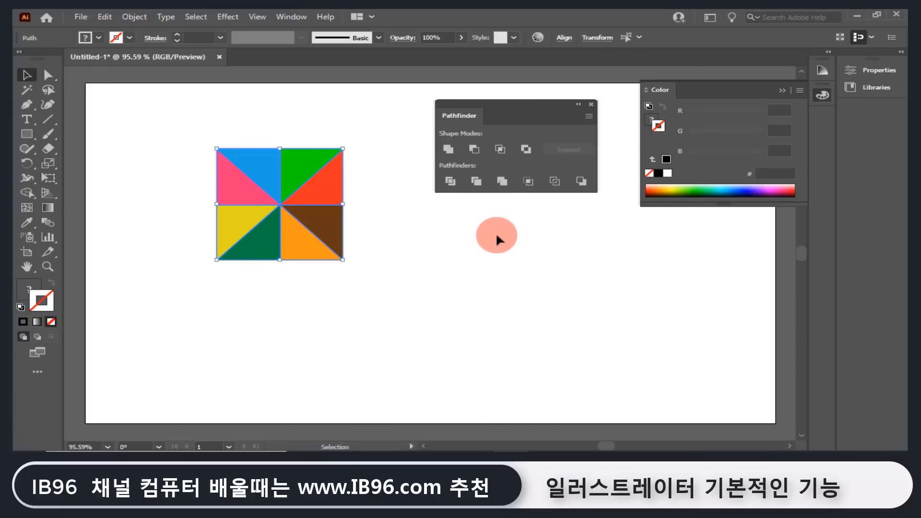
{"action": "key", "text": "Delete"}
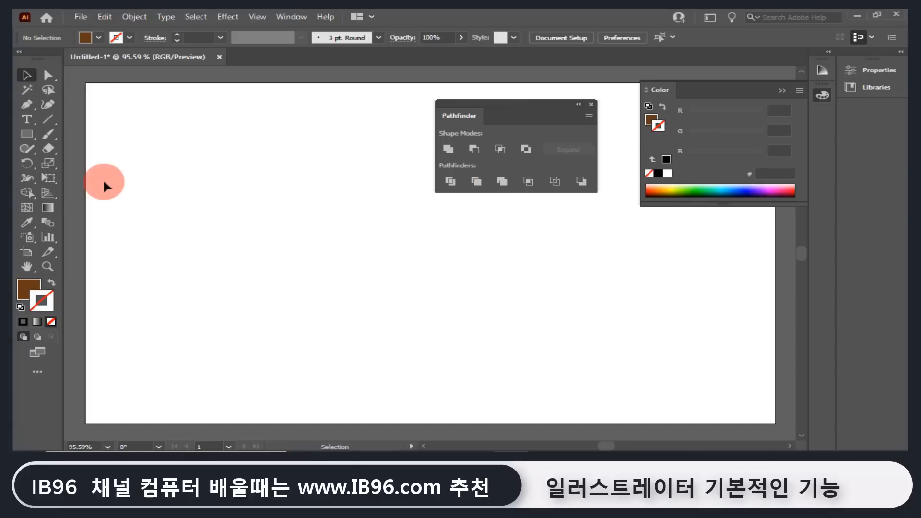
Draw a new rectangle with the default white fill and black stroke, and switch to the Line Segment tool.
{"action": "left_click_drag", "start_coordinate": [202, 135], "coordinate": [330, 241]}
{"action": "left_click", "coordinate": [21, 307]}
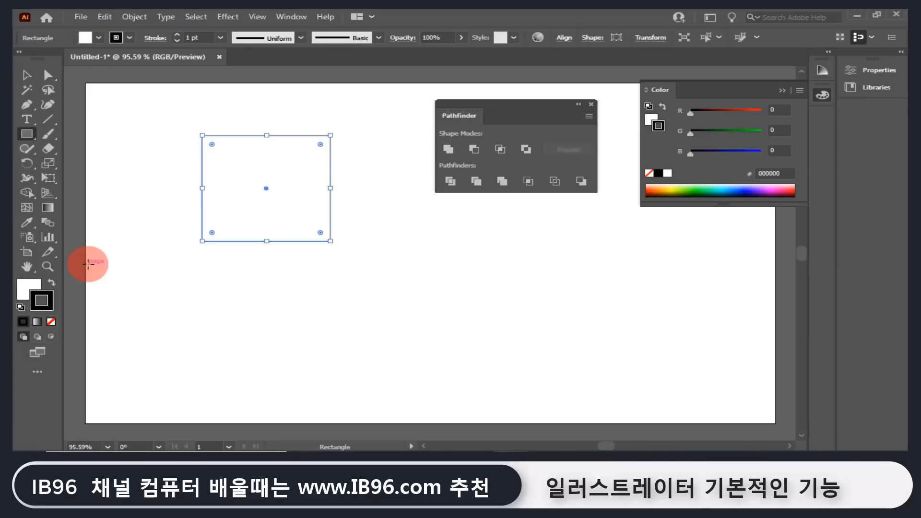
{"action": "left_click", "coordinate": [58, 121]}
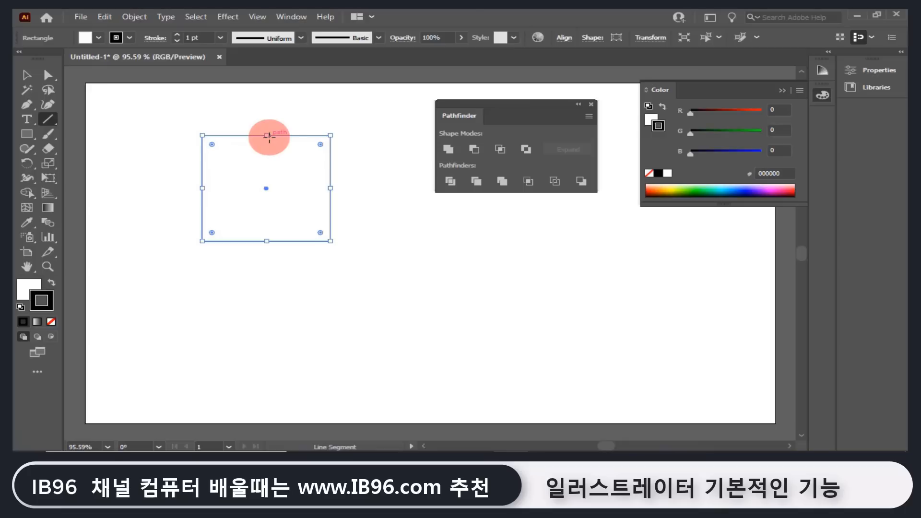
Draw a vertical line from the rectangle's top edge to just above its bottom edge and try to divide and ungroup the rectangle along it.
{"action": "left_click_drag", "start_coordinate": [269, 136], "coordinate": [267, 236]}
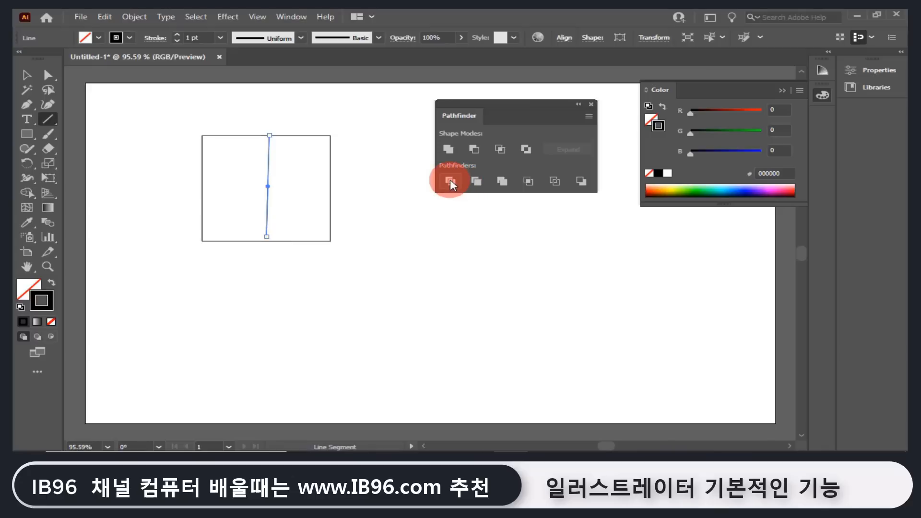
{"action": "left_click", "coordinate": [27, 75]}
{"action": "left_click", "coordinate": [329, 199], "text": "shift"}
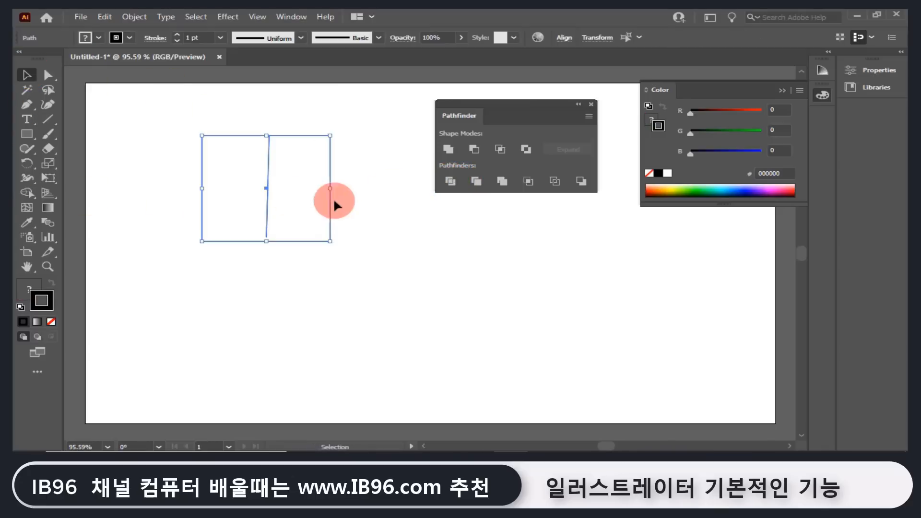
{"action": "left_click", "coordinate": [449, 180]}
{"action": "left_click", "coordinate": [139, 18]}
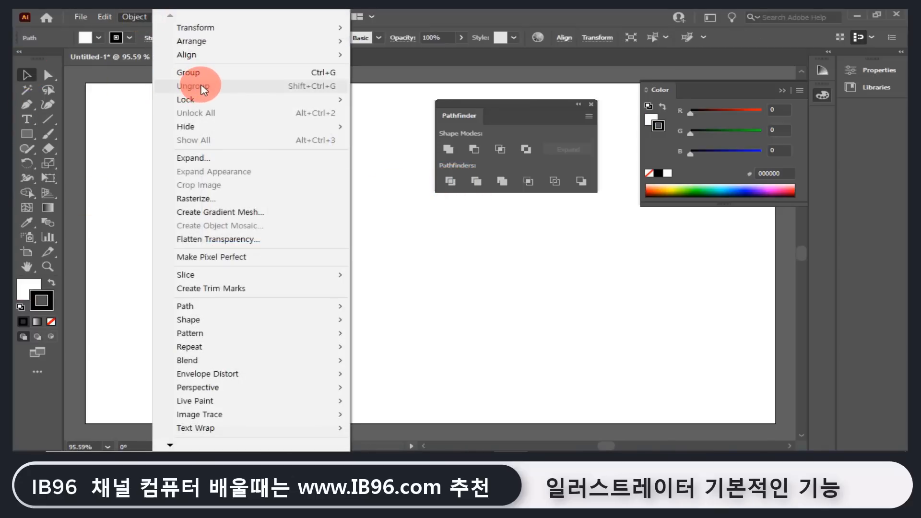
{"action": "left_click", "coordinate": [375, 112]}
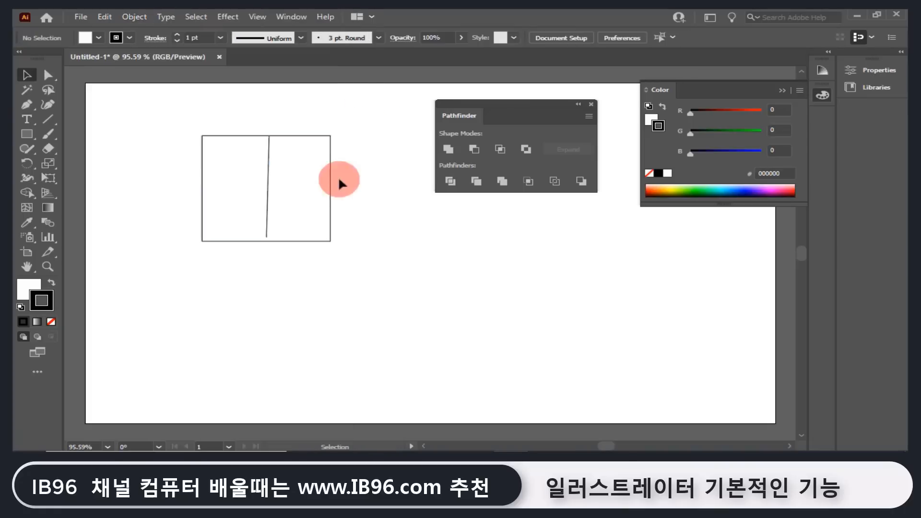
Replace the short vertical line with one that extends past both the top and bottom edges of the rectangle.
{"action": "left_click", "coordinate": [267, 195]}
{"action": "key", "text": "Delete"}
{"action": "left_click", "coordinate": [48, 126]}
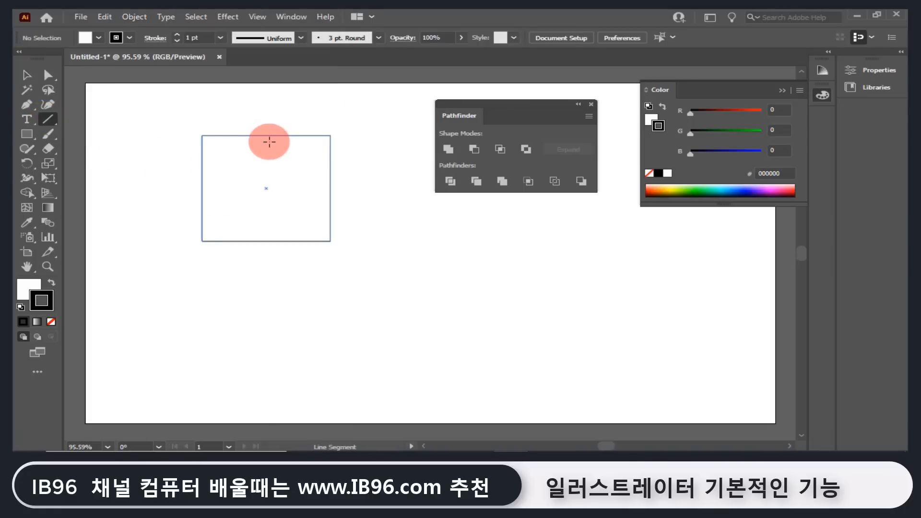
{"action": "left_click_drag", "start_coordinate": [269, 137], "coordinate": [271, 240]}
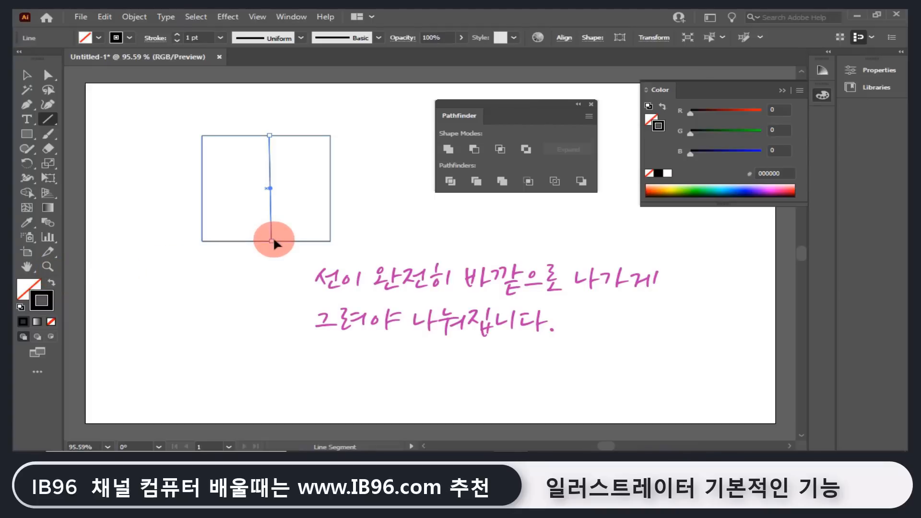
{"action": "key", "text": "ctrl+z"}
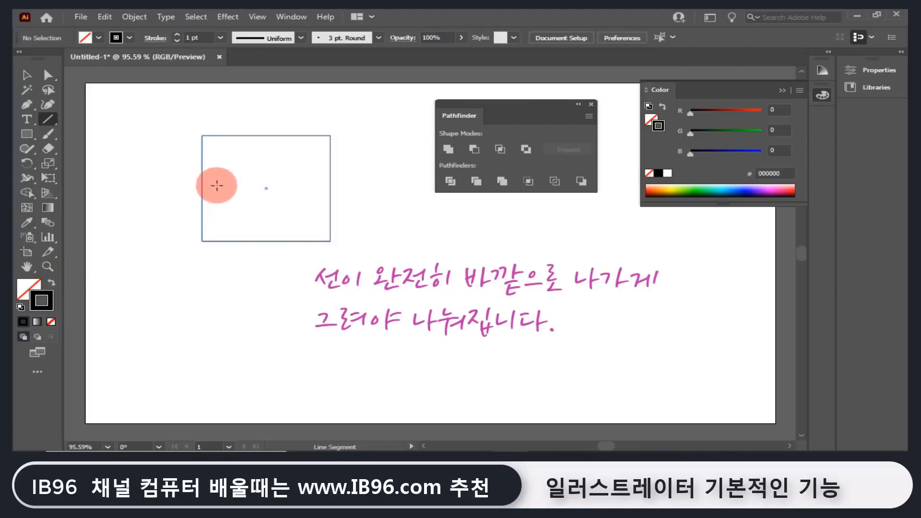
{"action": "left_click_drag", "start_coordinate": [278, 109], "coordinate": [278, 294]}
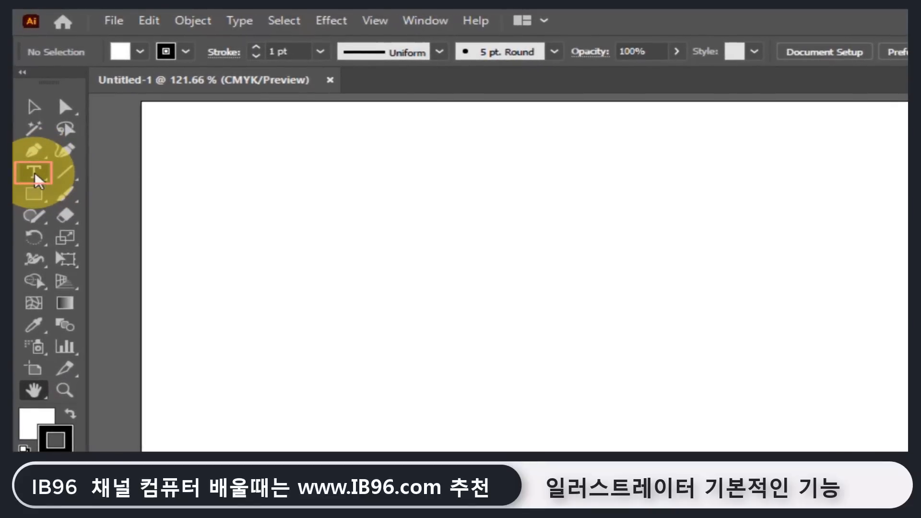
Create point text reading "ib96을 방문해 주신 여러분" in the upper part of the empty artboard.
{"action": "left_click", "coordinate": [34, 173]}
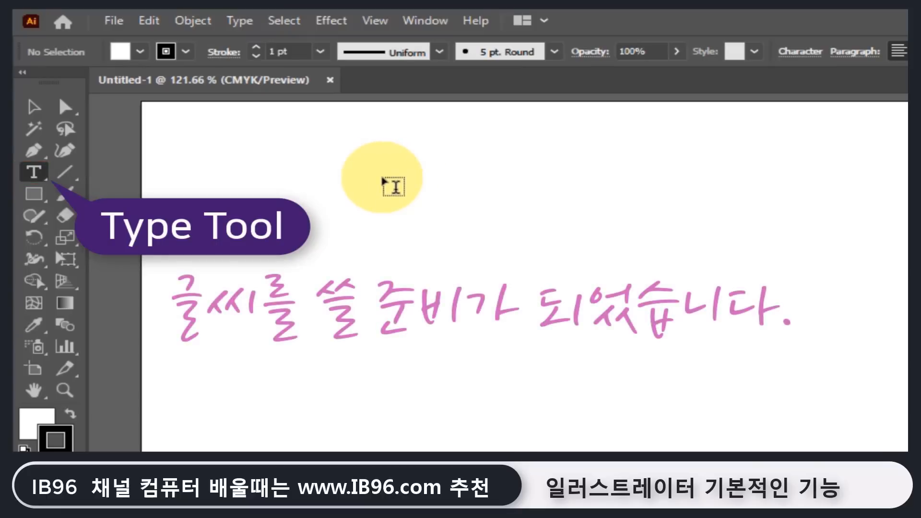
{"action": "left_click", "coordinate": [375, 211]}
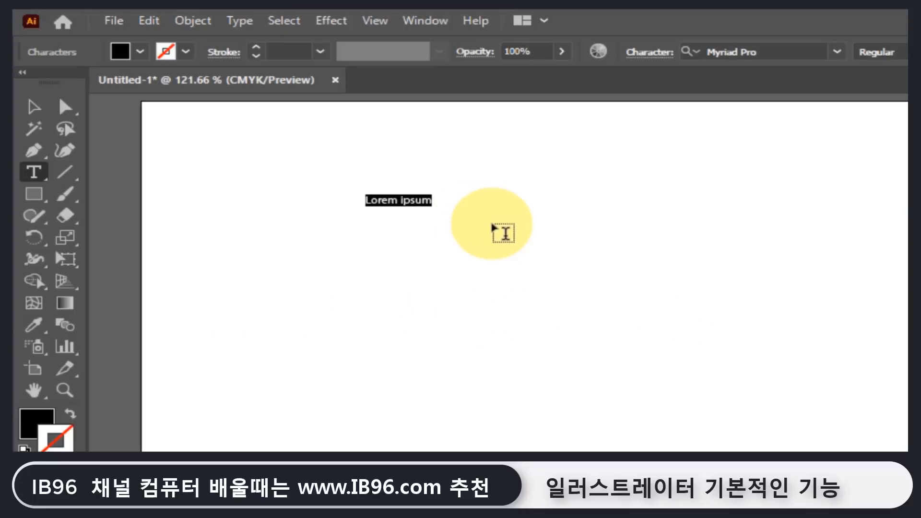
{"action": "type", "text": "ib96을 방문해 주신 여러분"}
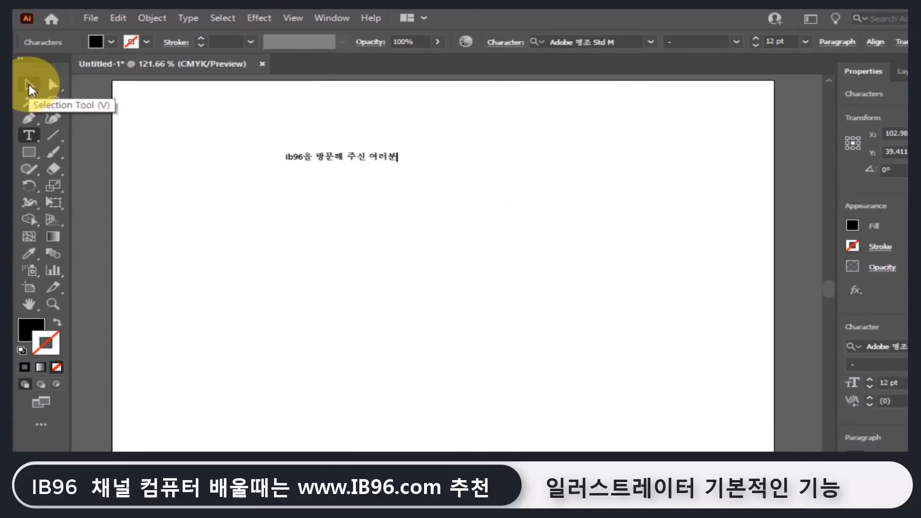
Reposition the line of text near the top edge of the artboard, slightly left of its centre.
{"action": "left_click", "coordinate": [29, 86]}
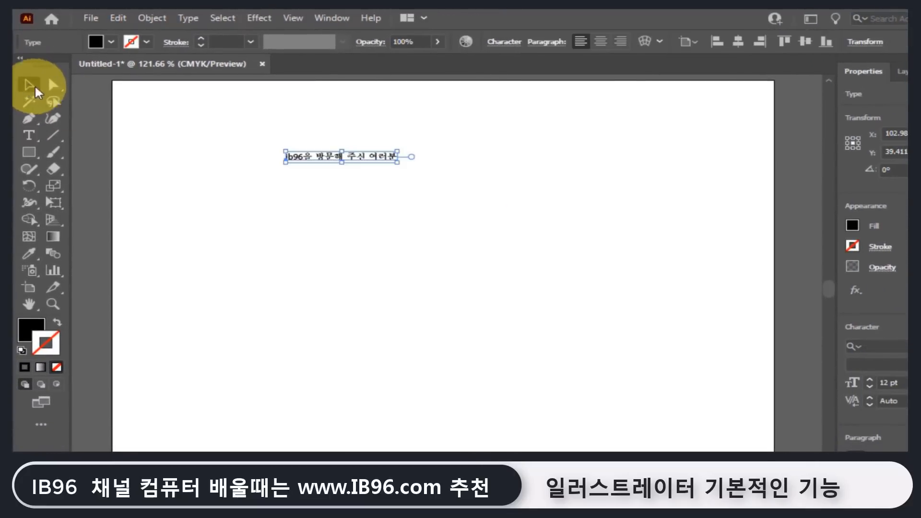
{"action": "left_click_drag", "start_coordinate": [363, 157], "coordinate": [220, 123]}
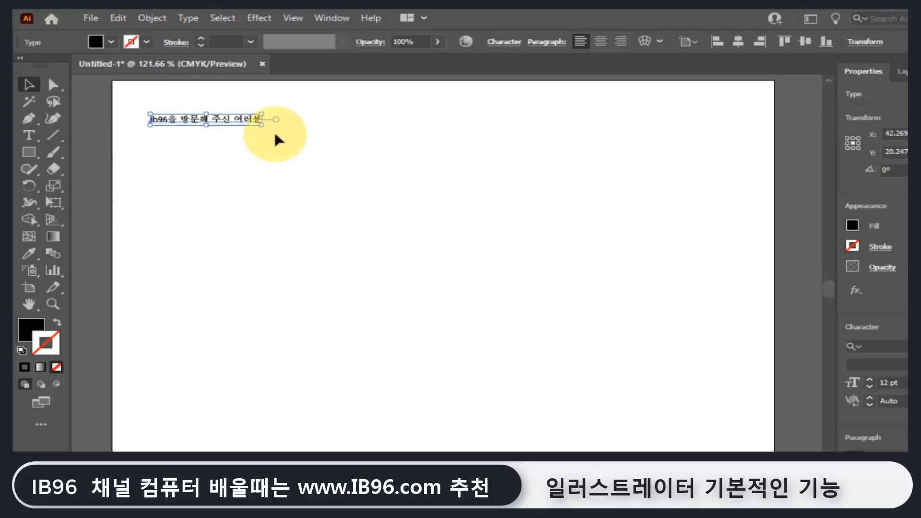
{"action": "left_click_drag", "start_coordinate": [243, 119], "coordinate": [404, 126]}
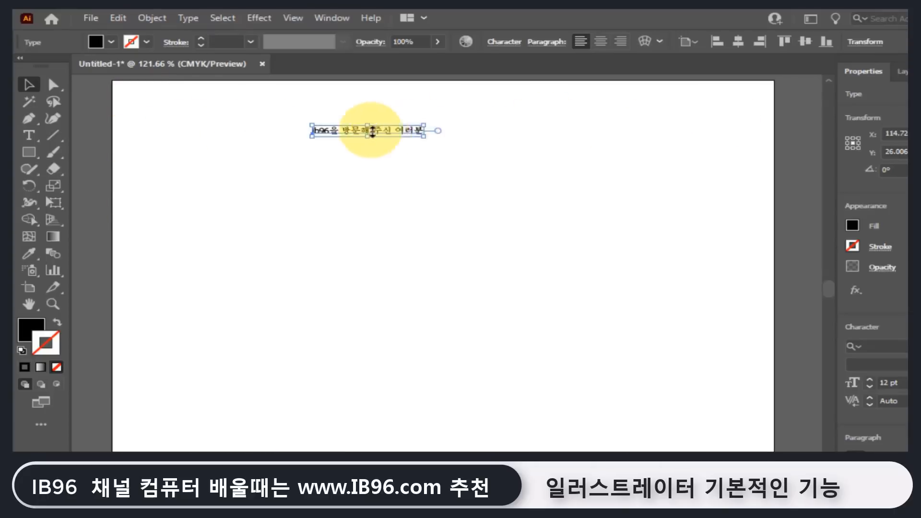
Add the lines "감사합니다.", "좋은 컨텐츠를 위해 항상" and "노력하겠습니다." below the first line, and move the text block left and down.
{"action": "left_click", "coordinate": [34, 131]}
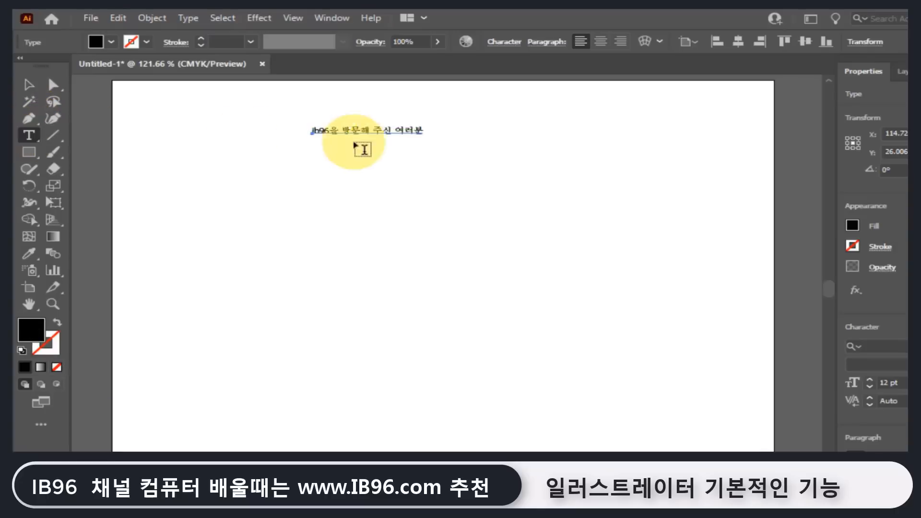
{"action": "left_click", "coordinate": [423, 131]}
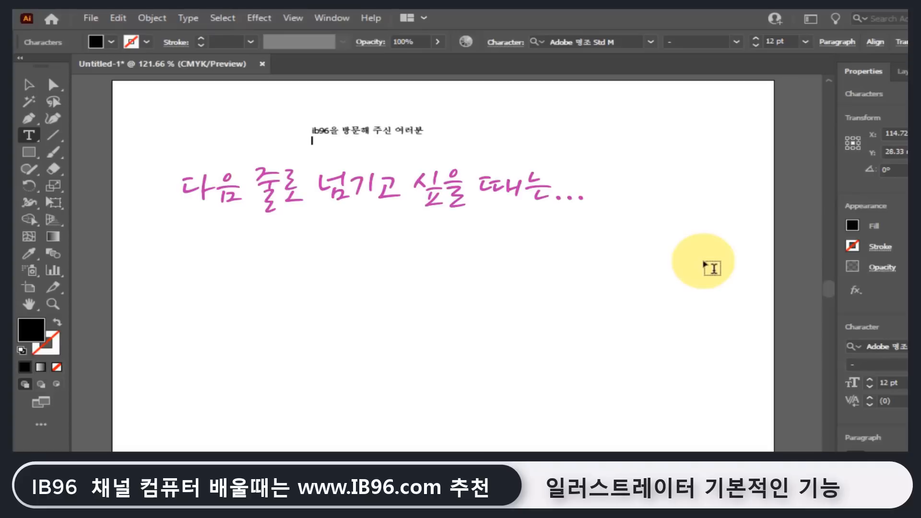
{"action": "type", "text": "감시"}
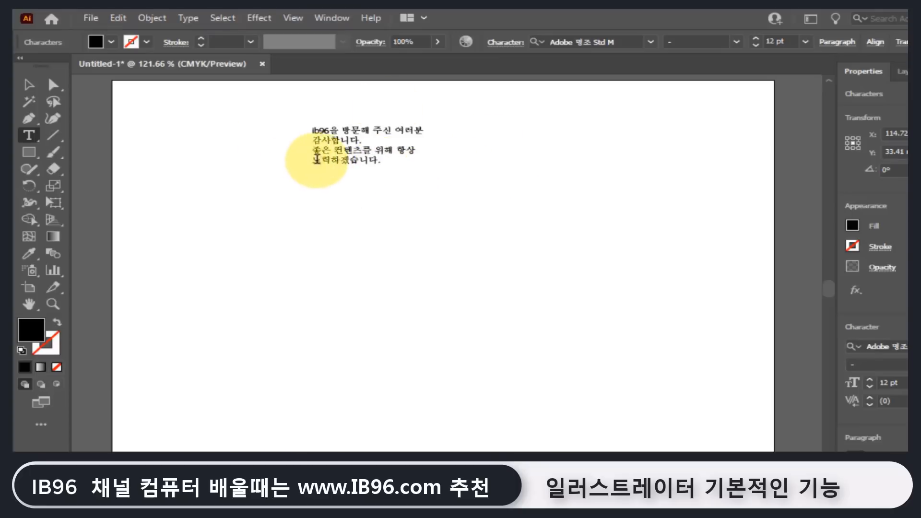
{"action": "left_click", "coordinate": [30, 83]}
{"action": "left_click_drag", "start_coordinate": [331, 158], "coordinate": [262, 176]}
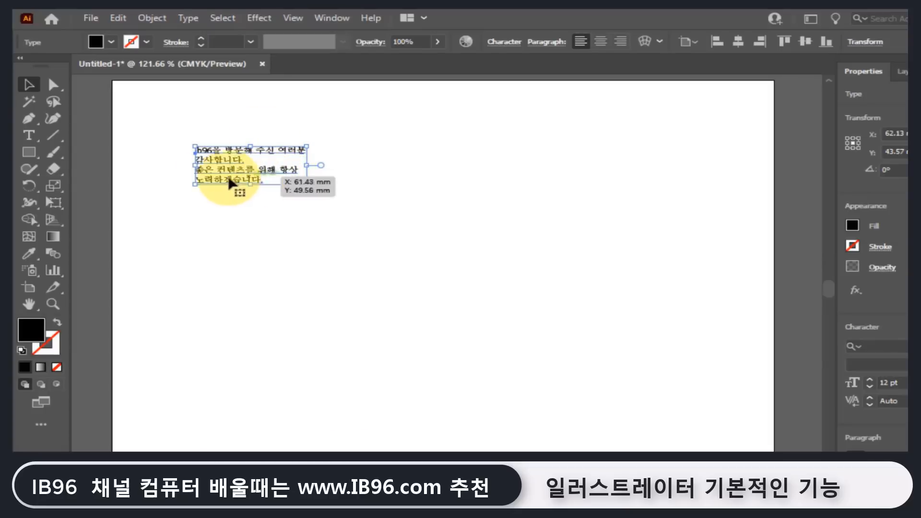
Create a separate text object of random Korean letters just right of the paragraph's first line.
{"action": "left_click", "coordinate": [30, 135]}
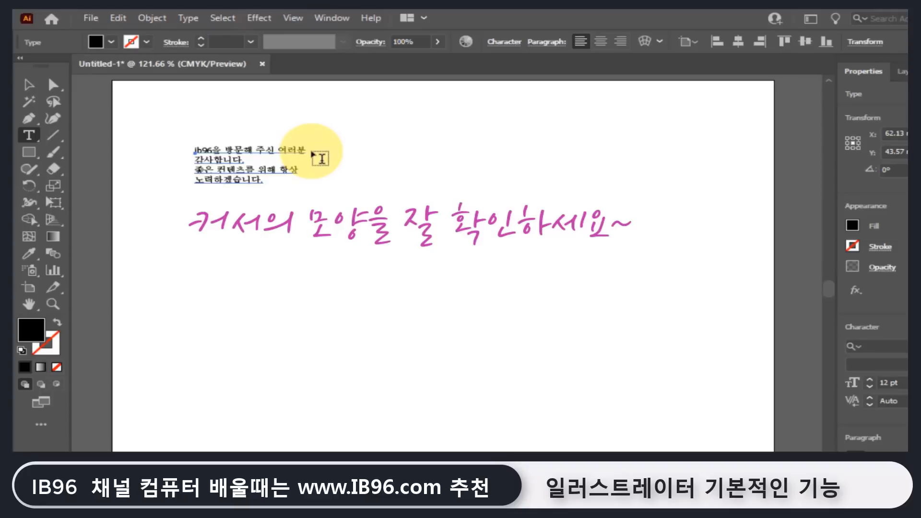
{"action": "left_click", "coordinate": [320, 159]}
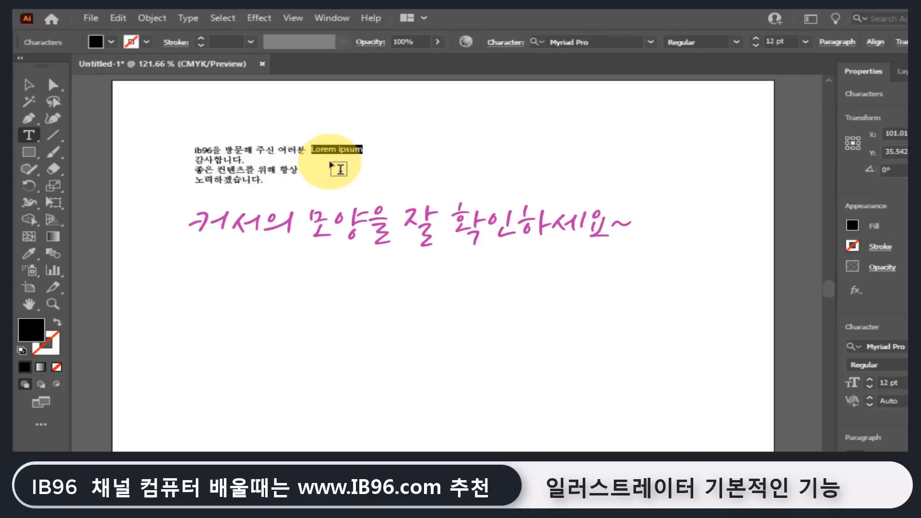
{"action": "type", "text": "ㅇㄴㄶㅇㄶ ㄹ오 호 ㄶ"}
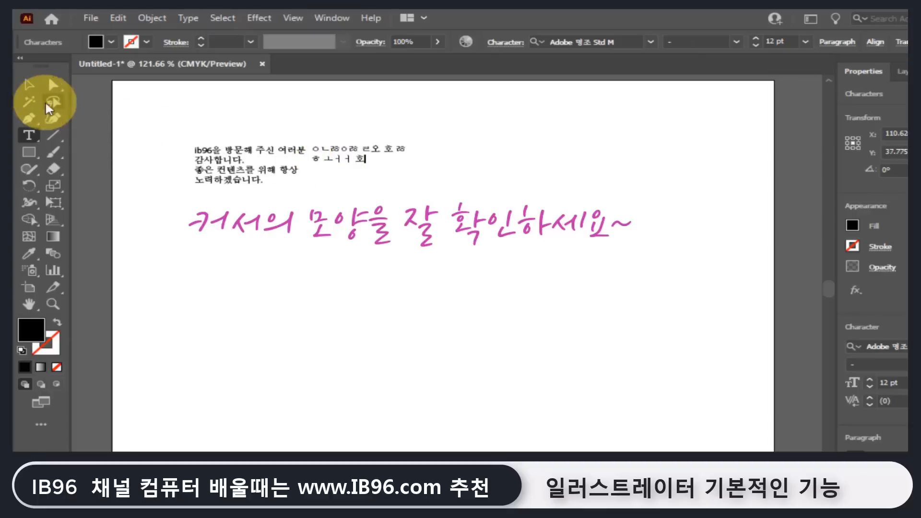
Move the random-letter text away from the four-line paragraph and delete it.
{"action": "left_click", "coordinate": [29, 86]}
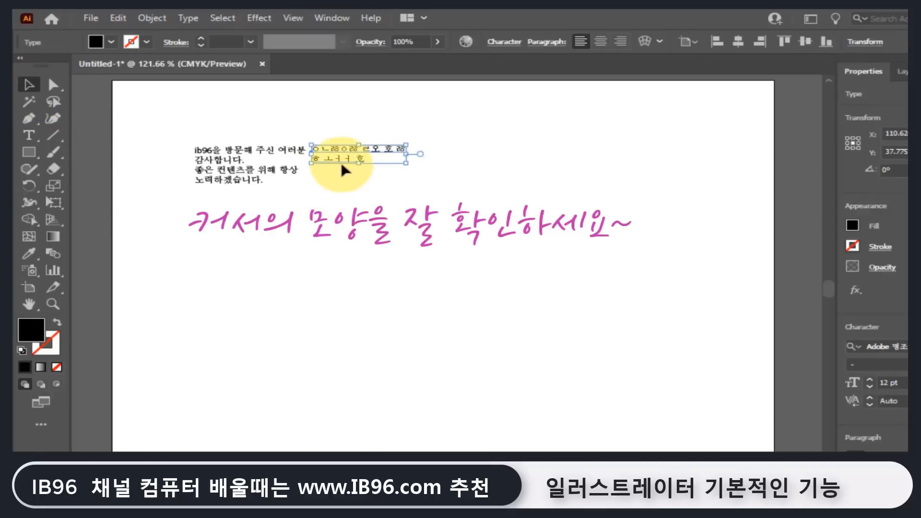
{"action": "left_click_drag", "start_coordinate": [339, 165], "coordinate": [446, 160]}
{"action": "mouse_move", "coordinate": [272, 169]}
{"action": "left_mouse_down"}
{"action": "mouse_move", "coordinate": [284, 240]}
{"action": "mouse_move", "coordinate": [273, 166]}
{"action": "left_mouse_up"}
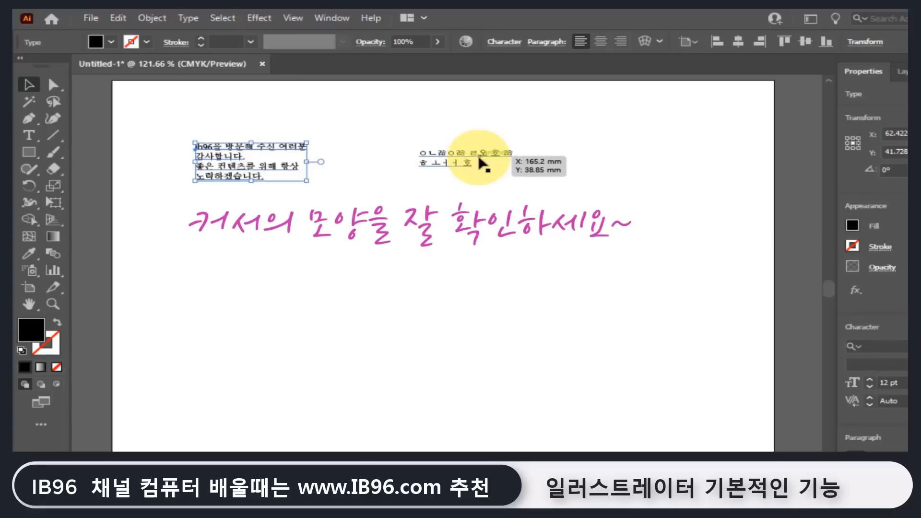
{"action": "left_click", "coordinate": [482, 165]}
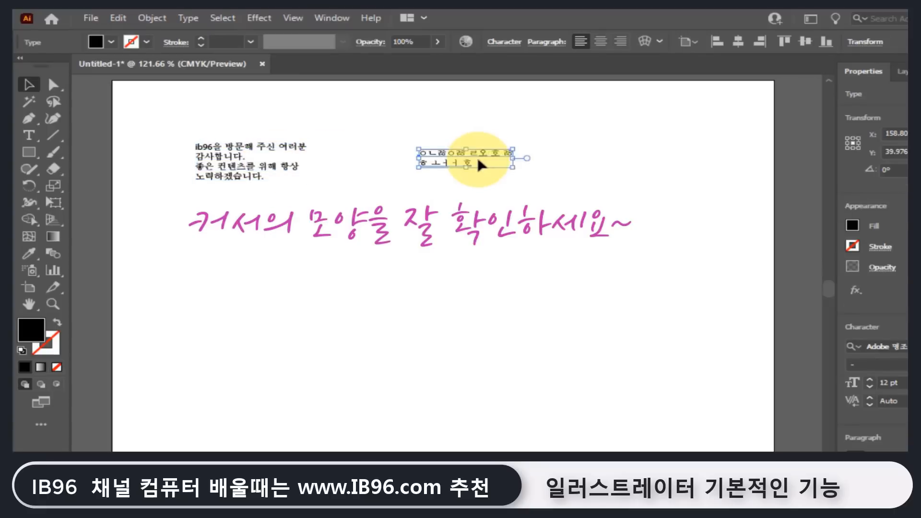
{"action": "key", "text": "Delete"}
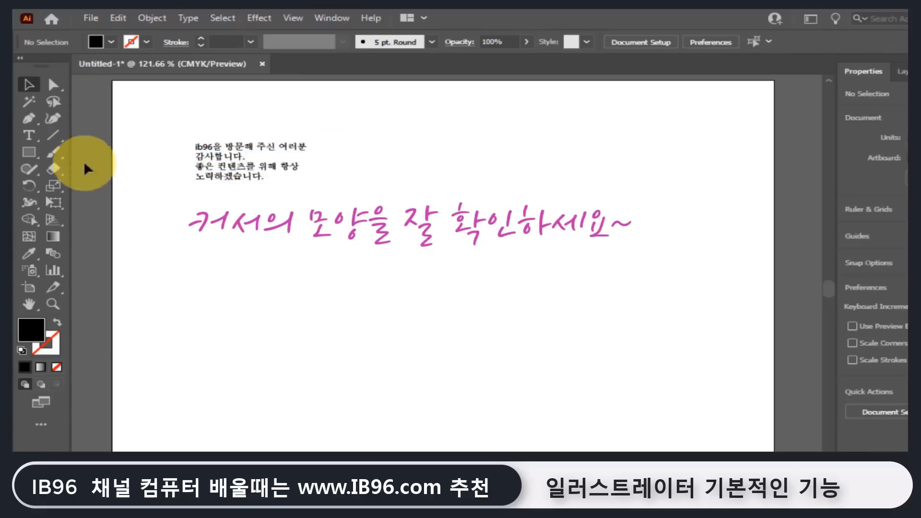
Select all four lines of the paragraph as editable text and check whether the Control panel is enabled.
{"action": "left_click", "coordinate": [30, 136]}
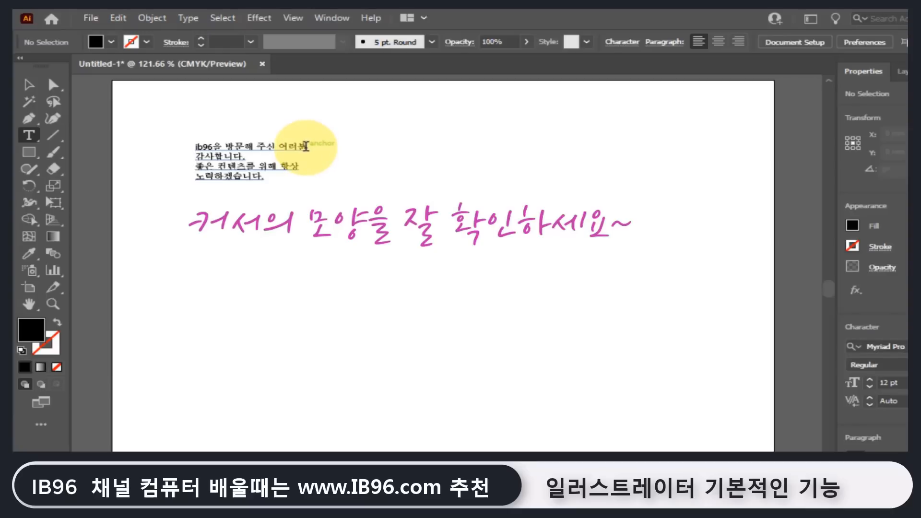
{"action": "left_click", "coordinate": [306, 146]}
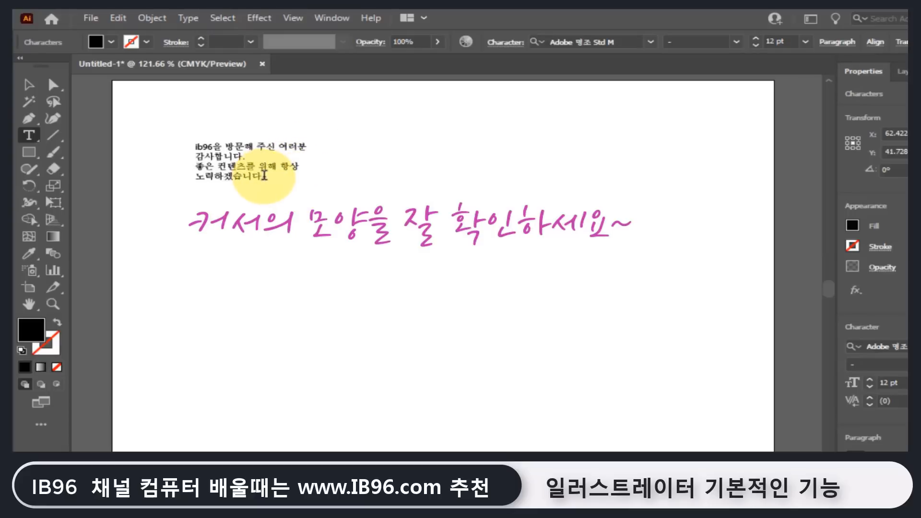
{"action": "left_click_drag", "start_coordinate": [264, 175], "coordinate": [192, 147]}
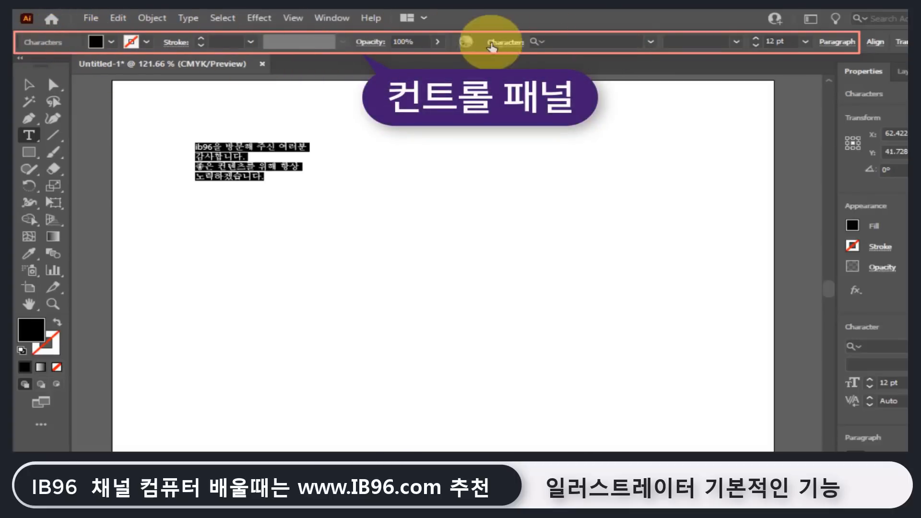
{"action": "left_click", "coordinate": [343, 19]}
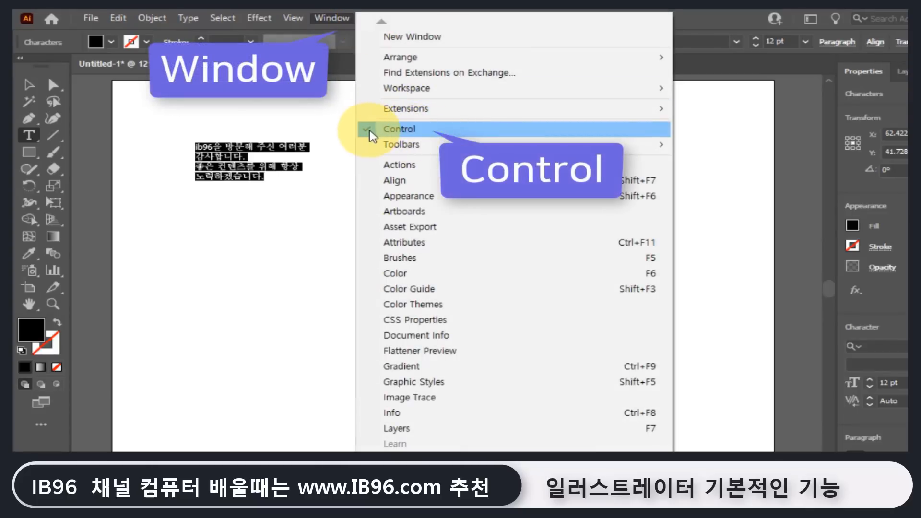
{"action": "left_click", "coordinate": [701, 28]}
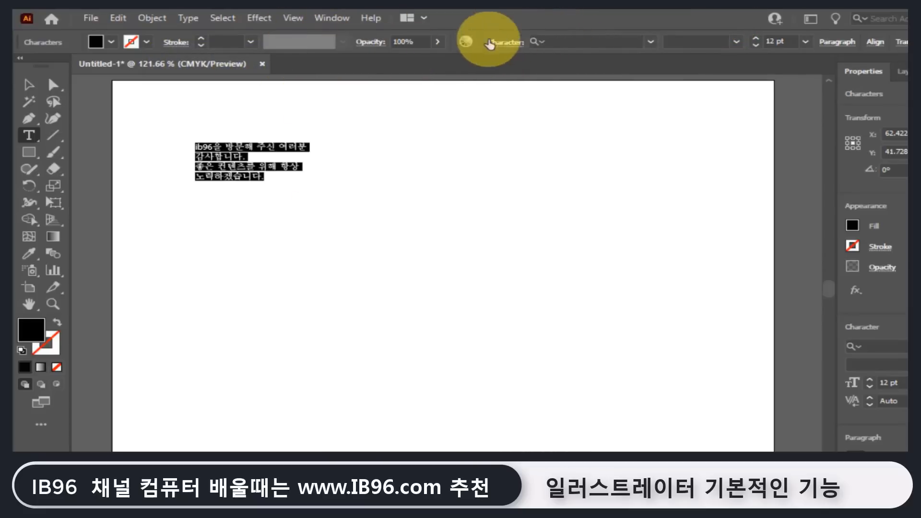
Browse the font list and set the font of the four selected lines to 한컴 고딕.
{"action": "left_click", "coordinate": [651, 41]}
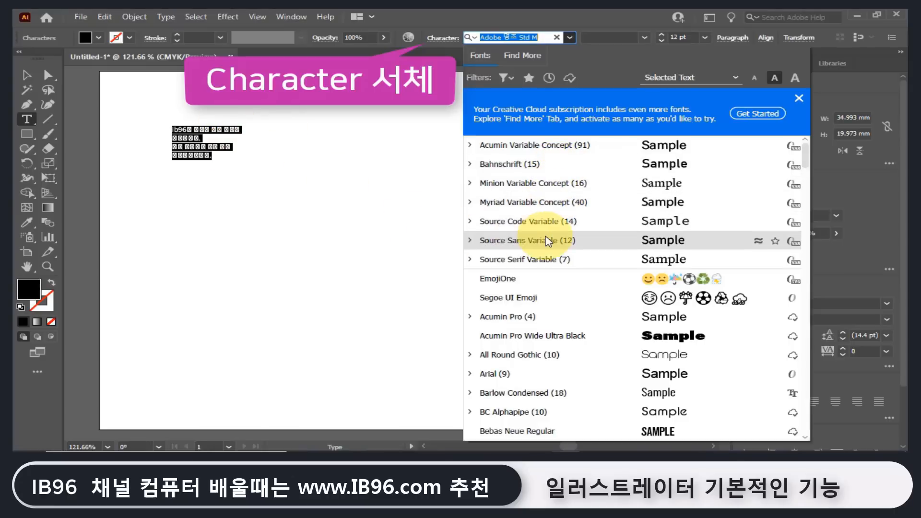
{"action": "scroll", "coordinate": [538, 296], "scroll_direction": "down", "scroll_amount": 13}
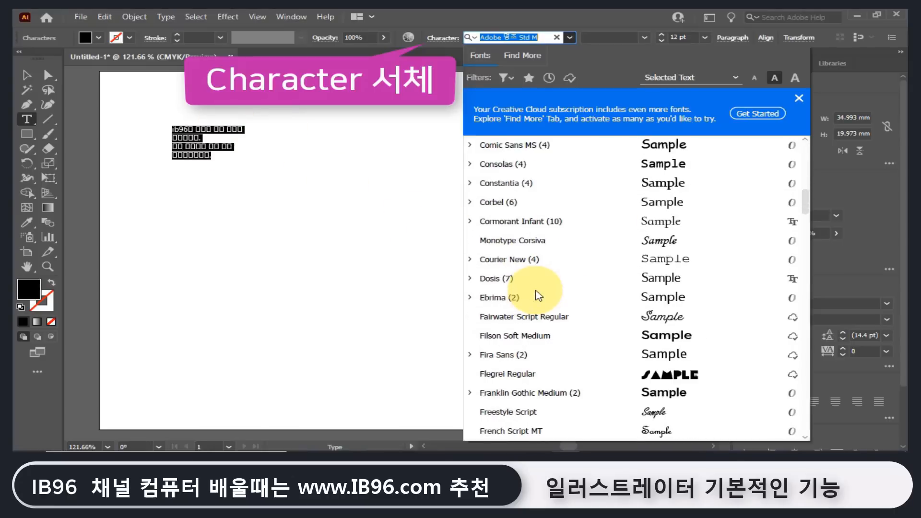
{"action": "scroll", "coordinate": [538, 295], "scroll_direction": "down", "scroll_amount": 20}
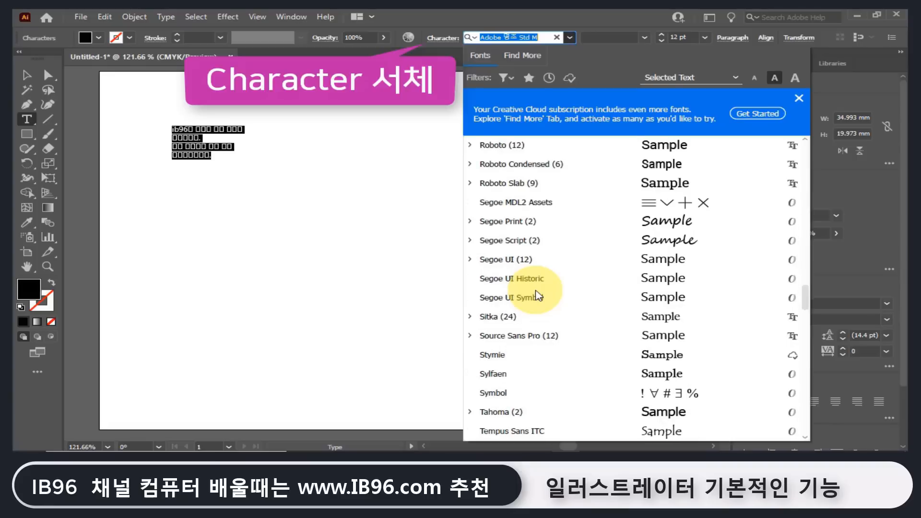
{"action": "scroll", "coordinate": [538, 296], "scroll_direction": "down", "scroll_amount": 12}
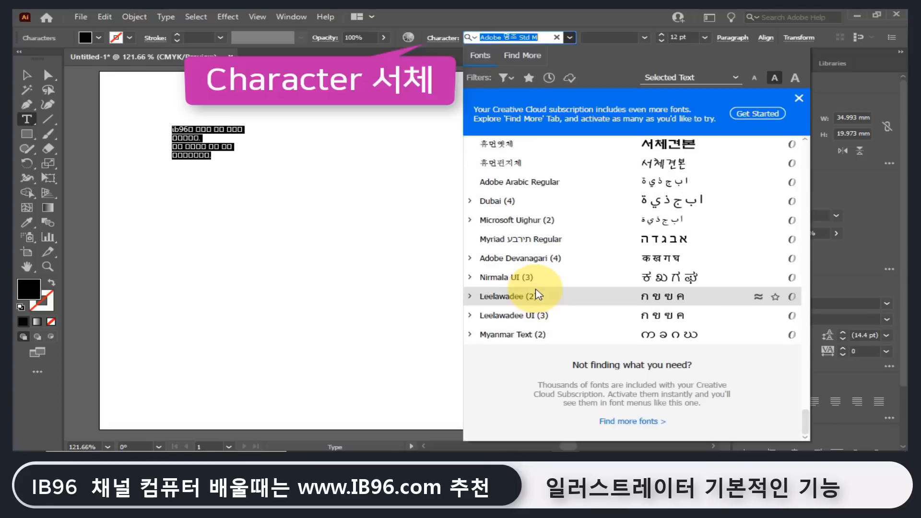
{"action": "left_click_drag", "start_coordinate": [806, 426], "coordinate": [800, 390]}
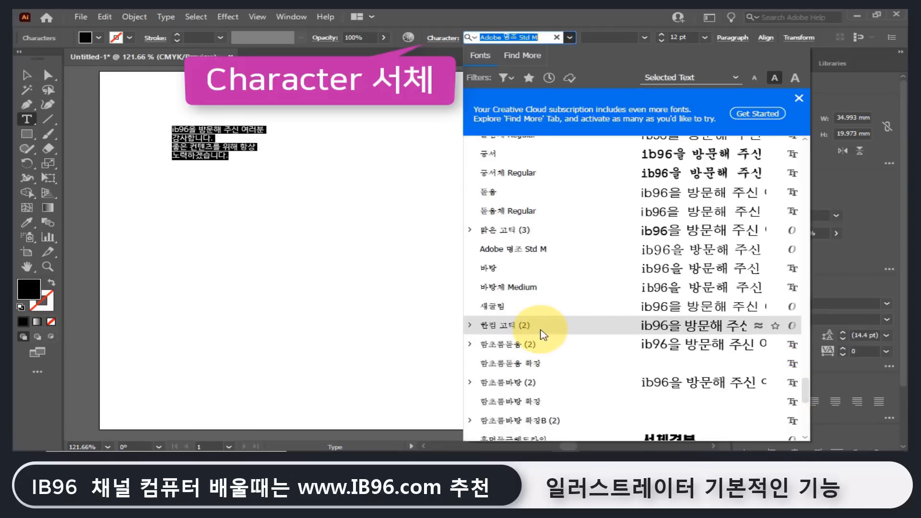
{"action": "left_click", "coordinate": [543, 335]}
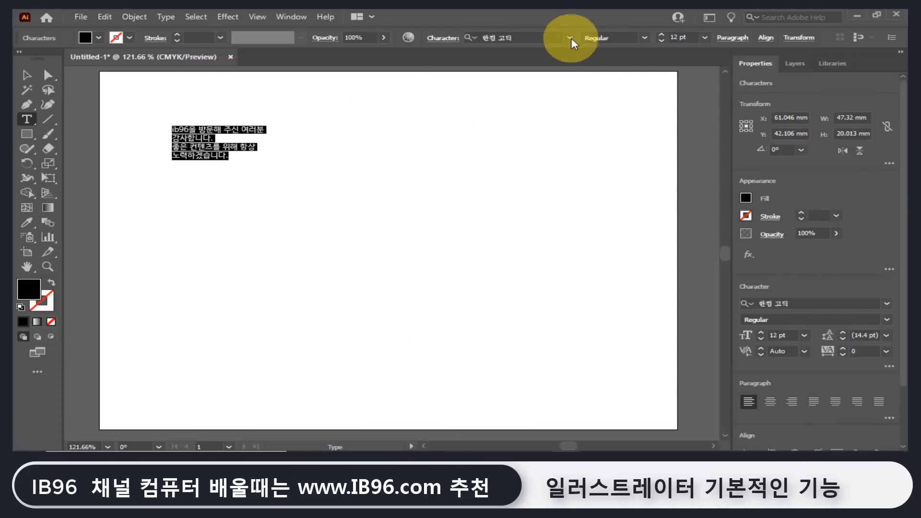
Set the selected paragraph's font style to Regular and its font size to 21 pt.
{"action": "left_click", "coordinate": [643, 39]}
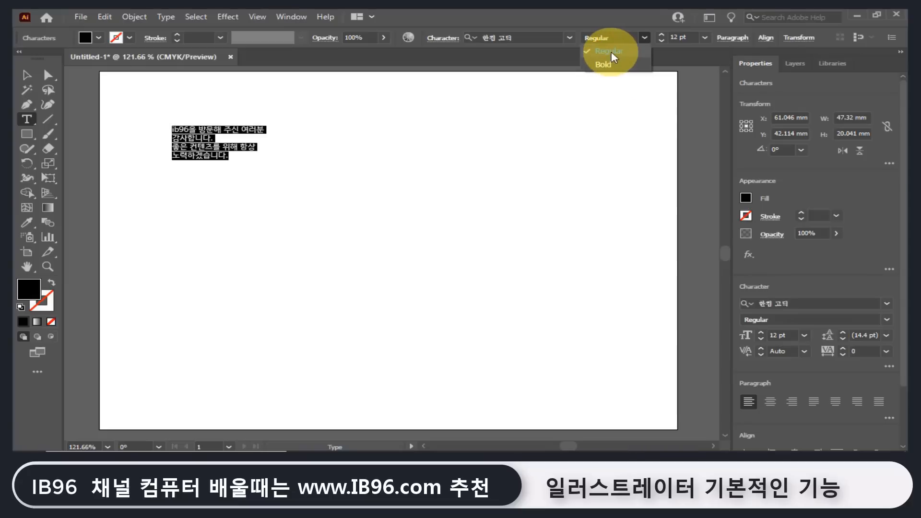
{"action": "left_click", "coordinate": [611, 53]}
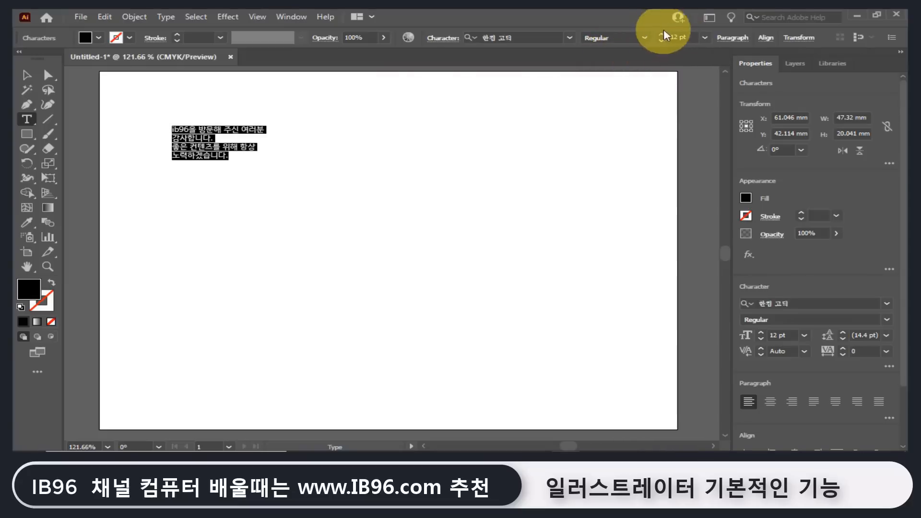
{"action": "left_click", "coordinate": [704, 37]}
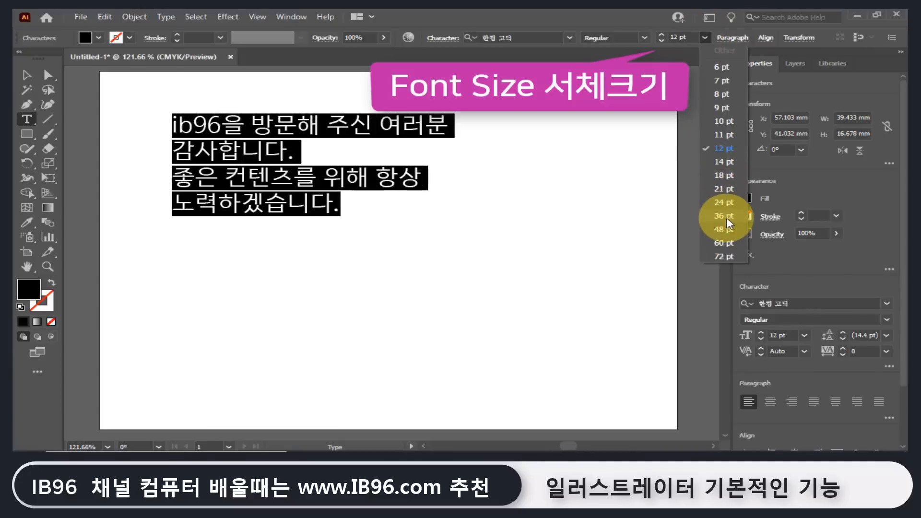
{"action": "left_click", "coordinate": [723, 189]}
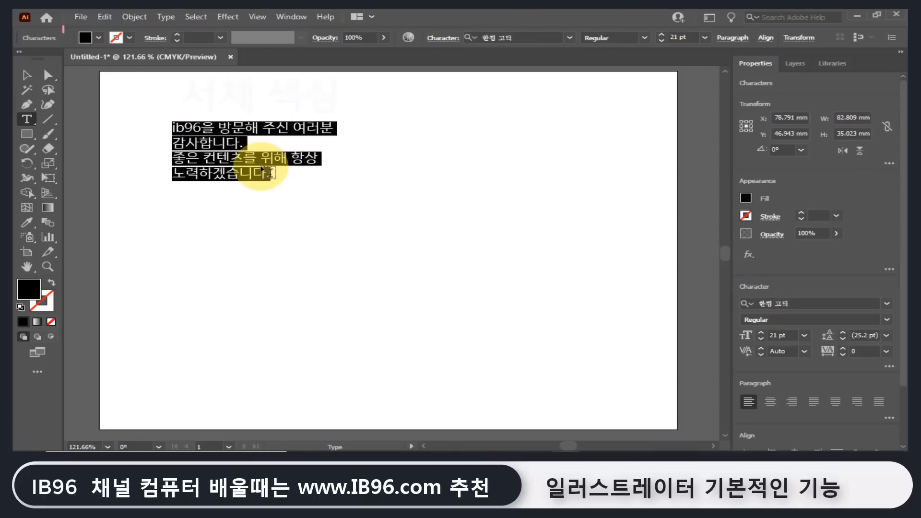
Set the fill color of all four selected lines to blue, hex 2685ED, in the Color Picker.
{"action": "left_click", "coordinate": [85, 37]}
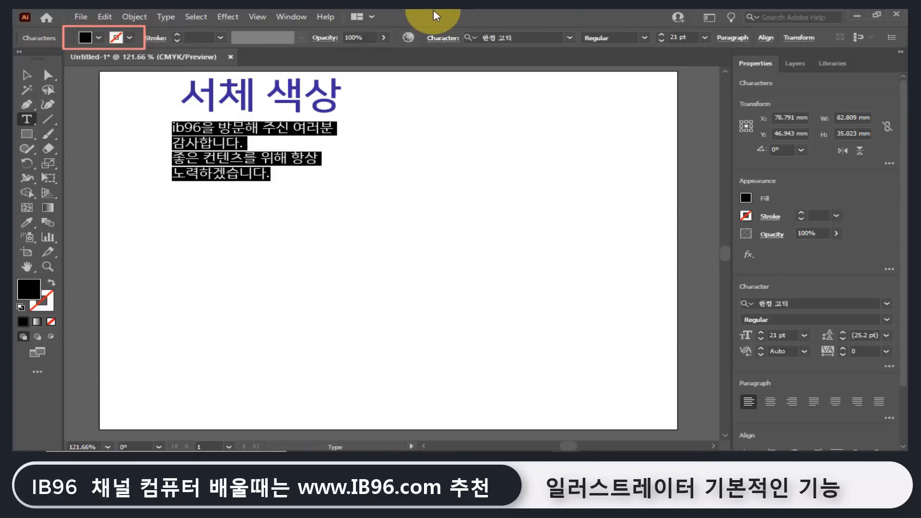
{"action": "double_click", "coordinate": [28, 292]}
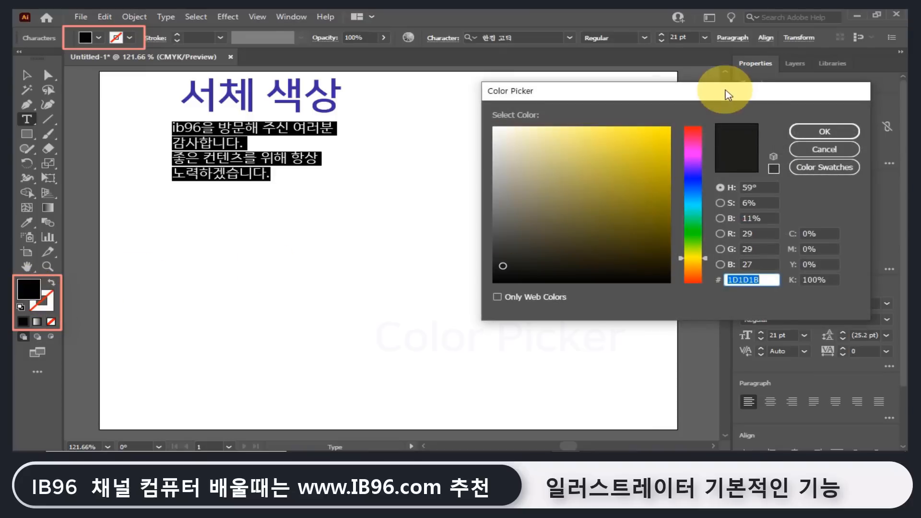
{"action": "left_click_drag", "start_coordinate": [571, 199], "coordinate": [584, 103]}
{"action": "left_click", "coordinate": [526, 126]}
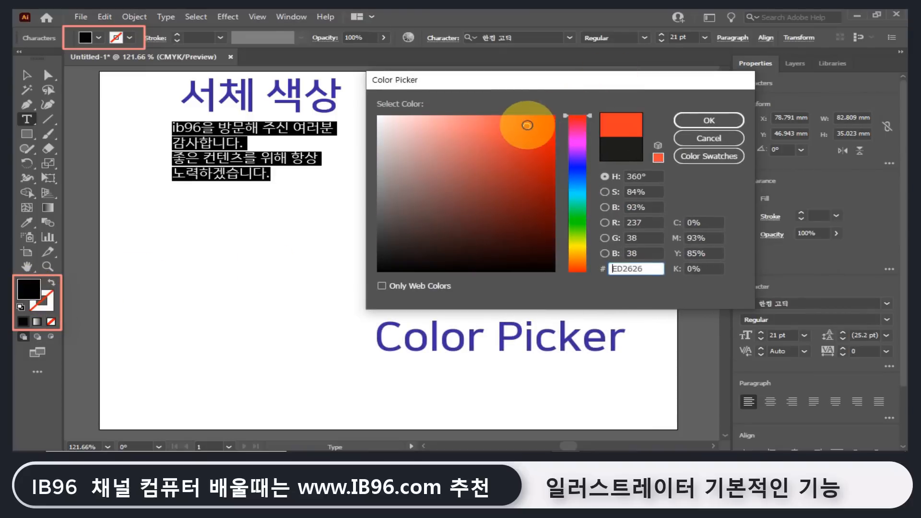
{"action": "left_click", "coordinate": [577, 179]}
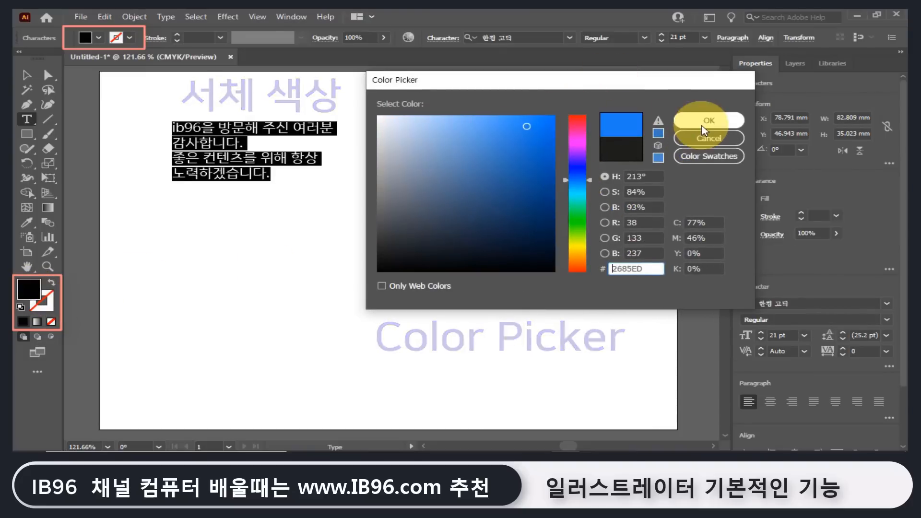
{"action": "left_click", "coordinate": [701, 121]}
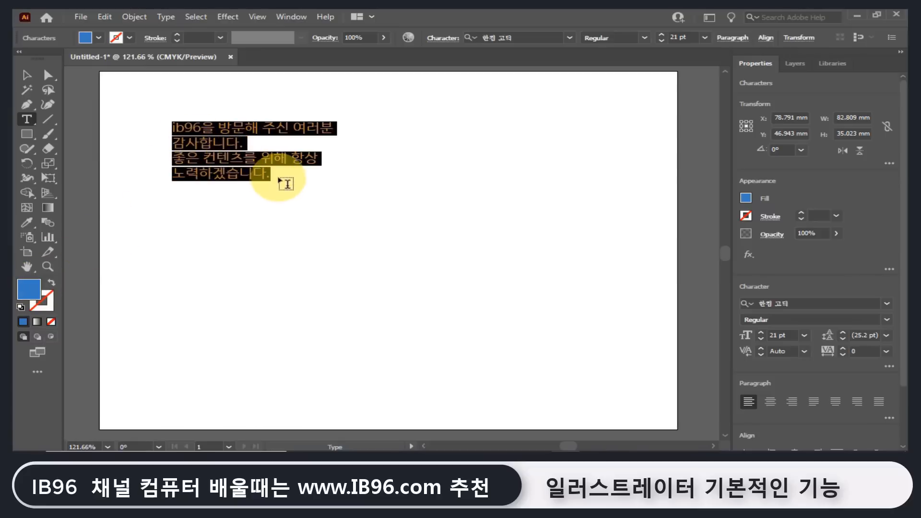
Give only the characters "ib96" in the first line a green swatch fill and the font Arial Bold.
{"action": "left_click", "coordinate": [305, 158]}
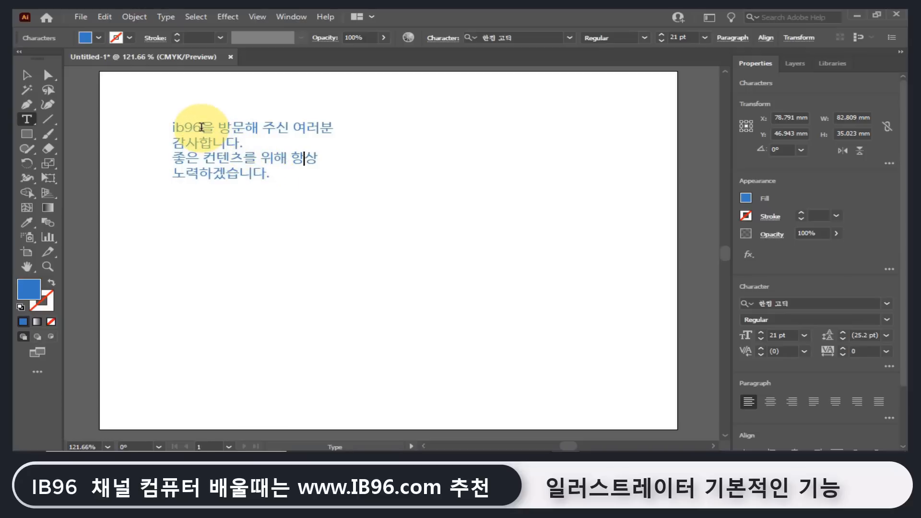
{"action": "left_click_drag", "start_coordinate": [201, 127], "coordinate": [171, 127]}
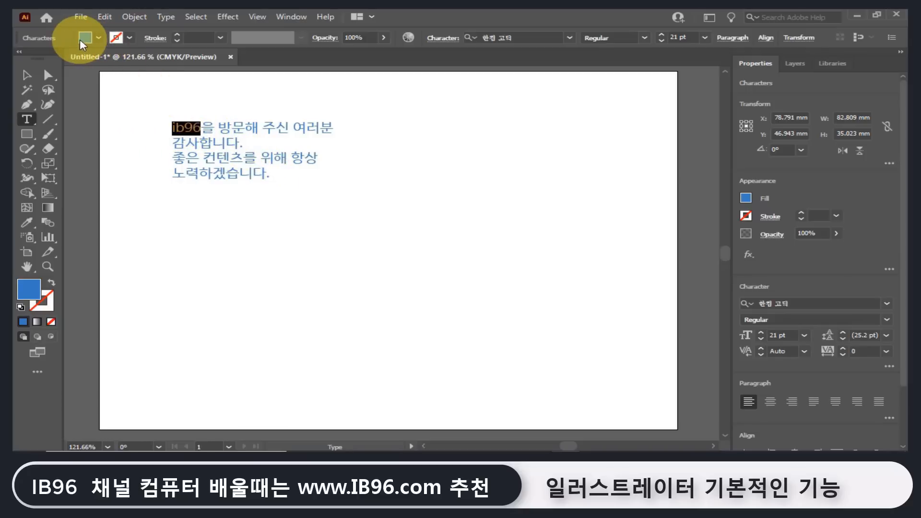
{"action": "left_click", "coordinate": [81, 40]}
{"action": "left_click", "coordinate": [60, 66]}
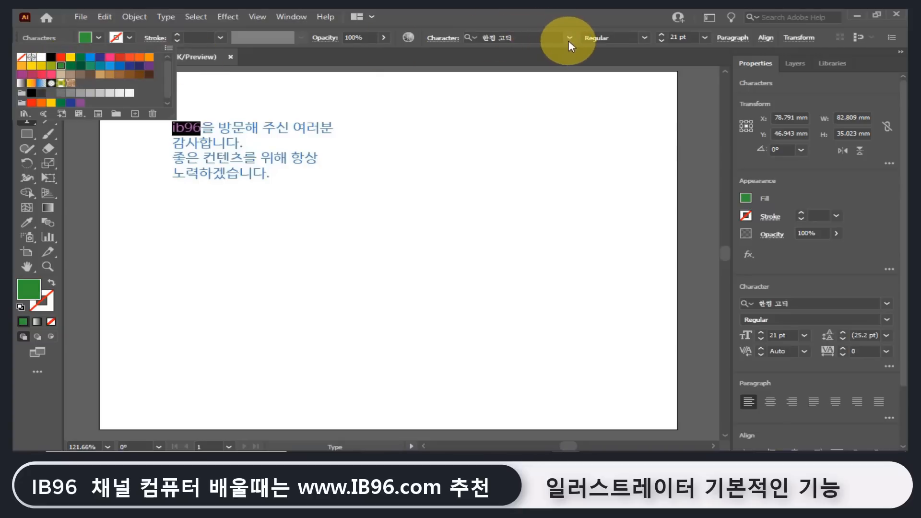
{"action": "left_click", "coordinate": [569, 39]}
{"action": "left_click", "coordinate": [569, 38]}
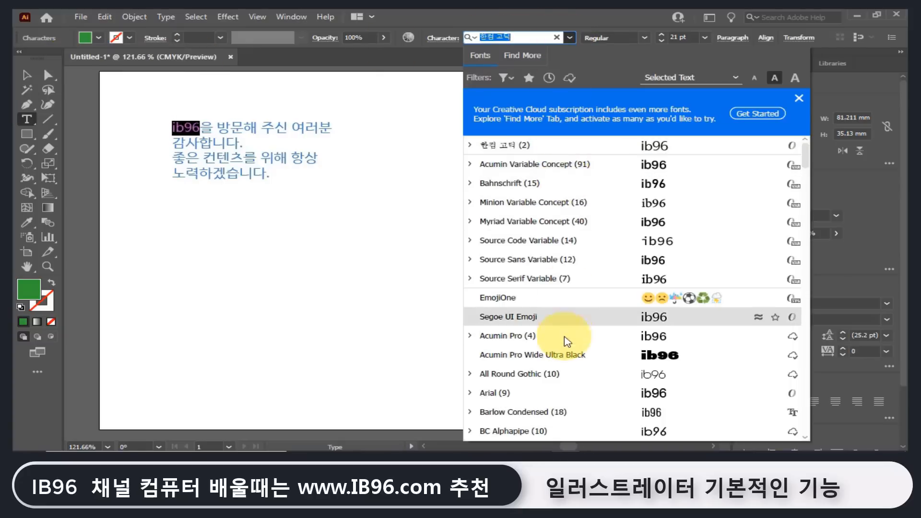
{"action": "left_click", "coordinate": [541, 393]}
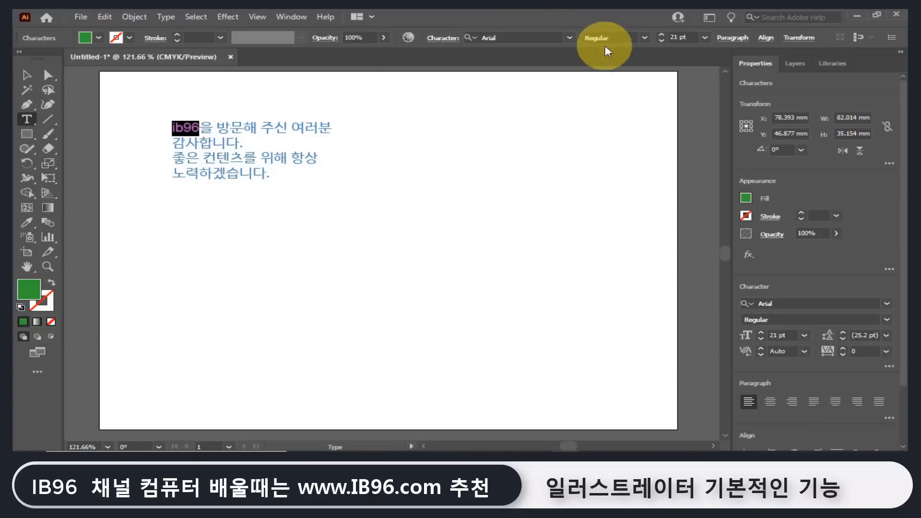
{"action": "left_click", "coordinate": [645, 38]}
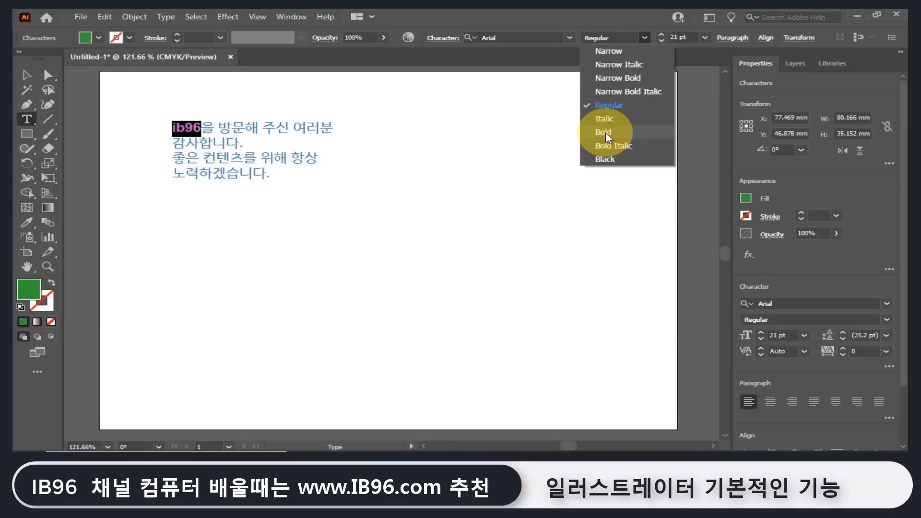
{"action": "left_click", "coordinate": [606, 137]}
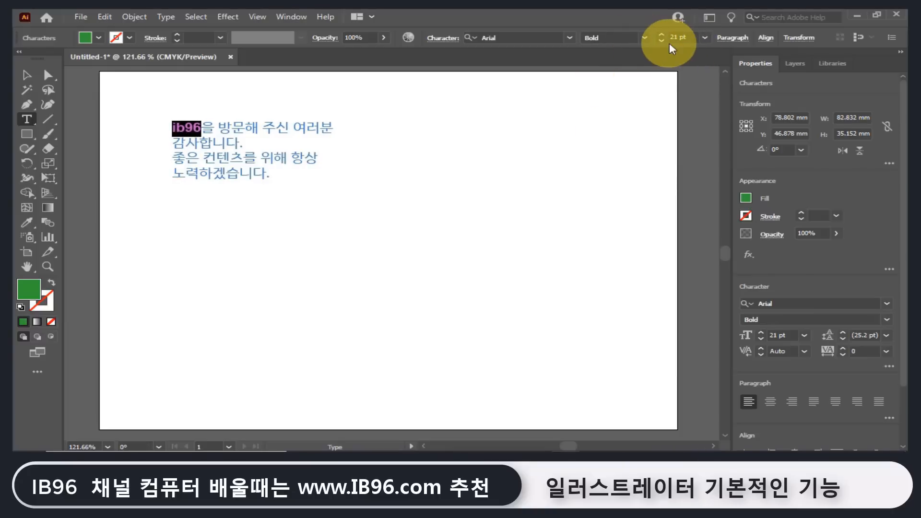
{"action": "left_click", "coordinate": [230, 127]}
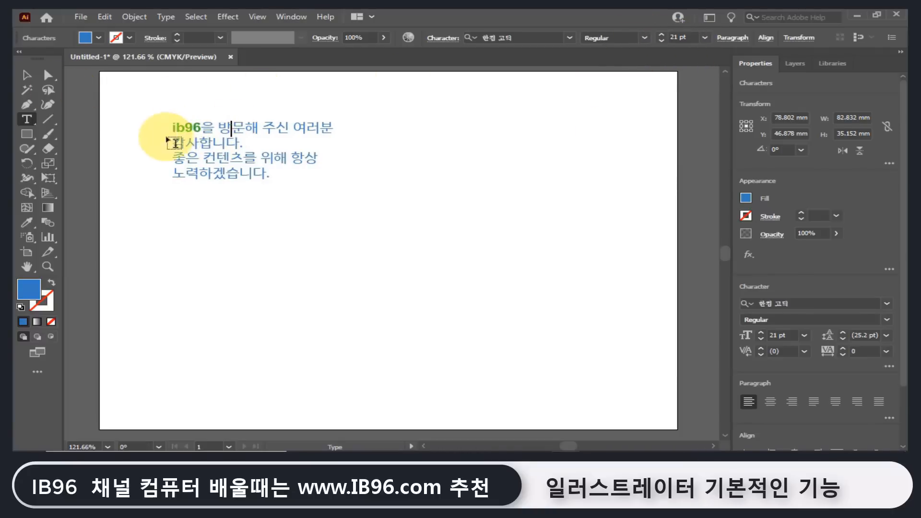
{"action": "left_click", "coordinate": [201, 128]}
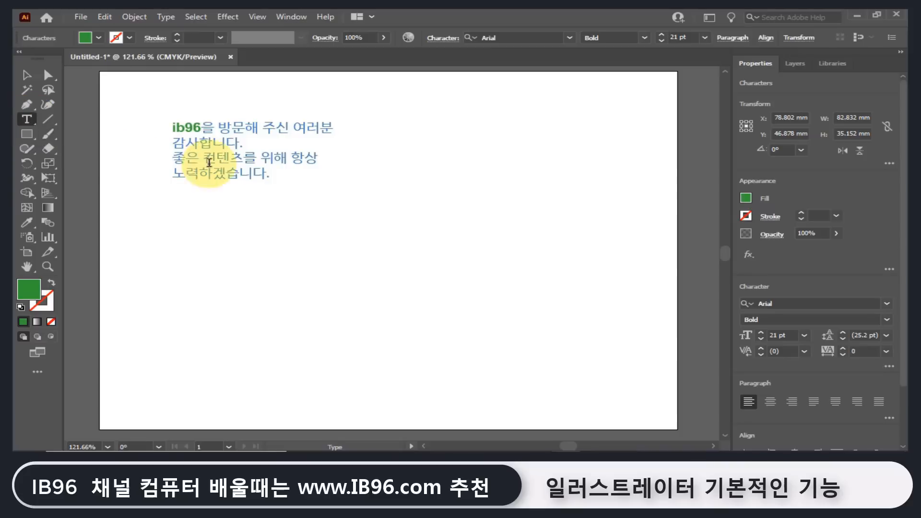
{"action": "left_click_drag", "start_coordinate": [202, 128], "coordinate": [172, 129]}
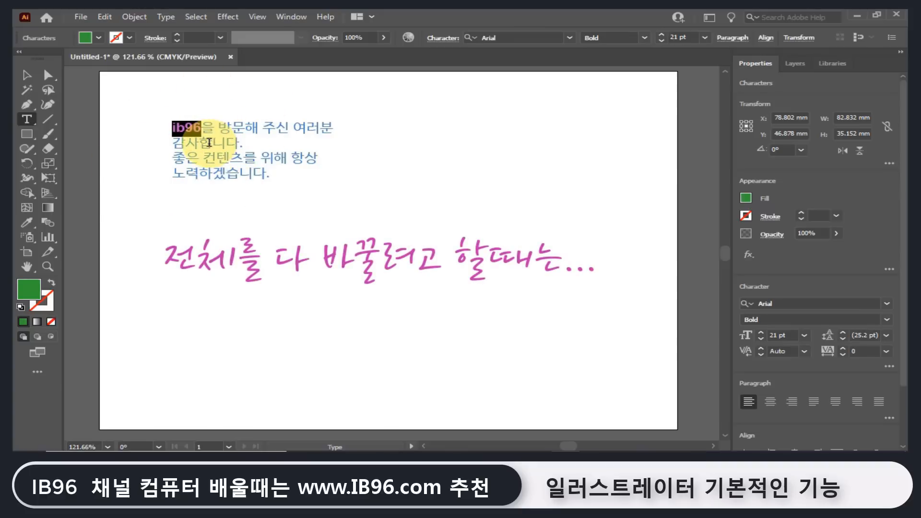
Move the whole text object right and slightly down on the artboard, and set its fill to red in the Color Picker.
{"action": "left_click", "coordinate": [27, 76]}
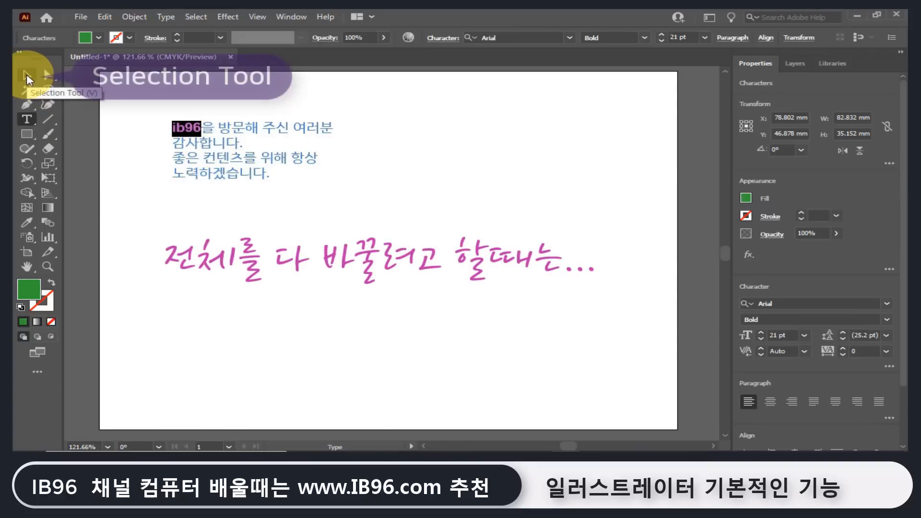
{"action": "left_click_drag", "start_coordinate": [218, 137], "coordinate": [429, 167]}
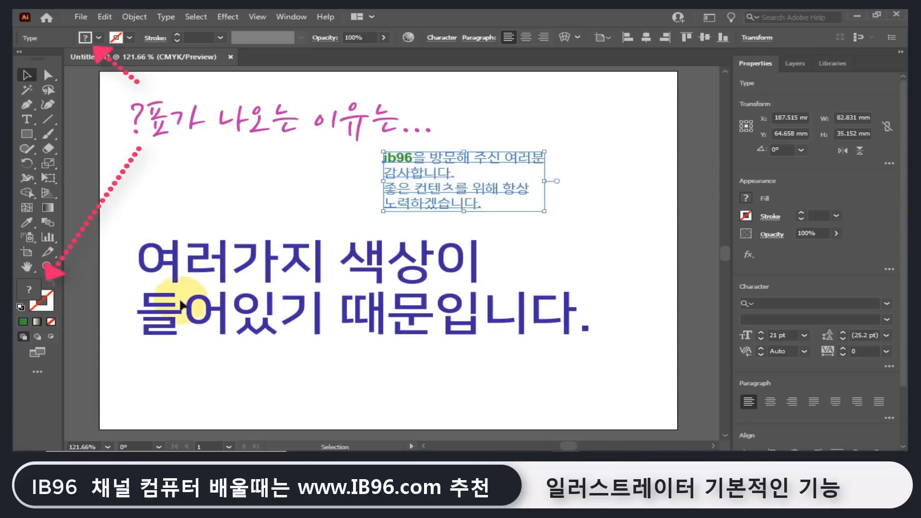
{"action": "double_click", "coordinate": [33, 290]}
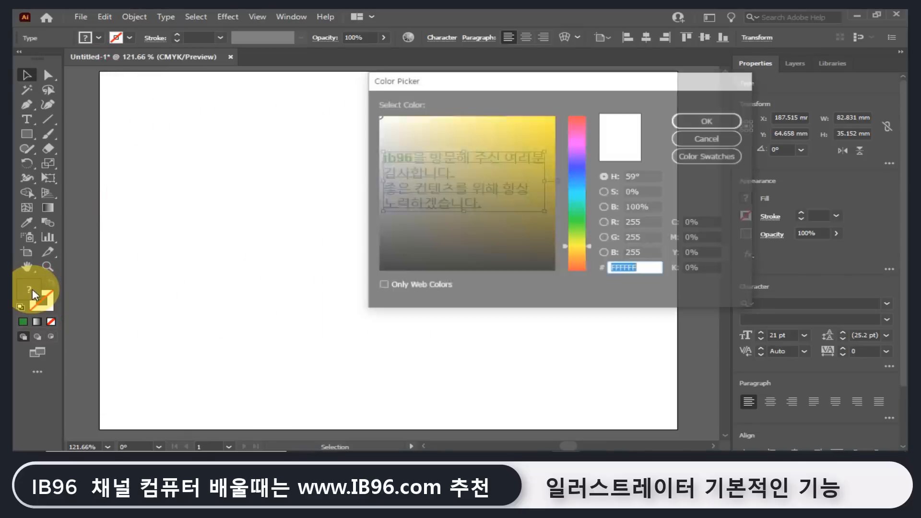
{"action": "left_click", "coordinate": [709, 121]}
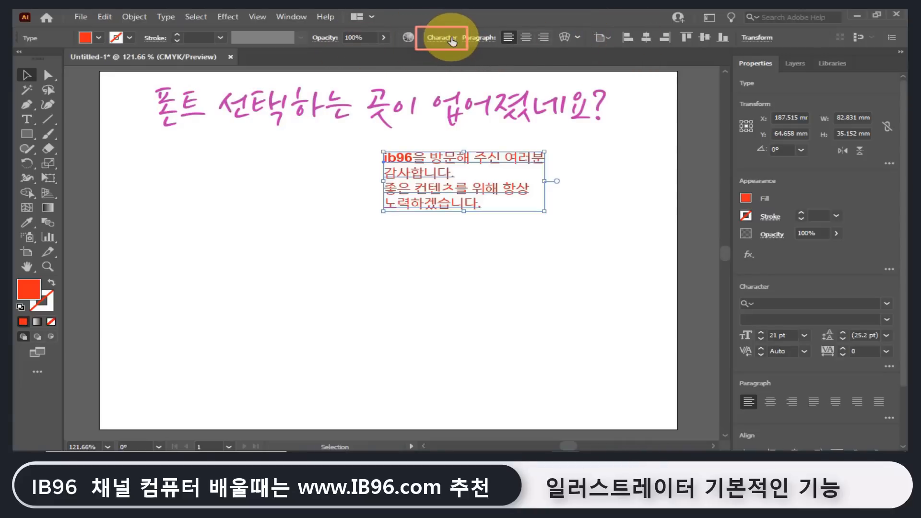
Examine the different places where font and other character settings are offered for the selected text object.
{"action": "left_click", "coordinate": [449, 41]}
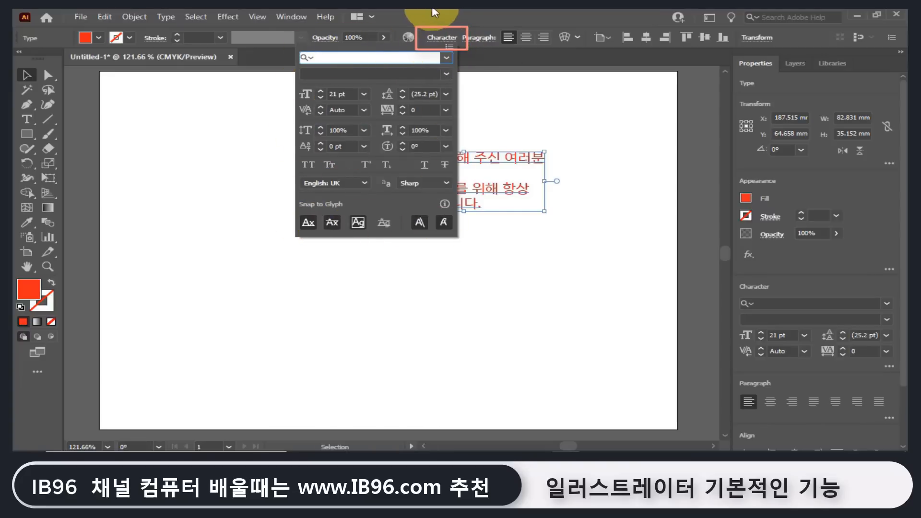
{"action": "left_click", "coordinate": [441, 37]}
{"action": "left_click", "coordinate": [293, 18]}
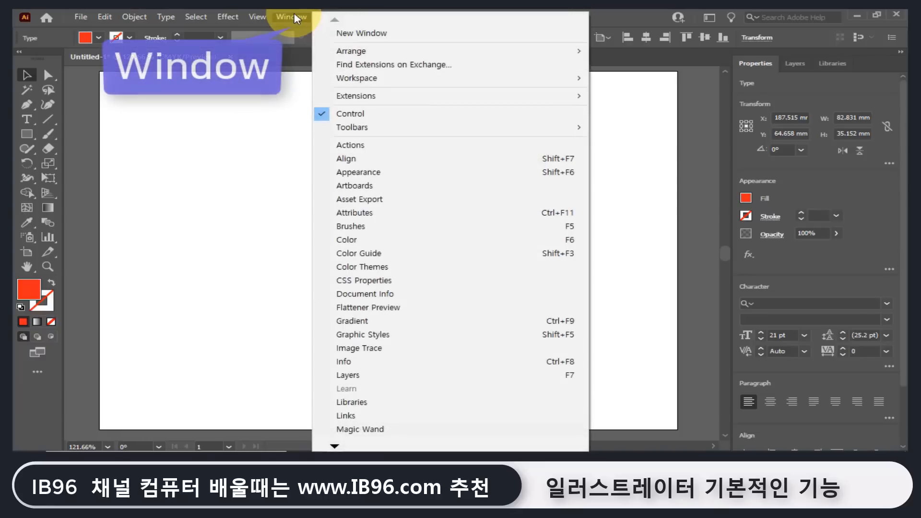
{"action": "scroll", "coordinate": [379, 192], "scroll_direction": "down", "scroll_amount": 5}
{"action": "mouse_move", "coordinate": [355, 323]}
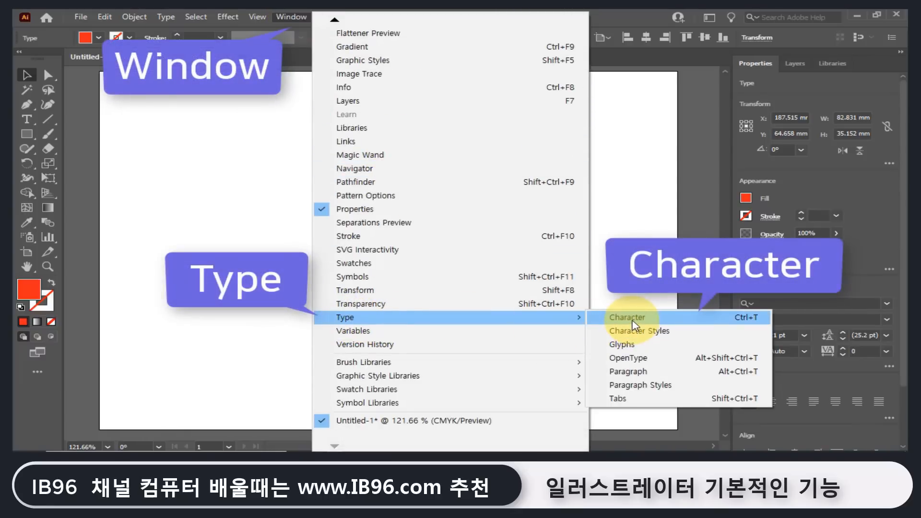
{"action": "left_click", "coordinate": [725, 251]}
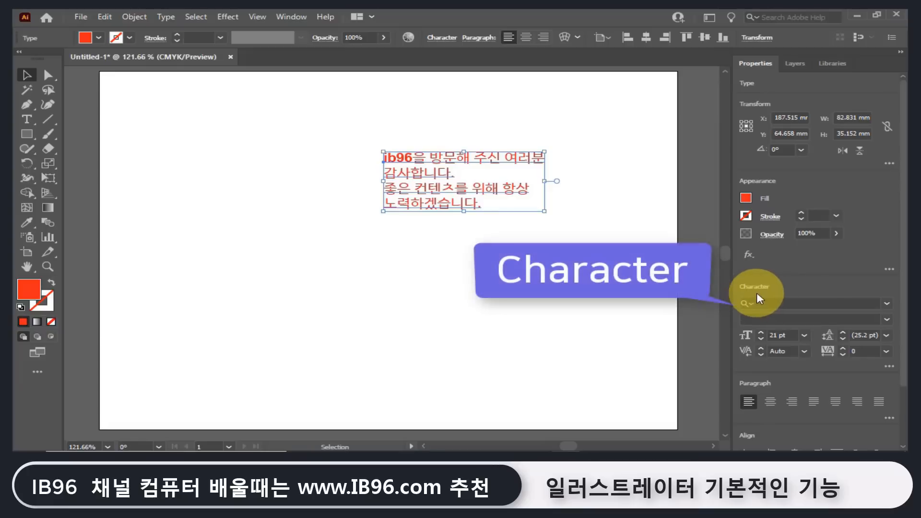
{"action": "scroll", "coordinate": [892, 317], "scroll_direction": "down", "scroll_amount": 2}
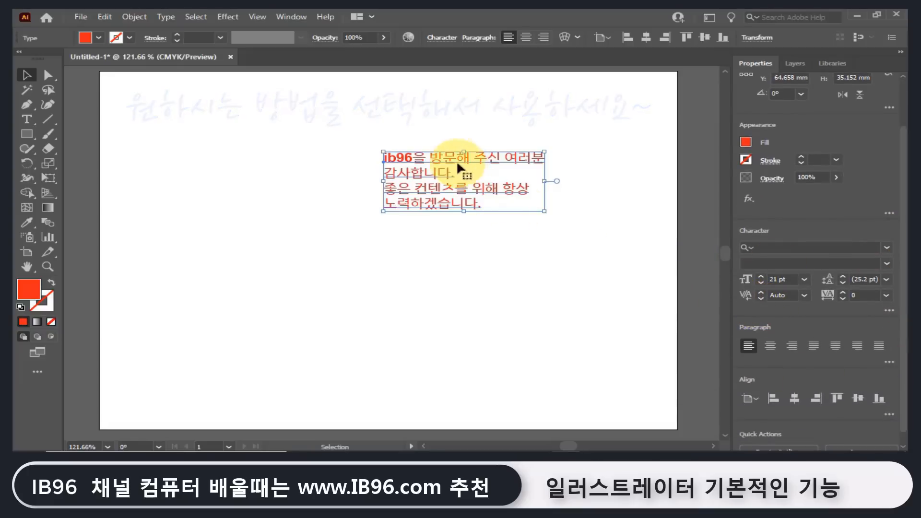
Move the red text object back toward the upper left of the artboard.
{"action": "left_click_drag", "start_coordinate": [458, 168], "coordinate": [271, 137]}
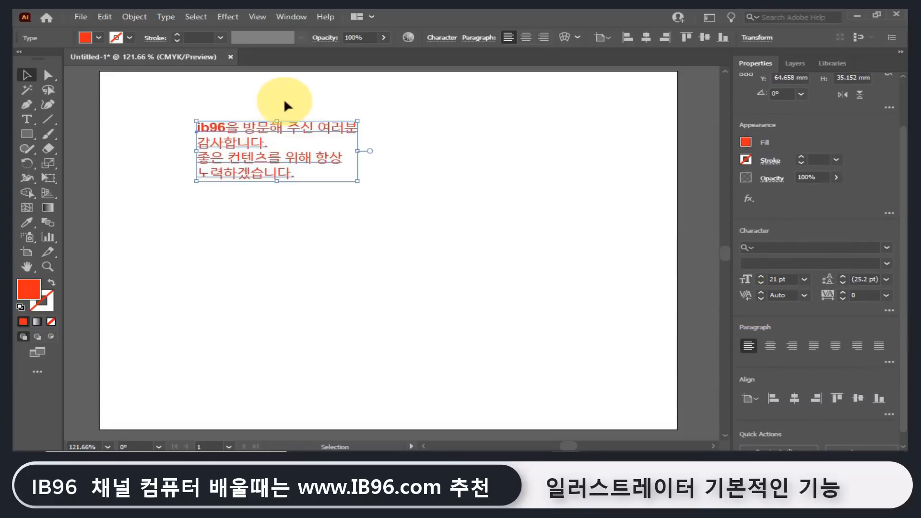
Display the floating Character panel beside the text object and expand it to show its additional options.
{"action": "left_click", "coordinate": [284, 18]}
{"action": "mouse_move", "coordinate": [389, 324]}
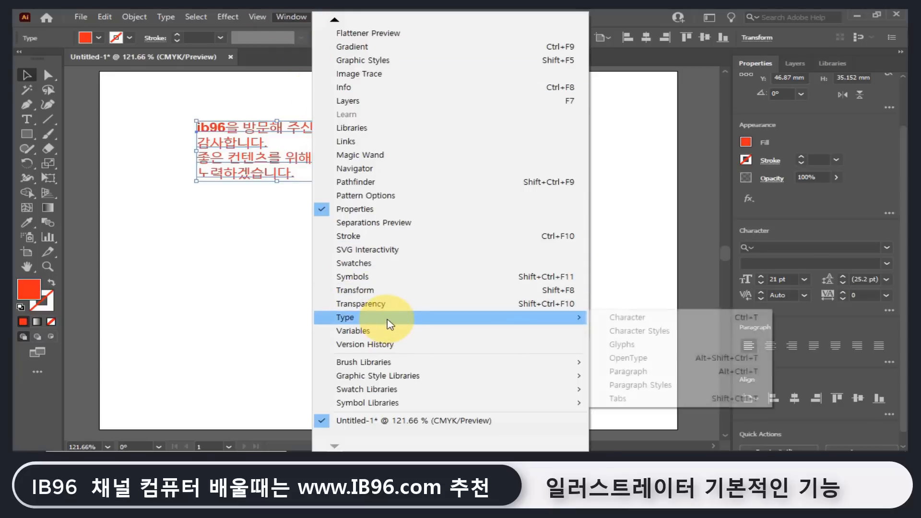
{"action": "left_click", "coordinate": [627, 318]}
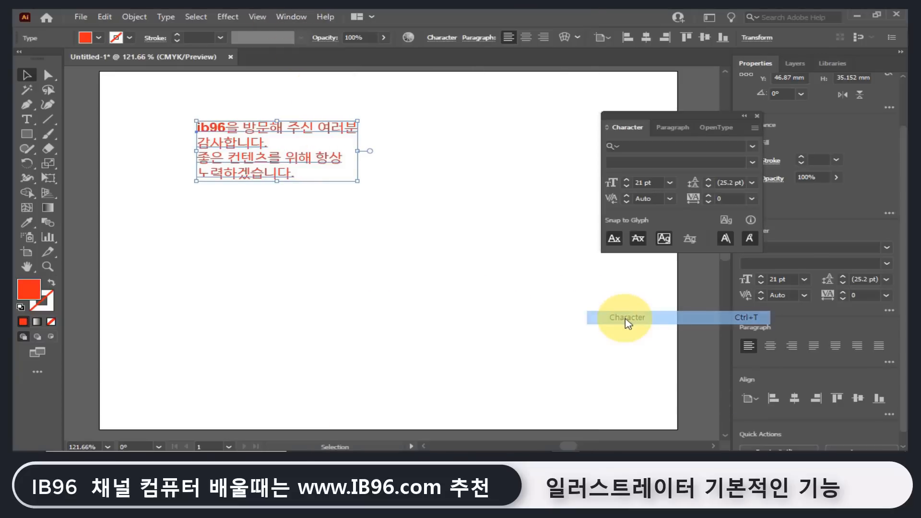
{"action": "left_click_drag", "start_coordinate": [664, 118], "coordinate": [514, 84]}
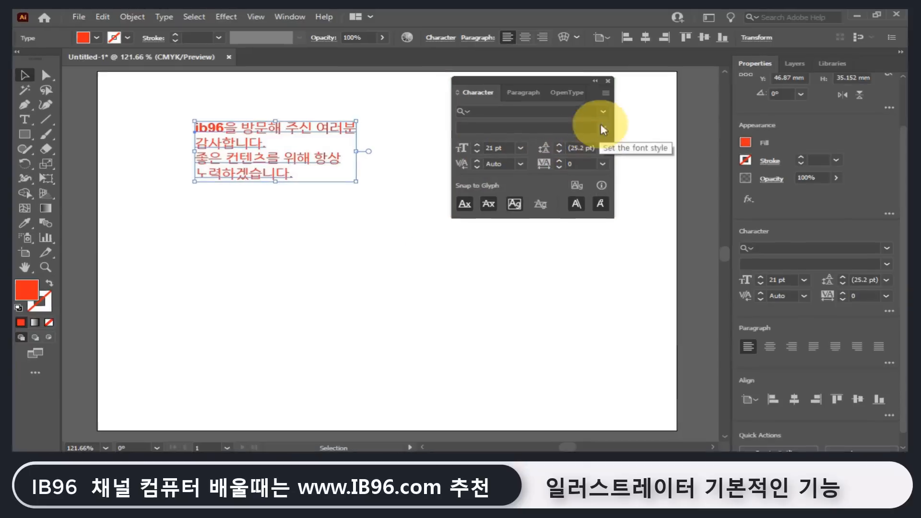
{"action": "left_click", "coordinate": [606, 93]}
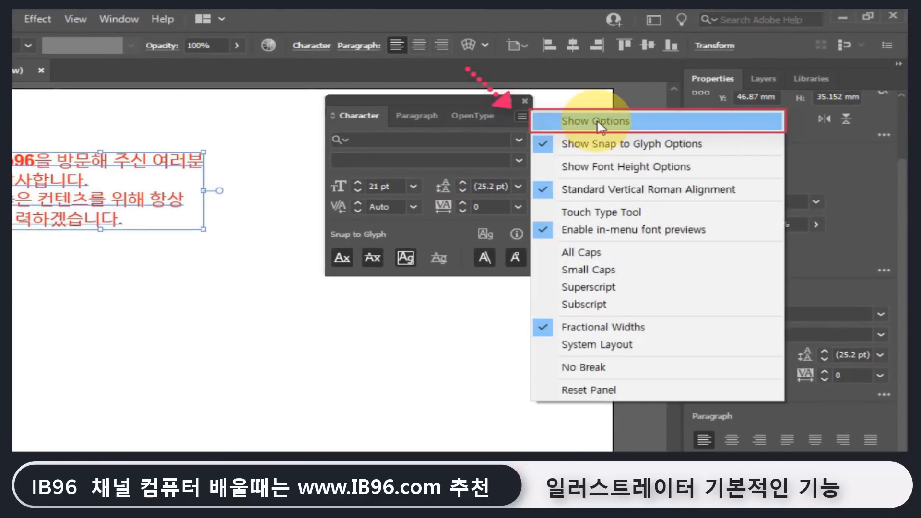
{"action": "left_click", "coordinate": [597, 123]}
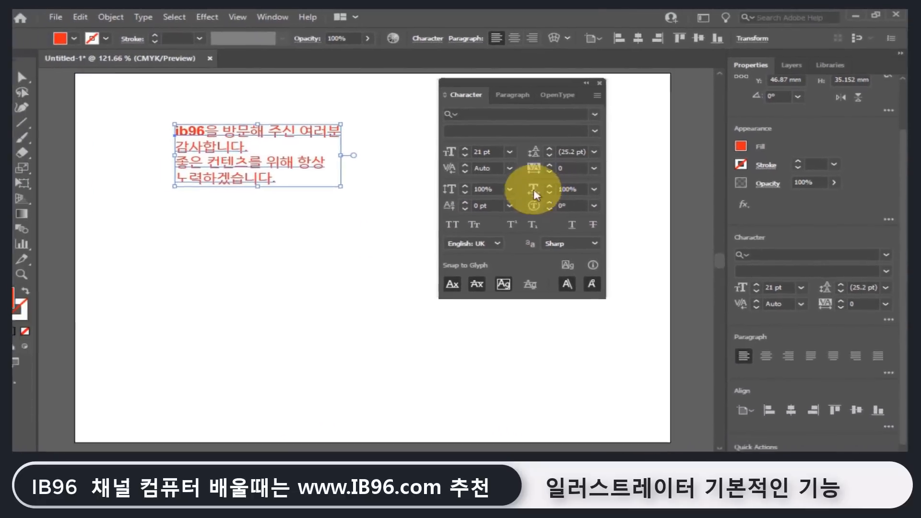
Change the font of the whole red text object to 함초롬돋움 in the Bold style.
{"action": "left_click", "coordinate": [595, 114]}
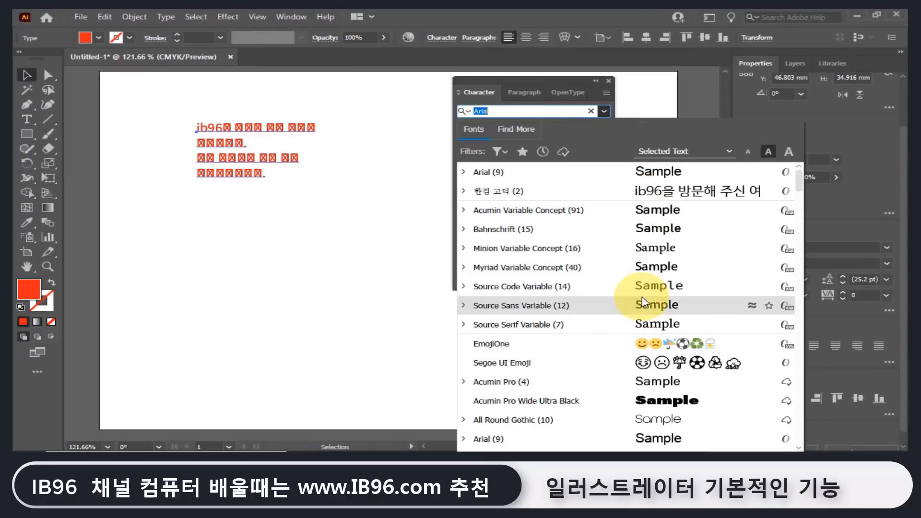
{"action": "scroll", "coordinate": [645, 302], "scroll_direction": "down", "scroll_amount": 6}
{"action": "scroll", "coordinate": [623, 298], "scroll_direction": "down", "scroll_amount": 15}
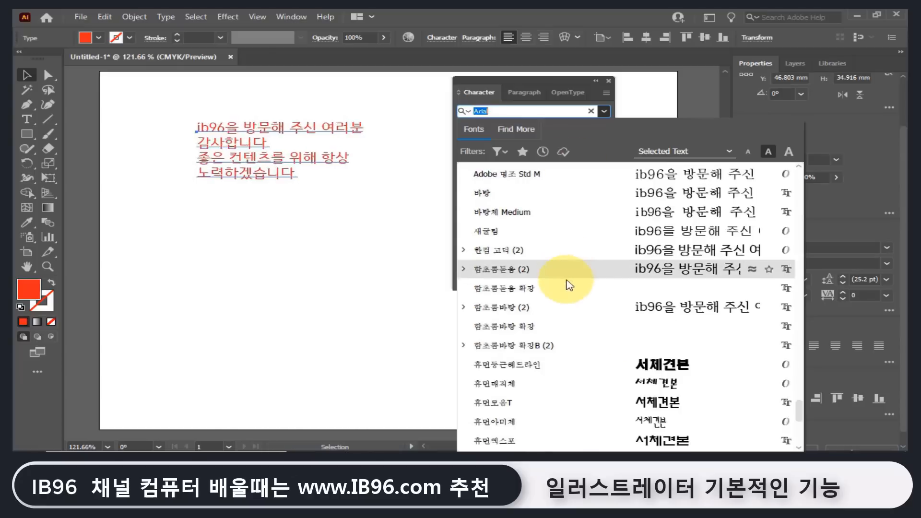
{"action": "left_click", "coordinate": [569, 273]}
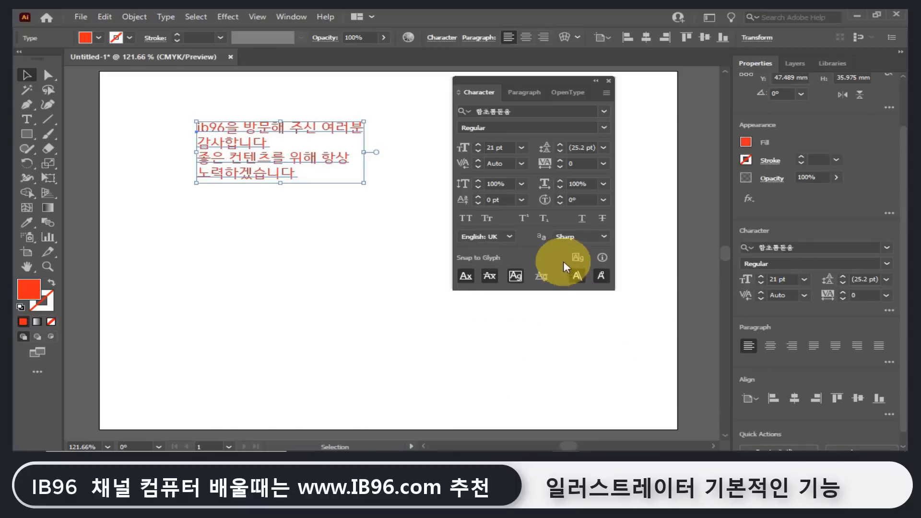
{"action": "left_click", "coordinate": [603, 127]}
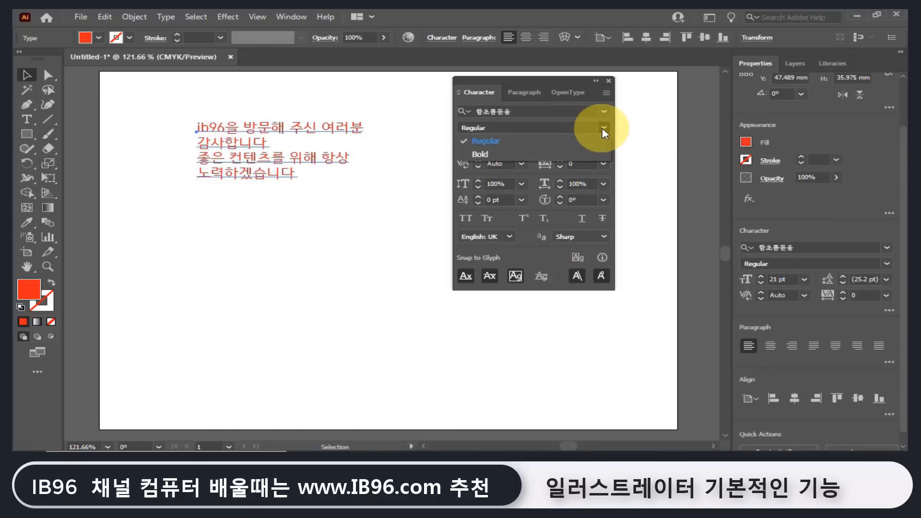
{"action": "left_click", "coordinate": [535, 154]}
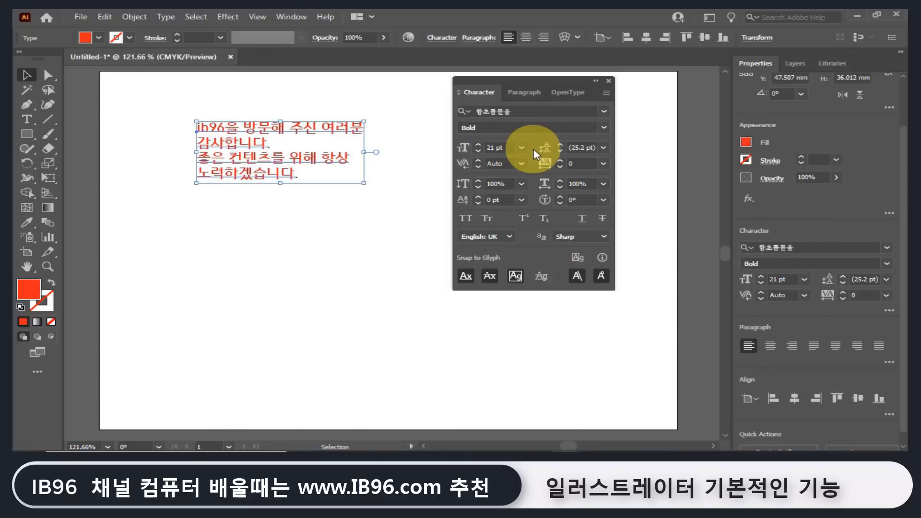
Increase the font size of the whole text object to 30 pt.
{"action": "left_click", "coordinate": [477, 145]}
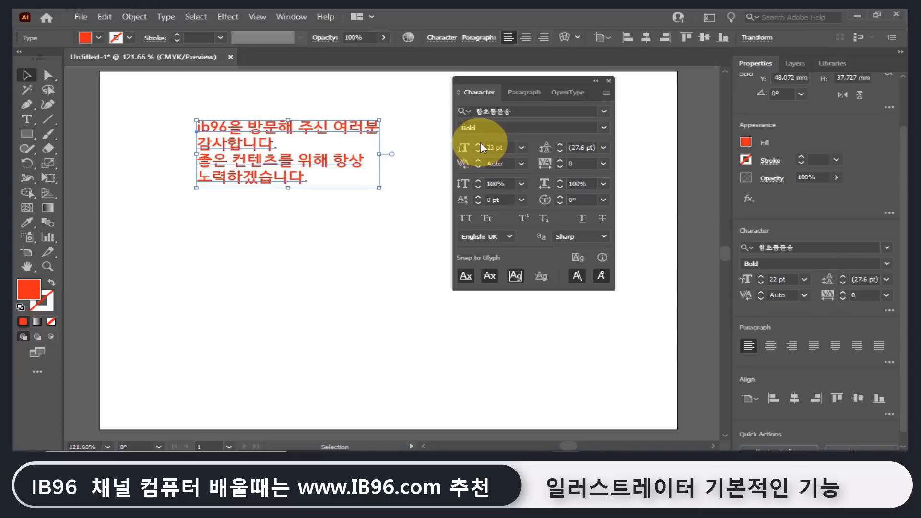
{"action": "left_click", "coordinate": [523, 148]}
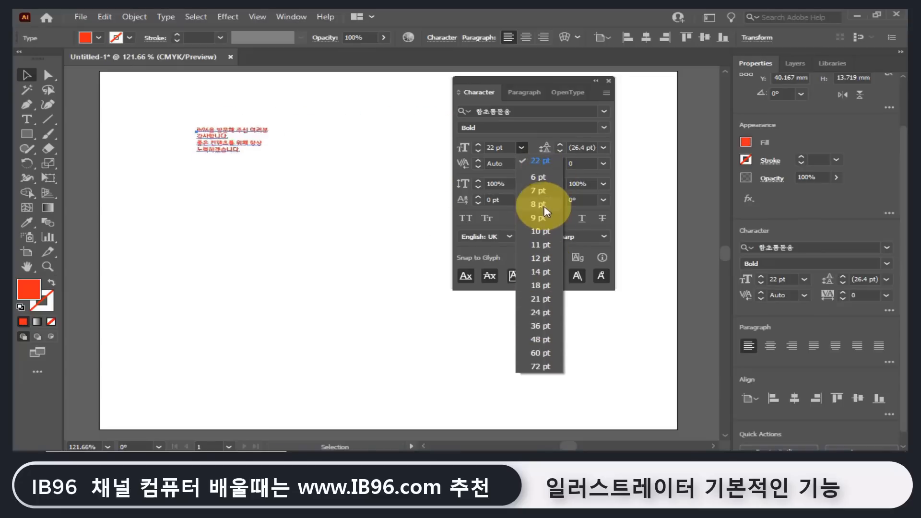
{"action": "left_click", "coordinate": [505, 148]}
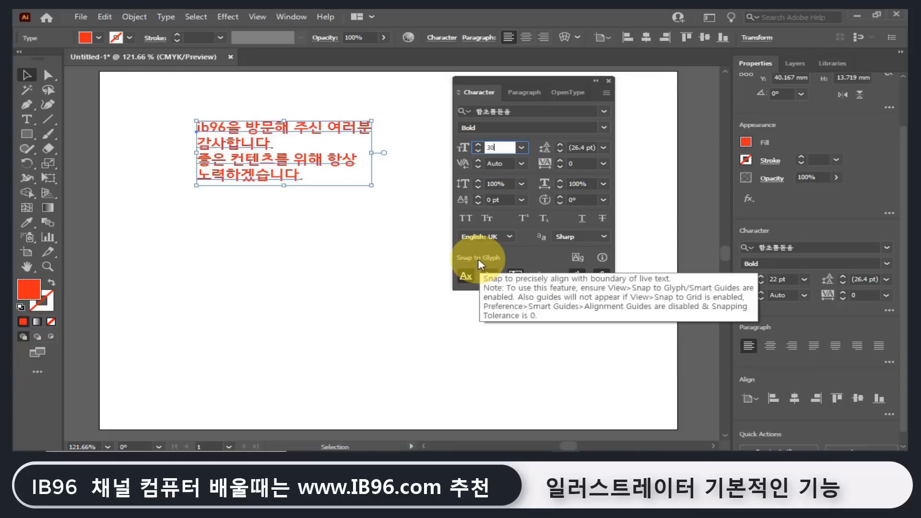
{"action": "type", "text": "30"}
{"action": "key", "text": "Return"}
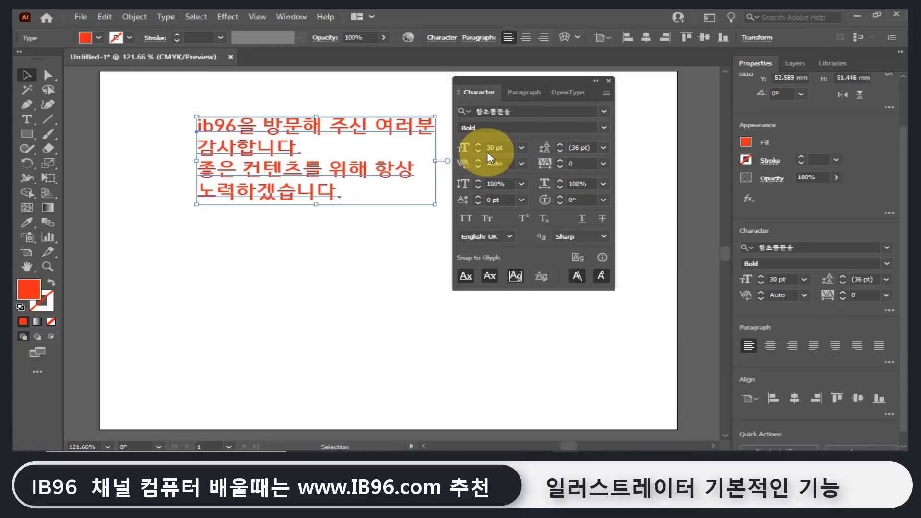
{"action": "left_click", "coordinate": [498, 150]}
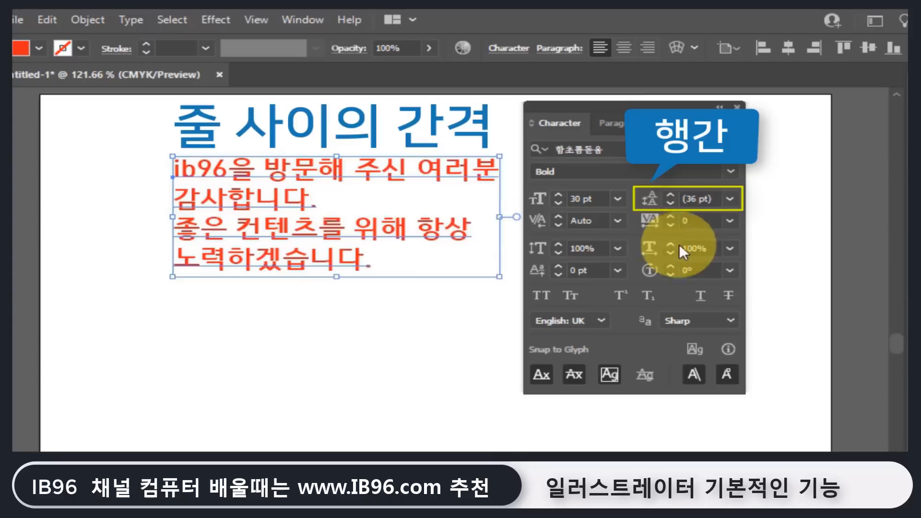
Widen the line spacing of the text object by raising its leading to 53 pt.
{"action": "left_click", "coordinate": [671, 196]}
{"action": "left_click", "coordinate": [670, 195]}
{"action": "left_click", "coordinate": [670, 194]}
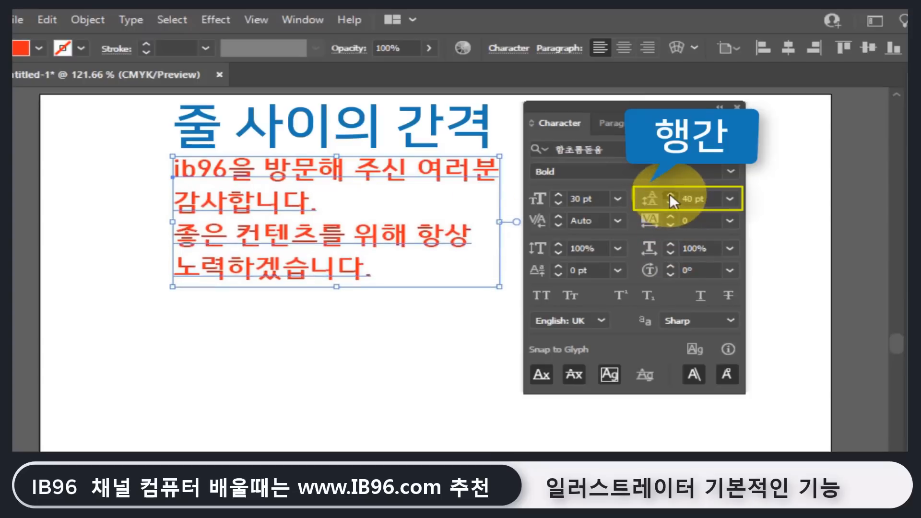
{"action": "left_click", "coordinate": [669, 195]}
{"action": "left_click", "coordinate": [670, 195]}
{"action": "left_click", "coordinate": [669, 195]}
{"action": "left_click", "coordinate": [670, 195]}
{"action": "left_click", "coordinate": [669, 195]}
{"action": "left_click", "coordinate": [670, 195]}
{"action": "left_click", "coordinate": [669, 195]}
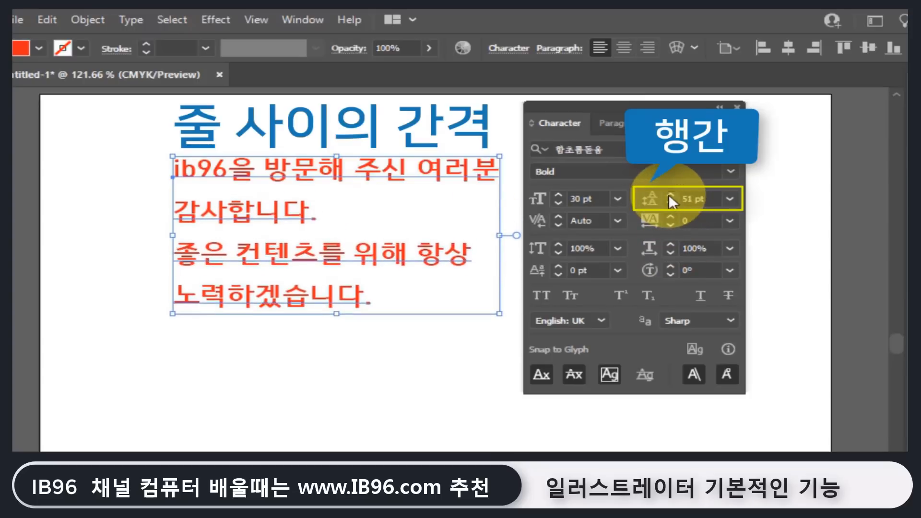
{"action": "left_click", "coordinate": [669, 195]}
{"action": "left_click", "coordinate": [670, 195]}
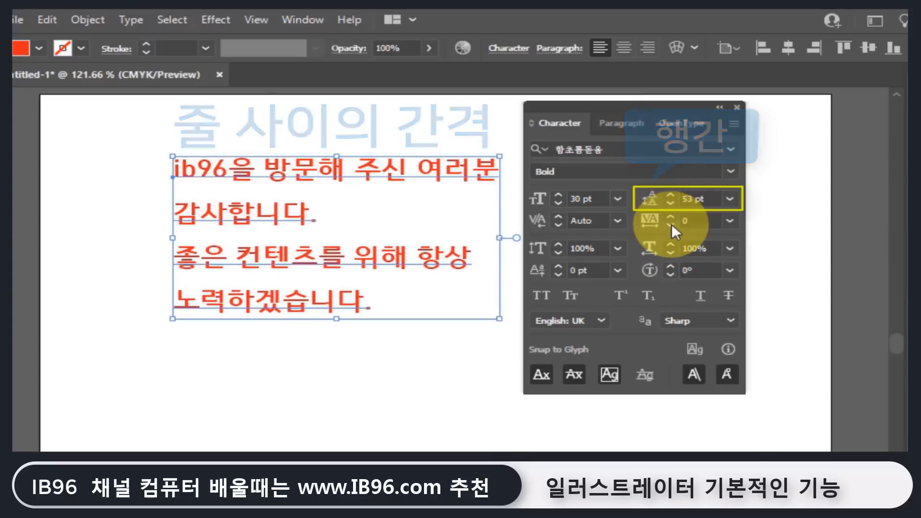
Try a tracking value of 9 on the text object, and reset the tracking to 0.
{"action": "left_click", "coordinate": [671, 217]}
{"action": "left_click", "coordinate": [671, 216]}
{"action": "left_click", "coordinate": [670, 217]}
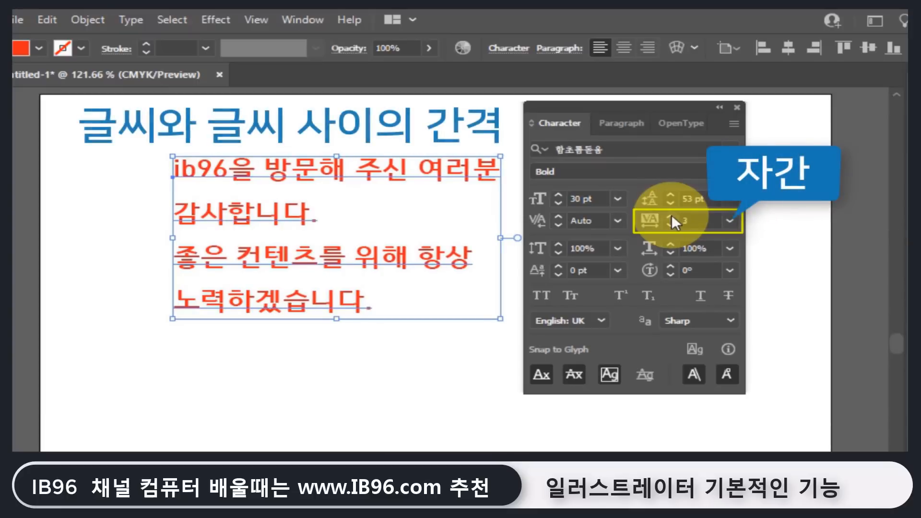
{"action": "left_click", "coordinate": [670, 217]}
{"action": "left_click", "coordinate": [671, 217]}
{"action": "left_click", "coordinate": [670, 217]}
{"action": "left_click", "coordinate": [671, 217]}
{"action": "left_click", "coordinate": [671, 216]}
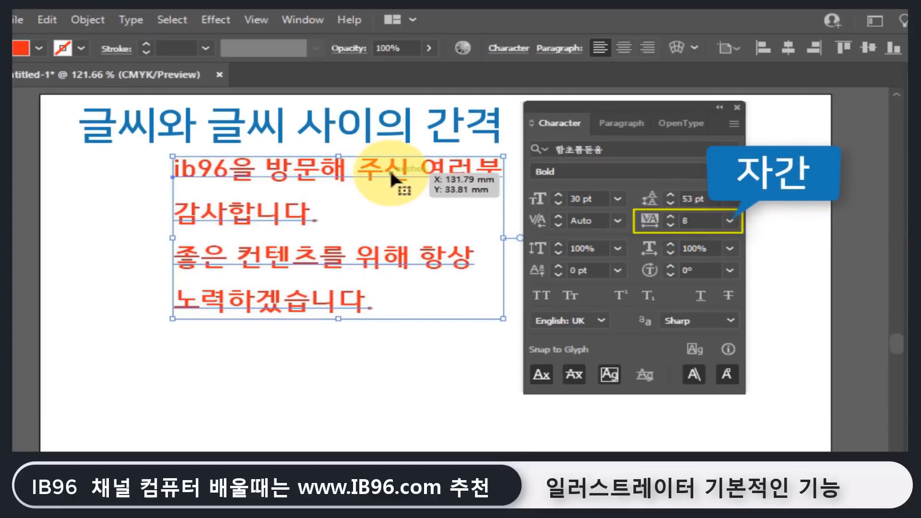
{"action": "left_click", "coordinate": [671, 217]}
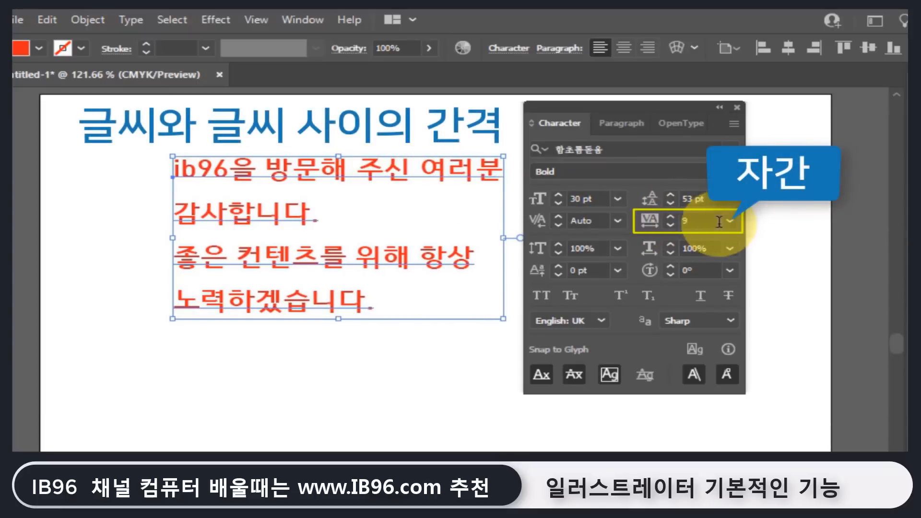
{"action": "left_click", "coordinate": [728, 221]}
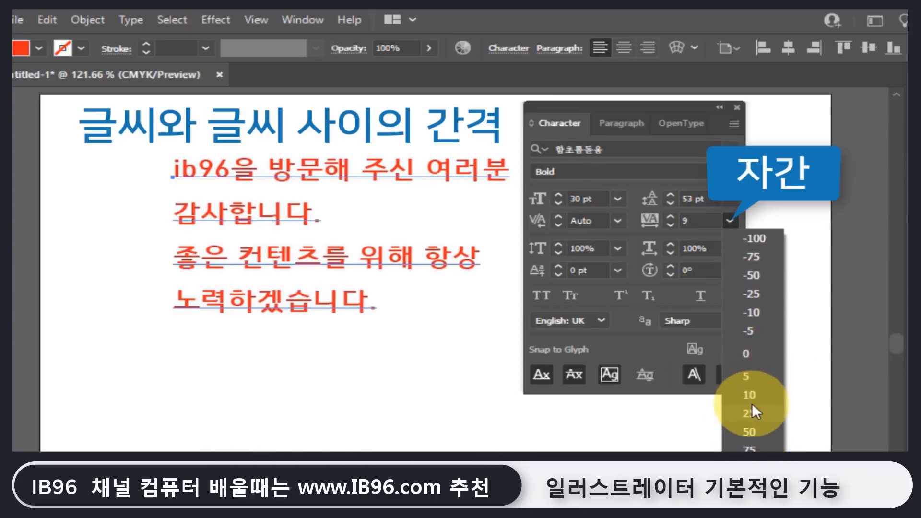
{"action": "left_click", "coordinate": [755, 353]}
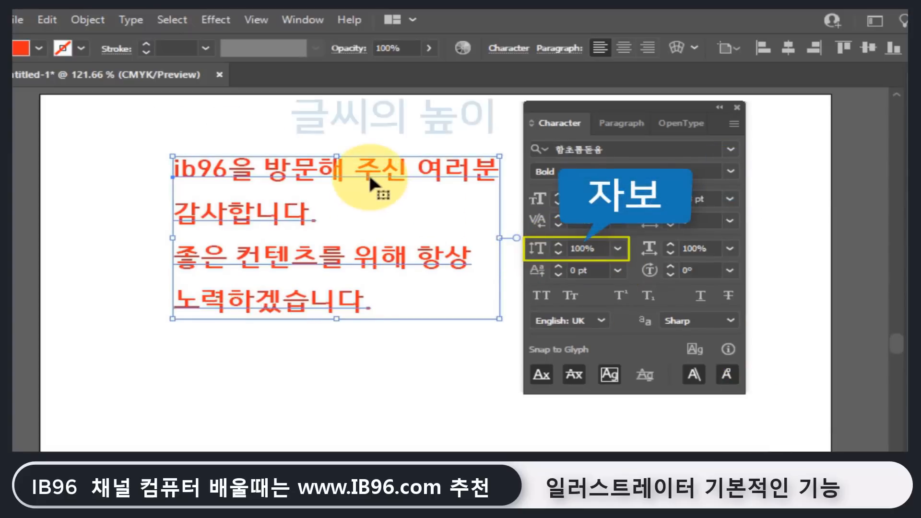
Preview different vertical and horizontal scale percentages on the text object without applying any.
{"action": "left_click", "coordinate": [618, 248]}
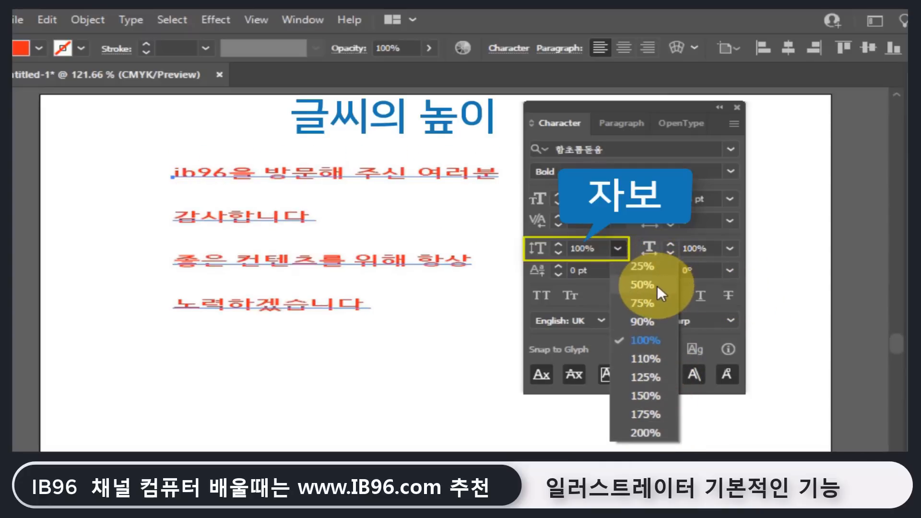
{"action": "left_click", "coordinate": [729, 244]}
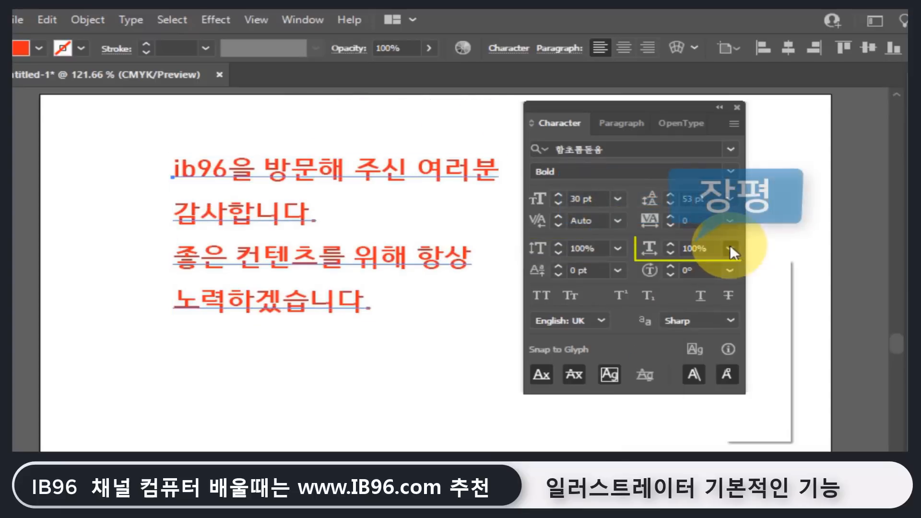
{"action": "left_click", "coordinate": [730, 246]}
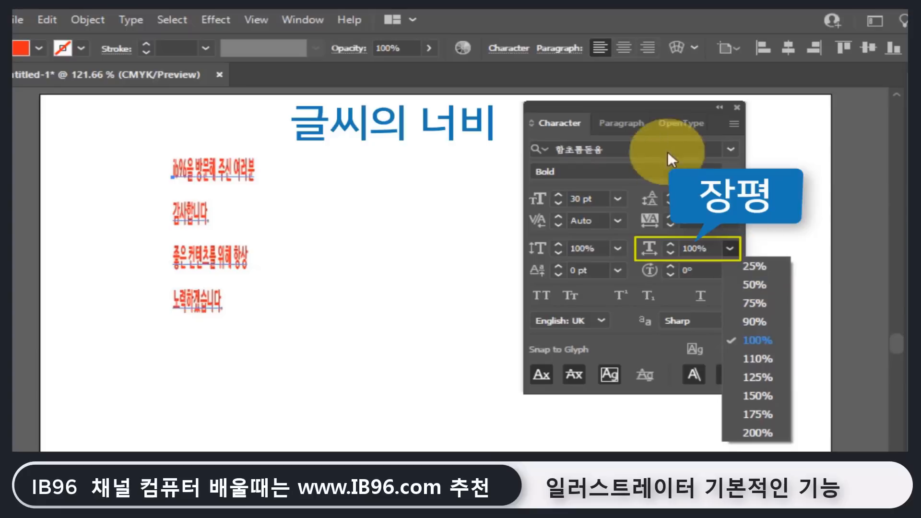
{"action": "left_click", "coordinate": [645, 106]}
Move the text object toward the left edge of the artboard, and compare tracking and horizontal scale presets while keeping tracking at 0.
{"action": "left_click_drag", "start_coordinate": [239, 171], "coordinate": [147, 165]}
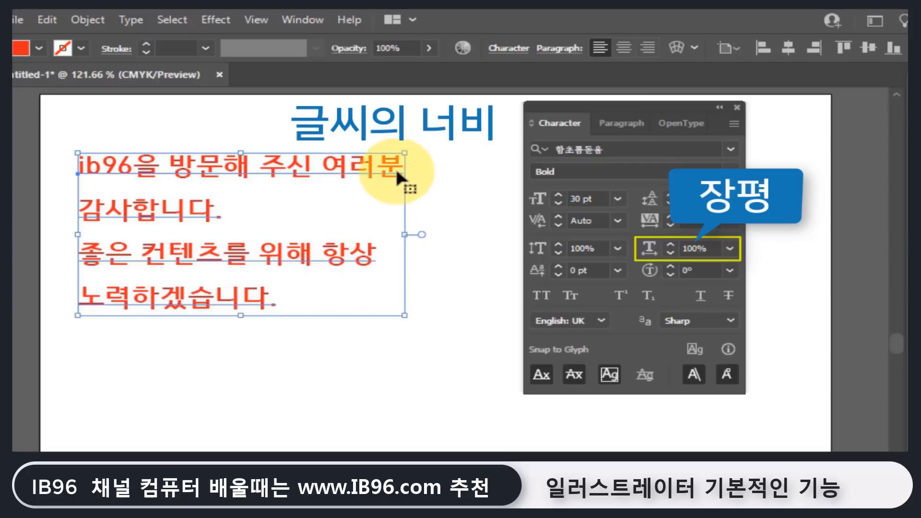
{"action": "left_click", "coordinate": [732, 224]}
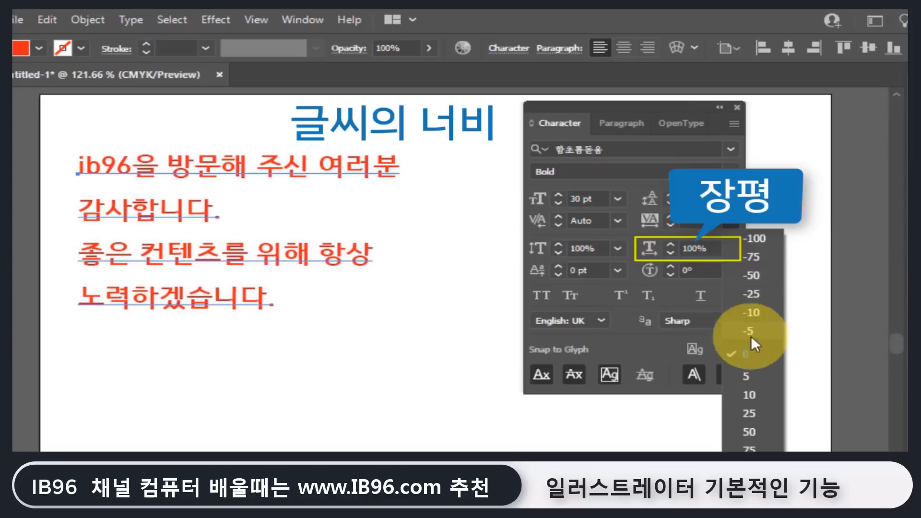
{"action": "left_click", "coordinate": [749, 356]}
{"action": "left_click", "coordinate": [730, 248]}
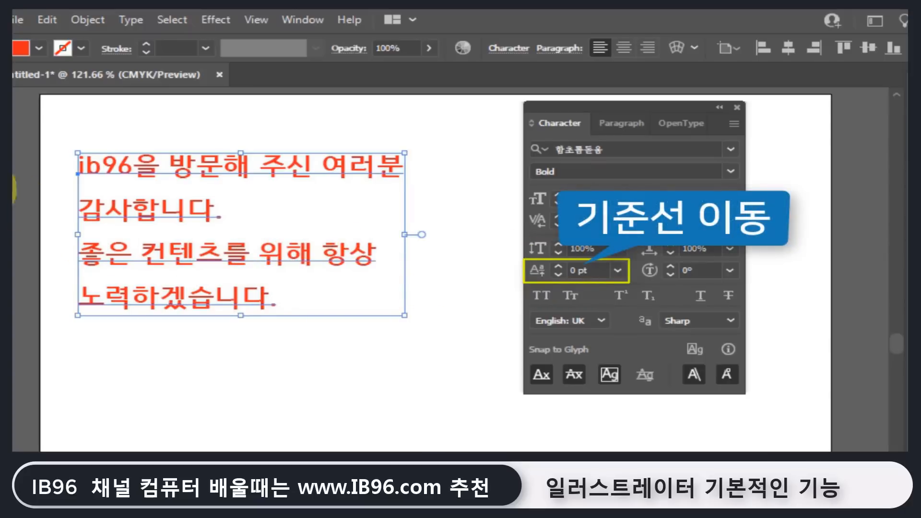
Raise only the character "텐" in the third line with a baseline shift of 9 pt.
{"action": "key", "text": "t"}
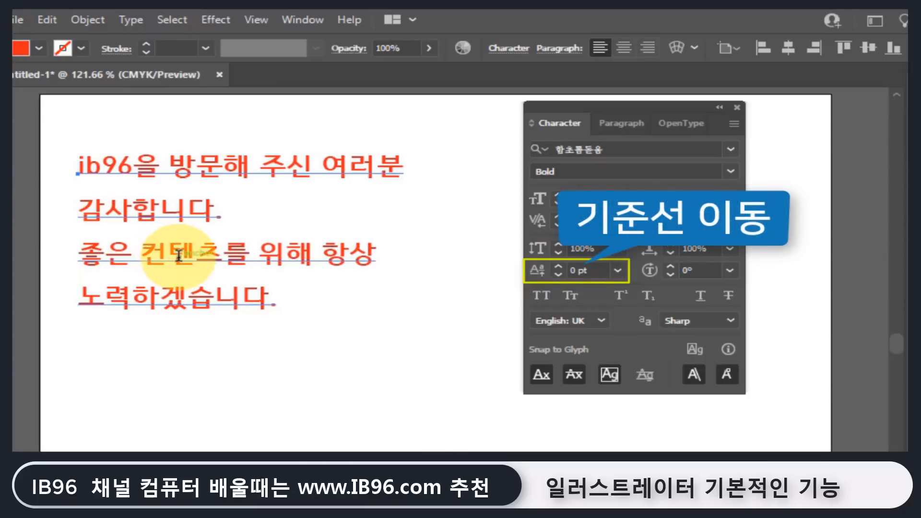
{"action": "left_click_drag", "start_coordinate": [170, 253], "coordinate": [195, 252]}
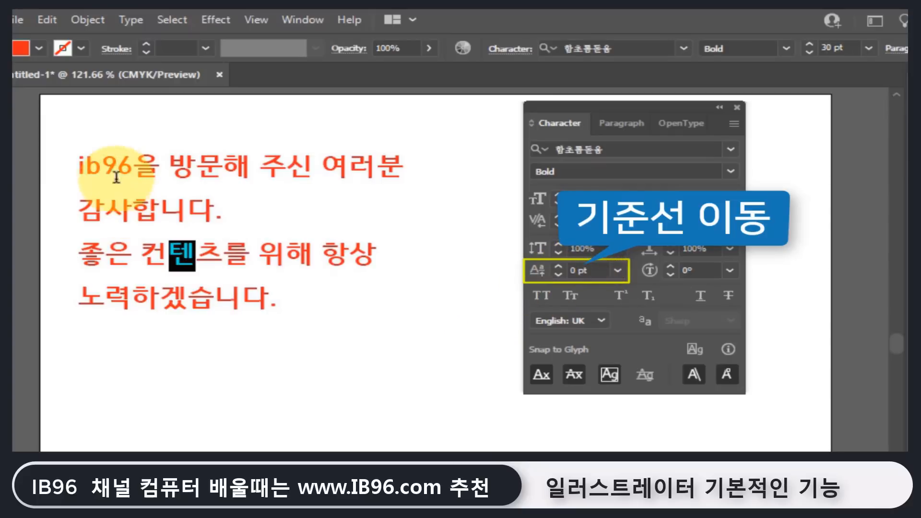
{"action": "left_click_drag", "start_coordinate": [102, 167], "coordinate": [345, 304]}
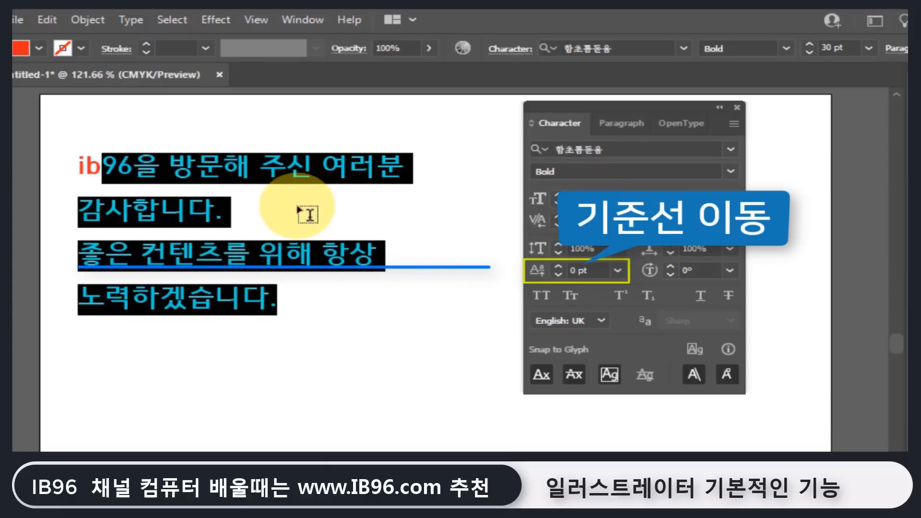
{"action": "left_click", "coordinate": [196, 249]}
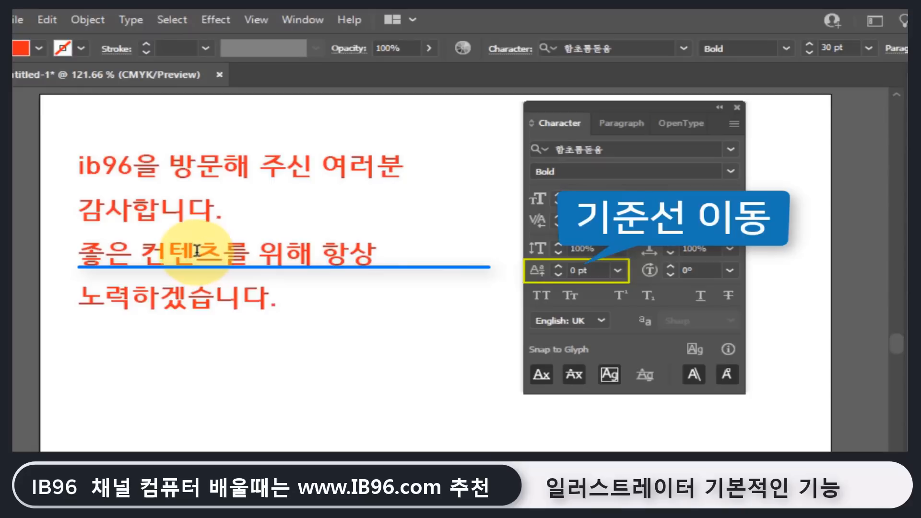
{"action": "left_click_drag", "start_coordinate": [196, 249], "coordinate": [169, 252]}
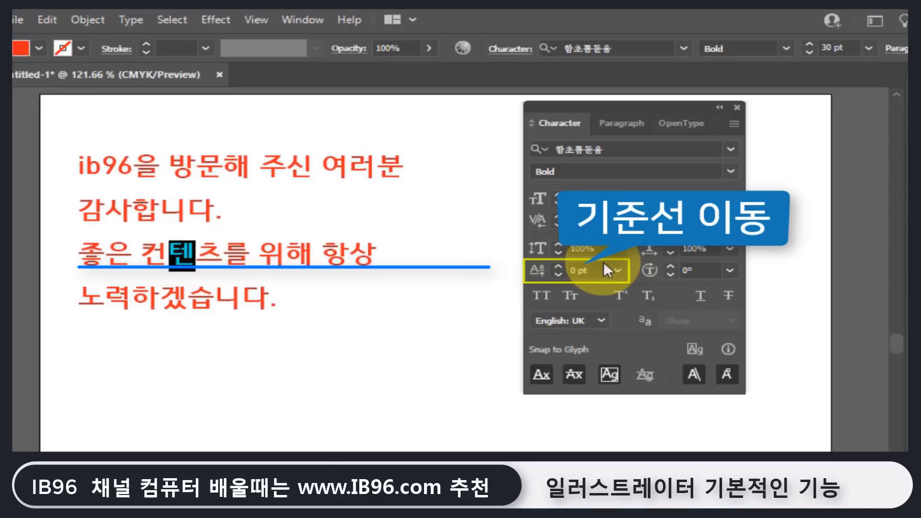
{"action": "left_click", "coordinate": [618, 270]}
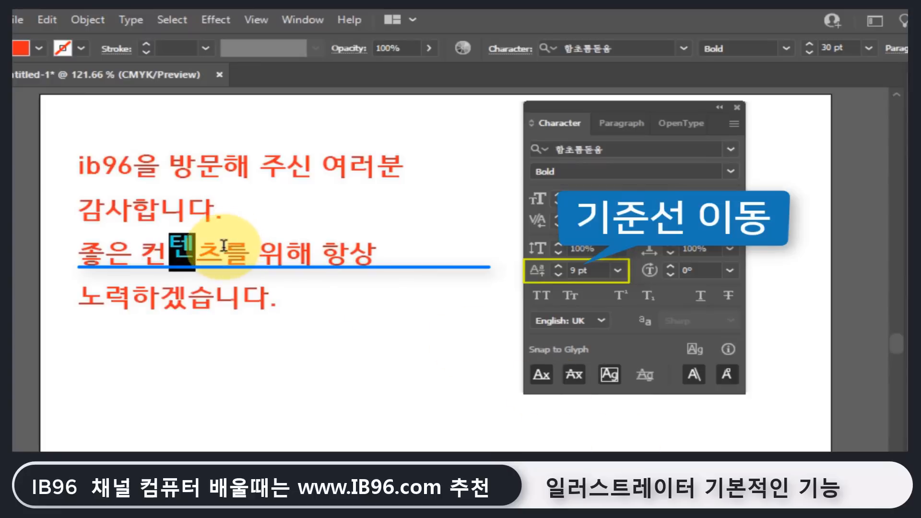
Lower only the character "를" in the third line with a baseline shift of -12 pt.
{"action": "left_click_drag", "start_coordinate": [223, 249], "coordinate": [249, 250]}
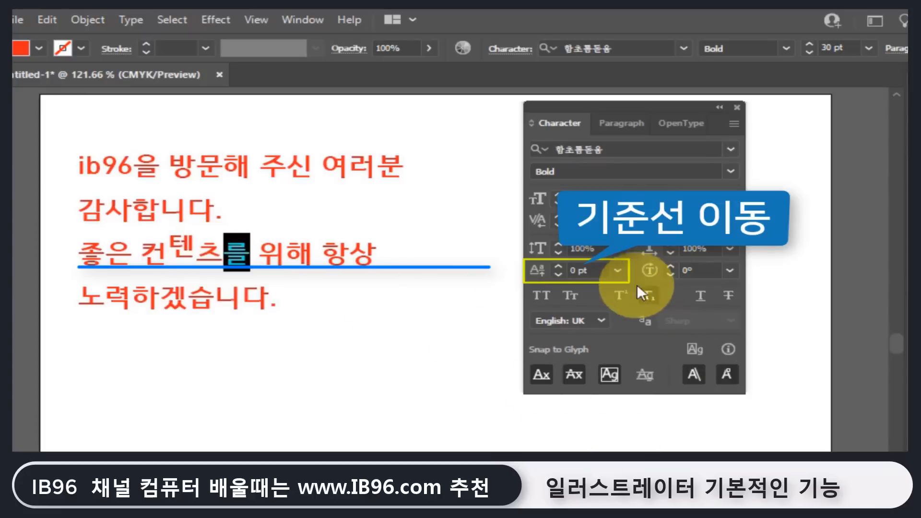
{"action": "left_click", "coordinate": [619, 271]}
{"action": "left_click", "coordinate": [645, 288]}
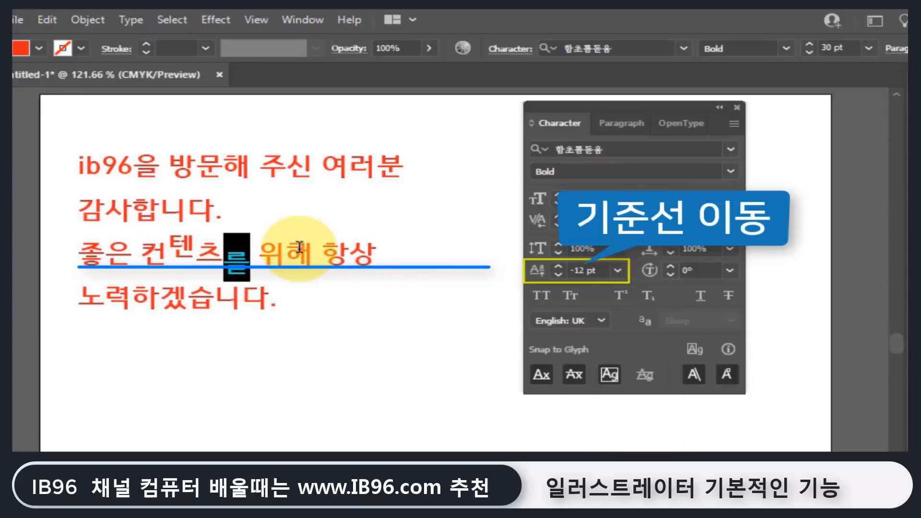
Raise only the character "해" in the third line with a baseline shift of 12 pt.
{"action": "left_click_drag", "start_coordinate": [285, 250], "coordinate": [313, 250]}
{"action": "left_click", "coordinate": [618, 271]}
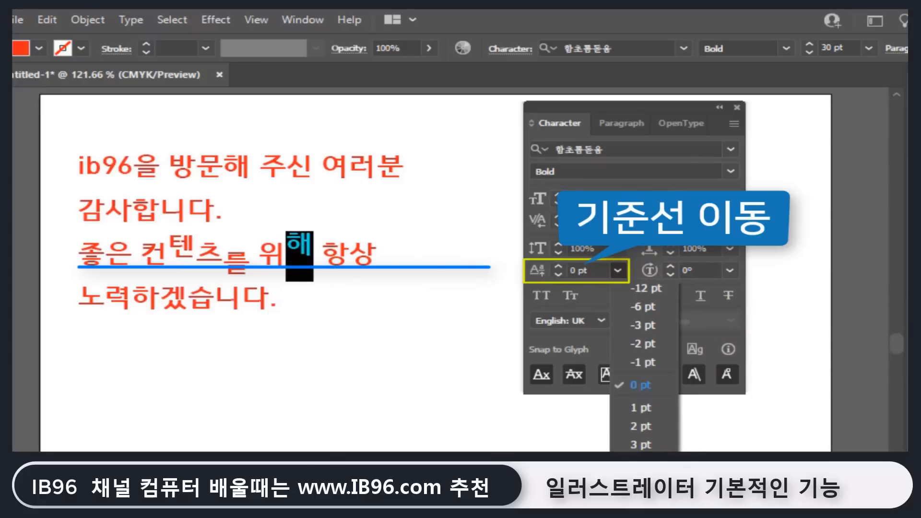
{"action": "left_click", "coordinate": [640, 482]}
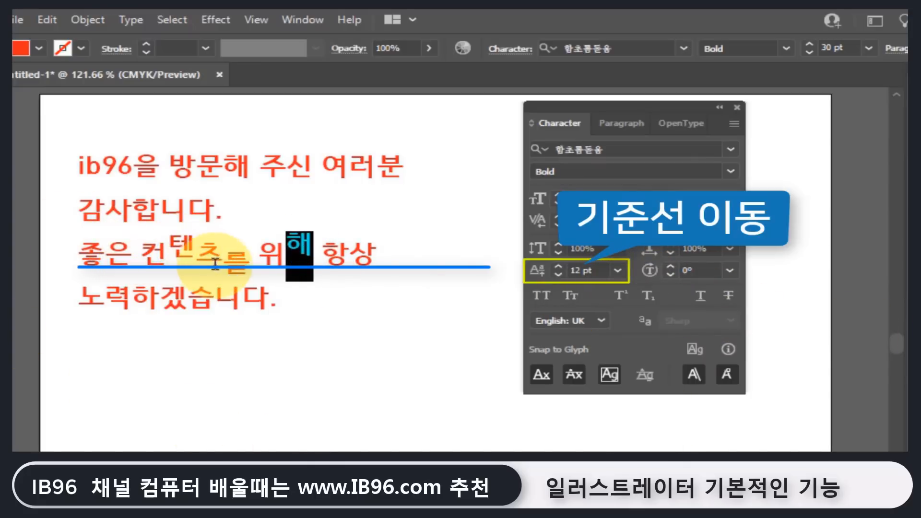
Select the entire third line and preview baseline shift, horizontal scale, vertical scale and tracking presets without applying any.
{"action": "left_click", "coordinate": [353, 257]}
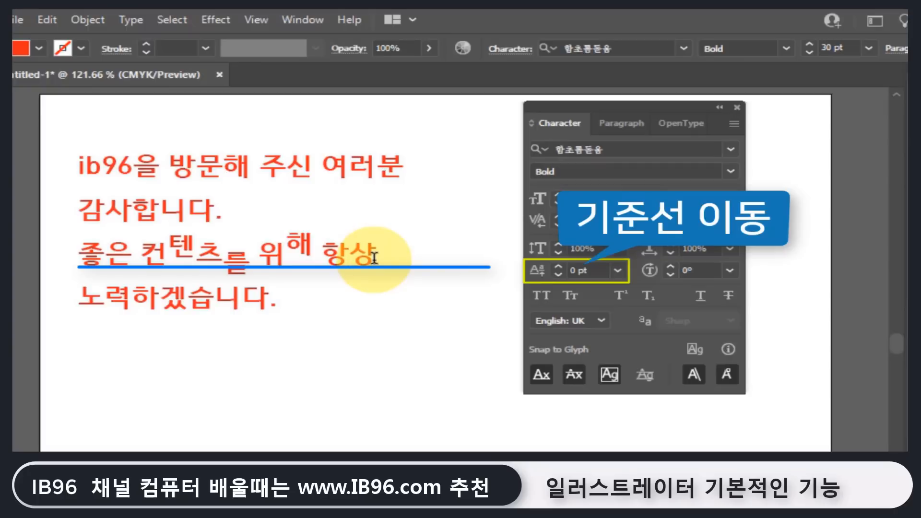
{"action": "left_click_drag", "start_coordinate": [374, 258], "coordinate": [58, 265]}
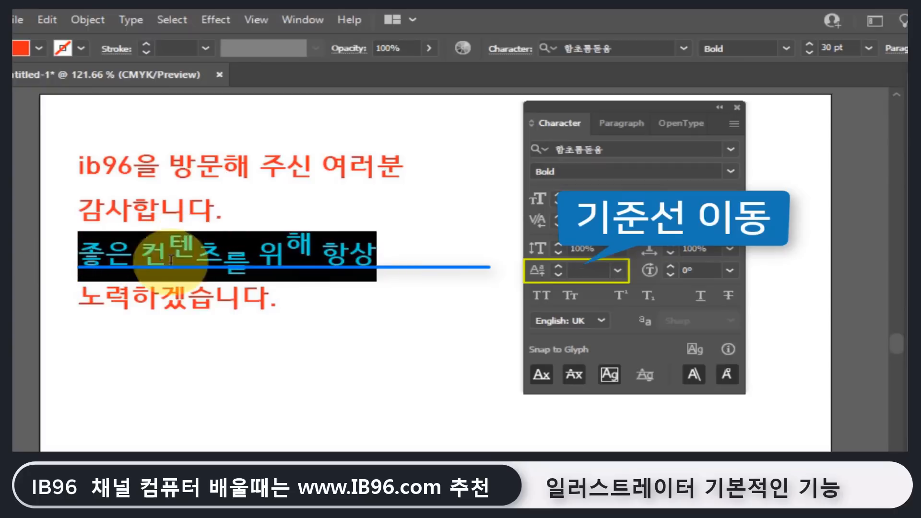
{"action": "left_click", "coordinate": [618, 270]}
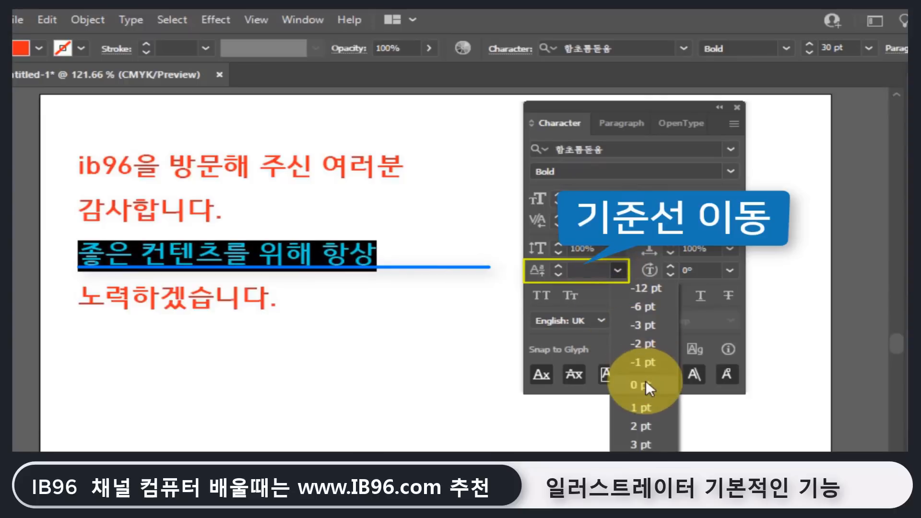
{"action": "key", "text": "Escape"}
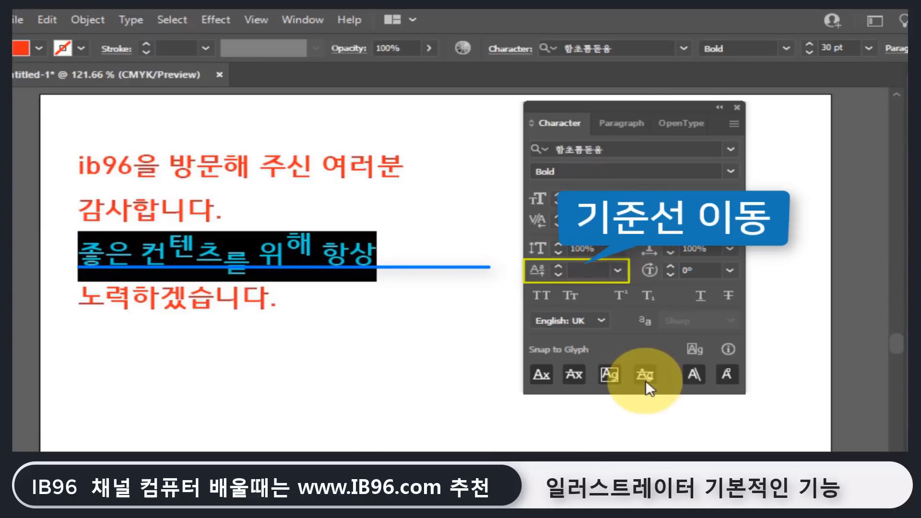
{"action": "left_click", "coordinate": [729, 248]}
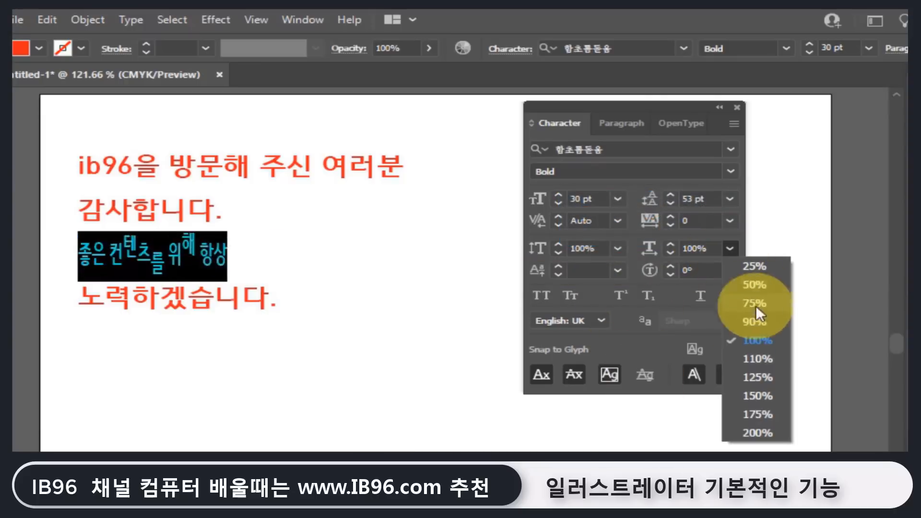
{"action": "left_click", "coordinate": [618, 248]}
{"action": "left_click", "coordinate": [617, 249]}
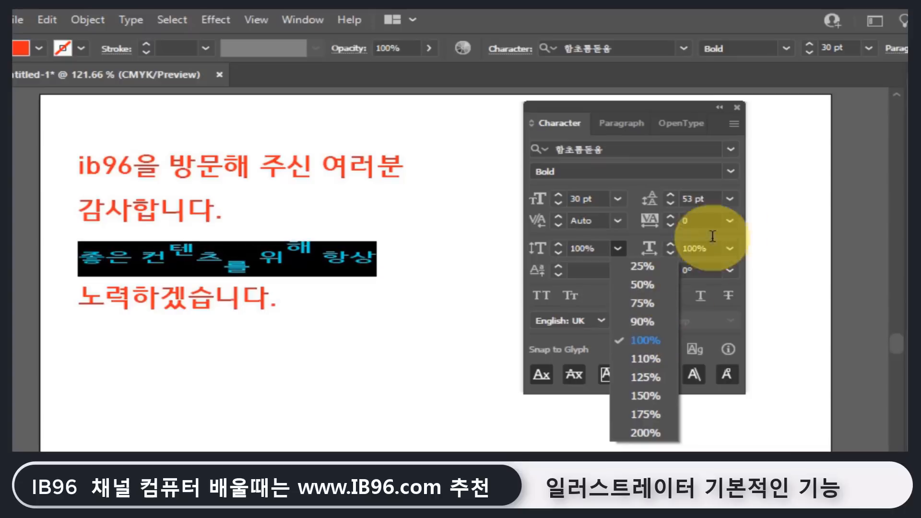
{"action": "left_click", "coordinate": [733, 221]}
{"action": "left_click", "coordinate": [733, 220]}
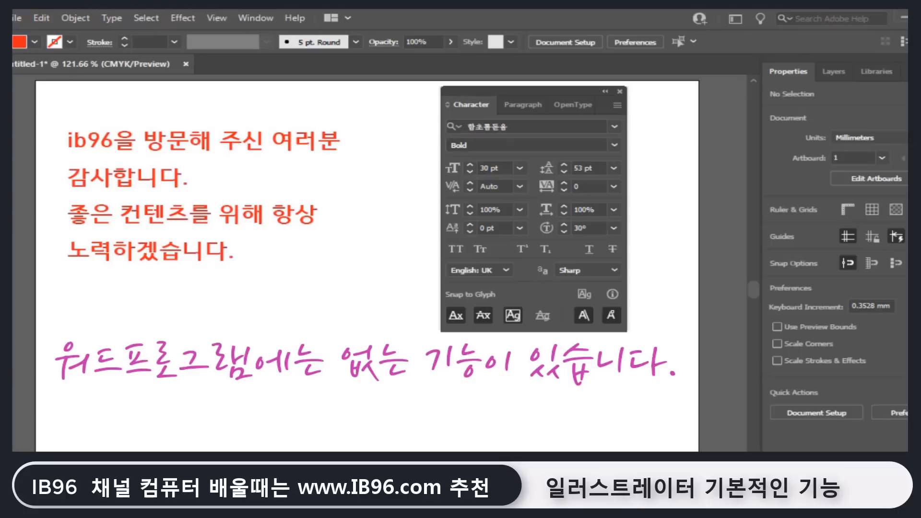
Preview character rotation angles on the whole text object, keeping the rotation at 0°.
{"action": "left_click", "coordinate": [124, 145]}
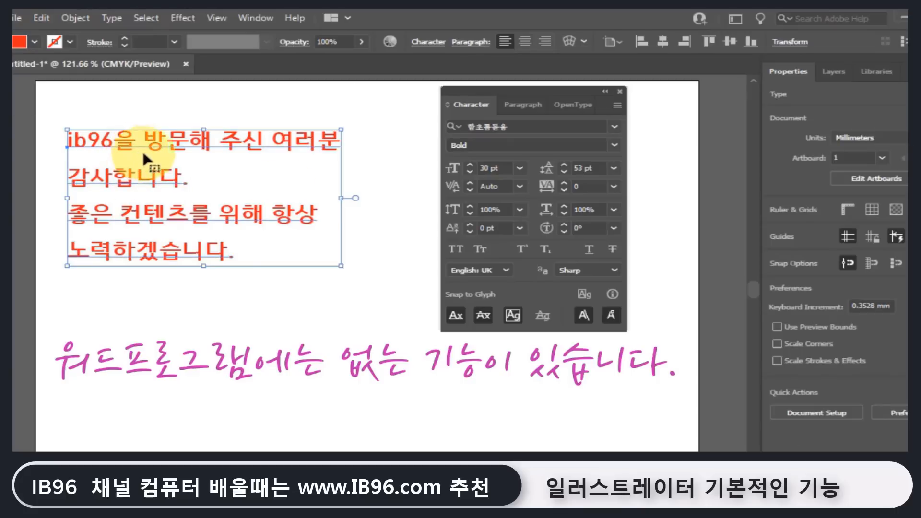
{"action": "left_click", "coordinate": [614, 227]}
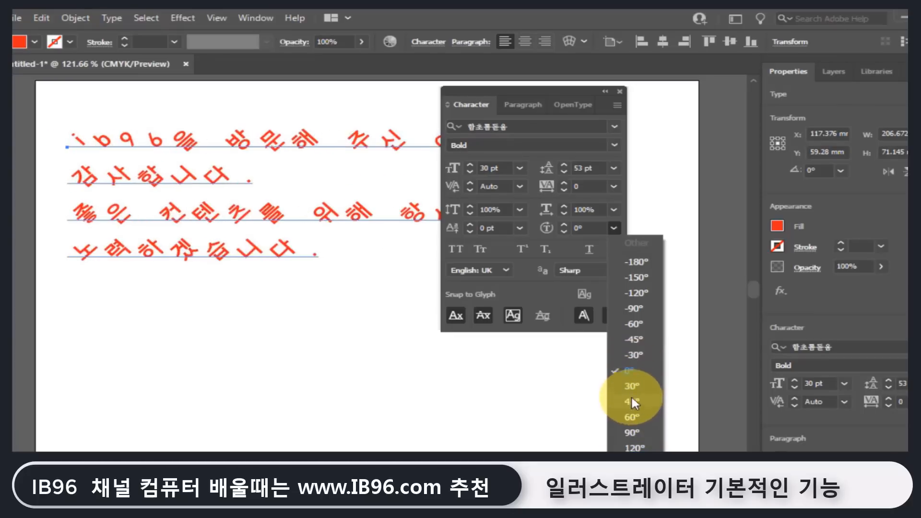
{"action": "left_click", "coordinate": [631, 371]}
Select only the character "합" in the second line and preview a 45° character rotation without applying it.
{"action": "key", "text": "t"}
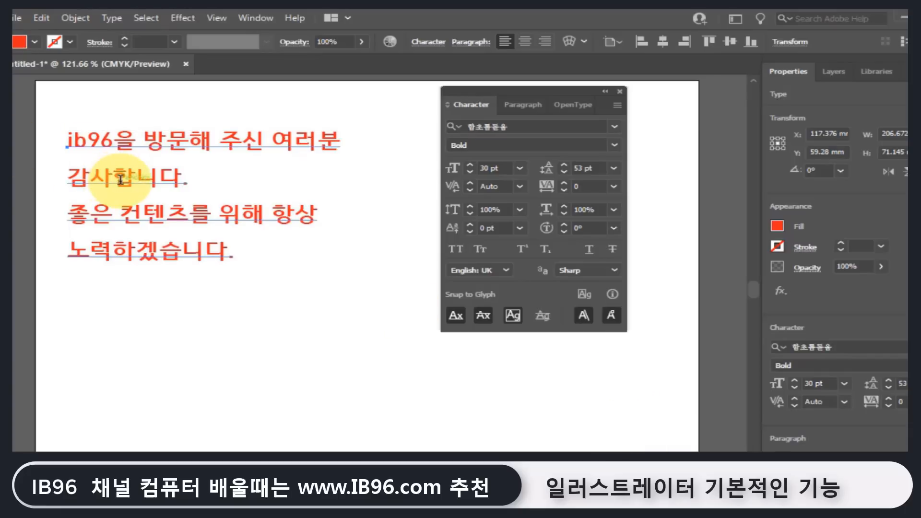
{"action": "left_click_drag", "start_coordinate": [132, 180], "coordinate": [114, 180]}
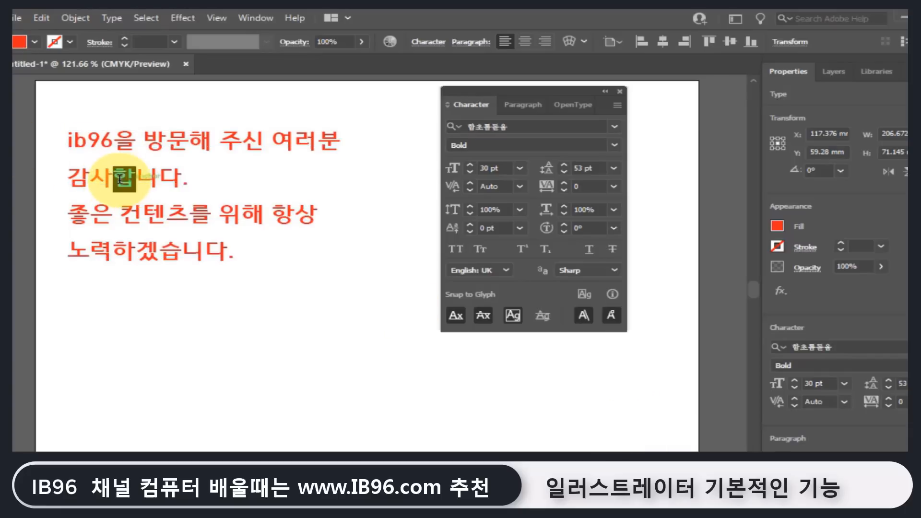
{"action": "left_click", "coordinate": [614, 229]}
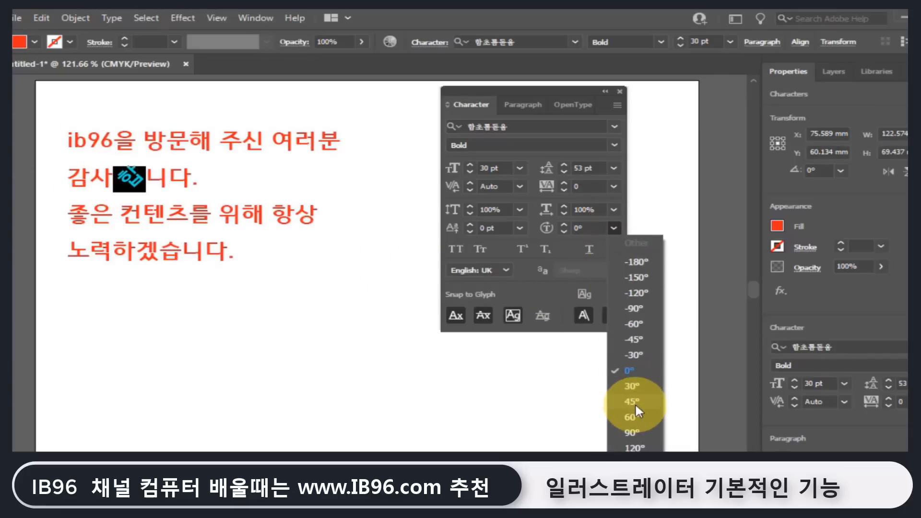
{"action": "key", "text": "Escape"}
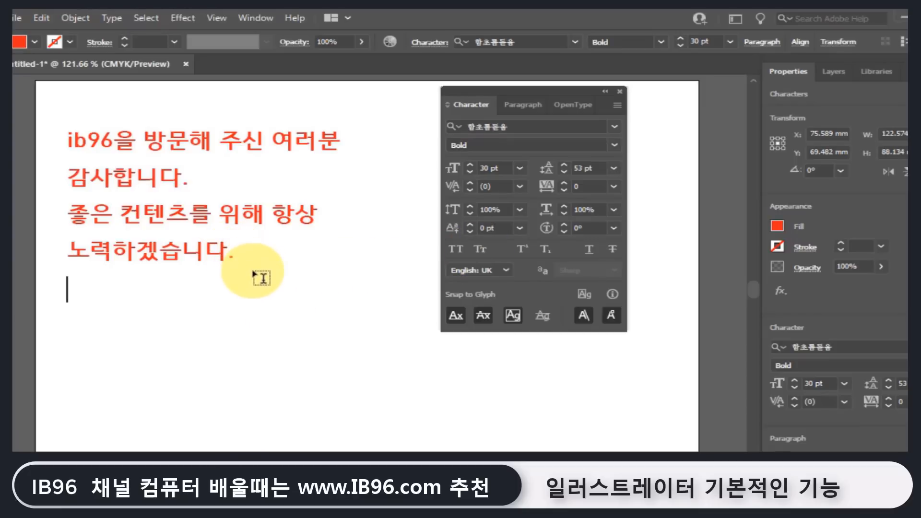
Add a fifth line reading "dfgfhdhdfg" and try All Caps and Small Caps on it.
{"action": "type", "text": "fhdhdfg"}
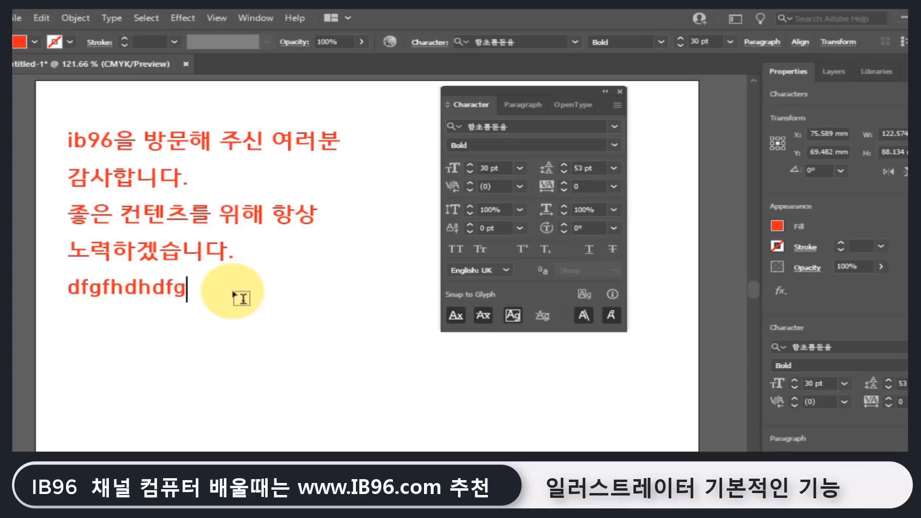
{"action": "left_click_drag", "start_coordinate": [185, 287], "coordinate": [67, 287]}
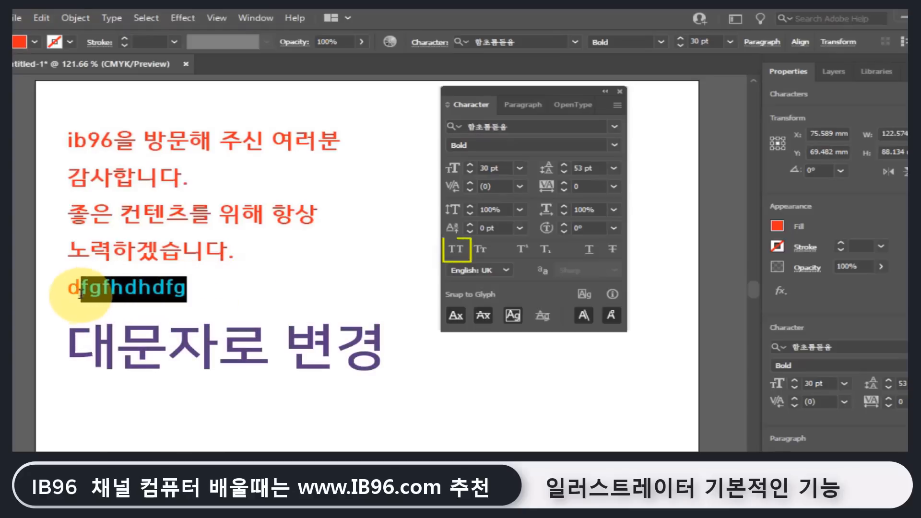
{"action": "left_click", "coordinate": [456, 250]}
{"action": "left_click", "coordinate": [481, 250]}
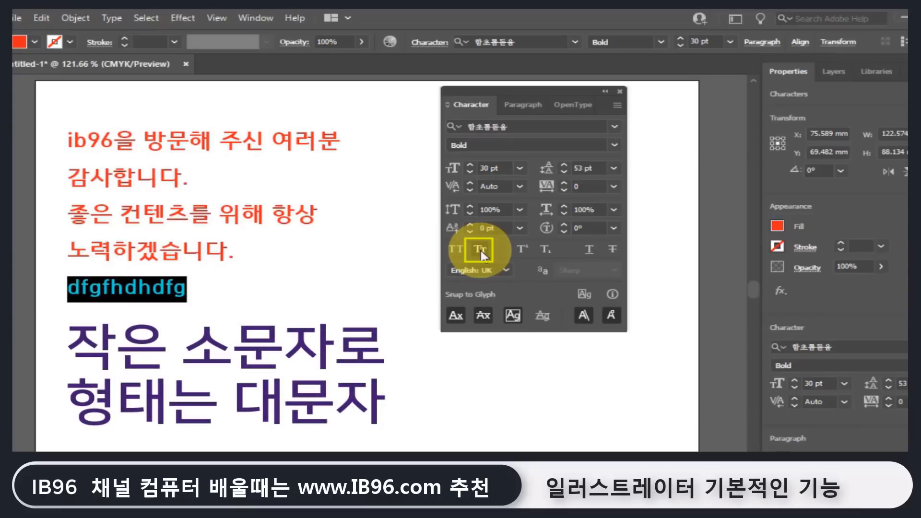
{"action": "left_click", "coordinate": [481, 250]}
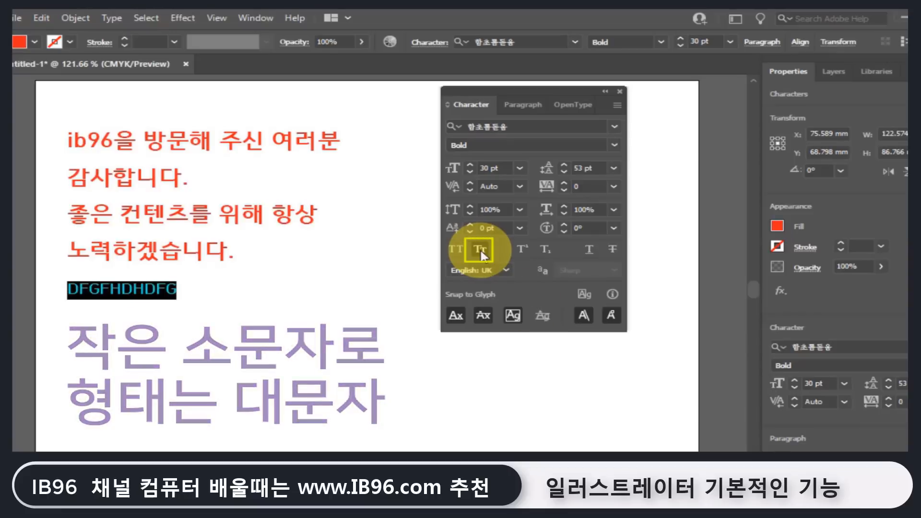
{"action": "left_click", "coordinate": [480, 250]}
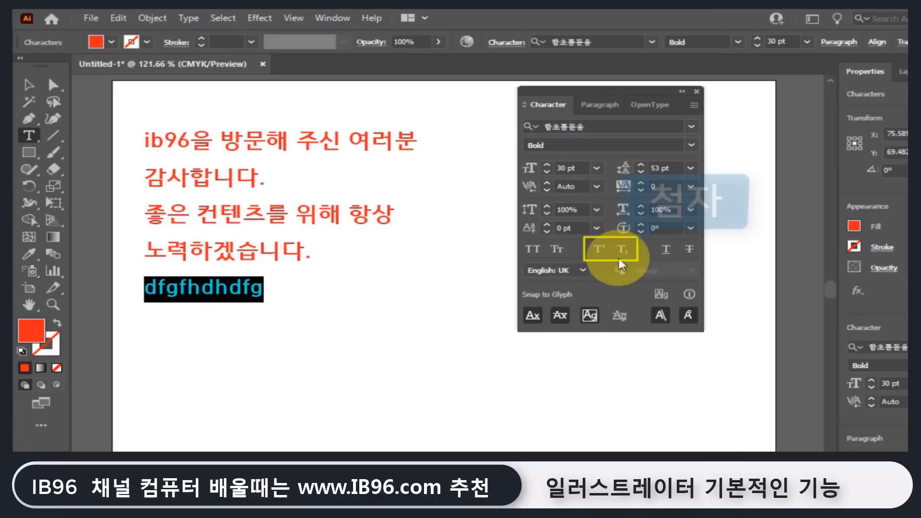
Replace the fifth line with "32" to try superscript and subscript on the "2", and delete that line.
{"action": "type", "text": "32"}
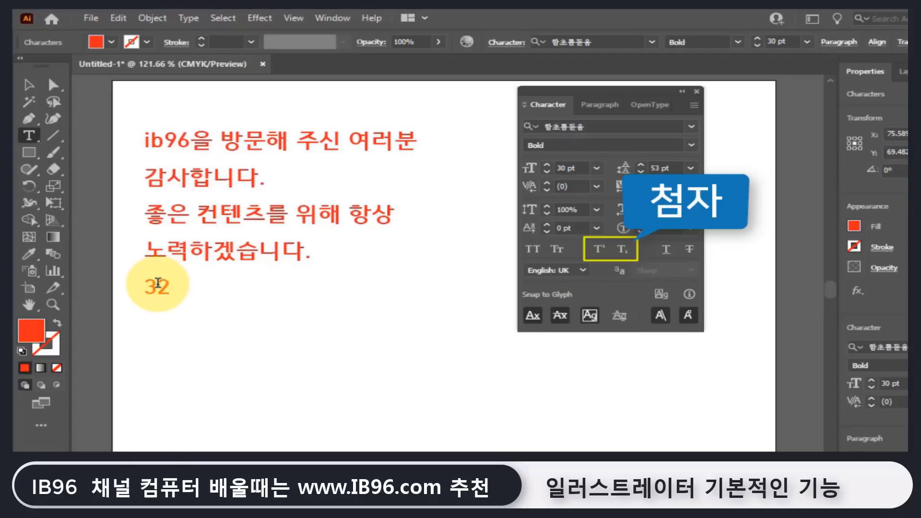
{"action": "left_click_drag", "start_coordinate": [158, 283], "coordinate": [169, 285]}
{"action": "left_click", "coordinate": [600, 250]}
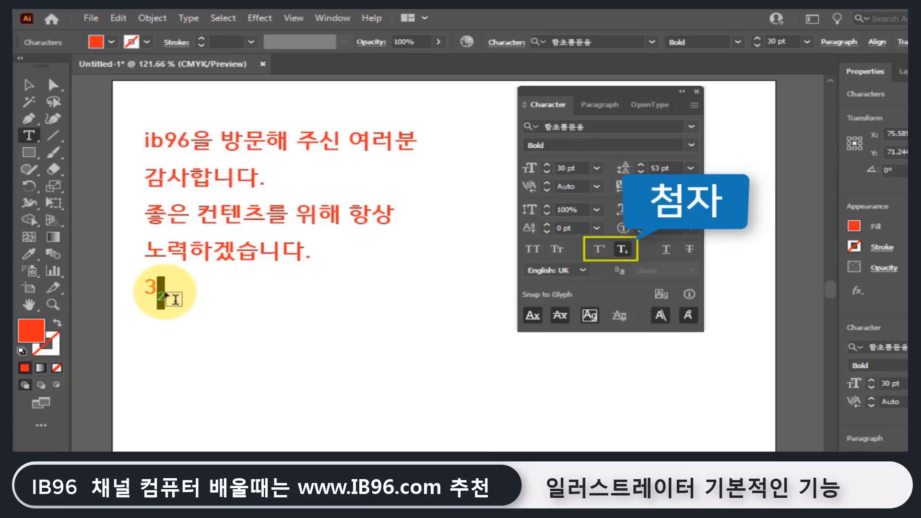
{"action": "left_click_drag", "start_coordinate": [163, 293], "coordinate": [143, 293]}
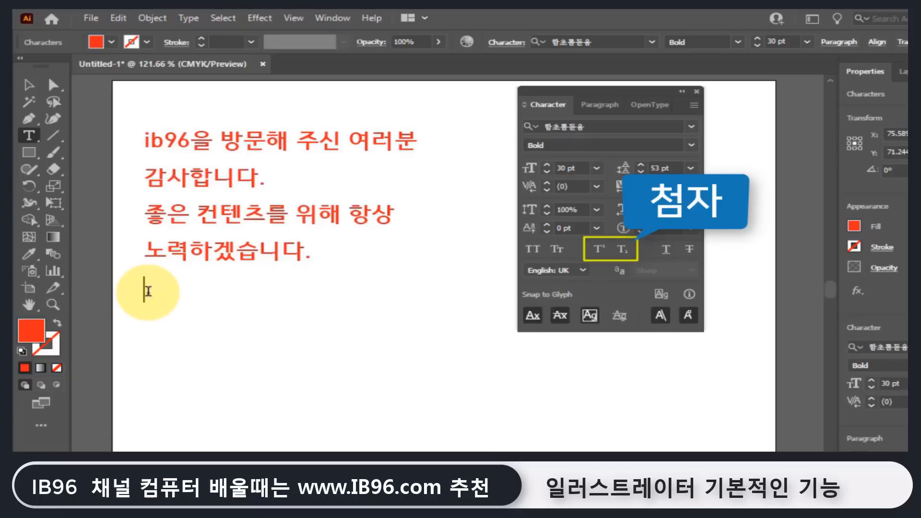
{"action": "key", "text": "BackSpace"}
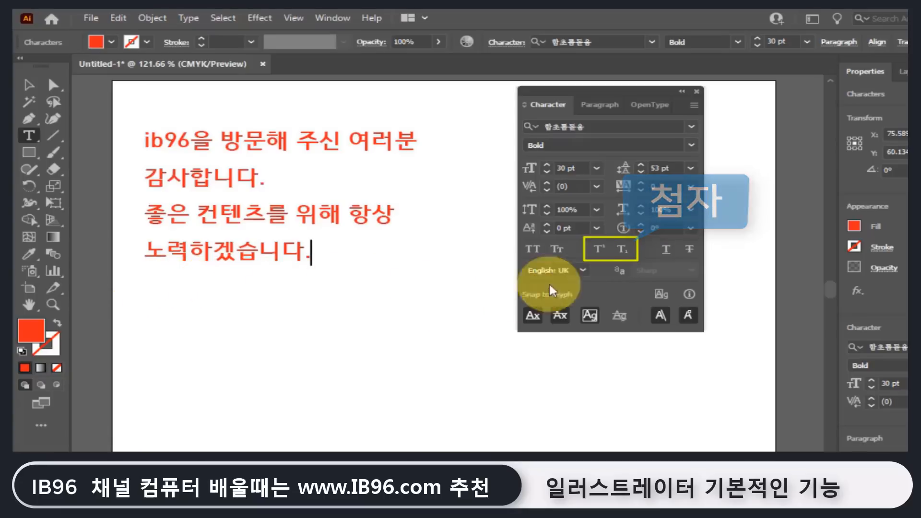
Try underline and strikethrough on the whole text object, turning each off again.
{"action": "left_click", "coordinate": [666, 249]}
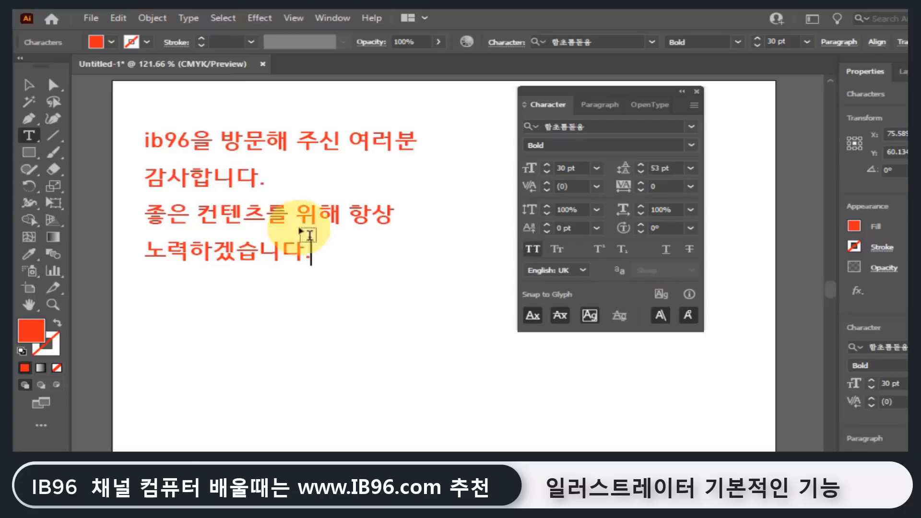
{"action": "left_click", "coordinate": [30, 86]}
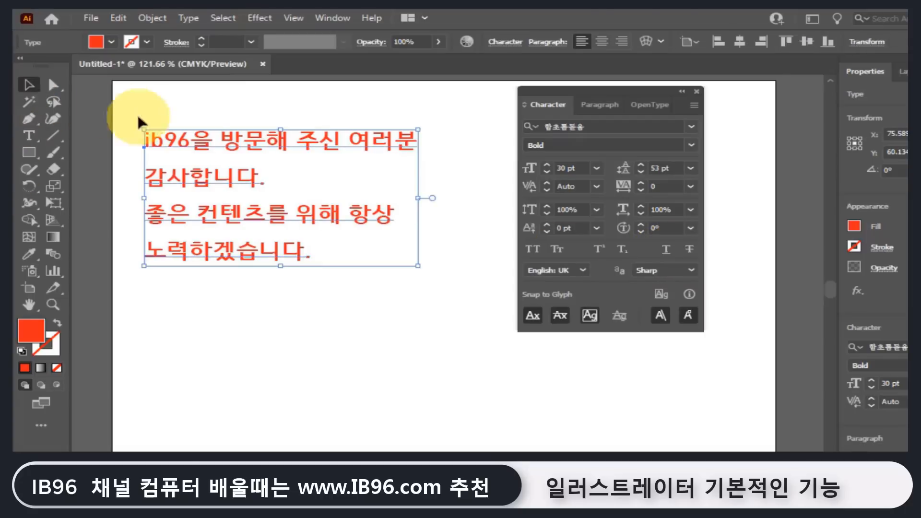
{"action": "left_click", "coordinate": [666, 249]}
{"action": "left_click", "coordinate": [666, 250]}
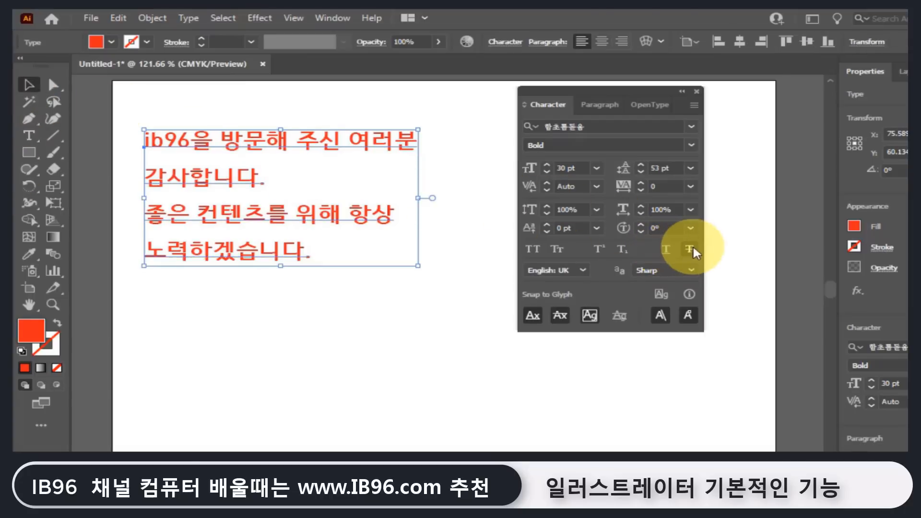
{"action": "left_click", "coordinate": [691, 249]}
{"action": "left_click", "coordinate": [690, 249]}
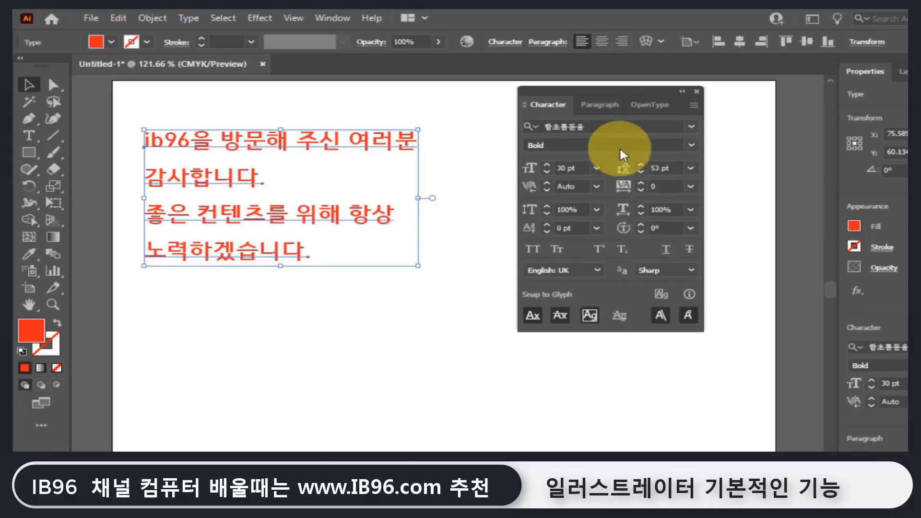
Center-align the text object's paragraphs and move the object toward the middle of the artboard.
{"action": "left_click", "coordinate": [599, 106]}
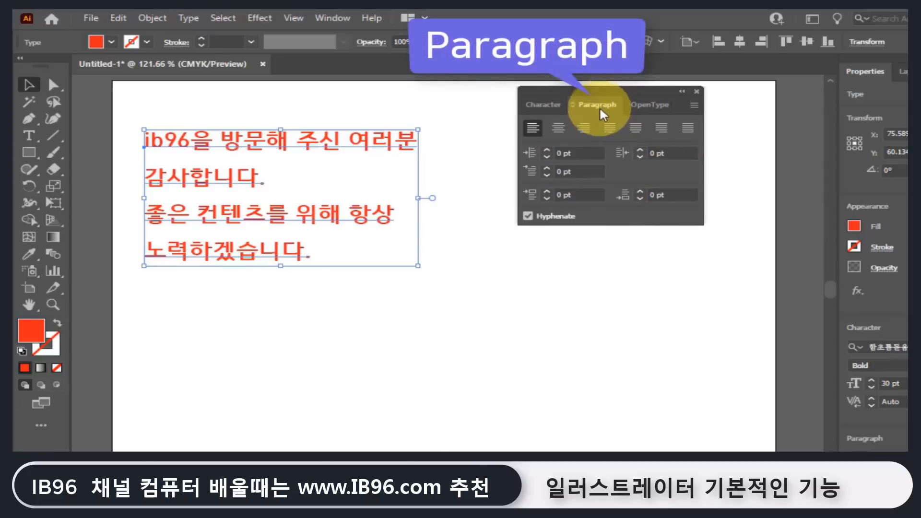
{"action": "left_click_drag", "start_coordinate": [275, 137], "coordinate": [337, 140]}
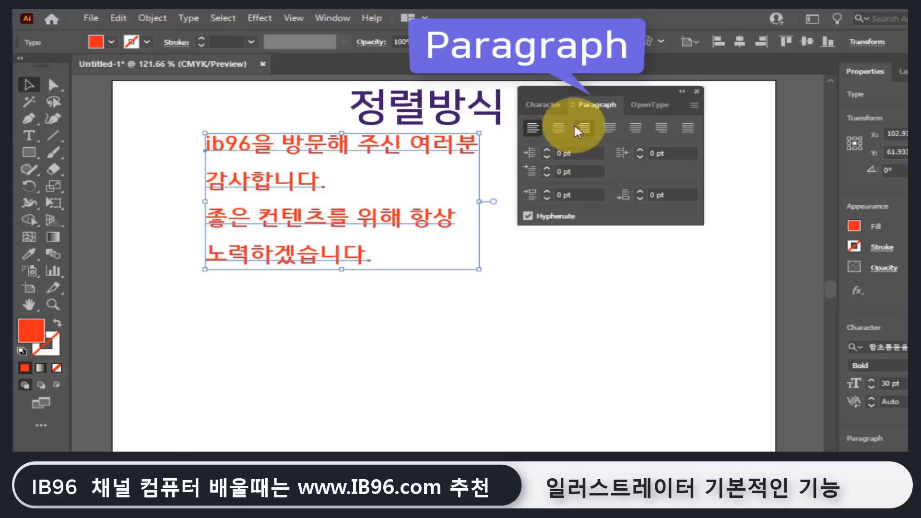
{"action": "left_click", "coordinate": [558, 127]}
{"action": "left_click_drag", "start_coordinate": [242, 148], "coordinate": [423, 253]}
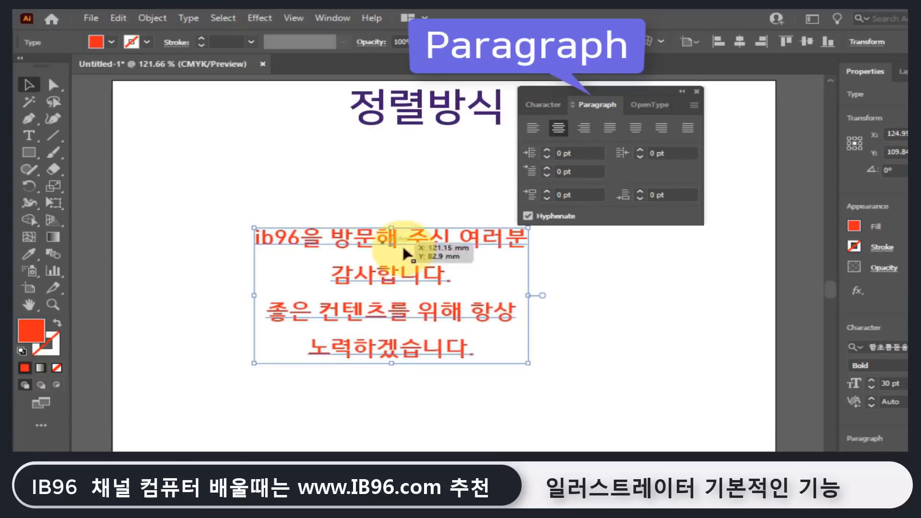
Right-align the text object's paragraphs and move the object back toward the middle of the artboard.
{"action": "left_click", "coordinate": [584, 128]}
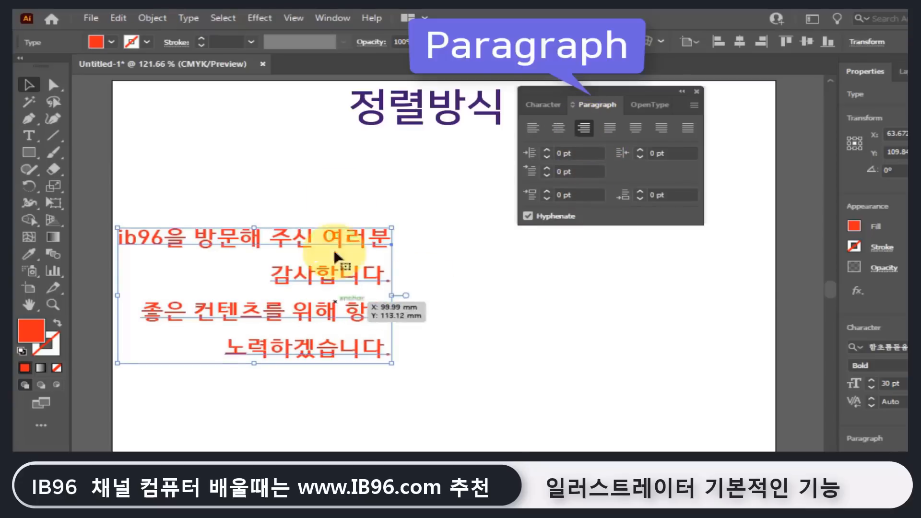
{"action": "left_click_drag", "start_coordinate": [444, 244], "coordinate": [444, 244]}
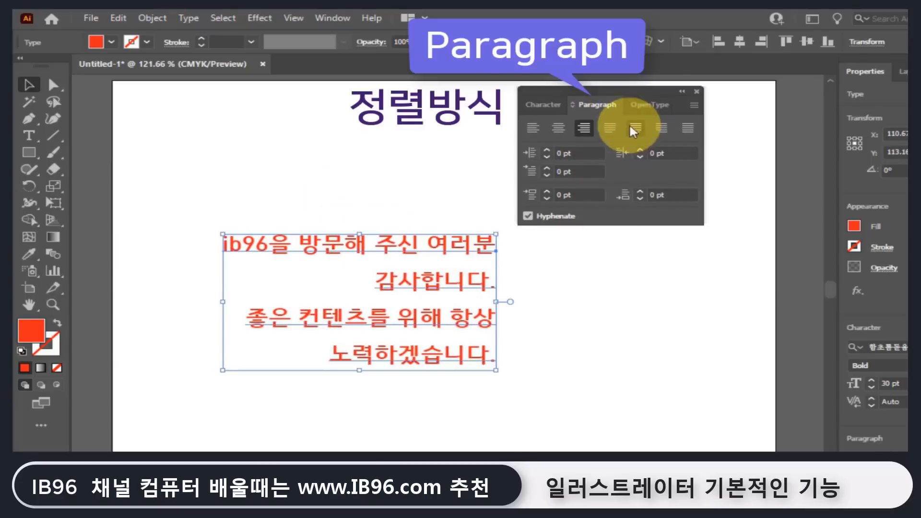
Try justifying the text object's paragraphs with the last line aligned left, and set them back to plain left alignment.
{"action": "left_click", "coordinate": [609, 127]}
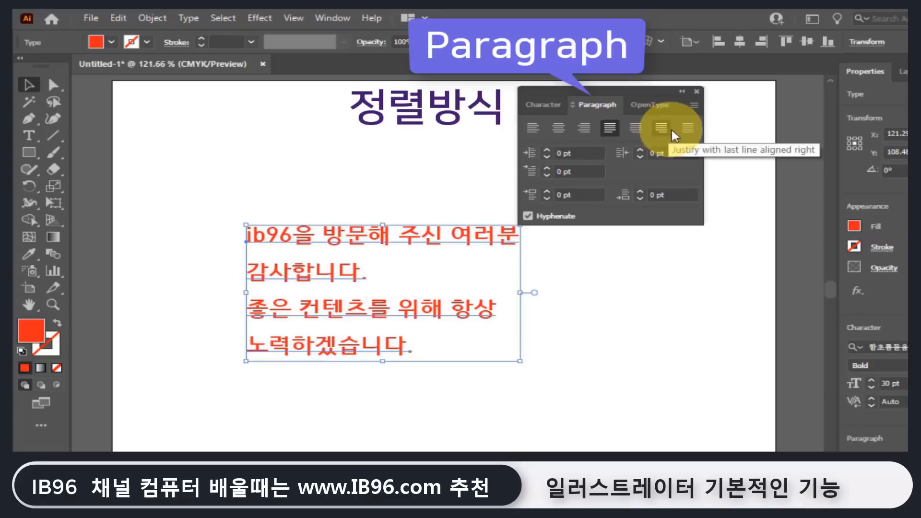
{"action": "left_click", "coordinate": [530, 127]}
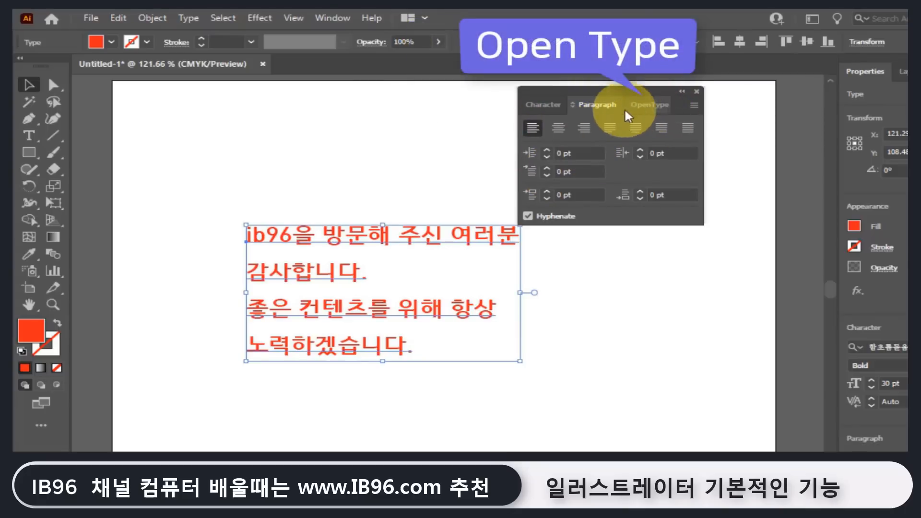
Show the Character and OpenType settings, and move the text object up and slightly left on the artboard.
{"action": "left_click", "coordinate": [547, 107]}
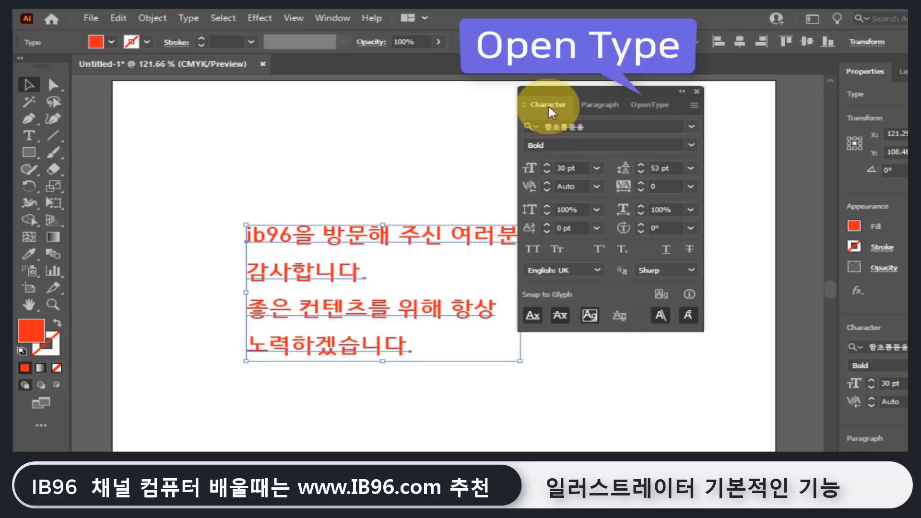
{"action": "left_click", "coordinate": [654, 108]}
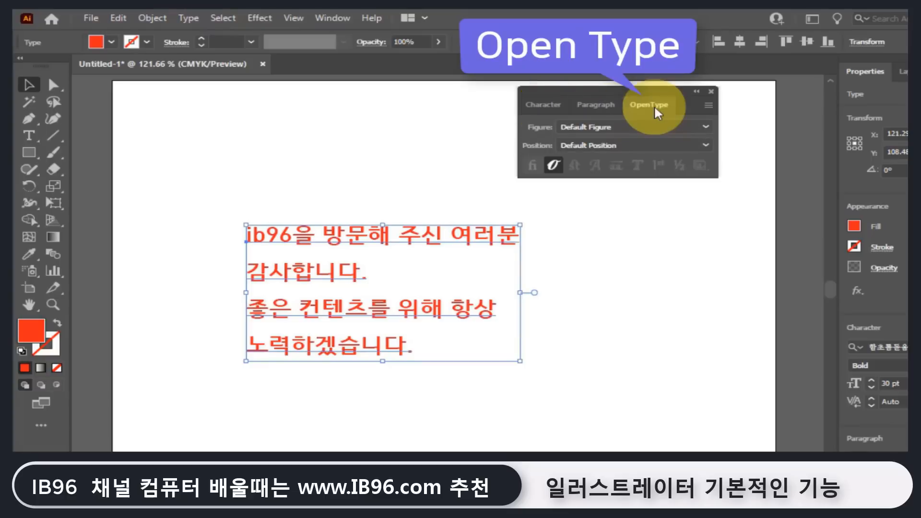
{"action": "left_click_drag", "start_coordinate": [508, 240], "coordinate": [477, 177]}
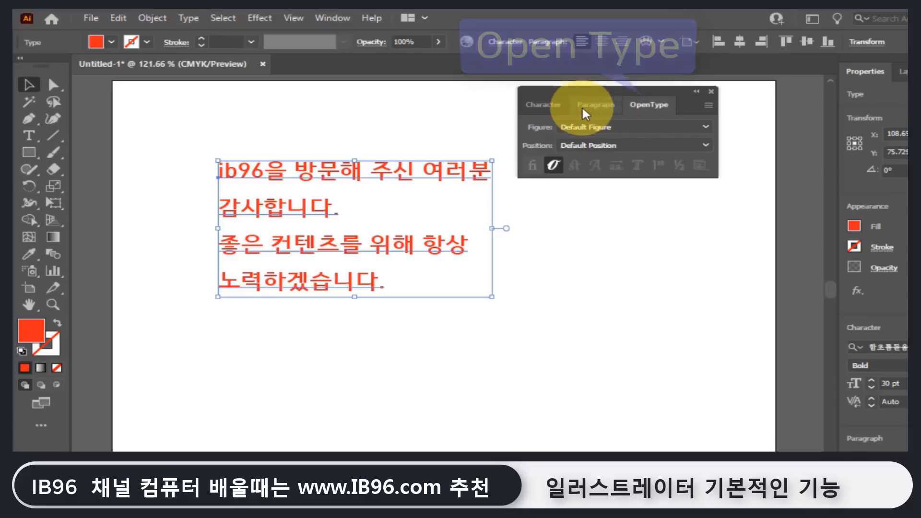
Change the text object's font to HY헤드라인M.
{"action": "left_click", "coordinate": [541, 110]}
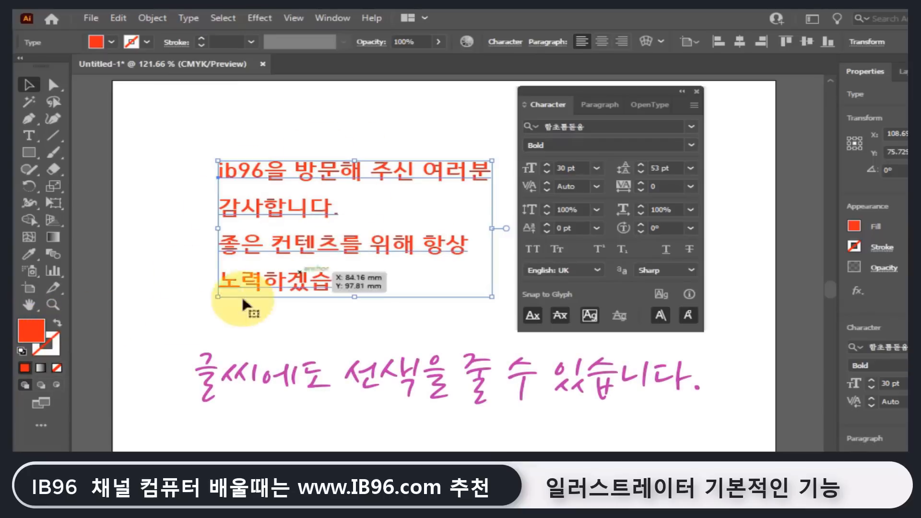
{"action": "left_click", "coordinate": [54, 305]}
{"action": "left_click_drag", "start_coordinate": [269, 184], "coordinate": [404, 288]}
{"action": "left_click", "coordinate": [691, 126]}
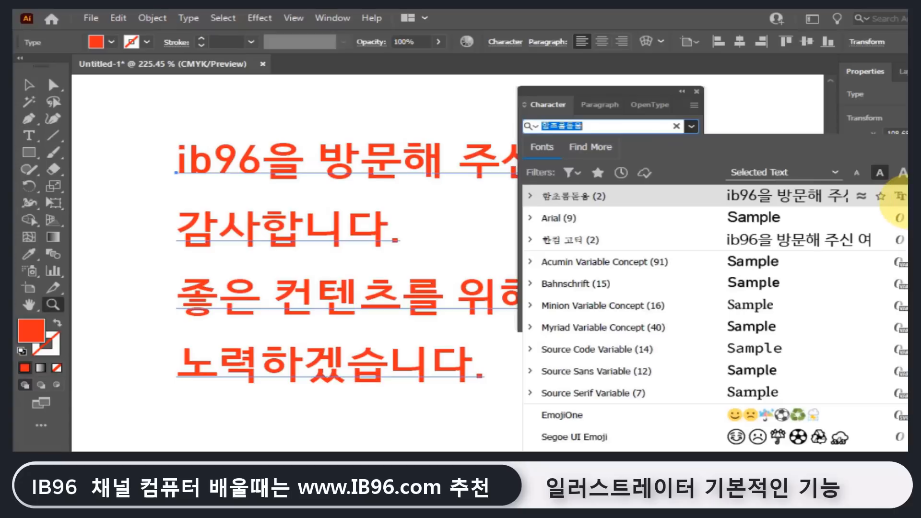
{"action": "left_click_drag", "start_coordinate": [906, 206], "coordinate": [891, 445]}
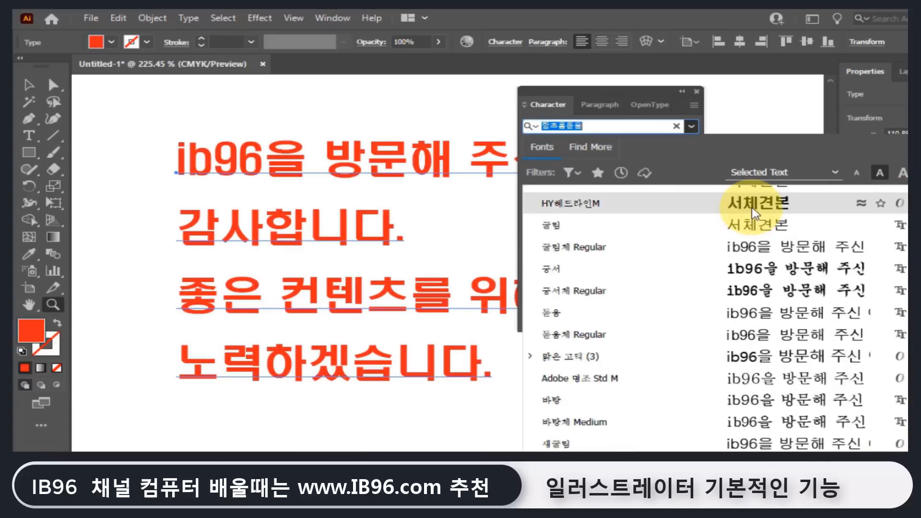
{"action": "left_click", "coordinate": [756, 211]}
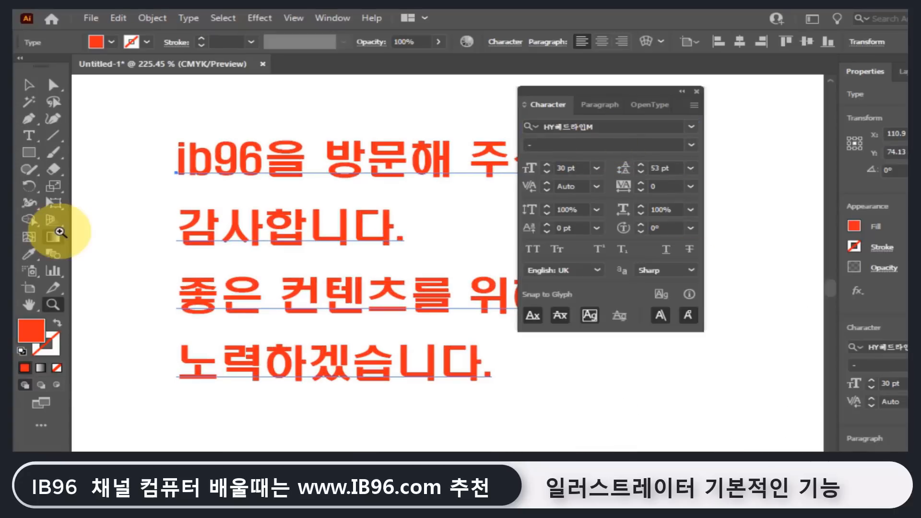
Give the red text object a bright blue stroke using the Color Picker.
{"action": "left_click", "coordinate": [39, 87]}
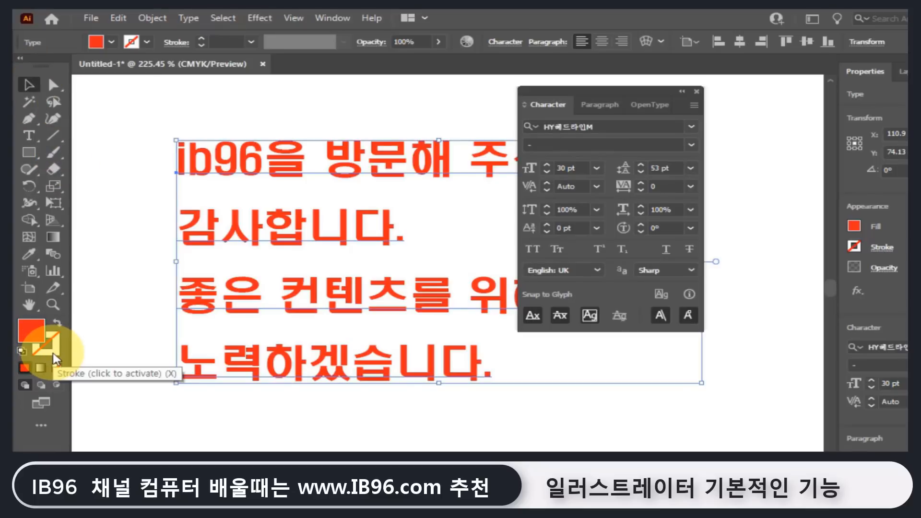
{"action": "left_click", "coordinate": [53, 355]}
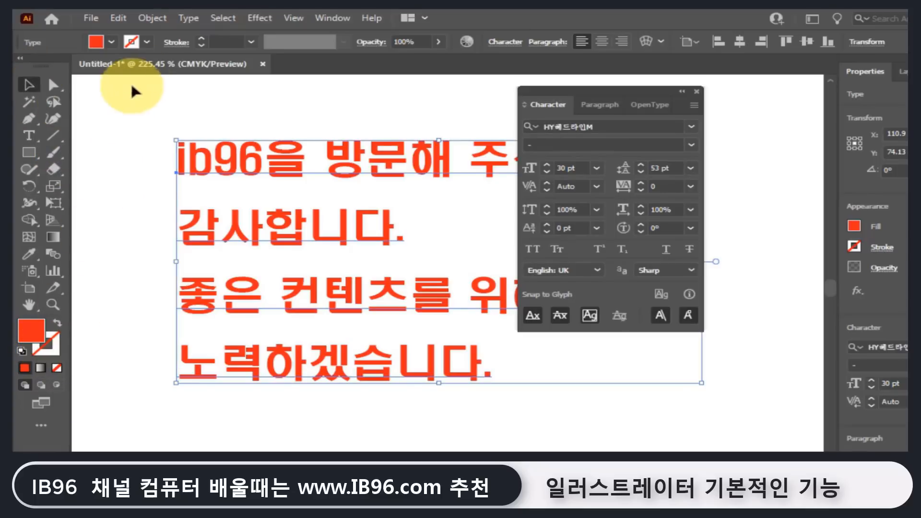
{"action": "left_click", "coordinate": [136, 44]}
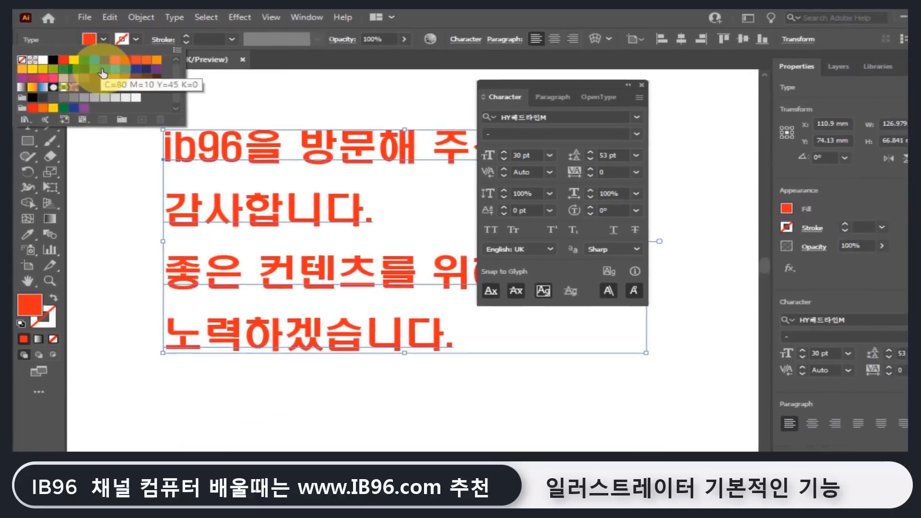
{"action": "left_click", "coordinate": [66, 36]}
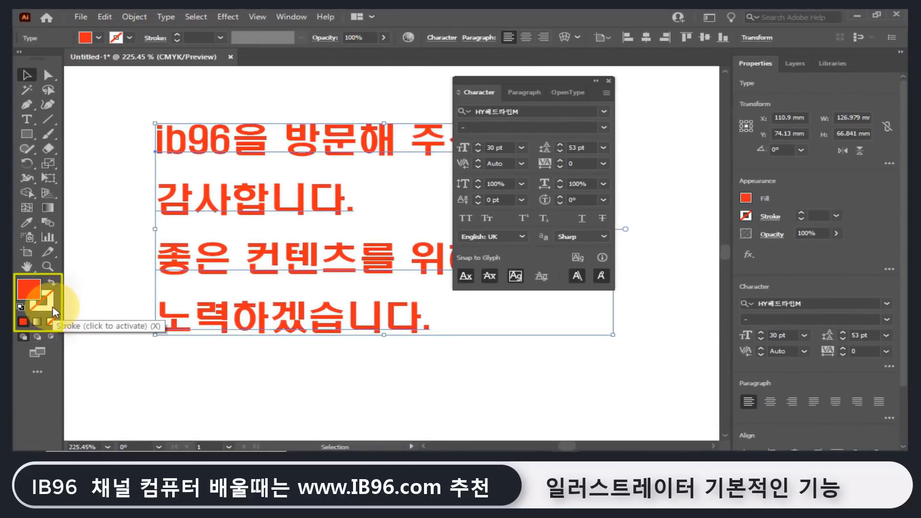
{"action": "double_click", "coordinate": [40, 300]}
{"action": "left_click_drag", "start_coordinate": [453, 86], "coordinate": [523, 80]}
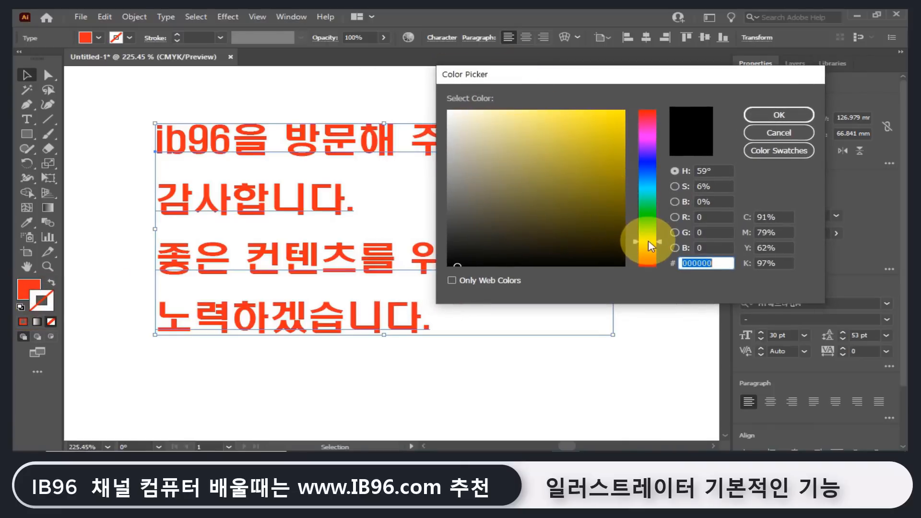
{"action": "left_click_drag", "start_coordinate": [651, 246], "coordinate": [647, 169]}
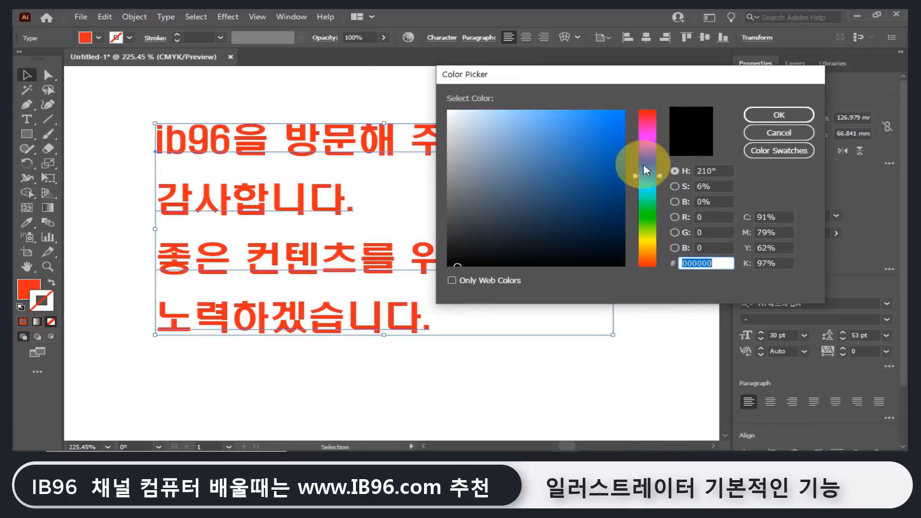
{"action": "left_click_drag", "start_coordinate": [609, 130], "coordinate": [637, 107]}
{"action": "left_click", "coordinate": [797, 117]}
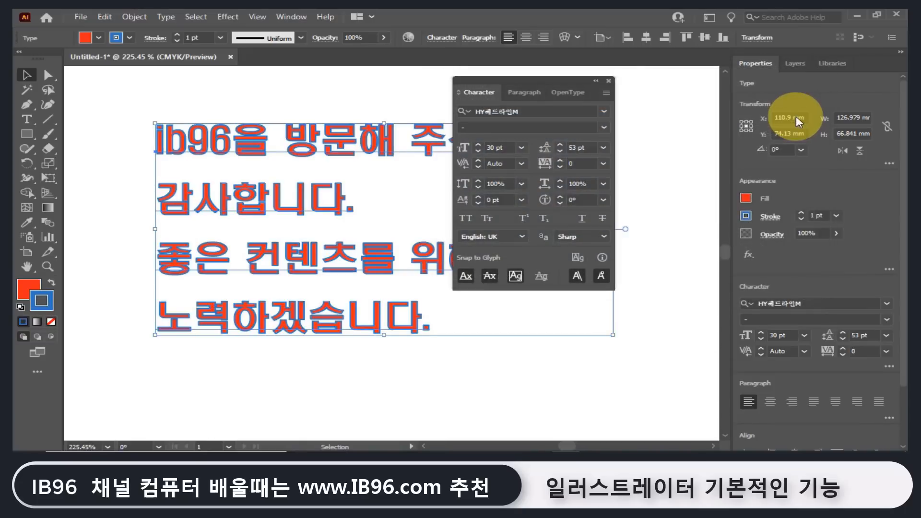
Reselect the text object, remove its stroke, and reapply the blue stroke.
{"action": "left_click", "coordinate": [411, 173]}
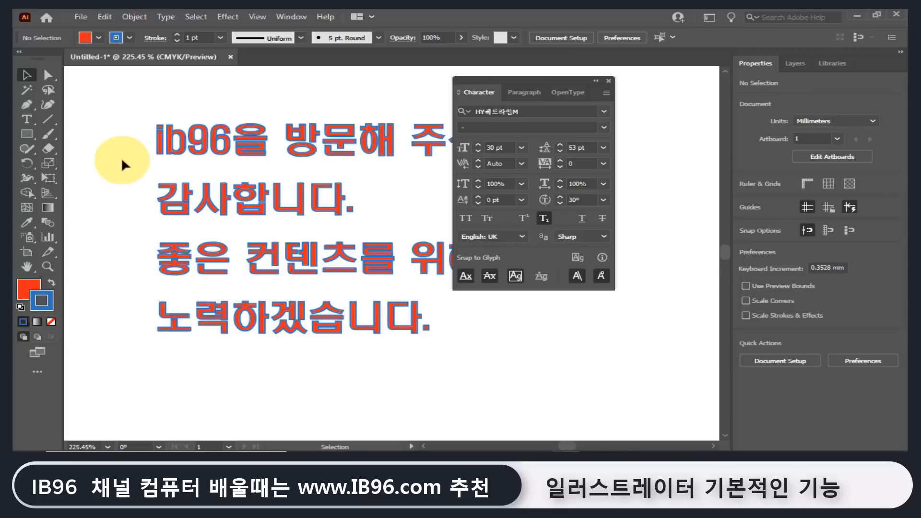
{"action": "left_click", "coordinate": [249, 201]}
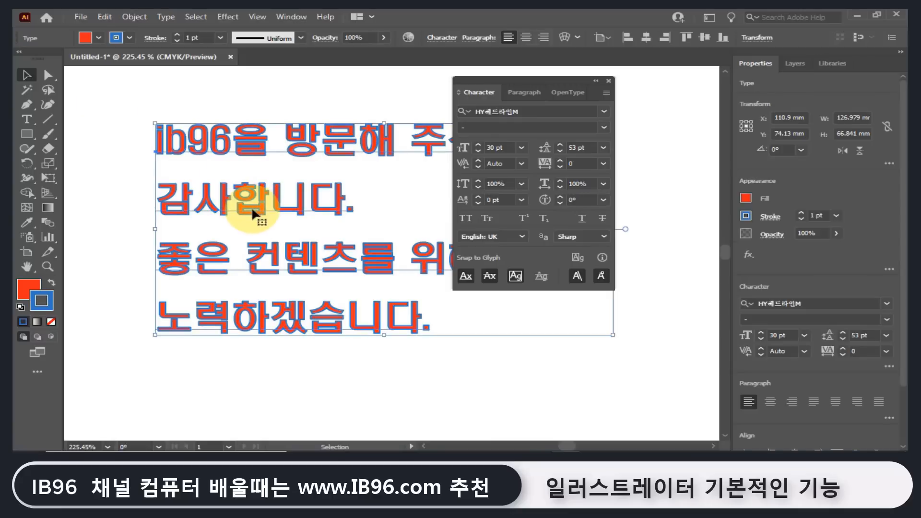
{"action": "left_click", "coordinate": [52, 322]}
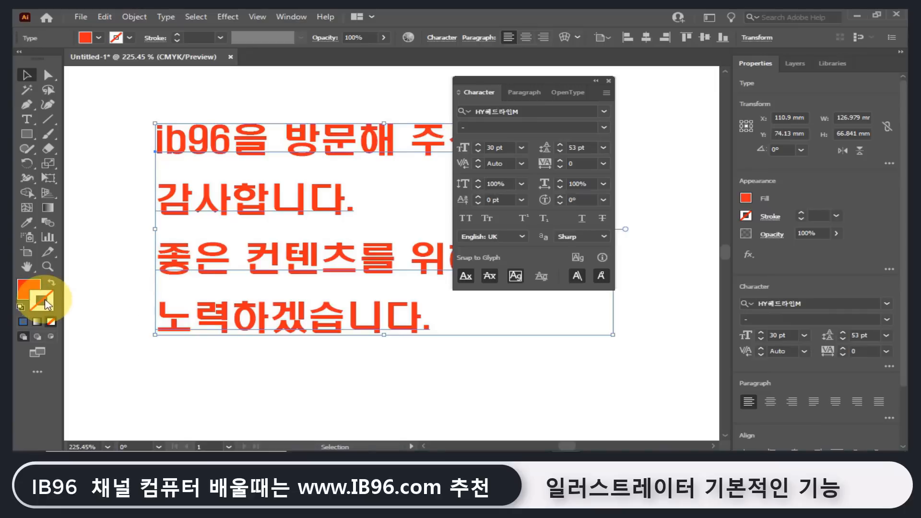
{"action": "double_click", "coordinate": [29, 290]}
{"action": "left_click", "coordinate": [772, 116]}
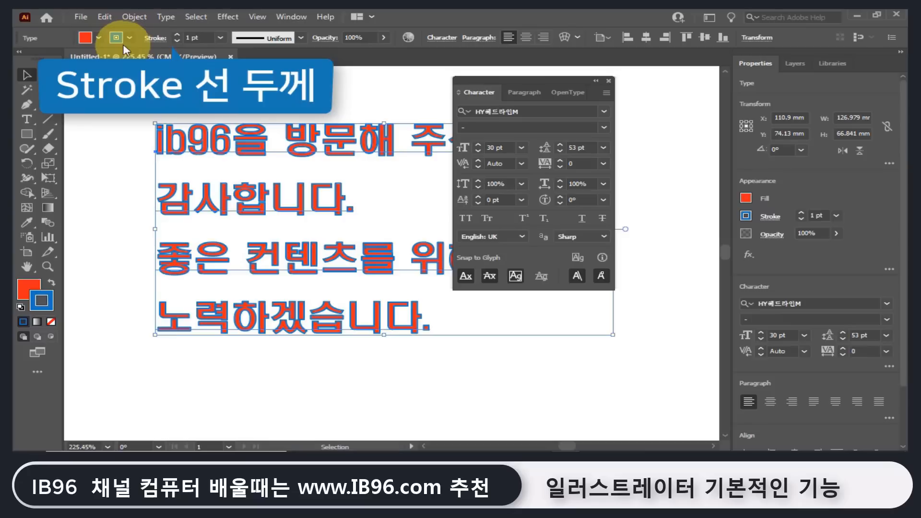
Try thicker stroke weights on the text object by raising the weight three steps and lowering it three steps again.
{"action": "left_click", "coordinate": [177, 35]}
{"action": "left_click", "coordinate": [177, 35]}
{"action": "left_click", "coordinate": [177, 34]}
{"action": "left_click", "coordinate": [177, 41]}
{"action": "left_click", "coordinate": [176, 42]}
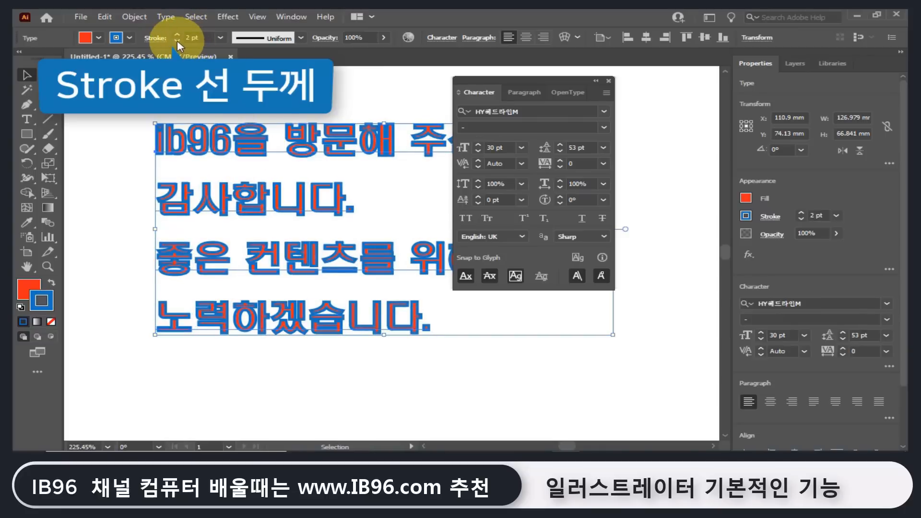
{"action": "left_click", "coordinate": [177, 41]}
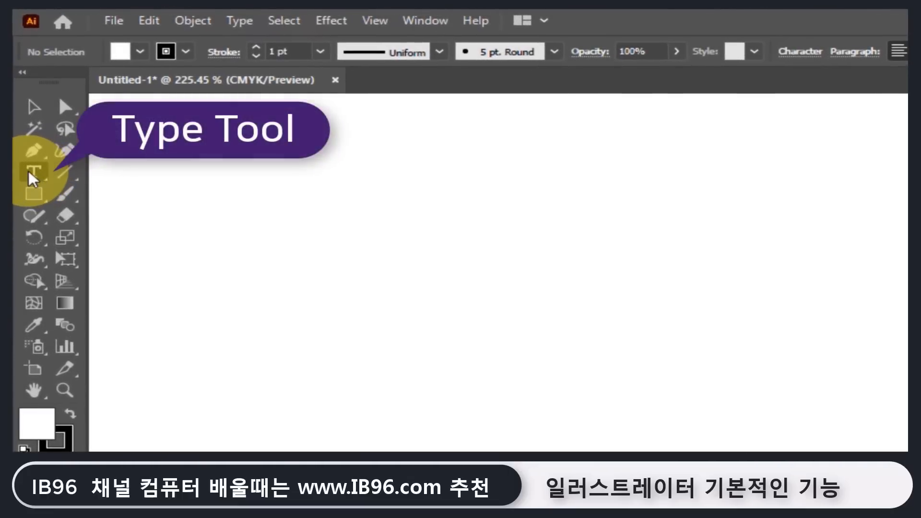
Try point text by entering "f gdf" on the empty canvas, and delete that text object.
{"action": "left_click", "coordinate": [36, 175]}
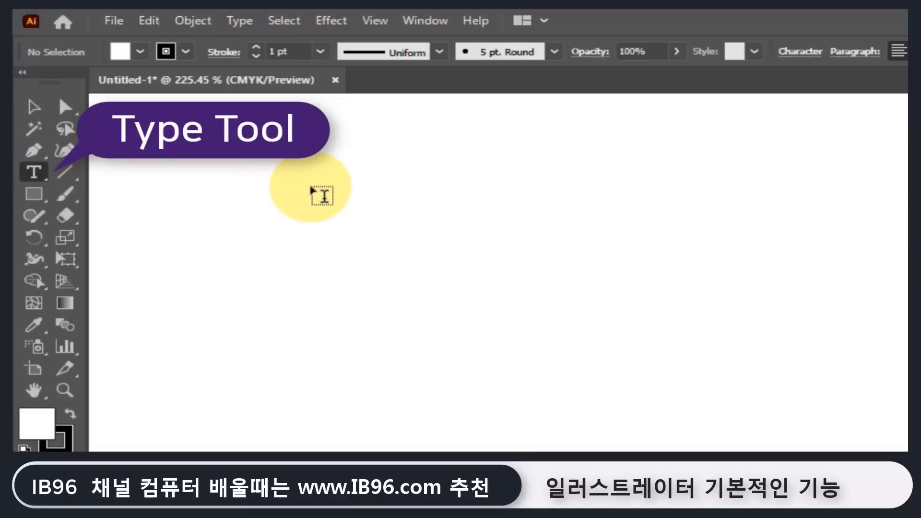
{"action": "left_click", "coordinate": [316, 197]}
{"action": "type", "text": "f"}
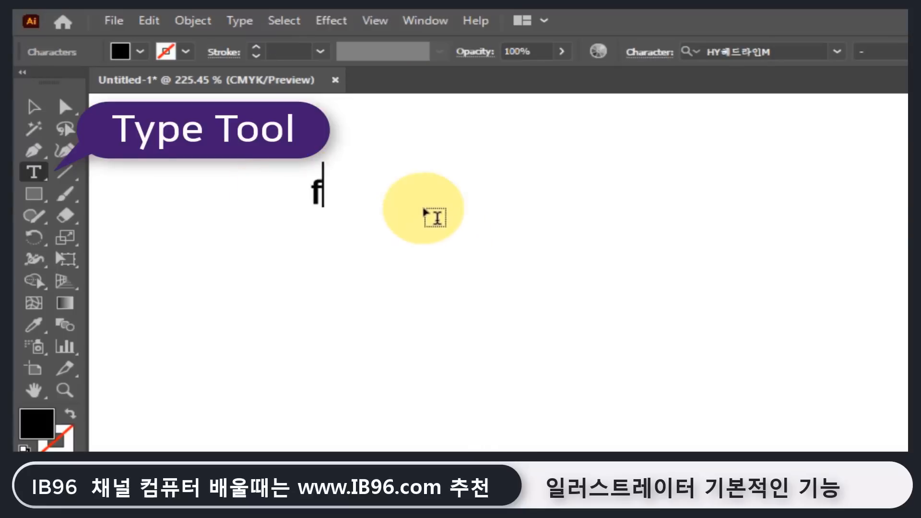
{"action": "type", "text": " gdf"}
{"action": "left_click", "coordinate": [33, 107]}
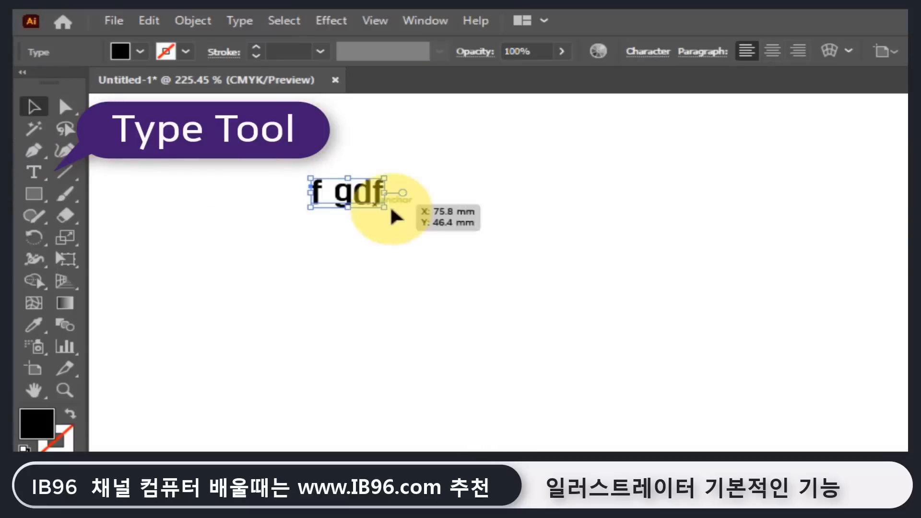
{"action": "key", "text": "Delete"}
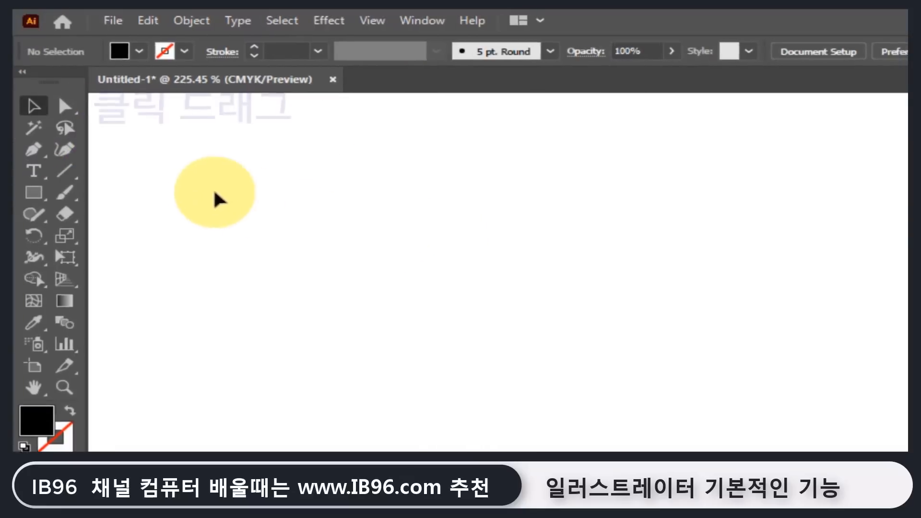
Draw a large rectangular type area and replace its placeholder text with "안녕하세요? 반갑습니다. 항상 ib96의 컨텐츠를 시청해".
{"action": "left_click", "coordinate": [41, 141]}
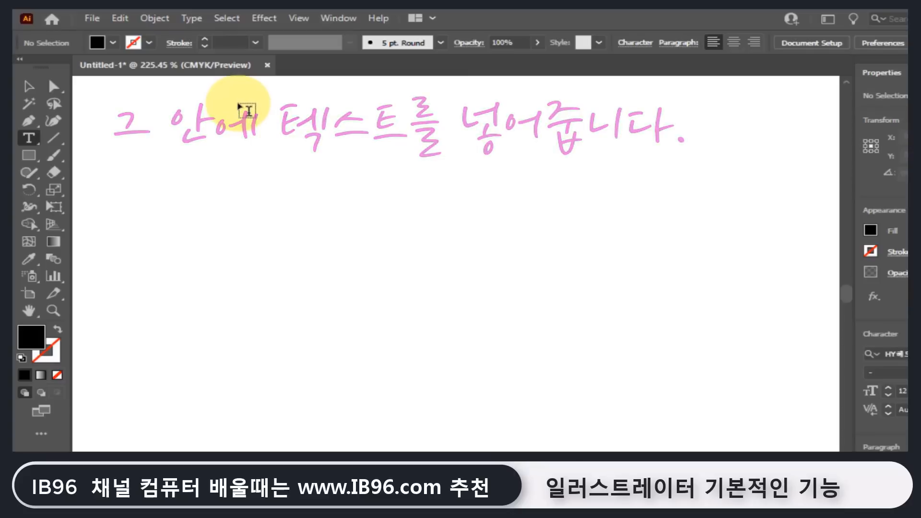
{"action": "left_click_drag", "start_coordinate": [238, 104], "coordinate": [691, 448]}
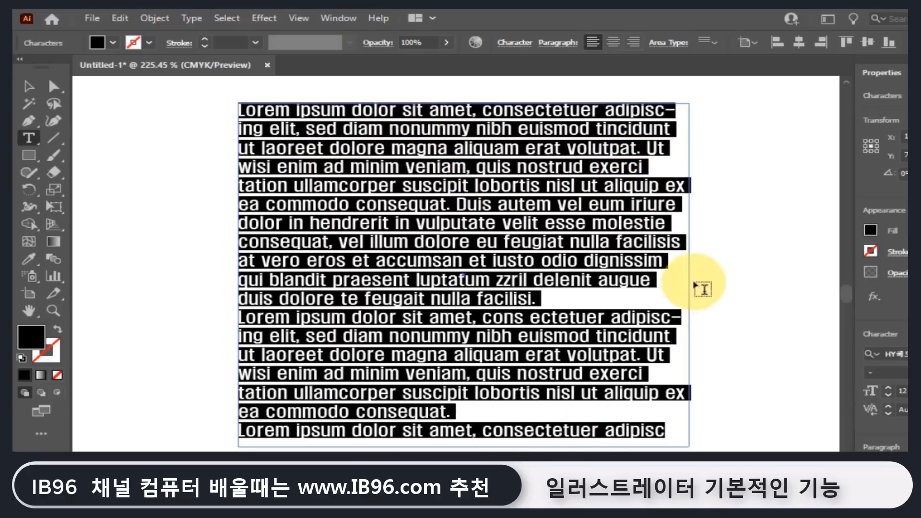
{"action": "left_click", "coordinate": [662, 415]}
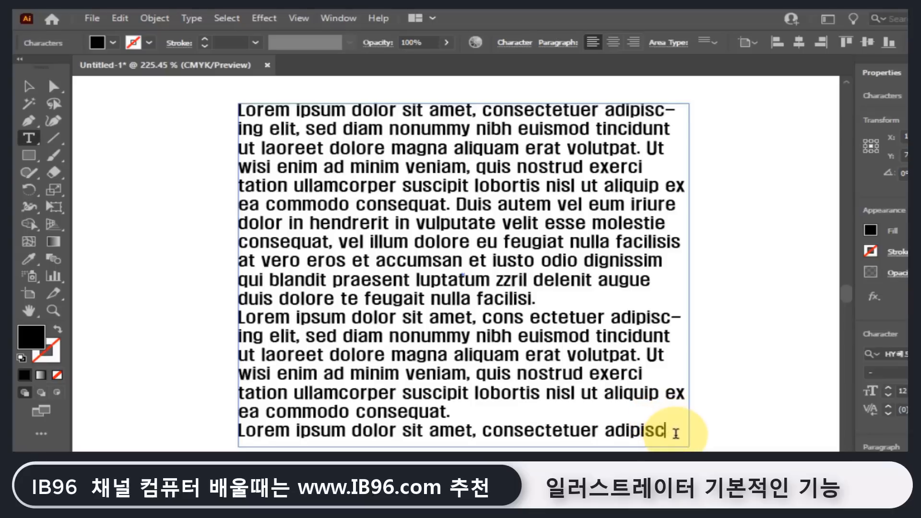
{"action": "left_click_drag", "start_coordinate": [675, 433], "coordinate": [226, 107]}
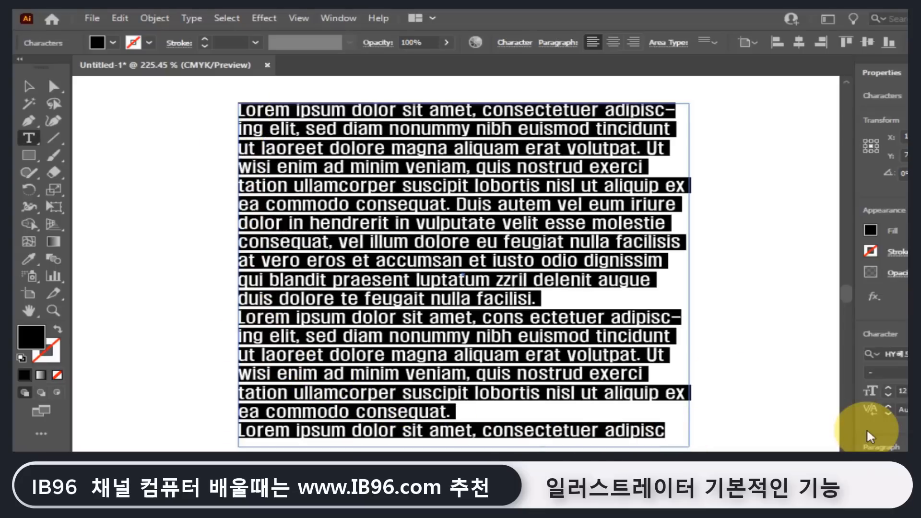
{"action": "type", "text": "안녕하세요? 반갑습니다. 항상 ib96의 컨텐츠를 시청해"}
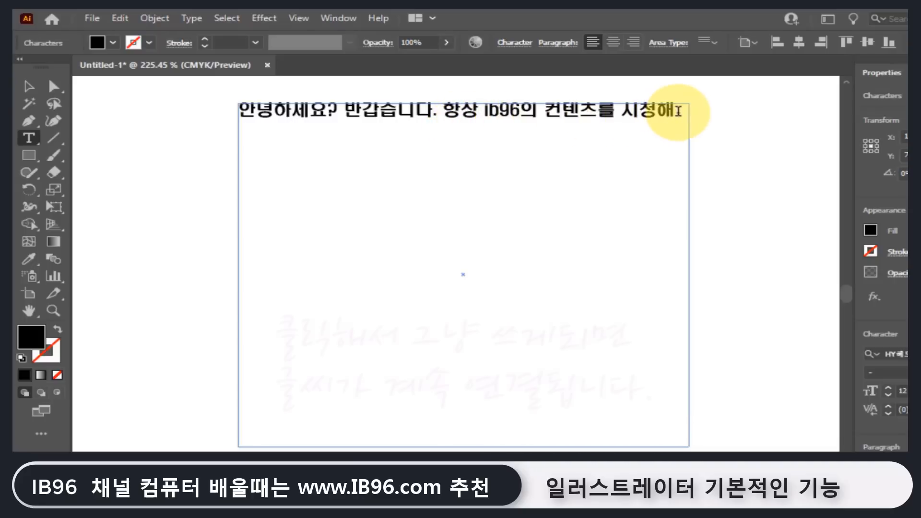
Continue the sentence in the type area with "주셔서 감사합니다.".
{"action": "left_click", "coordinate": [29, 133]}
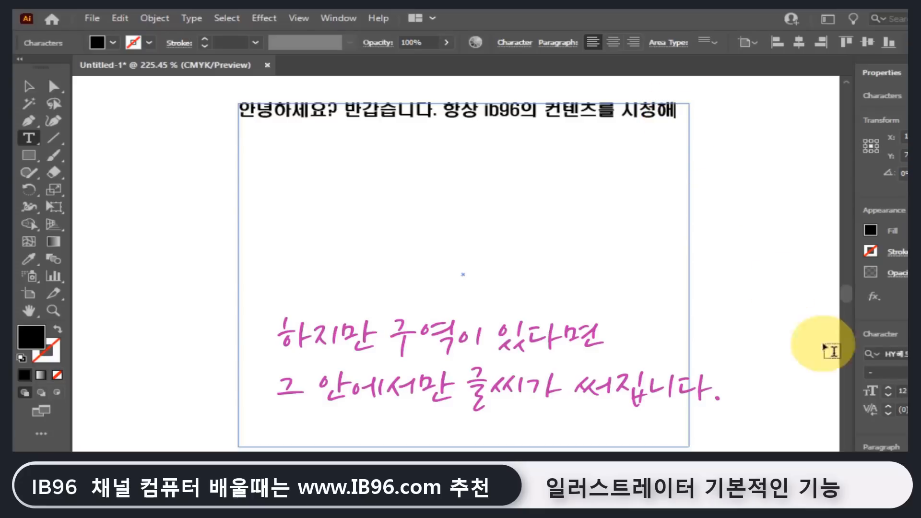
{"action": "type", "text": "주셔서"}
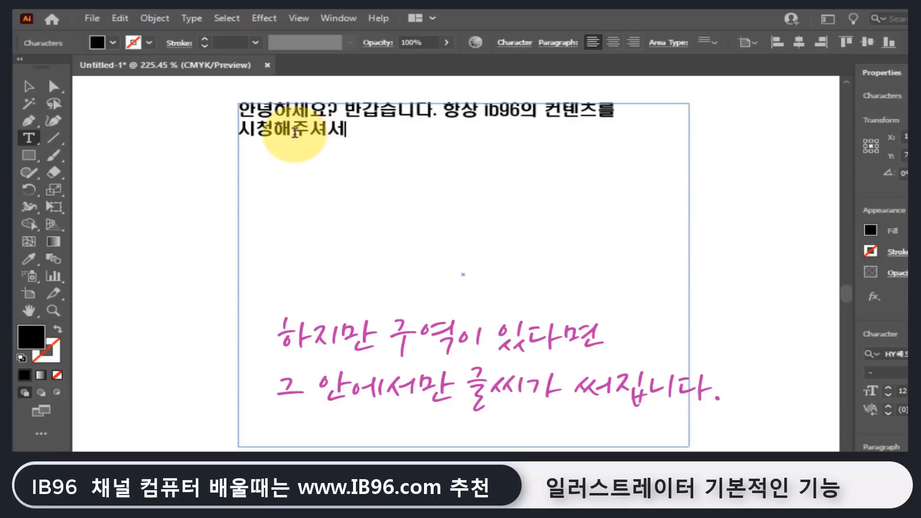
{"action": "type", "text": " 감사합니다"}
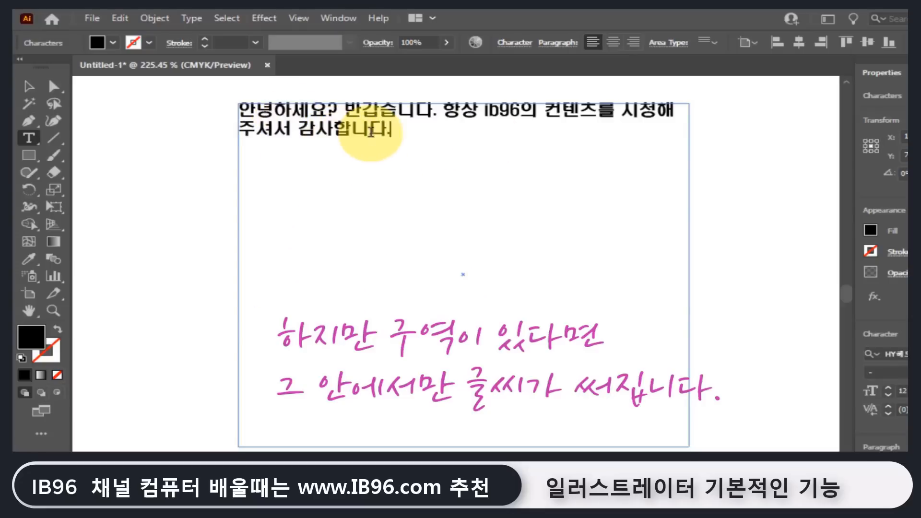
{"action": "type", "text": "."}
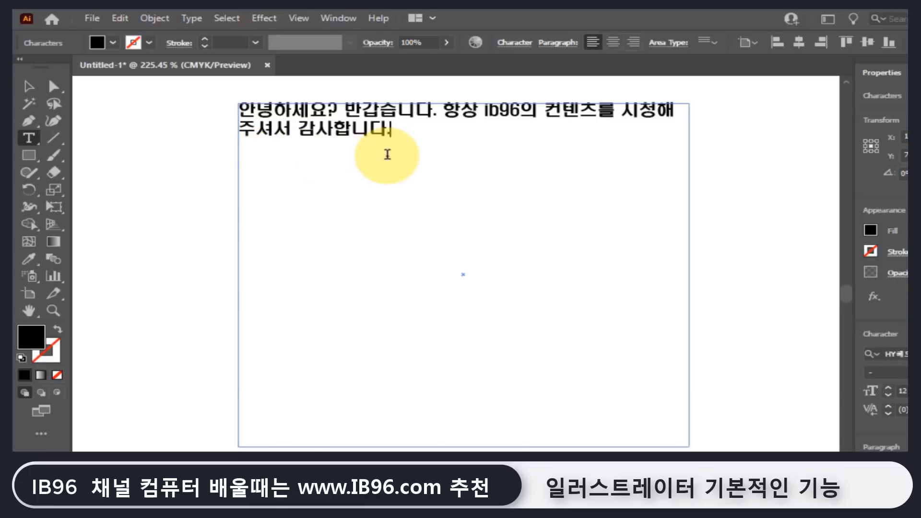
Add the line "ㅏㅓㄴ율" below the sentence in the type area, and shrink the text frame so the text rewraps.
{"action": "key", "text": "Return"}
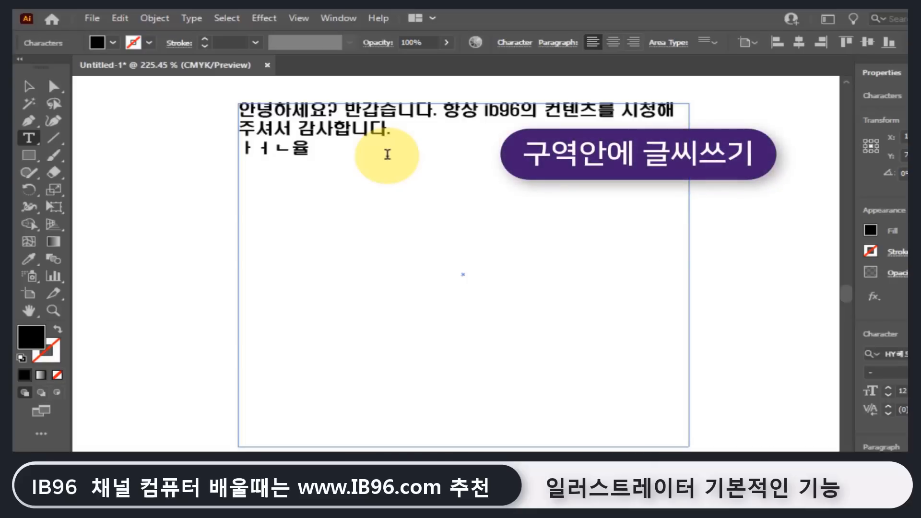
{"action": "double_click", "coordinate": [29, 309]}
{"action": "left_click", "coordinate": [28, 87]}
{"action": "left_click_drag", "start_coordinate": [502, 331], "coordinate": [366, 226]}
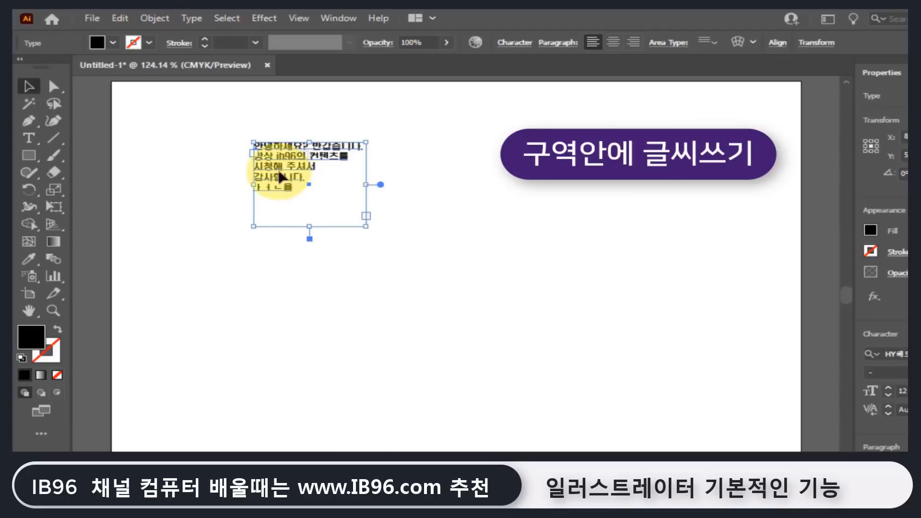
Try moving the small type area to the artboard's upper right and back to its former place.
{"action": "left_click_drag", "start_coordinate": [289, 169], "coordinate": [667, 148]}
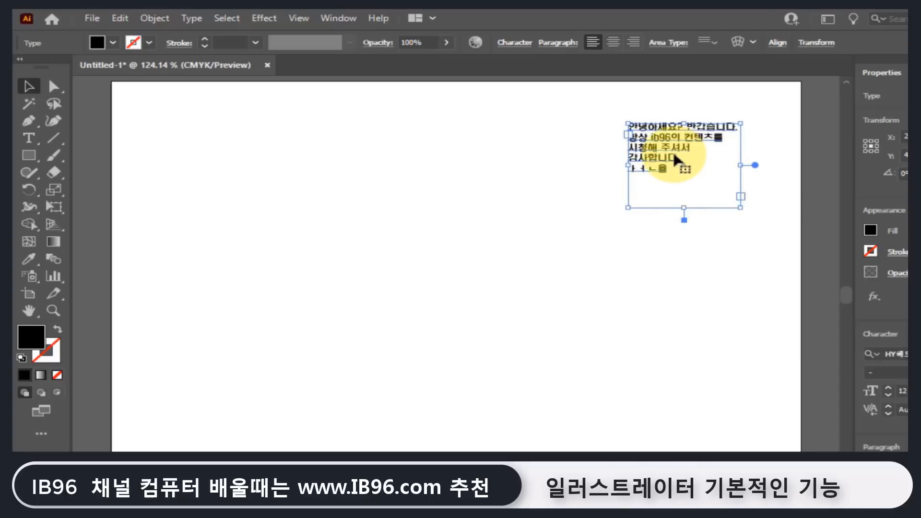
{"action": "left_click_drag", "start_coordinate": [672, 151], "coordinate": [305, 161]}
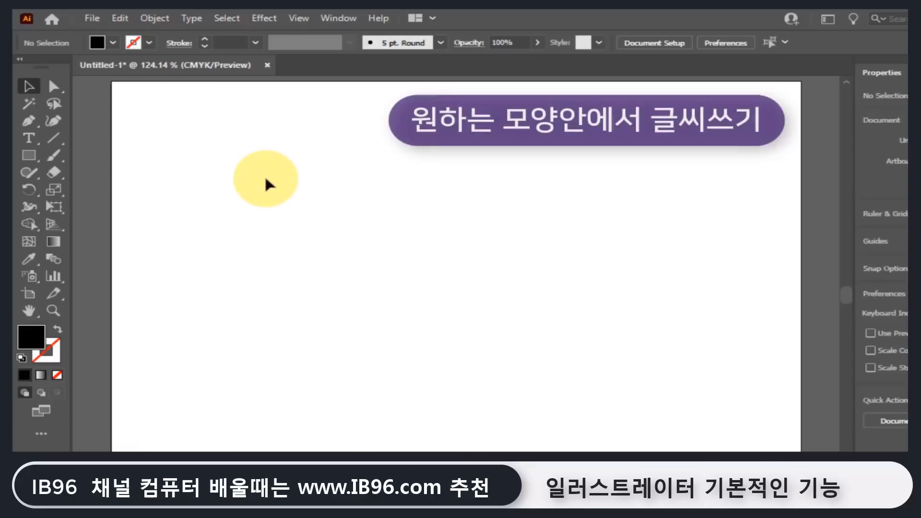
Draw a large ellipse with the default white fill and black stroke, and turn it into a type area filled with placeholder text.
{"action": "left_click", "coordinate": [30, 155]}
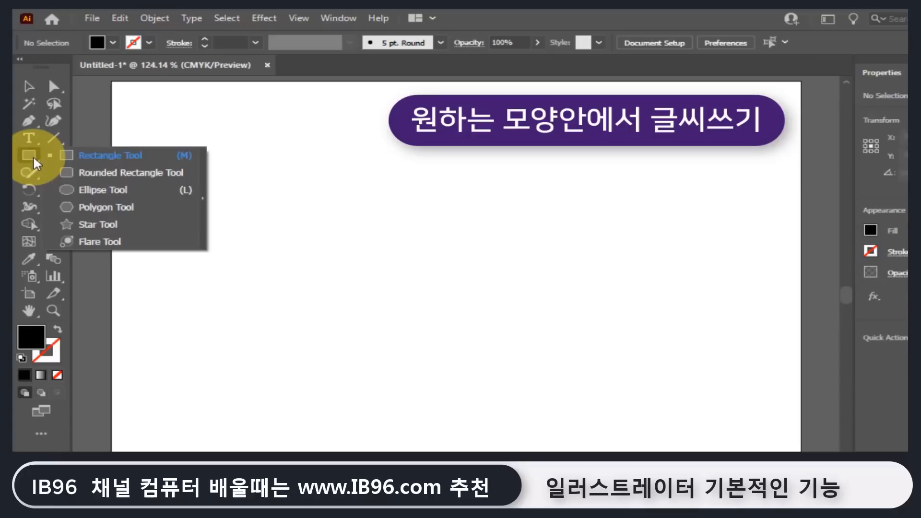
{"action": "left_click", "coordinate": [128, 190]}
{"action": "mouse_move", "coordinate": [236, 147]}
{"action": "left_mouse_down"}
{"action": "mouse_move", "coordinate": [370, 249]}
{"action": "mouse_move", "coordinate": [450, 329]}
{"action": "left_mouse_up"}
{"action": "left_click", "coordinate": [22, 357]}
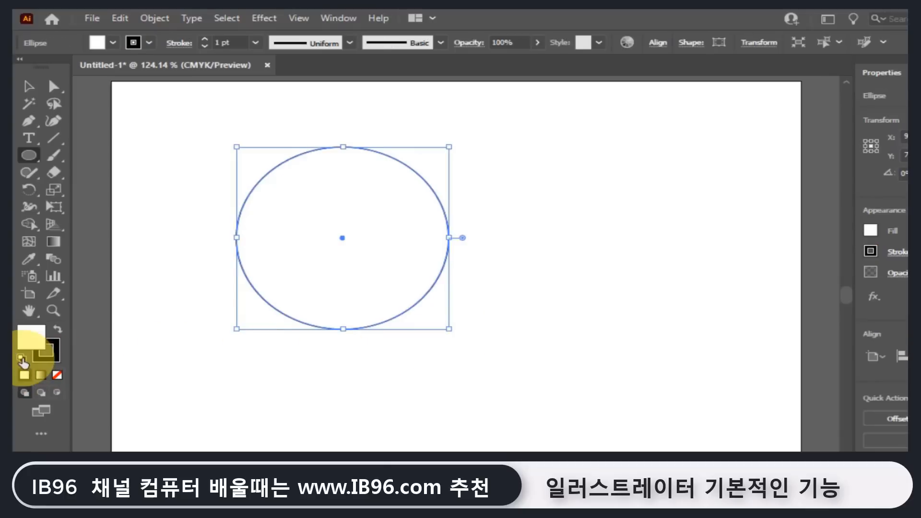
{"action": "left_click", "coordinate": [29, 137]}
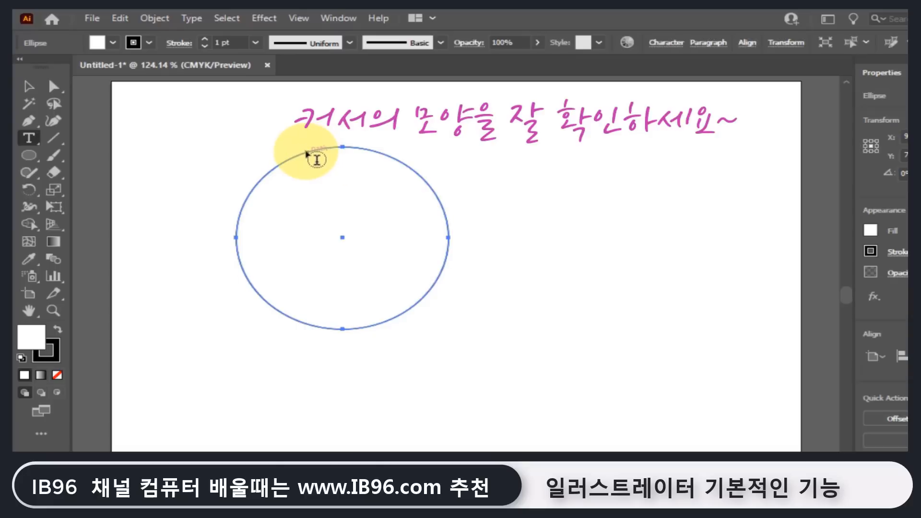
{"action": "left_click", "coordinate": [307, 152]}
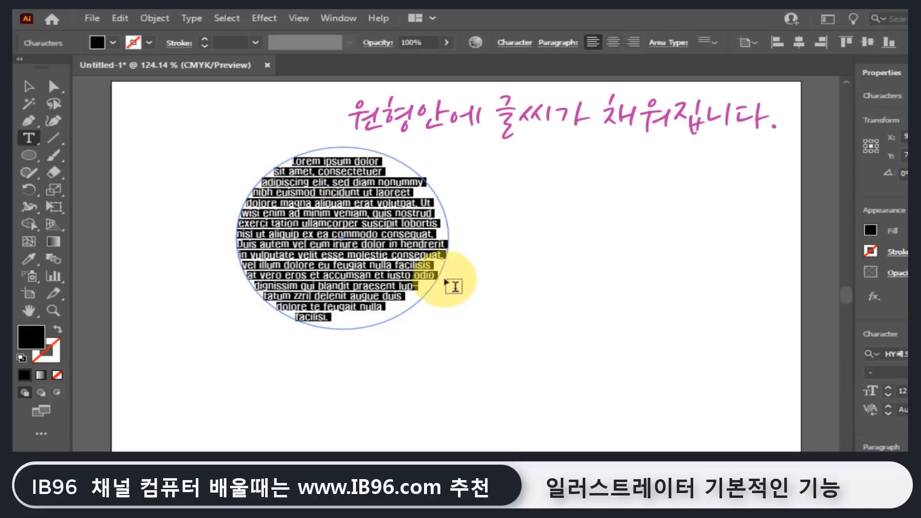
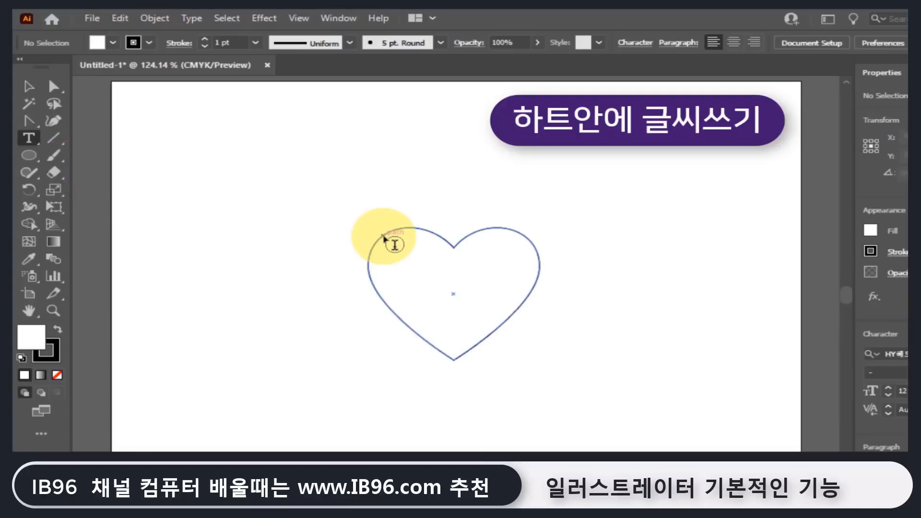
Turn the heart outline into a type area filled with placeholder text, and display the Paragraph panel beside the heart.
{"action": "left_click", "coordinate": [384, 237]}
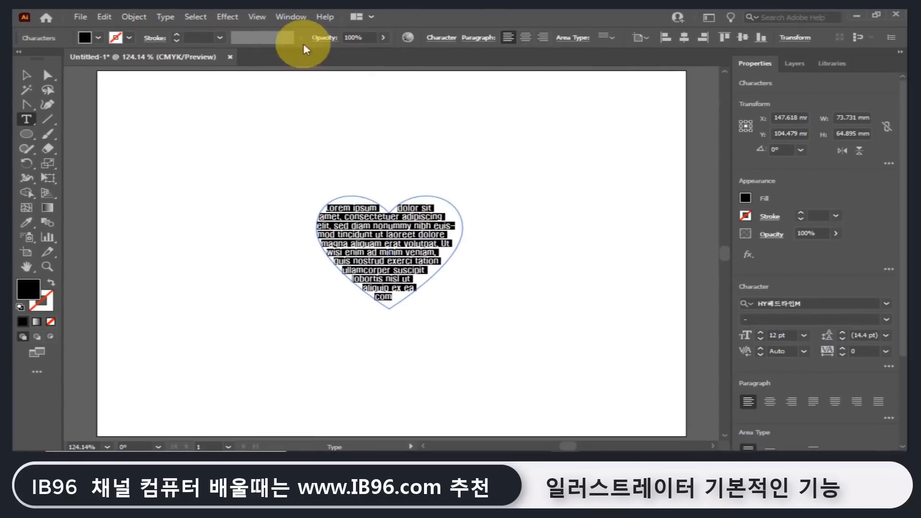
{"action": "left_click", "coordinate": [290, 17]}
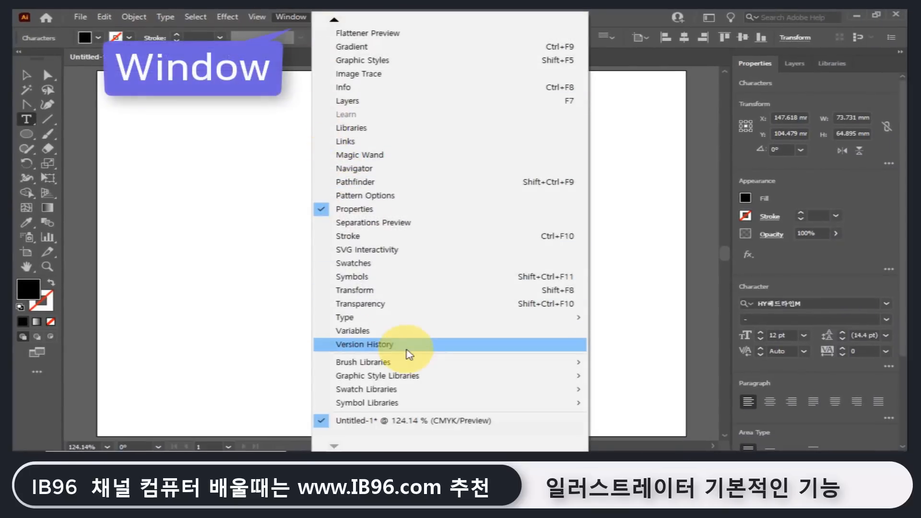
{"action": "mouse_move", "coordinate": [401, 322]}
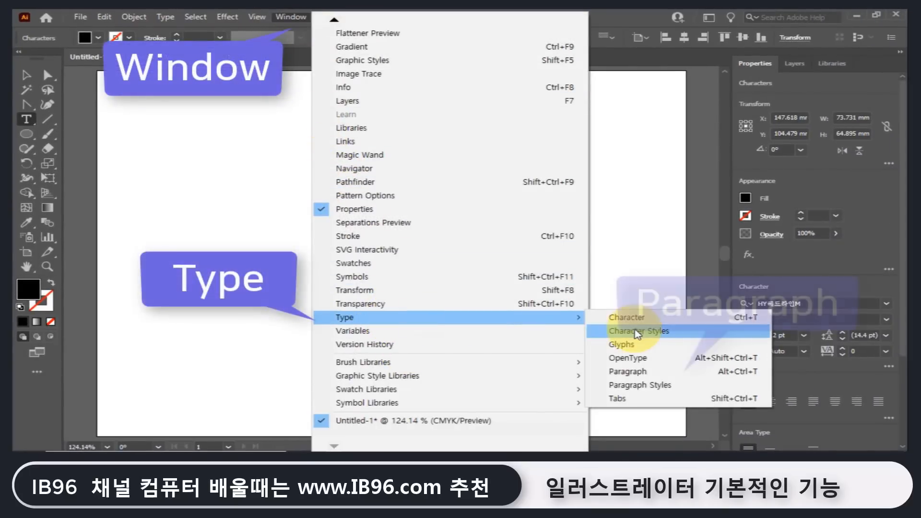
{"action": "left_click", "coordinate": [646, 375]}
{"action": "left_click_drag", "start_coordinate": [659, 159], "coordinate": [641, 194]}
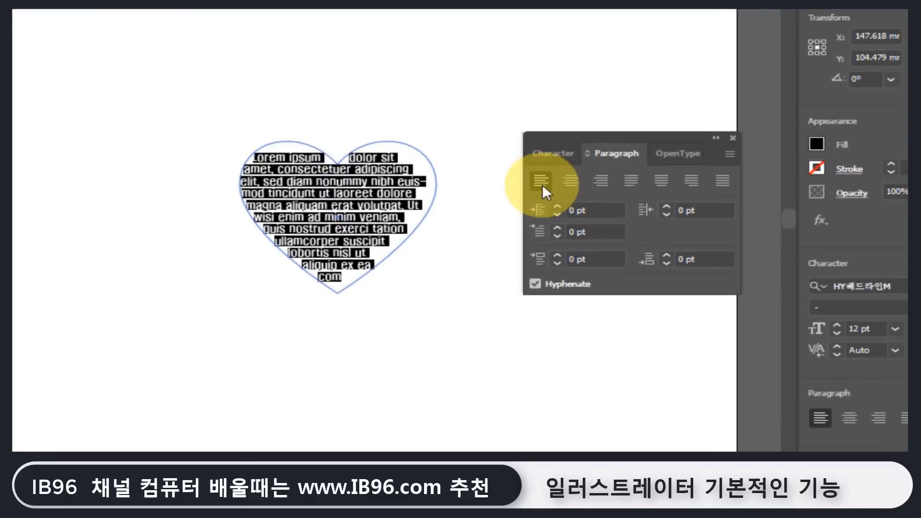
Try centre, right and left alignment on the heart's text, and settle on justified with the last line aligned left.
{"action": "left_click", "coordinate": [570, 184]}
{"action": "left_click", "coordinate": [600, 183]}
{"action": "left_click", "coordinate": [540, 180]}
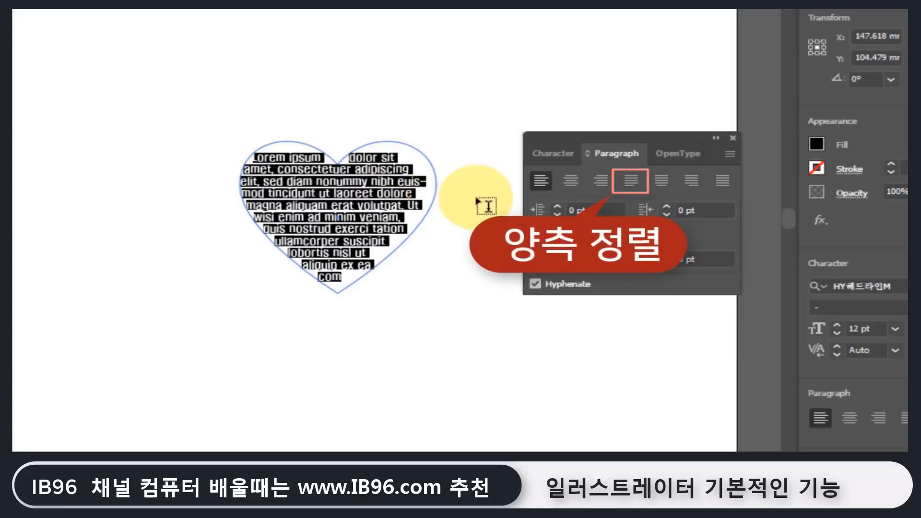
{"action": "left_click", "coordinate": [641, 181]}
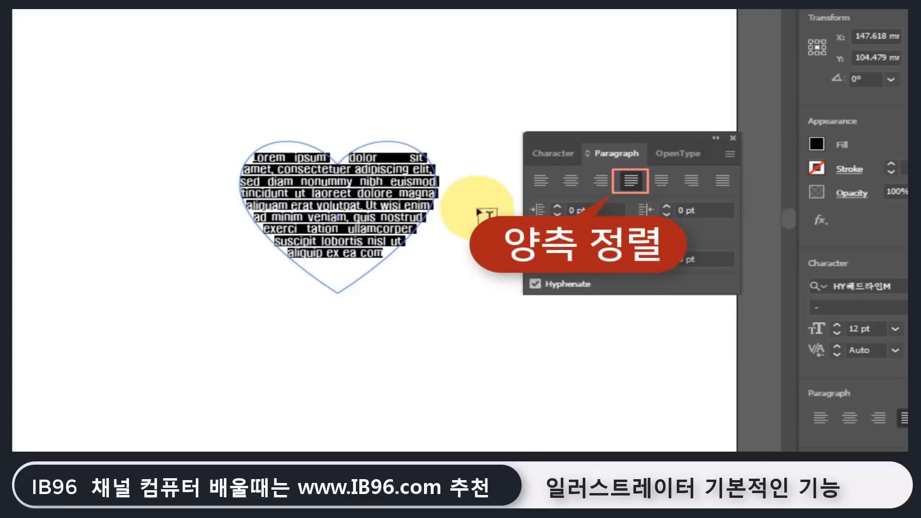
{"action": "left_click", "coordinate": [380, 169]}
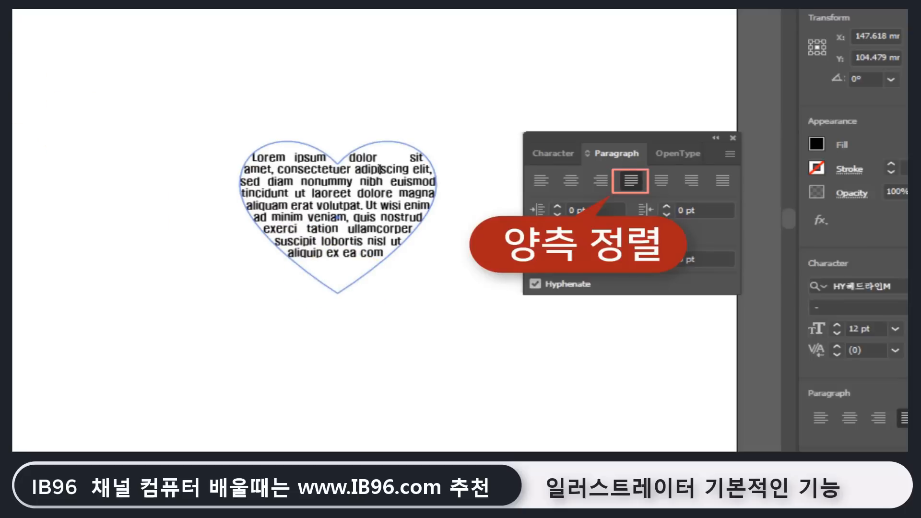
{"action": "left_click", "coordinate": [154, 28]}
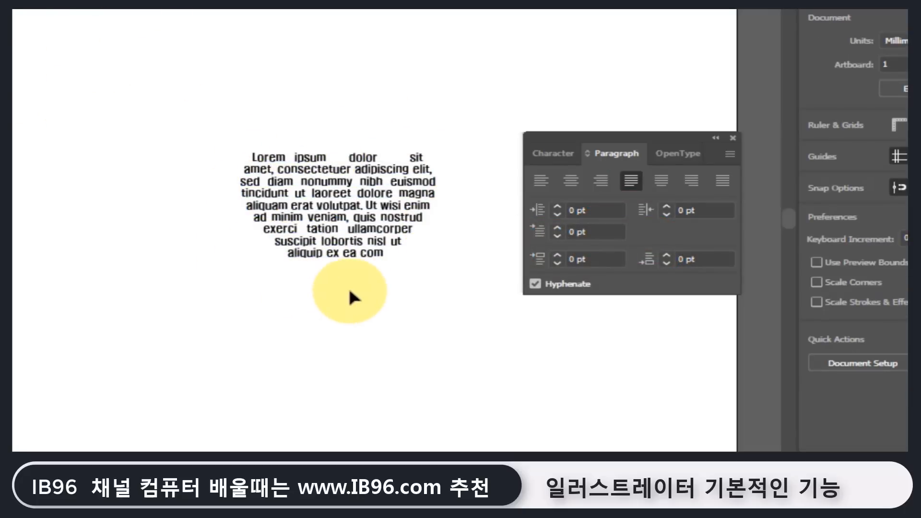
Fill the heart's empty tip by copying its closing words from "lobortis" onward and pasting them at the end of the text.
{"action": "left_click", "coordinate": [25, 118]}
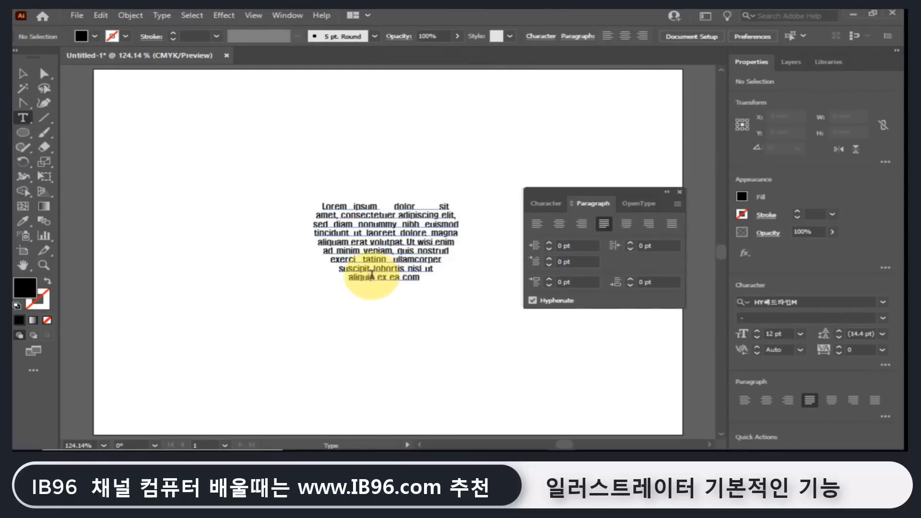
{"action": "left_click_drag", "start_coordinate": [373, 269], "coordinate": [423, 278]}
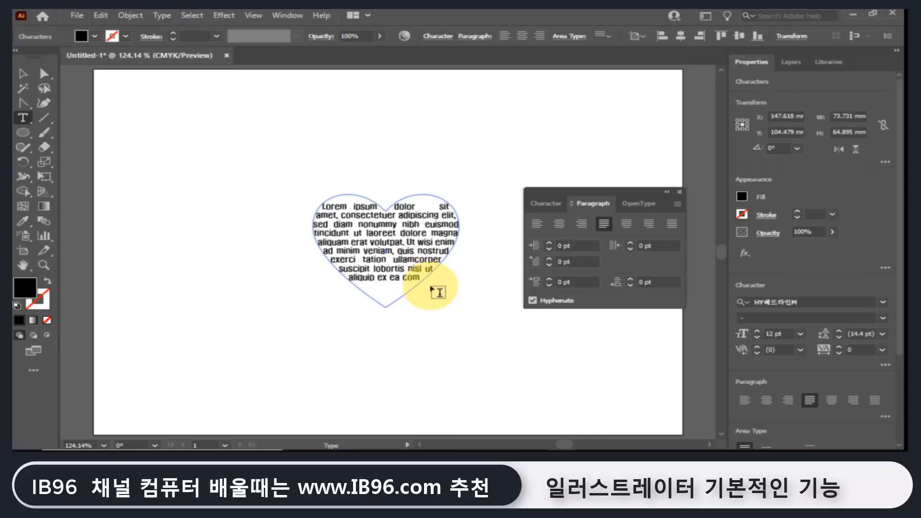
{"action": "key", "text": "ctrl+v"}
{"action": "key", "text": "Escape"}
{"action": "left_click", "coordinate": [461, 209]}
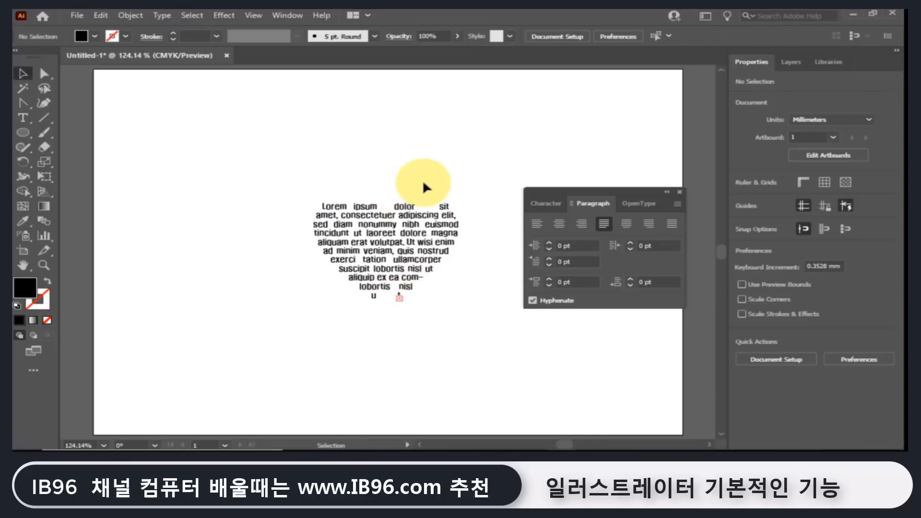
Delete the heart text and draw a rectangular type area about 146 × 132 mm filled with several paragraphs of placeholder text.
{"action": "left_click", "coordinate": [395, 223]}
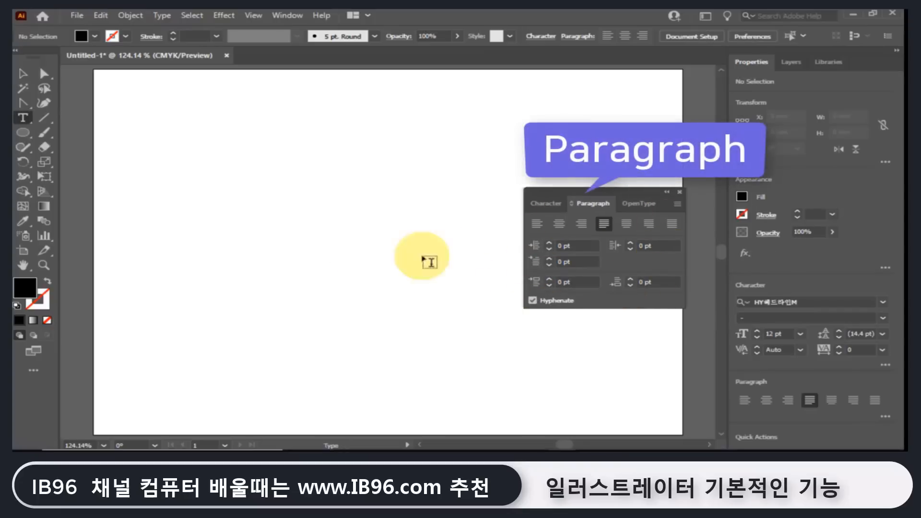
{"action": "left_click_drag", "start_coordinate": [175, 109], "coordinate": [464, 340]}
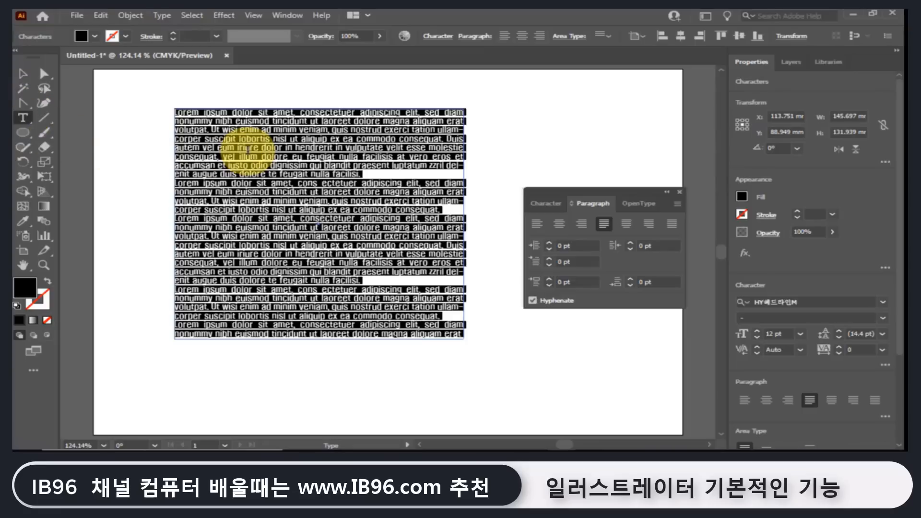
{"action": "left_click", "coordinate": [380, 178]}
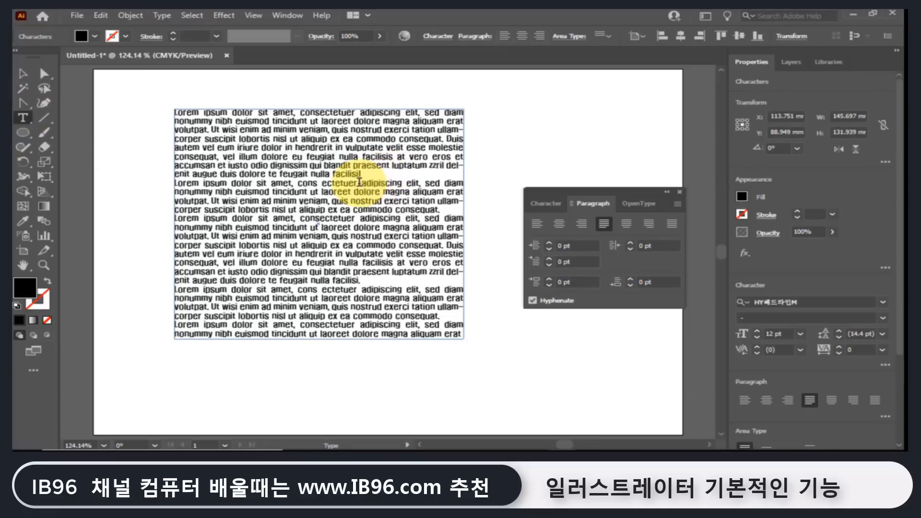
Examine where the paragraphs begin and end in the rectangular type area by highlighting them one after another.
{"action": "left_click_drag", "start_coordinate": [178, 113], "coordinate": [359, 173]}
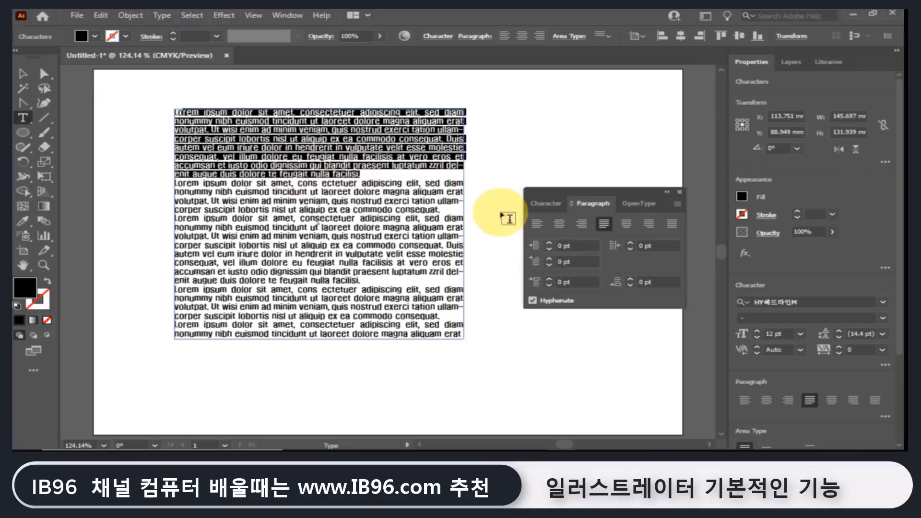
{"action": "left_click", "coordinate": [603, 224]}
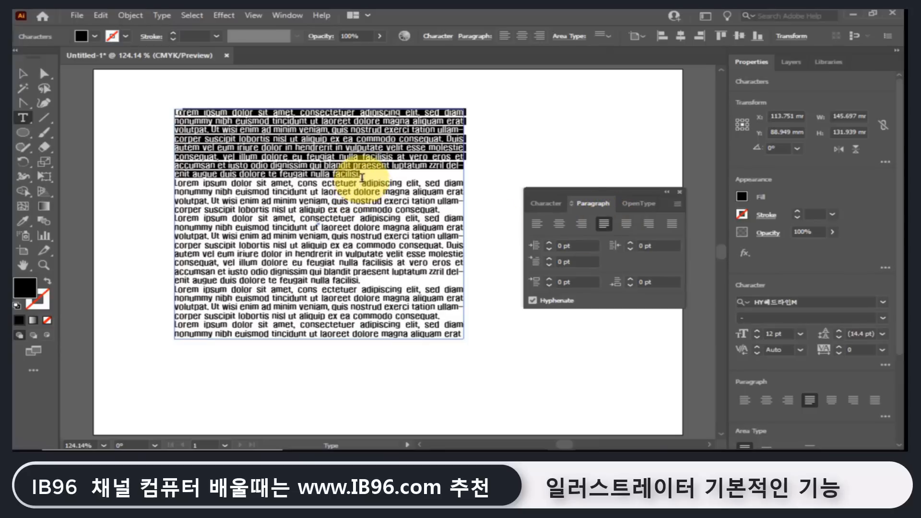
{"action": "left_click", "coordinate": [362, 182]}
{"action": "key", "text": "Return"}
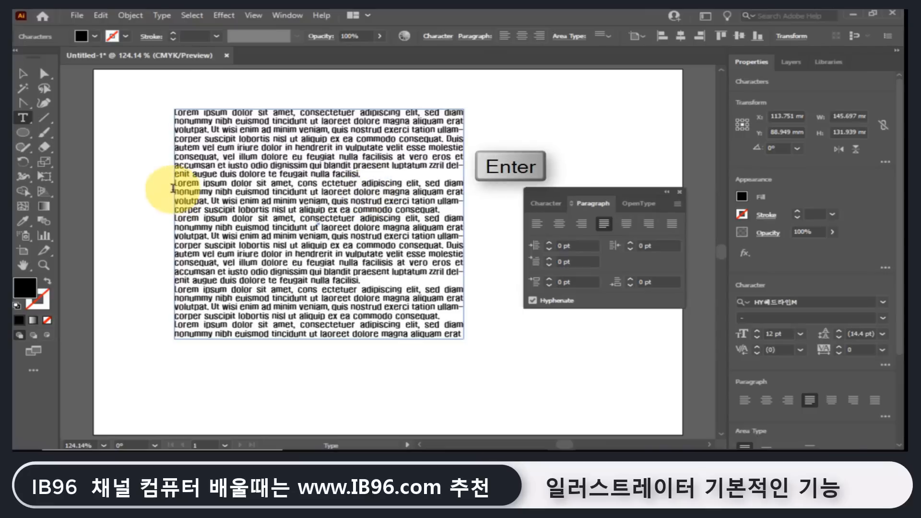
{"action": "left_click_drag", "start_coordinate": [178, 182], "coordinate": [365, 280]}
{"action": "left_click", "coordinate": [373, 304]}
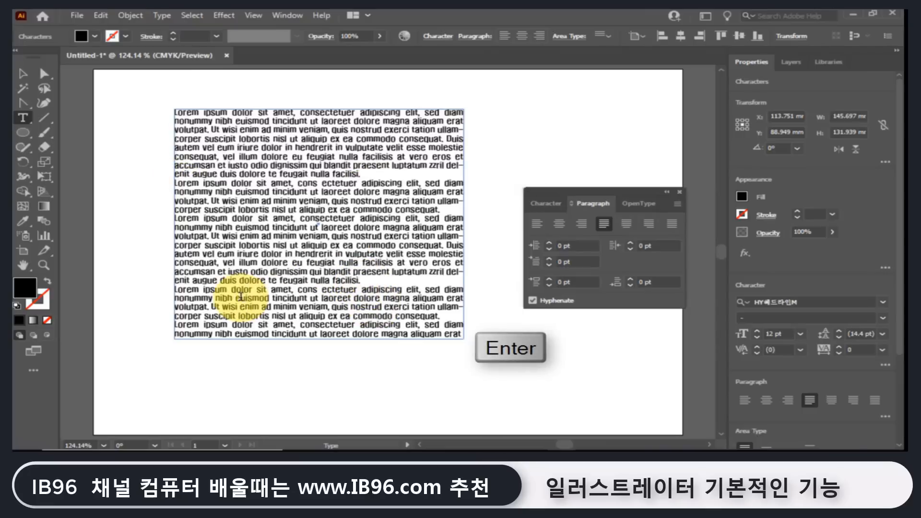
{"action": "left_click_drag", "start_coordinate": [227, 290], "coordinate": [441, 317]}
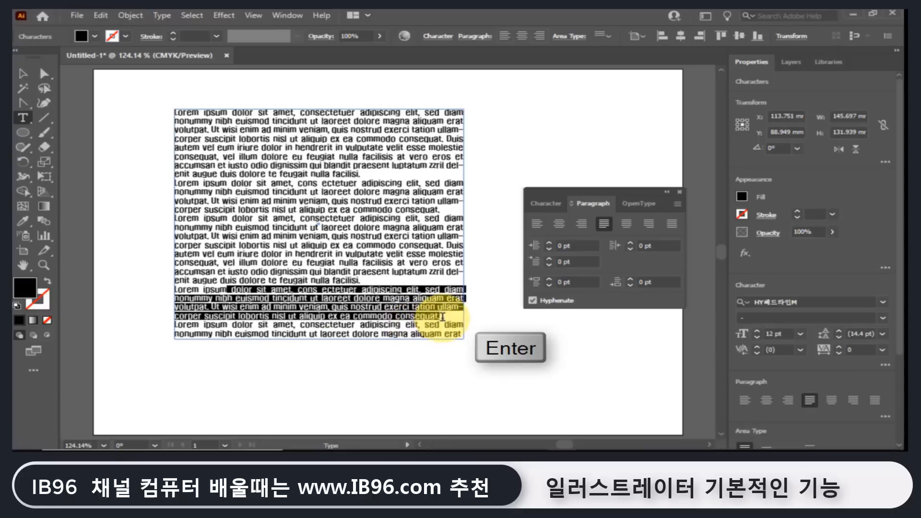
{"action": "left_click", "coordinate": [442, 325]}
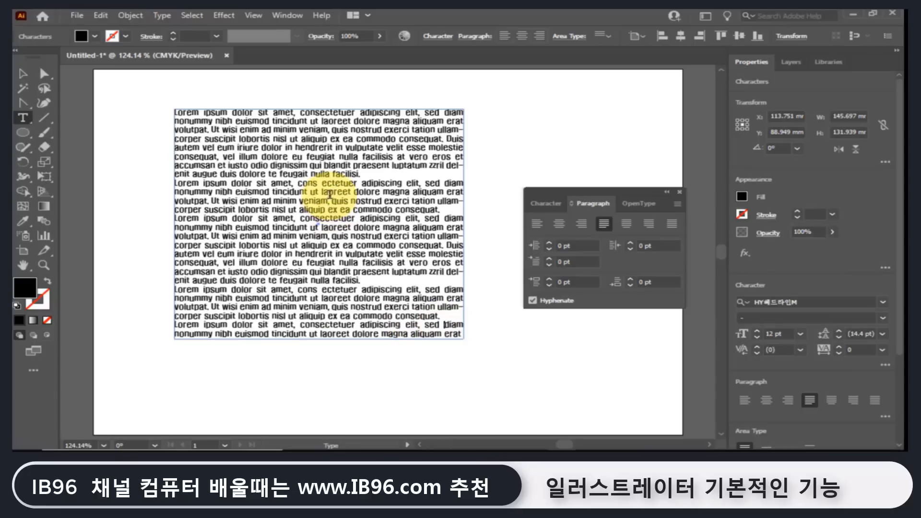
{"action": "left_click", "coordinate": [359, 175]}
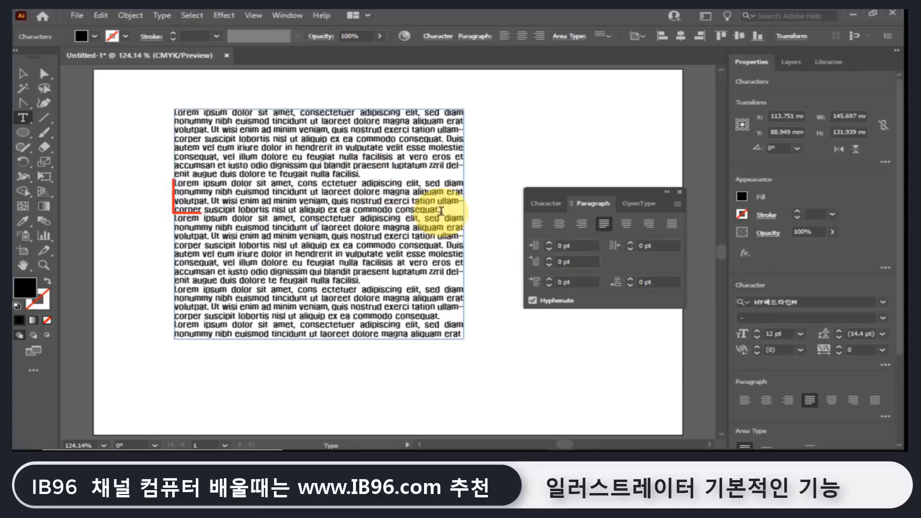
Select the whole second paragraph and try raising its left indent in 1 pt steps, returning it to 0 pt.
{"action": "left_click_drag", "start_coordinate": [440, 211], "coordinate": [175, 184]}
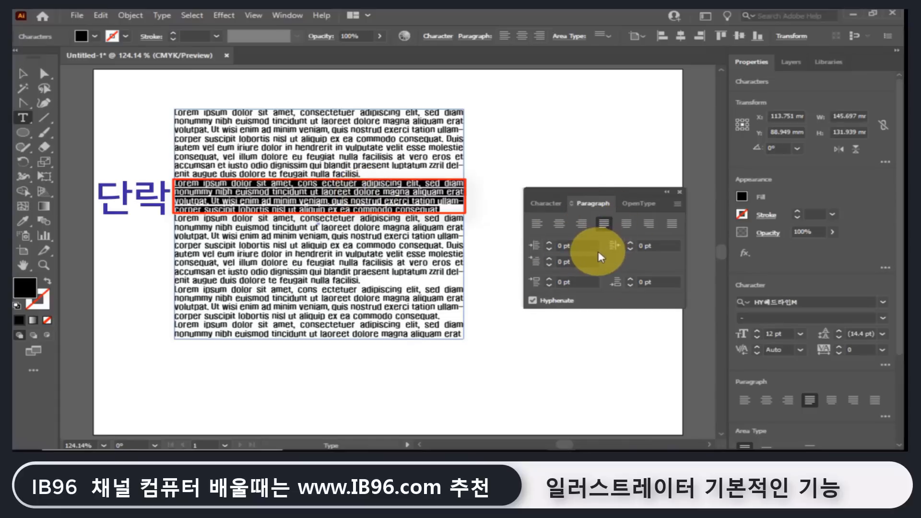
{"action": "left_click", "coordinate": [549, 243]}
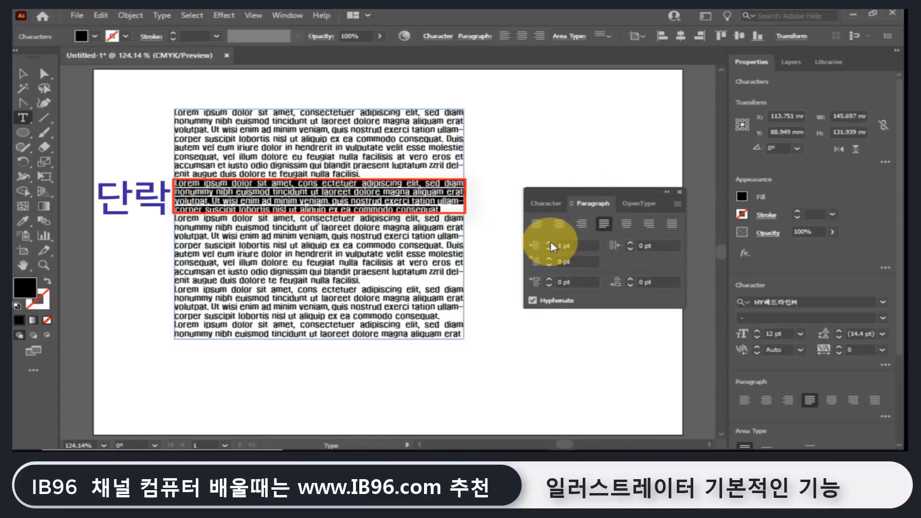
{"action": "left_click", "coordinate": [549, 243]}
{"action": "left_click", "coordinate": [549, 244]}
{"action": "left_click", "coordinate": [549, 243]}
{"action": "left_click", "coordinate": [549, 243]}
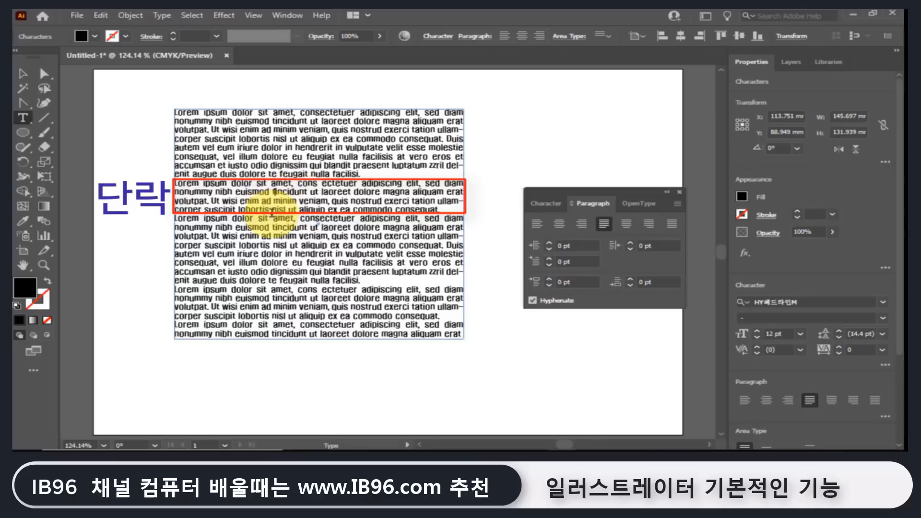
With only a few characters of the second paragraph's first line selected, raise the paragraph's left indent to 6 pt.
{"action": "left_click", "coordinate": [271, 206]}
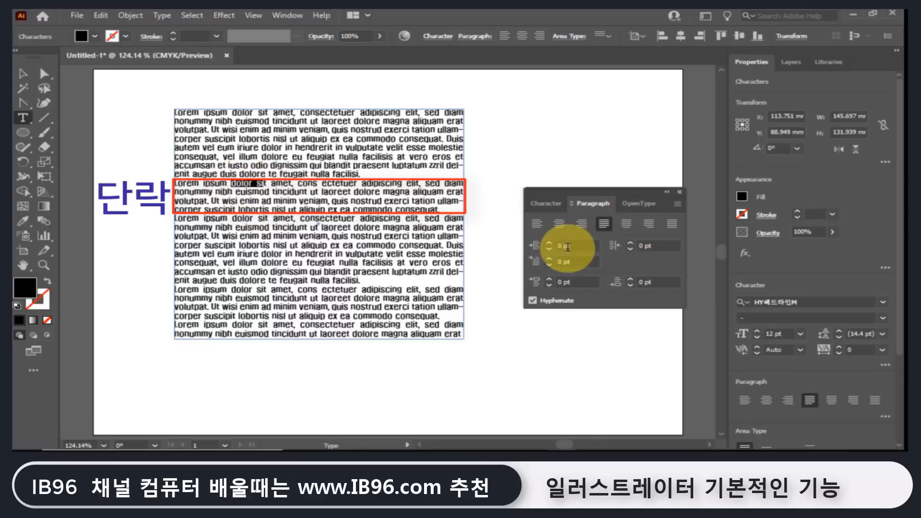
{"action": "left_click", "coordinate": [550, 243]}
{"action": "left_click", "coordinate": [549, 243]}
{"action": "left_click", "coordinate": [549, 242]}
{"action": "left_click", "coordinate": [550, 242]}
{"action": "left_click", "coordinate": [550, 243]}
{"action": "left_click", "coordinate": [549, 243]}
{"action": "left_click", "coordinate": [549, 242]}
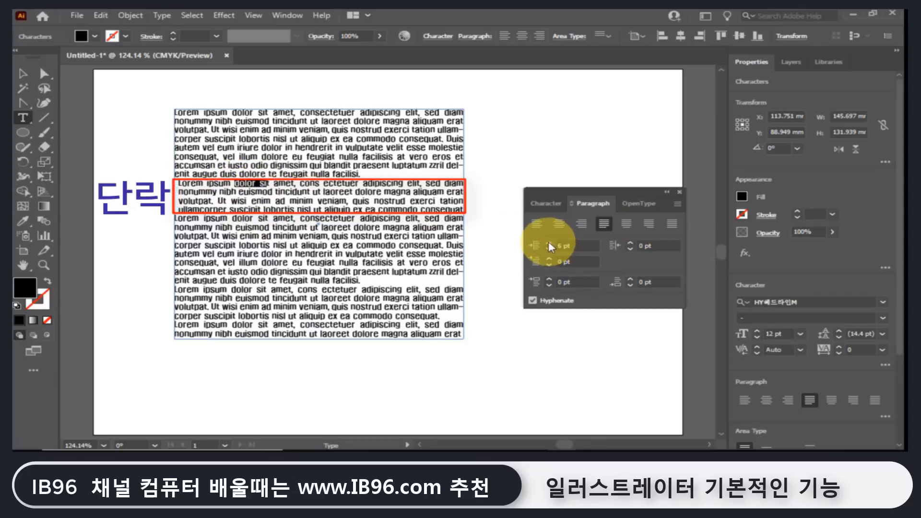
Raise the second paragraph's left indent to 8 pt, and with the cursor in that paragraph set it back to 0 pt.
{"action": "left_click", "coordinate": [548, 243]}
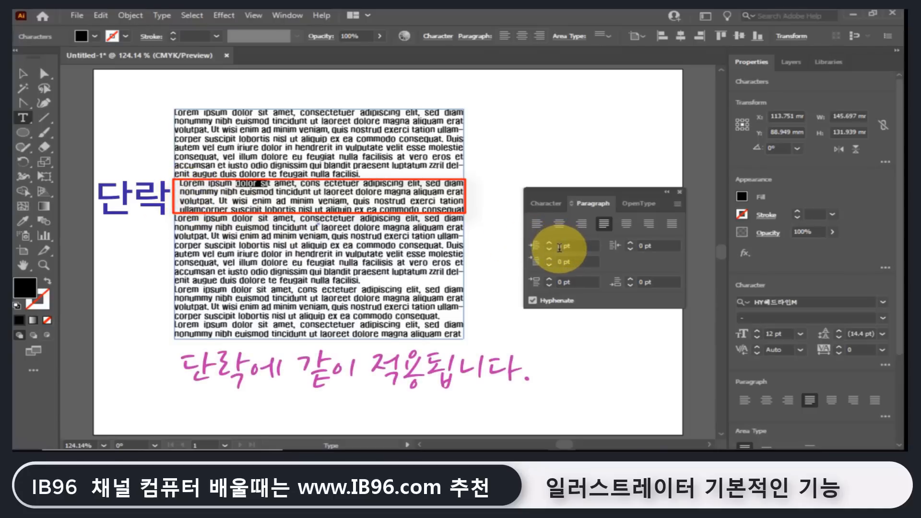
{"action": "left_click", "coordinate": [349, 206]}
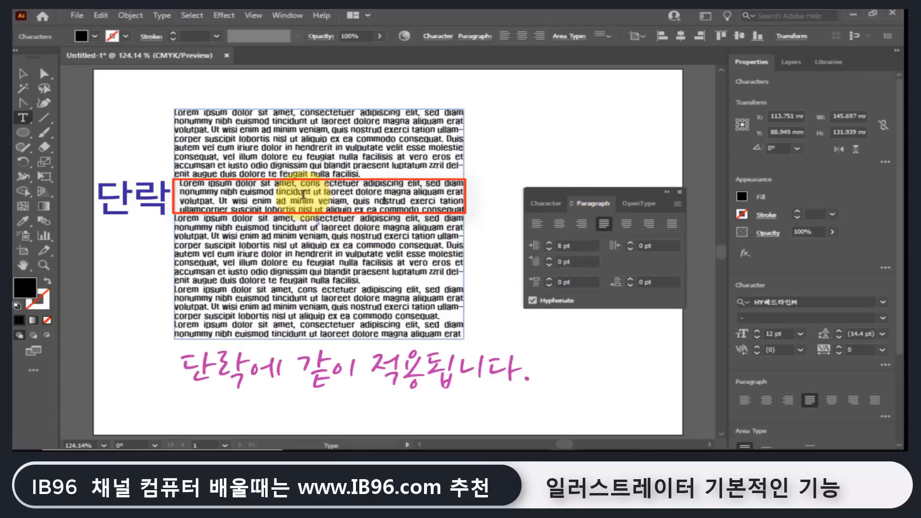
{"action": "left_click_drag", "start_coordinate": [293, 192], "coordinate": [337, 218]}
{"action": "left_click", "coordinate": [317, 201]}
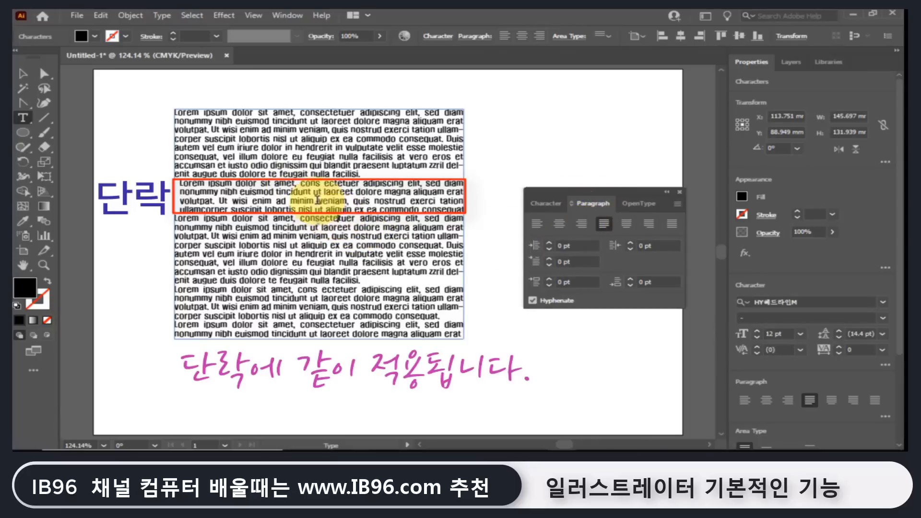
{"action": "left_click", "coordinate": [575, 245]}
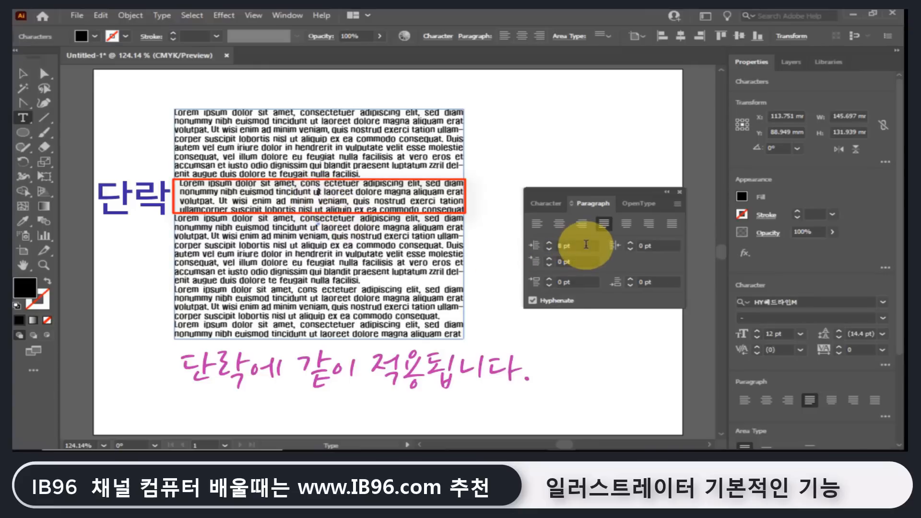
{"action": "type", "text": "0"}
{"action": "key", "text": "Return"}
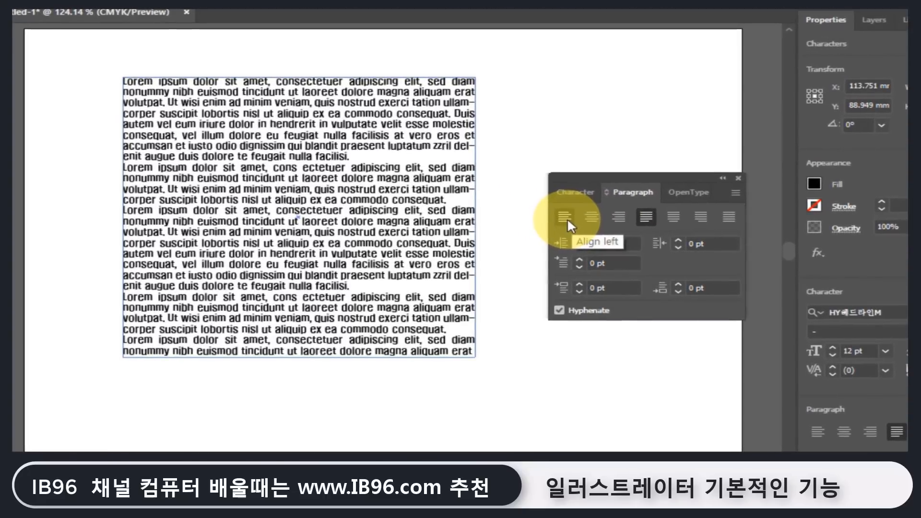
Try left, center and right alignment on the second paragraph, returning it to justified with the last line aligned left.
{"action": "left_click", "coordinate": [539, 228]}
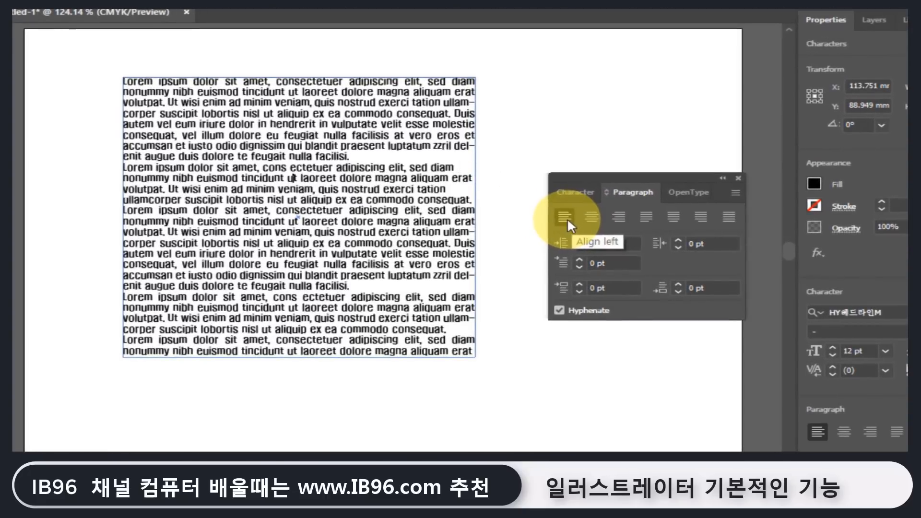
{"action": "left_click", "coordinate": [593, 218]}
{"action": "left_click", "coordinate": [617, 220]}
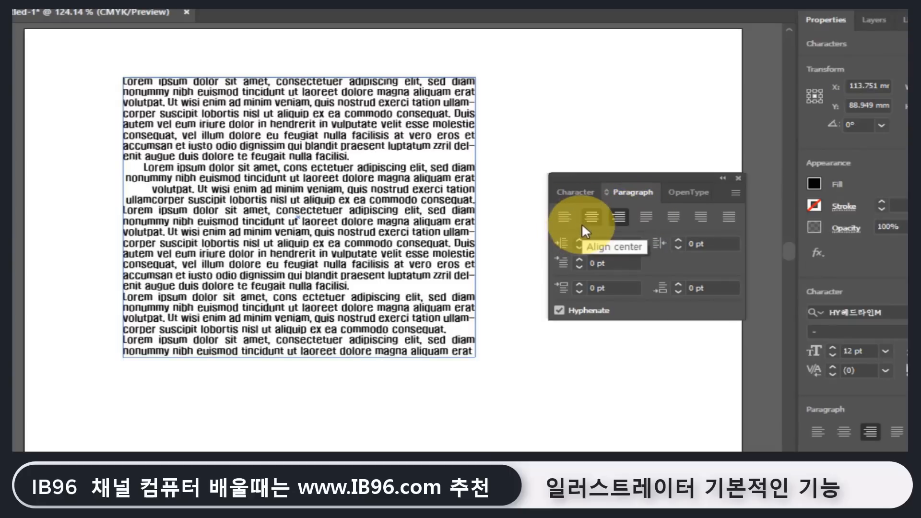
{"action": "left_click", "coordinate": [565, 219]}
{"action": "left_click", "coordinate": [645, 219]}
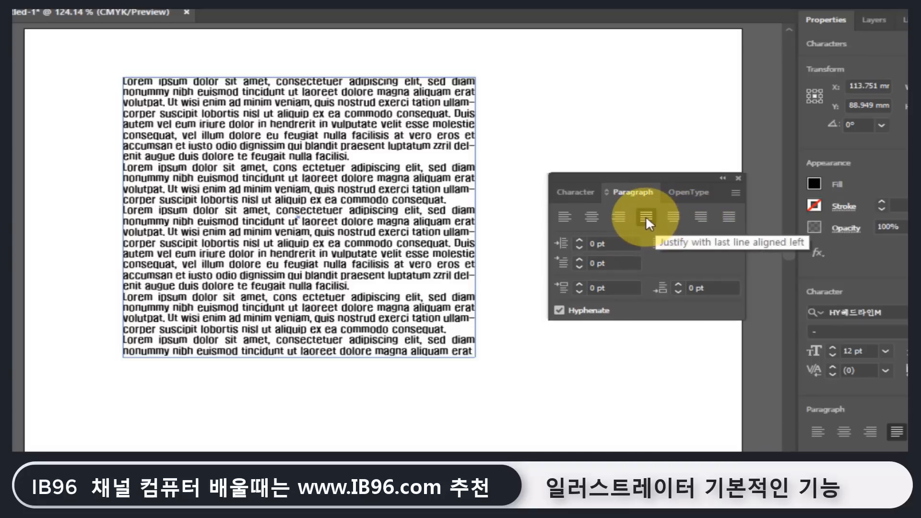
Try justifying the second paragraph with its last line centered, select that line's last words, and restore last line aligned left.
{"action": "left_click", "coordinate": [673, 216]}
{"action": "left_click_drag", "start_coordinate": [459, 201], "coordinate": [355, 200]}
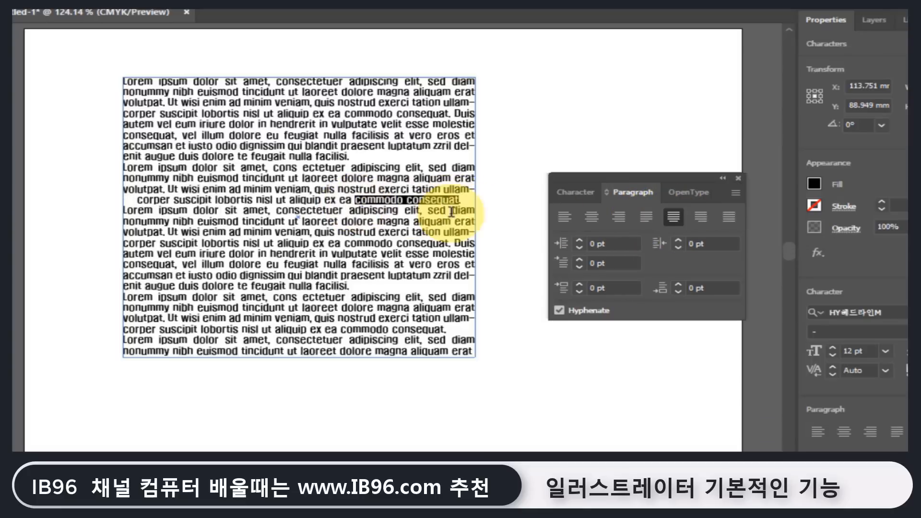
{"action": "left_click", "coordinate": [696, 217]}
{"action": "left_click", "coordinate": [677, 217]}
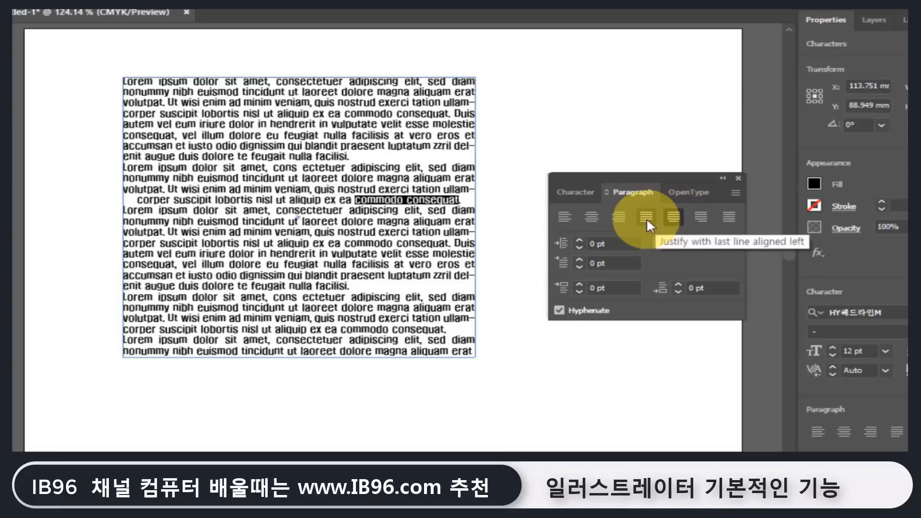
{"action": "left_click", "coordinate": [646, 216]}
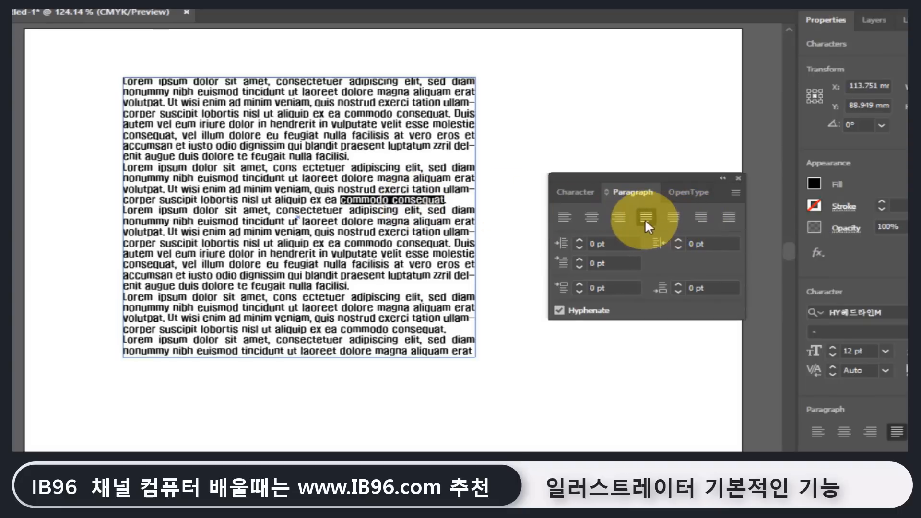
Raise the second paragraph's left indent to 7 pt in 1 pt steps.
{"action": "left_click", "coordinate": [581, 243]}
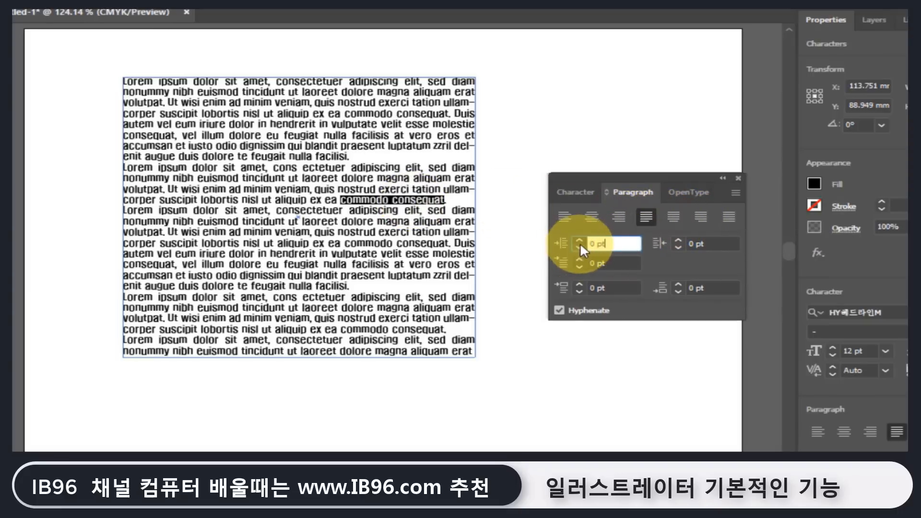
{"action": "left_click", "coordinate": [580, 240]}
{"action": "left_click", "coordinate": [580, 240]}
{"action": "left_click", "coordinate": [580, 240]}
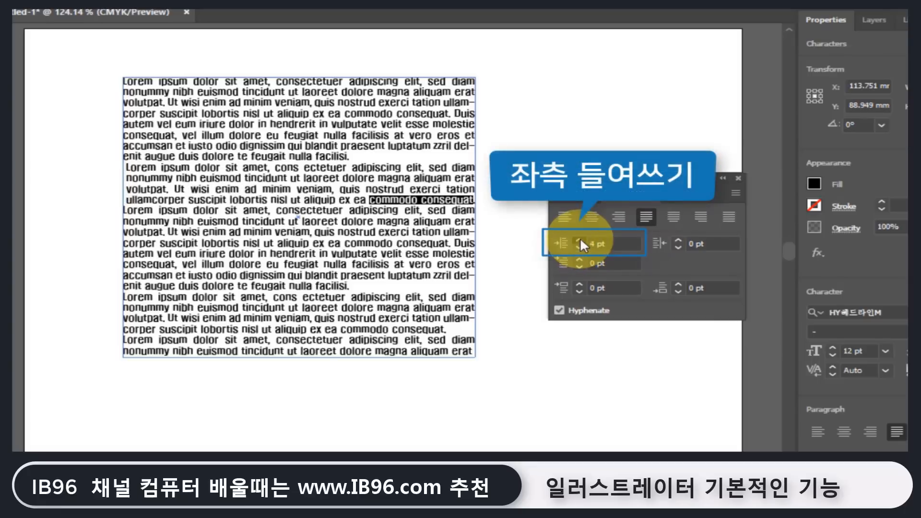
{"action": "left_click", "coordinate": [580, 240]}
{"action": "left_click", "coordinate": [579, 240]}
{"action": "left_click", "coordinate": [579, 240]}
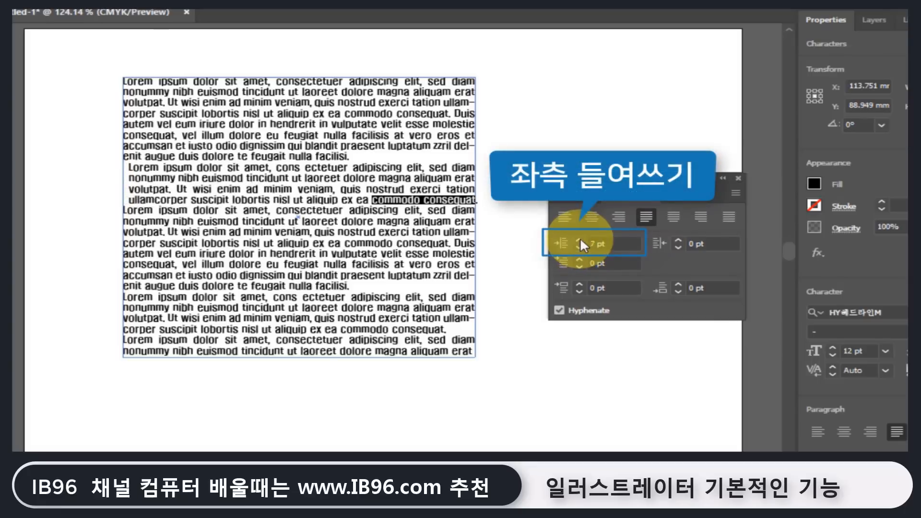
Raise the second paragraph's right indent to 13 pt in 1 pt steps.
{"action": "left_click", "coordinate": [678, 238]}
{"action": "left_click", "coordinate": [678, 239]}
{"action": "left_click", "coordinate": [678, 238]}
{"action": "left_click", "coordinate": [678, 239]}
{"action": "left_click", "coordinate": [678, 238]}
{"action": "left_click", "coordinate": [679, 239]}
{"action": "left_click", "coordinate": [678, 239]}
{"action": "left_click", "coordinate": [678, 239]}
{"action": "left_click", "coordinate": [678, 239]}
{"action": "double_click", "coordinate": [678, 239]}
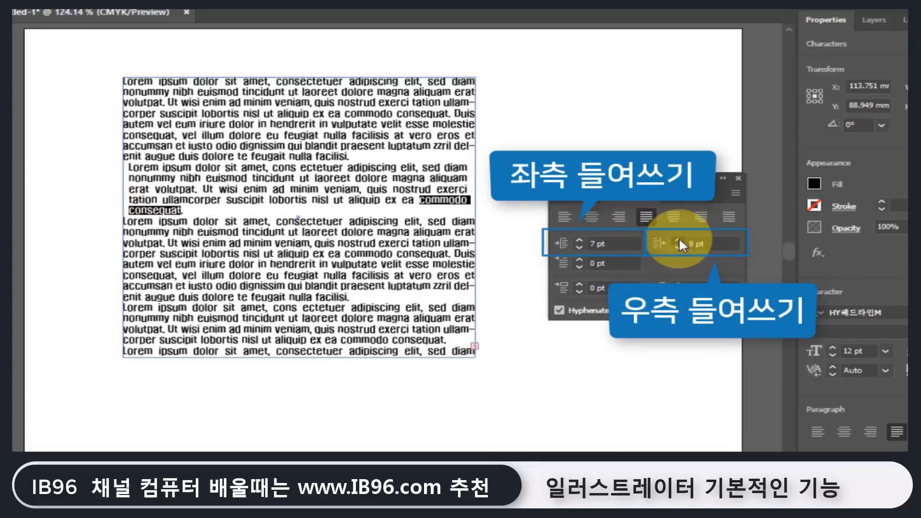
{"action": "left_click", "coordinate": [679, 239]}
{"action": "left_click", "coordinate": [678, 239]}
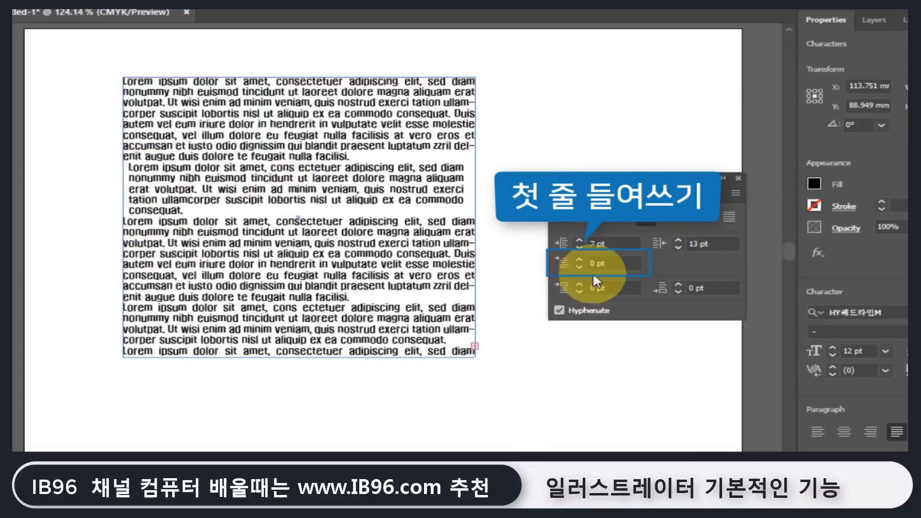
Raise the second paragraph's first-line indent to 10 pt in 1 pt steps.
{"action": "left_click", "coordinate": [579, 259]}
{"action": "left_click", "coordinate": [580, 259]}
{"action": "left_click", "coordinate": [580, 259]}
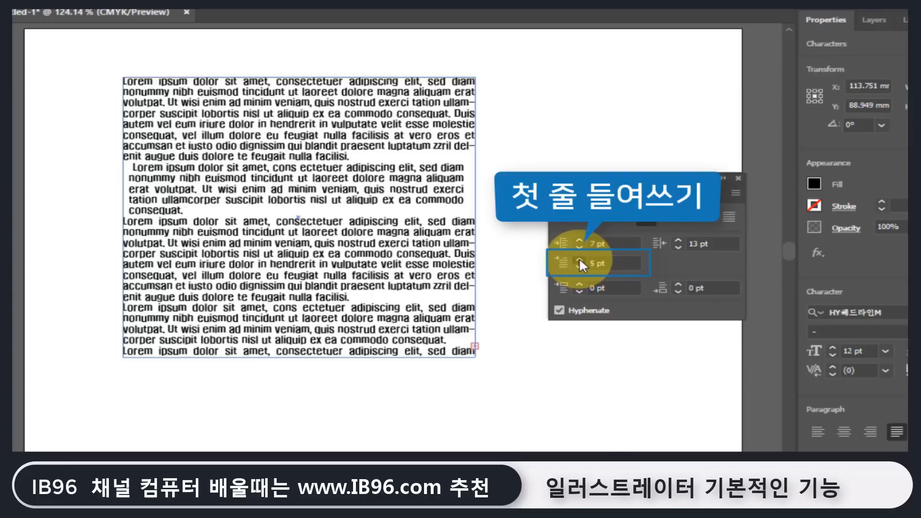
{"action": "left_click", "coordinate": [579, 259]}
{"action": "left_click", "coordinate": [574, 259]}
{"action": "left_click", "coordinate": [574, 259]}
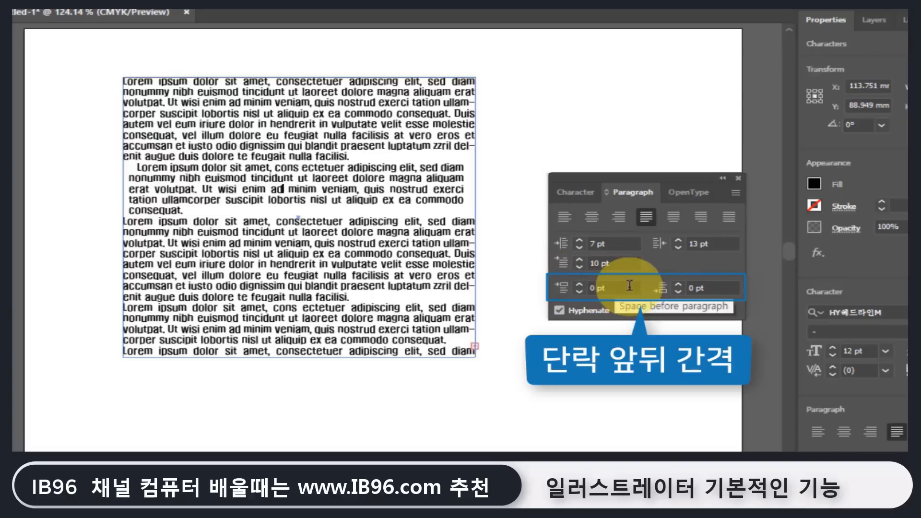
Raise the space before the second paragraph to 8 pt in 1 pt steps.
{"action": "left_click", "coordinate": [580, 284]}
{"action": "left_click", "coordinate": [580, 284]}
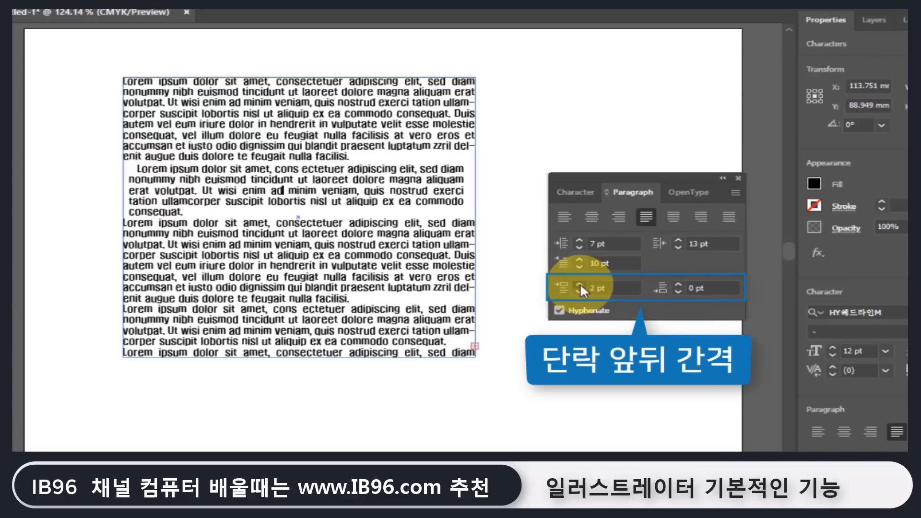
{"action": "left_click", "coordinate": [580, 284]}
{"action": "left_click", "coordinate": [579, 284]}
{"action": "left_click", "coordinate": [580, 284]}
{"action": "left_click", "coordinate": [580, 284]}
{"action": "left_click", "coordinate": [580, 284]}
{"action": "left_click", "coordinate": [580, 283]}
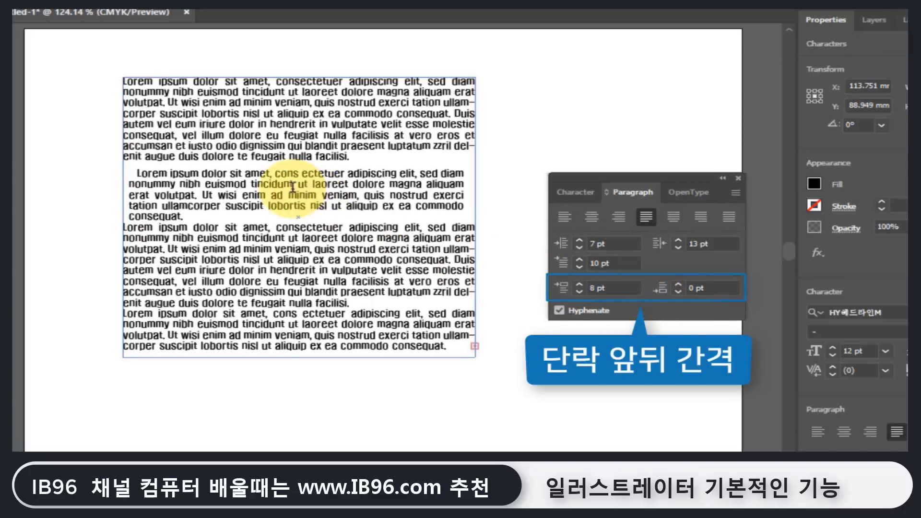
Raise the space after the second paragraph to 7 pt in 1 pt steps.
{"action": "left_click", "coordinate": [678, 284]}
{"action": "left_click", "coordinate": [678, 284]}
{"action": "left_click", "coordinate": [678, 284]}
{"action": "left_click", "coordinate": [678, 284]}
{"action": "left_click", "coordinate": [678, 284]}
{"action": "left_click", "coordinate": [679, 284]}
{"action": "left_click", "coordinate": [678, 284]}
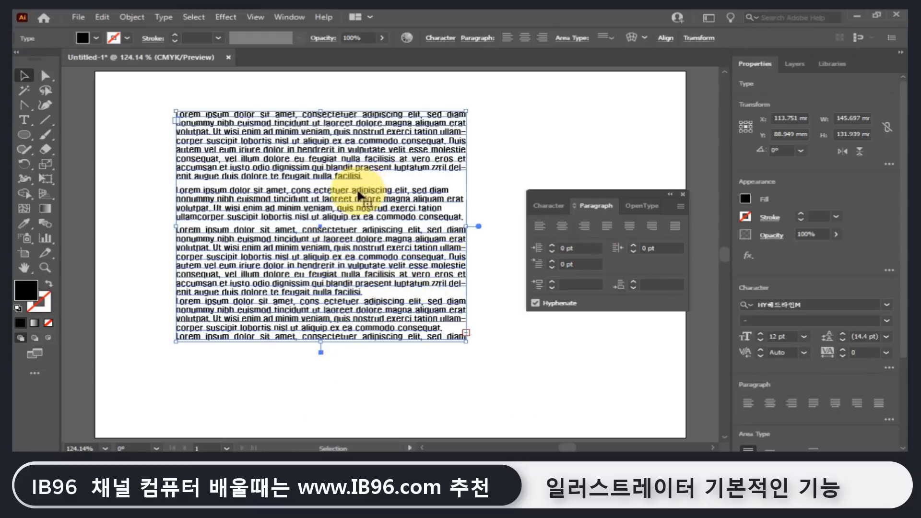
Delete the rectangular text area and place a five-pointed star about 220 × 209 mm near the middle of the artboard.
{"action": "key", "text": "Delete"}
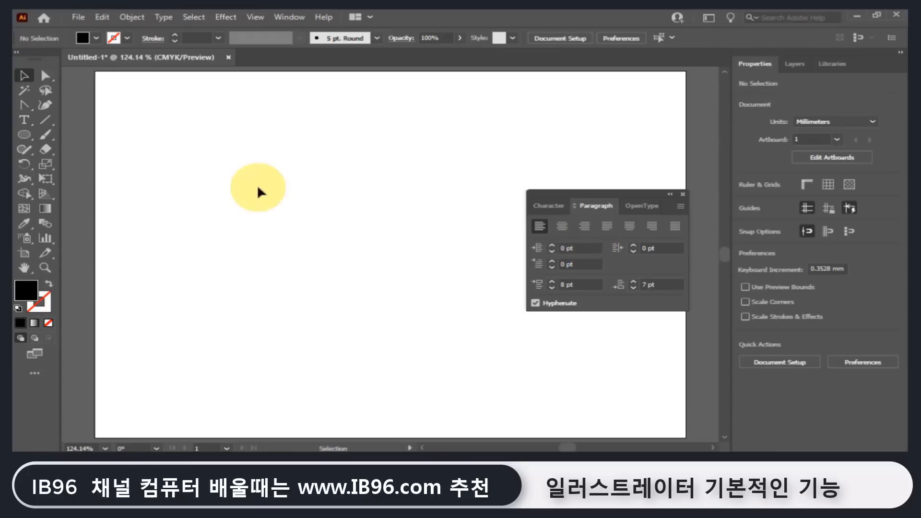
{"action": "left_click", "coordinate": [24, 135]}
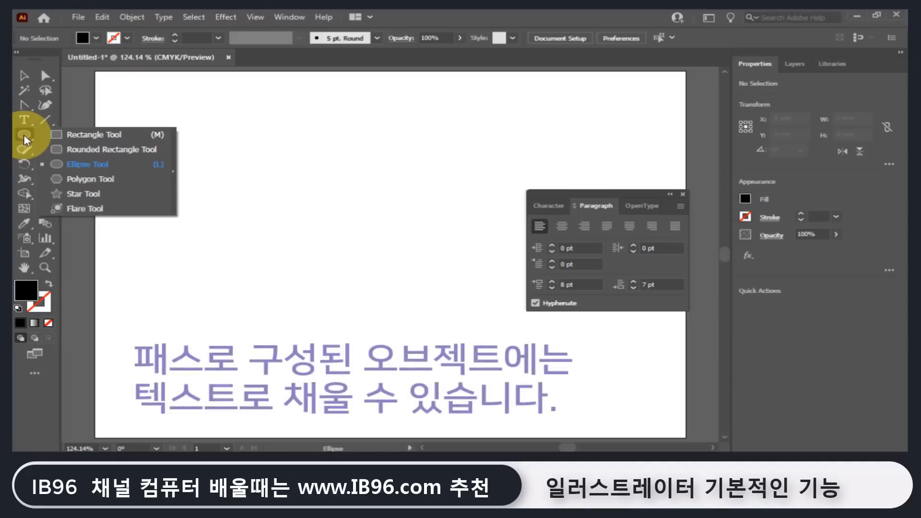
{"action": "left_click", "coordinate": [98, 197]}
{"action": "left_click_drag", "start_coordinate": [222, 148], "coordinate": [358, 312]}
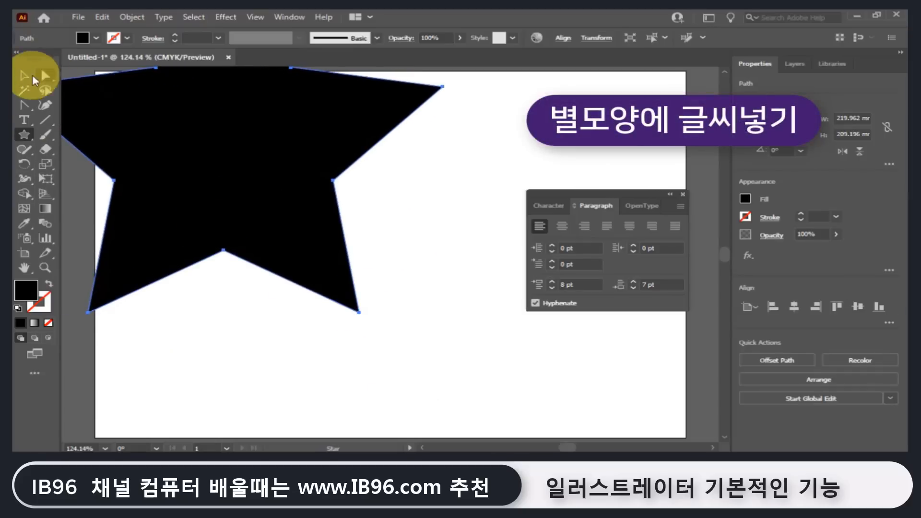
{"action": "left_click", "coordinate": [33, 77]}
{"action": "mouse_move", "coordinate": [237, 124]}
{"action": "left_mouse_down"}
{"action": "mouse_move", "coordinate": [380, 231]}
{"action": "mouse_move", "coordinate": [379, 271]}
{"action": "mouse_move", "coordinate": [390, 251]}
{"action": "left_mouse_up"}
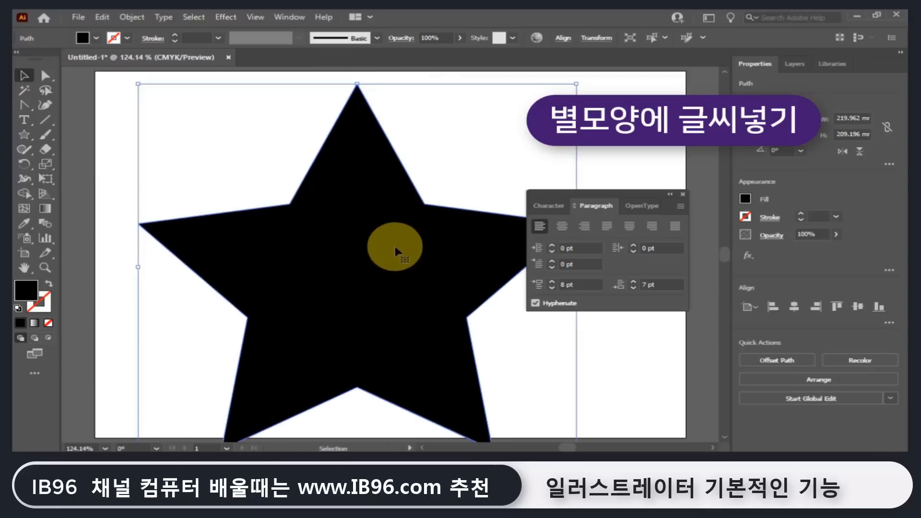
Give the star the default white fill and black stroke, turn it into a type area filled with placeholder text, and deselect it.
{"action": "left_click", "coordinate": [18, 308]}
{"action": "left_click", "coordinate": [25, 120]}
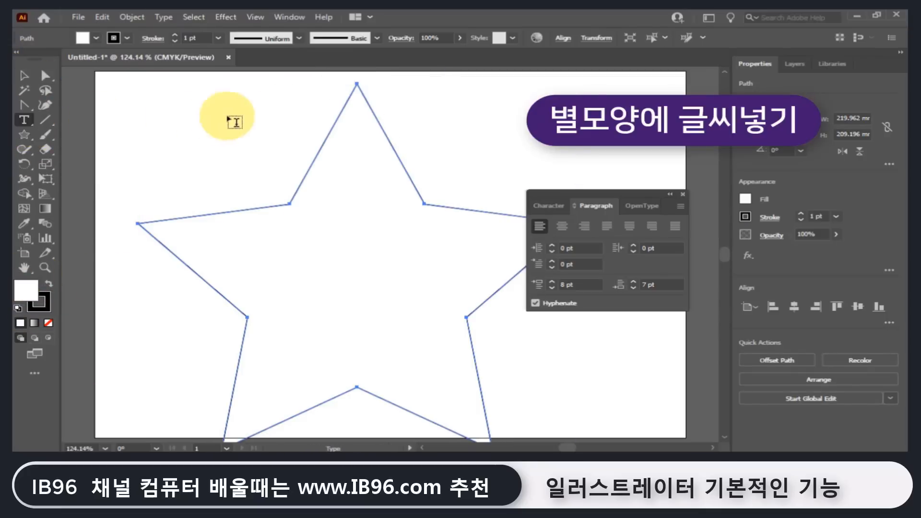
{"action": "left_click", "coordinate": [342, 113]}
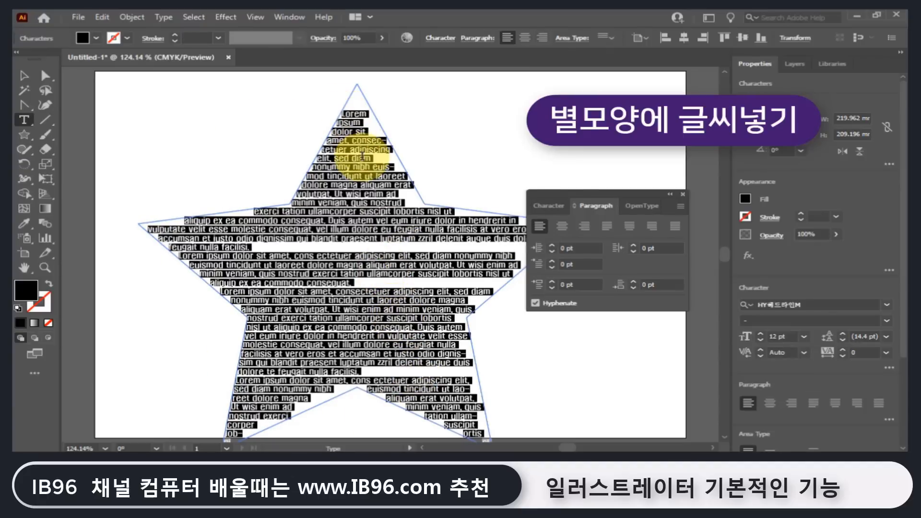
{"action": "left_click", "coordinate": [25, 266]}
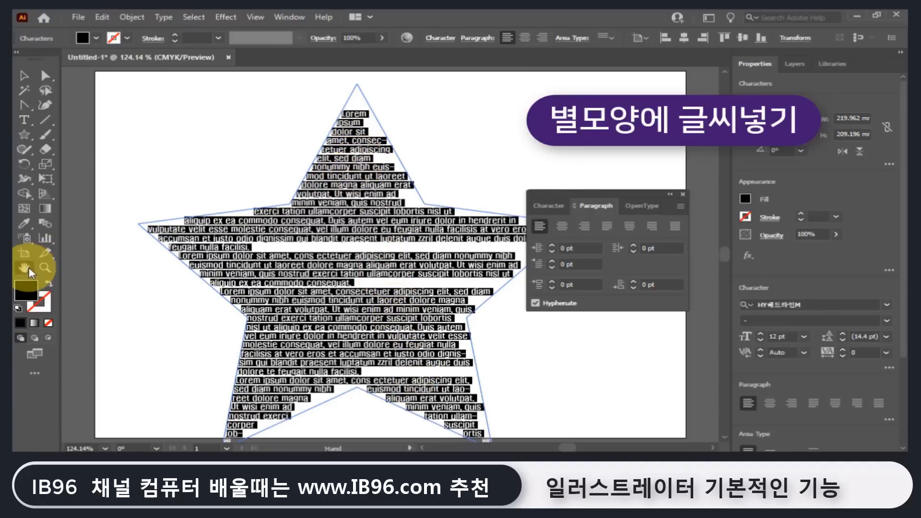
{"action": "left_click", "coordinate": [24, 75]}
{"action": "left_click", "coordinate": [261, 129]}
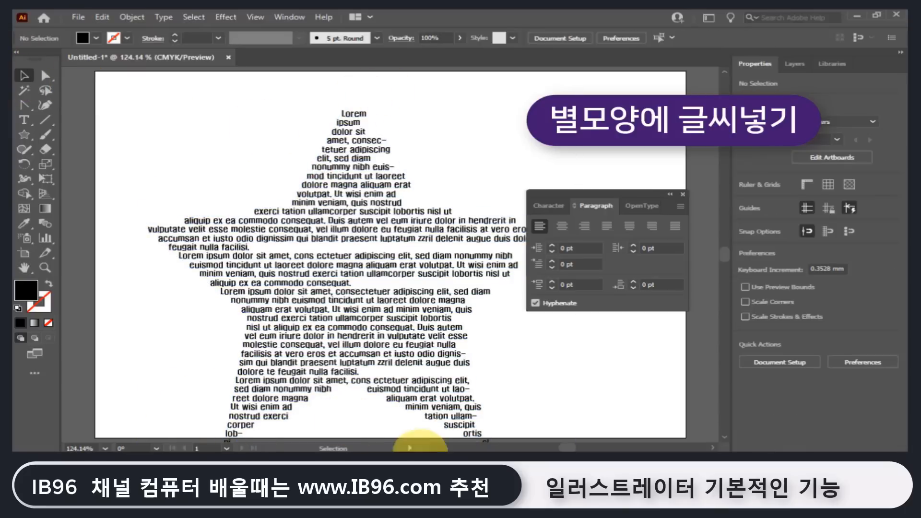
Delete the star text and fill a newly drawn circle about 110 mm in diameter with placeholder text as area type.
{"action": "left_click", "coordinate": [387, 311]}
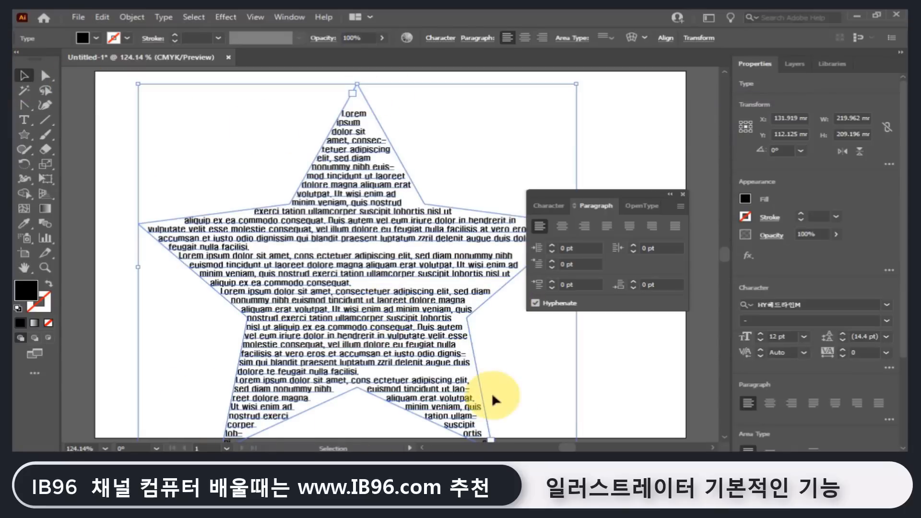
{"action": "key", "text": "Delete"}
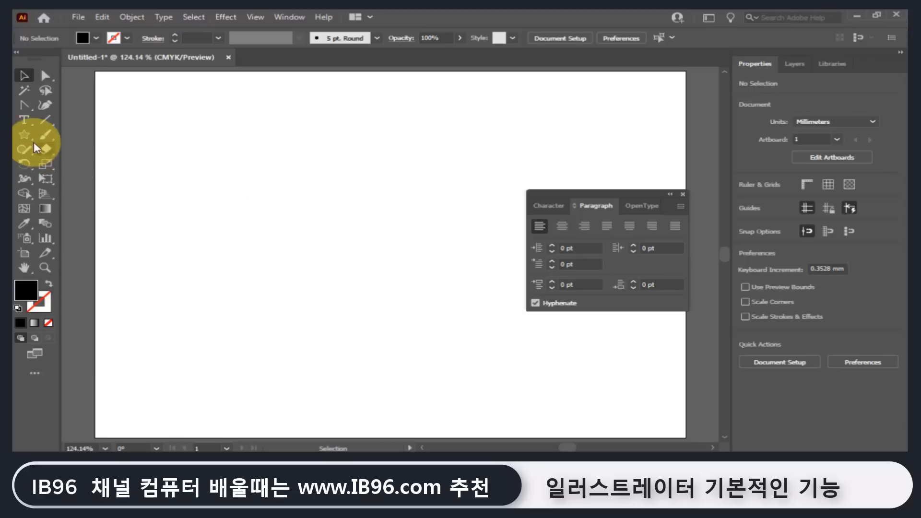
{"action": "left_click_drag", "start_coordinate": [30, 139], "coordinate": [97, 165]}
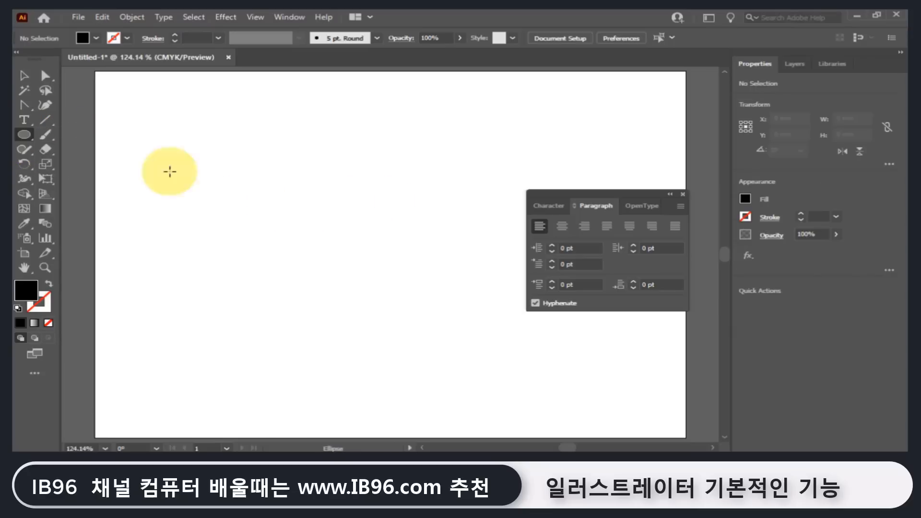
{"action": "left_click_drag", "start_coordinate": [279, 175], "coordinate": [408, 300]}
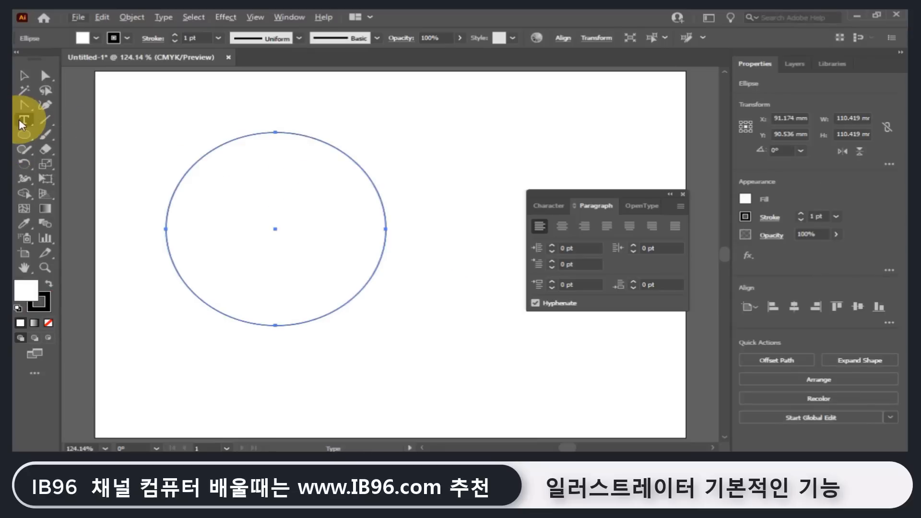
{"action": "left_click", "coordinate": [22, 119]}
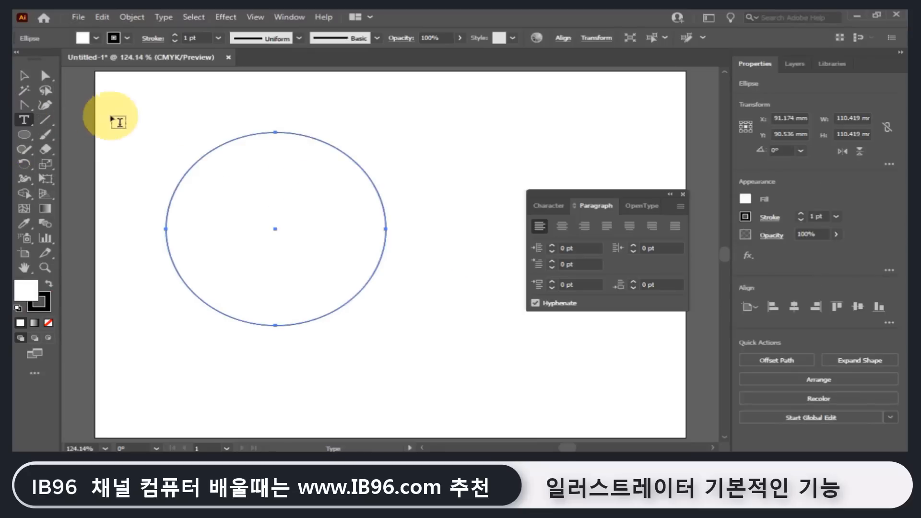
{"action": "left_click", "coordinate": [221, 146]}
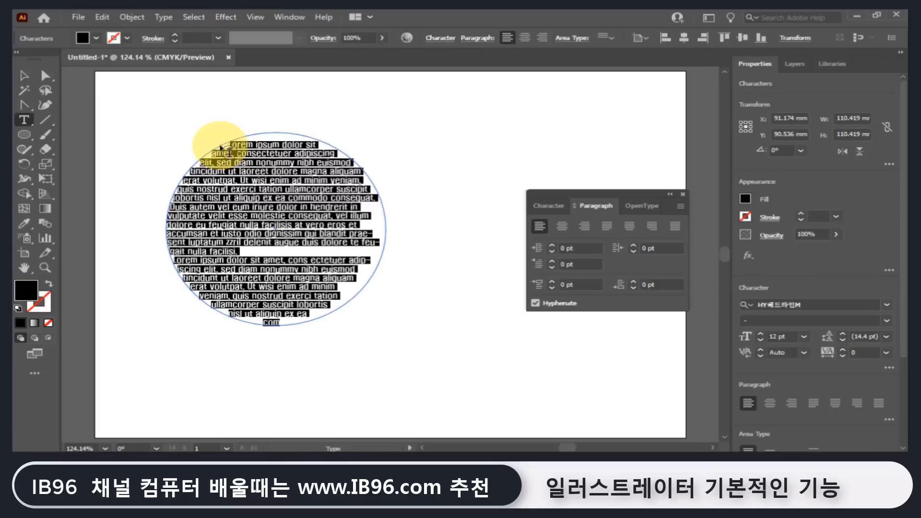
Undo the circle's area type and run placeholder text along the circle's outline as type on a path instead.
{"action": "key", "text": "ctrl+z"}
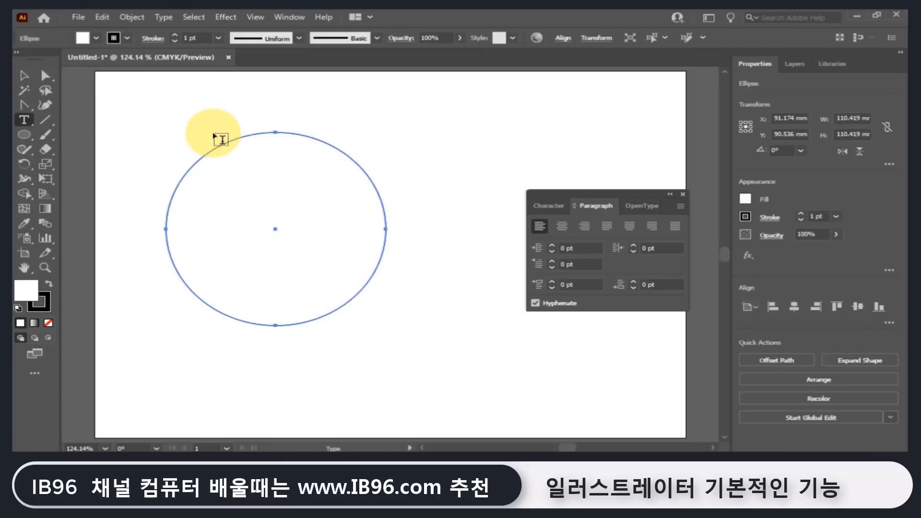
{"action": "key", "text": "alt"}
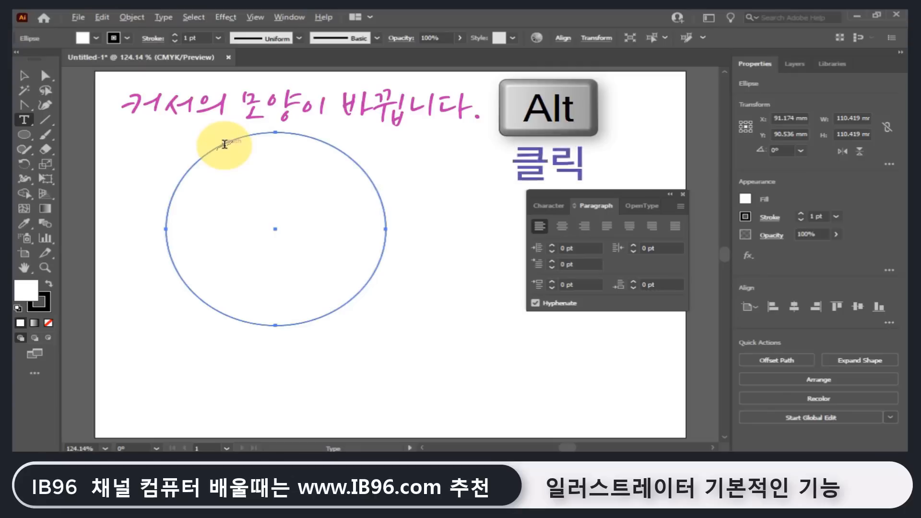
{"action": "left_click", "coordinate": [224, 144], "text": "alt"}
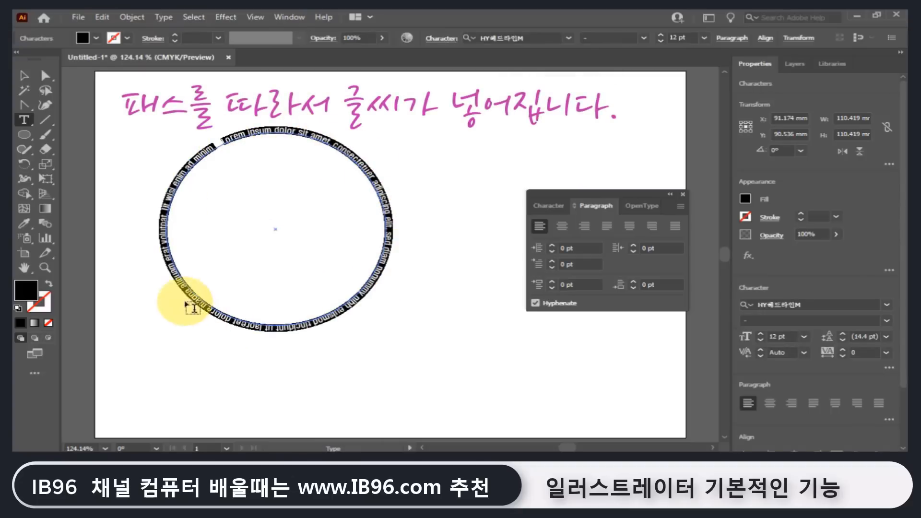
Delete the circle text and place a heart outline about 114 × 105 mm with white fill and black stroke near the artboard's middle.
{"action": "left_click", "coordinate": [24, 75]}
{"action": "left_click", "coordinate": [219, 174]}
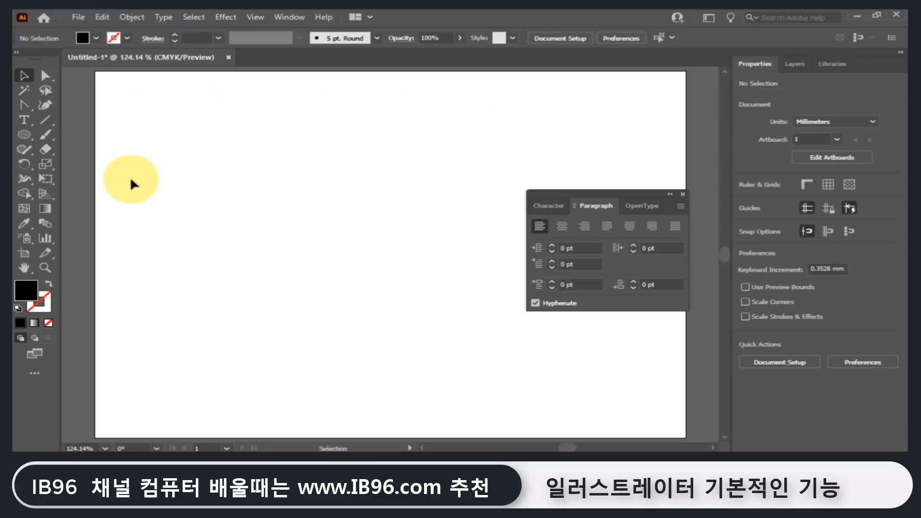
{"action": "left_click", "coordinate": [24, 135]}
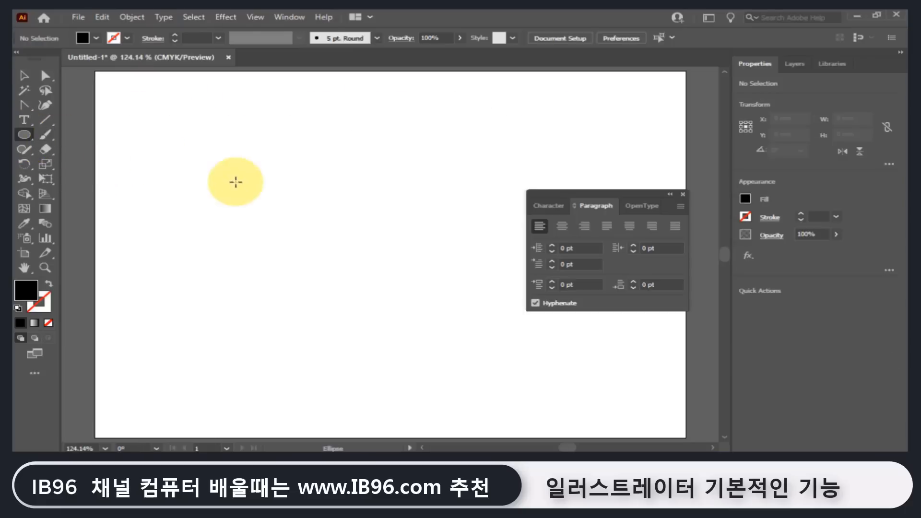
{"action": "left_click_drag", "start_coordinate": [259, 154], "coordinate": [466, 366]}
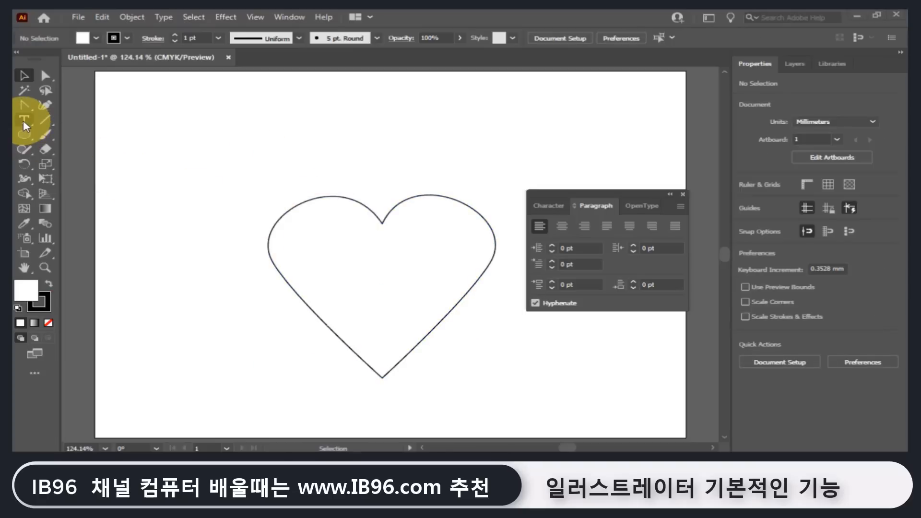
Run placeholder text along the heart's outline, starting at the top of its right lobe, and deselect it.
{"action": "left_click", "coordinate": [24, 120]}
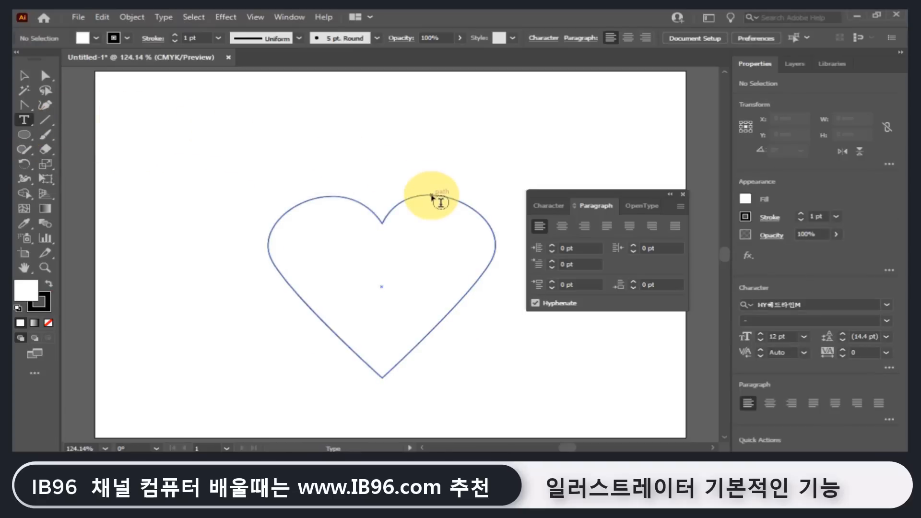
{"action": "key", "text": "alt"}
{"action": "left_click", "coordinate": [431, 195], "text": "alt"}
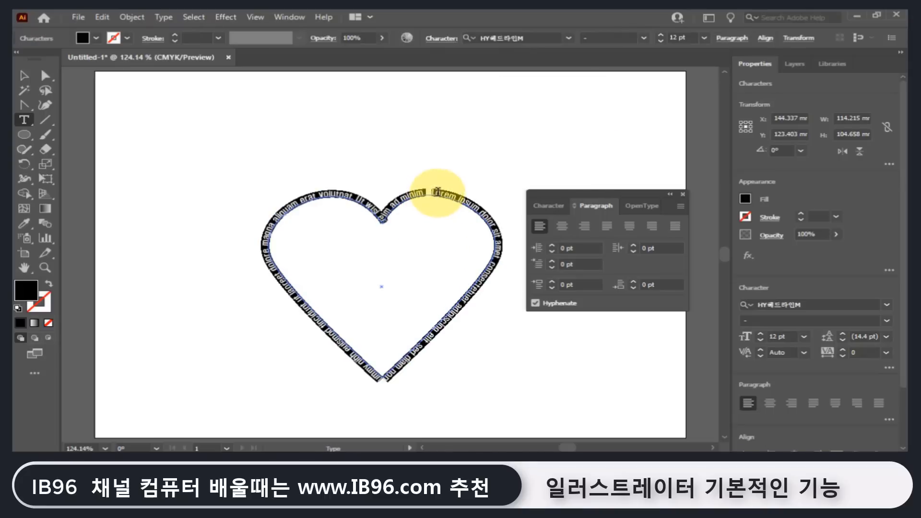
{"action": "left_click", "coordinate": [24, 75]}
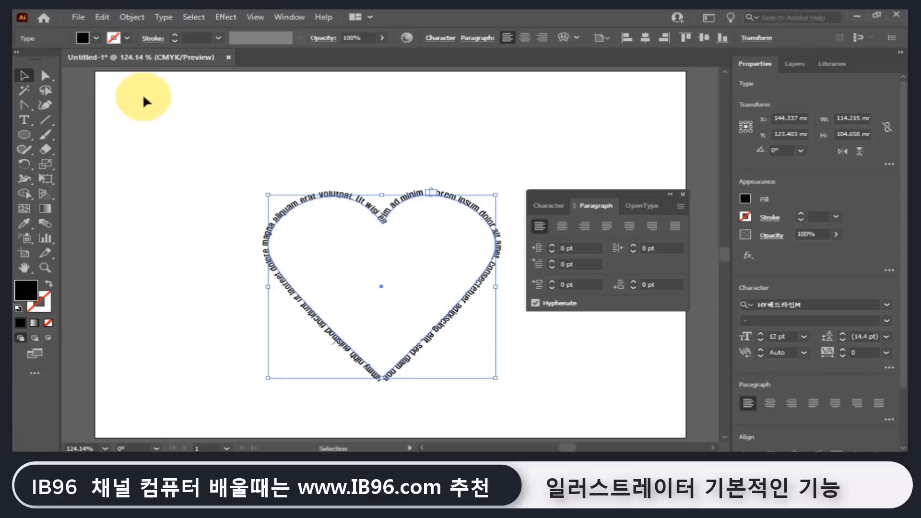
{"action": "left_click", "coordinate": [146, 101]}
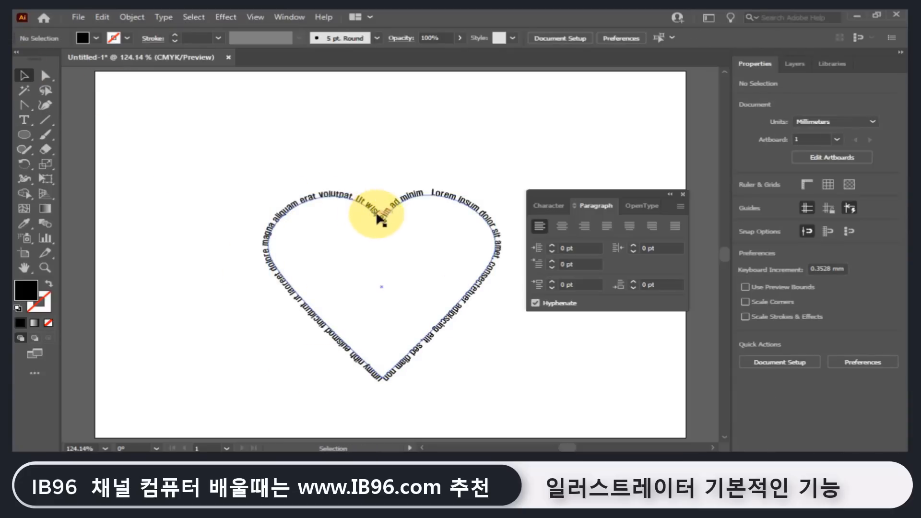
Replace the heart text with a four-point wavy Pen path about 228 × 71 mm, using the default white fill and black stroke.
{"action": "left_click_drag", "start_coordinate": [376, 212], "coordinate": [311, 133]}
{"action": "key", "text": "Delete"}
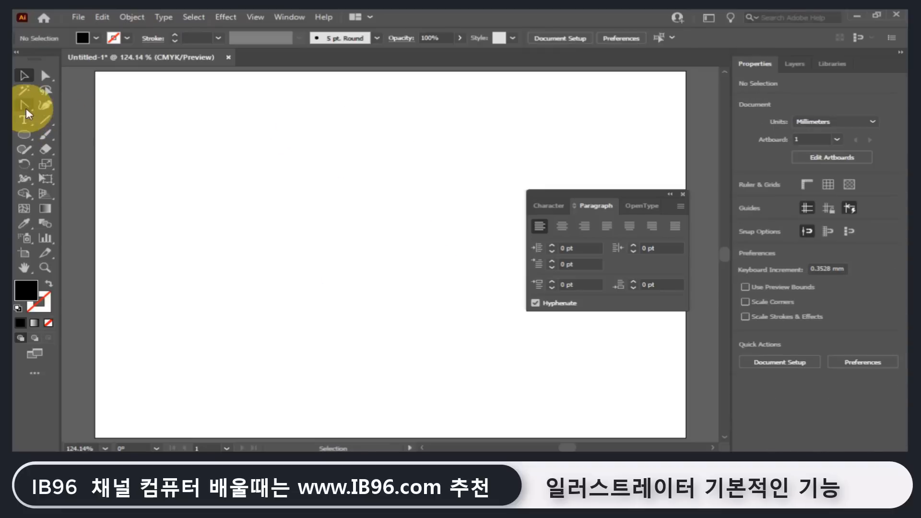
{"action": "left_click_drag", "start_coordinate": [26, 107], "coordinate": [67, 107]}
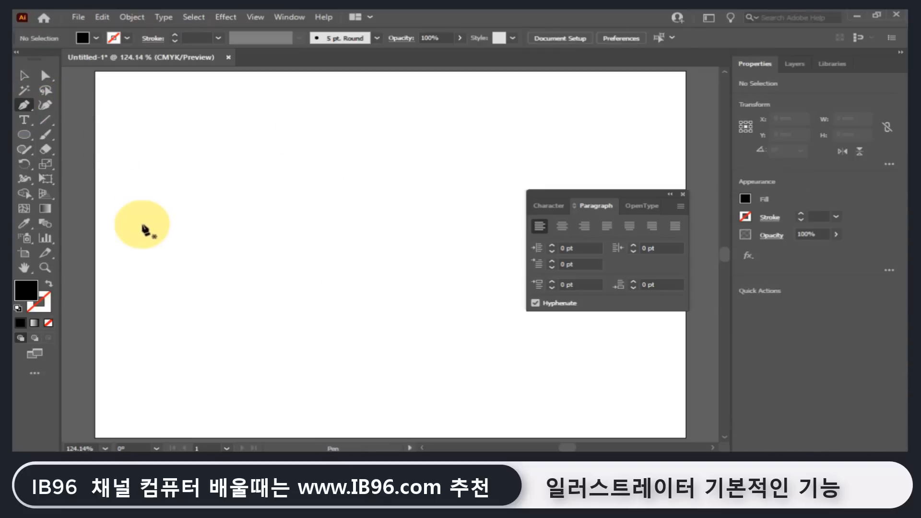
{"action": "left_click", "coordinate": [142, 232]}
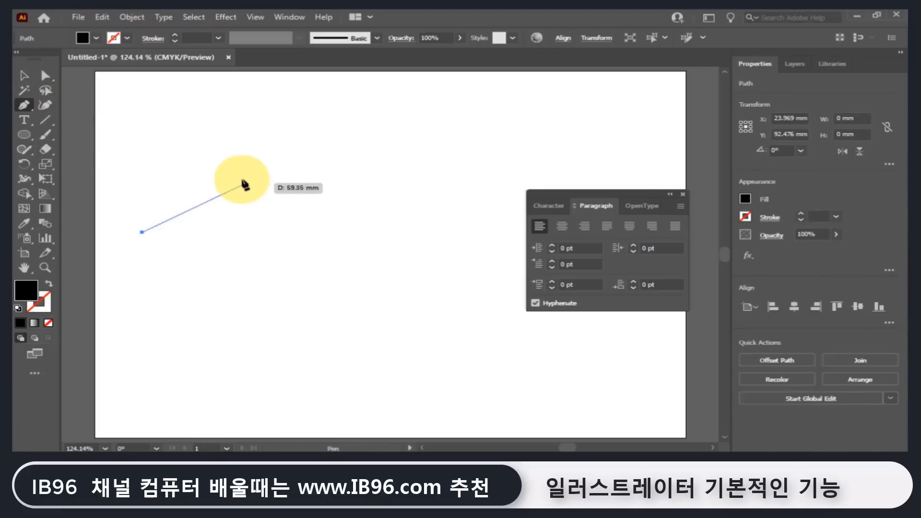
{"action": "left_click_drag", "start_coordinate": [233, 174], "coordinate": [287, 174]}
{"action": "left_click_drag", "start_coordinate": [432, 298], "coordinate": [538, 298]}
{"action": "left_click", "coordinate": [595, 174]}
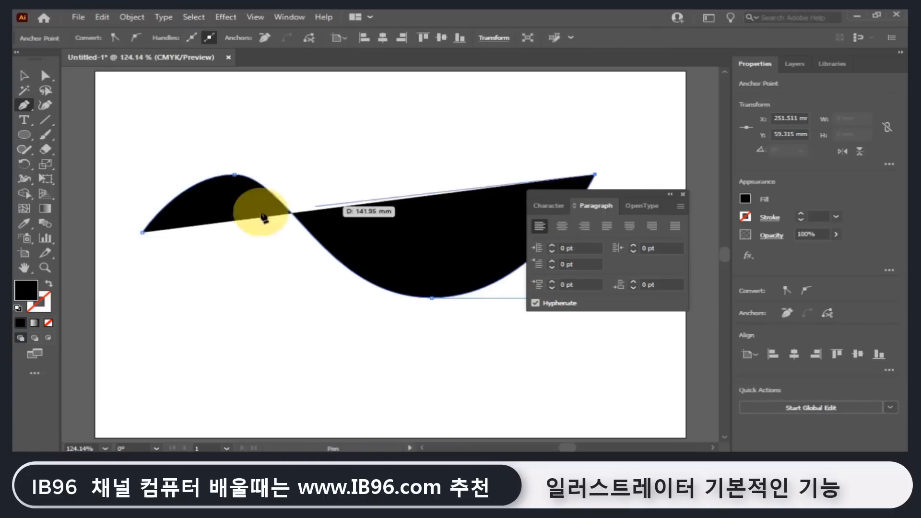
{"action": "left_click", "coordinate": [17, 309]}
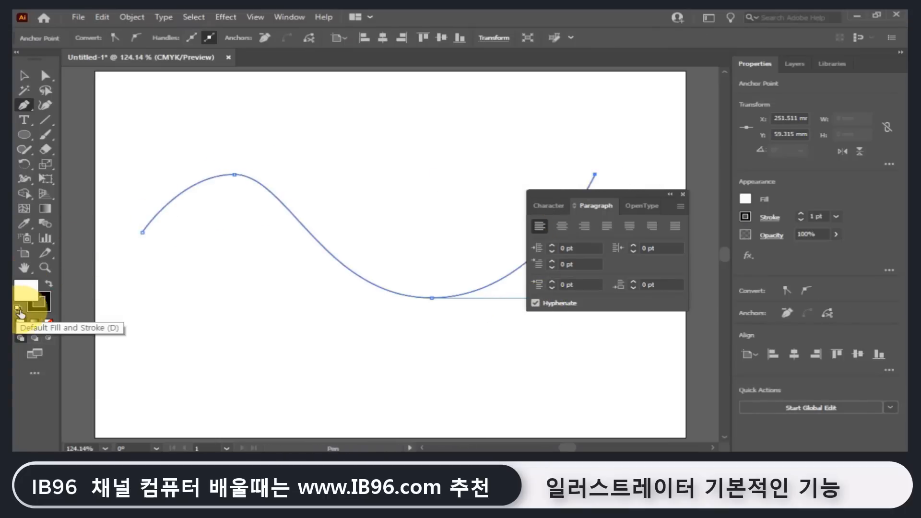
Draw an ellipse about 81 × 79 mm over the upper part of the wavy curve, and delete it again.
{"action": "left_click", "coordinate": [24, 120]}
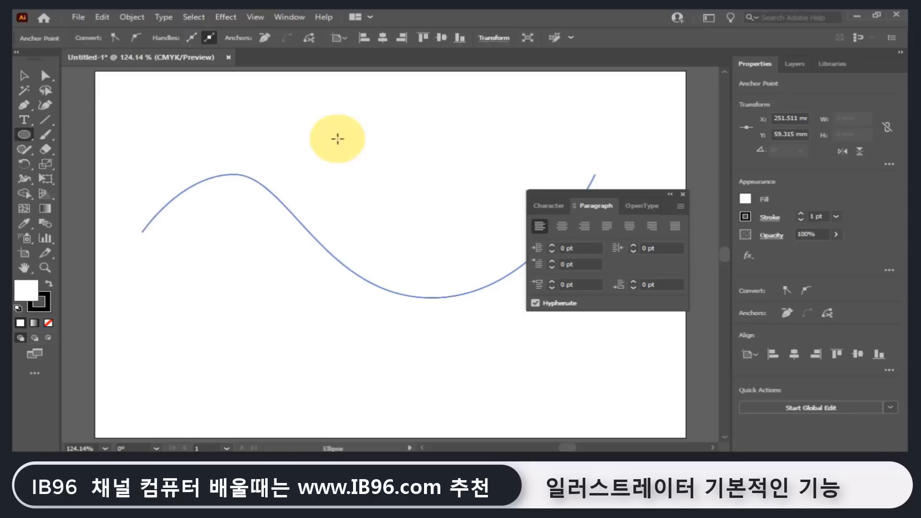
{"action": "left_click_drag", "start_coordinate": [330, 104], "coordinate": [491, 242]}
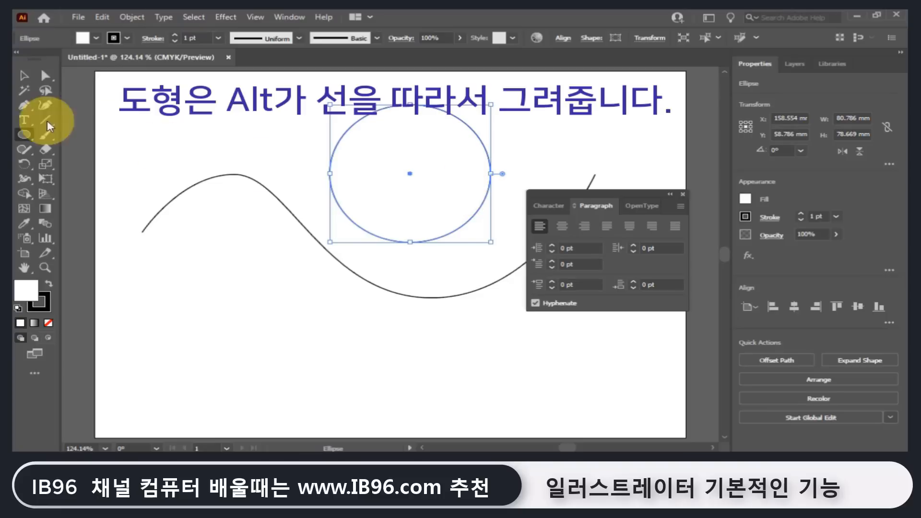
{"action": "left_click", "coordinate": [25, 120]}
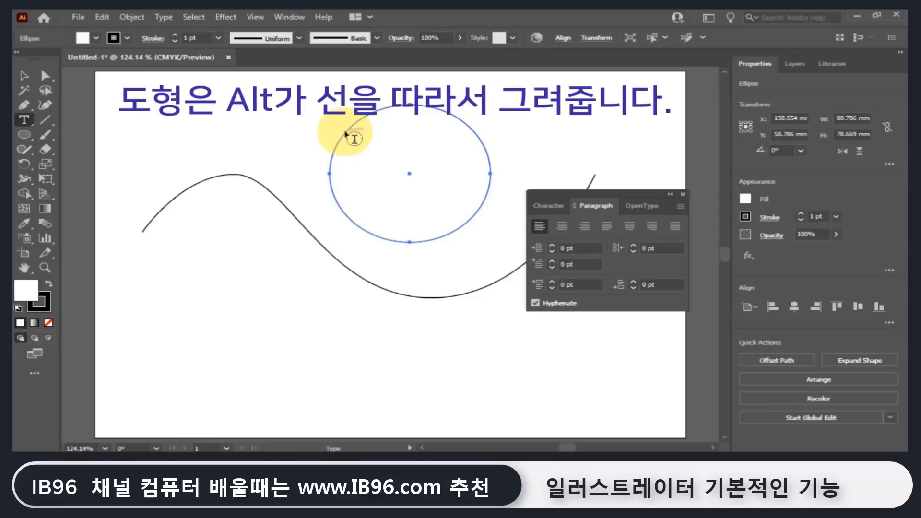
{"action": "left_click", "coordinate": [25, 76]}
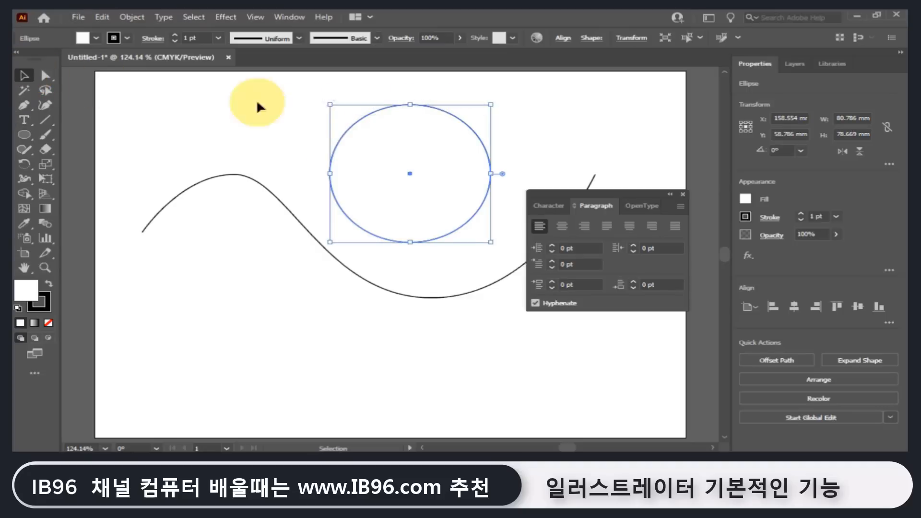
{"action": "key", "text": "Delete"}
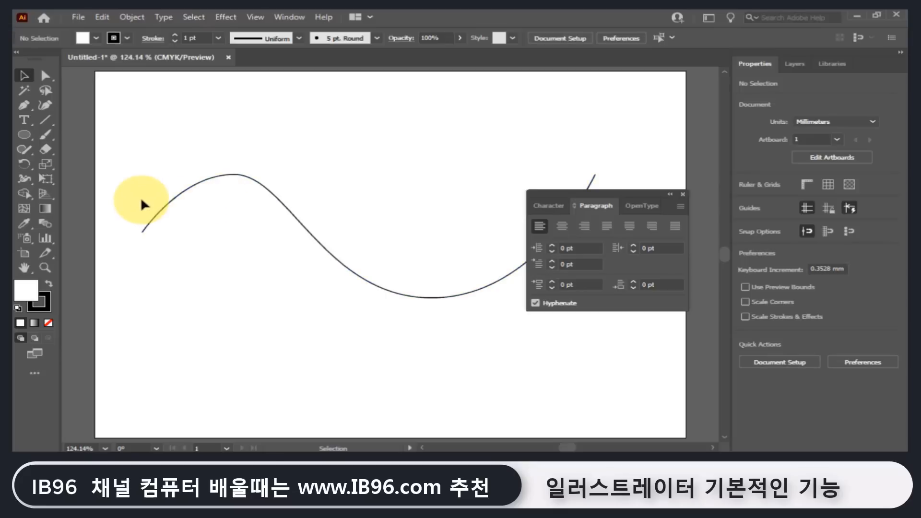
Run placeholder text along the wavy curve from its left end, uncover the curve's right end, and deselect the text.
{"action": "left_click", "coordinate": [24, 120]}
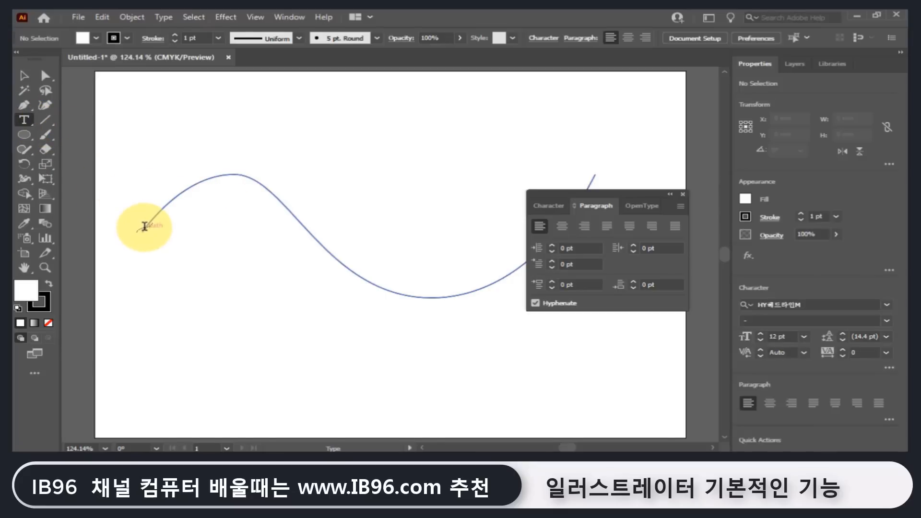
{"action": "left_click", "coordinate": [144, 226]}
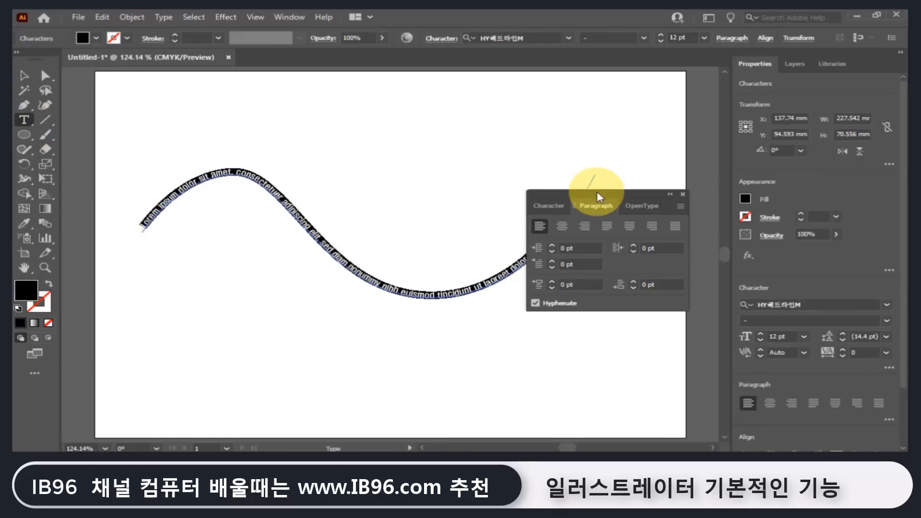
{"action": "left_click_drag", "start_coordinate": [597, 196], "coordinate": [606, 298]}
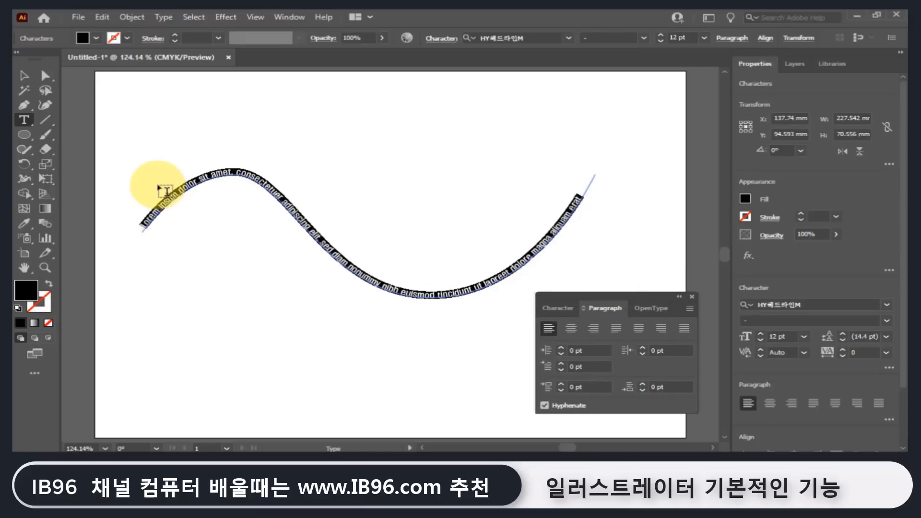
{"action": "left_click", "coordinate": [24, 75]}
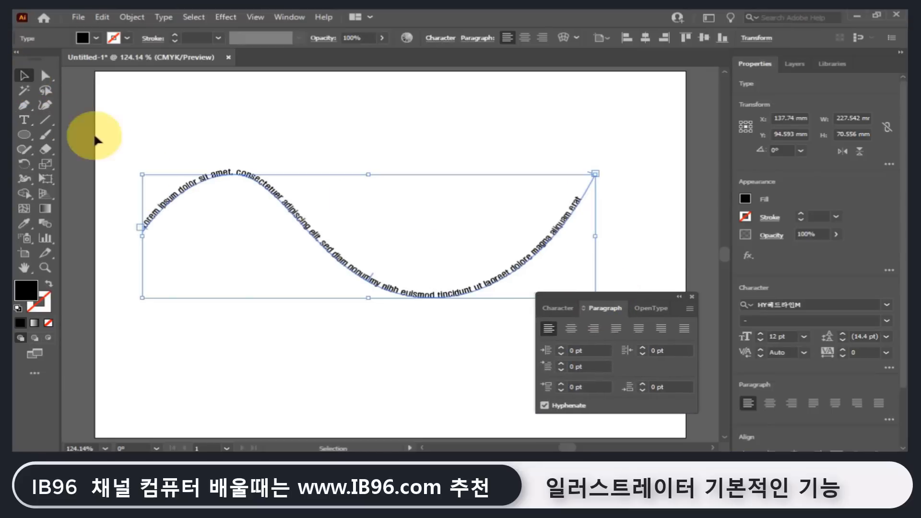
{"action": "left_click", "coordinate": [114, 132]}
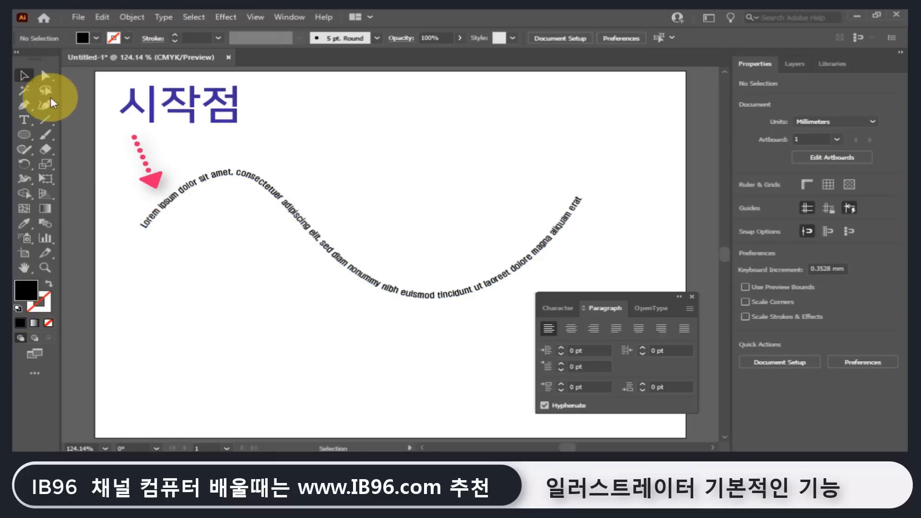
Select the word "Lorem" at the start of the path text and show the Character settings clear of the curve.
{"action": "left_click", "coordinate": [26, 119]}
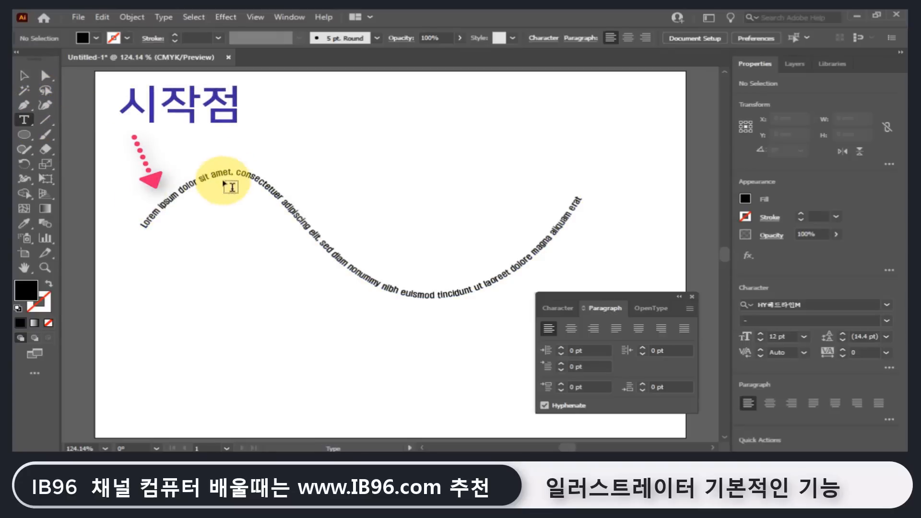
{"action": "double_click", "coordinate": [147, 229]}
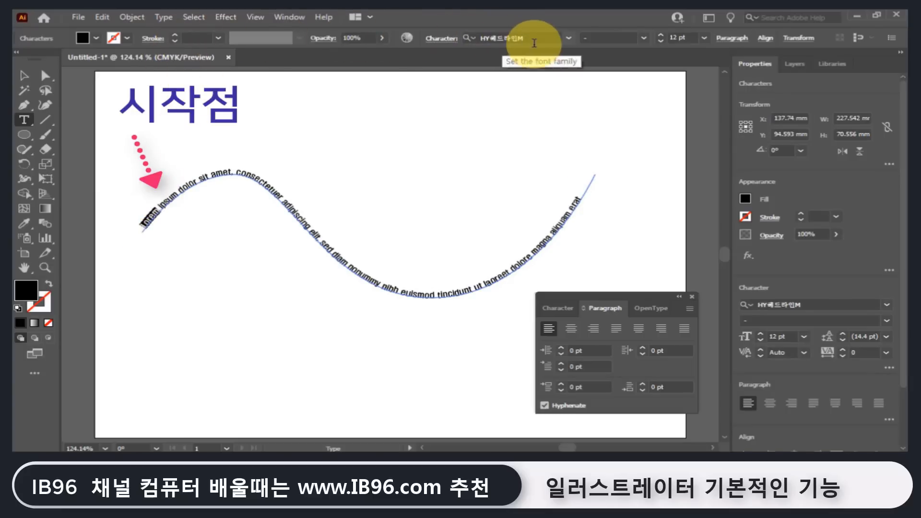
{"action": "left_click", "coordinate": [558, 308]}
{"action": "left_click_drag", "start_coordinate": [630, 301], "coordinate": [678, 248]}
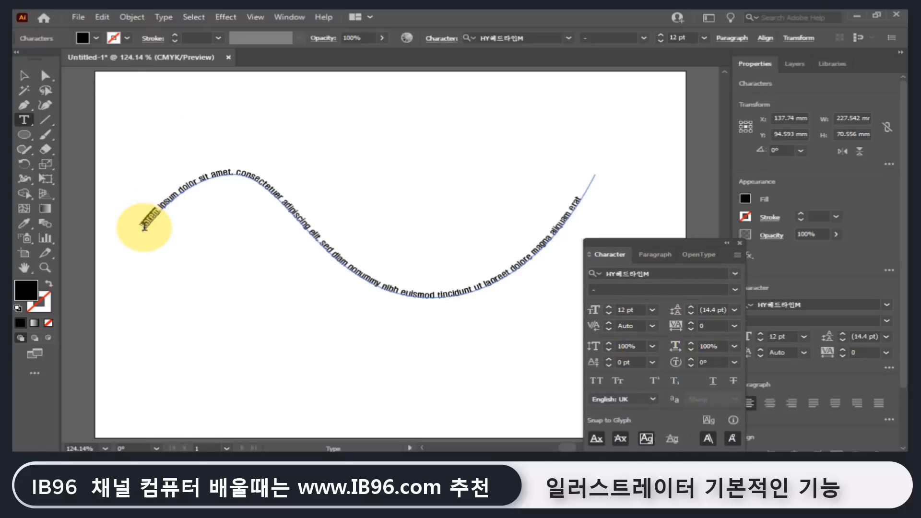
Delete the word "Lorem" from the path text, undo the deletion, and leave text editing.
{"action": "key", "text": "BackSpace"}
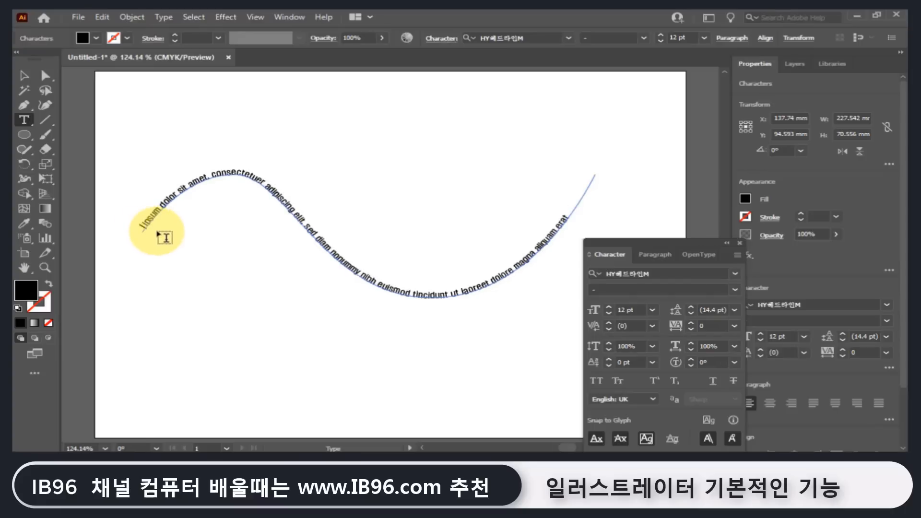
{"action": "key", "text": "ctrl+z"}
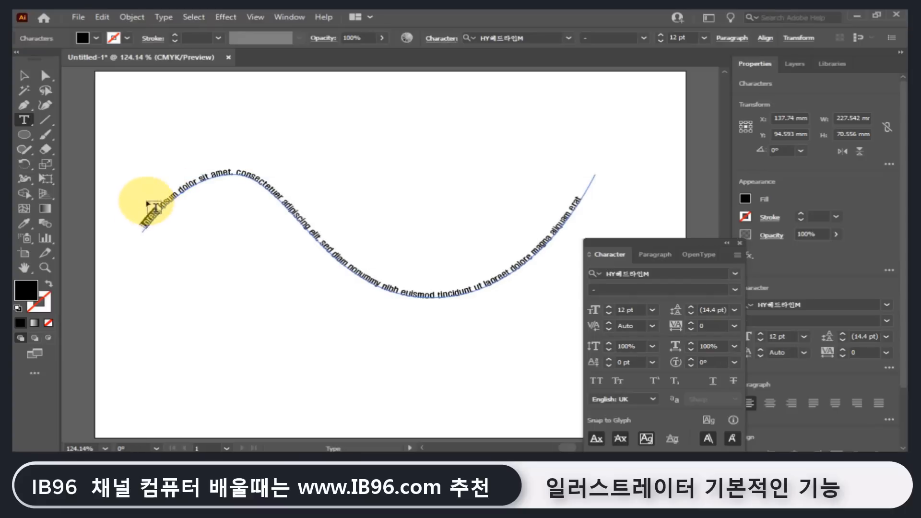
{"action": "left_click", "coordinate": [23, 77]}
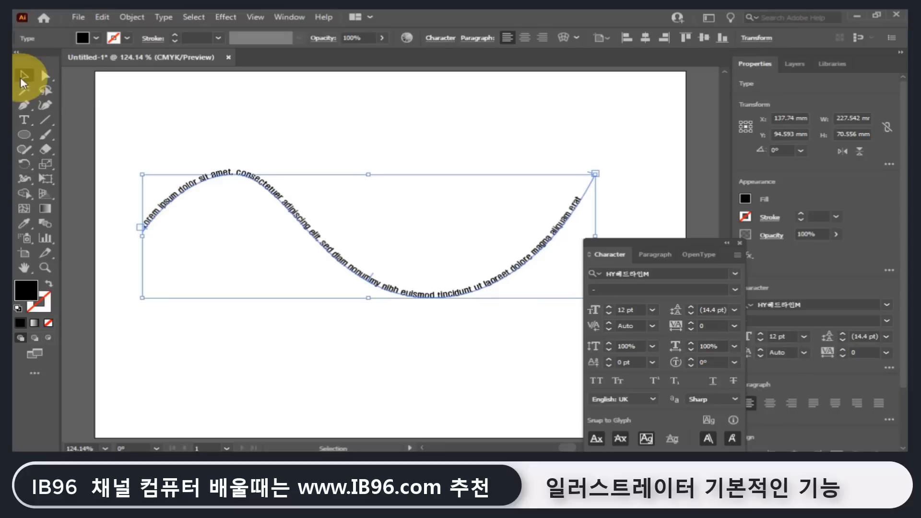
Examine the start, centre and end brackets of the wavy path text up close with the Direct Selection tool.
{"action": "left_click", "coordinate": [45, 77]}
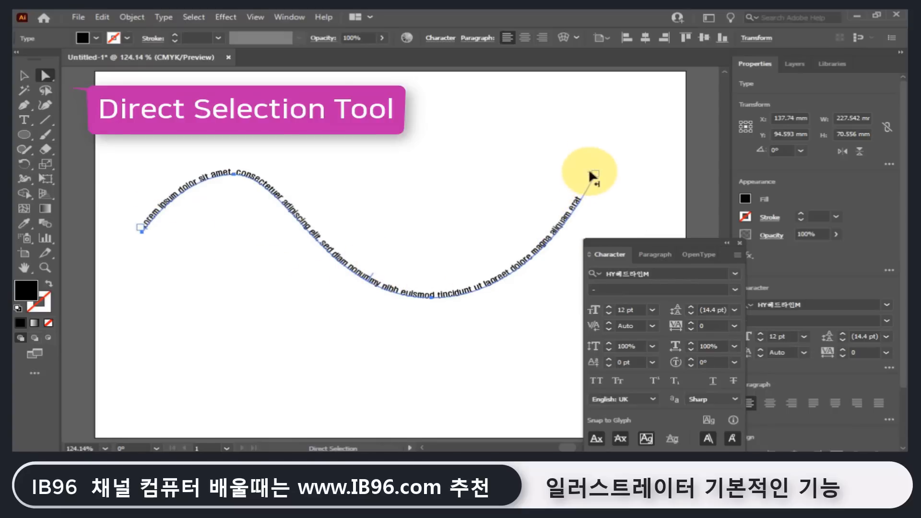
{"action": "left_click", "coordinate": [50, 266]}
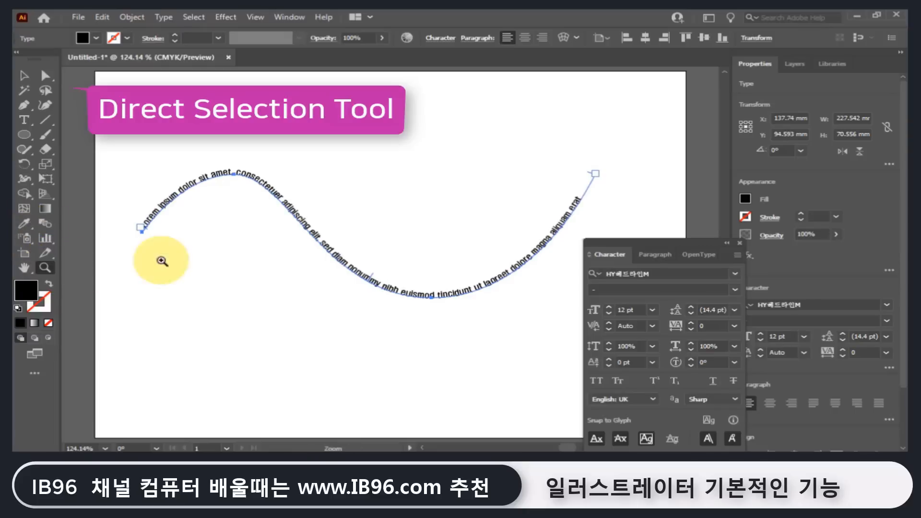
{"action": "left_click_drag", "start_coordinate": [140, 217], "coordinate": [416, 277]}
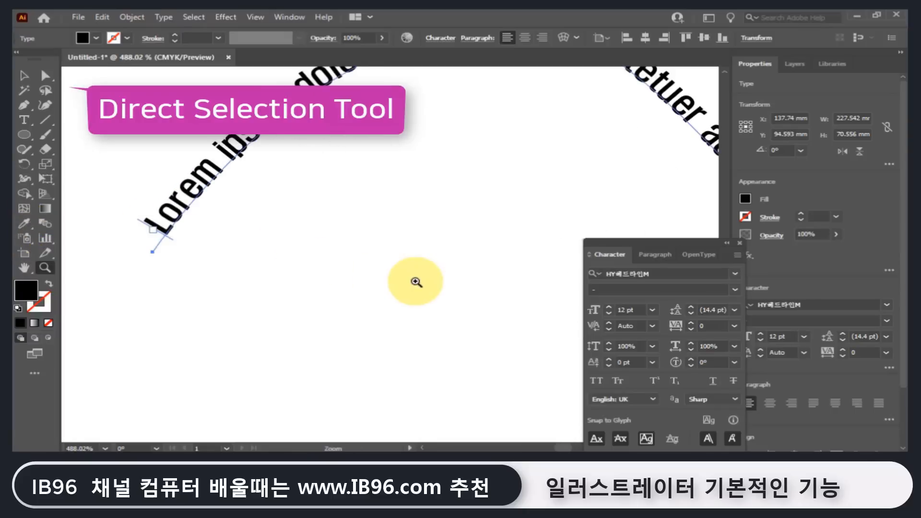
{"action": "left_click", "coordinate": [45, 76]}
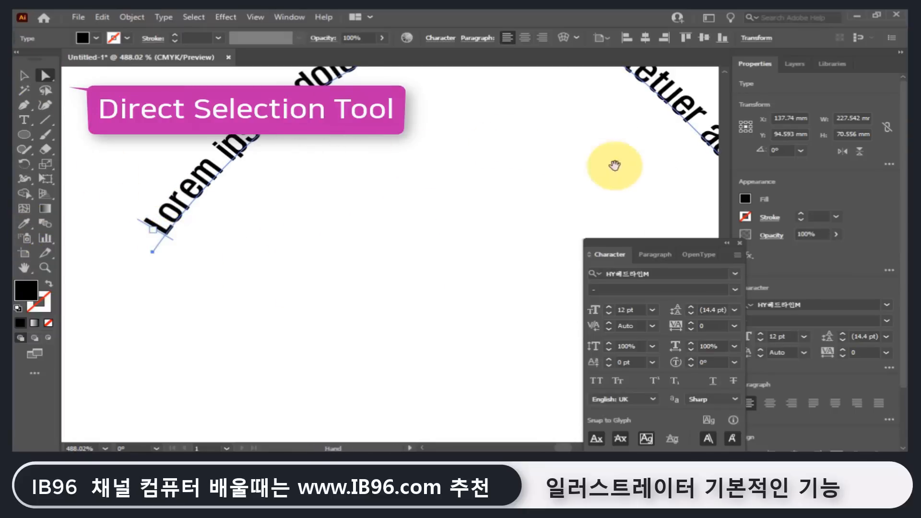
{"action": "left_click_drag", "start_coordinate": [613, 160], "coordinate": [117, 199]}
{"action": "left_click_drag", "start_coordinate": [379, 312], "coordinate": [311, 275]}
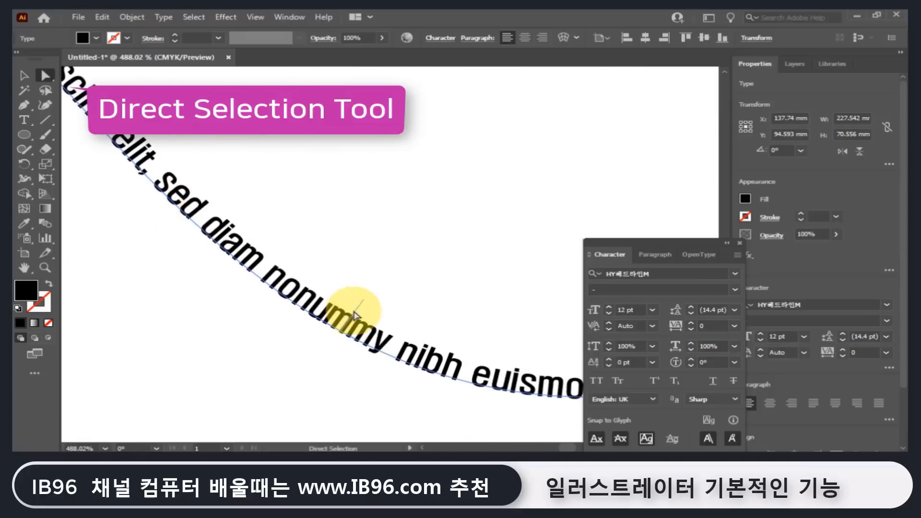
{"action": "left_click_drag", "start_coordinate": [668, 211], "coordinate": [212, 318]}
{"action": "left_click_drag", "start_coordinate": [515, 146], "coordinate": [232, 264]}
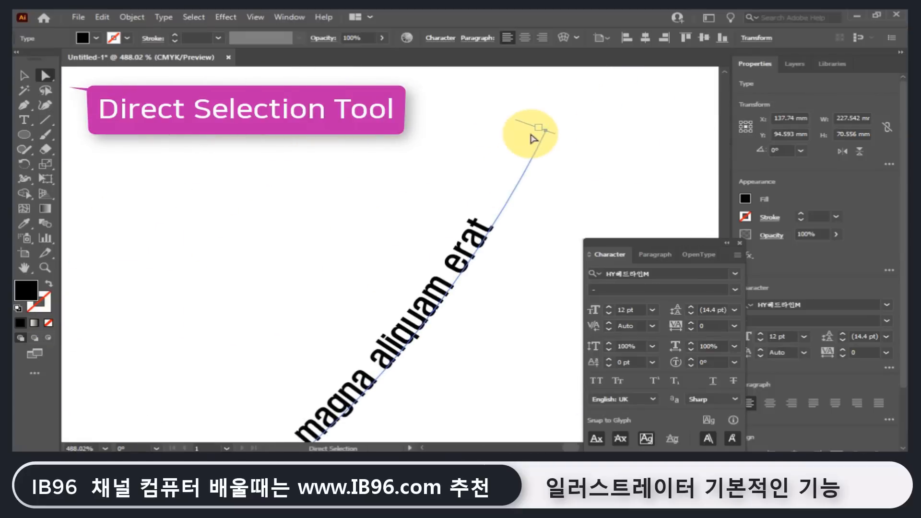
Move the path text's start bracket a short way along the curve so the text begins further in from its left end.
{"action": "left_click_drag", "start_coordinate": [146, 239], "coordinate": [646, 158]}
{"action": "left_click_drag", "start_coordinate": [206, 226], "coordinate": [498, 192]}
{"action": "left_click_drag", "start_coordinate": [77, 338], "coordinate": [460, 344]}
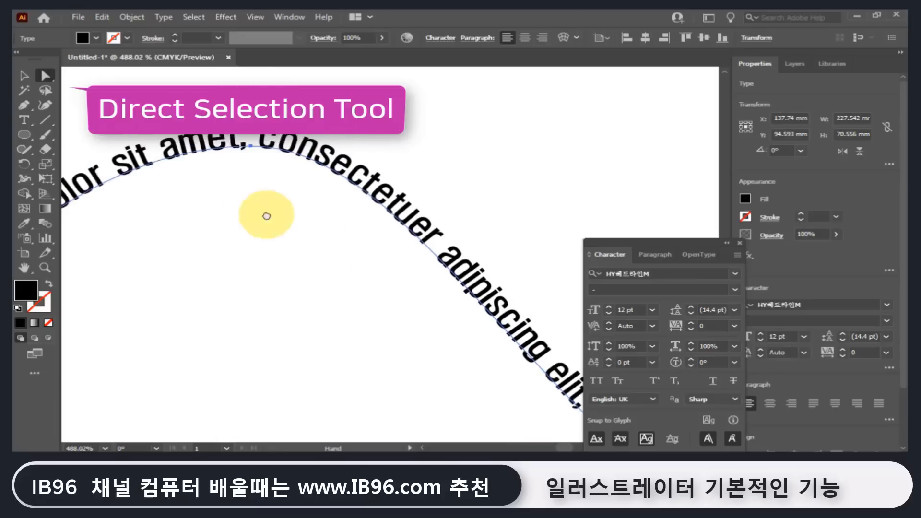
{"action": "left_click_drag", "start_coordinate": [262, 218], "coordinate": [575, 184]}
{"action": "left_click_drag", "start_coordinate": [267, 264], "coordinate": [200, 303]}
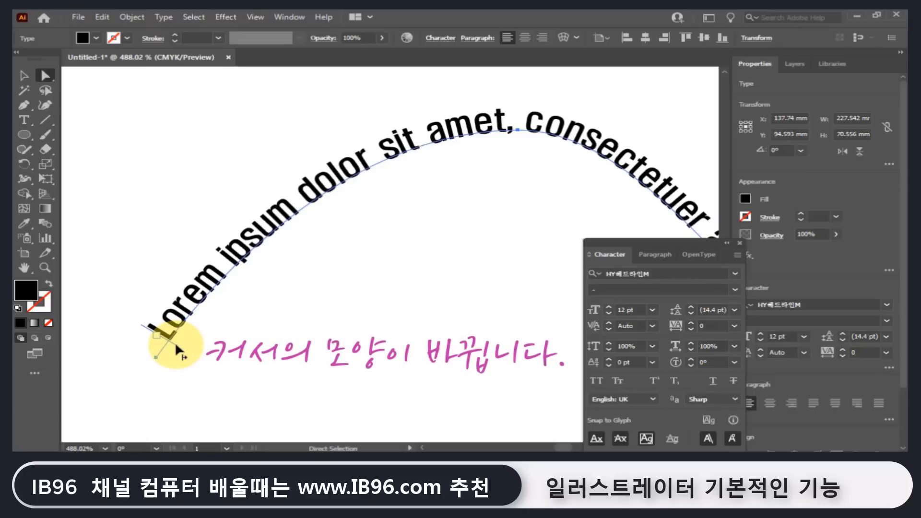
{"action": "left_click_drag", "start_coordinate": [175, 345], "coordinate": [224, 303]}
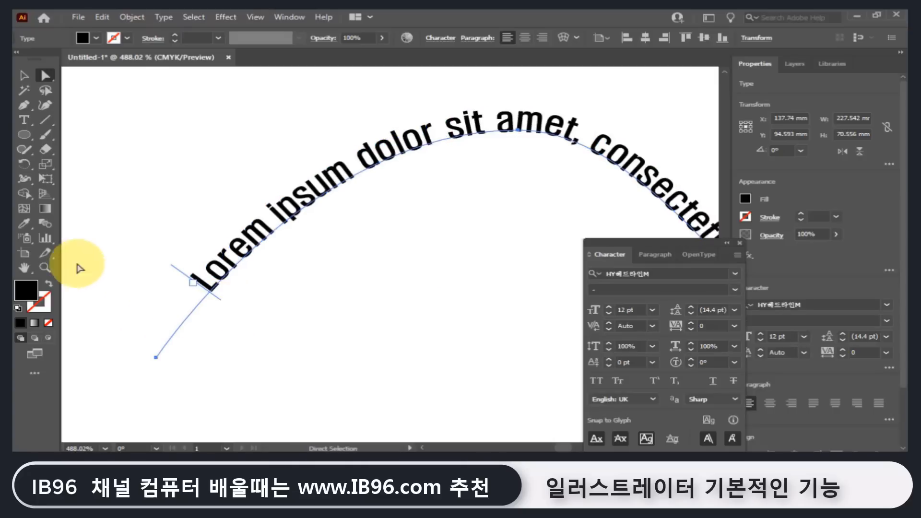
Pull the path text's end bracket back along the curve, return it close to the curve's right end, and deselect the text.
{"action": "double_click", "coordinate": [26, 264]}
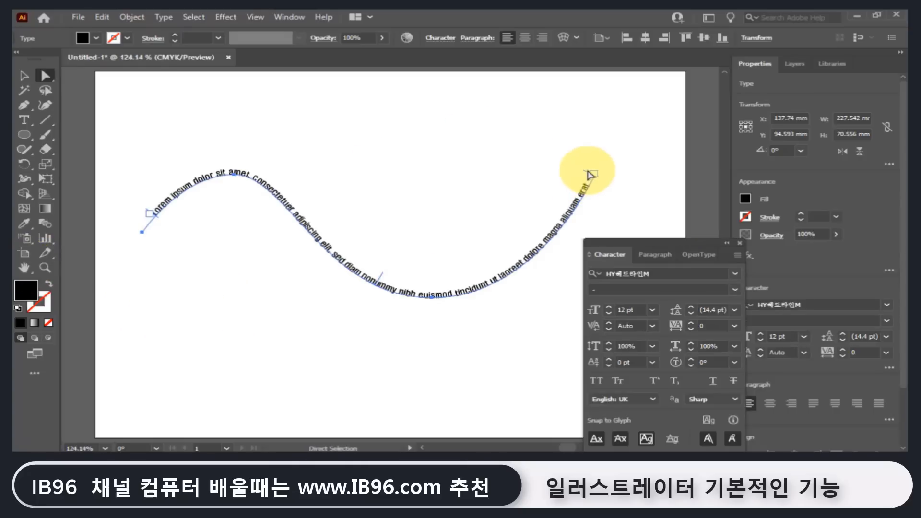
{"action": "left_click_drag", "start_coordinate": [584, 174], "coordinate": [544, 233]}
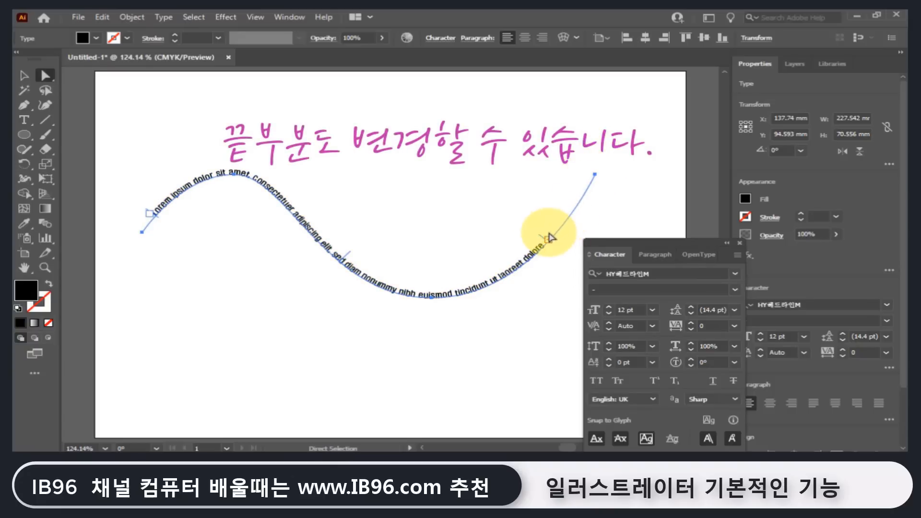
{"action": "left_click_drag", "start_coordinate": [542, 238], "coordinate": [580, 178]}
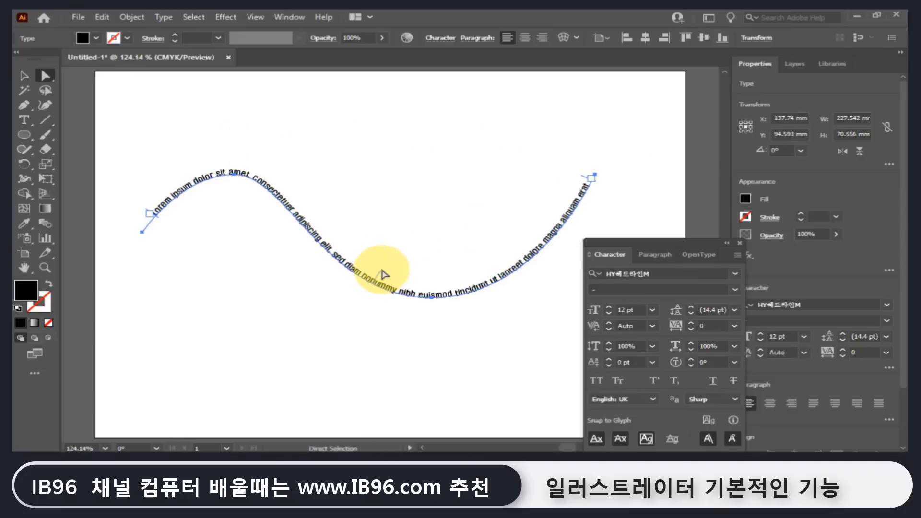
{"action": "left_click", "coordinate": [140, 312]}
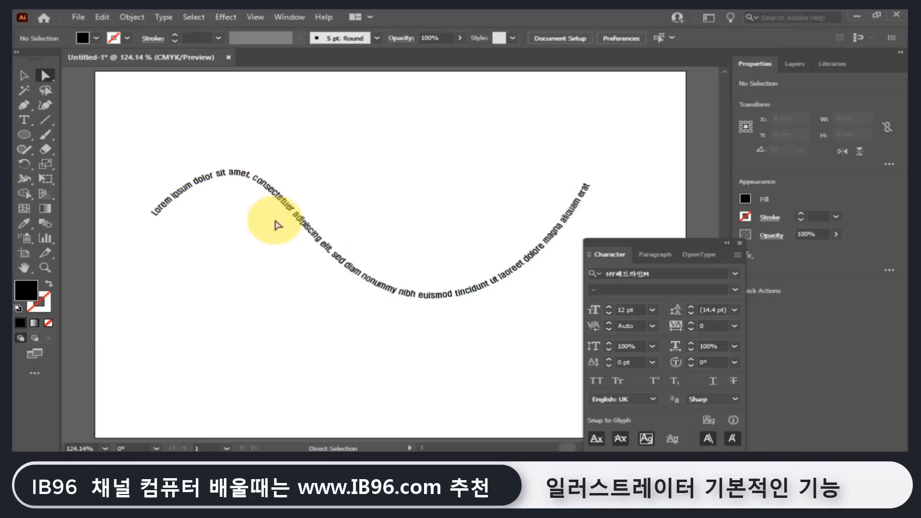
Flip the path text to the underside of the wavy curve by its centre bracket, and delete the whole text object.
{"action": "left_click_drag", "start_coordinate": [378, 234], "coordinate": [331, 296]}
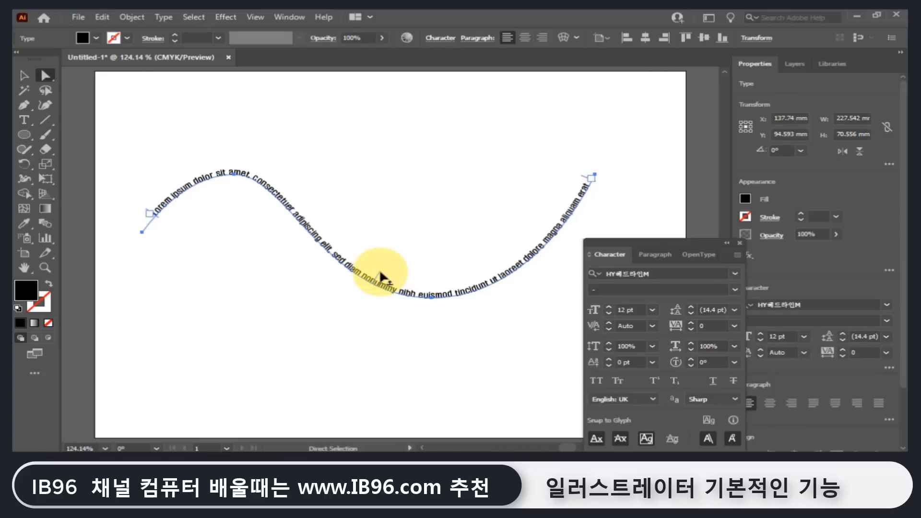
{"action": "left_click_drag", "start_coordinate": [379, 277], "coordinate": [363, 301]}
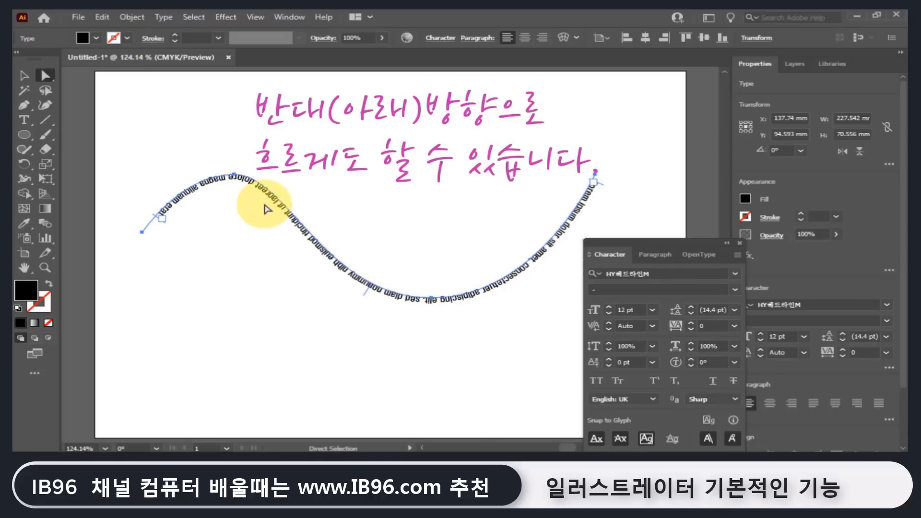
{"action": "left_click", "coordinate": [22, 77]}
{"action": "key", "text": "Delete"}
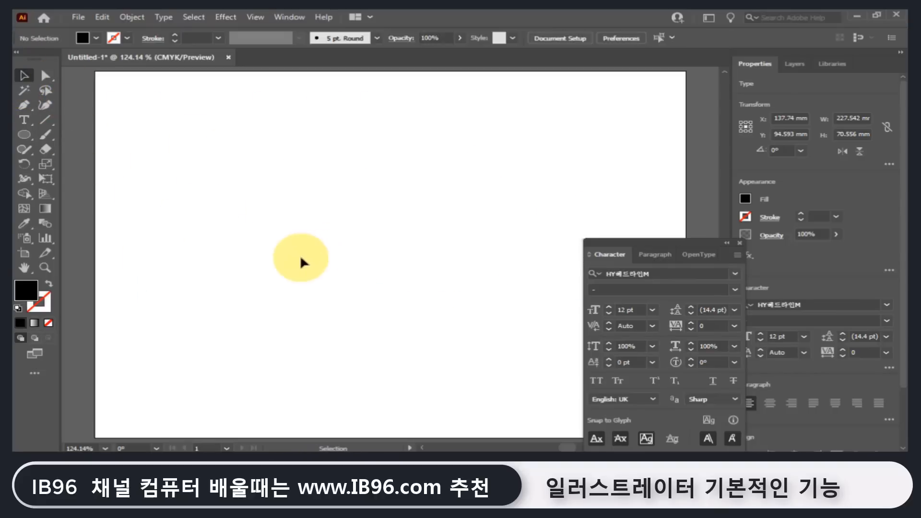
Draw a circle about 128 mm in diameter on the empty artboard and give it the default white fill and black stroke.
{"action": "left_click", "coordinate": [26, 135]}
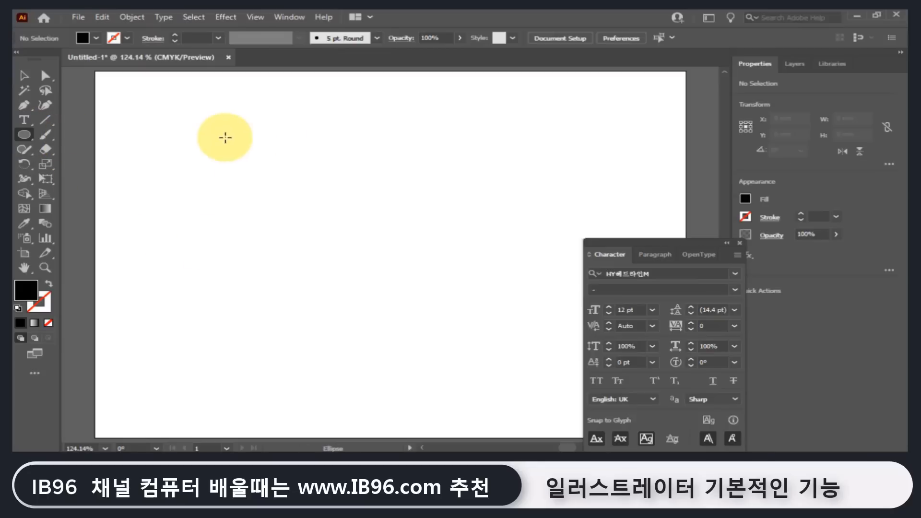
{"action": "mouse_move", "coordinate": [196, 120]}
{"action": "left_mouse_down"}
{"action": "mouse_move", "coordinate": [503, 343]}
{"action": "mouse_move", "coordinate": [450, 332]}
{"action": "left_mouse_up"}
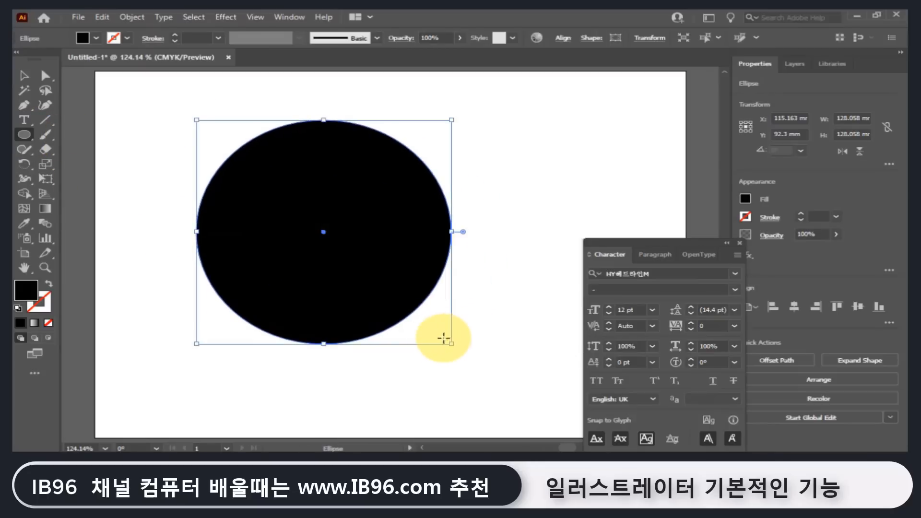
{"action": "left_click", "coordinate": [18, 308]}
Run placeholder text along the circle's outline from its upper left, and deselect the text.
{"action": "left_click", "coordinate": [24, 119]}
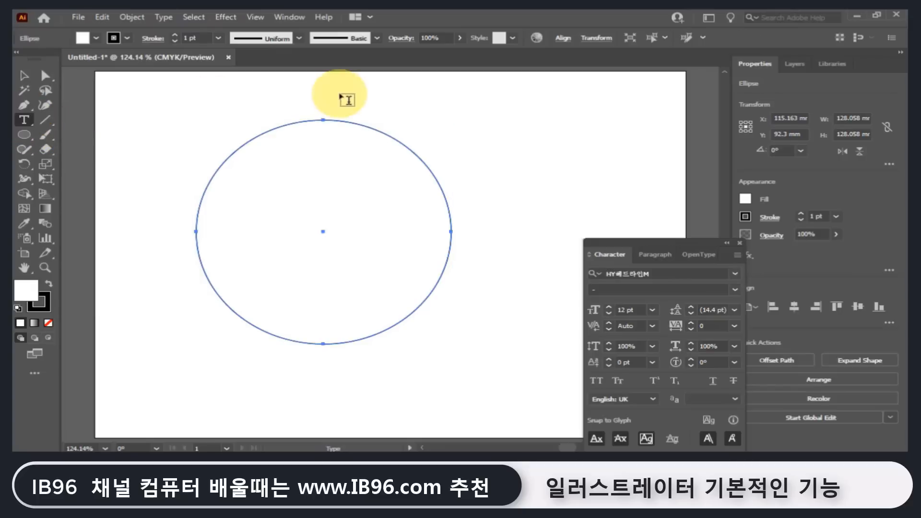
{"action": "left_click", "coordinate": [282, 126]}
{"action": "left_click", "coordinate": [471, 137], "text": "ctrl"}
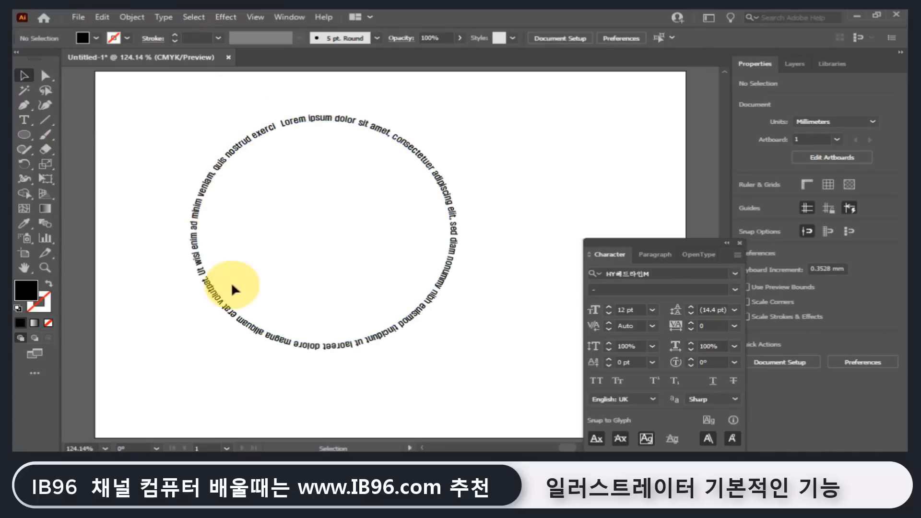
Set the fill of the circular path text to orange FFAA00, and undo the colour change.
{"action": "left_click", "coordinate": [356, 122]}
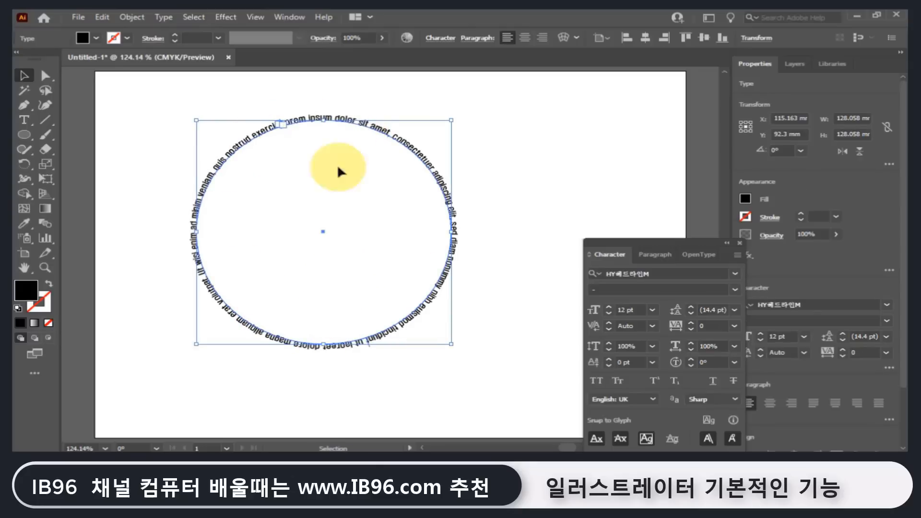
{"action": "double_click", "coordinate": [27, 289]}
{"action": "left_click", "coordinate": [649, 246]}
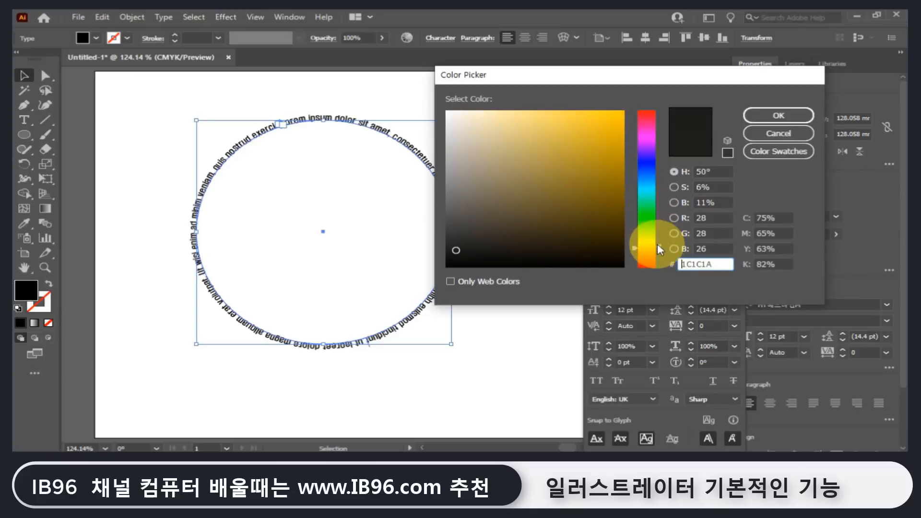
{"action": "left_click", "coordinate": [657, 246]}
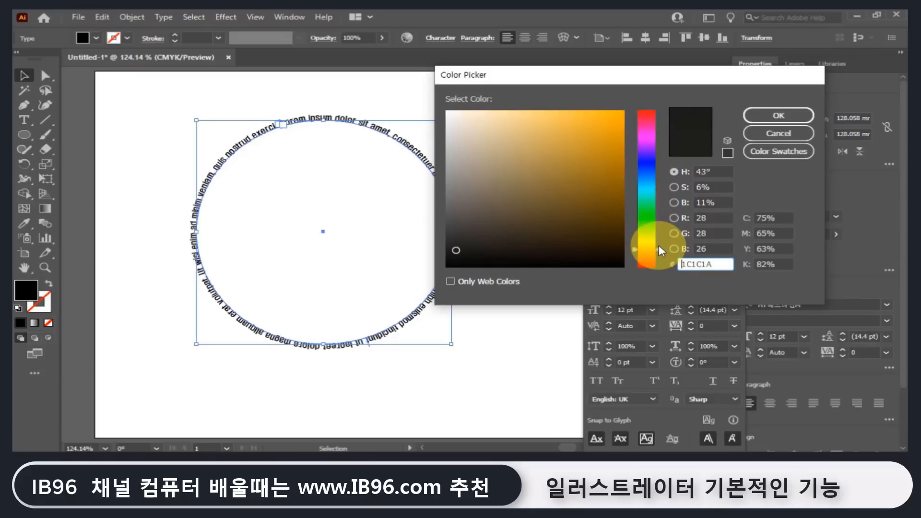
{"action": "left_click", "coordinate": [628, 115]}
{"action": "left_click", "coordinate": [779, 120]}
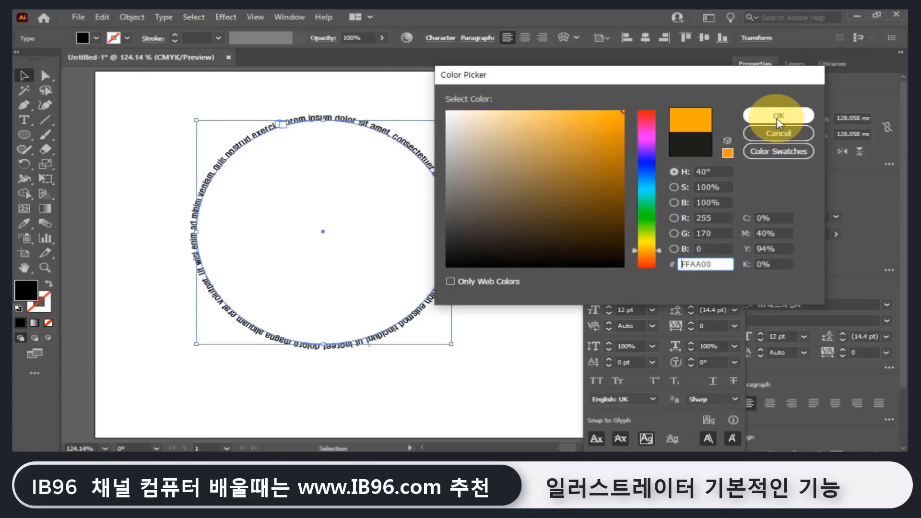
{"action": "left_click", "coordinate": [778, 116]}
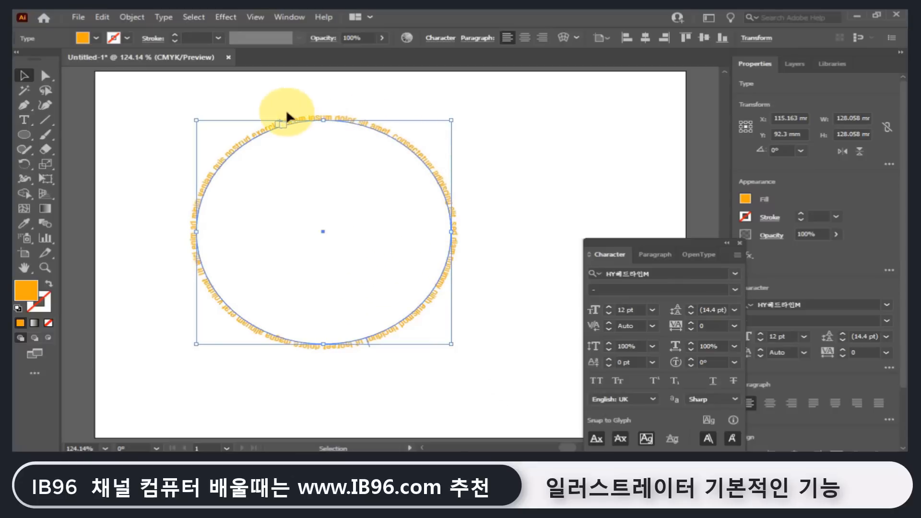
{"action": "left_click_drag", "start_coordinate": [192, 195], "coordinate": [295, 345]}
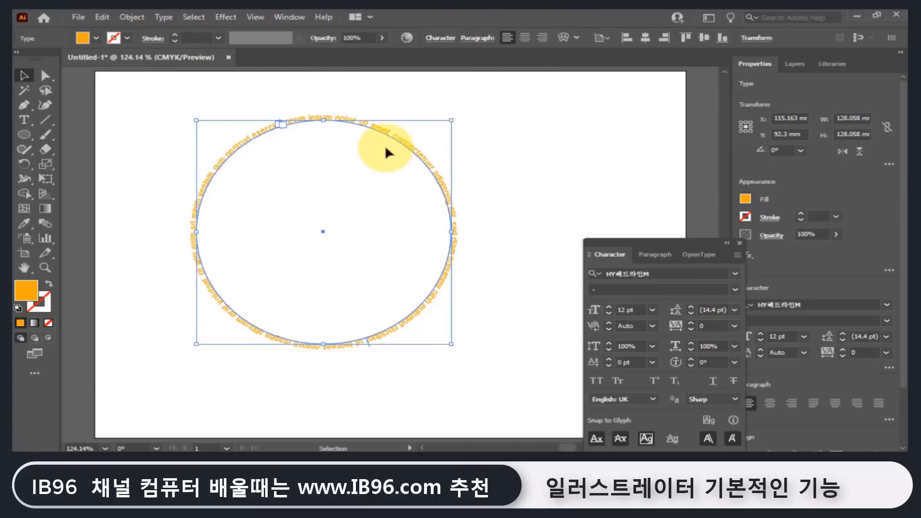
{"action": "key", "text": "ctrl+z"}
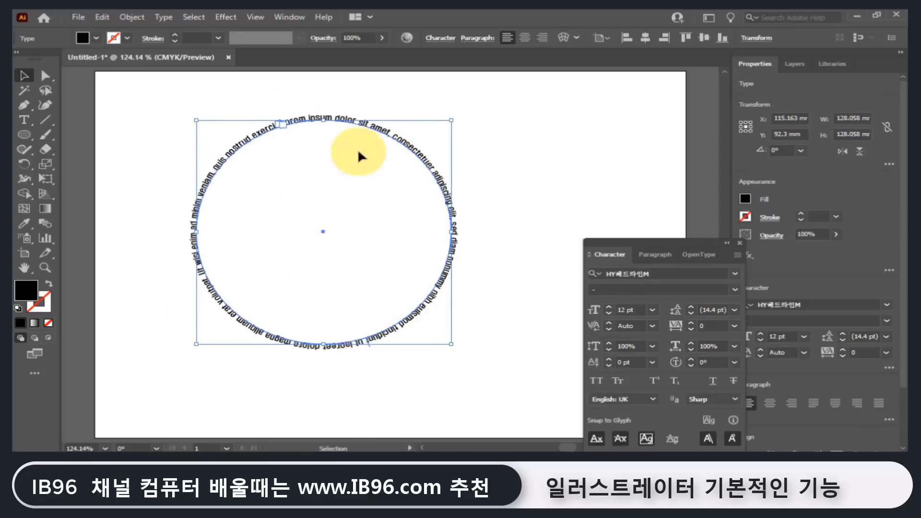
Select only the circle path separately from its text, fill it with orange FFB000, and deselect it.
{"action": "left_click", "coordinate": [46, 76]}
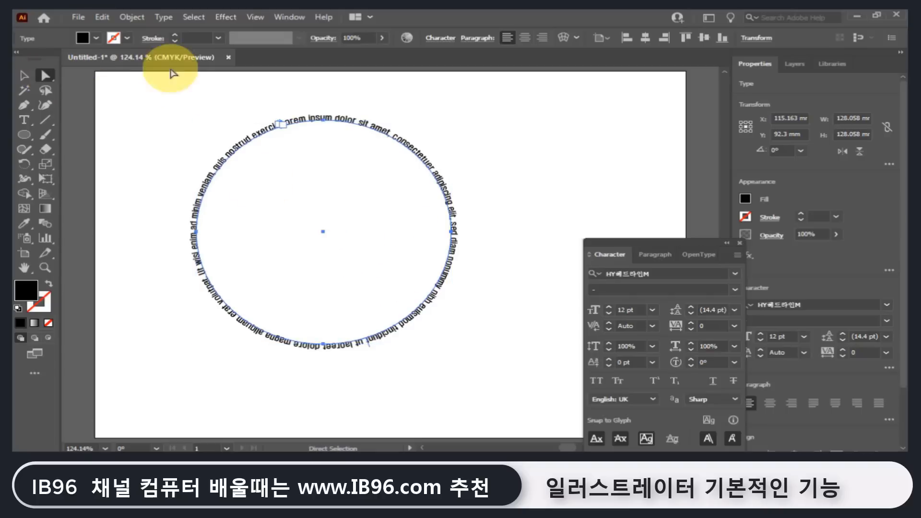
{"action": "left_click", "coordinate": [198, 96]}
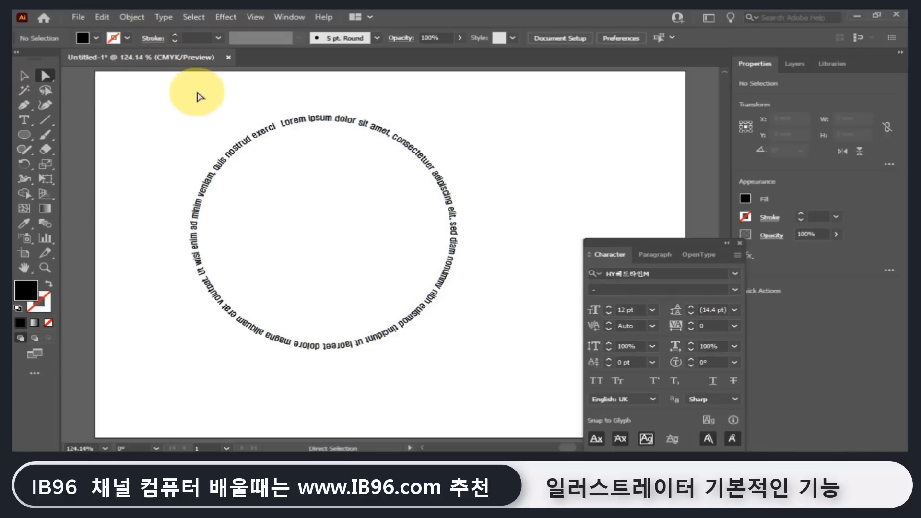
{"action": "left_click", "coordinate": [394, 142]}
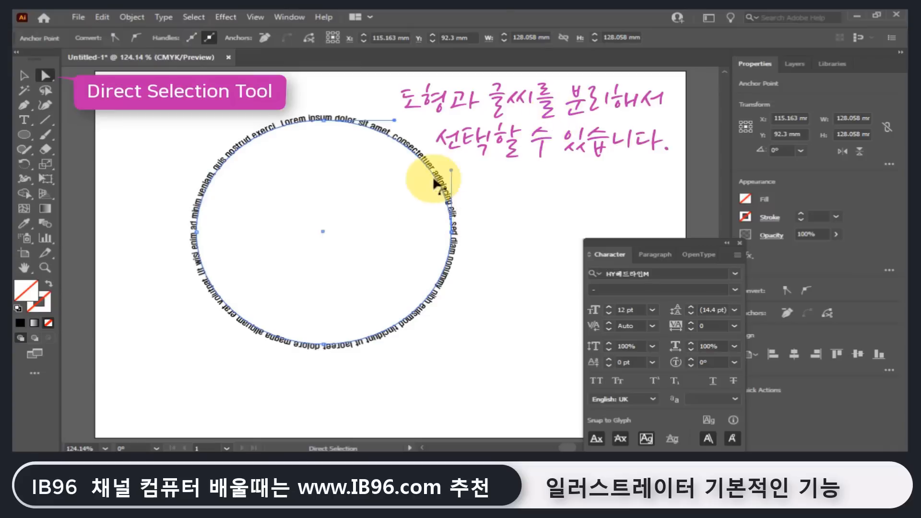
{"action": "double_click", "coordinate": [27, 289]}
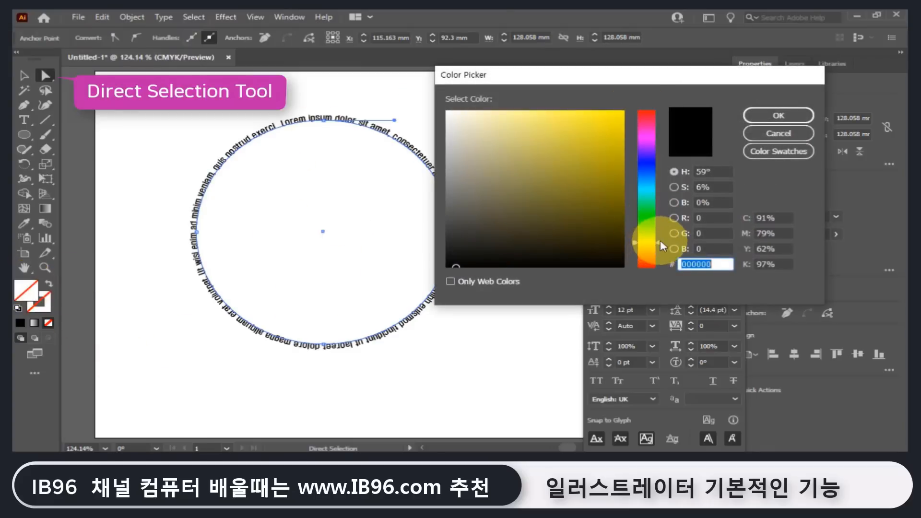
{"action": "left_click", "coordinate": [648, 249]}
{"action": "left_click", "coordinate": [623, 111]}
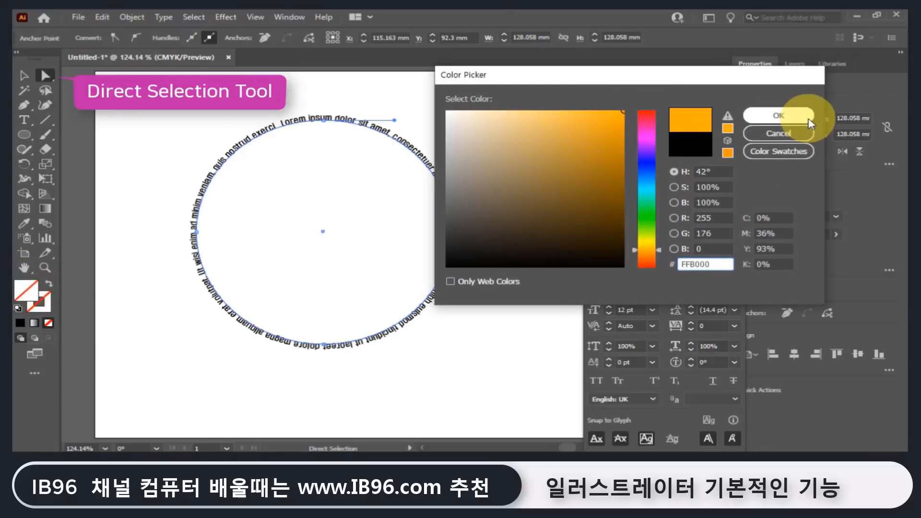
{"action": "left_click", "coordinate": [811, 124]}
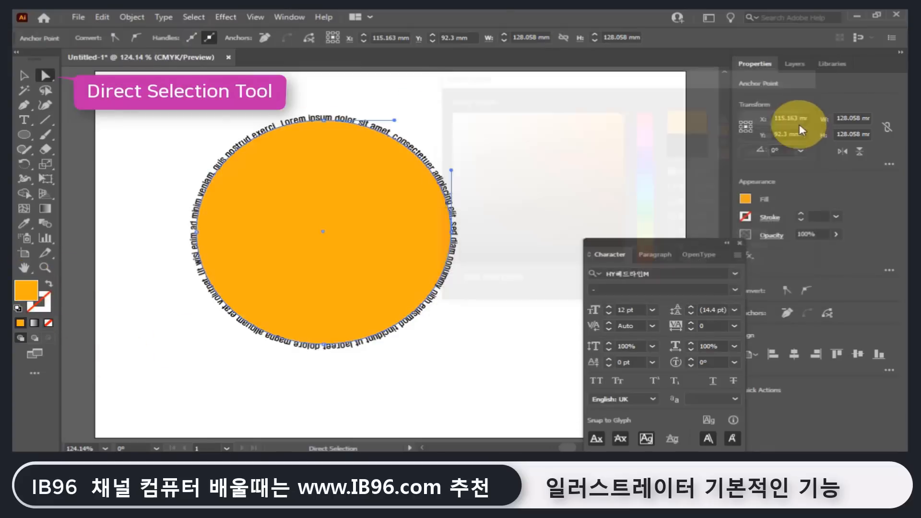
{"action": "left_click", "coordinate": [575, 131]}
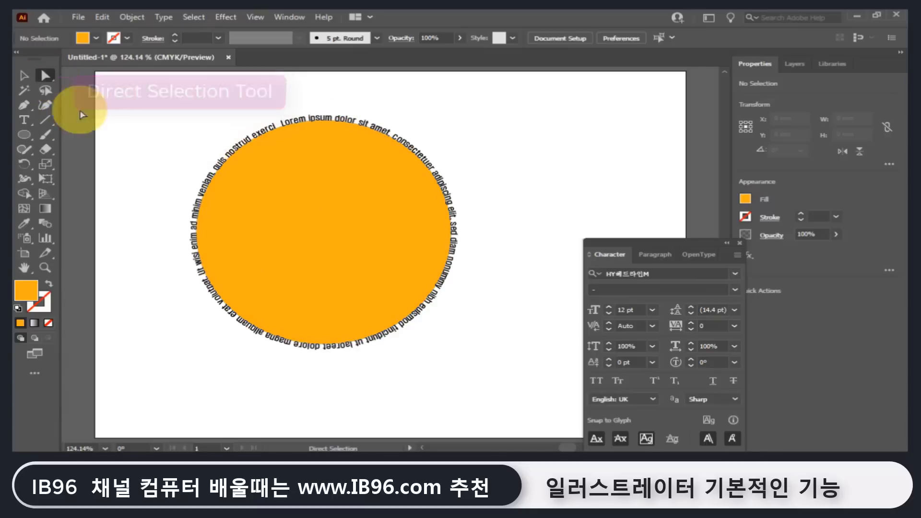
Select the circular text object, flip its text to the inside of the orange circle by the centre bracket, and reselect it.
{"action": "left_click", "coordinate": [25, 77]}
{"action": "left_click", "coordinate": [266, 172]}
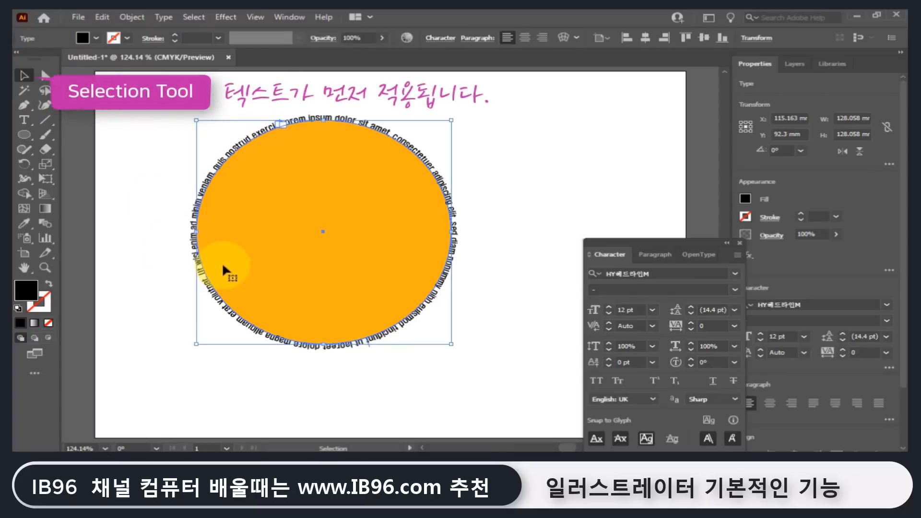
{"action": "left_click", "coordinate": [44, 77]}
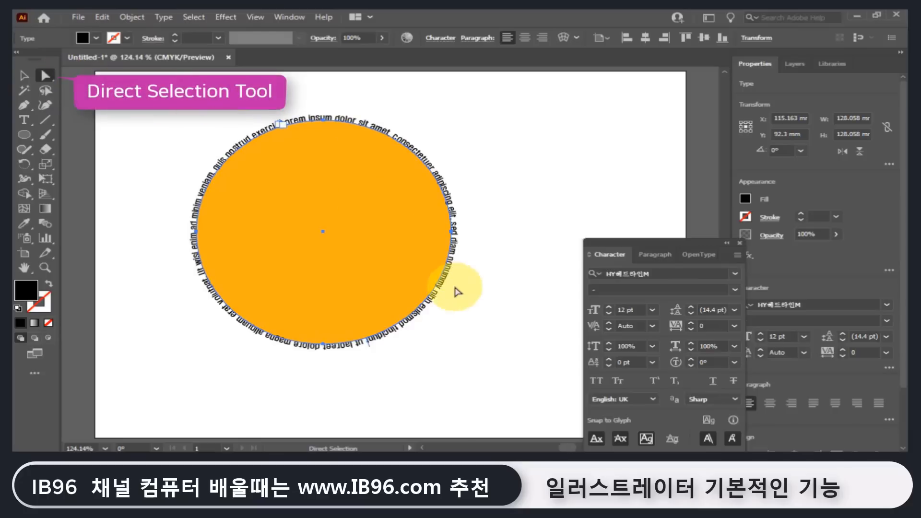
{"action": "left_click_drag", "start_coordinate": [370, 348], "coordinate": [361, 335]}
{"action": "left_click", "coordinate": [527, 308]}
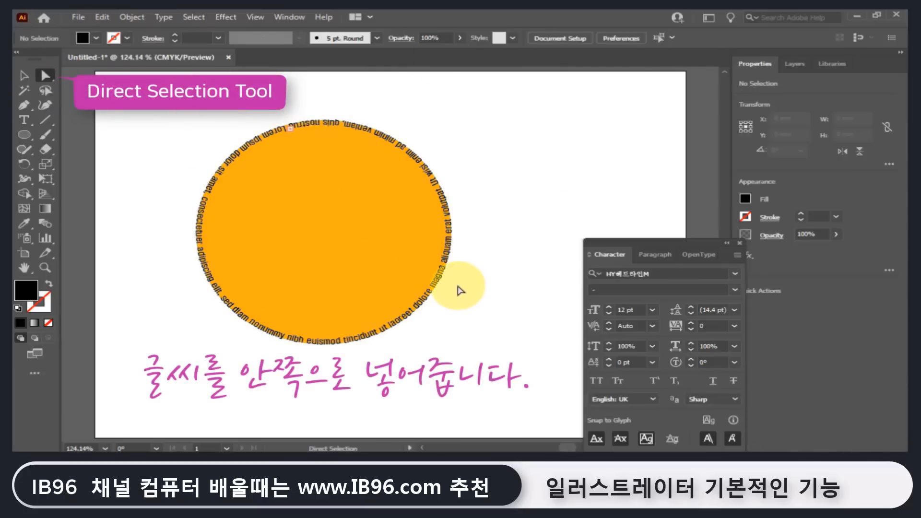
{"action": "left_click", "coordinate": [283, 133]}
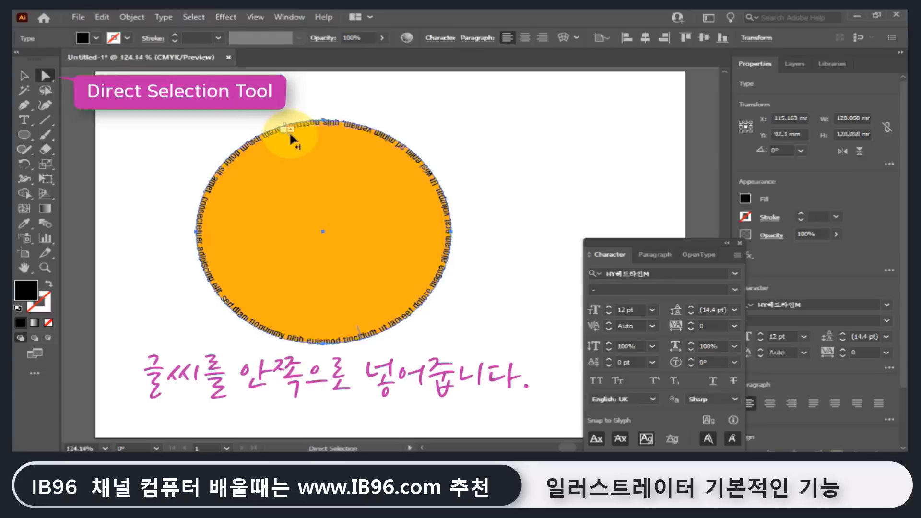